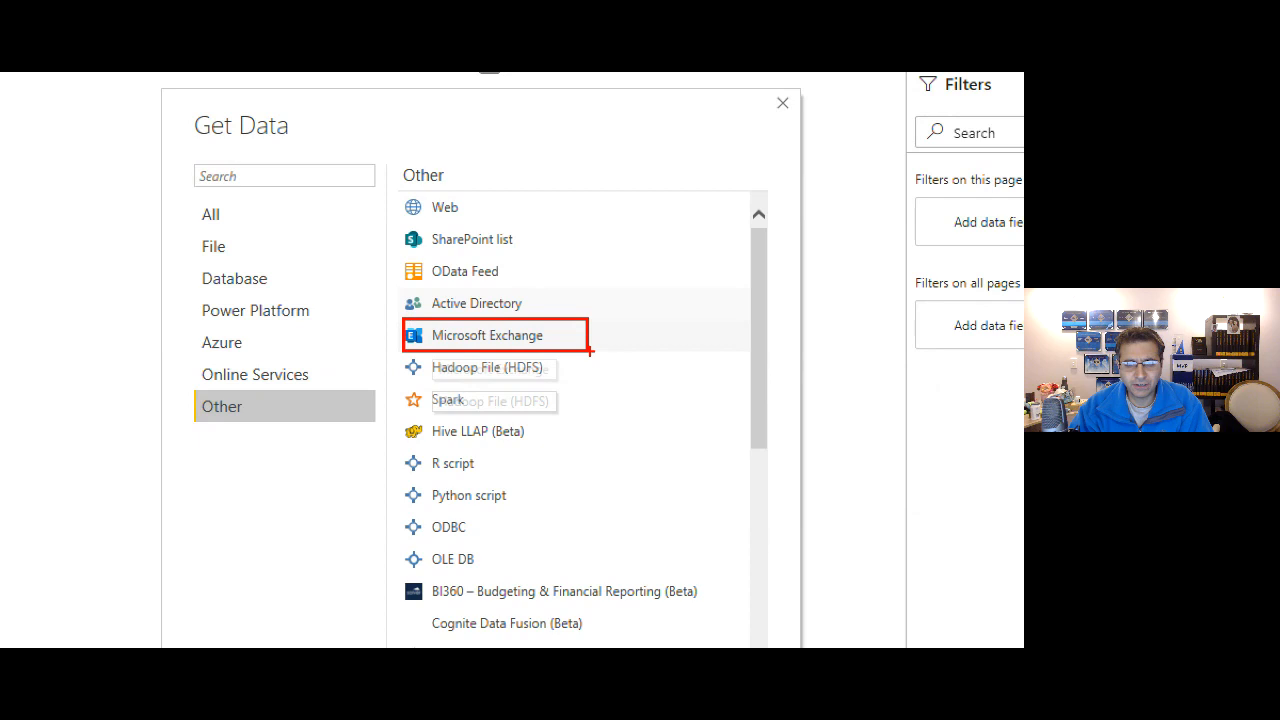
Connect to the Microsoft Exchange source with the mailbox address, opening its Navigator of tables.
left_click(585, 340)
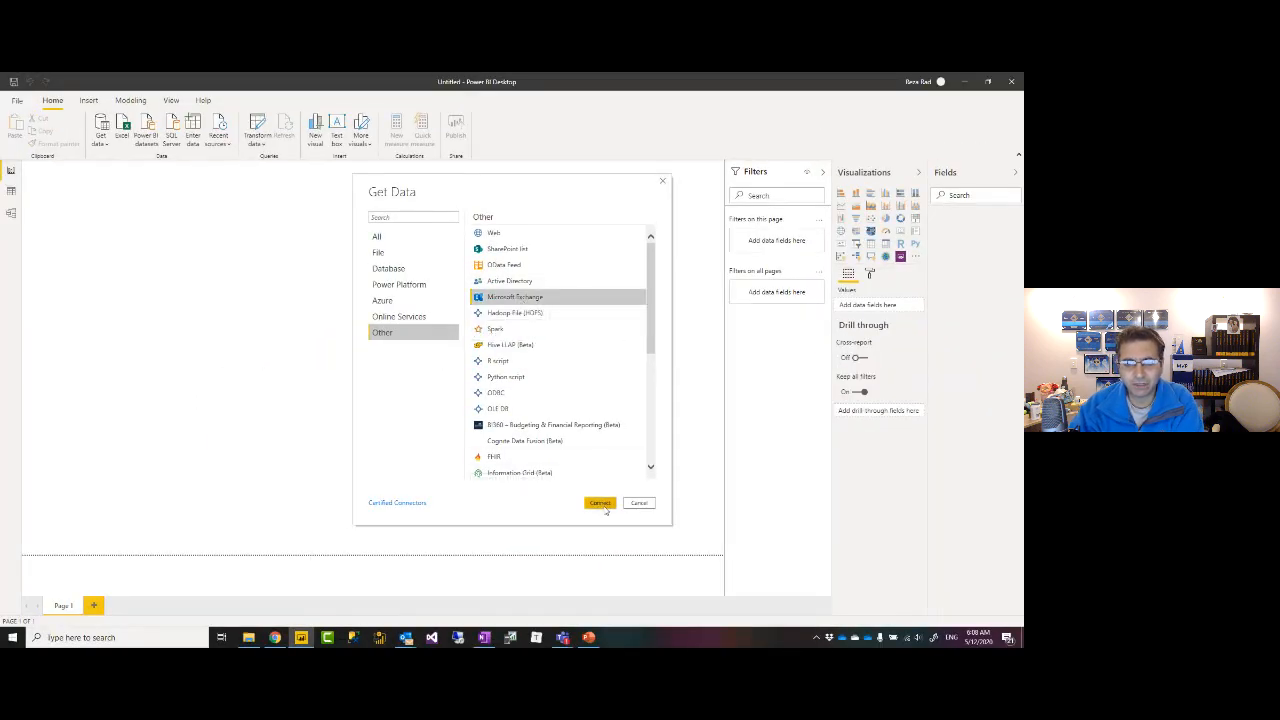
left_click(604, 507)
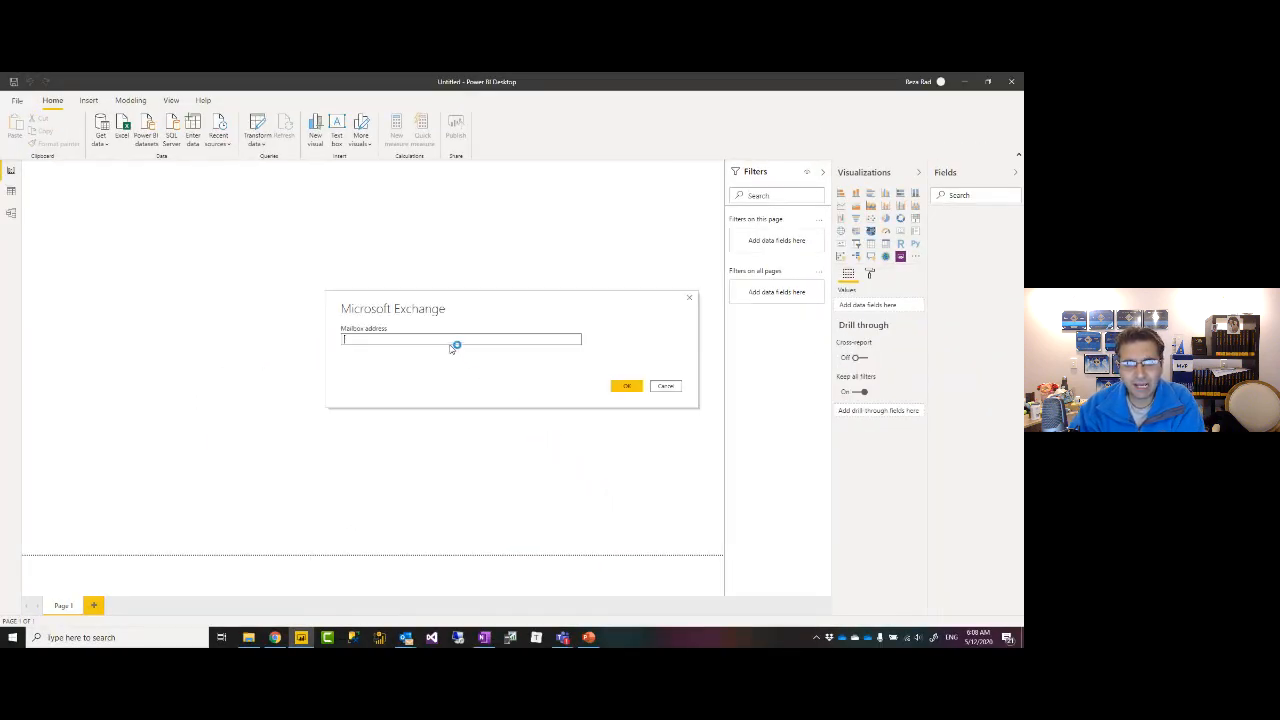
left_click(412, 339)
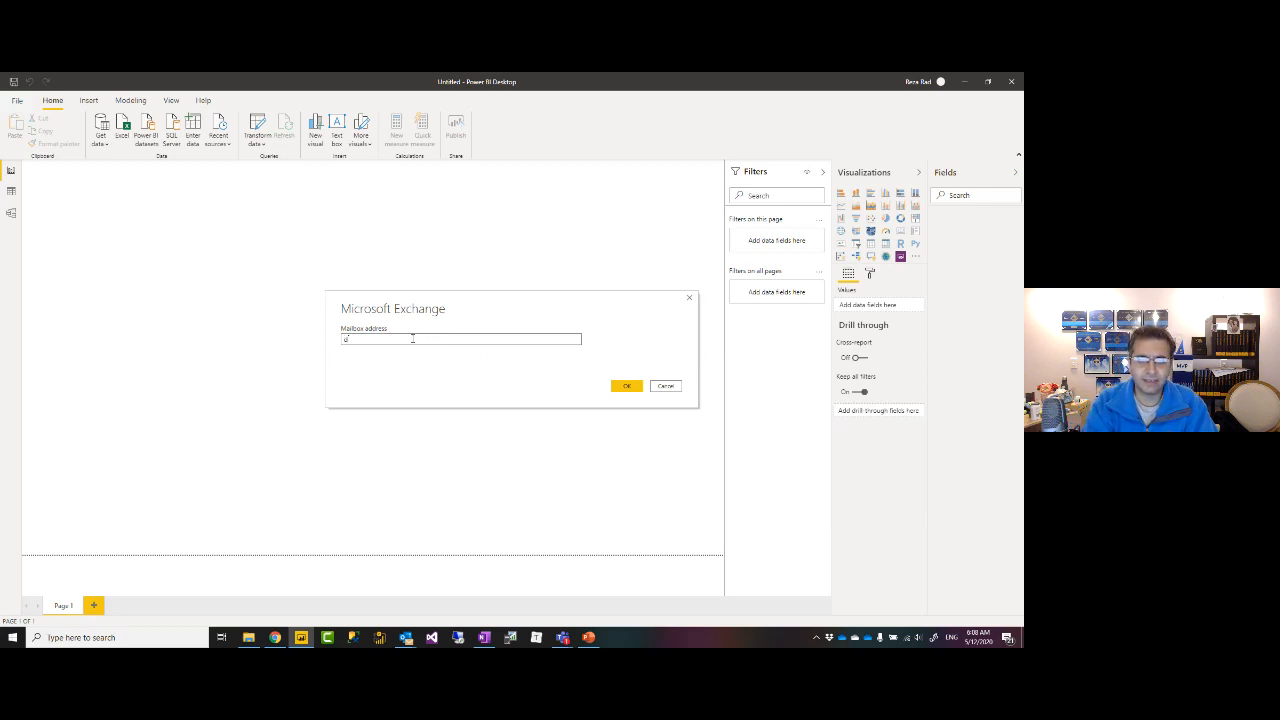
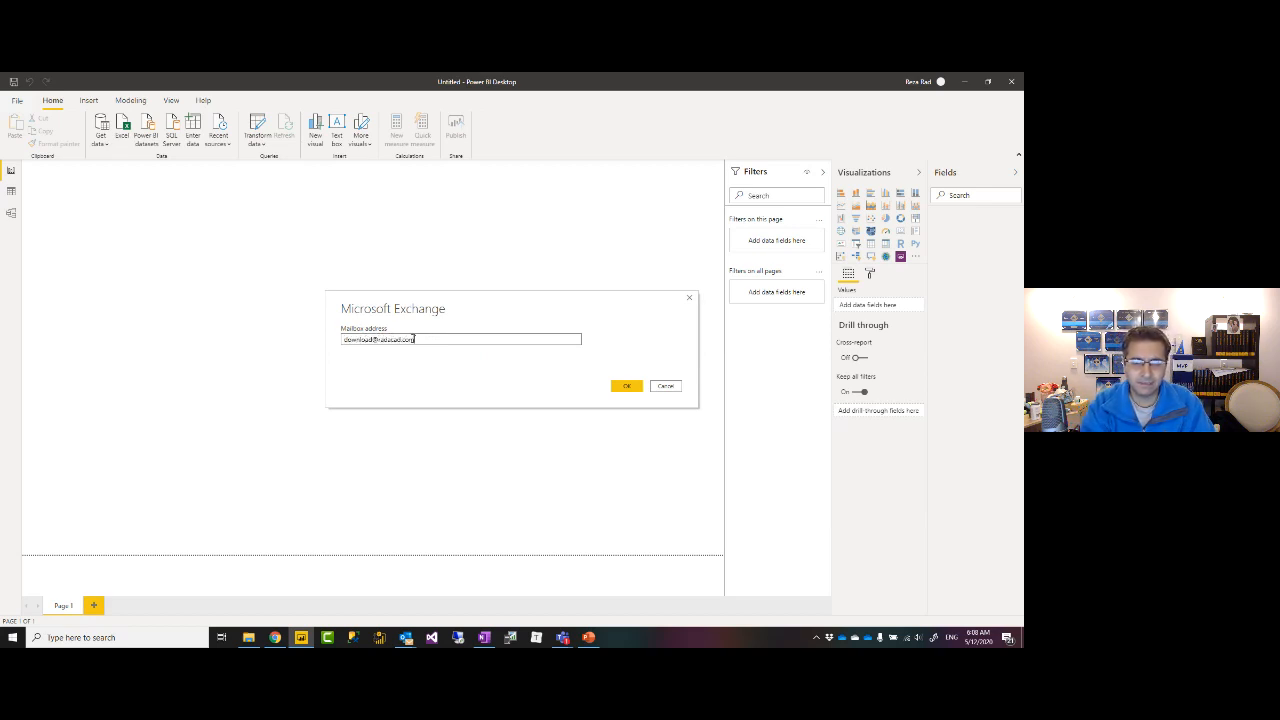
left_click(627, 387)
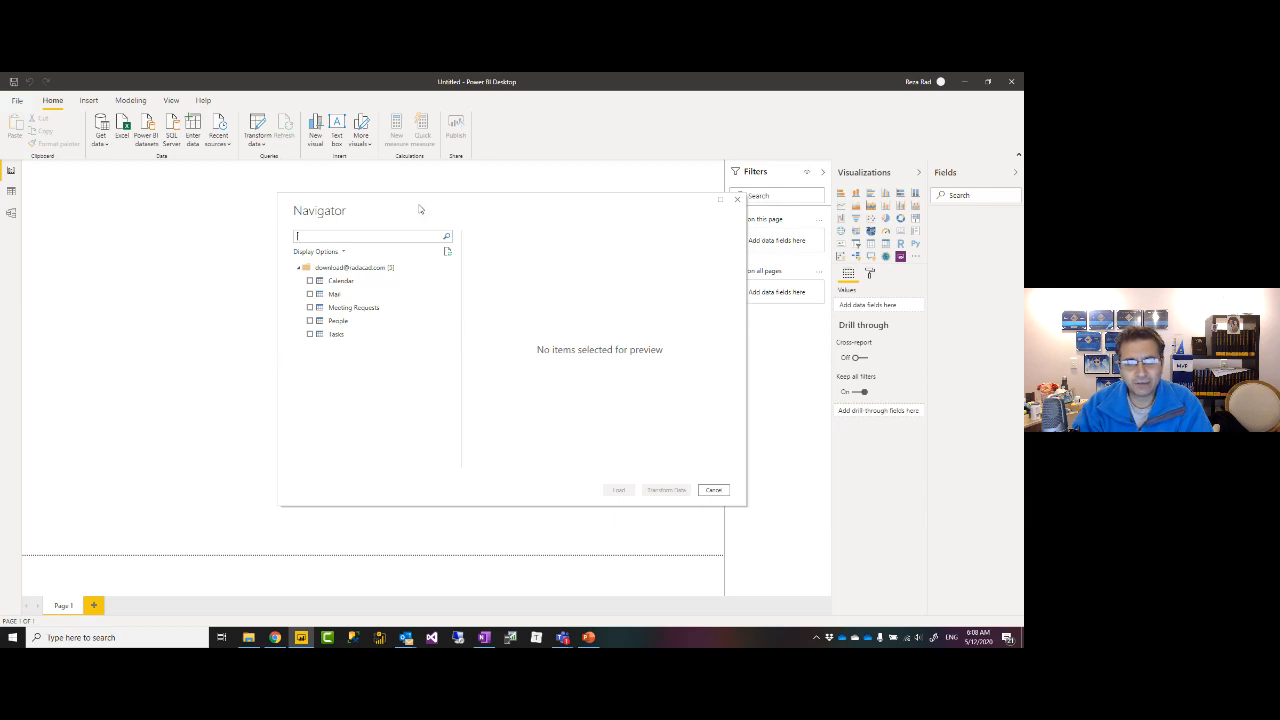
Preview Calendar and Mail in the Navigator, then tick Mail and send it to Power Query Editor.
left_click_drag(420, 208, 414, 223)
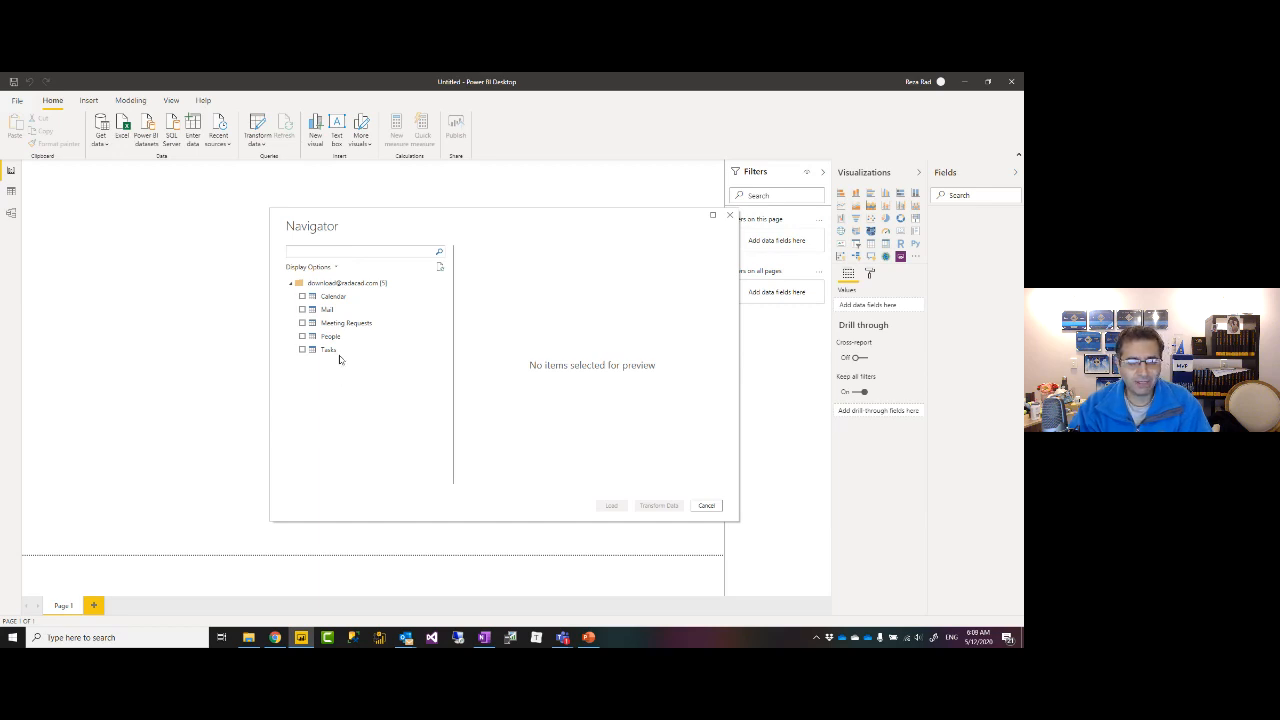
left_click(332, 297)
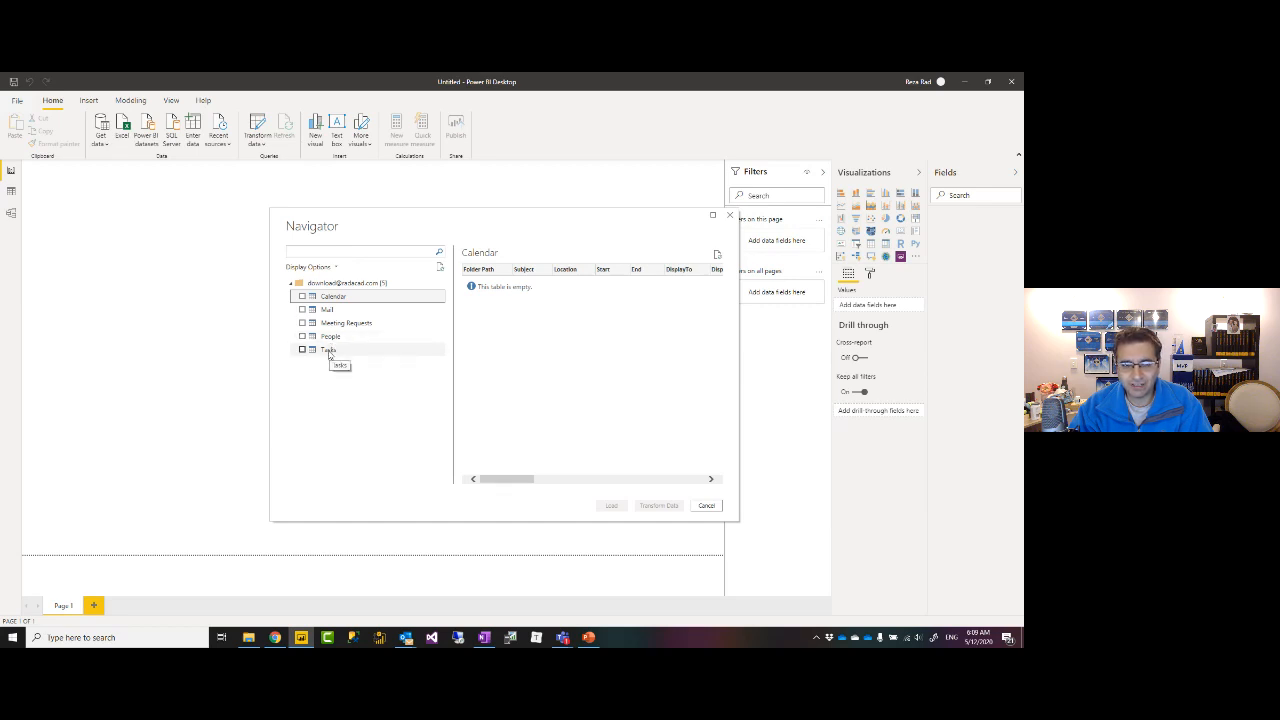
left_click(325, 312)
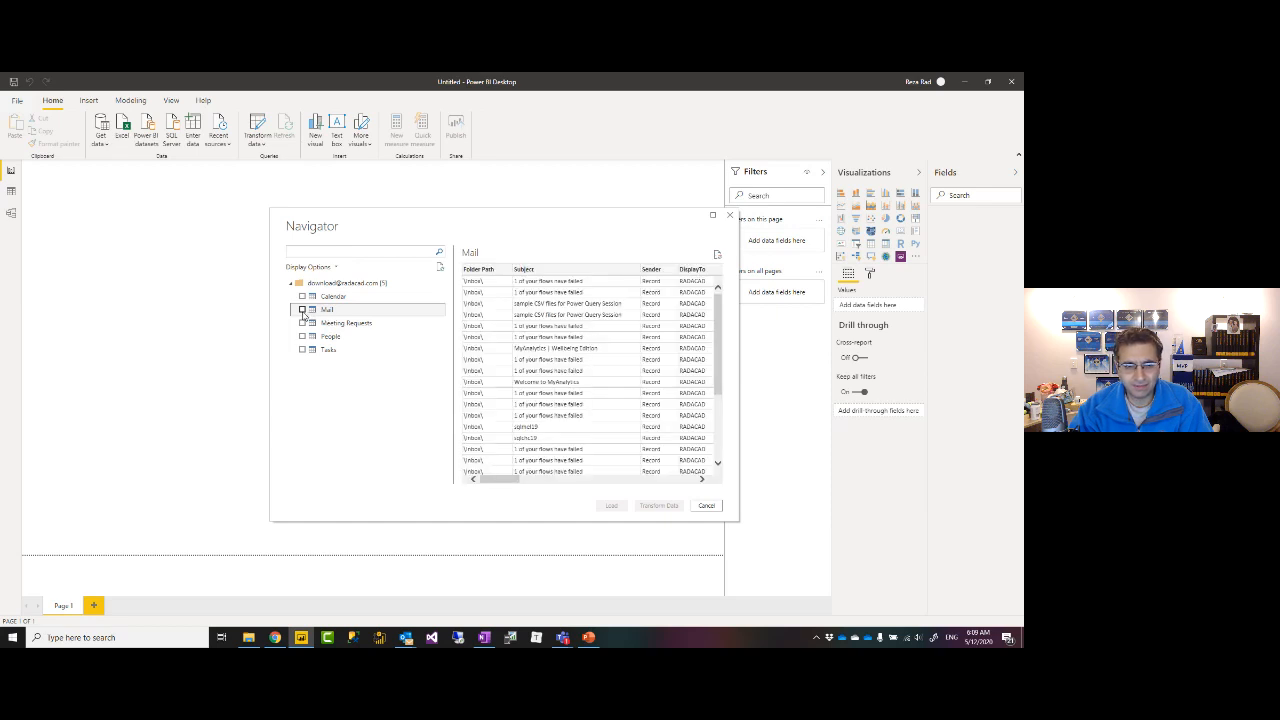
left_click(302, 310)
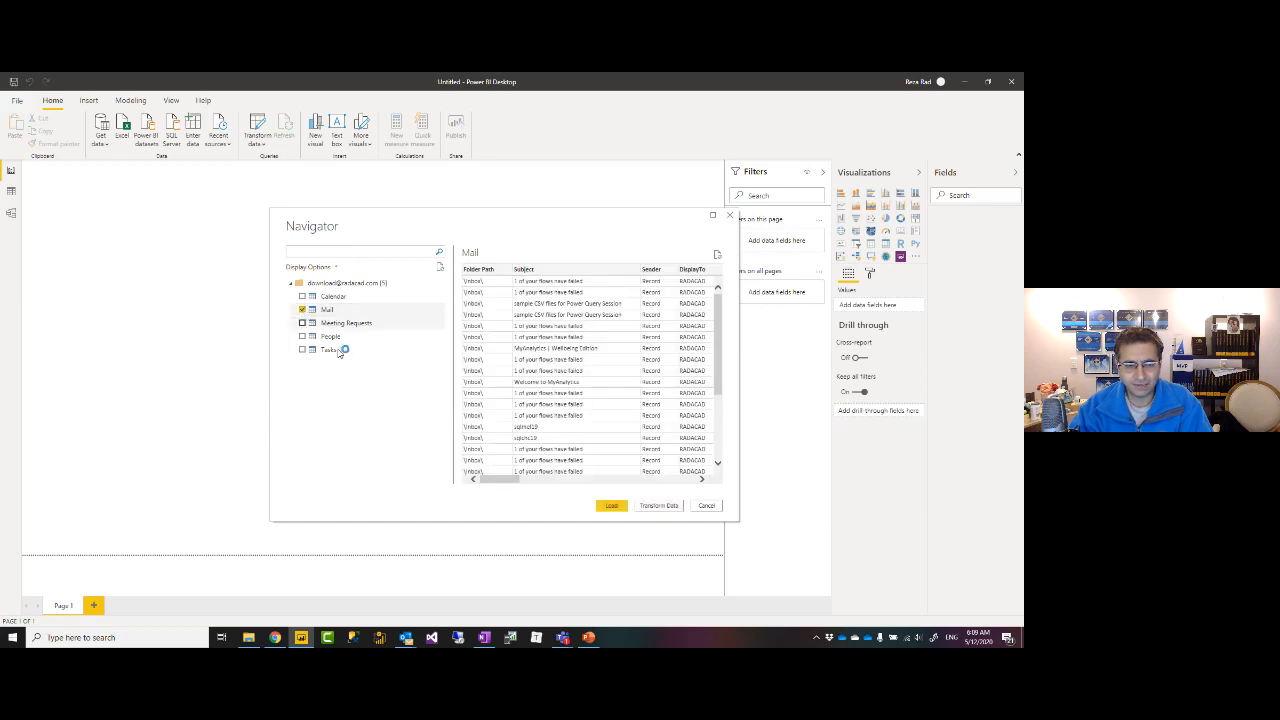
left_click(657, 506)
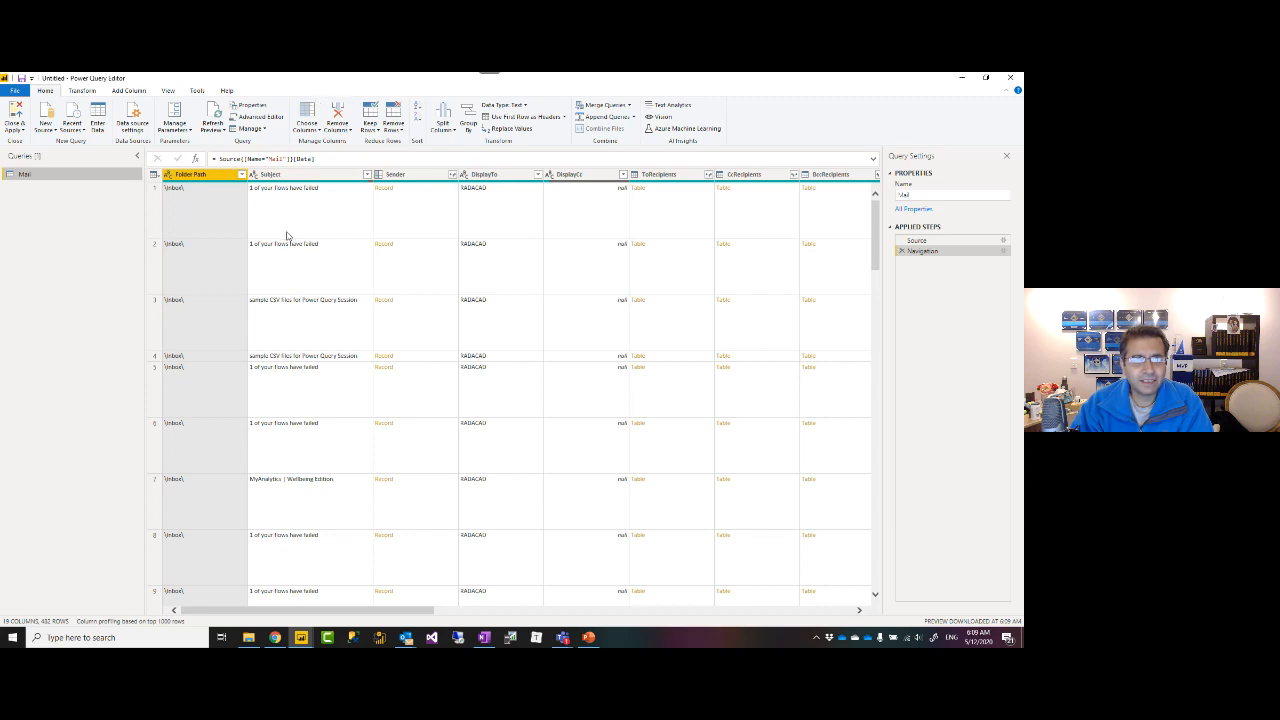
scroll(287, 232, "down", 2)
scroll(285, 232, "down", 3)
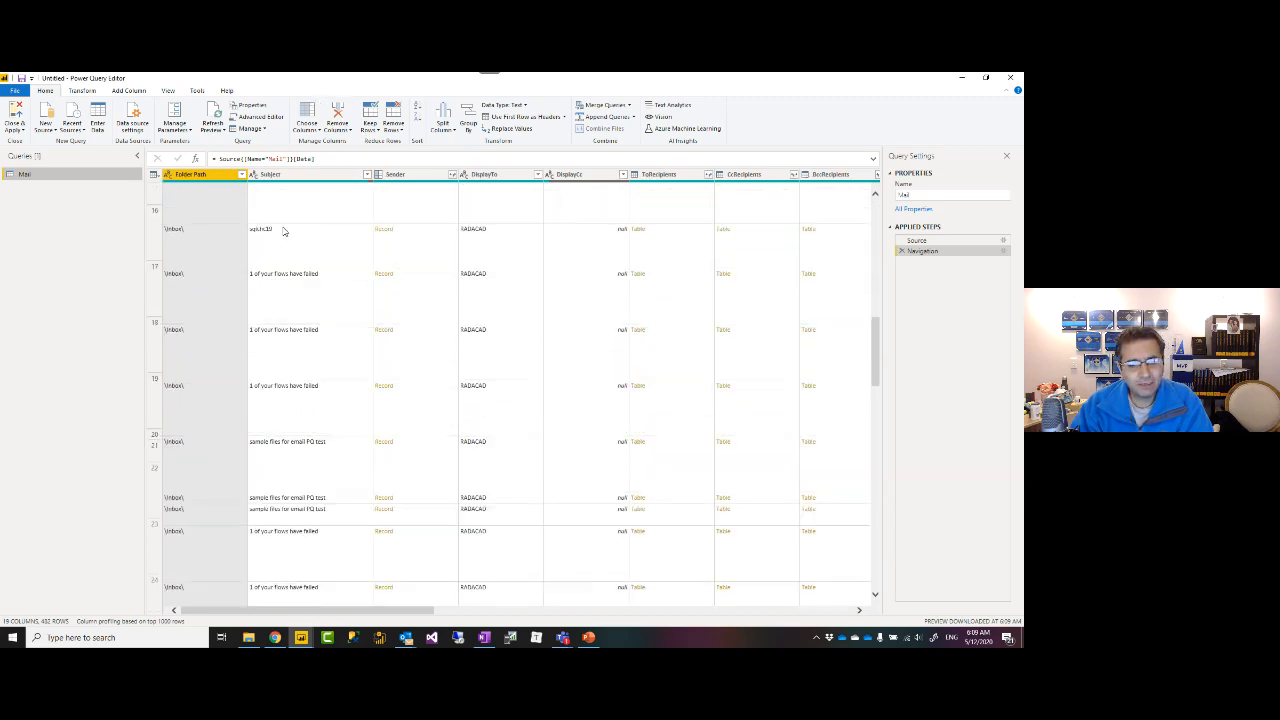
scroll(283, 231, "up", 2)
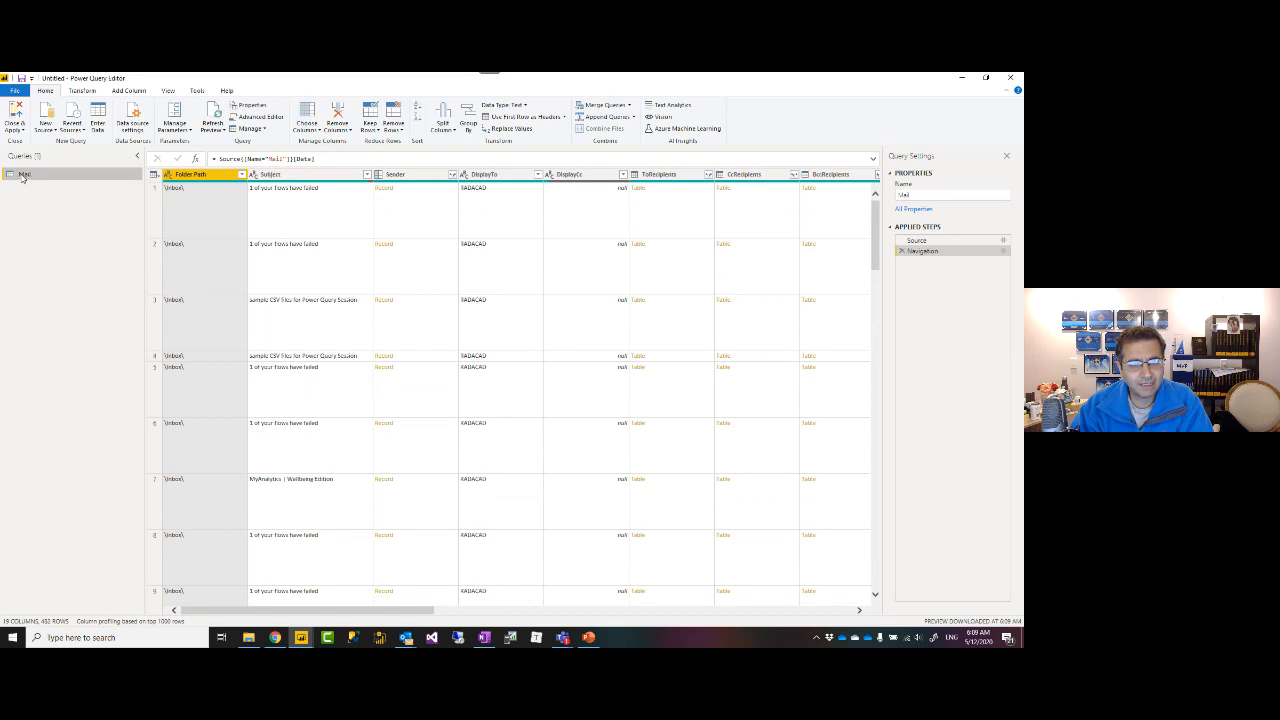
scroll(246, 228, "down", 5)
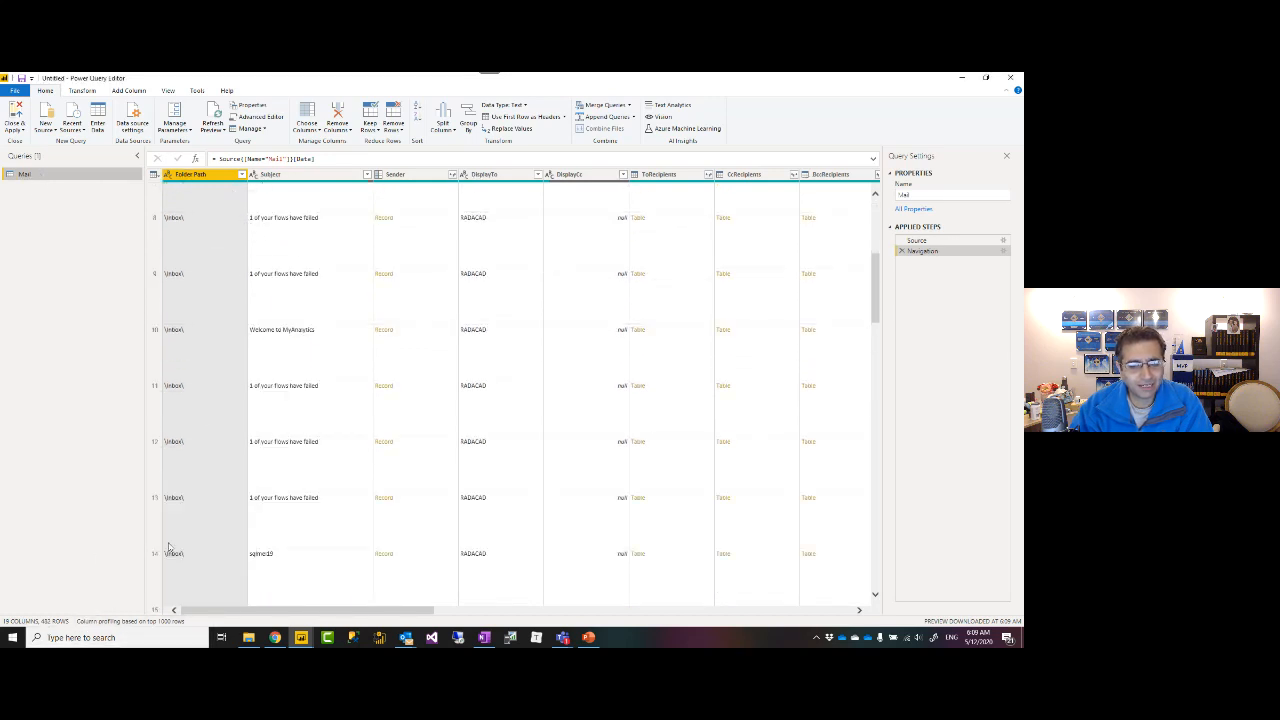
scroll(269, 307, "up", 5)
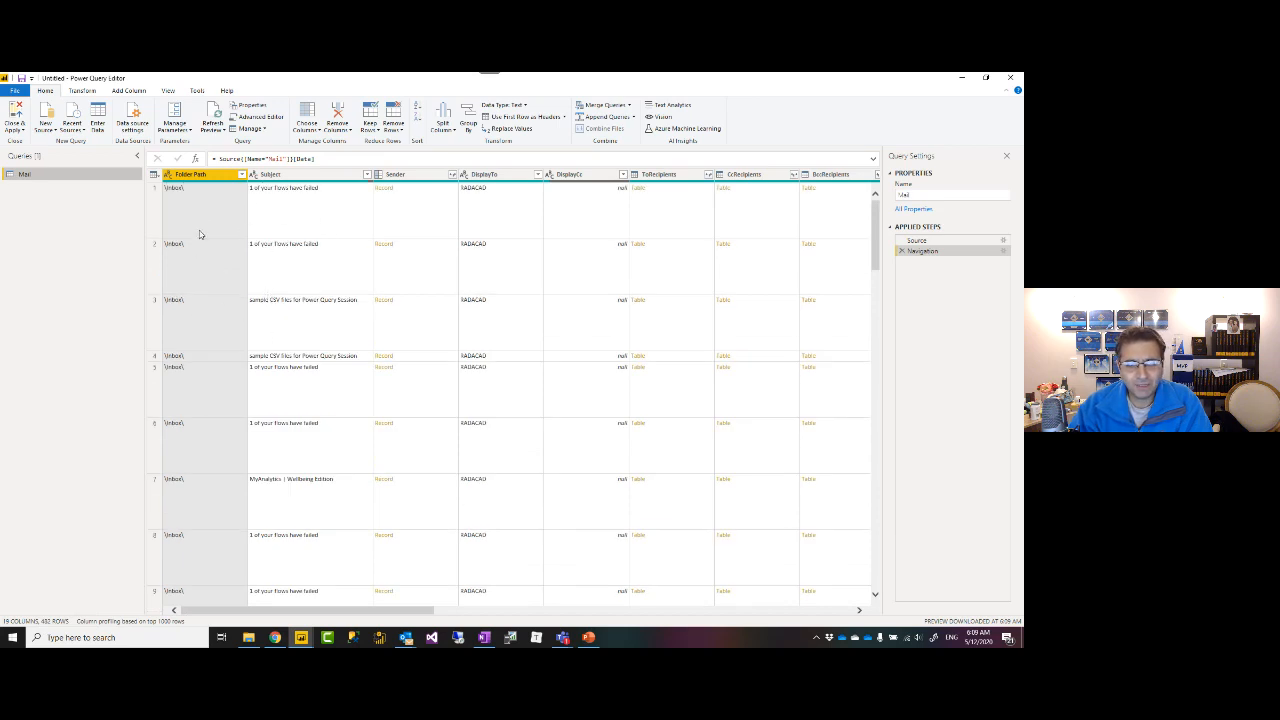
scroll(206, 410, "down", 5)
scroll(206, 428, "up", 5)
left_click(241, 174)
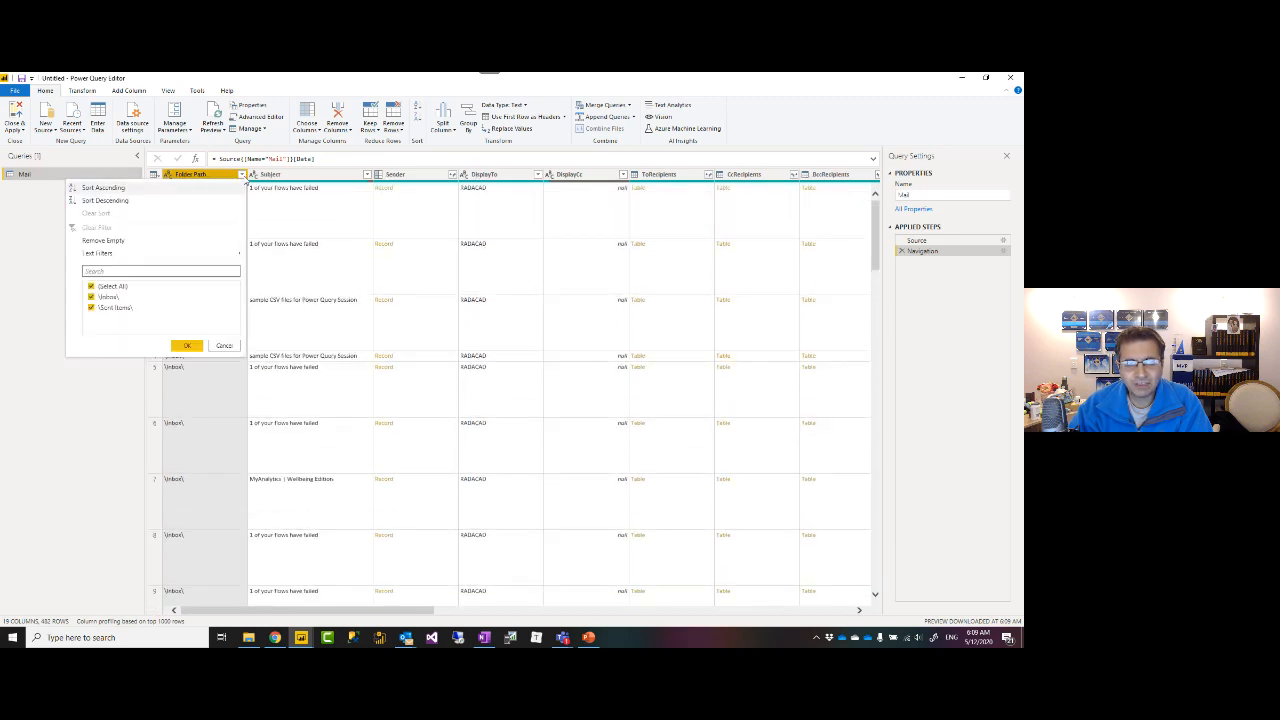
left_click(92, 297)
left_click(186, 345)
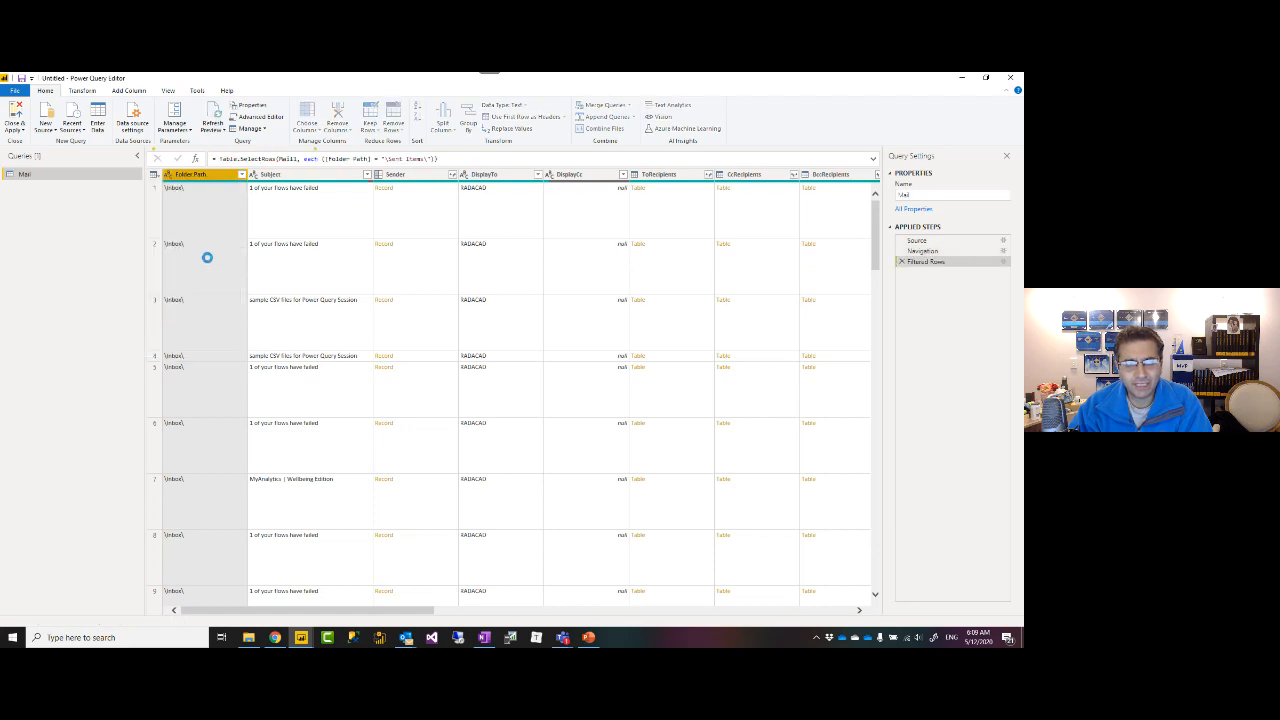
left_click(241, 174)
left_click(91, 297)
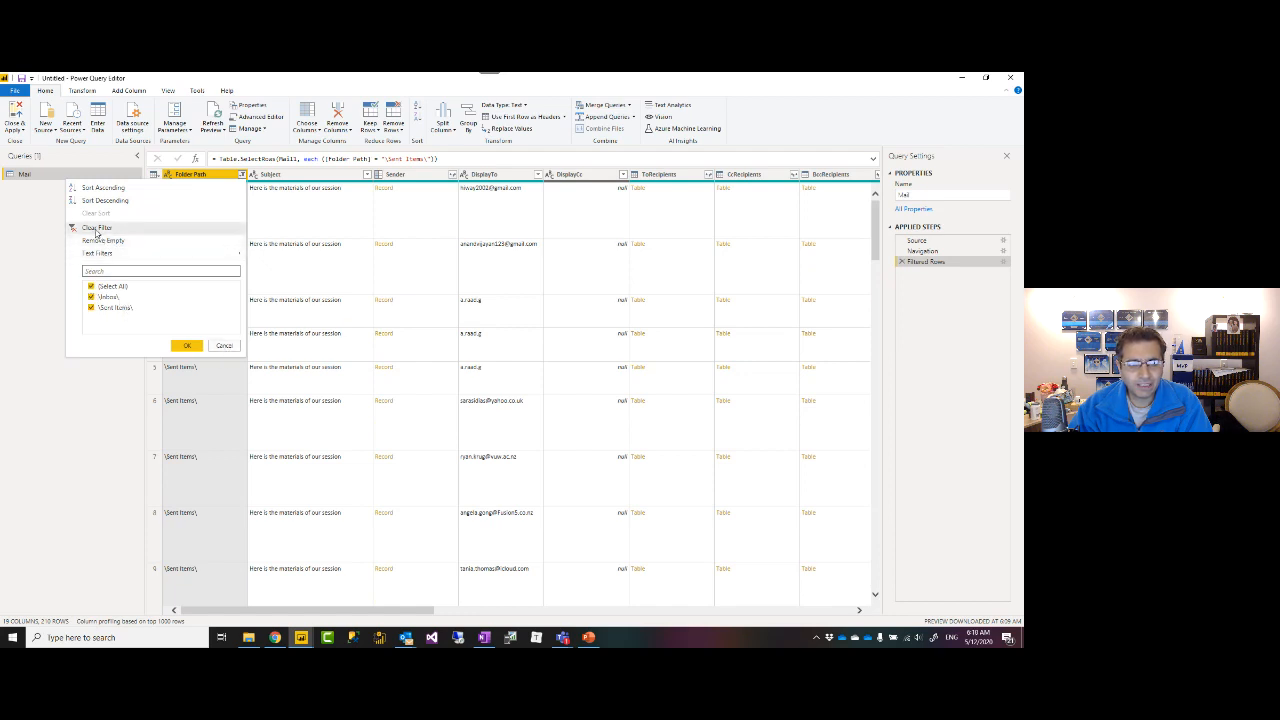
left_click(96, 229)
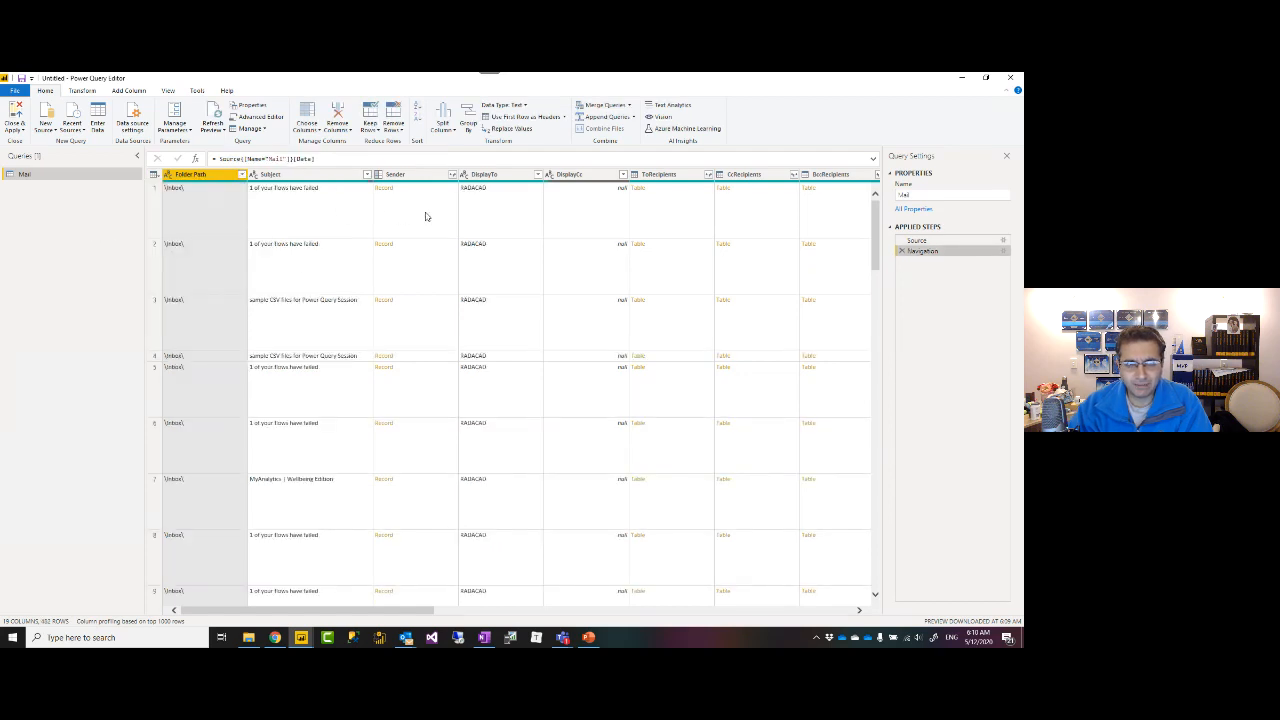
left_click(300, 175)
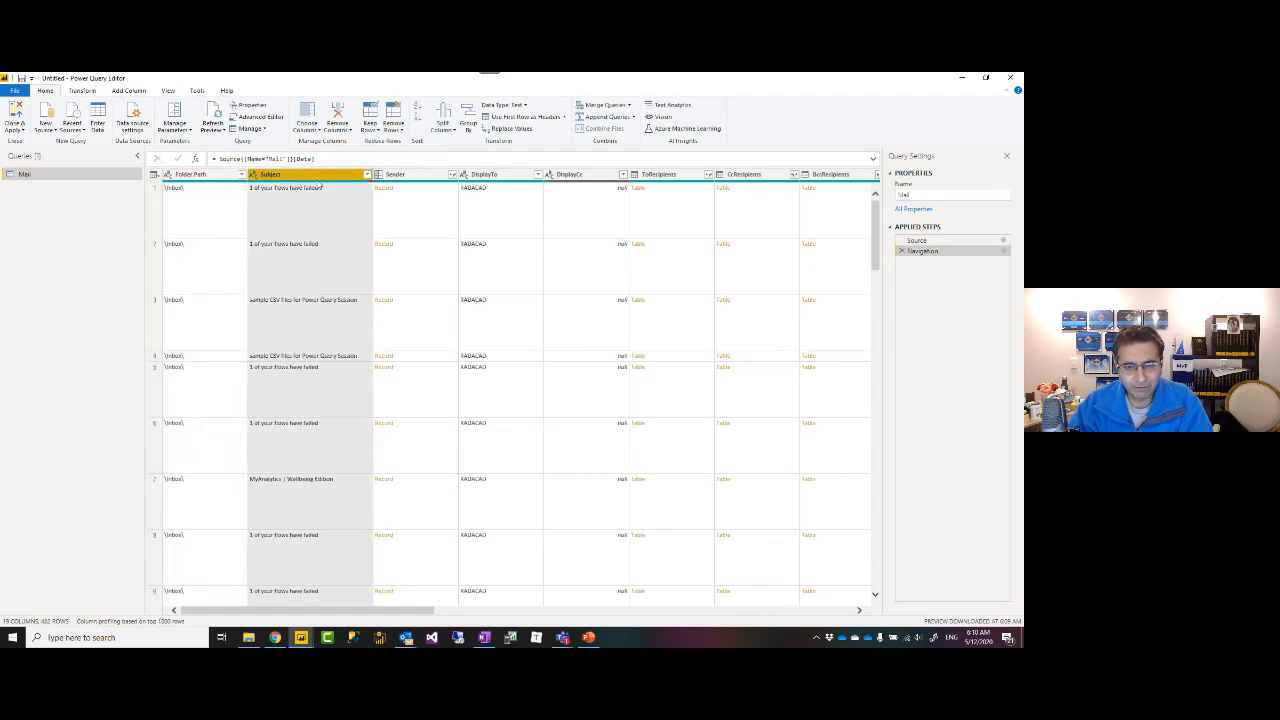
left_click(422, 176)
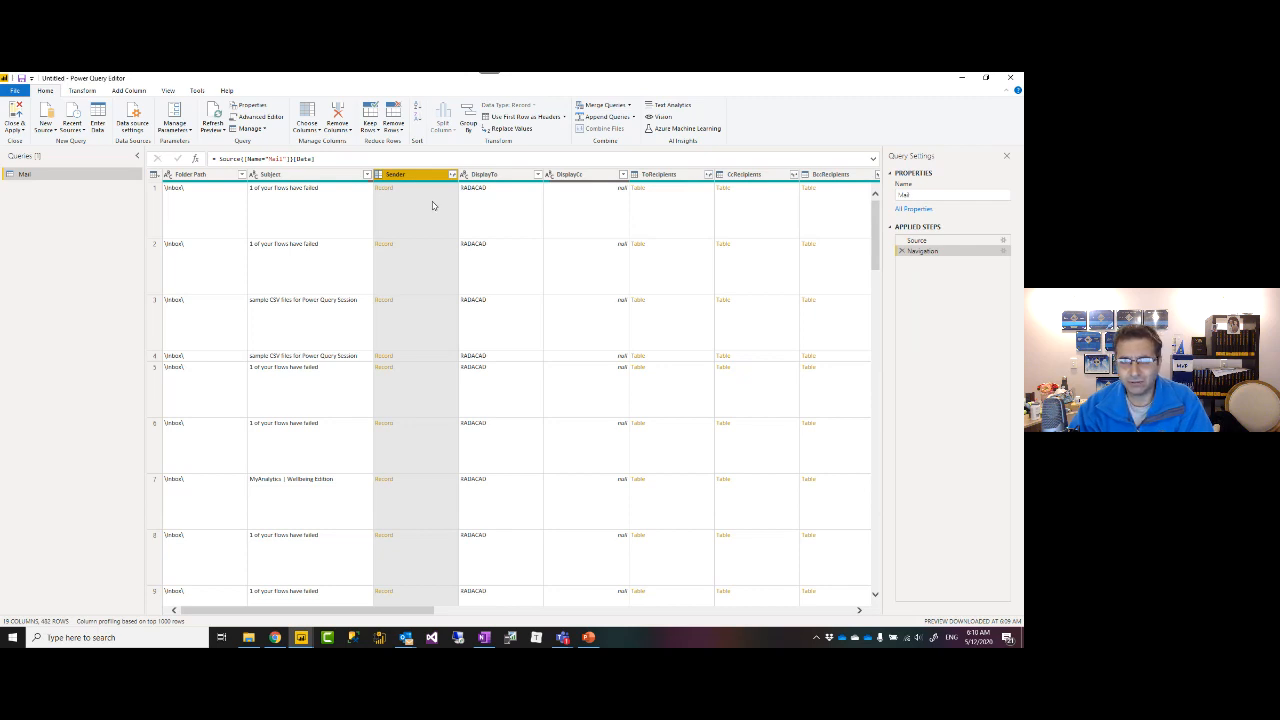
left_click(432, 205)
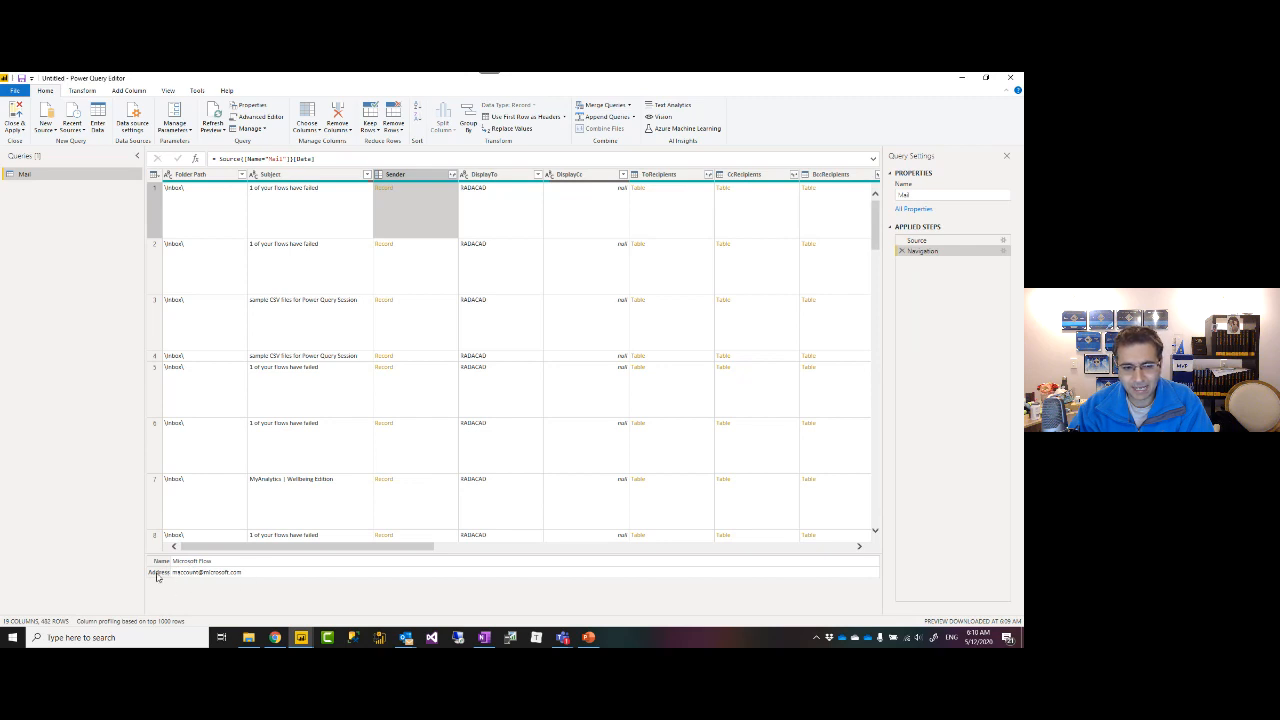
left_click(508, 230)
left_click(510, 255)
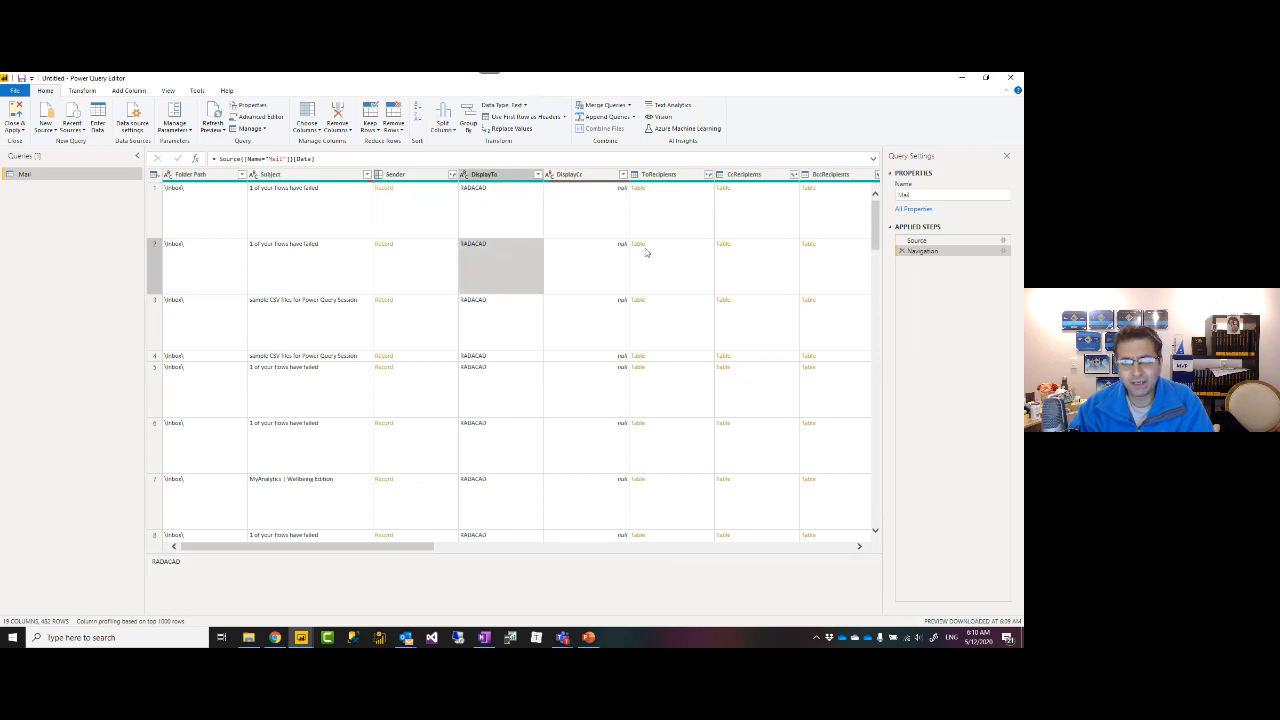
left_click_drag(410, 551, 706, 545)
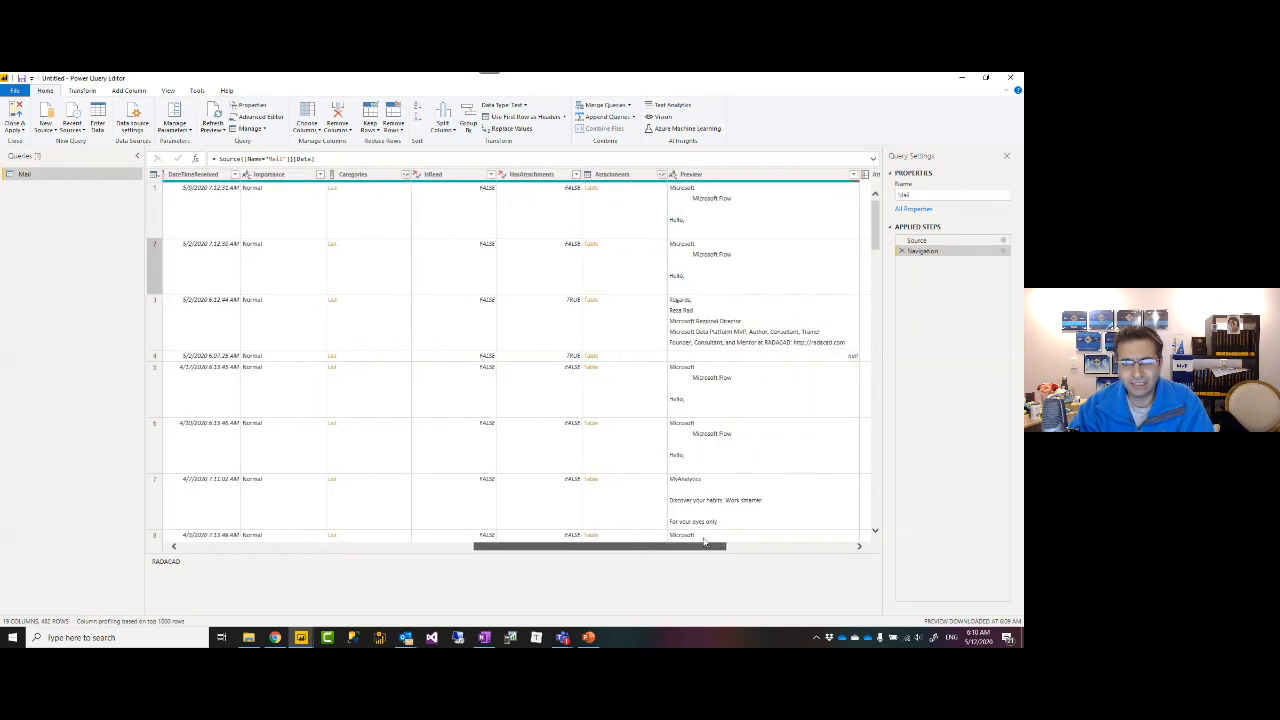
left_click(630, 178)
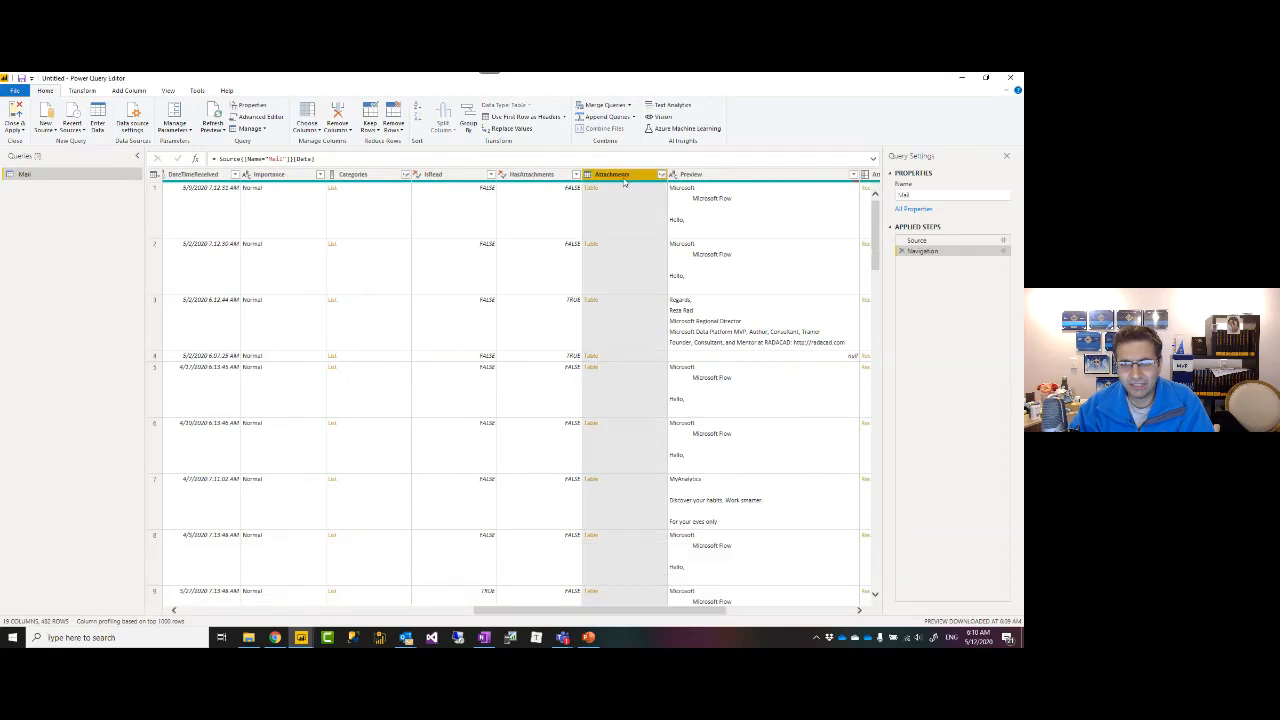
left_click(552, 180)
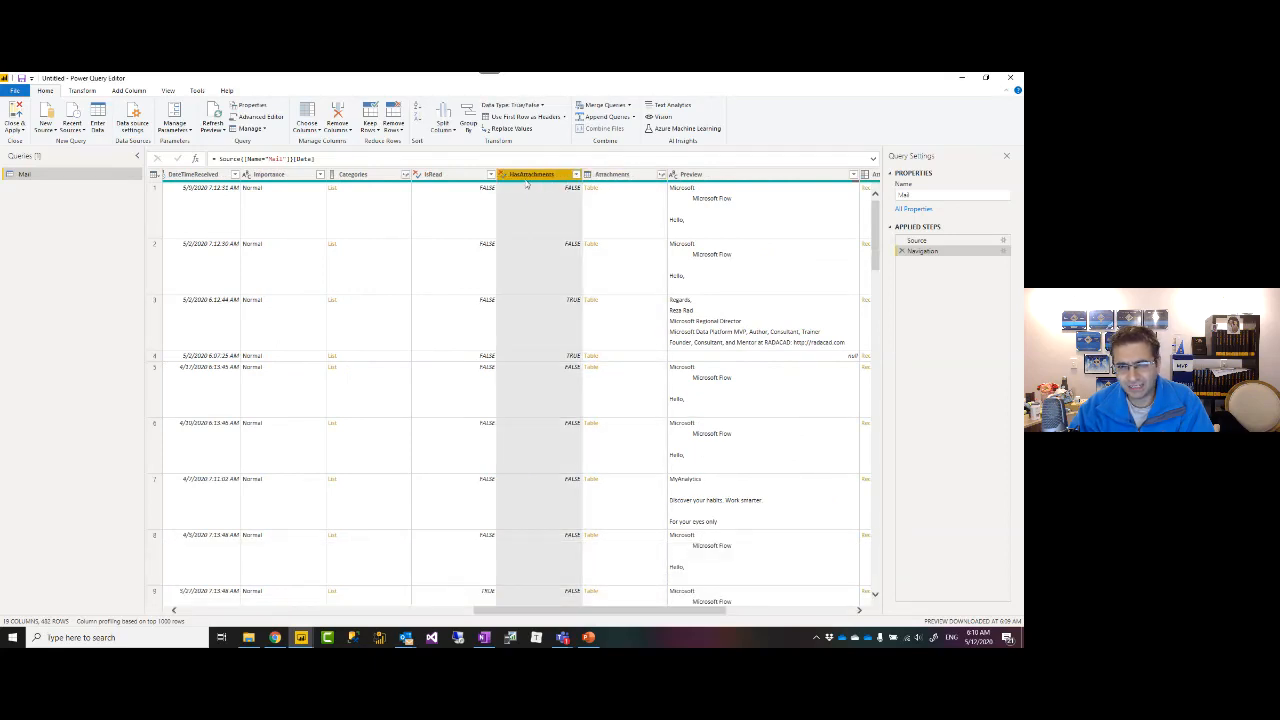
left_click(639, 177)
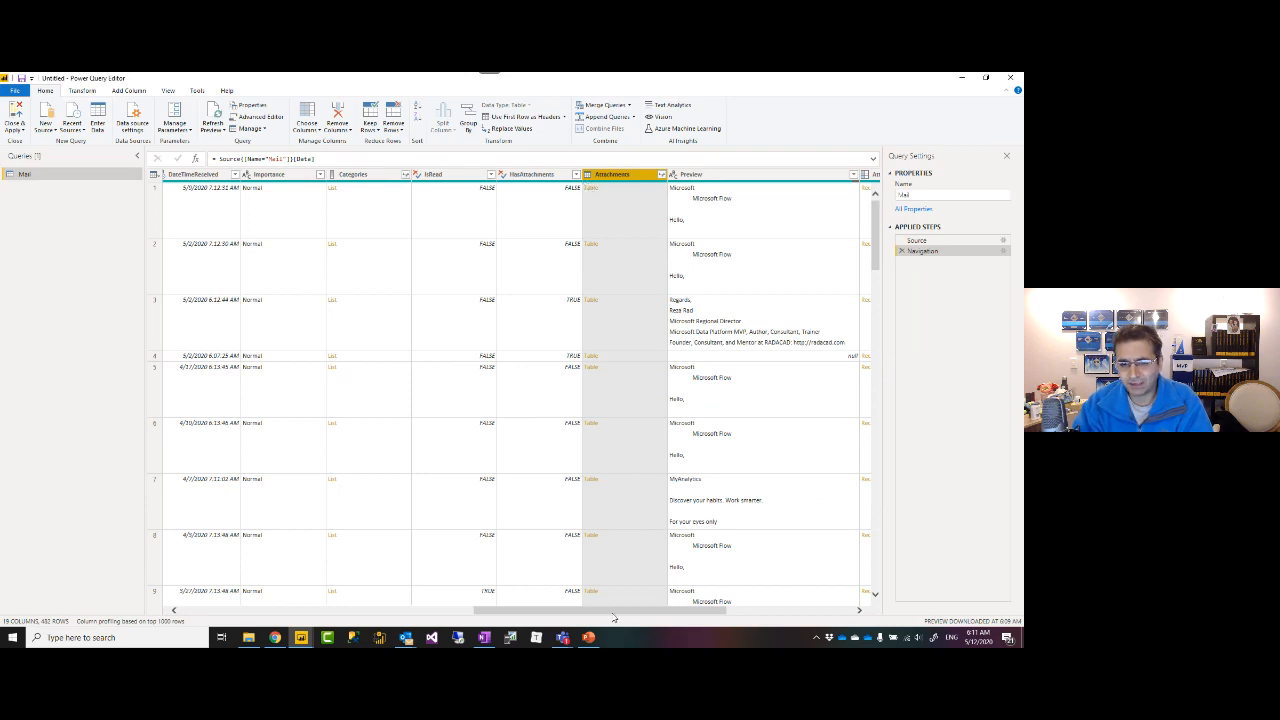
Copy the third email's full subject 'sample CSV files for Power Query Session'.
left_click_drag(613, 612, 260, 617)
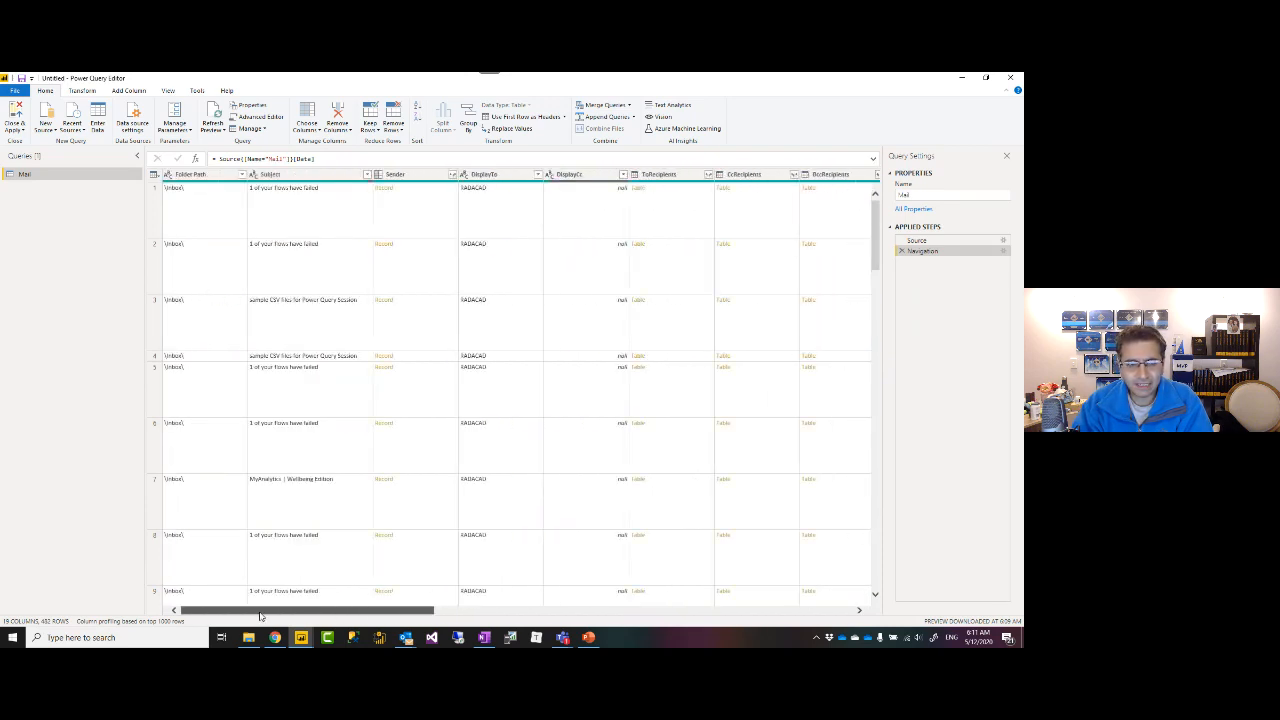
left_click(315, 318)
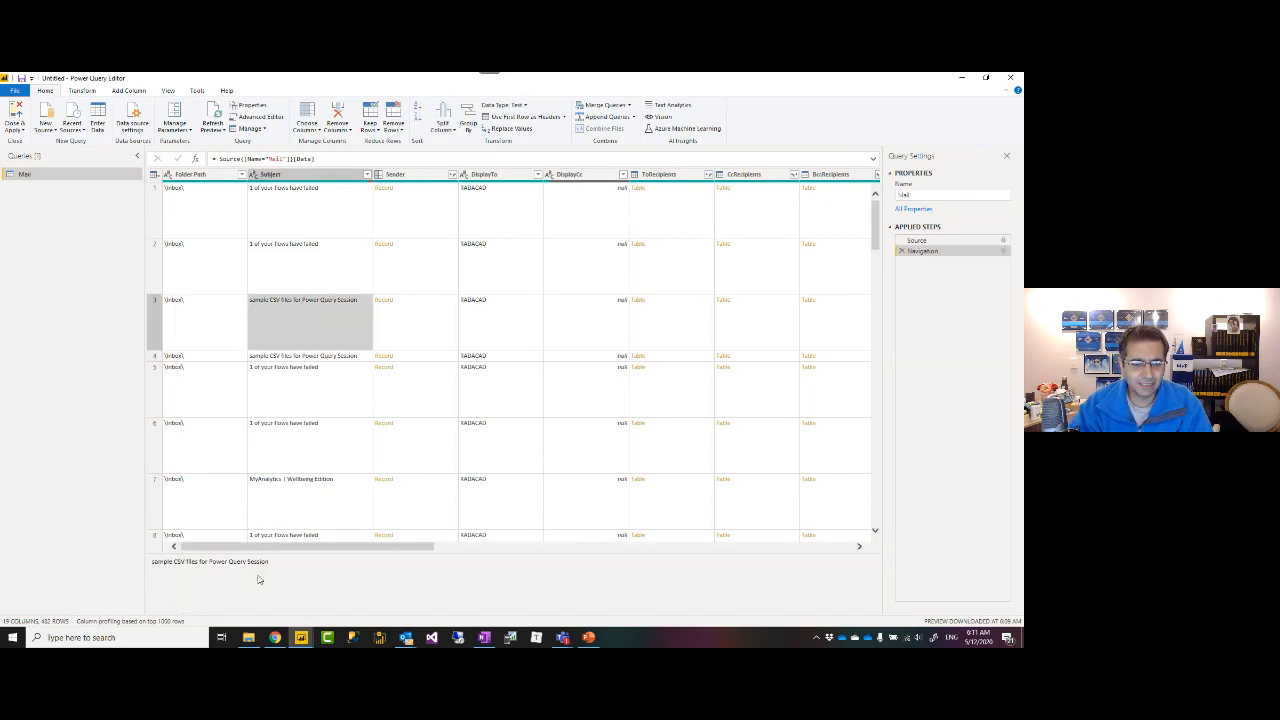
left_click_drag(280, 567, 151, 567)
key("ctrl+c")
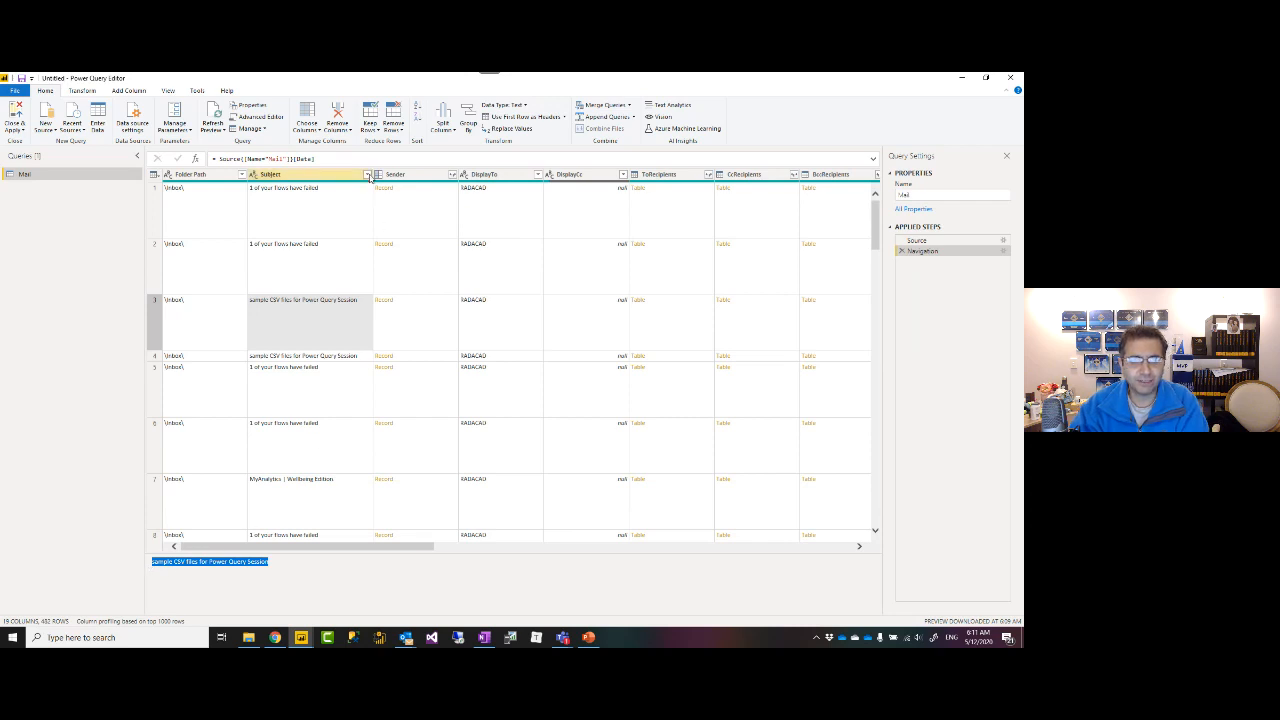
Filter Subject to equal 'sample CSV files for Power Query Session', leaving 2 rows.
left_click(368, 175)
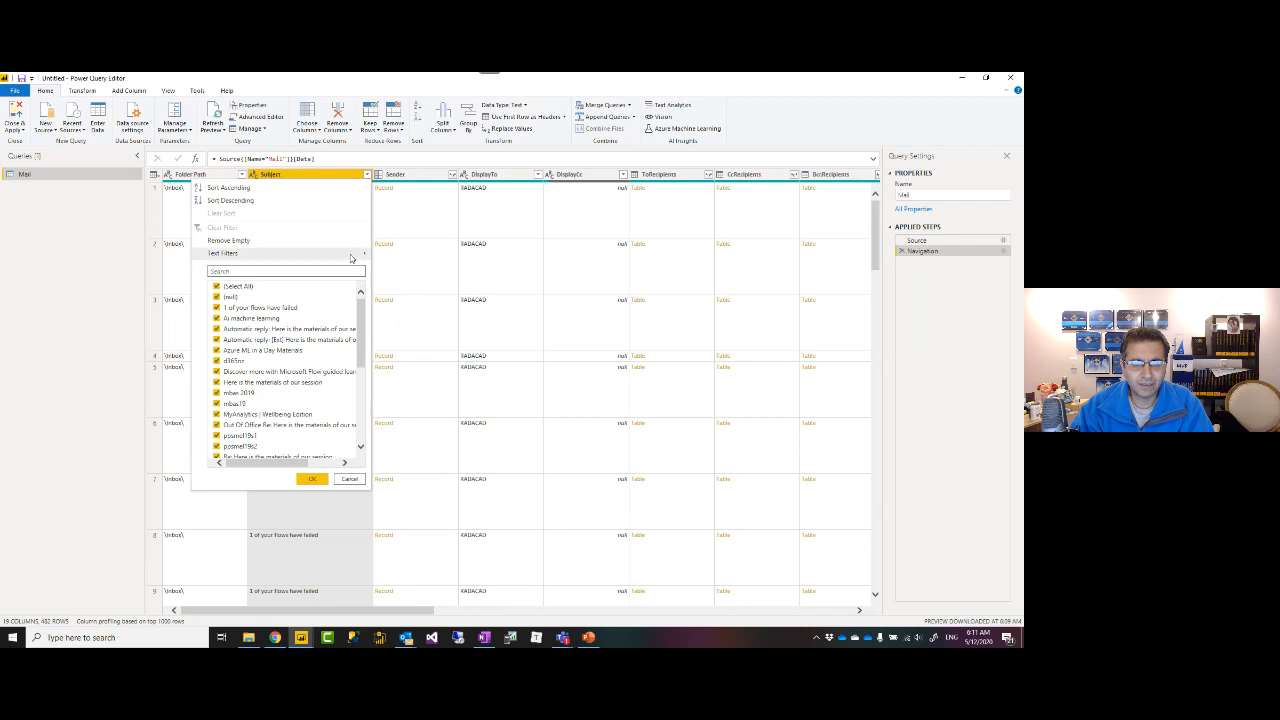
mouse_move(362, 253)
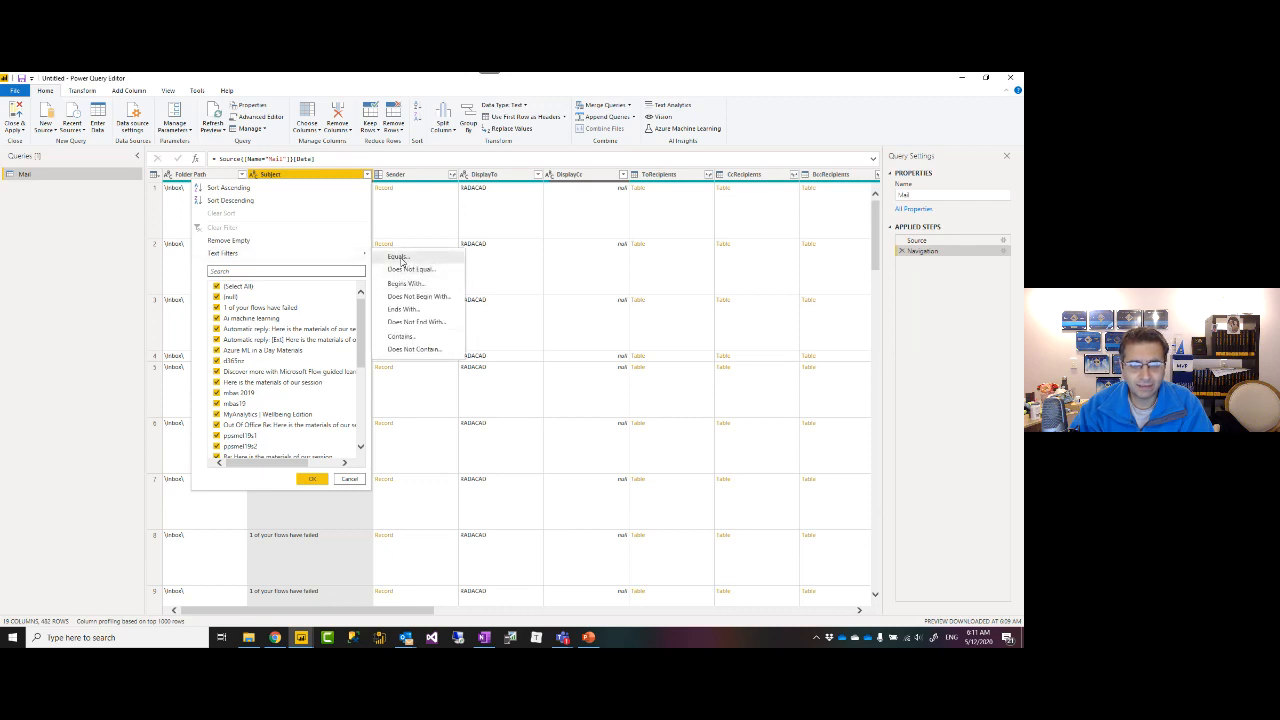
left_click(398, 257)
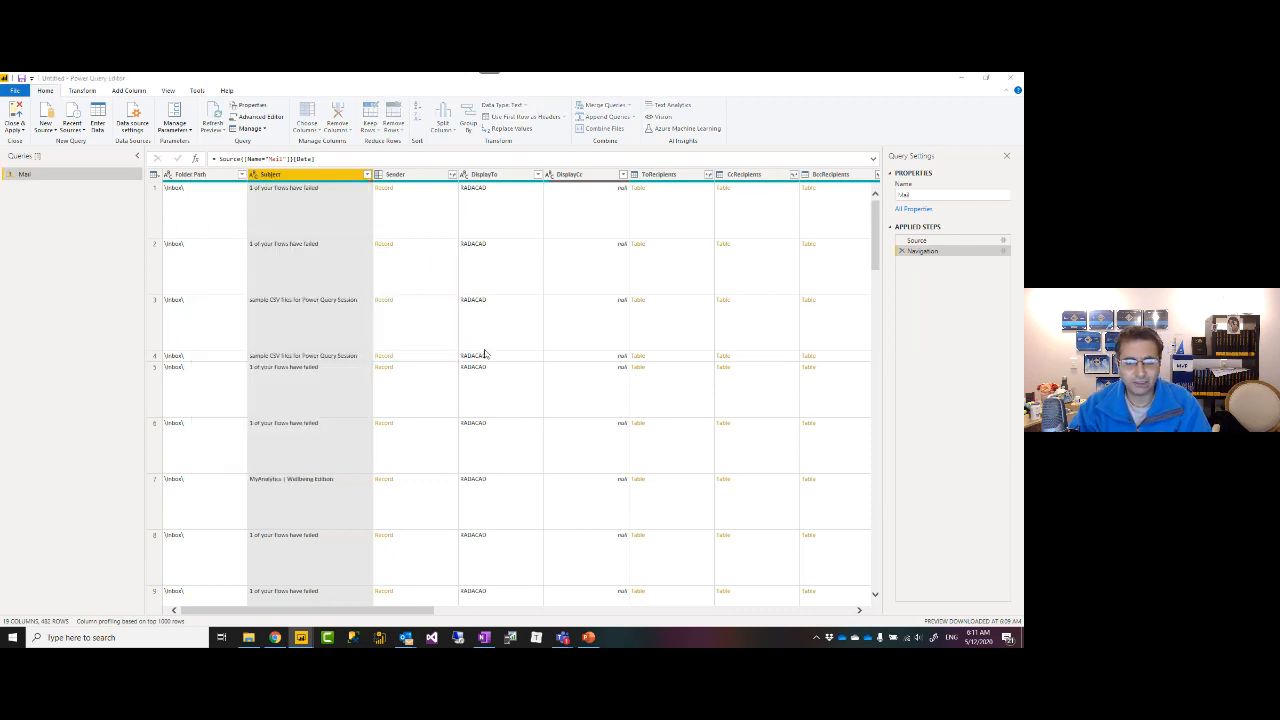
left_click(479, 352)
key("ctrl+v")
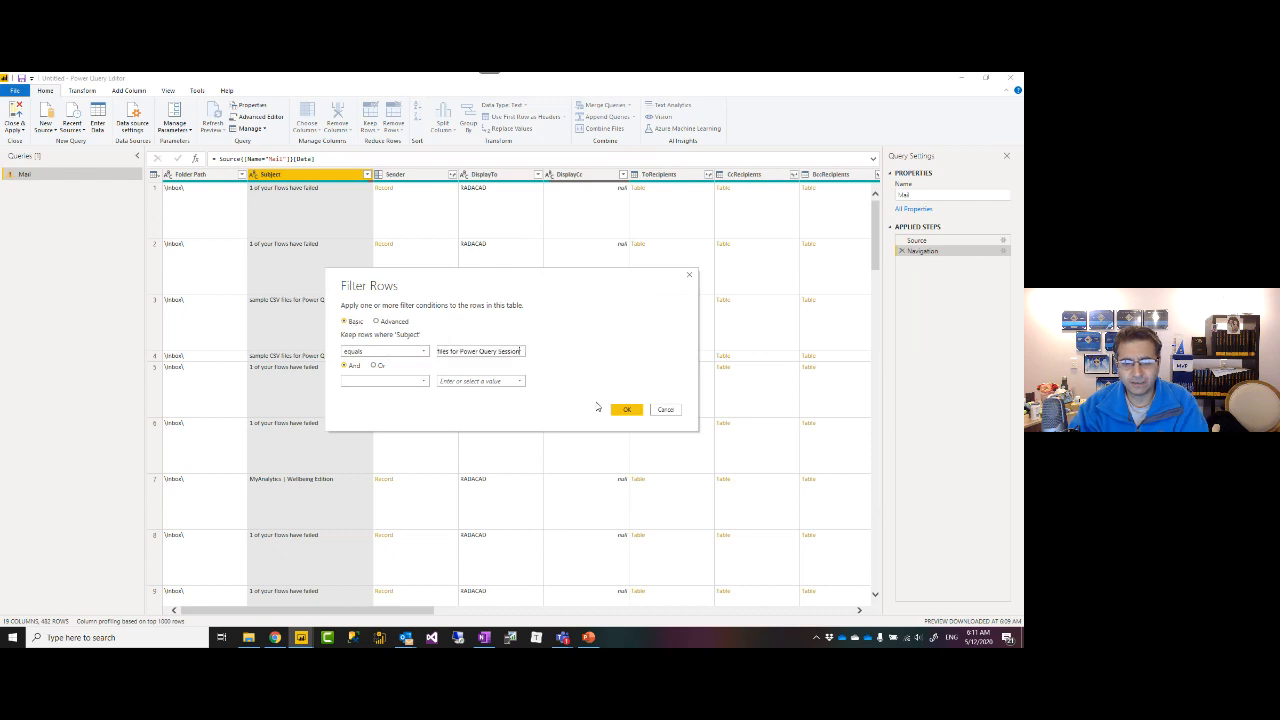
left_click(625, 411)
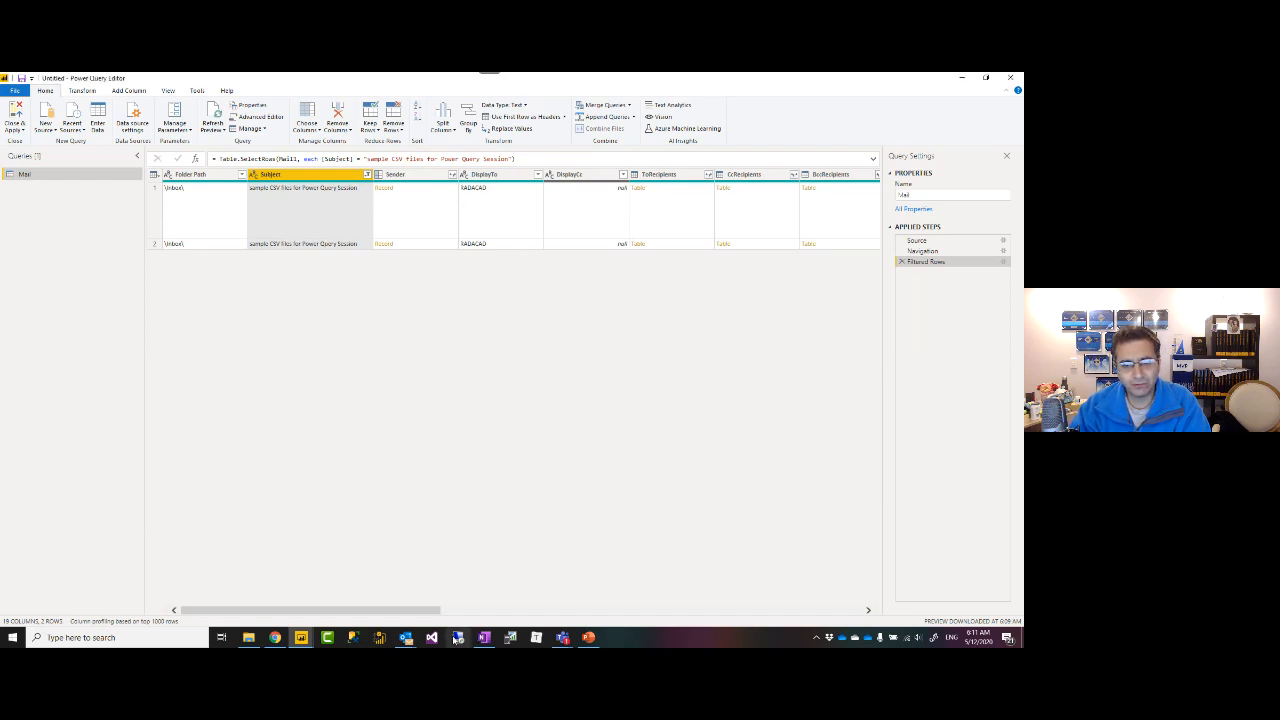
left_click_drag(390, 614, 568, 610)
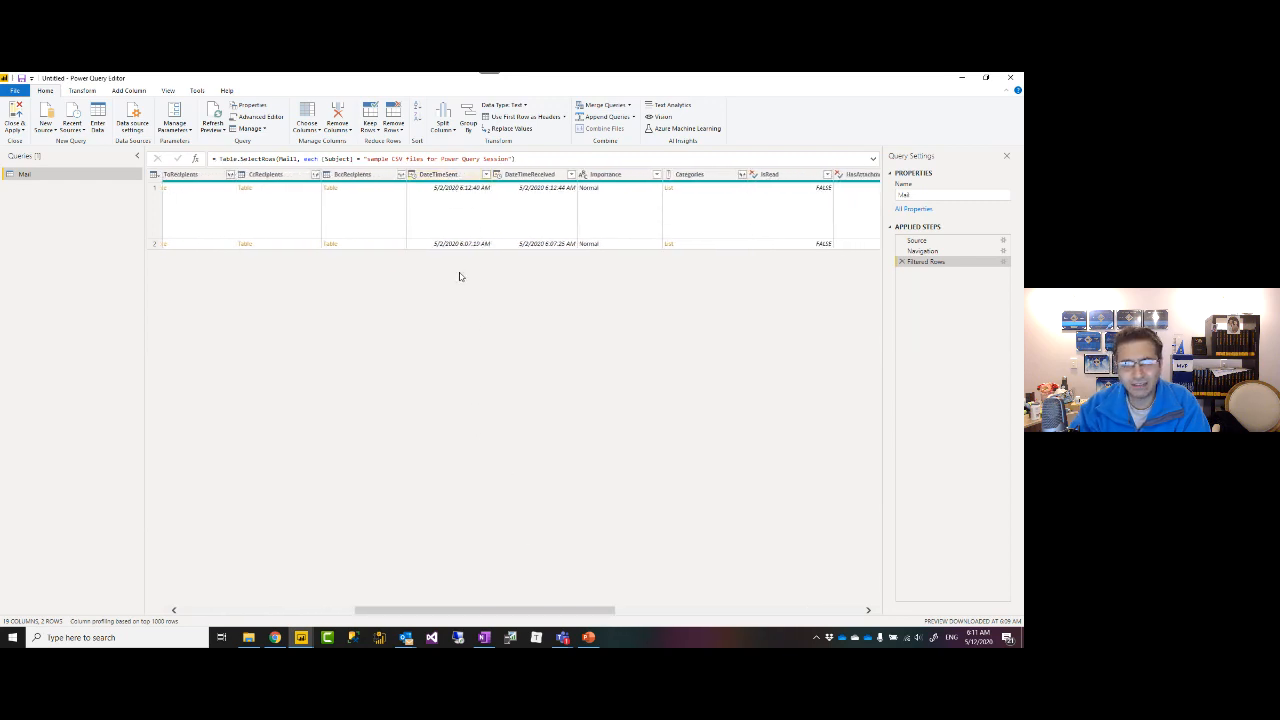
left_click(461, 184)
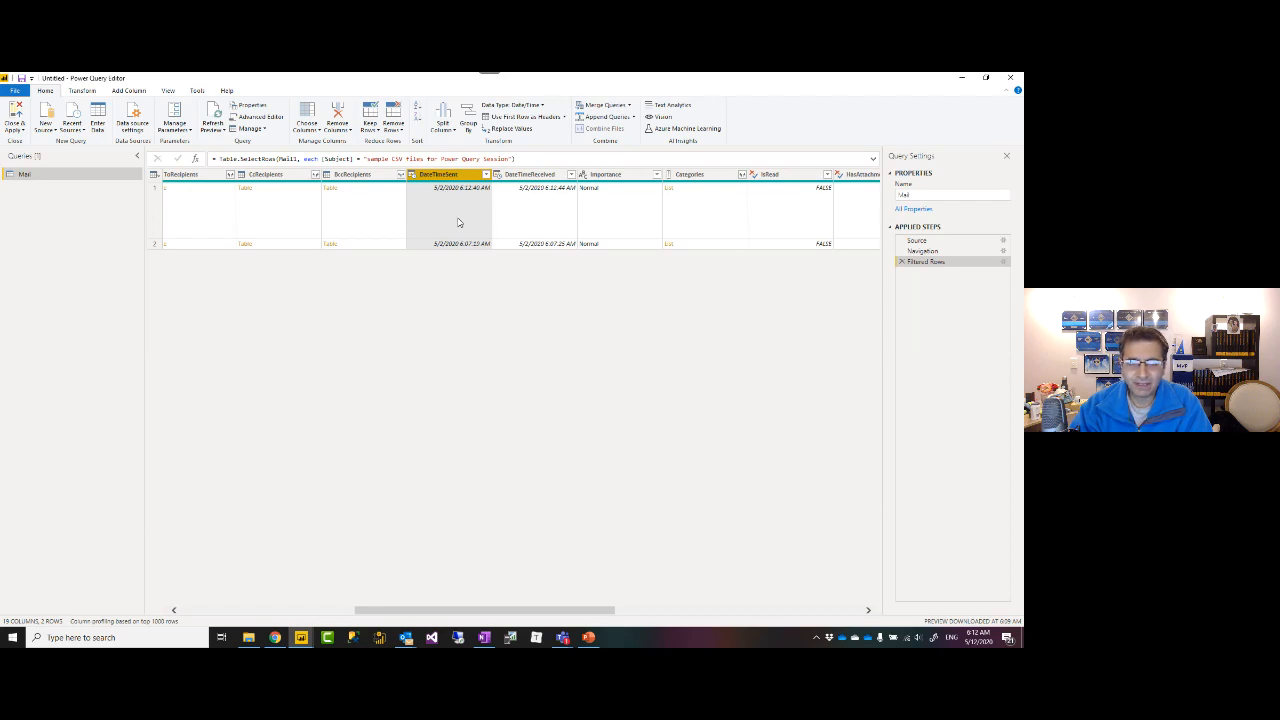
mouse_move(379, 616)
left_mouse_down()
mouse_move(227, 615)
mouse_move(354, 615)
left_mouse_up()
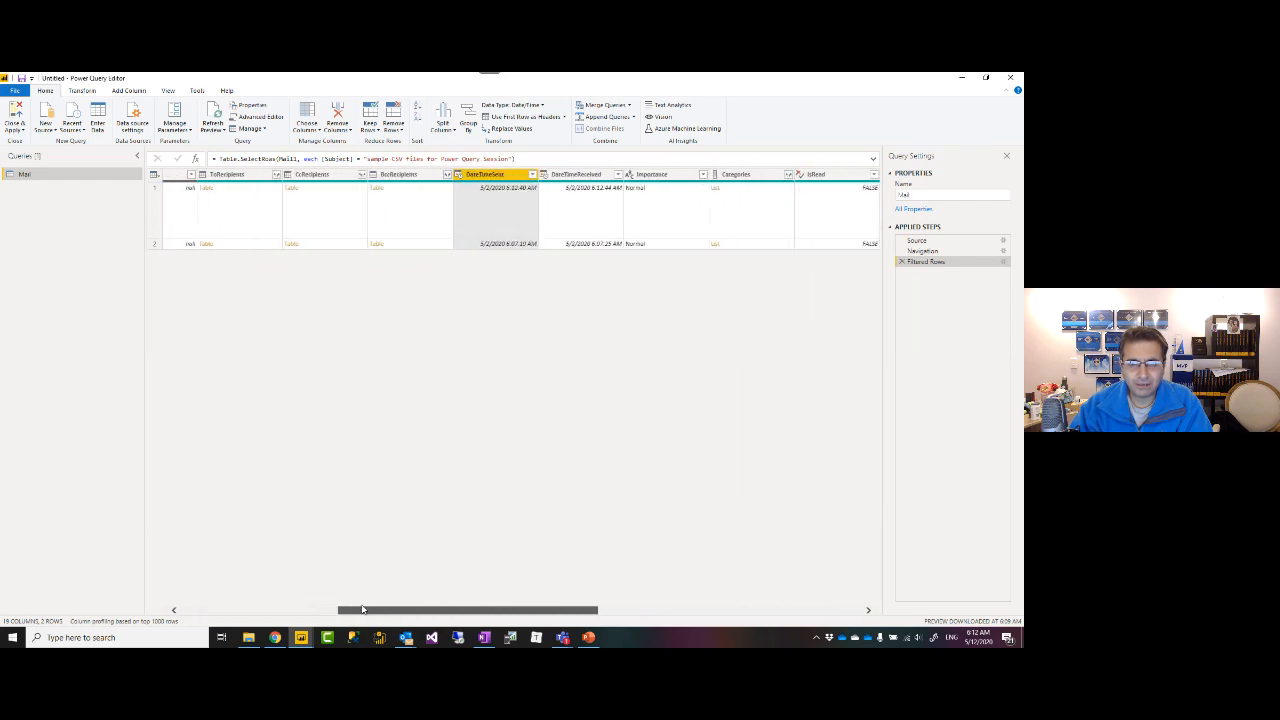
Filter DateTimeSent to after 5/10/2020, leaving the Mail table empty for now.
left_click(532, 174)
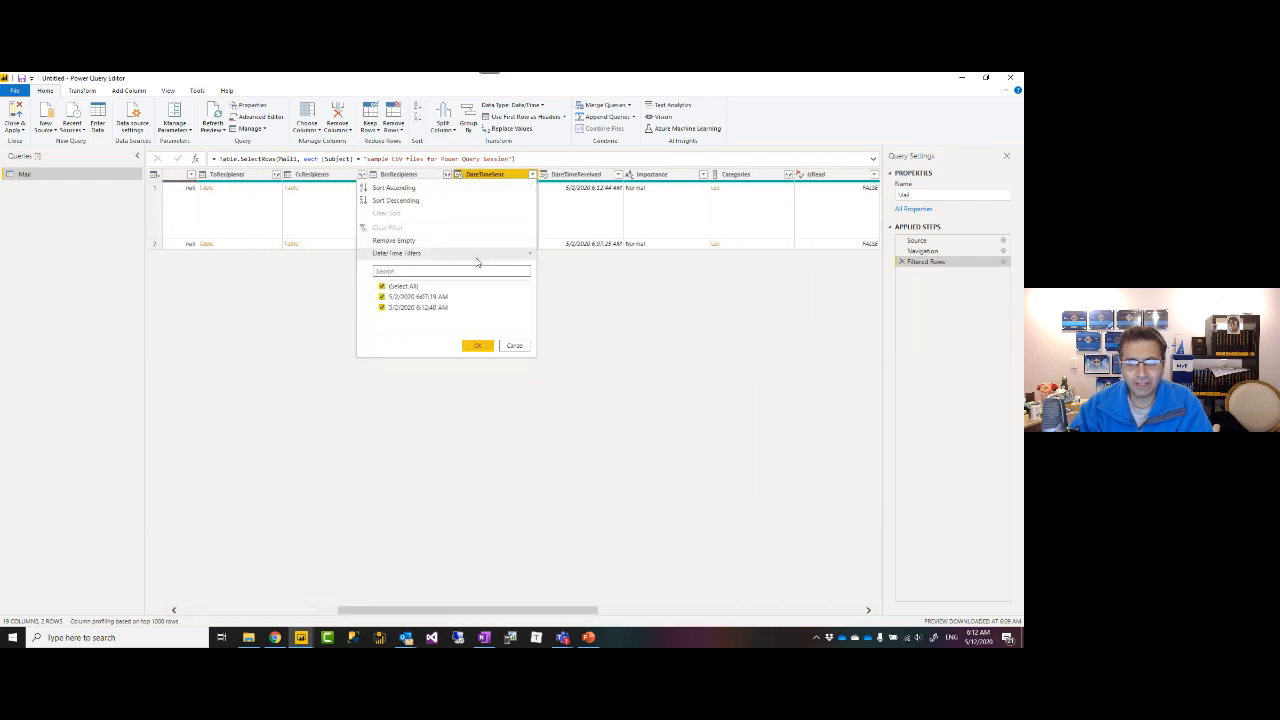
mouse_move(530, 256)
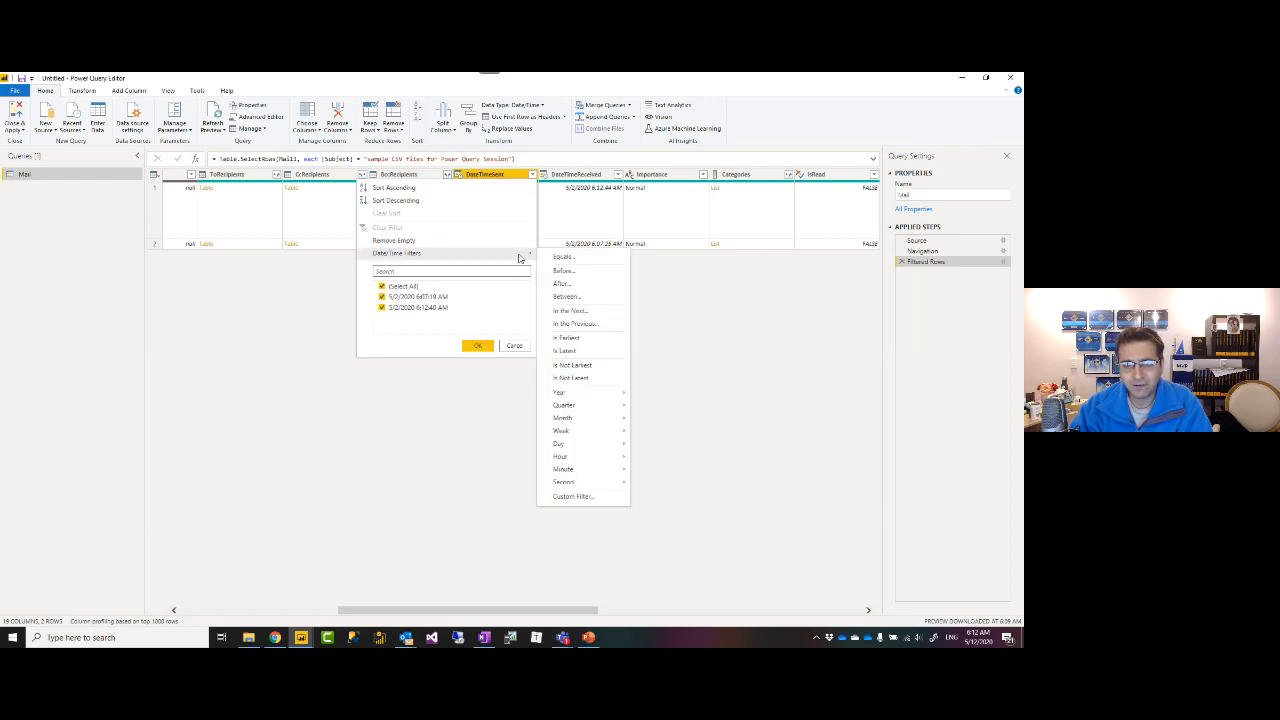
left_click(566, 288)
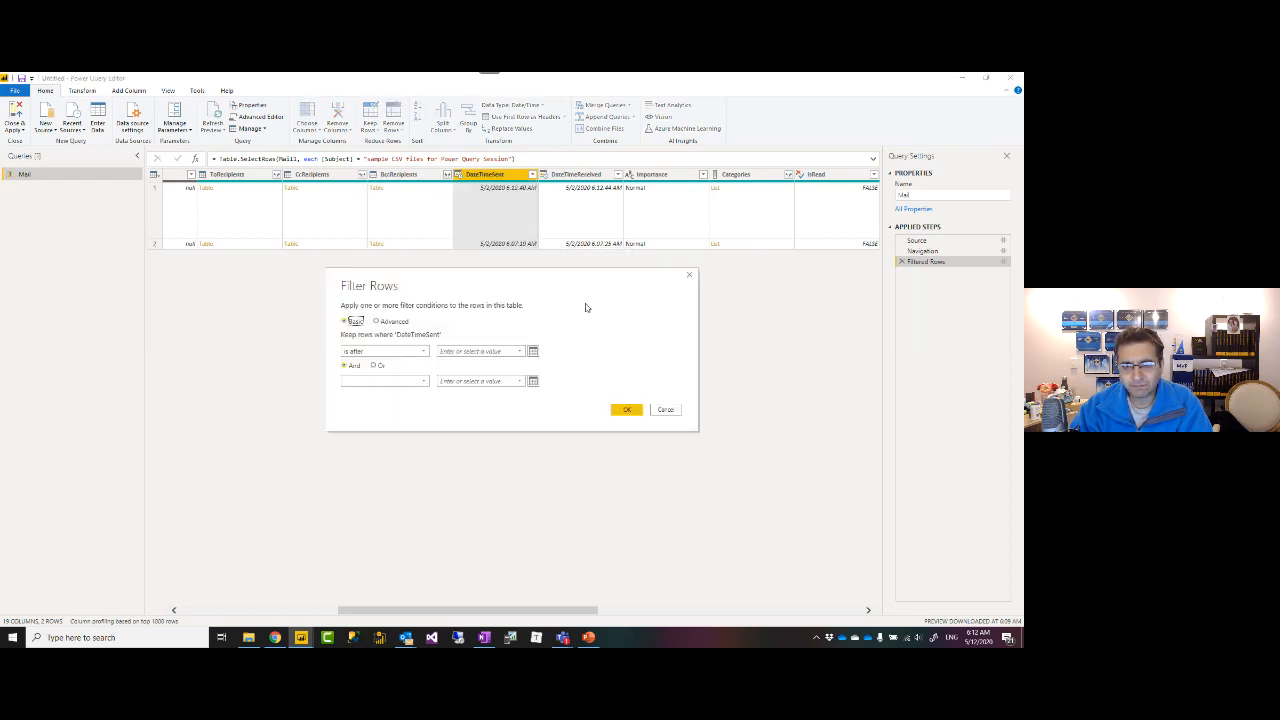
left_click(533, 352)
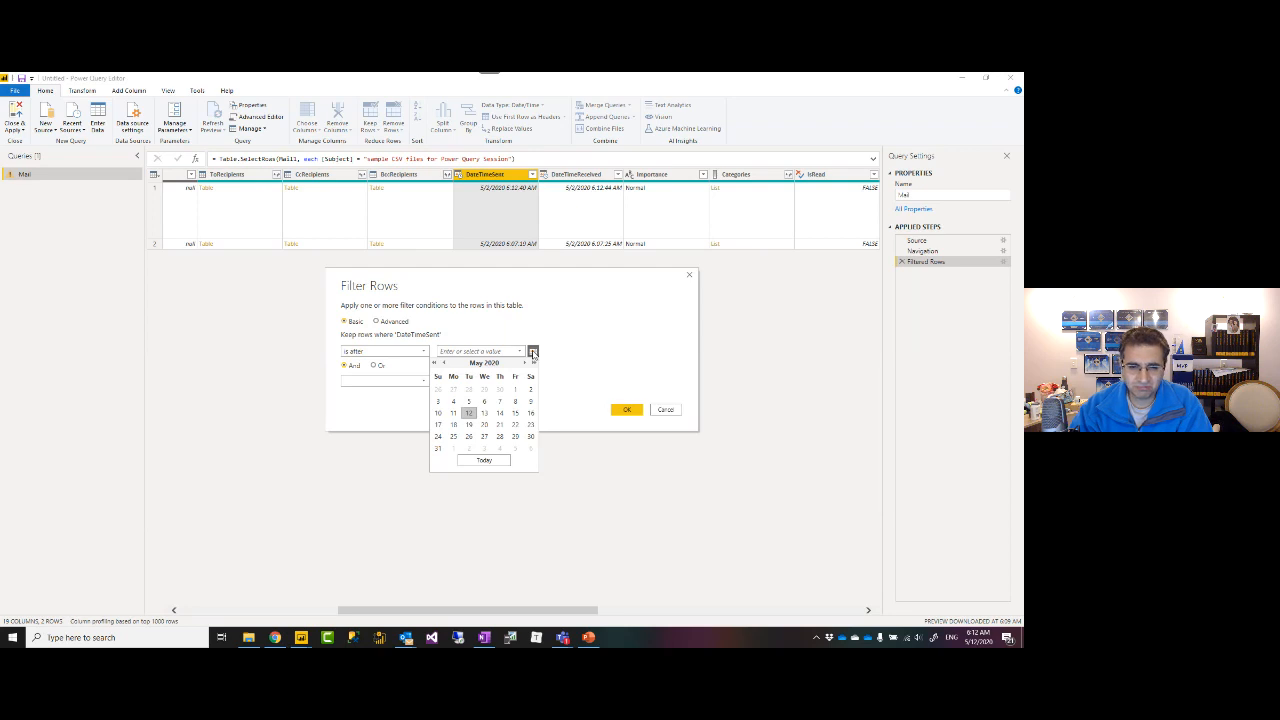
left_click(438, 413)
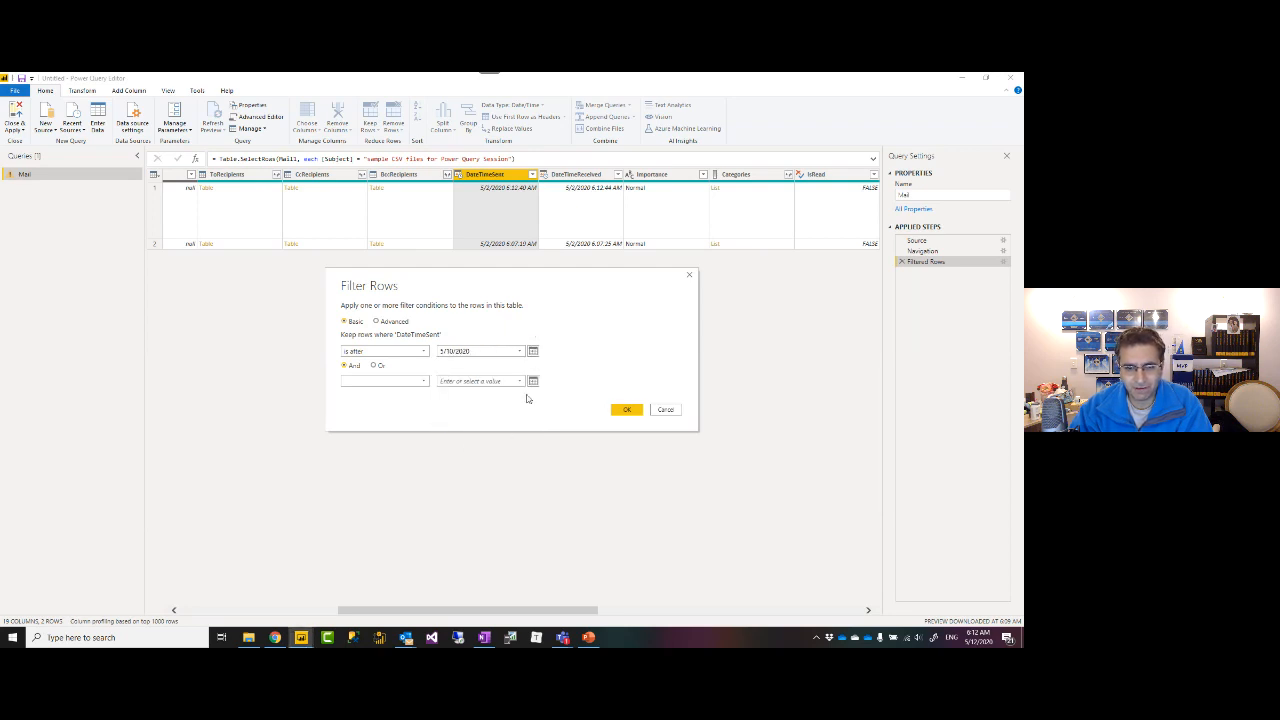
left_click(626, 409)
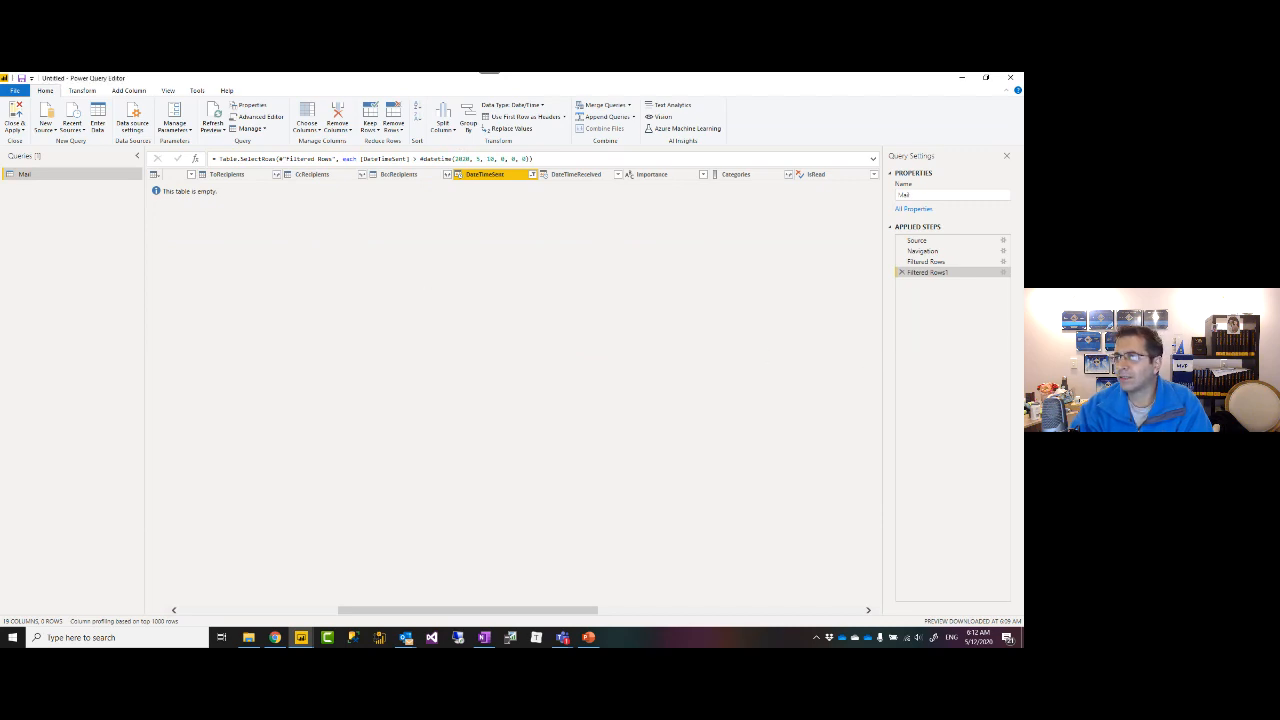
key("alt+Tab")
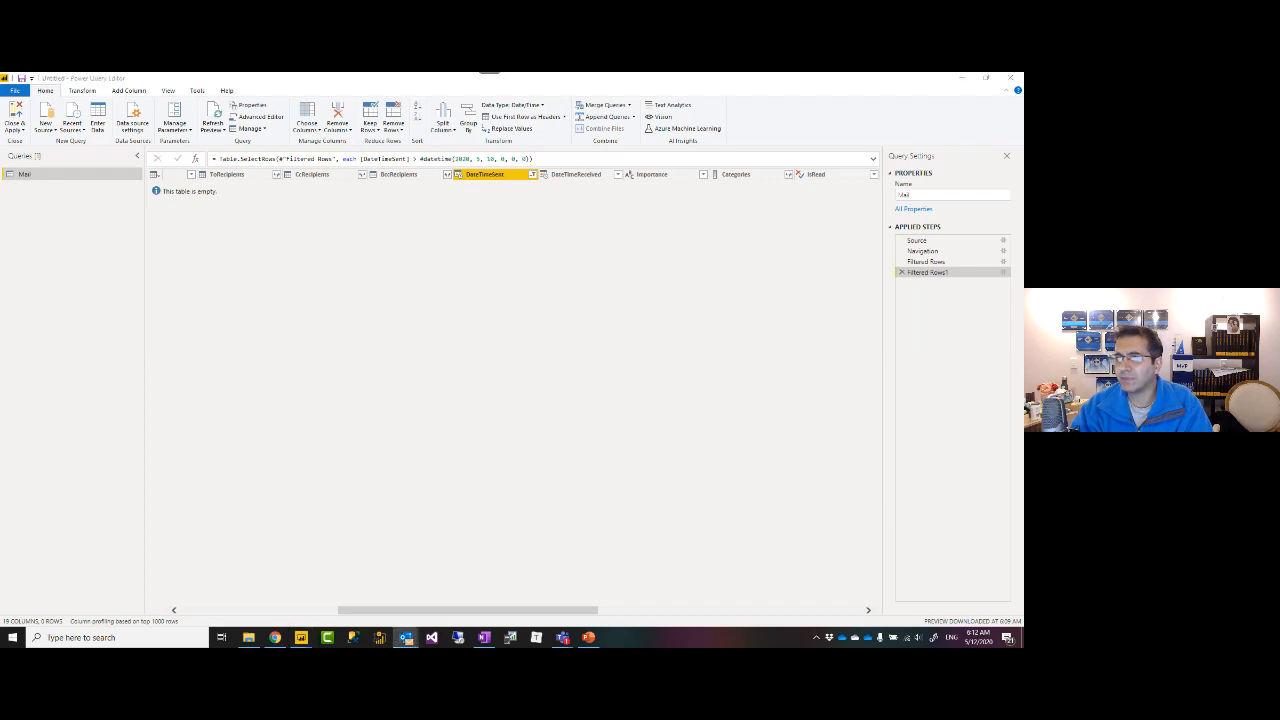
left_click_drag(1023, 190, 362, 180)
Address the new Outlook message to the mailbox and paste the subject 'sample CSV files for Power Query Session'.
left_click(215, 293)
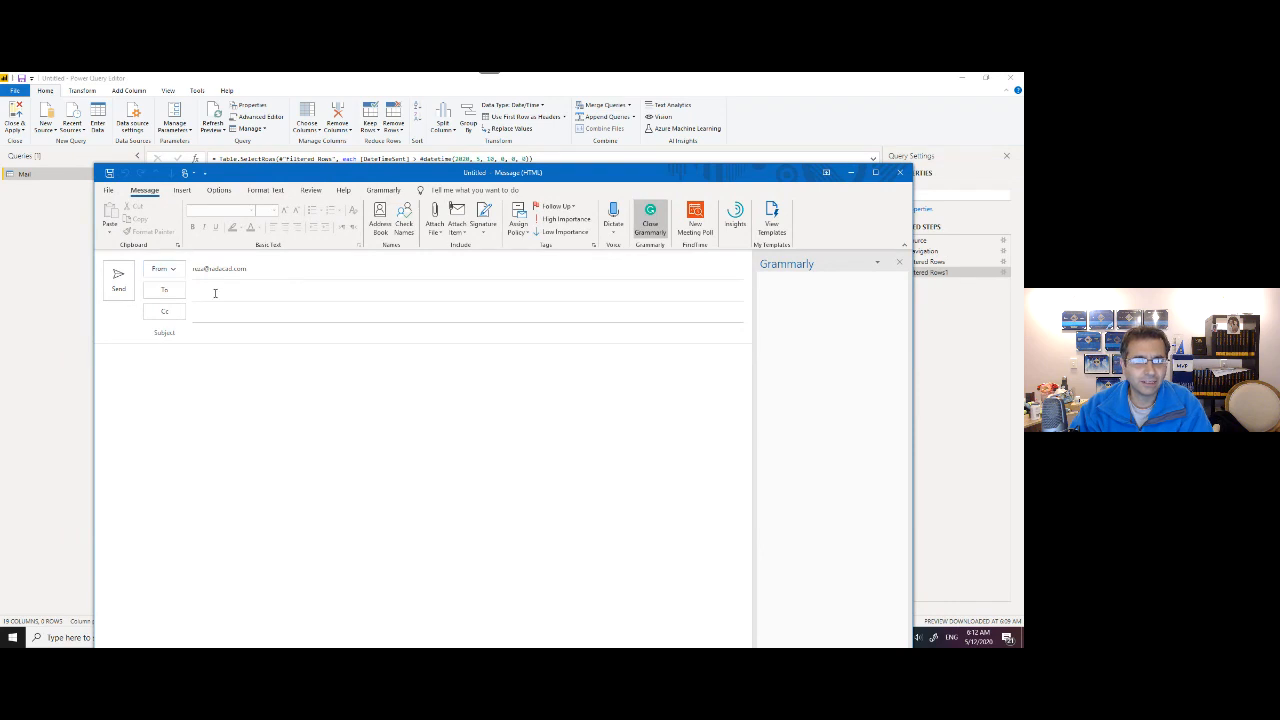
type("dow")
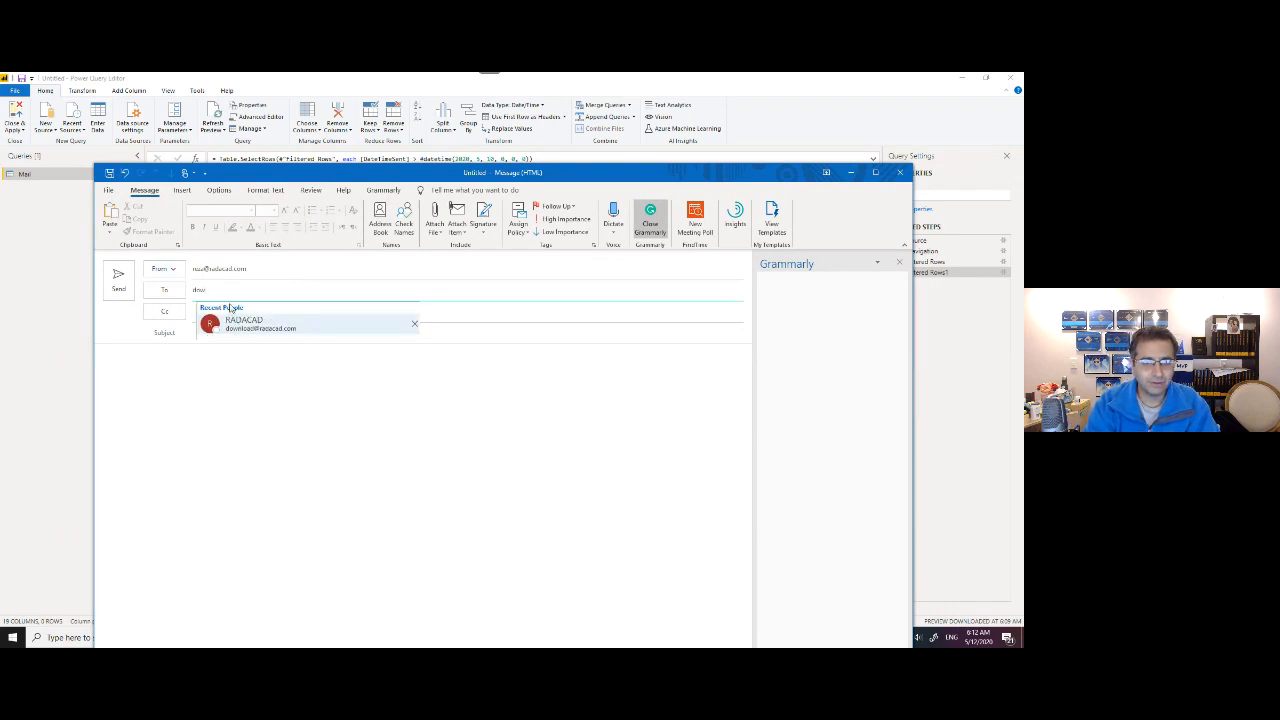
key("Return")
left_click(222, 337)
type("sample CSV files for Power Query Session")
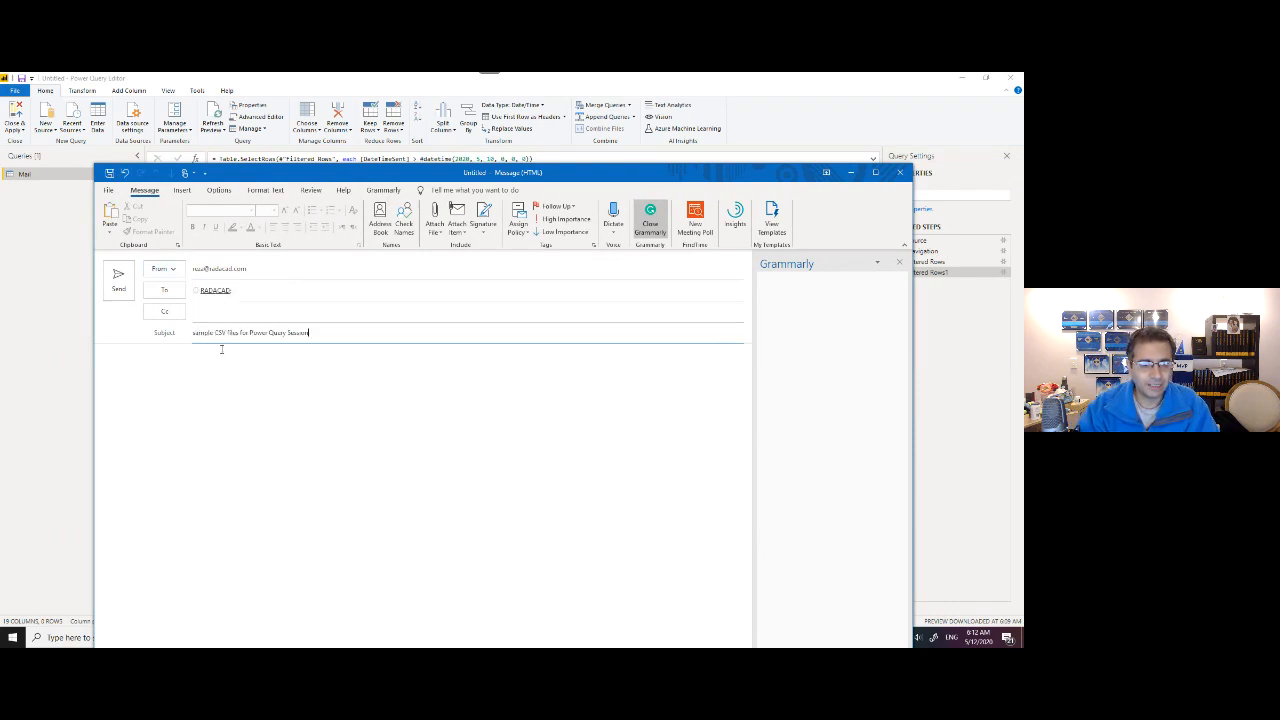
left_click(205, 387)
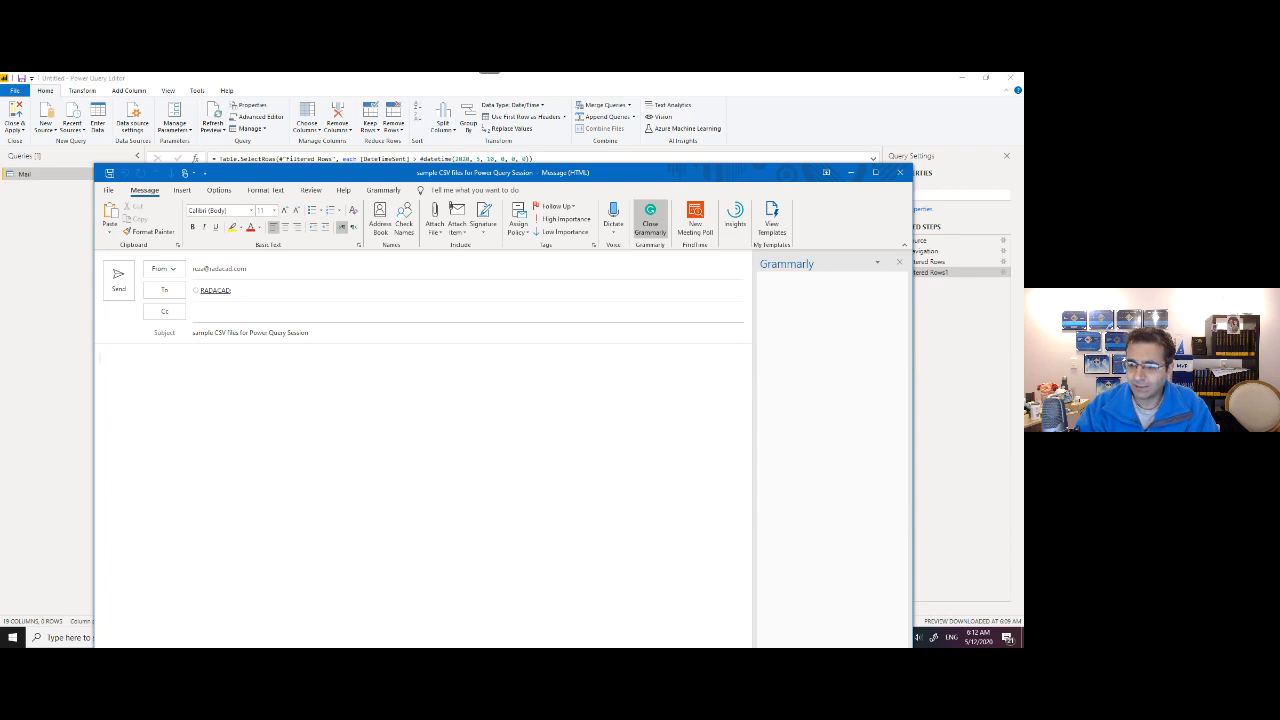
Attach fitbit_export_201509.csv from File Explorer and send the message.
key("alt+Tab")
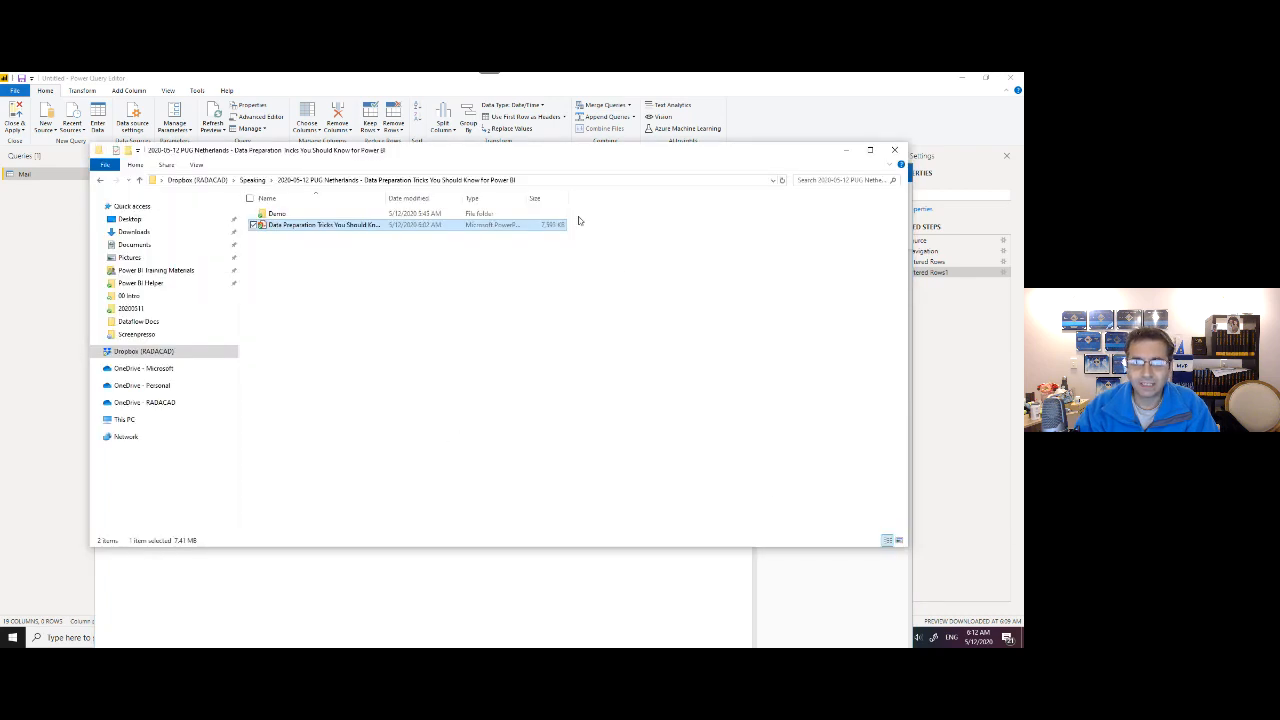
left_click_drag(538, 155, 1023, 185)
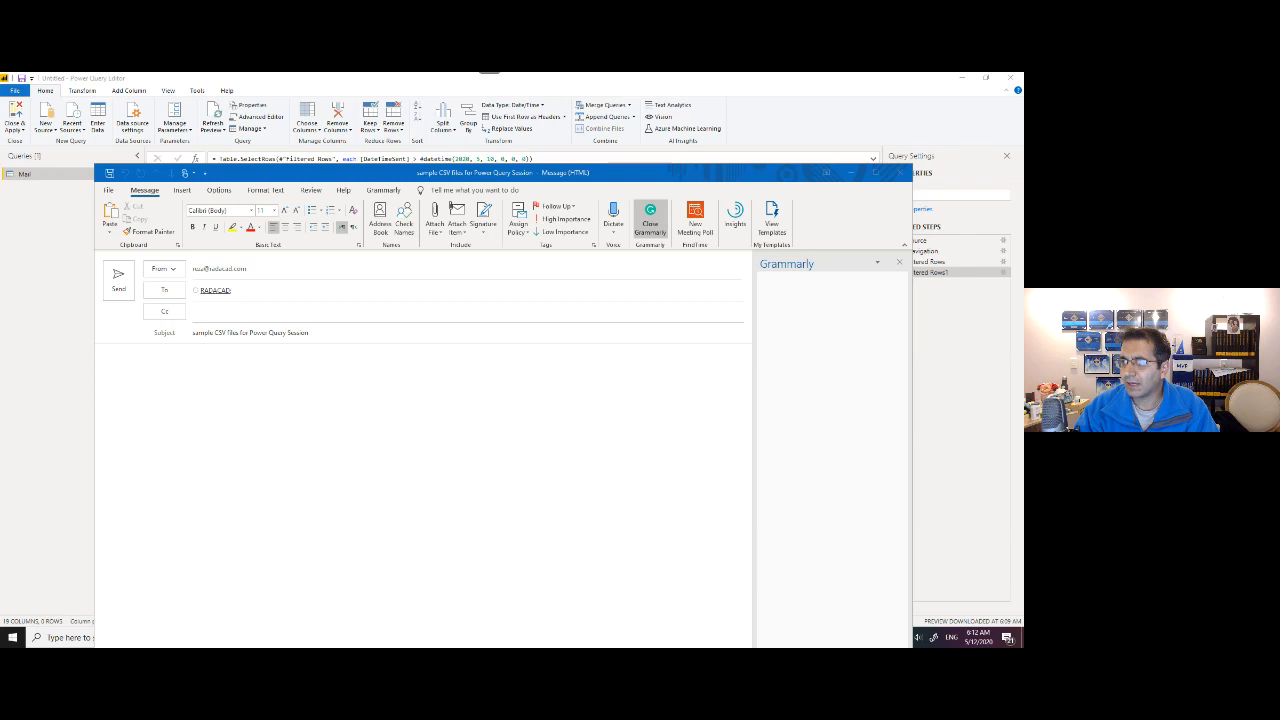
left_click_drag(373, 408, 265, 444)
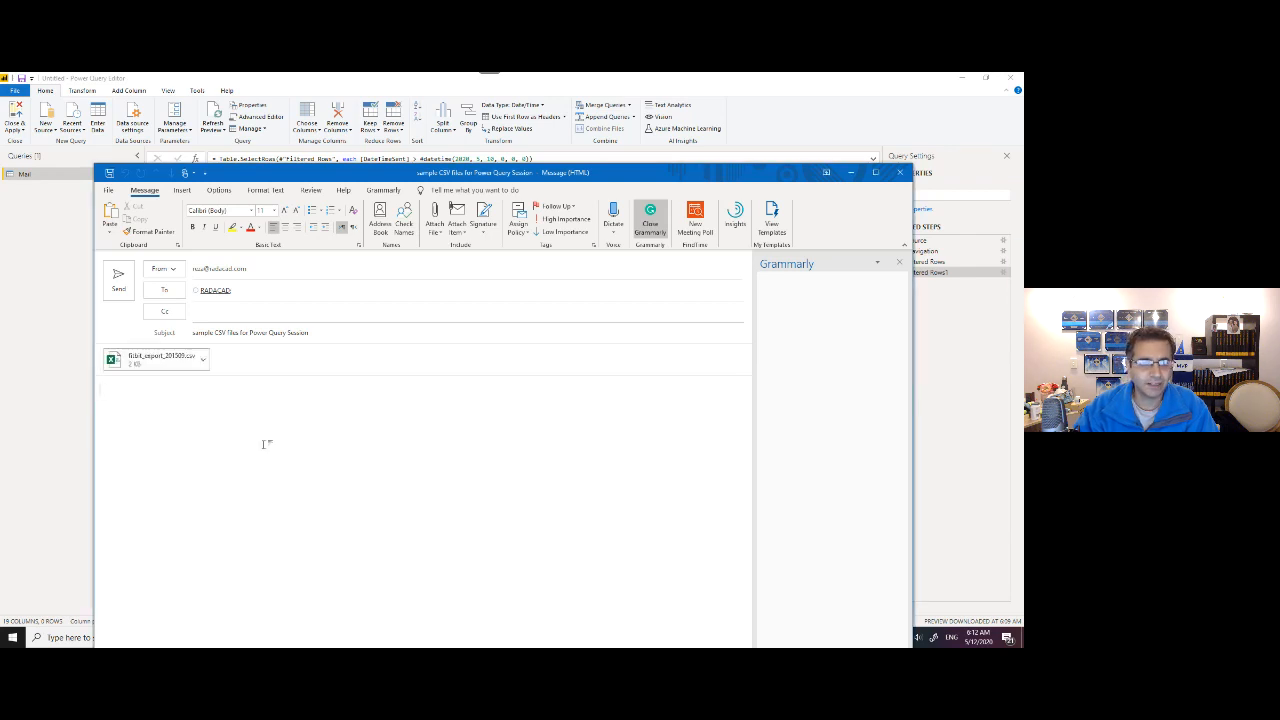
left_click(118, 280)
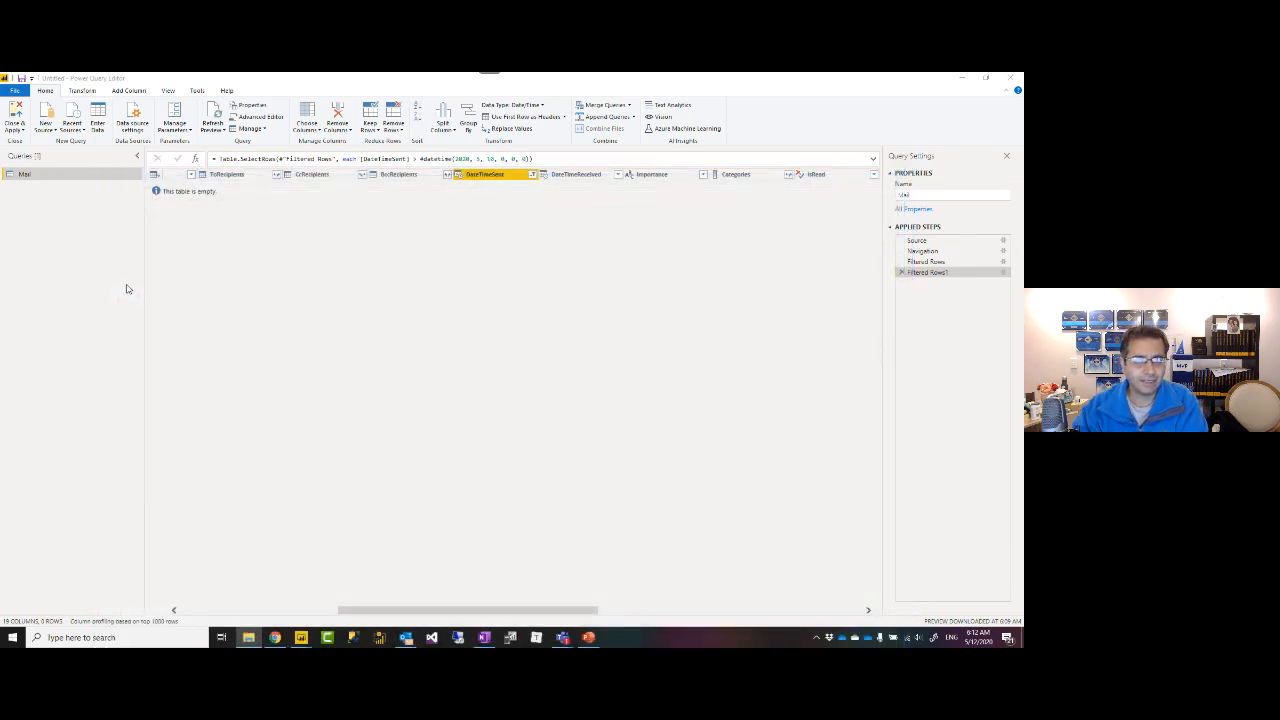
Refresh the preview until the new 5/12/2020 message shows as the only row.
left_click(214, 114)
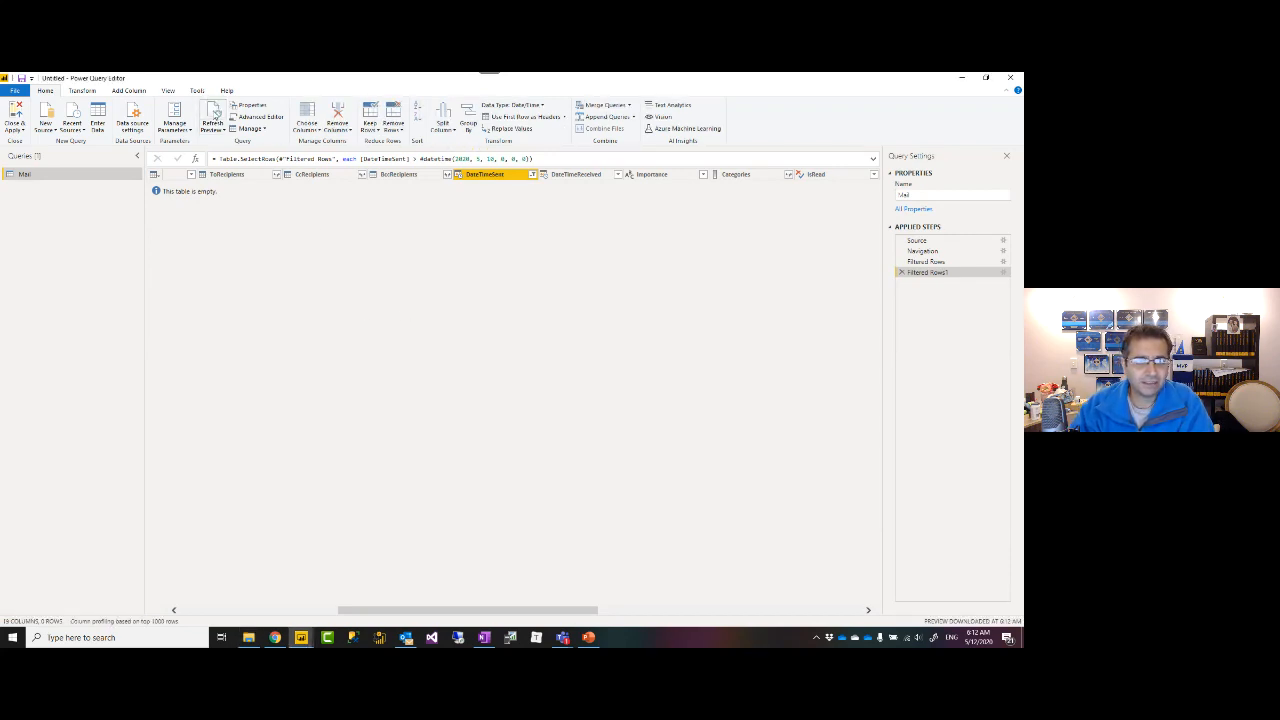
left_click(214, 114)
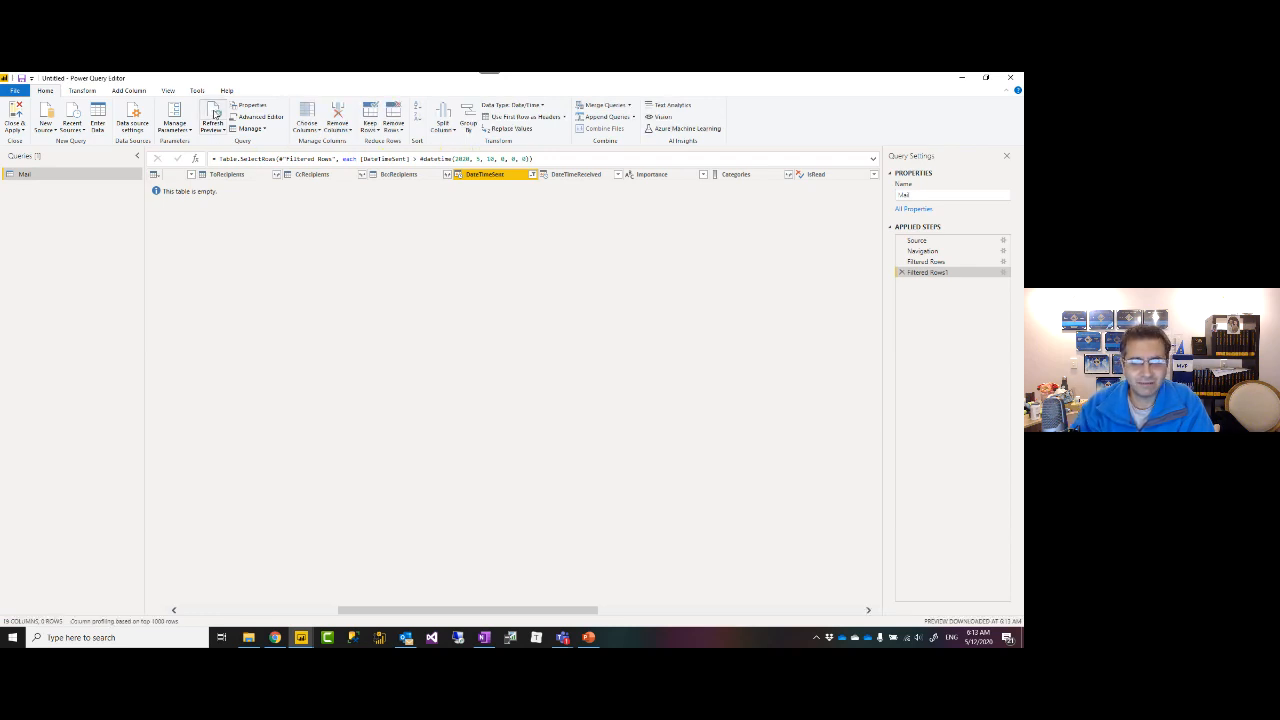
left_click(213, 112)
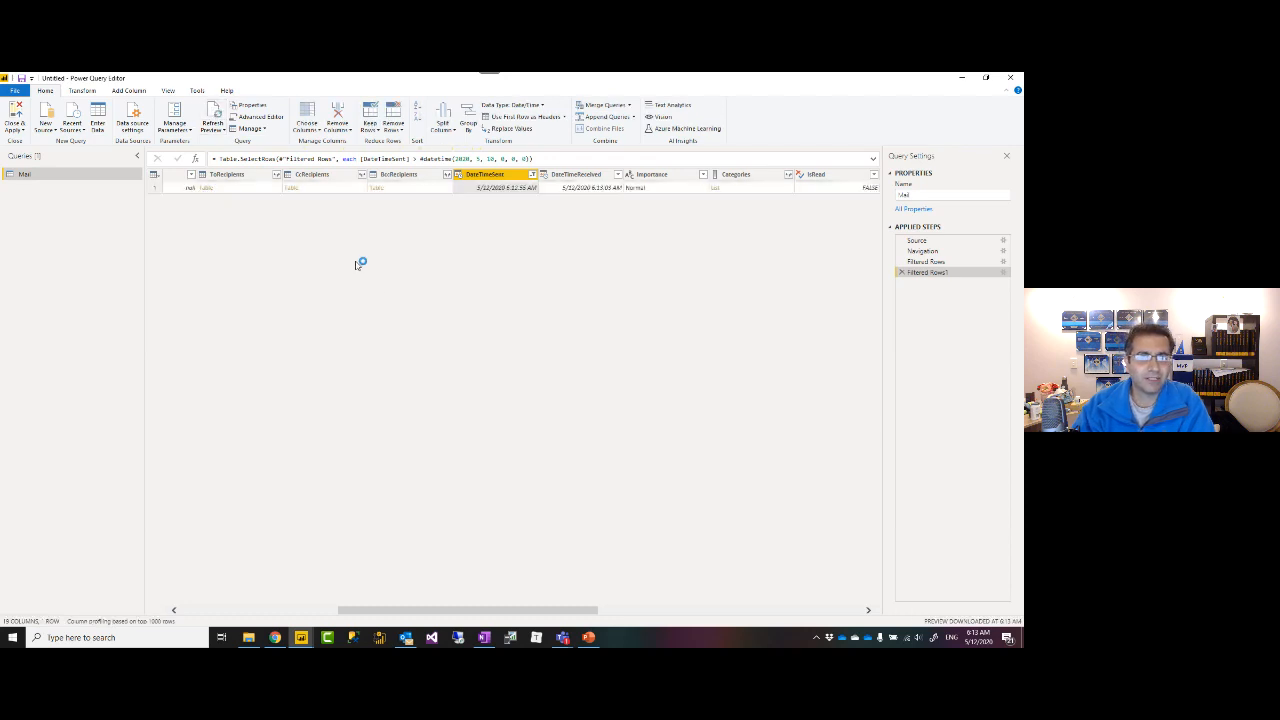
left_click(331, 611)
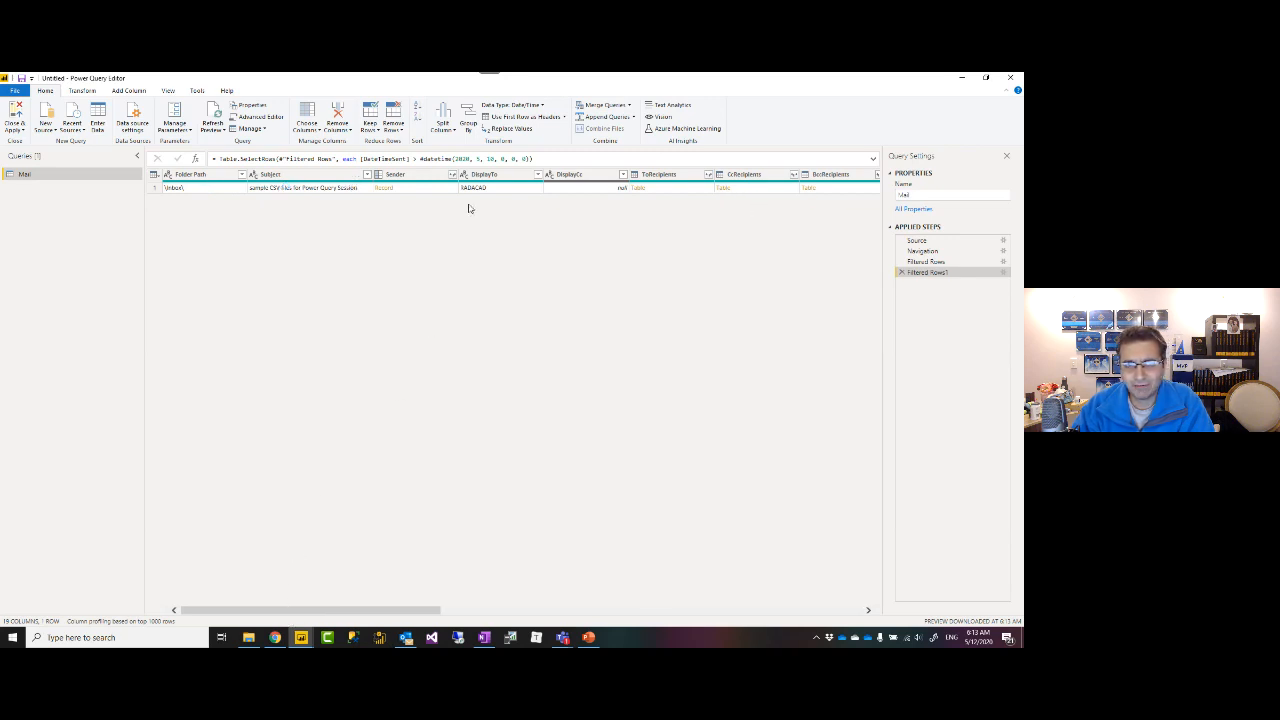
Expand the Sender column into Sender.Name and Sender.Address.
left_click(442, 176)
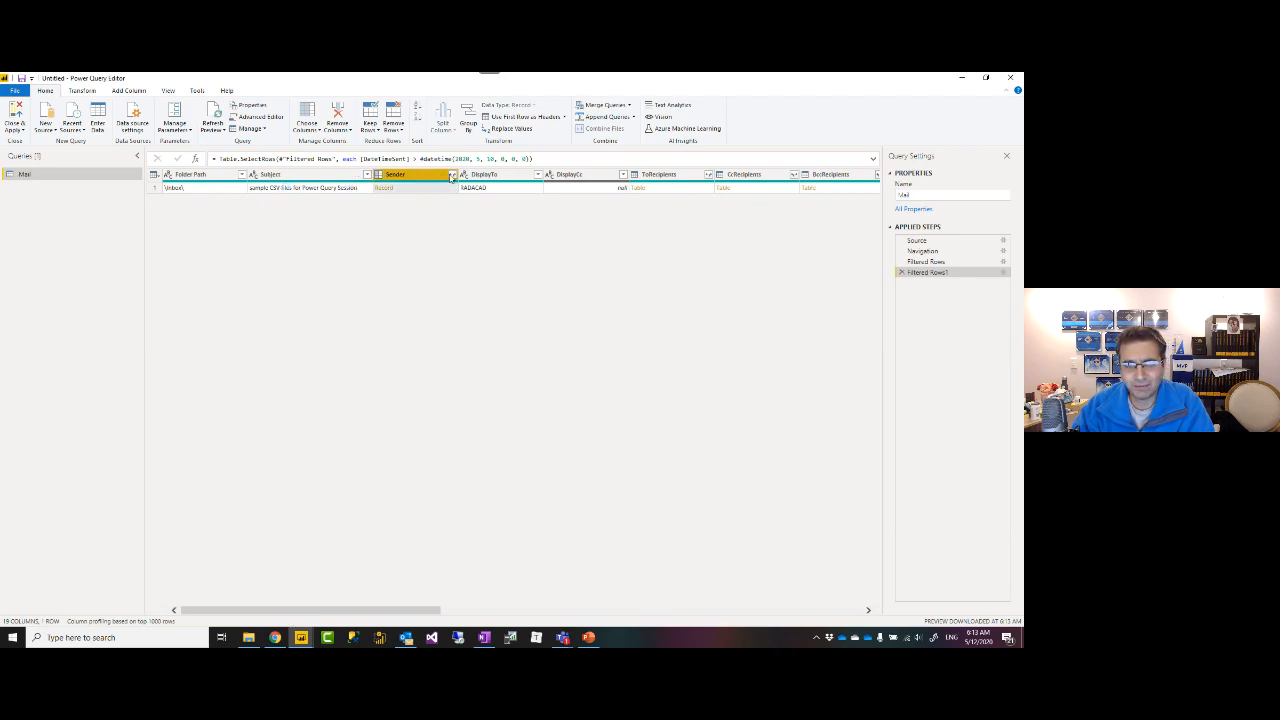
left_click(453, 175)
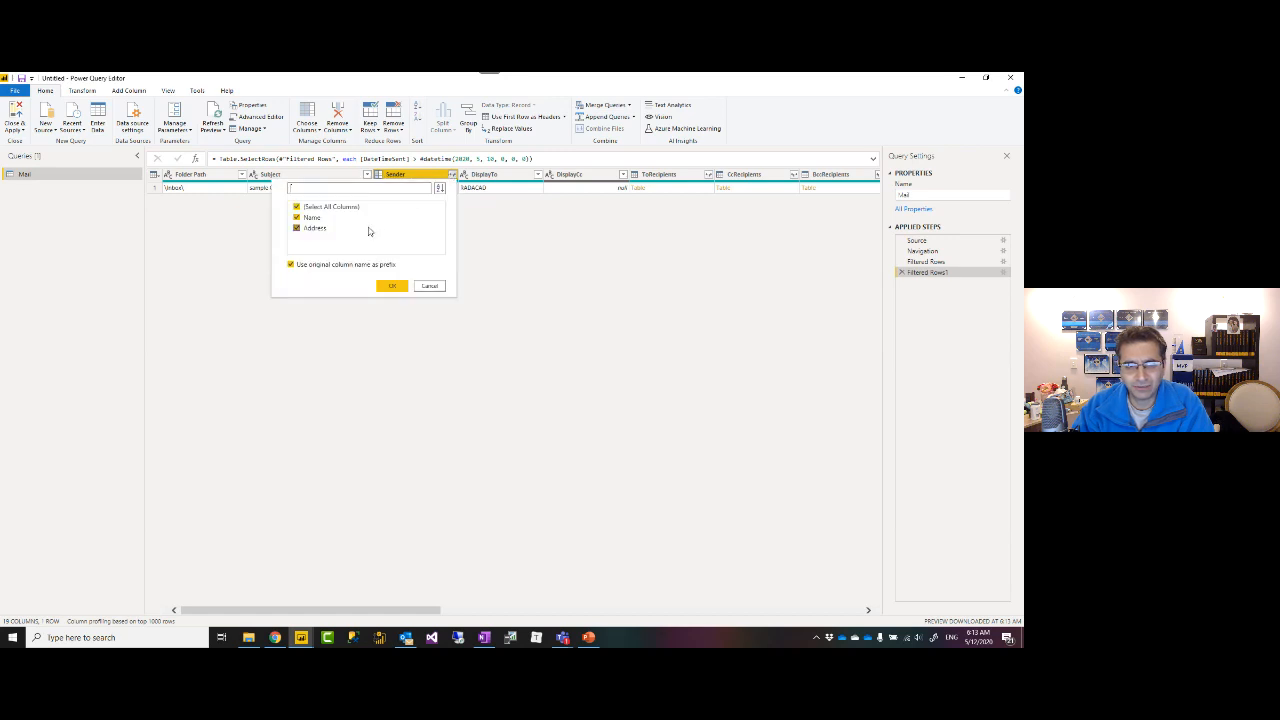
left_click(390, 286)
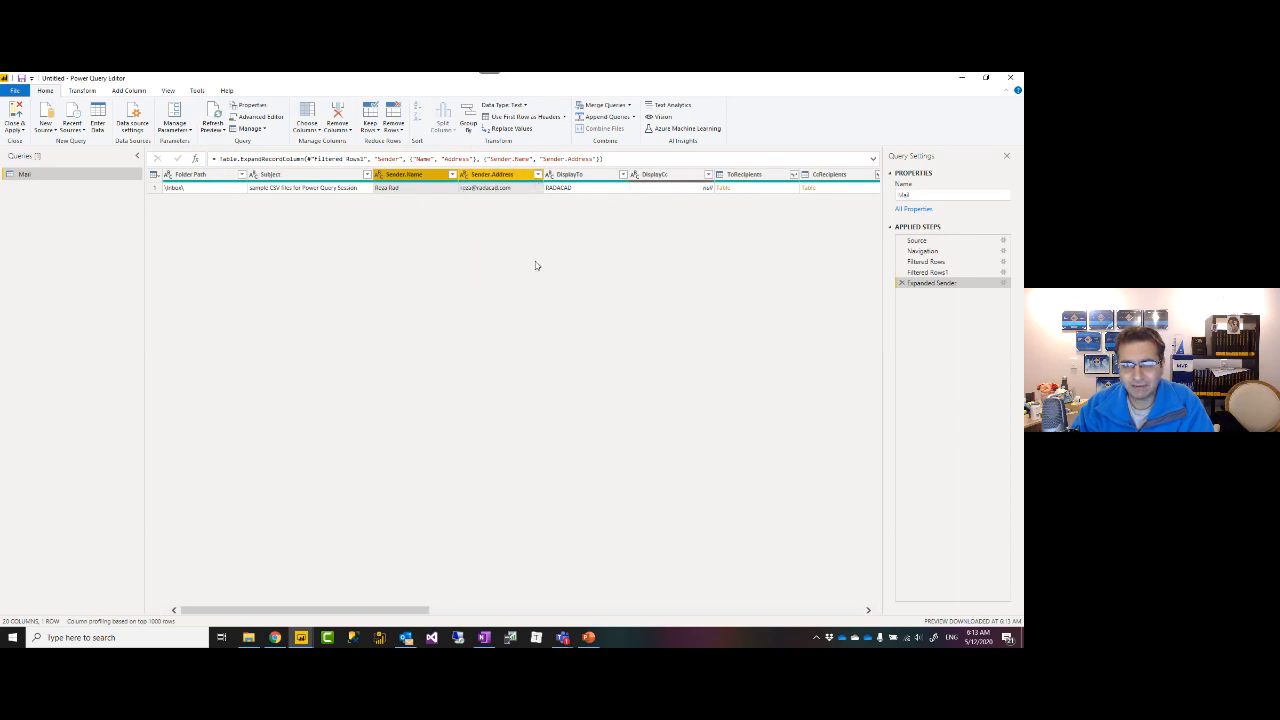
left_click_drag(418, 610, 673, 608)
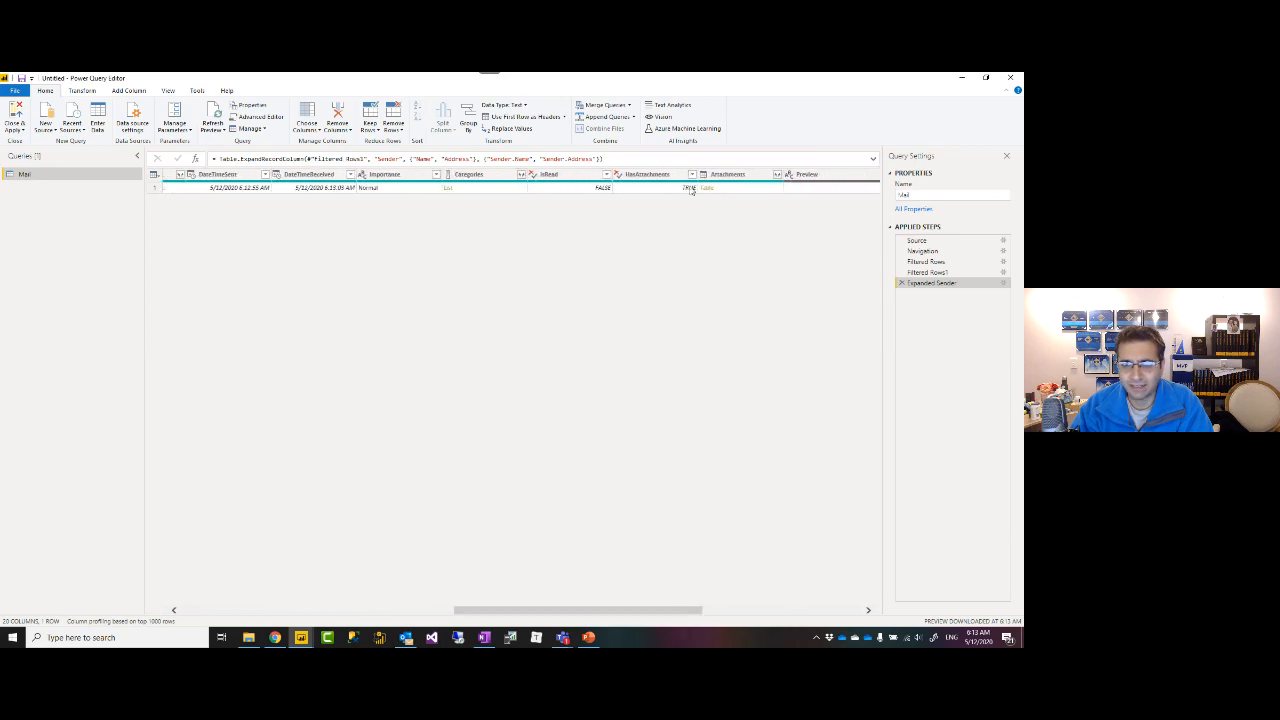
Inspect HasAttachments values without filtering, then start a blank Outlook email.
left_click(691, 174)
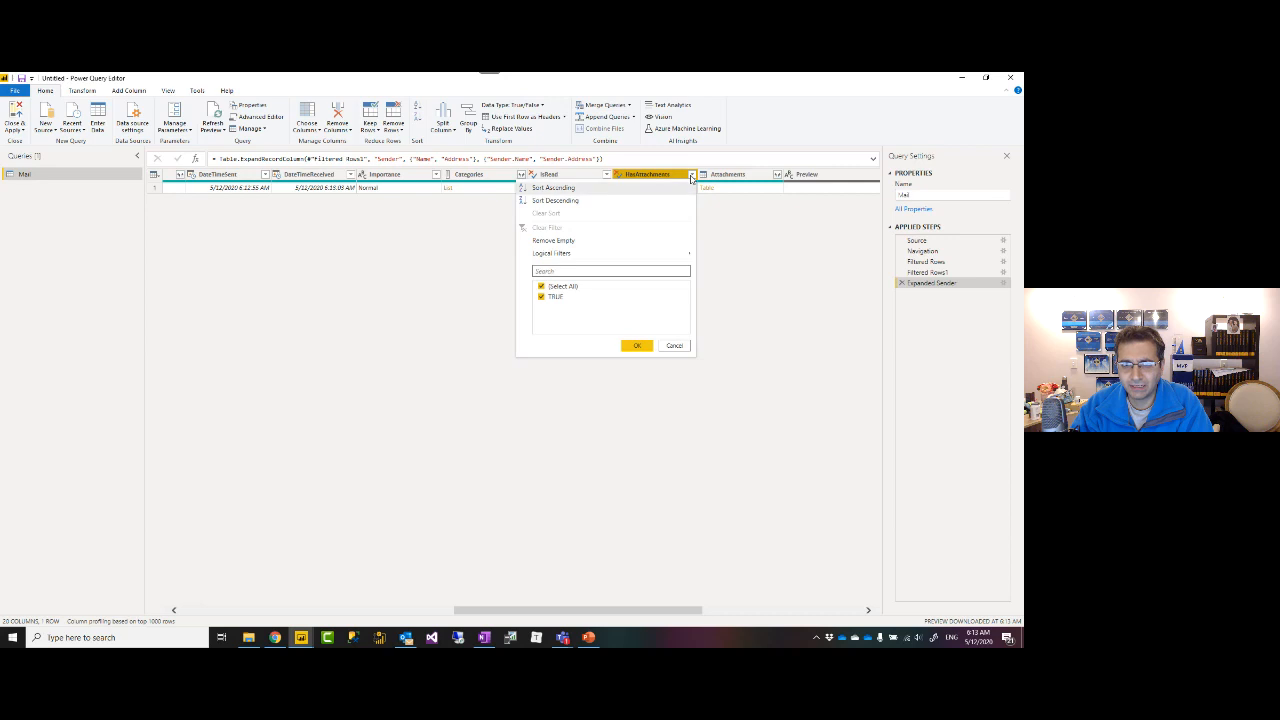
left_click(675, 345)
key("alt+Tab")
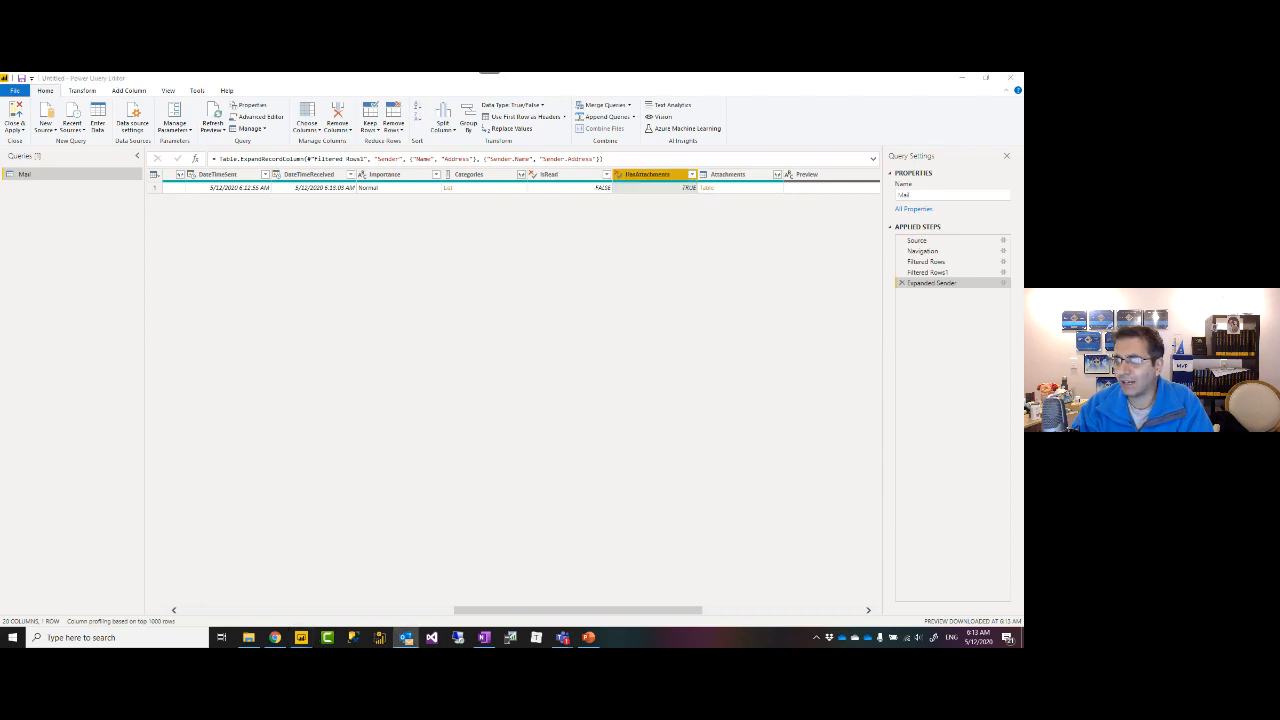
key("ctrl+n")
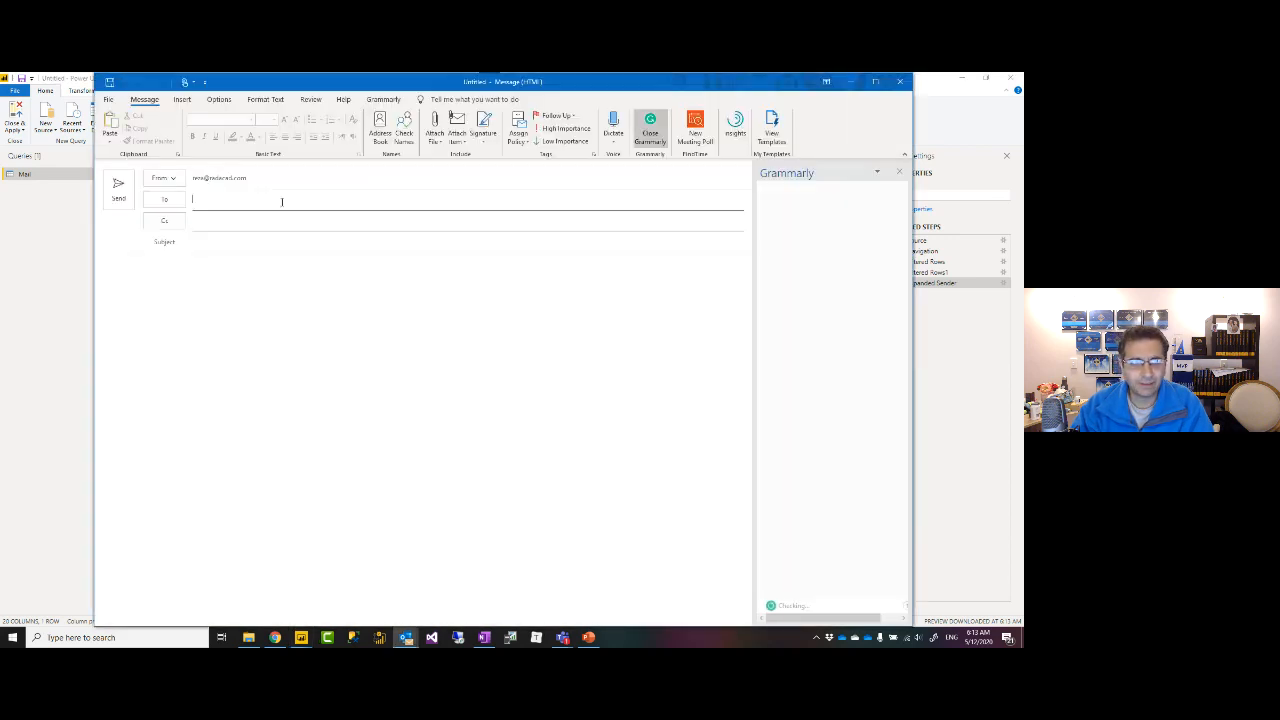
Send 'sample CSV files for Power Query Session' to the recent contact and return to Power Query Editor.
left_click(205, 245)
type("sample CSV files for Power Query Session")
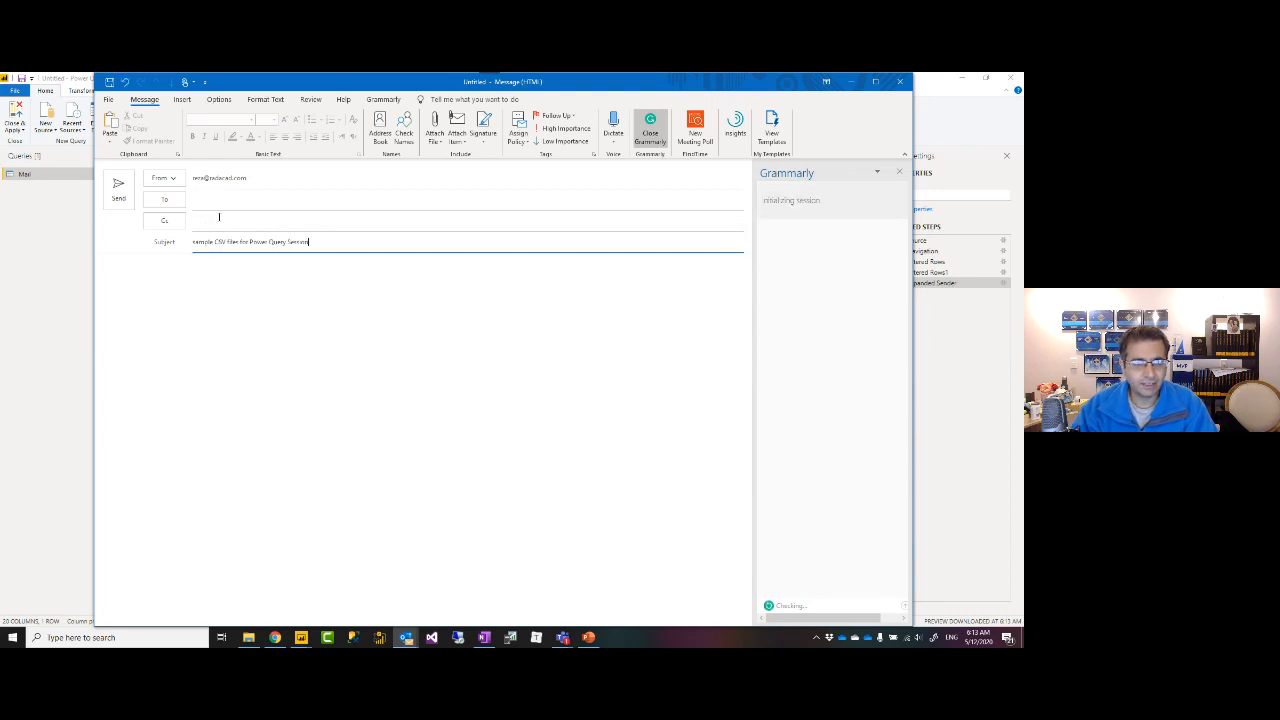
left_click(212, 201)
type("RADACAD")
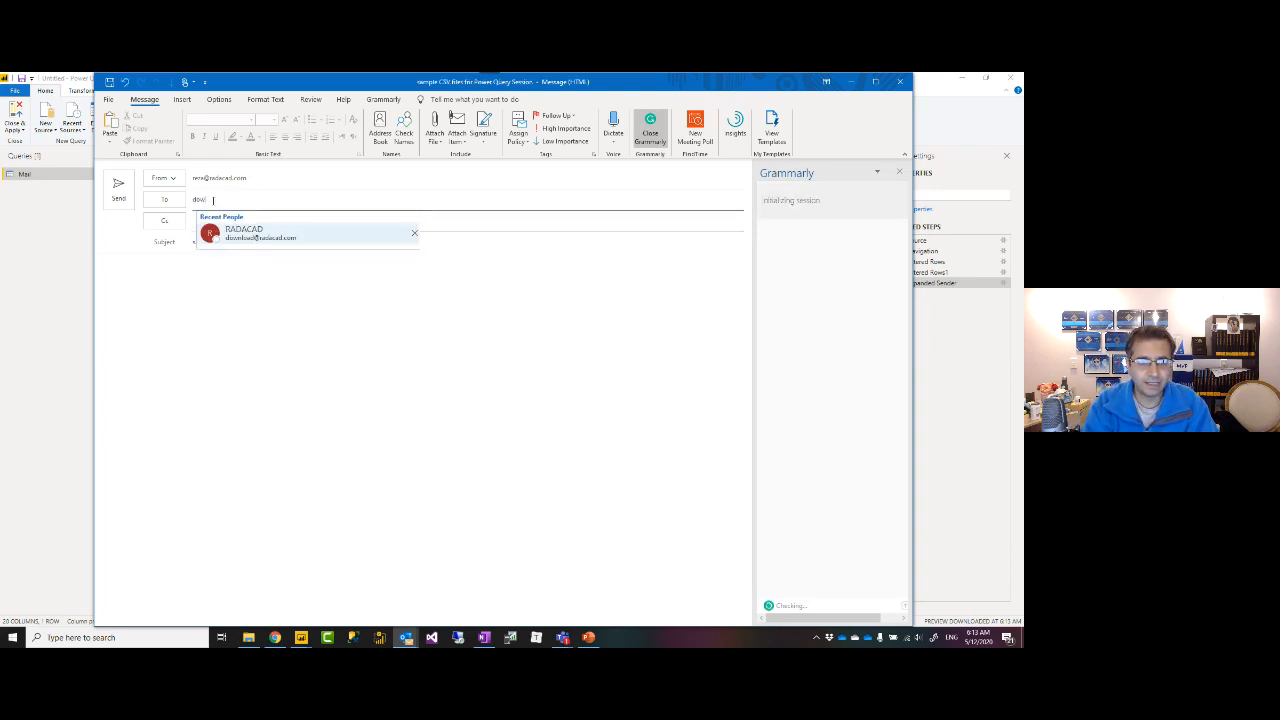
key("Return")
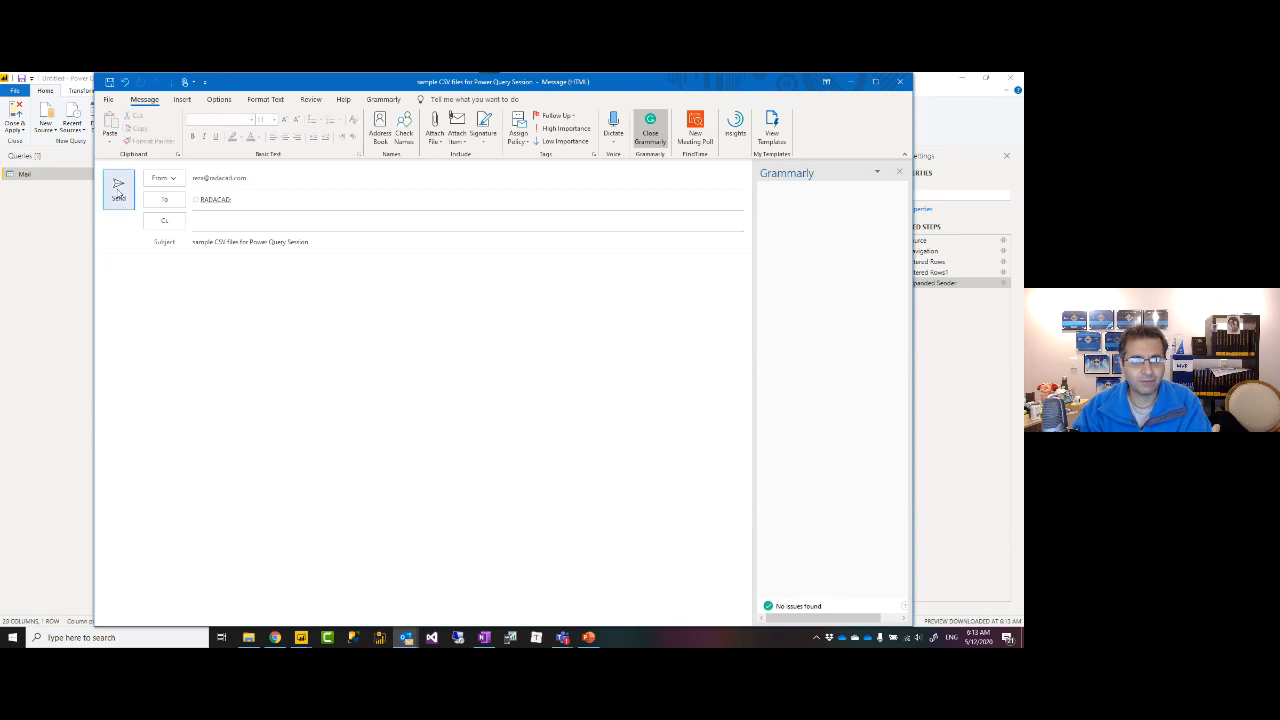
left_click(118, 190)
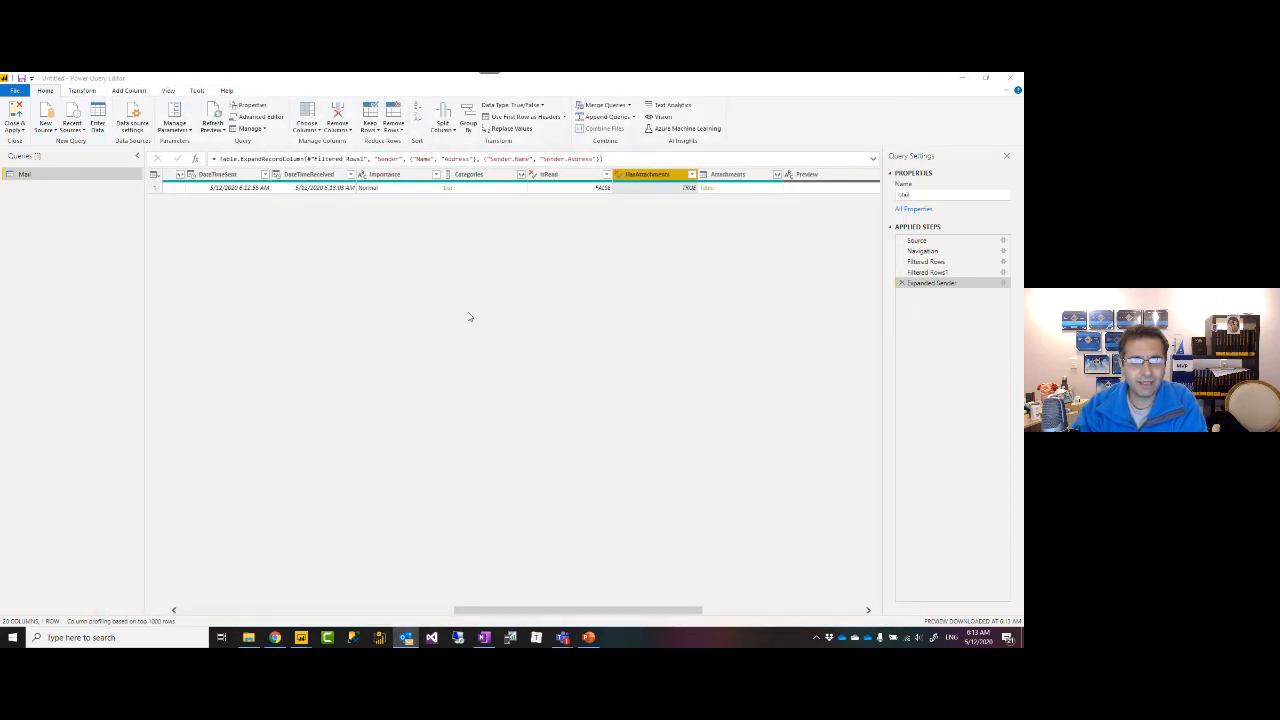
left_click(534, 342)
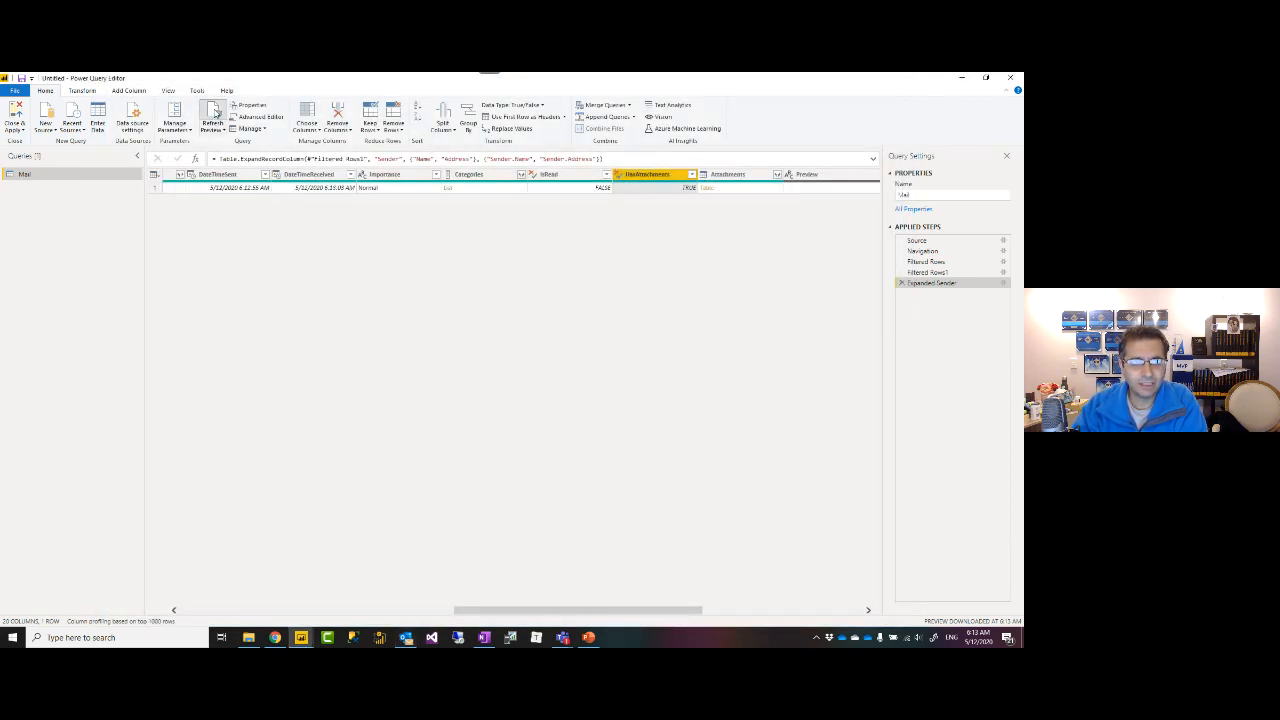
Refresh, keep only HasAttachments = TRUE rows, and preview the attachment table holding fitbit_export_201509.csv.
left_click(214, 114)
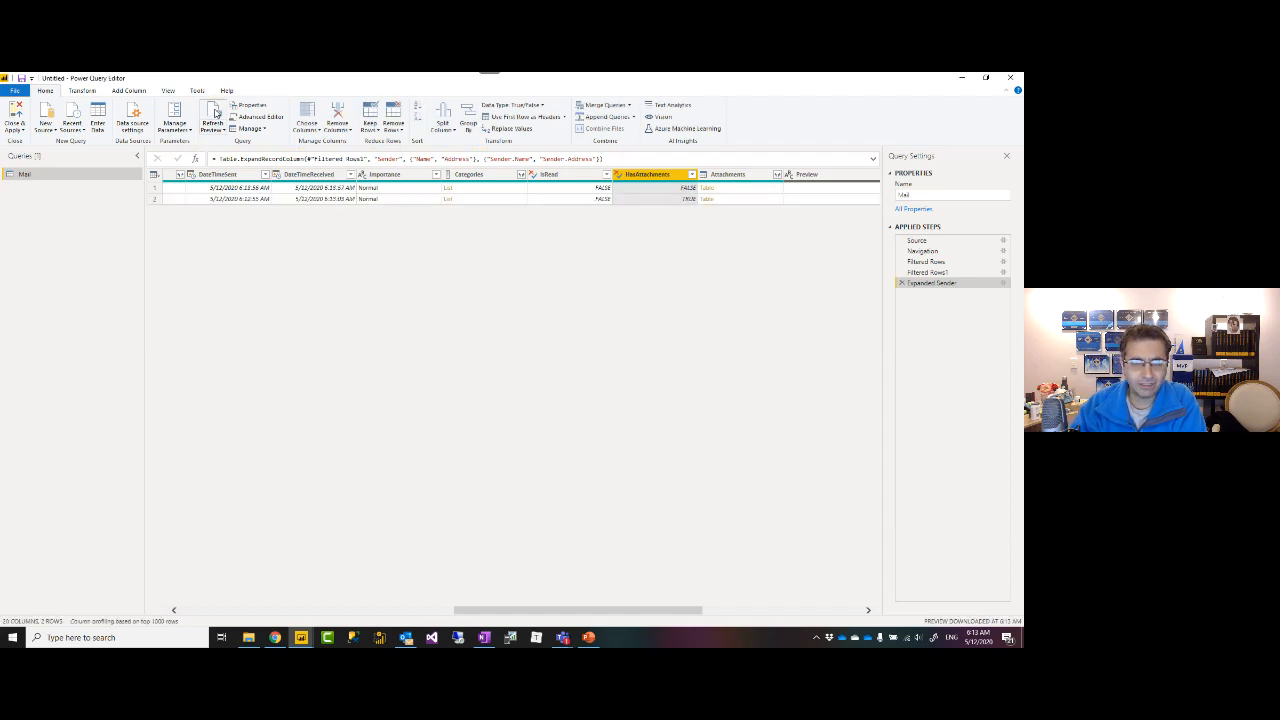
left_click(692, 176)
left_click(556, 297)
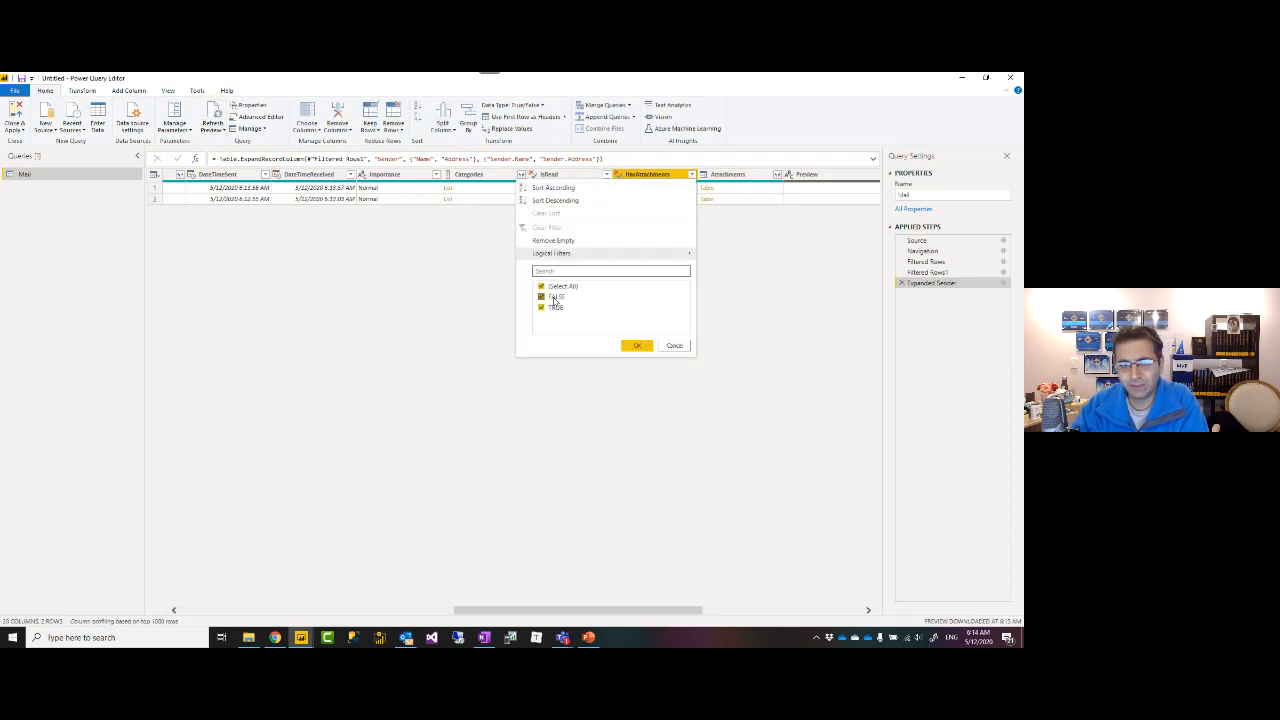
left_click(637, 345)
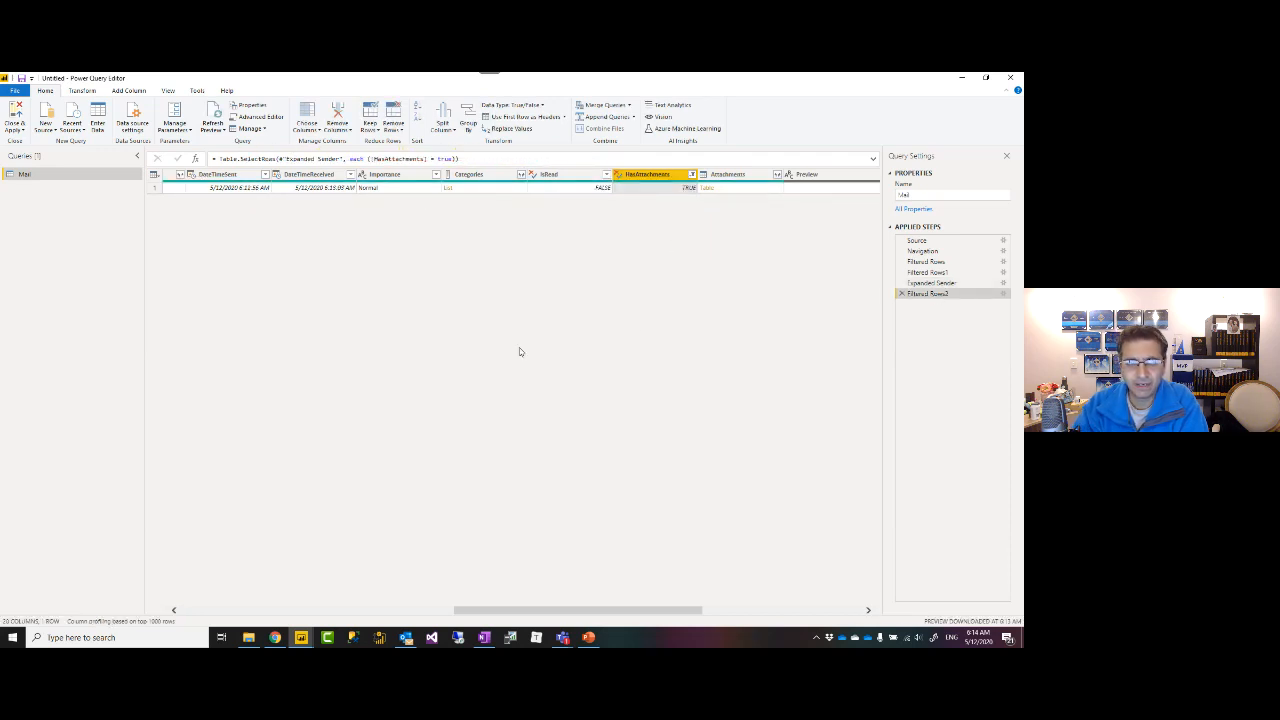
left_click_drag(500, 614, 532, 612)
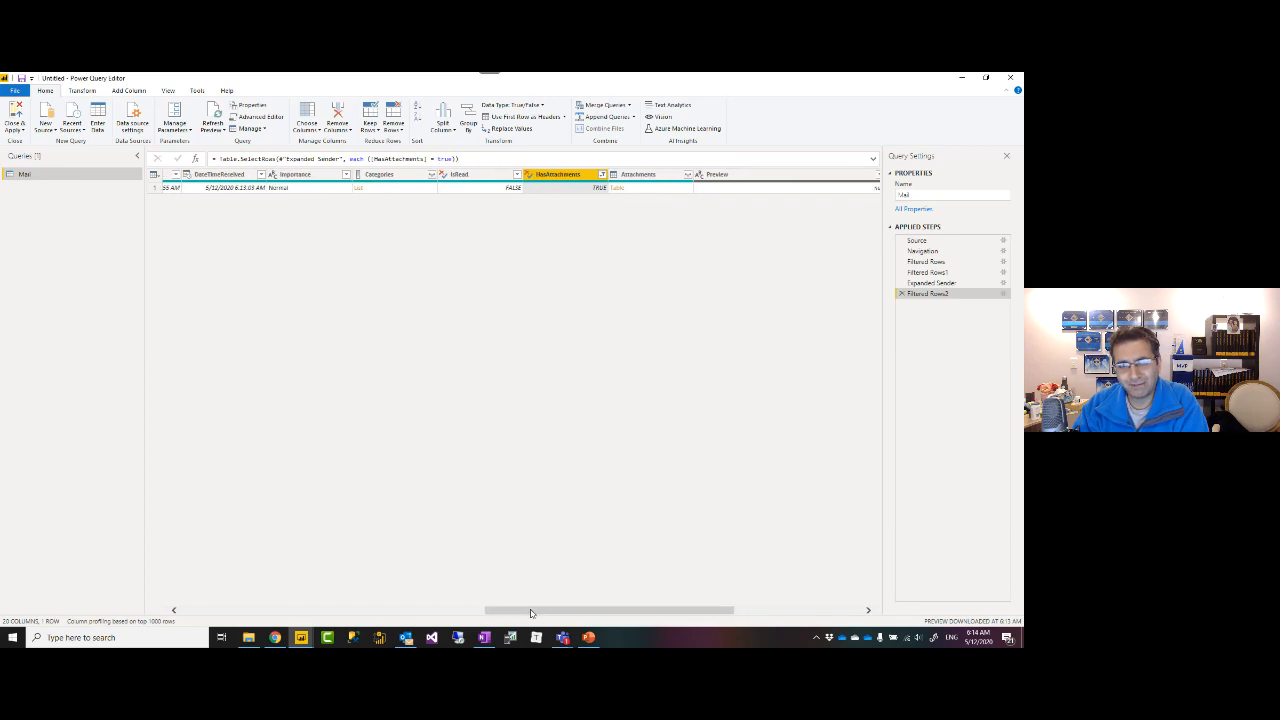
left_click(647, 190)
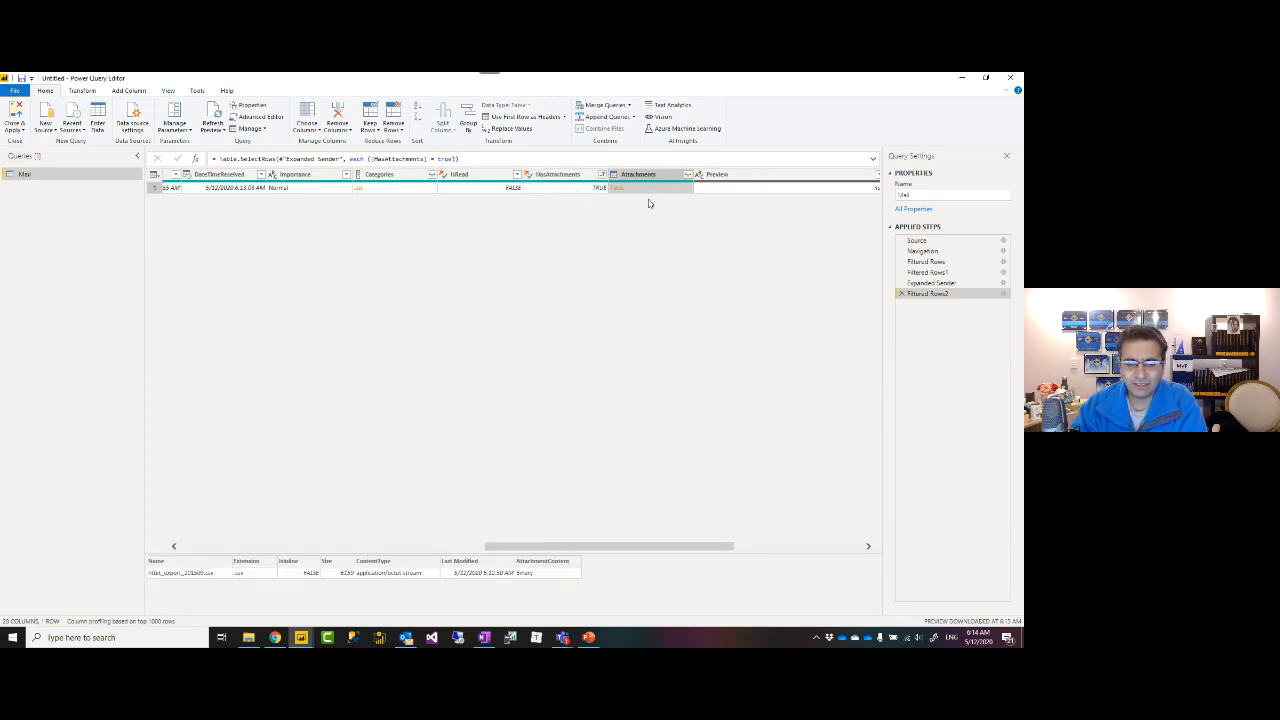
Remove all columns except Attachments and enlarge the preview of its nested attachment table.
left_click_drag(518, 548, 563, 548)
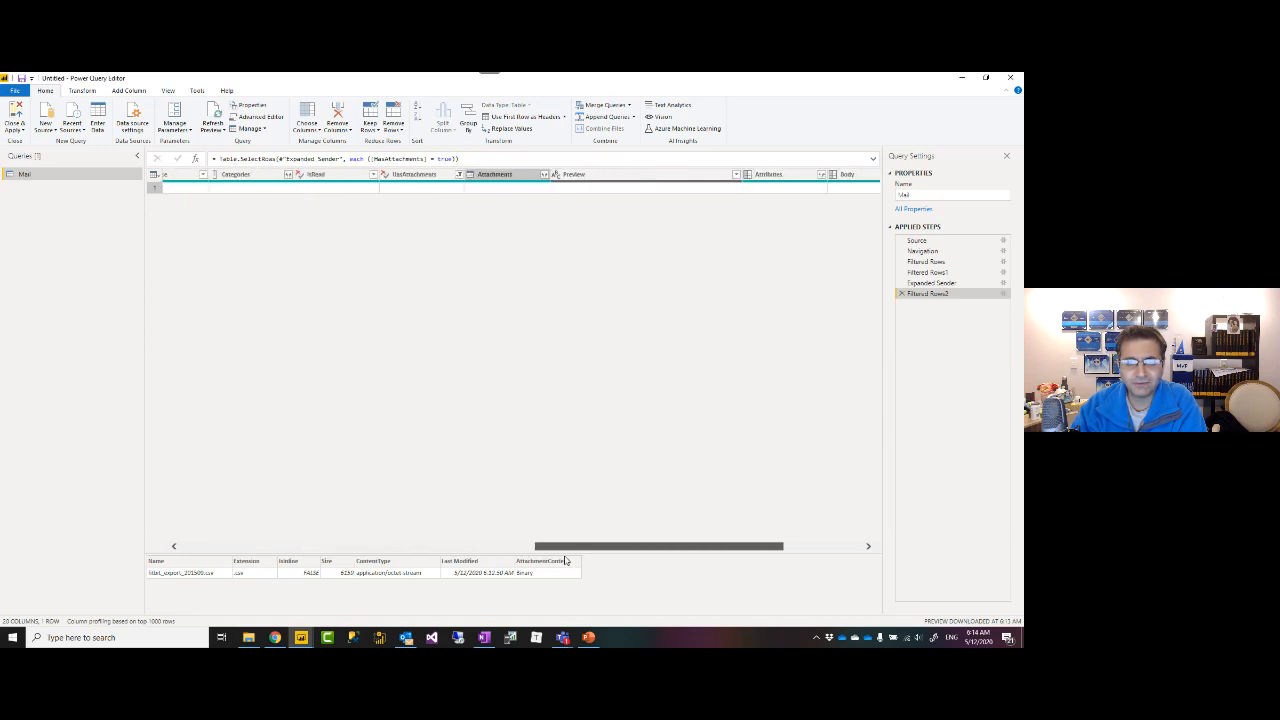
right_click(520, 179)
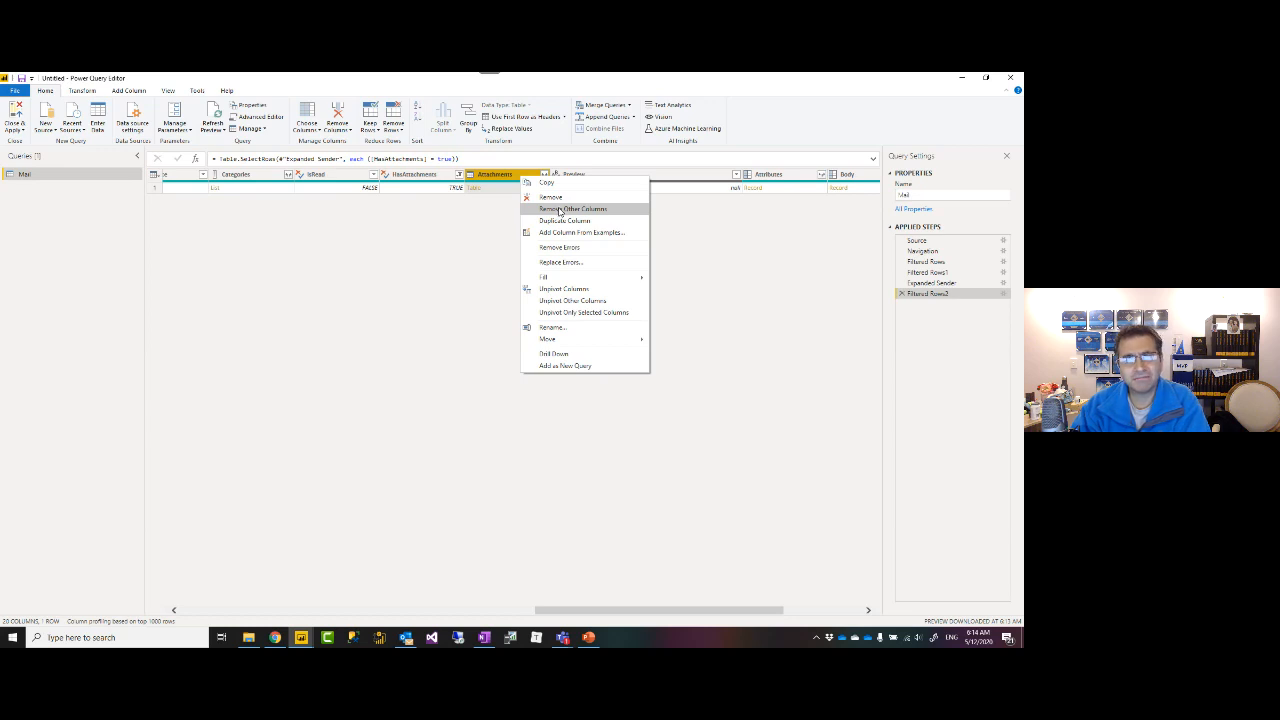
left_click(560, 209)
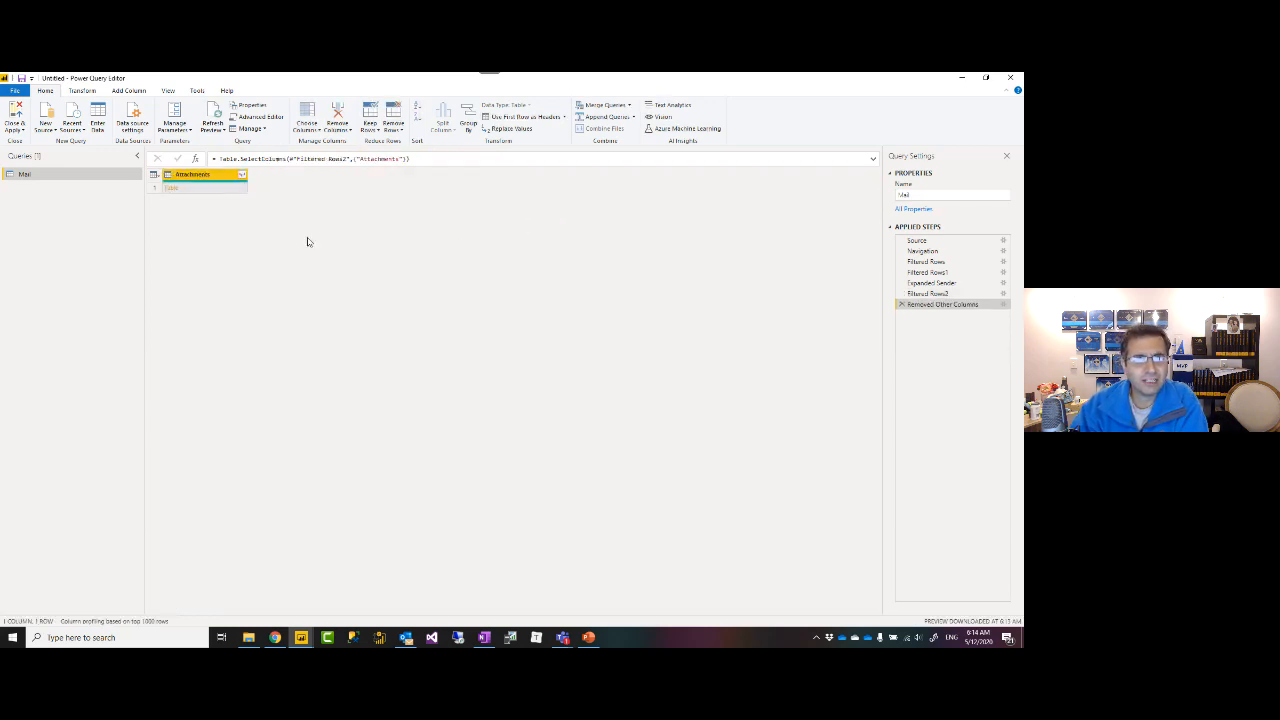
left_click(197, 192)
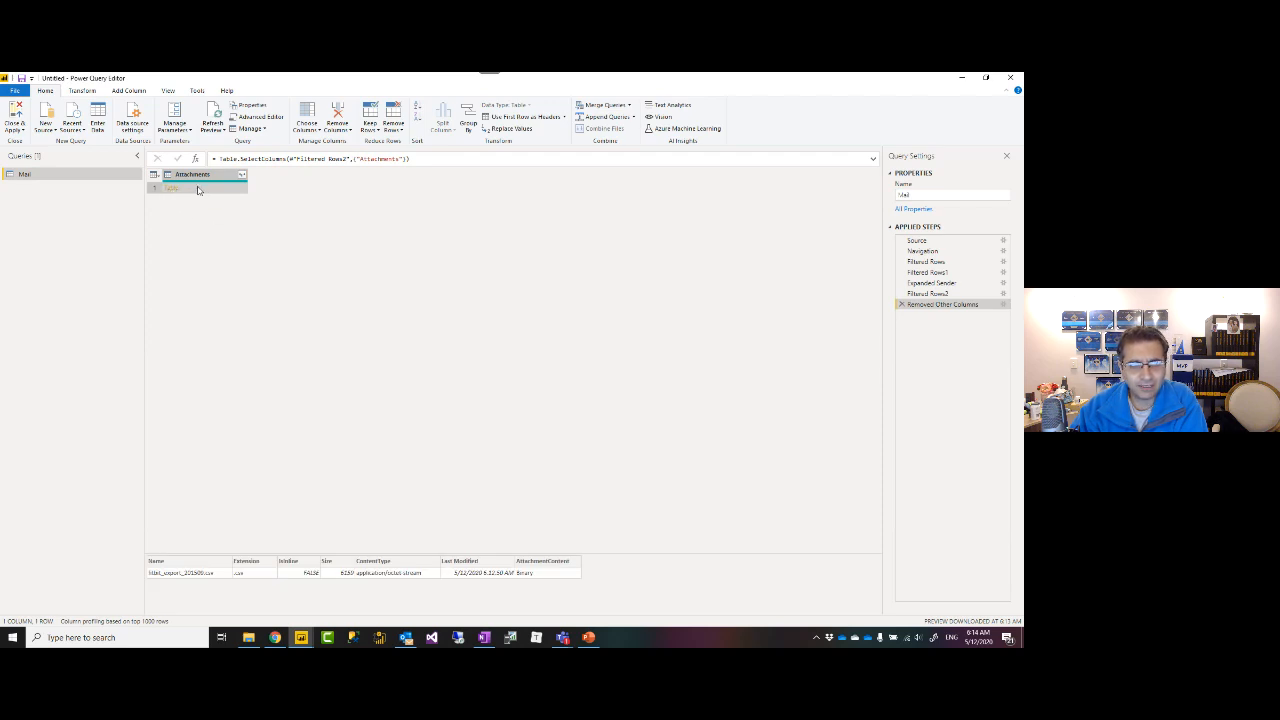
left_click_drag(312, 555, 314, 322)
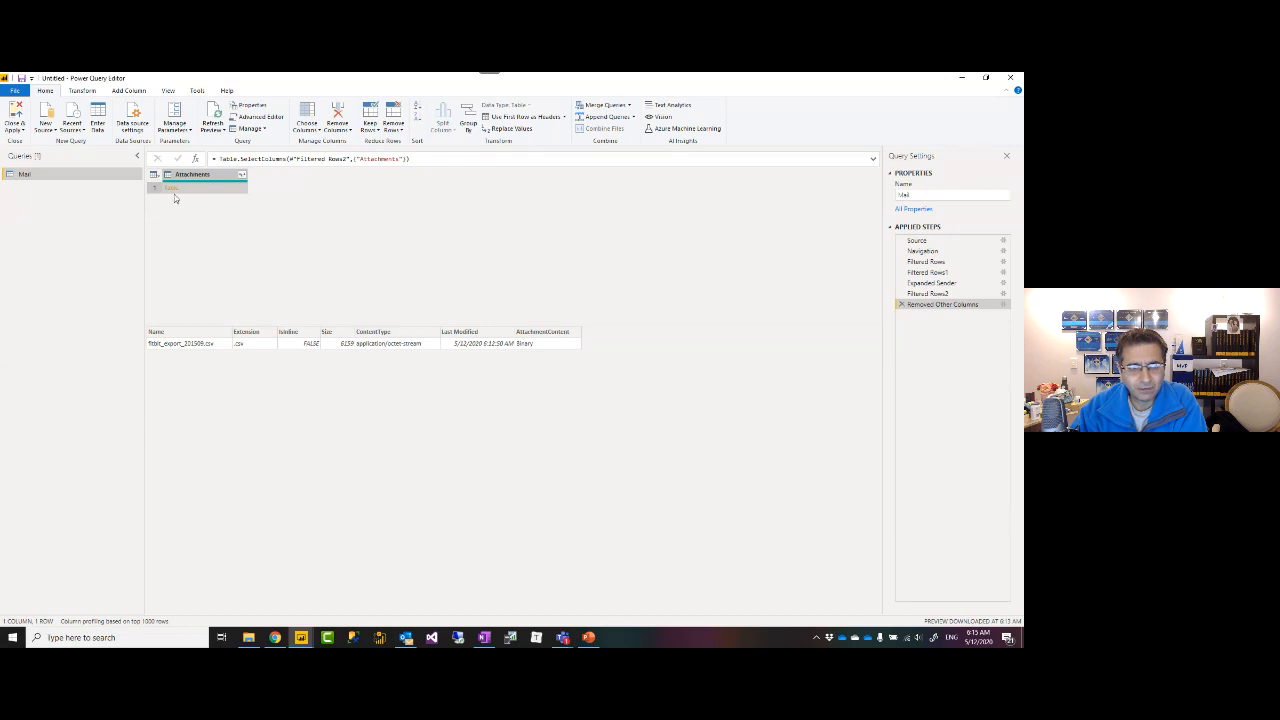
Expand Attachments into seven unprefixed columns (Name, Extension, Size…), then start a new Outlook message.
left_click(242, 176)
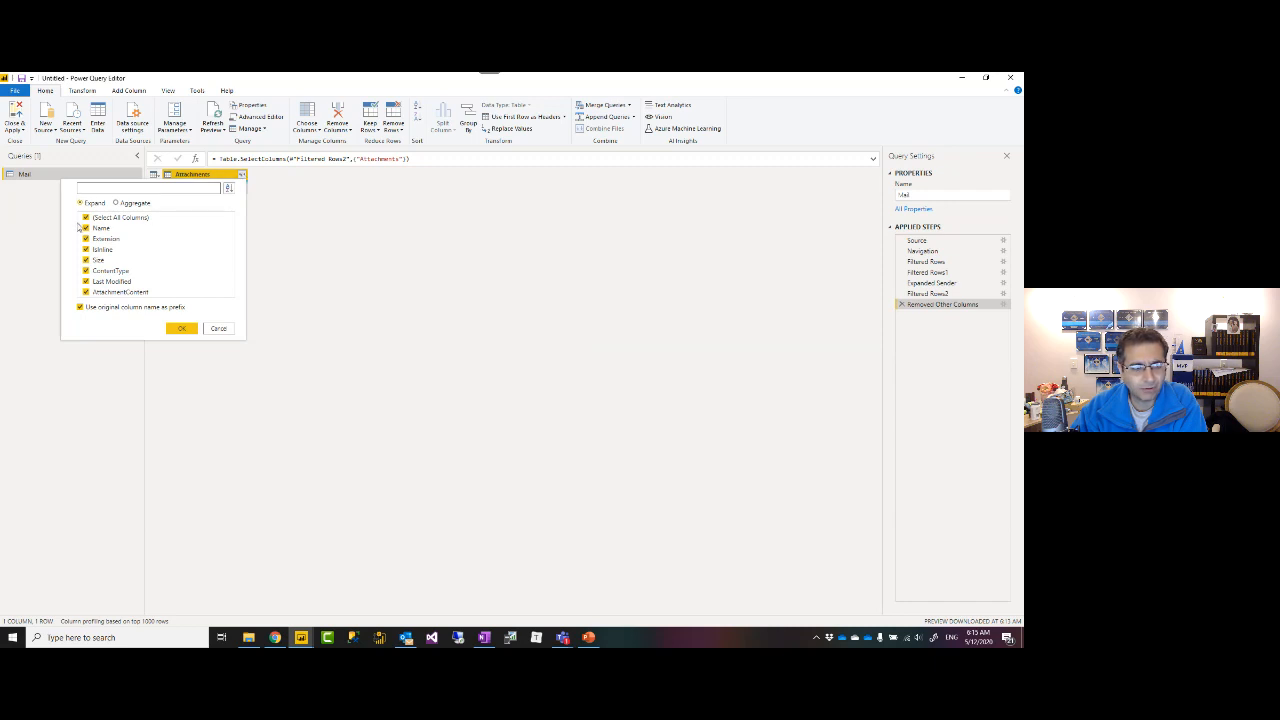
left_click(80, 308)
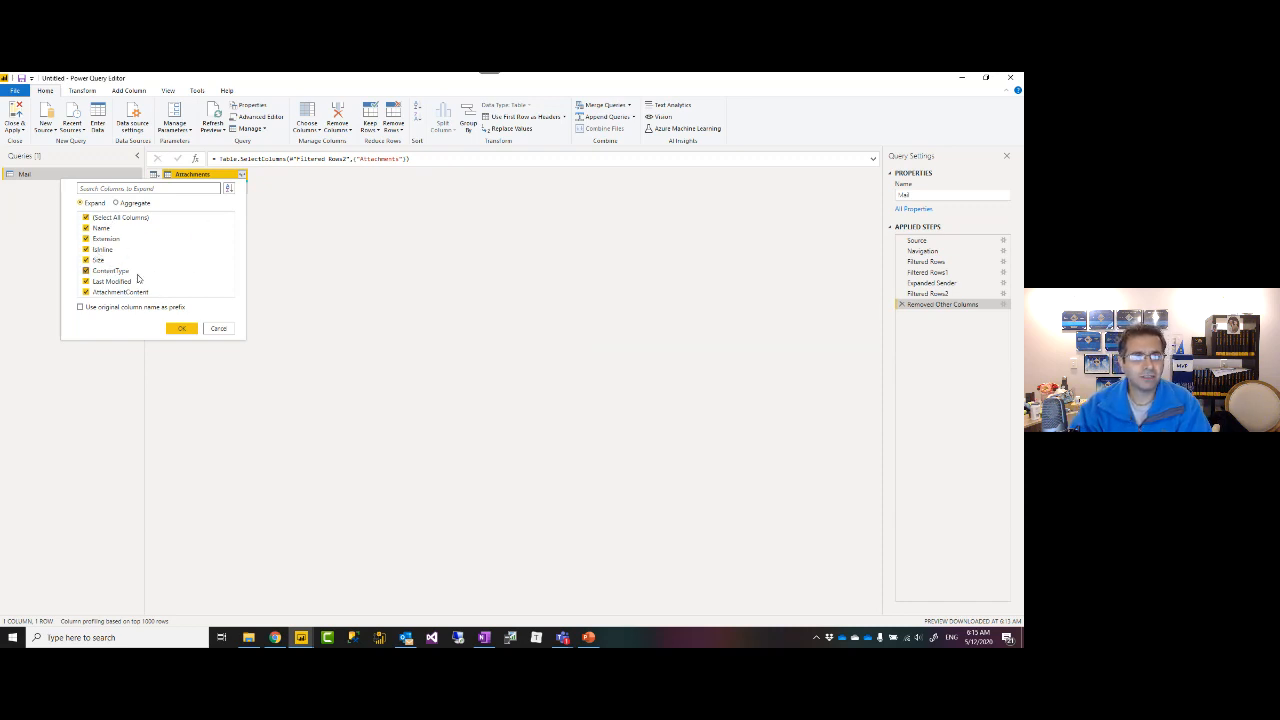
left_click(182, 328)
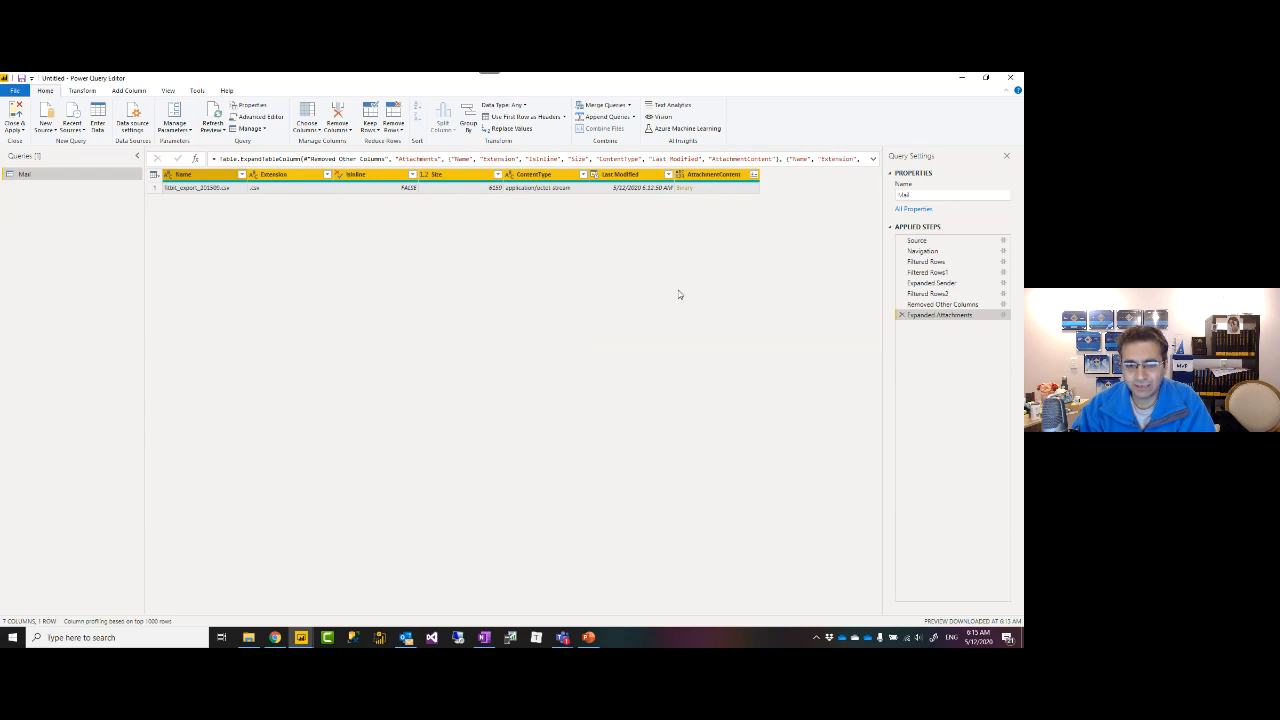
left_click(407, 638)
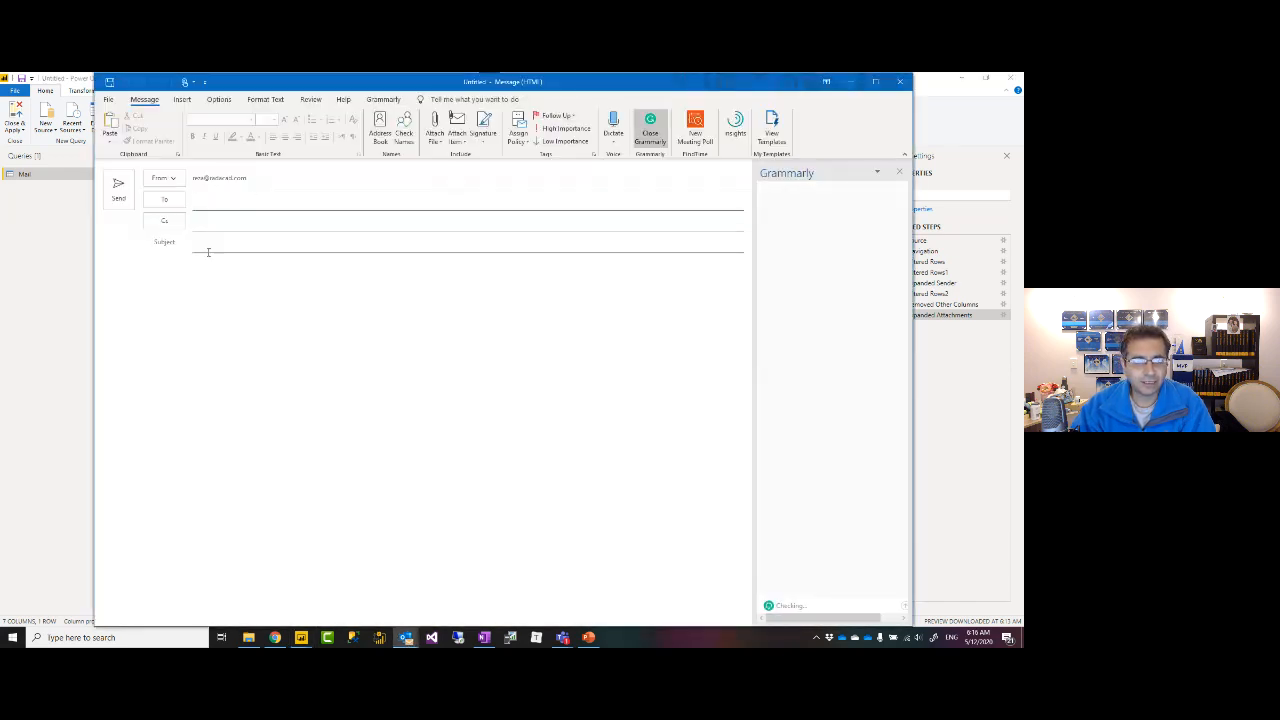
left_click(208, 252)
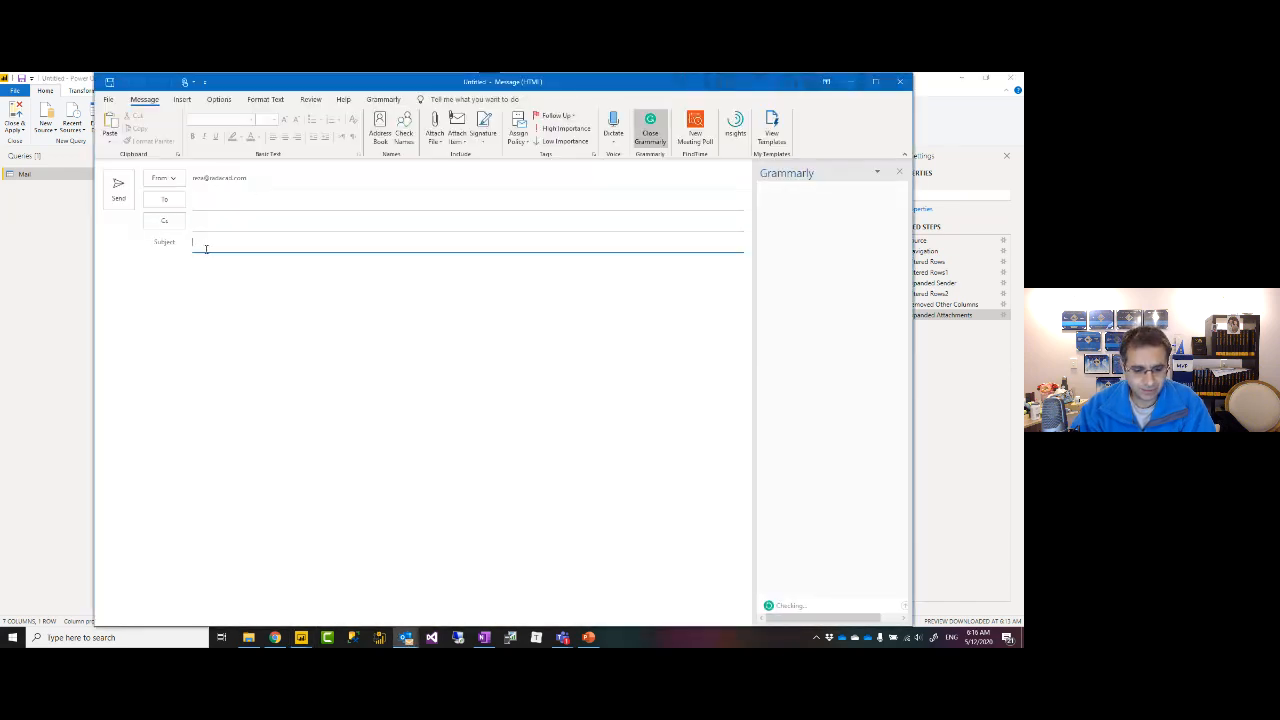
Fill in the subject 'sample CSV files for Power Query Session' and the recent contact as recipient.
type("sample CSV files for Power Query Session")
left_click(220, 198)
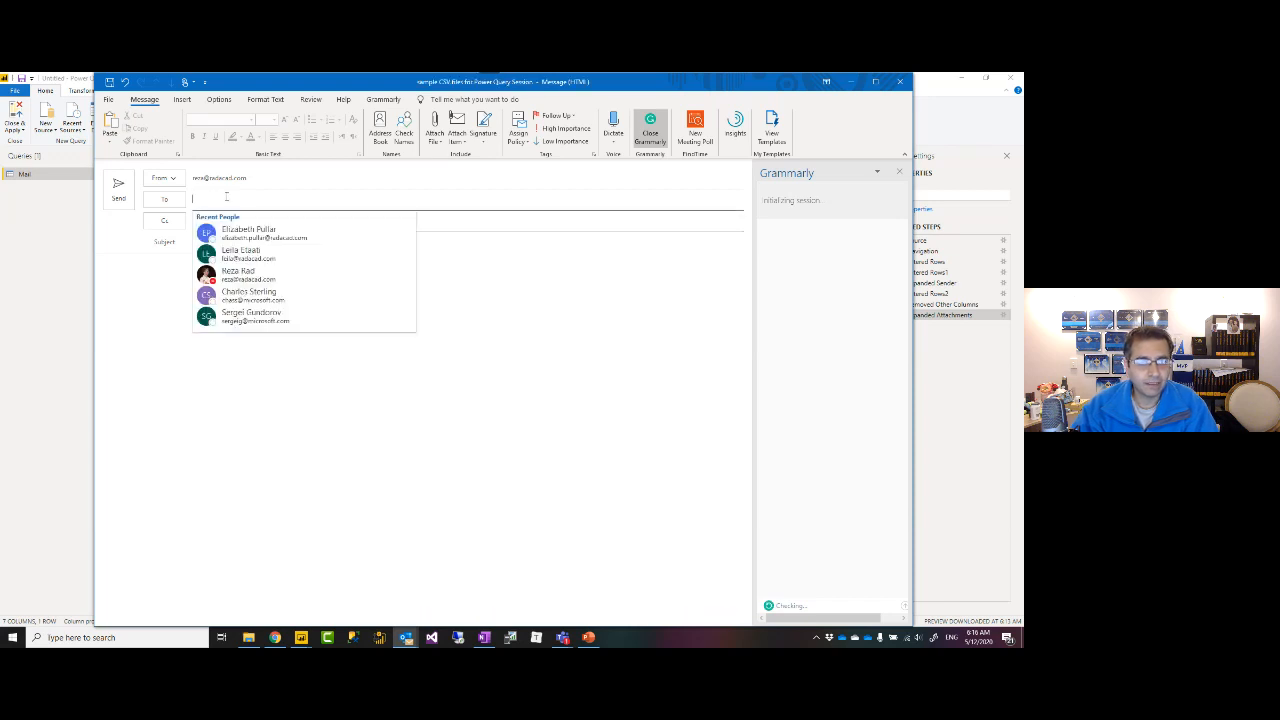
type("rada")
key("Return")
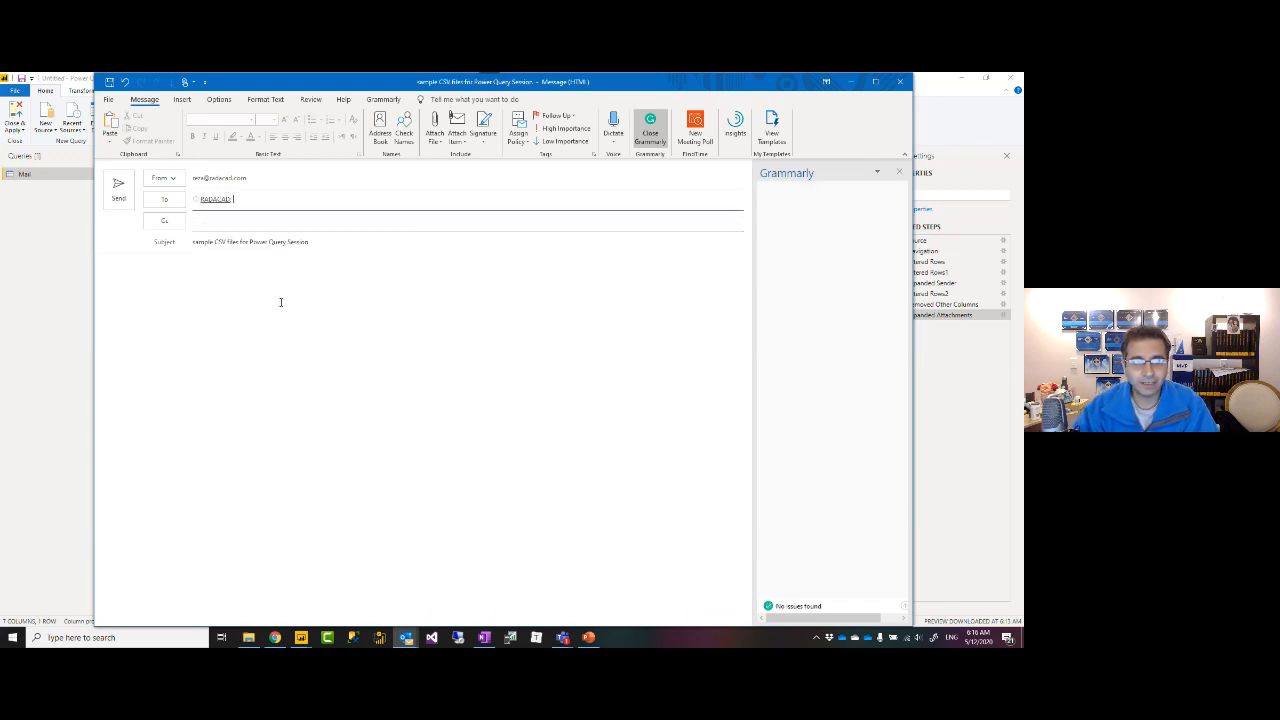
Attach two fitbit CSV files from File Explorer and send the email.
left_click(280, 302)
key("super+e")
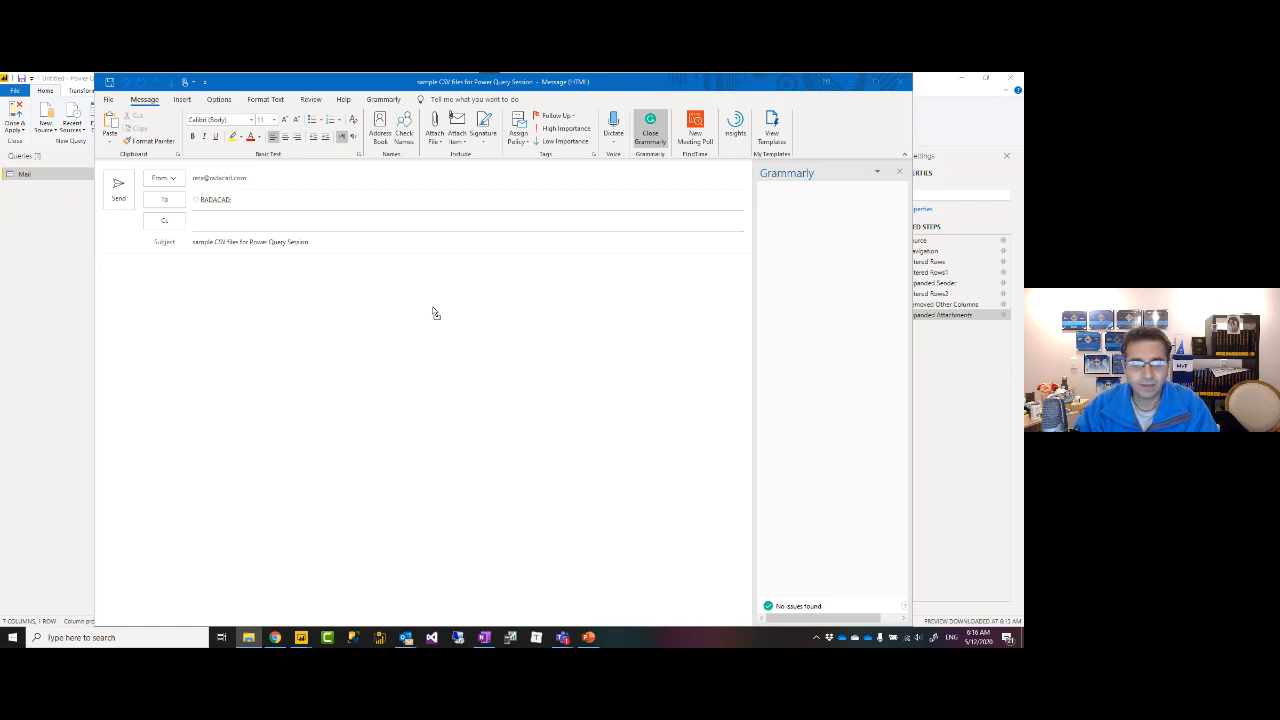
left_click_drag(435, 313, 428, 311)
left_click(118, 188)
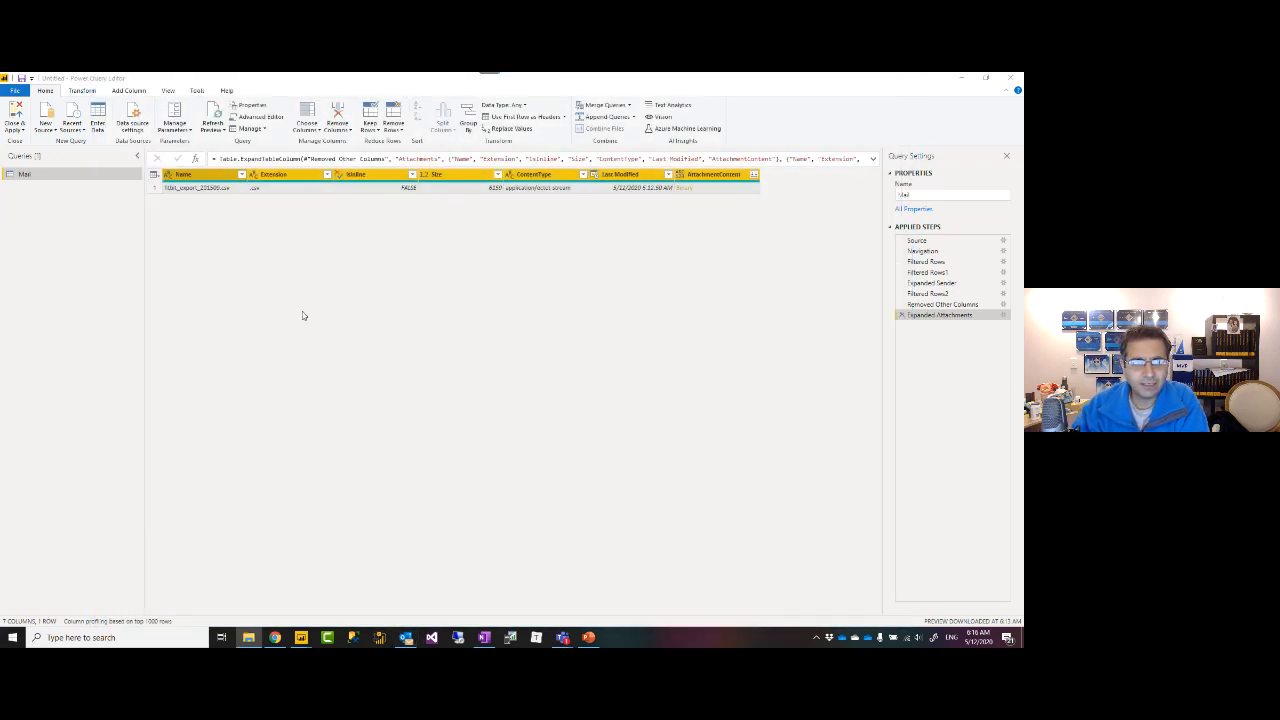
Refresh the preview and review each Filtered Rows step back to Removed Other Columns.
left_click(212, 118)
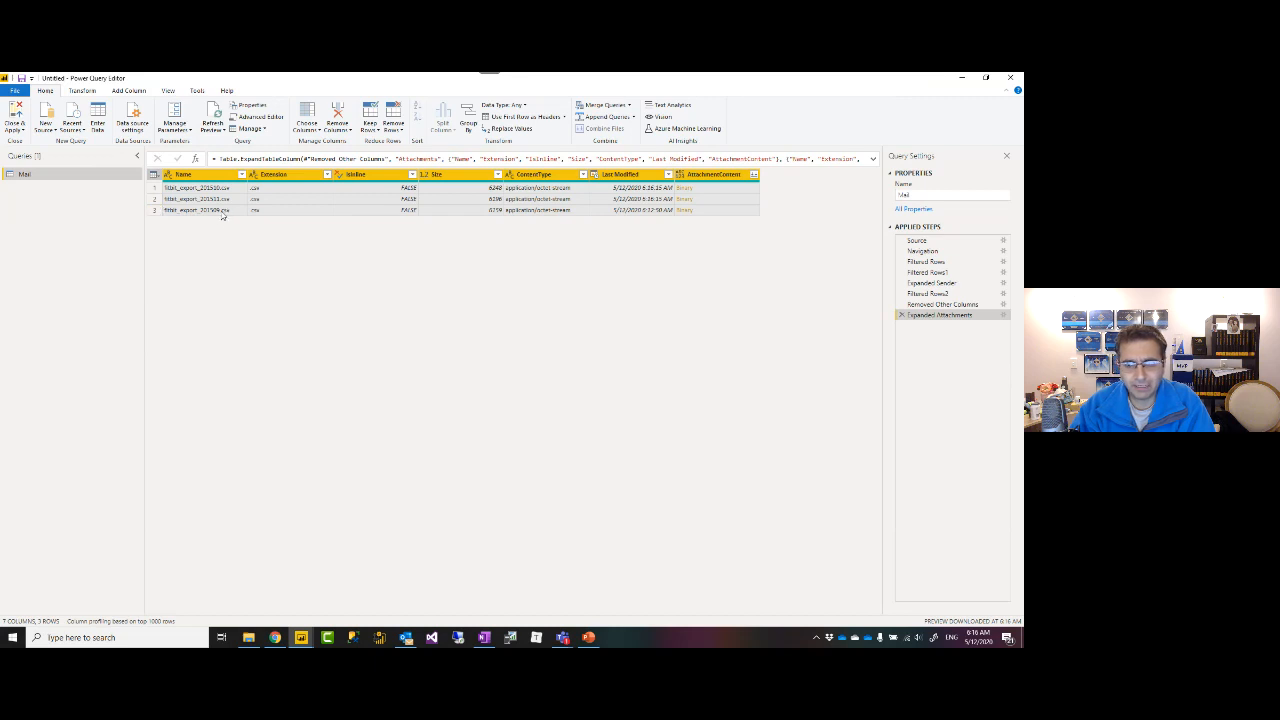
left_click(929, 293)
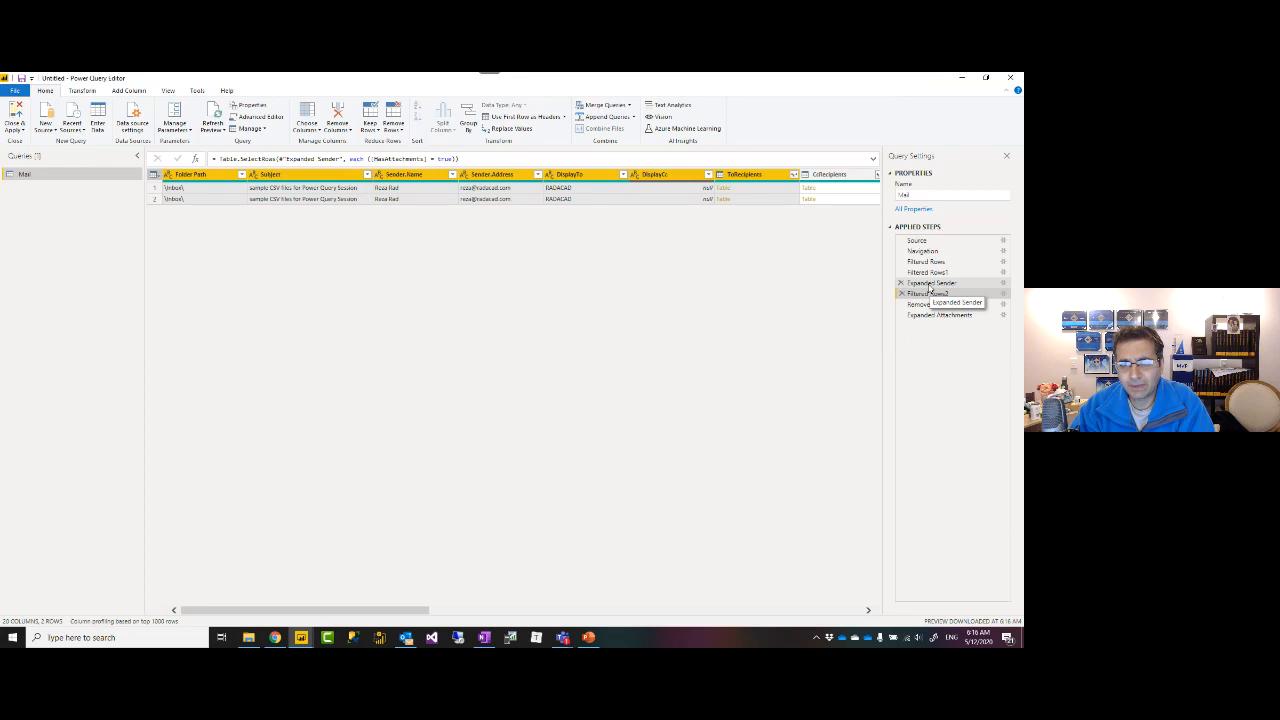
left_click(929, 284)
left_click(930, 273)
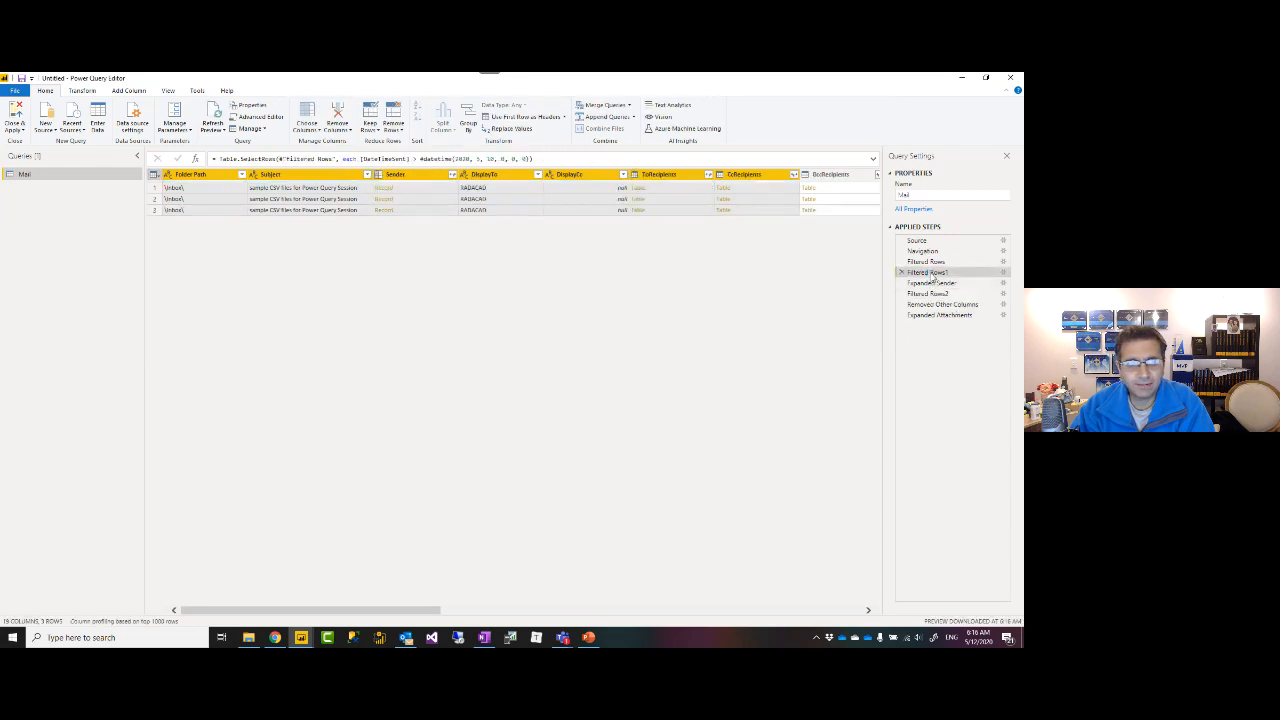
left_click(931, 283)
left_click(931, 263)
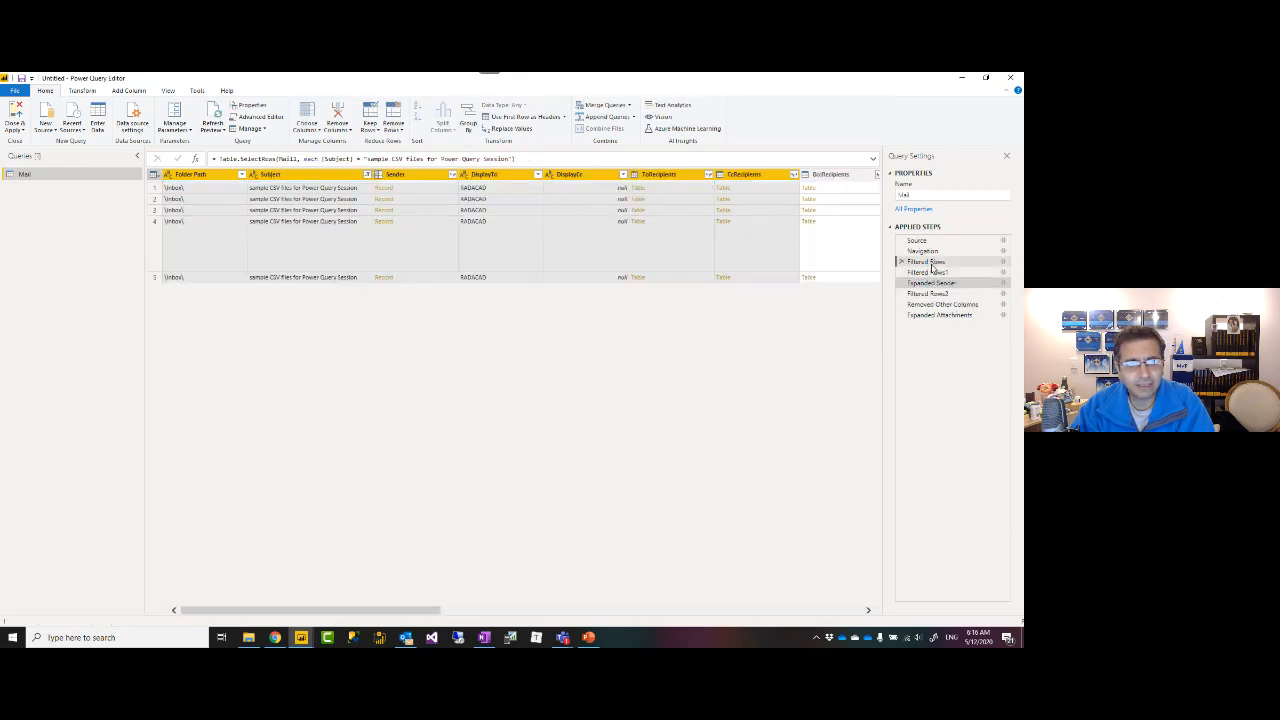
left_click(928, 293)
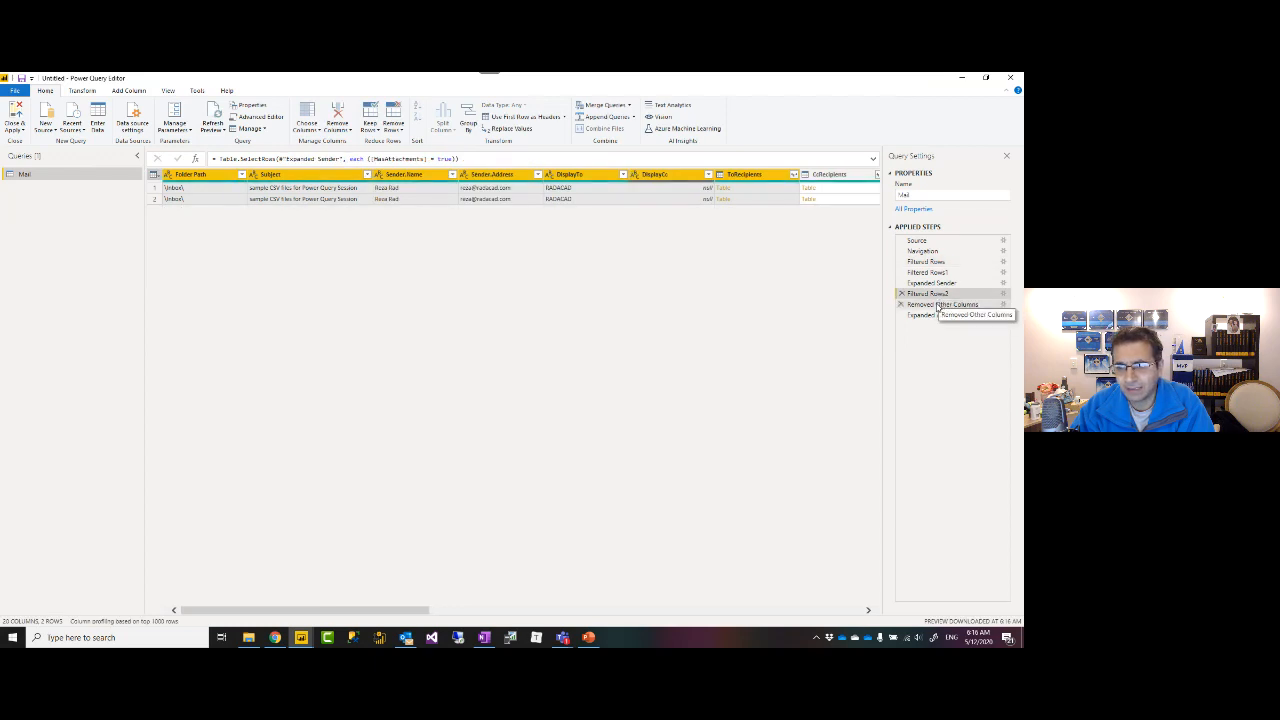
left_click(937, 305)
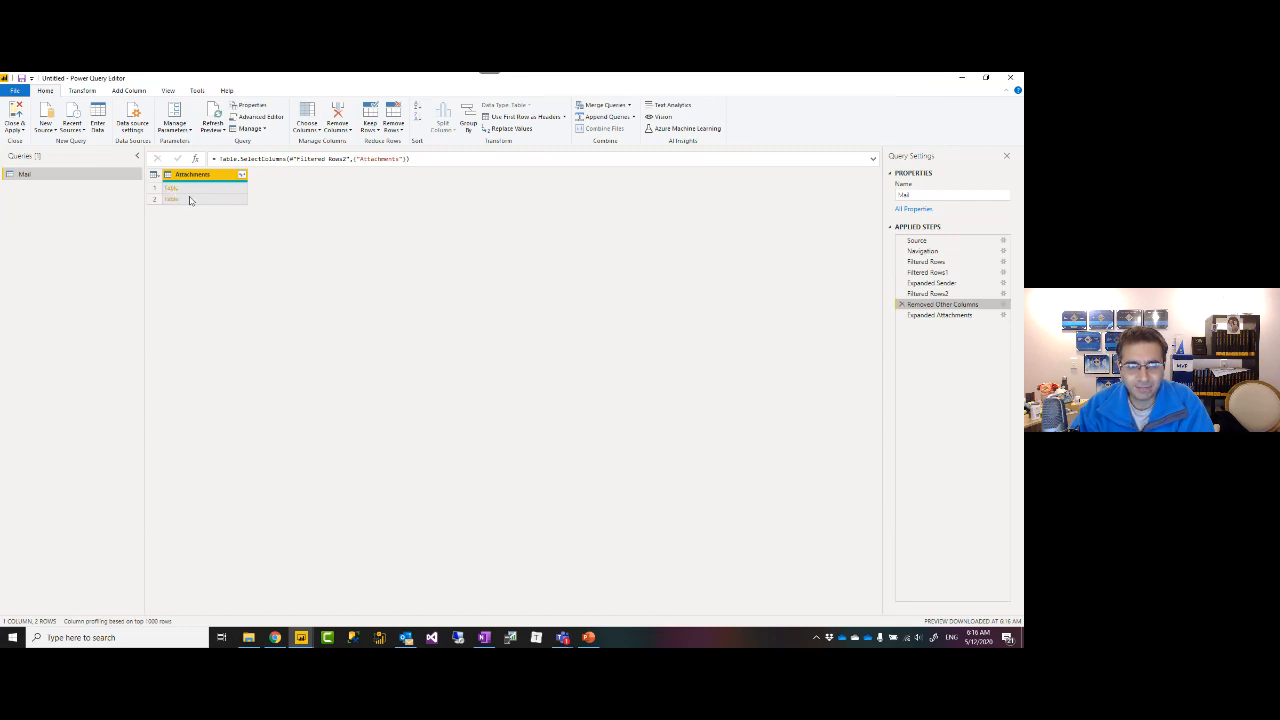
Return to the Expanded Attachments step showing three fitbit CSV rows and select AttachmentContent.
left_click(241, 177)
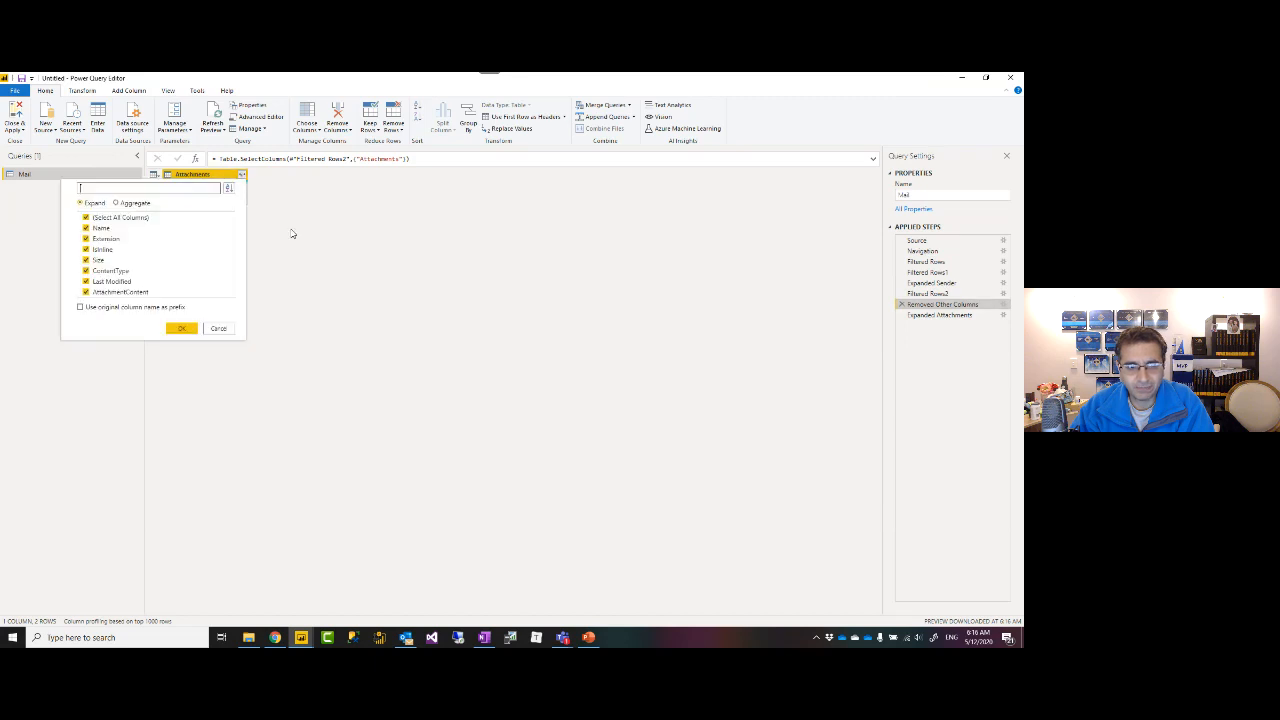
left_click(216, 330)
left_click(930, 315)
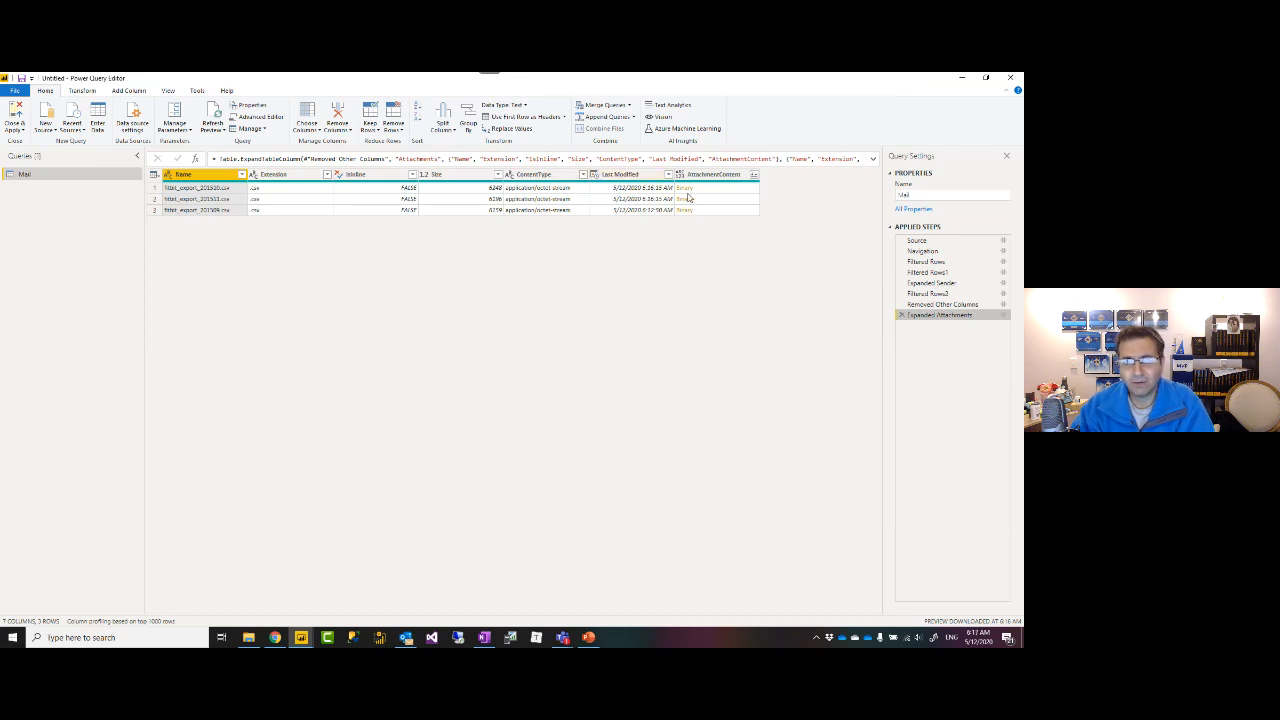
left_click(712, 175)
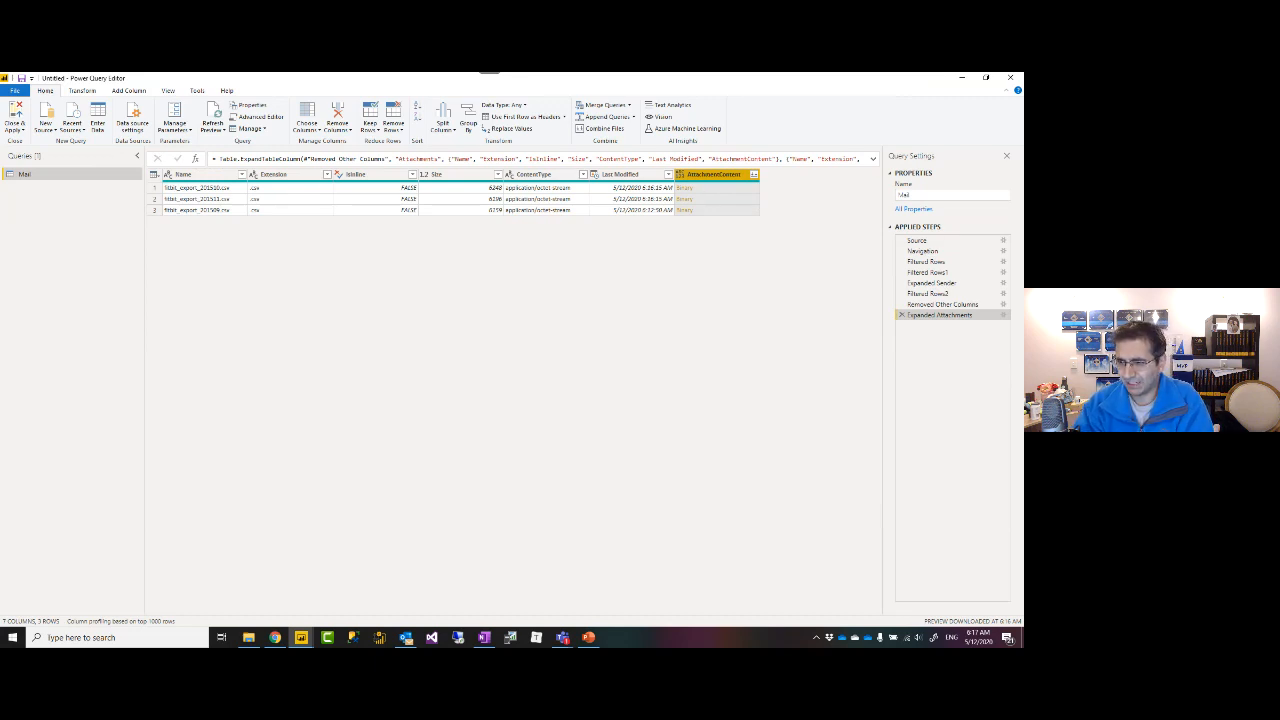
key("alt+Tab")
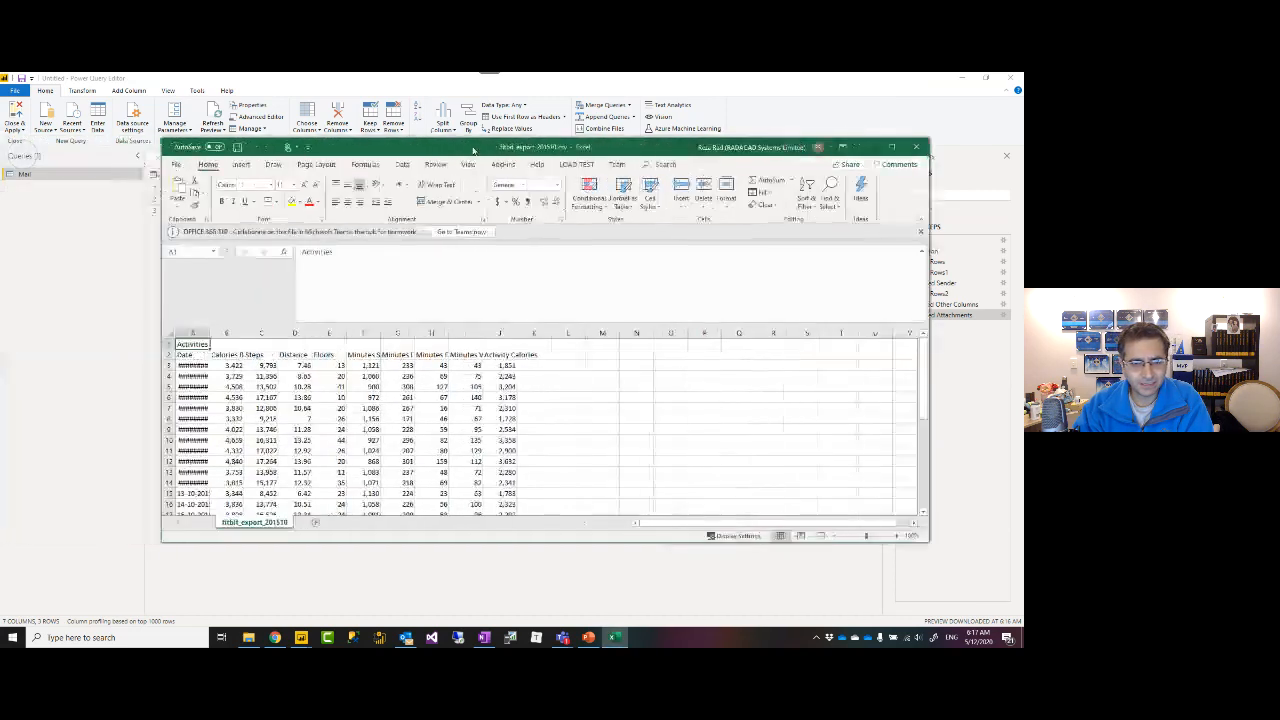
Widen column A in fitbit_export_201510 so the Date values display fully.
double_click(208, 334)
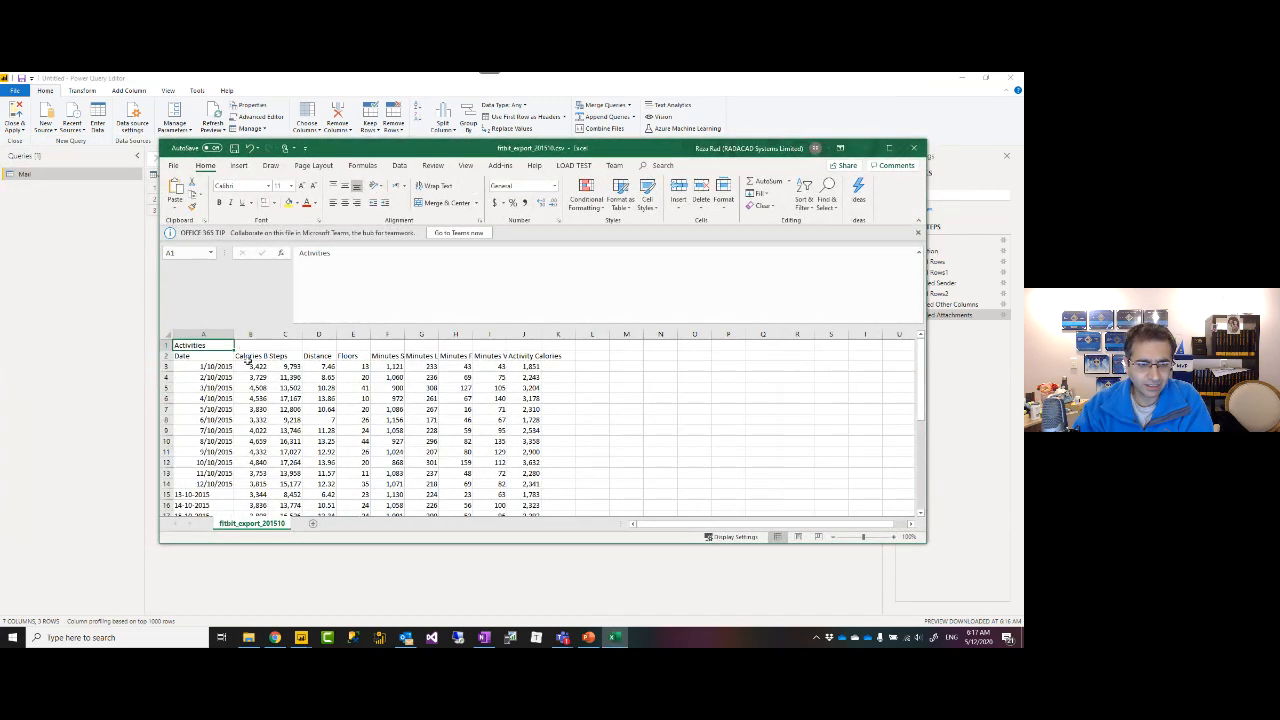
left_click_drag(233, 334, 220, 335)
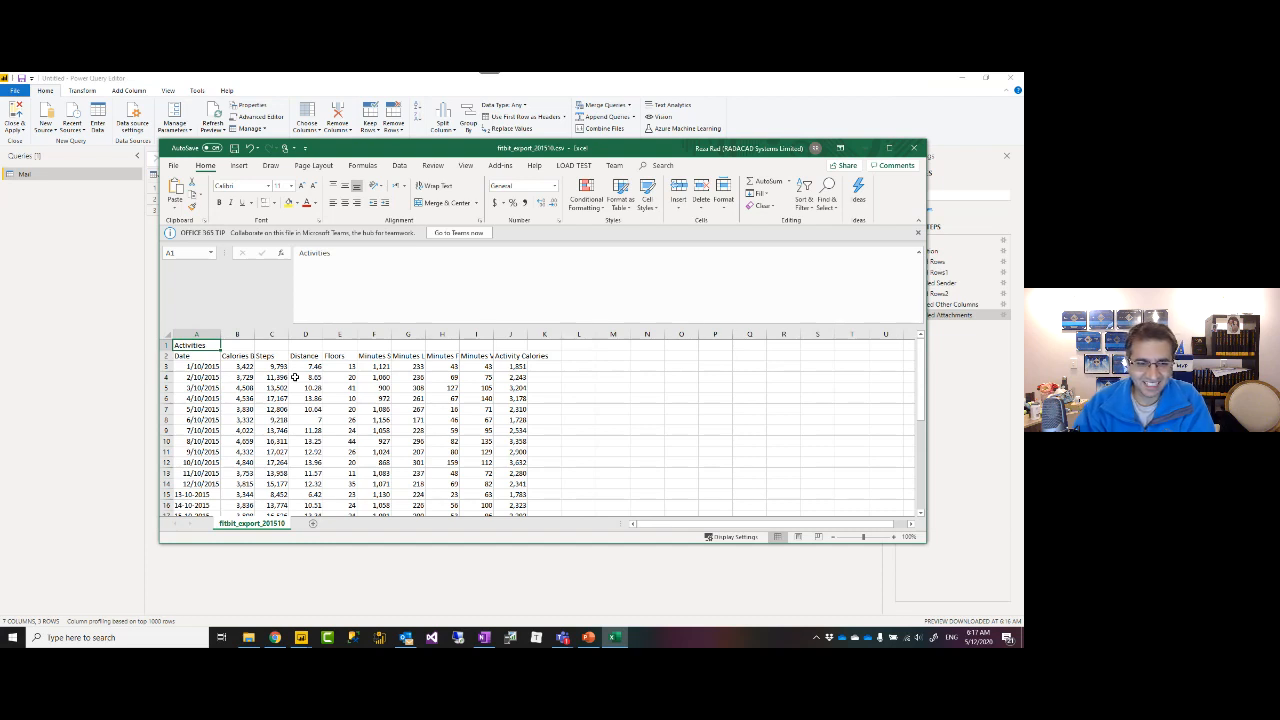
left_click(237, 358)
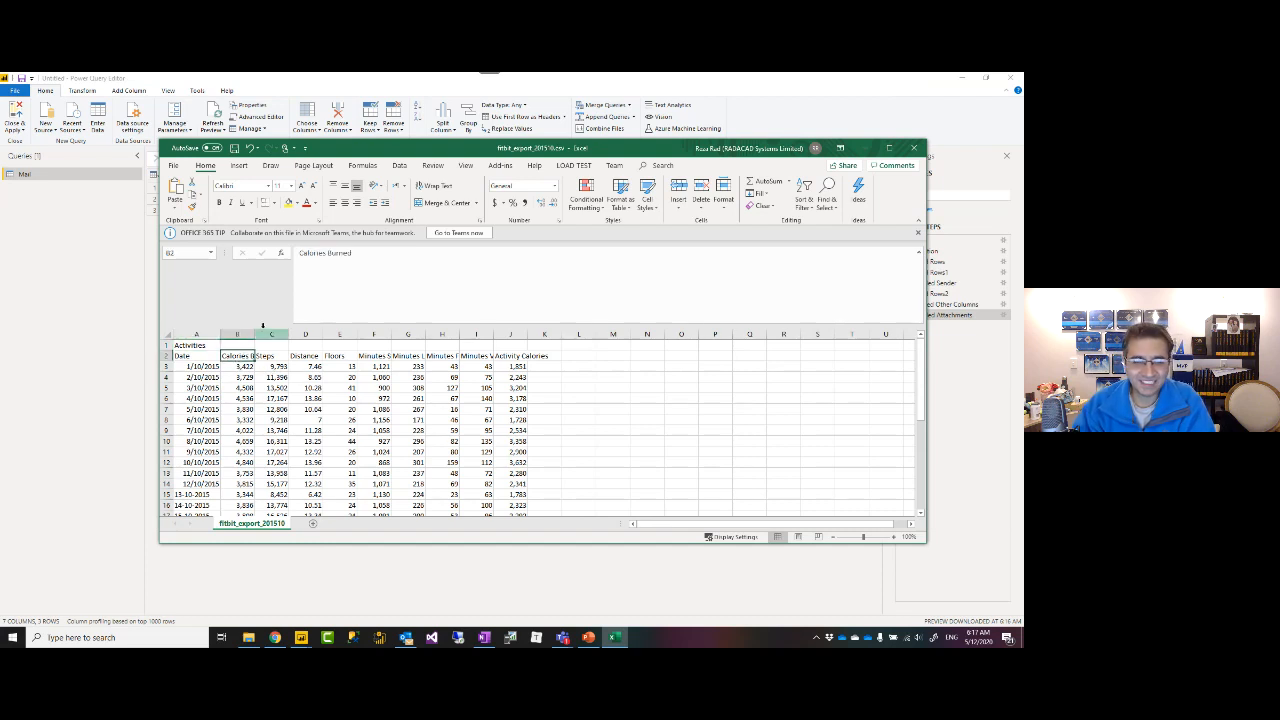
left_click(195, 334)
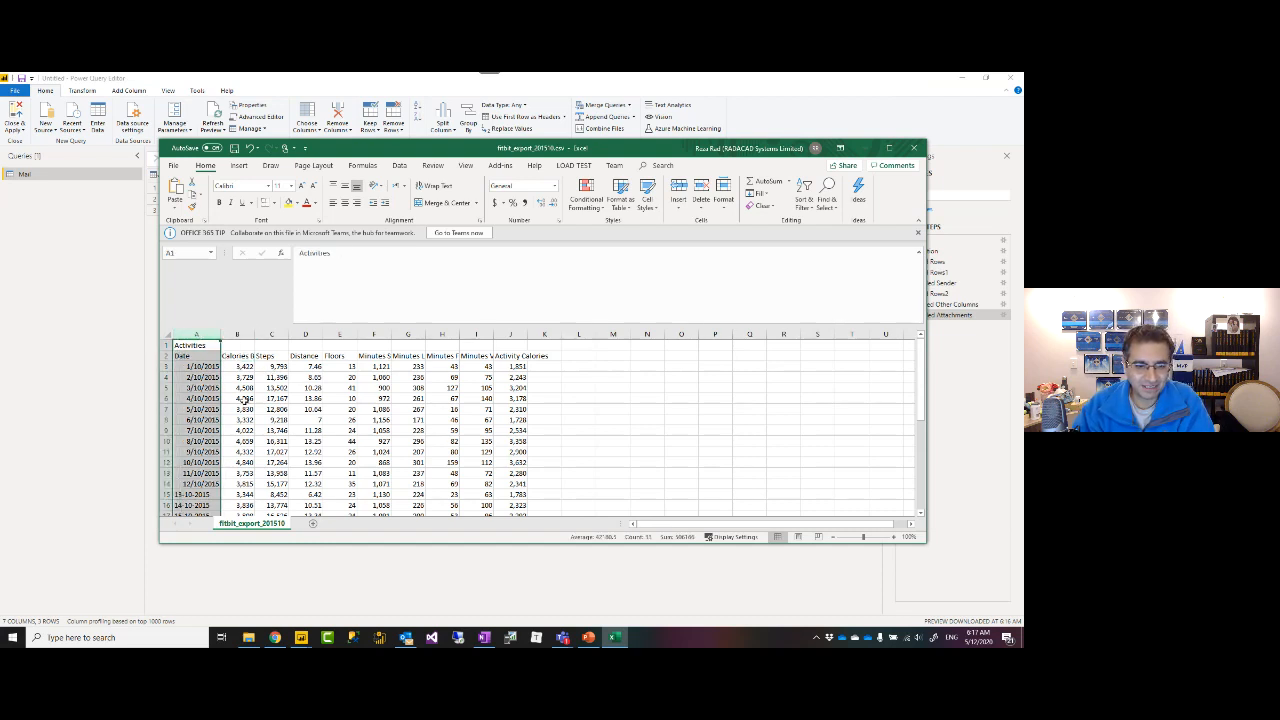
scroll(244, 398, "down", 5)
scroll(240, 394, "up", 5)
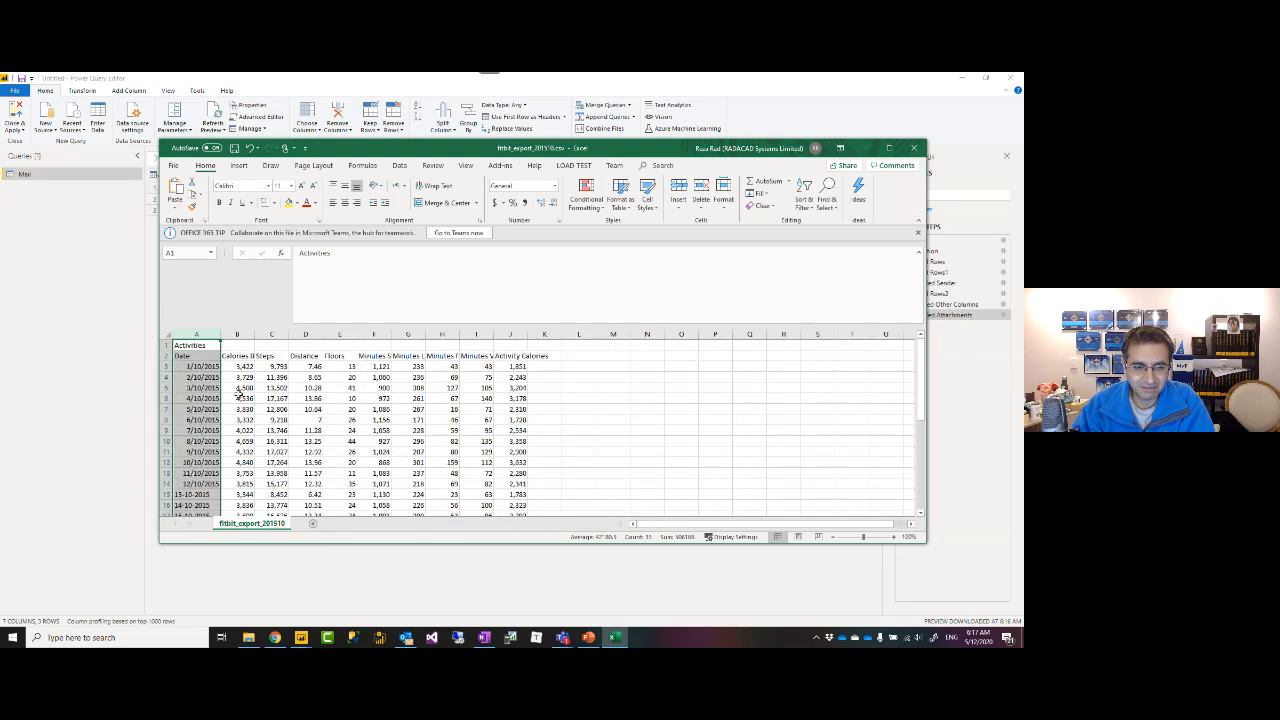
Check the date rows from 1/10/2015 to 5/10/2015, then close the workbook without saving.
left_click(167, 366)
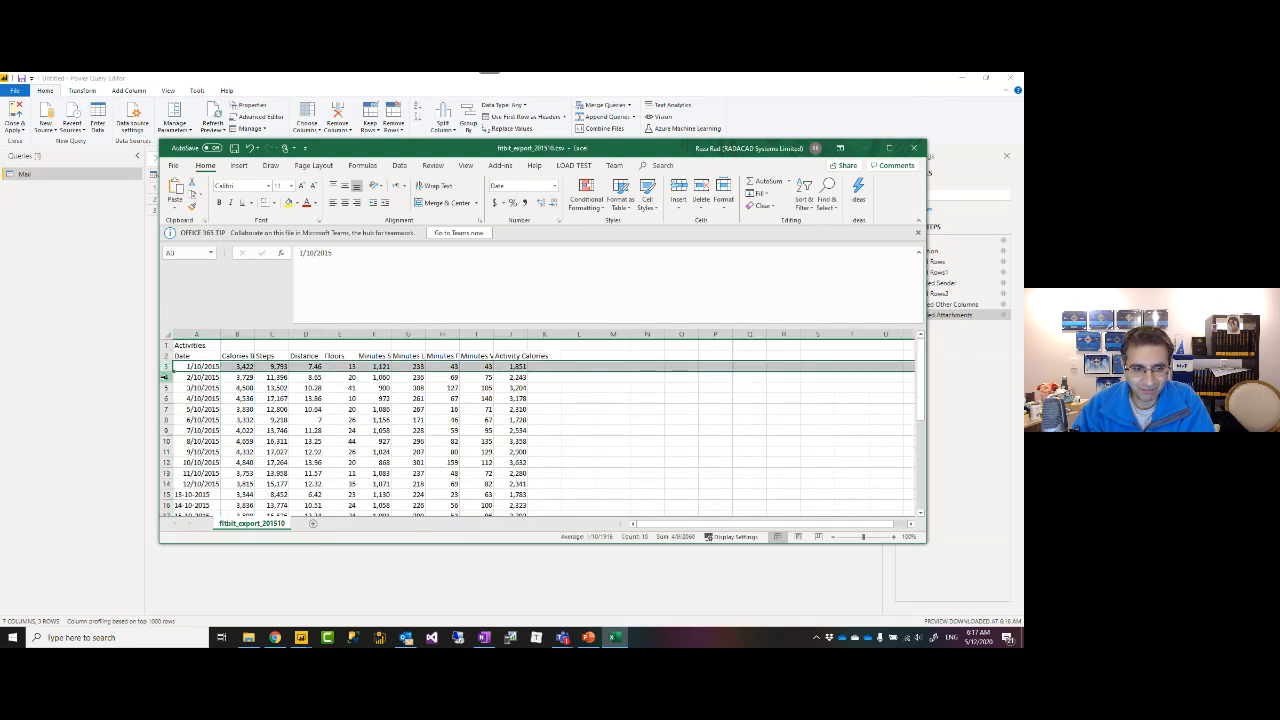
left_click(165, 377)
left_click(166, 388)
left_click(208, 409)
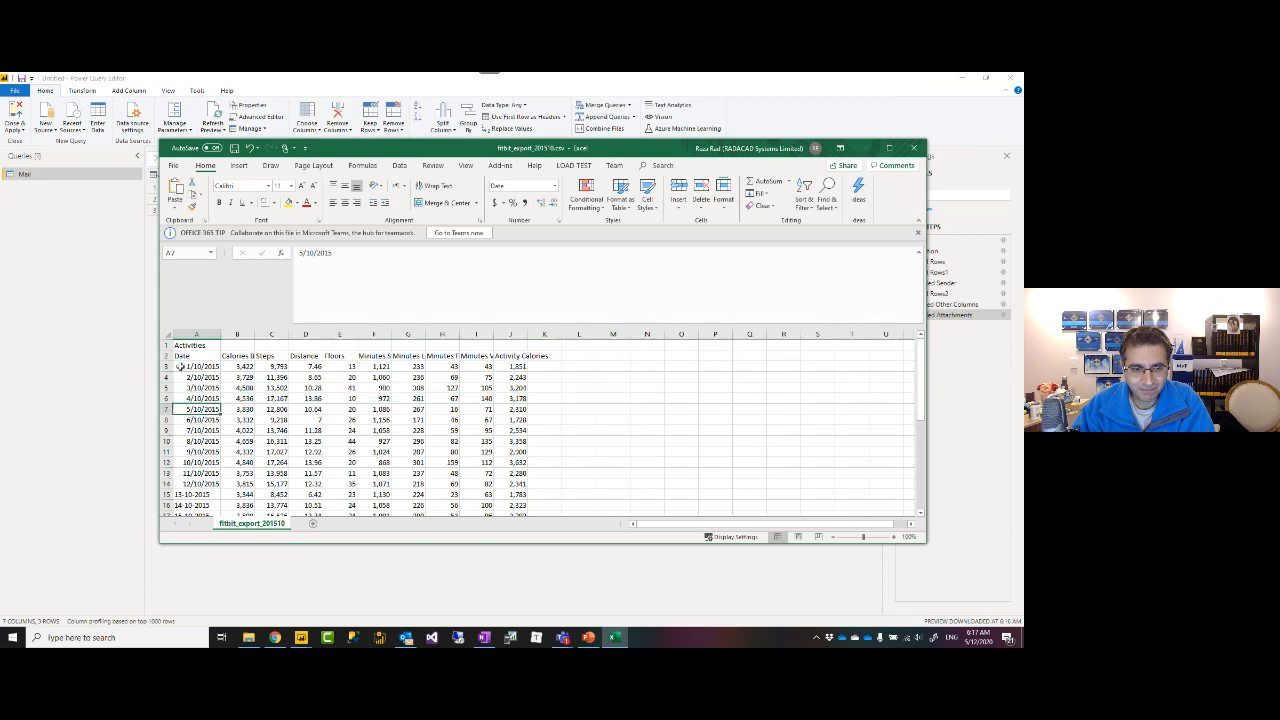
left_click(166, 345)
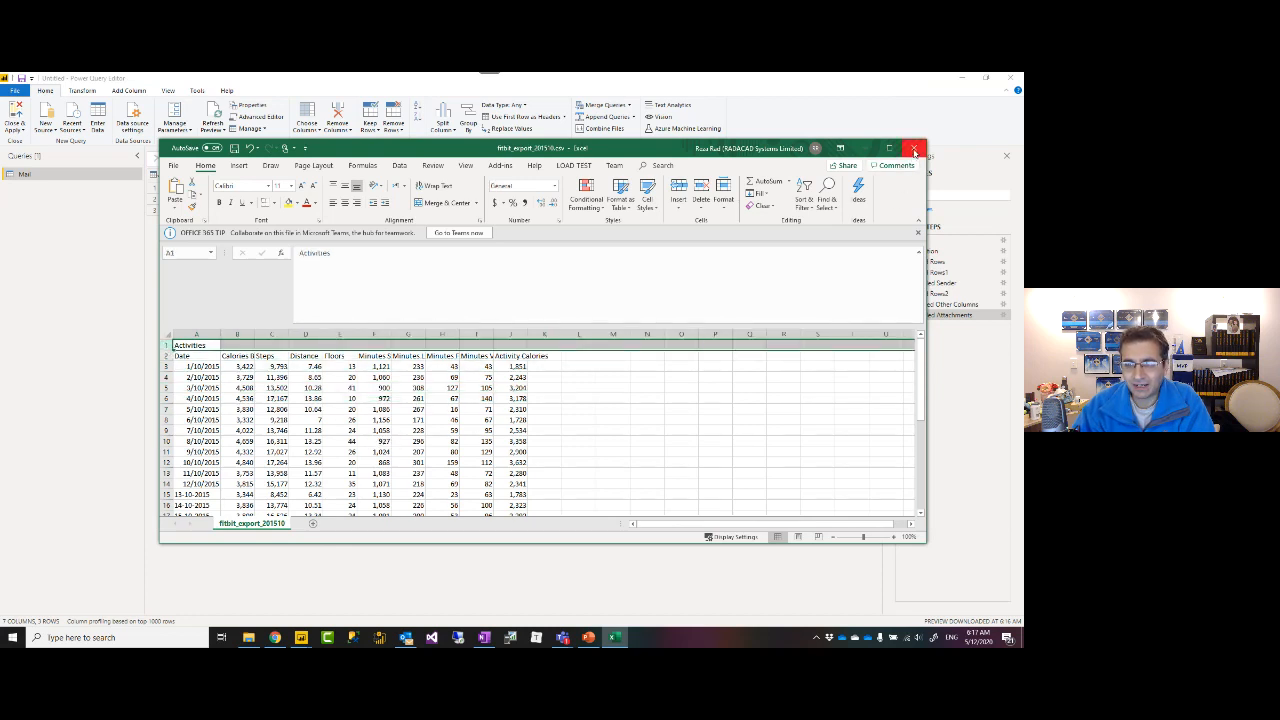
left_click(914, 150)
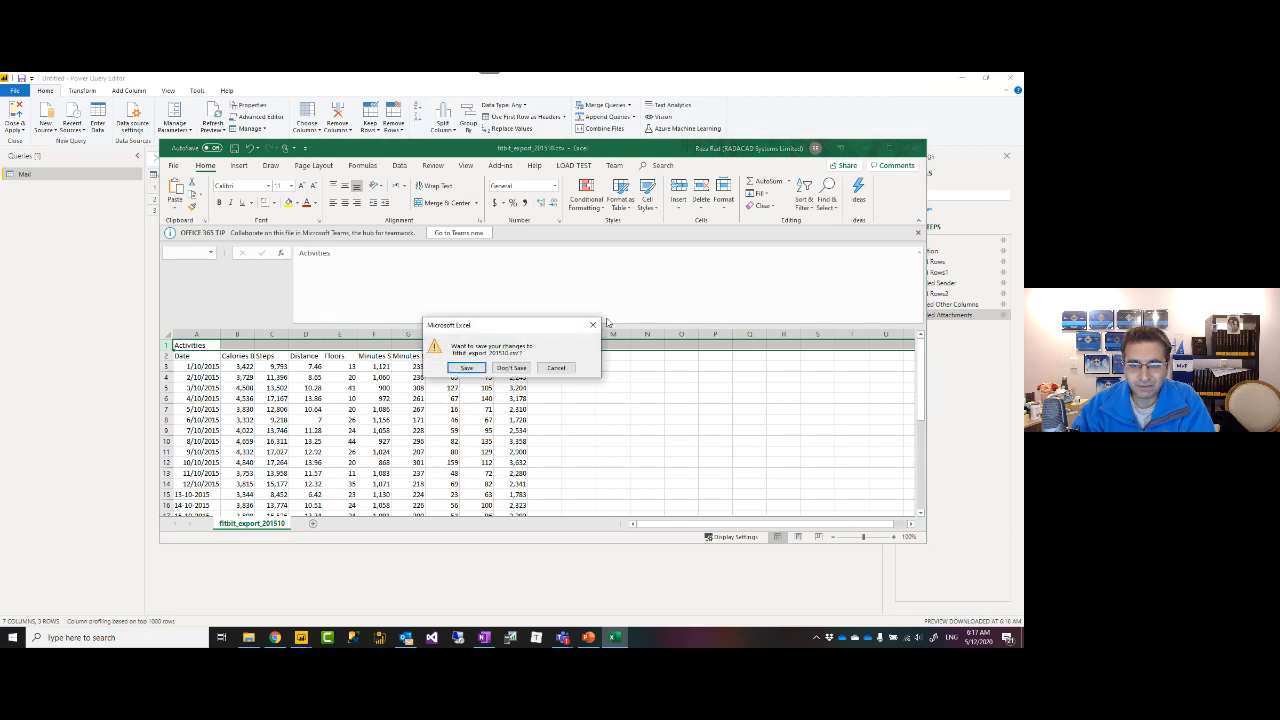
left_click(510, 368)
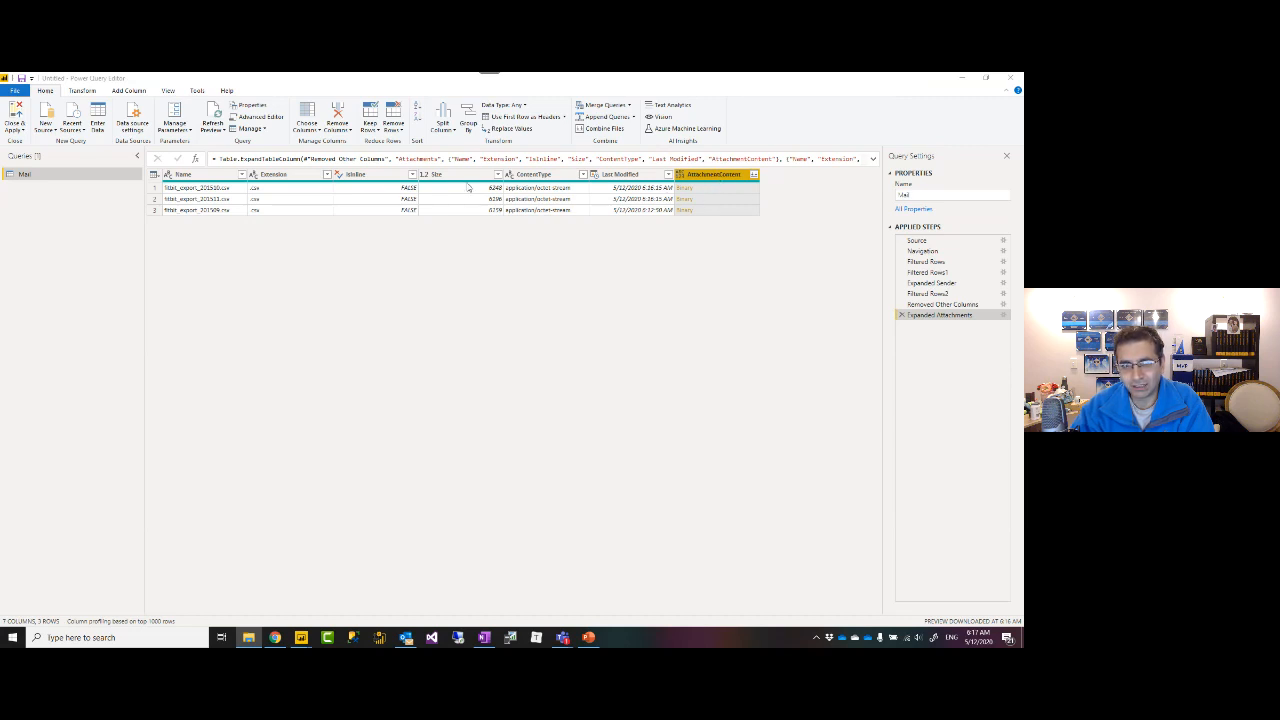
Keep only the AttachmentContent column via Remove Other Columns, then launch Combine Files.
right_click(728, 179)
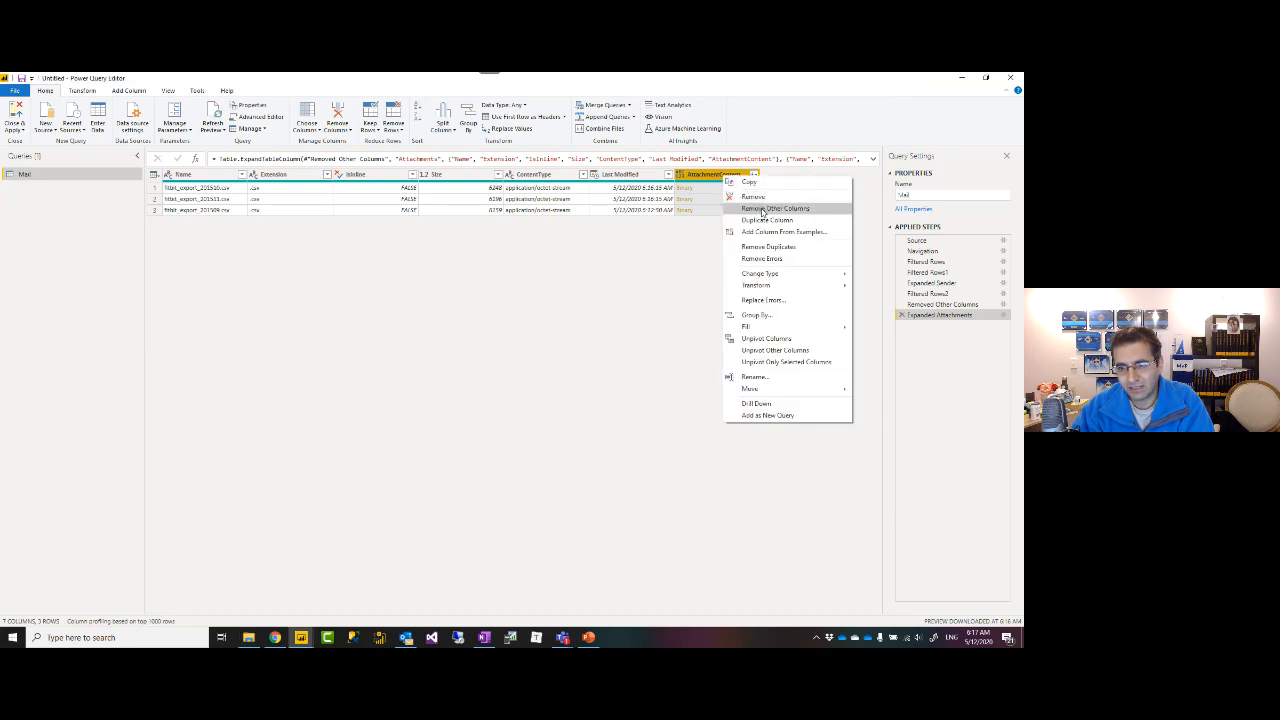
left_click(762, 211)
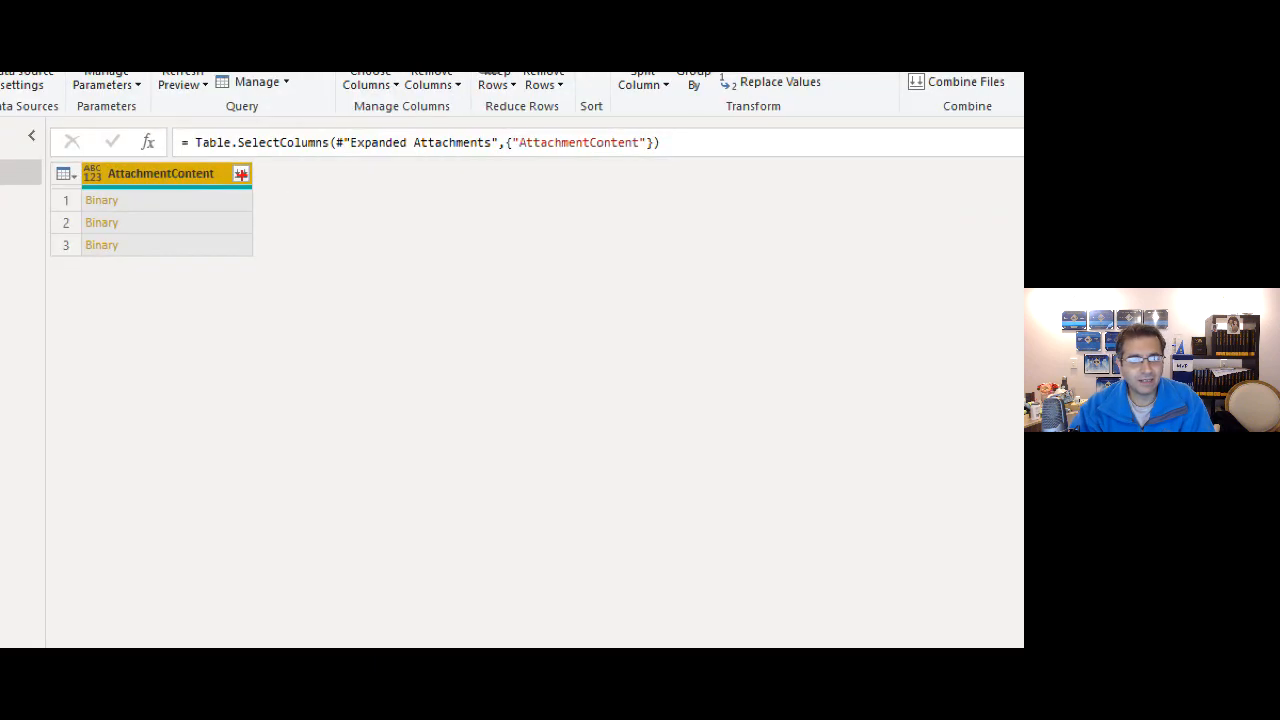
left_click_drag(226, 159, 257, 189)
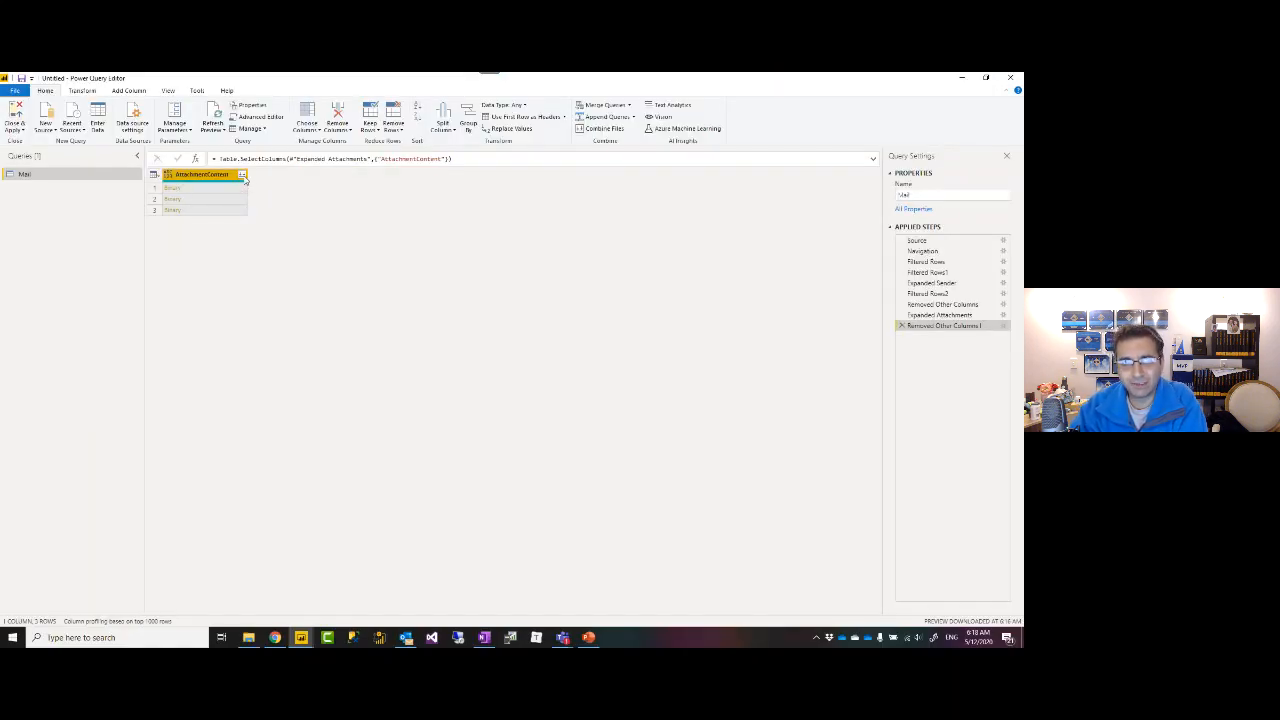
left_click(242, 175)
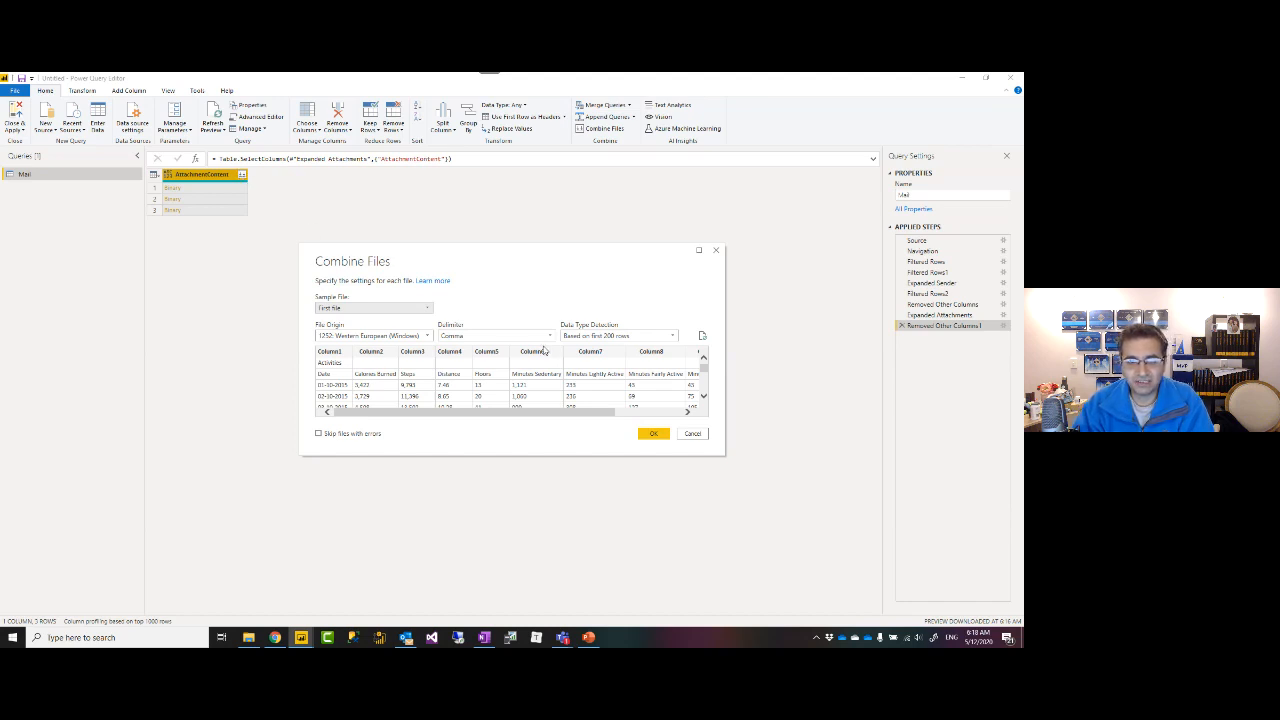
Combine the three fitbit CSV attachments using the default sample file settings.
left_click_drag(521, 255, 517, 220)
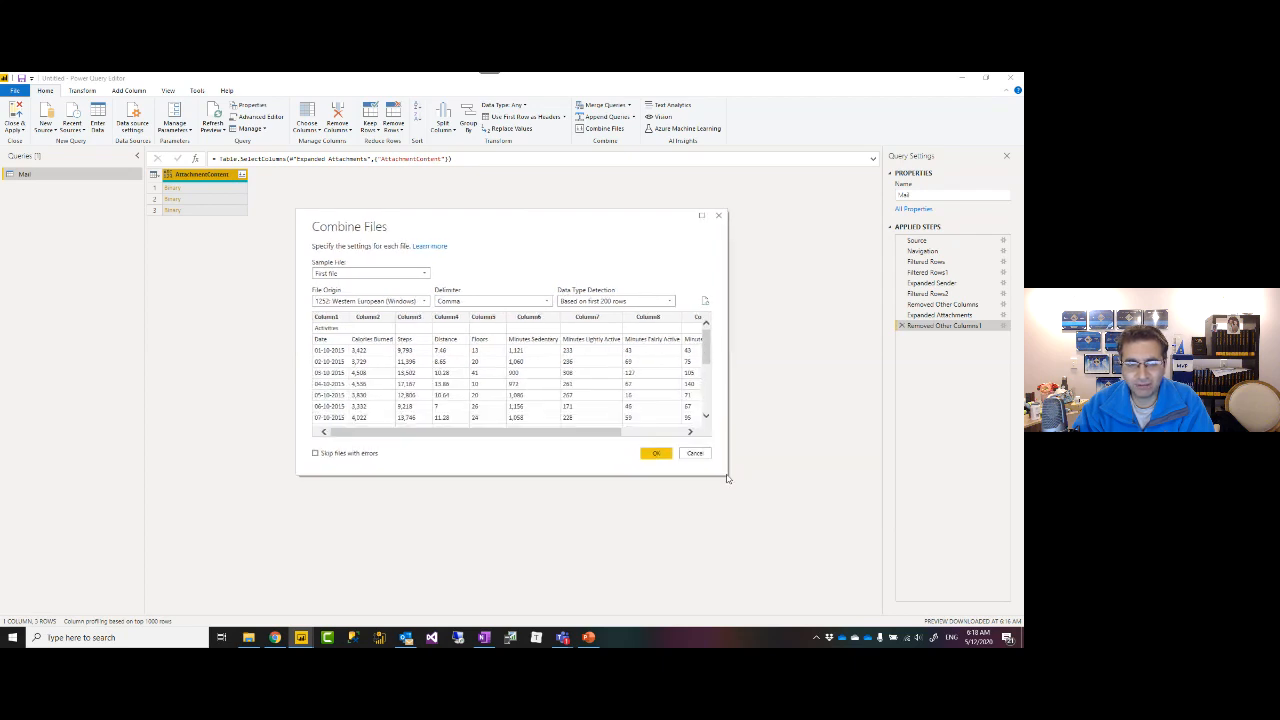
left_click(425, 274)
left_click(427, 278)
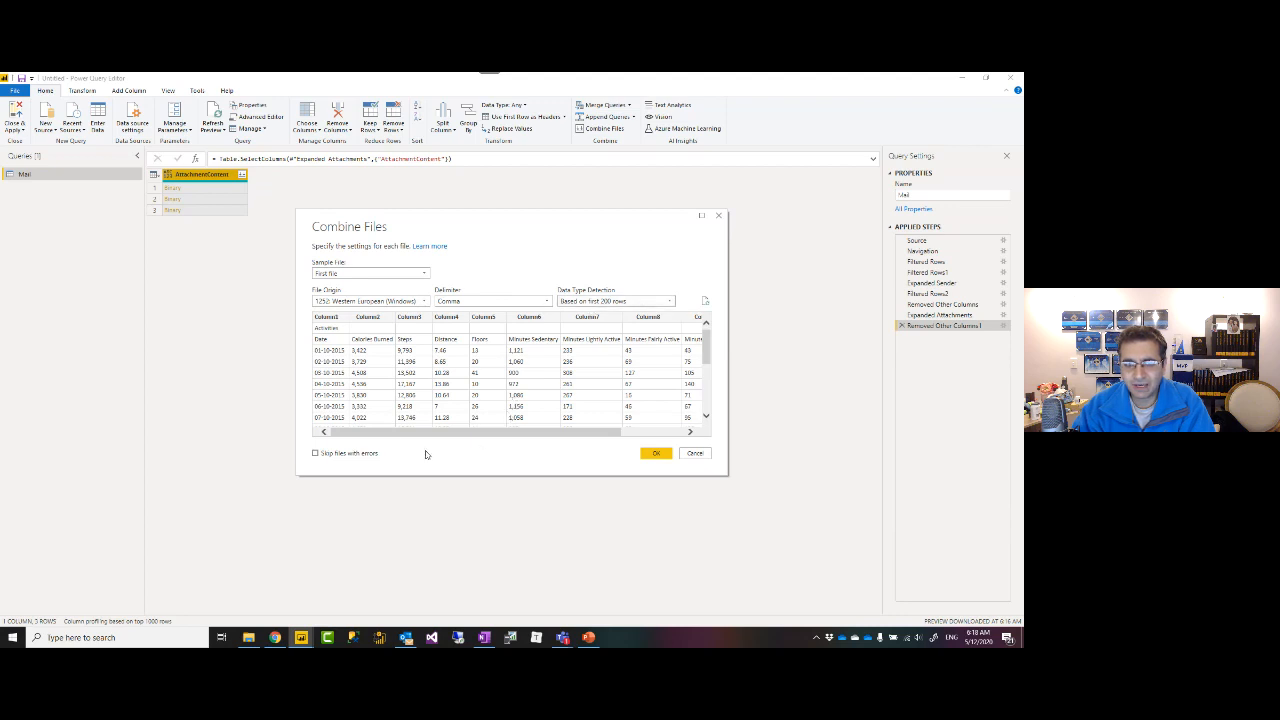
left_click(656, 455)
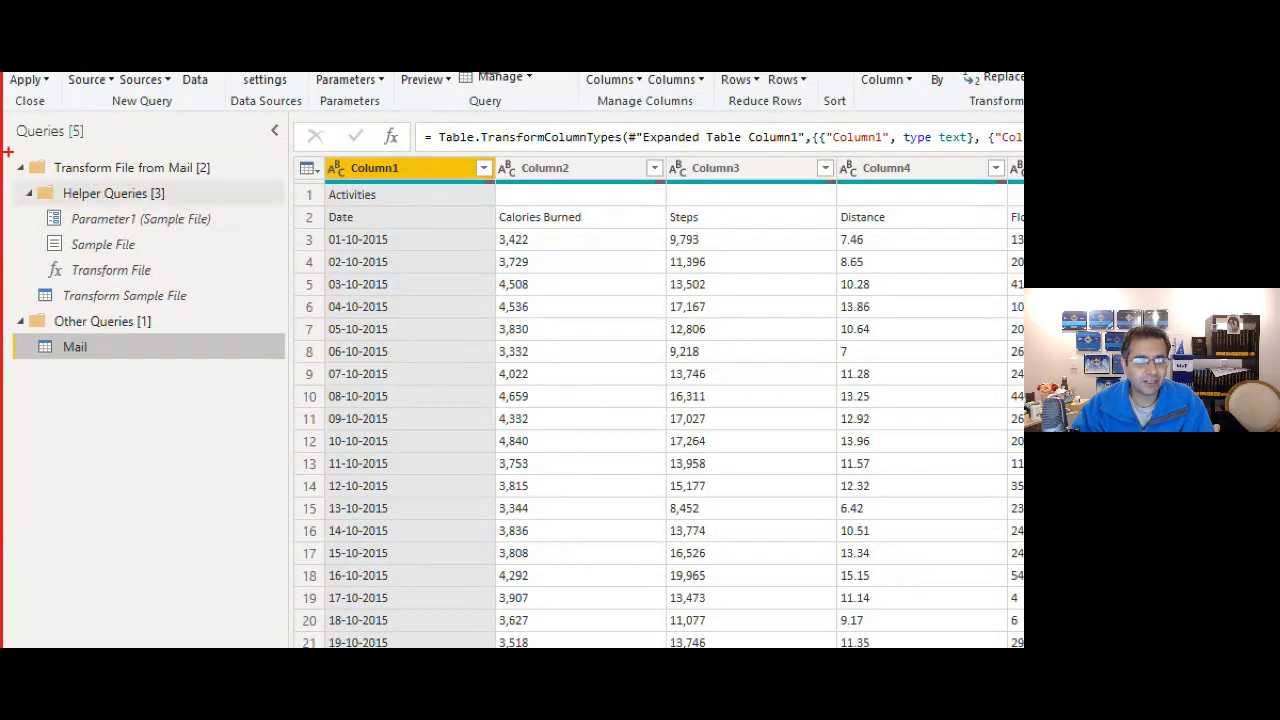
left_click_drag(114, 263, 248, 313)
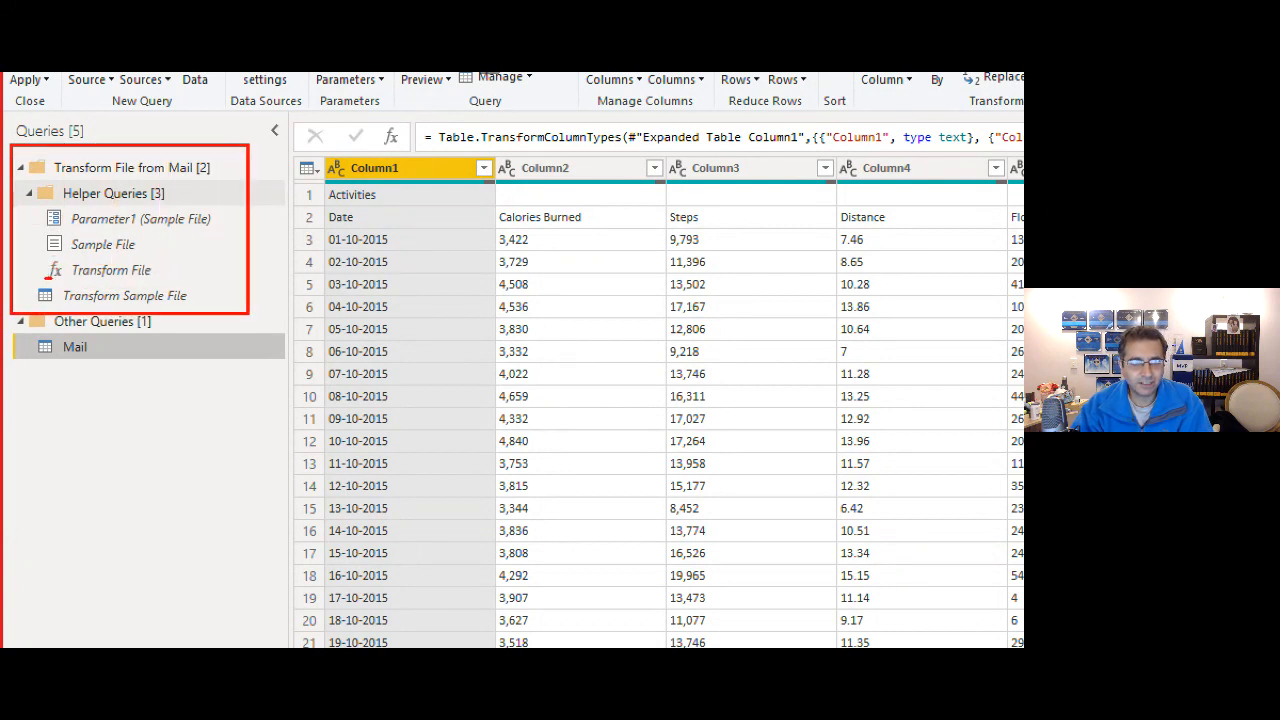
left_click_drag(45, 279, 158, 279)
left_click_drag(45, 257, 128, 256)
left_click_drag(46, 233, 208, 231)
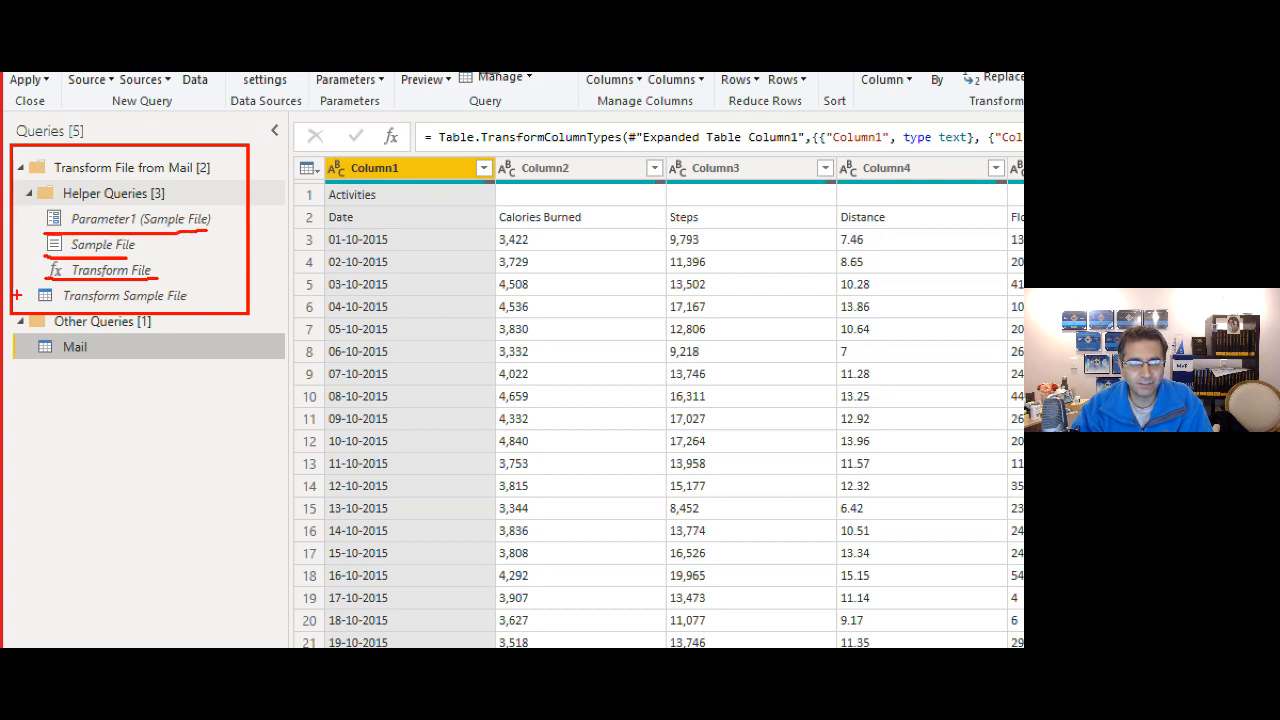
left_click_drag(26, 335, 110, 358)
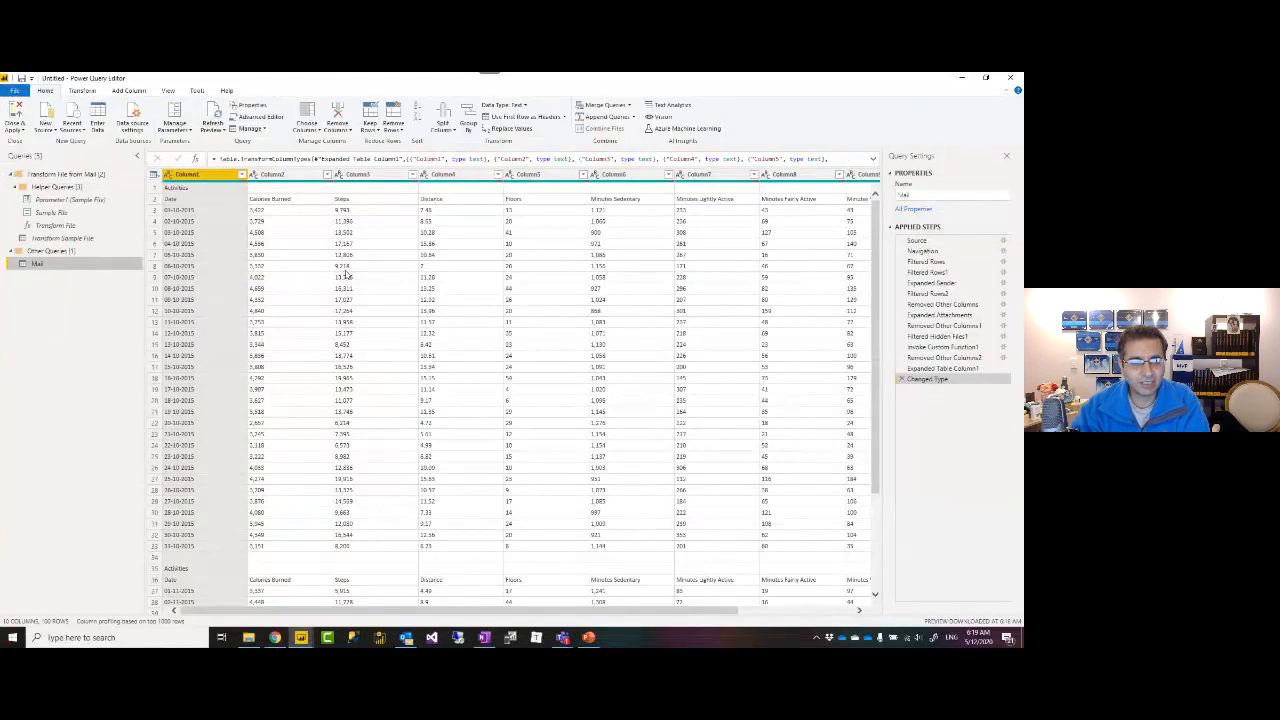
scroll(691, 364, "down", 5)
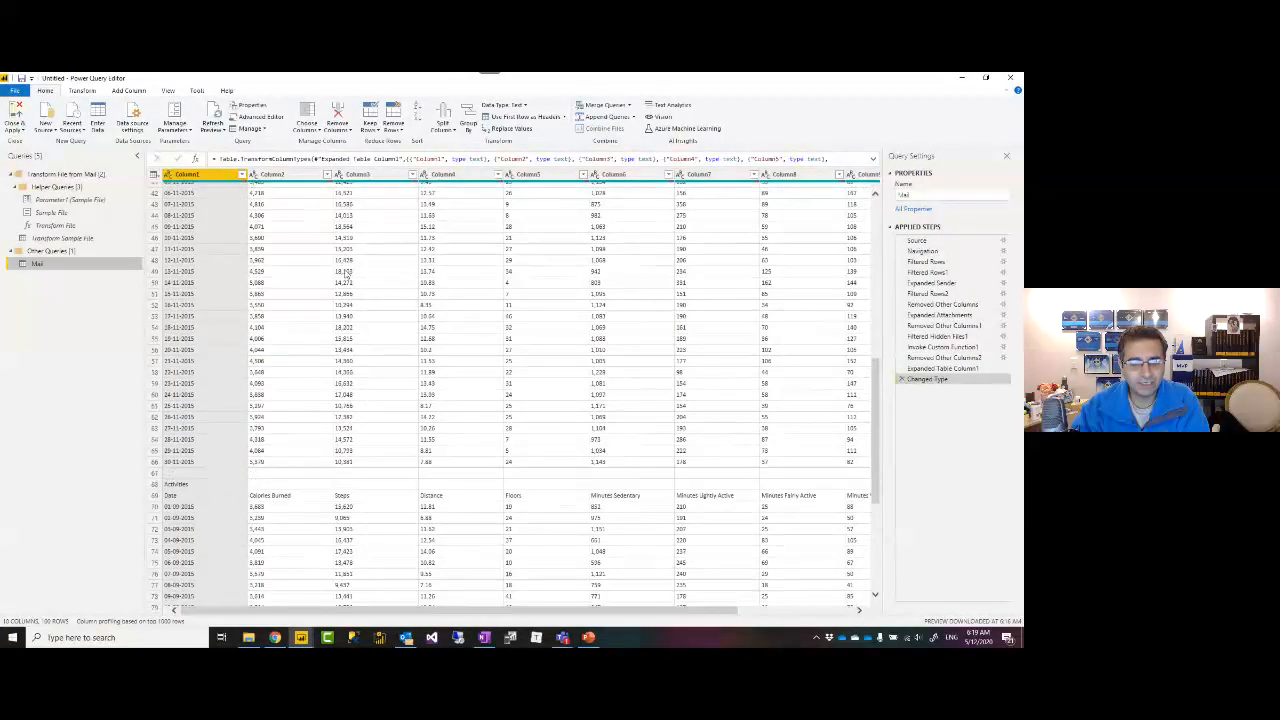
scroll(345, 270, "up", 10)
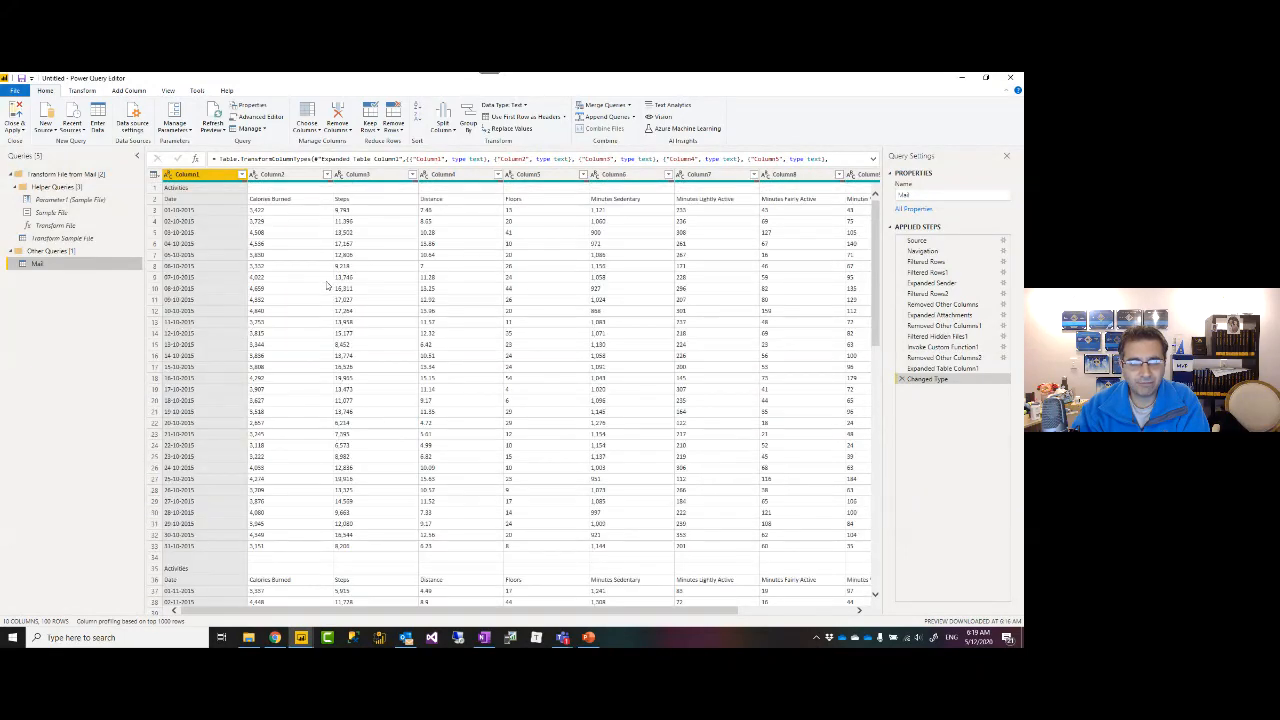
scroll(290, 275, "down", 10)
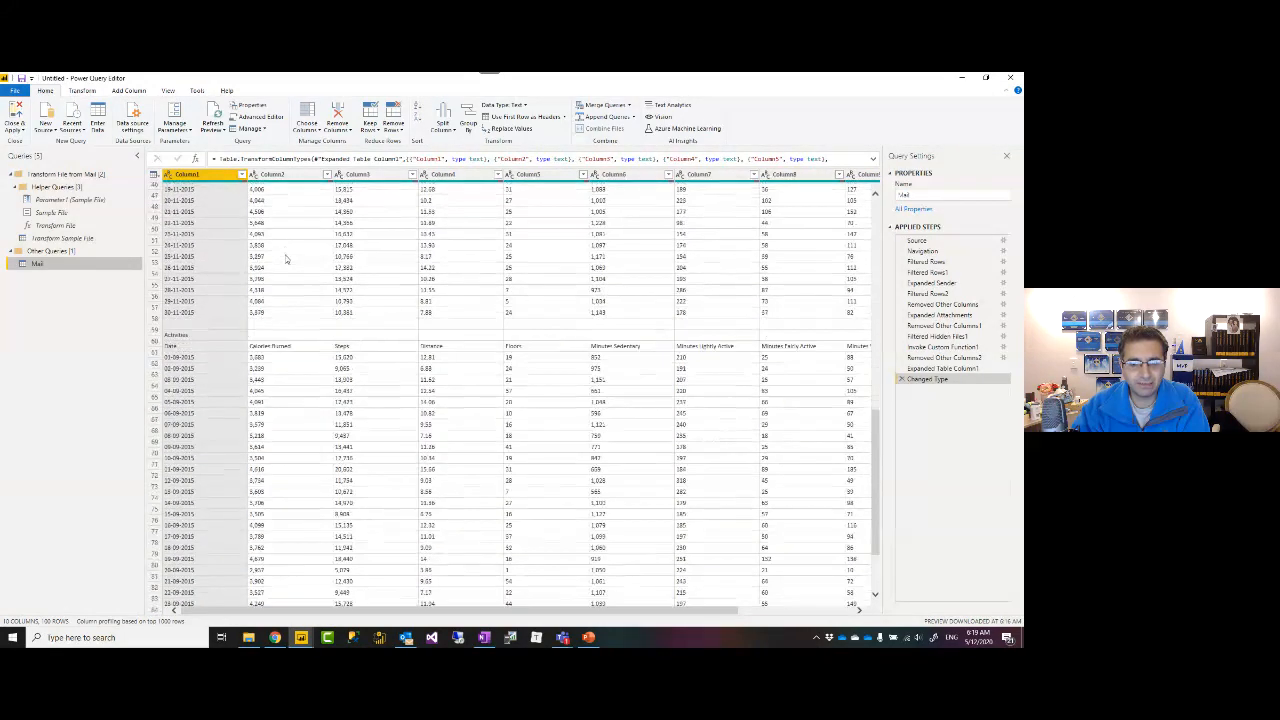
scroll(283, 292, "up", 10)
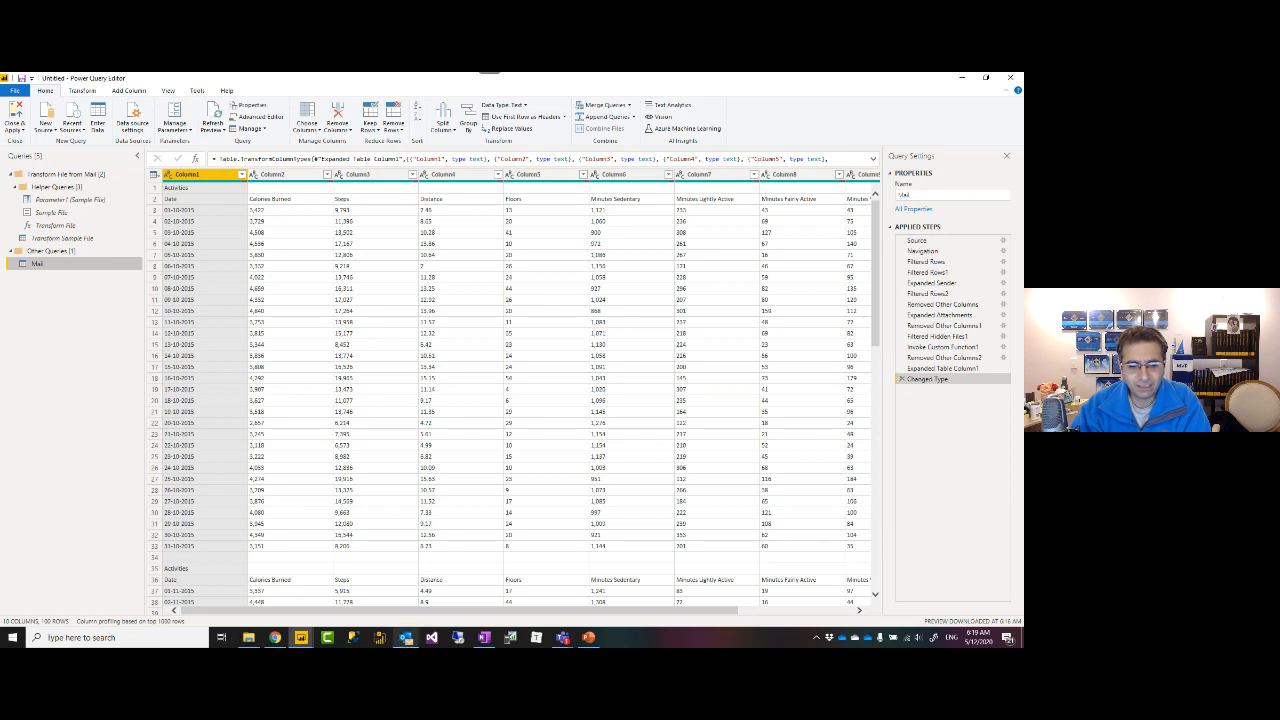
mouse_move(406, 637)
left_click(406, 592)
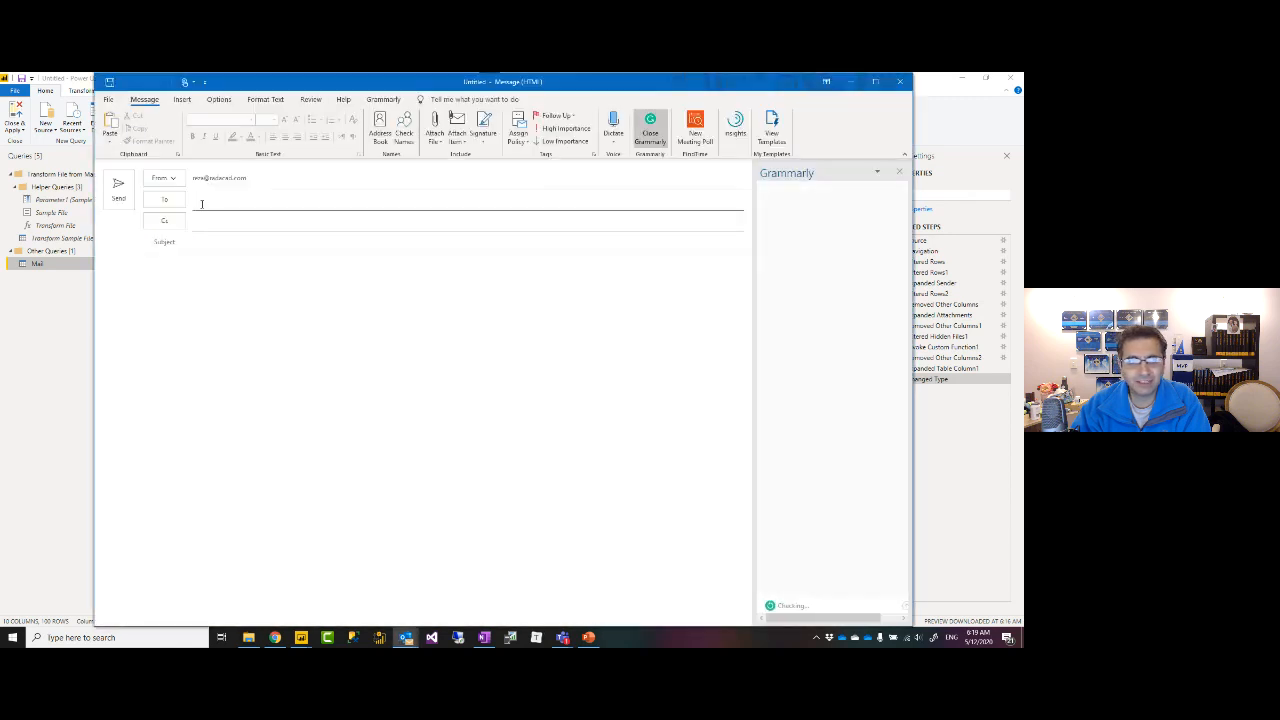
Enter the subject 'sample CSV files for Power Query Session' and the contact as recipient.
left_click(223, 249)
type("sample CSV files for Power Query Session")
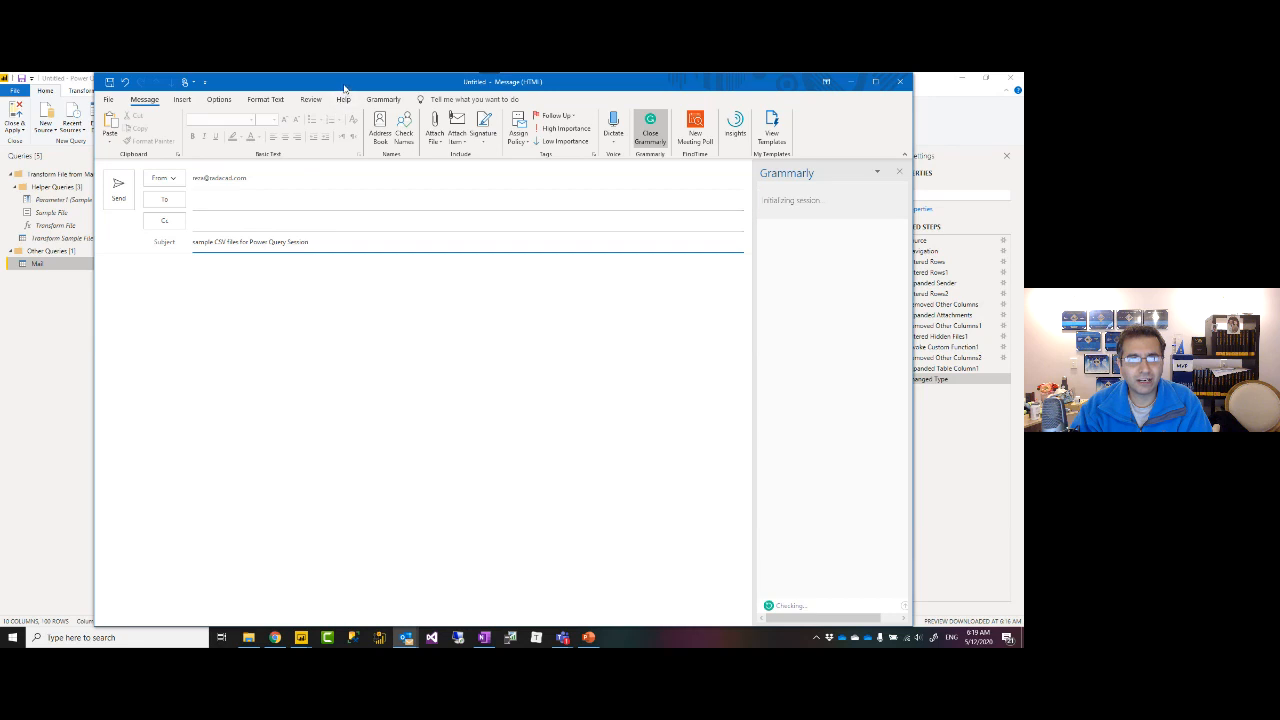
left_click_drag(343, 88, 421, 192)
left_click(289, 406)
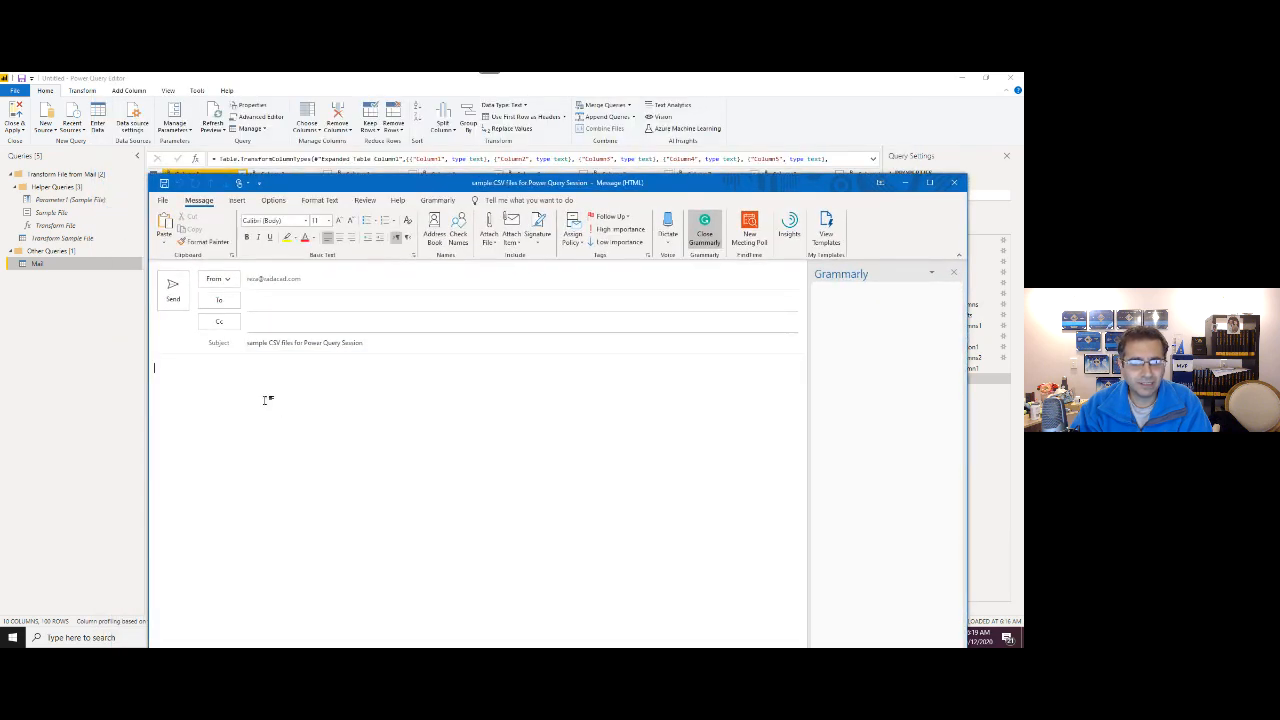
left_click(284, 299)
type("dem")
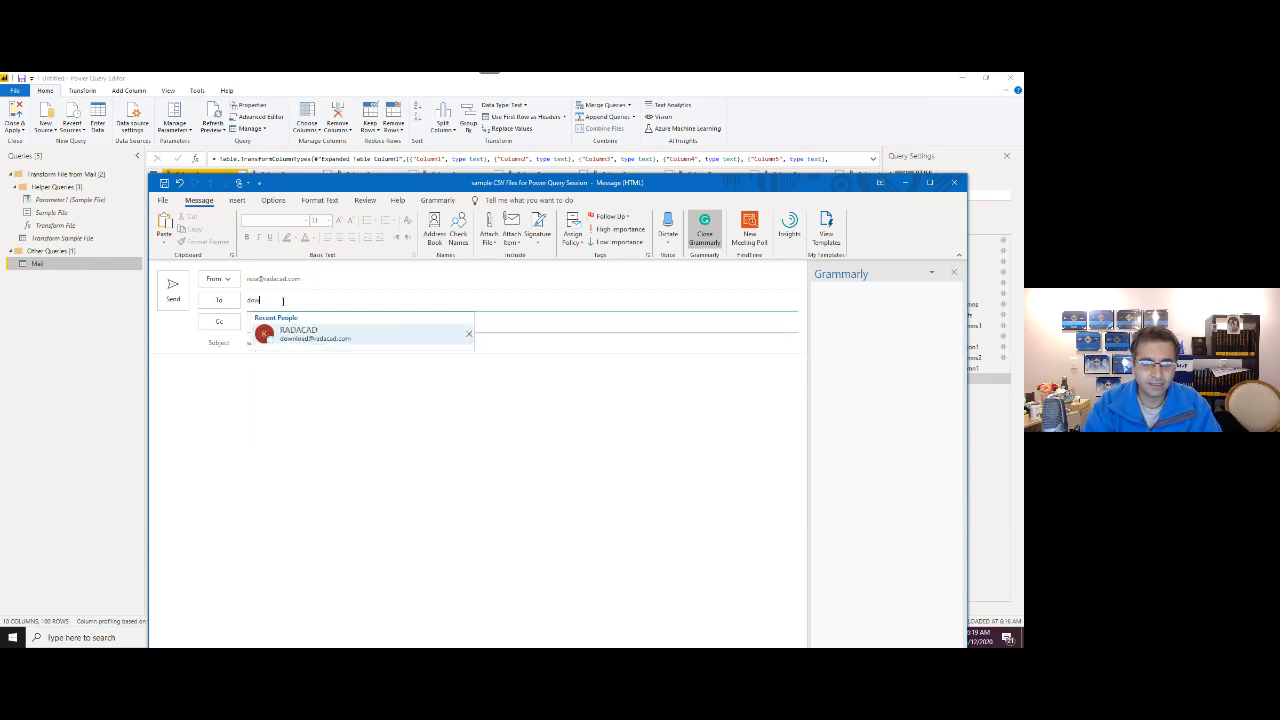
key("Return")
Attach two Fitbit CSV exports, insert the signature, and send the email.
left_click(402, 401)
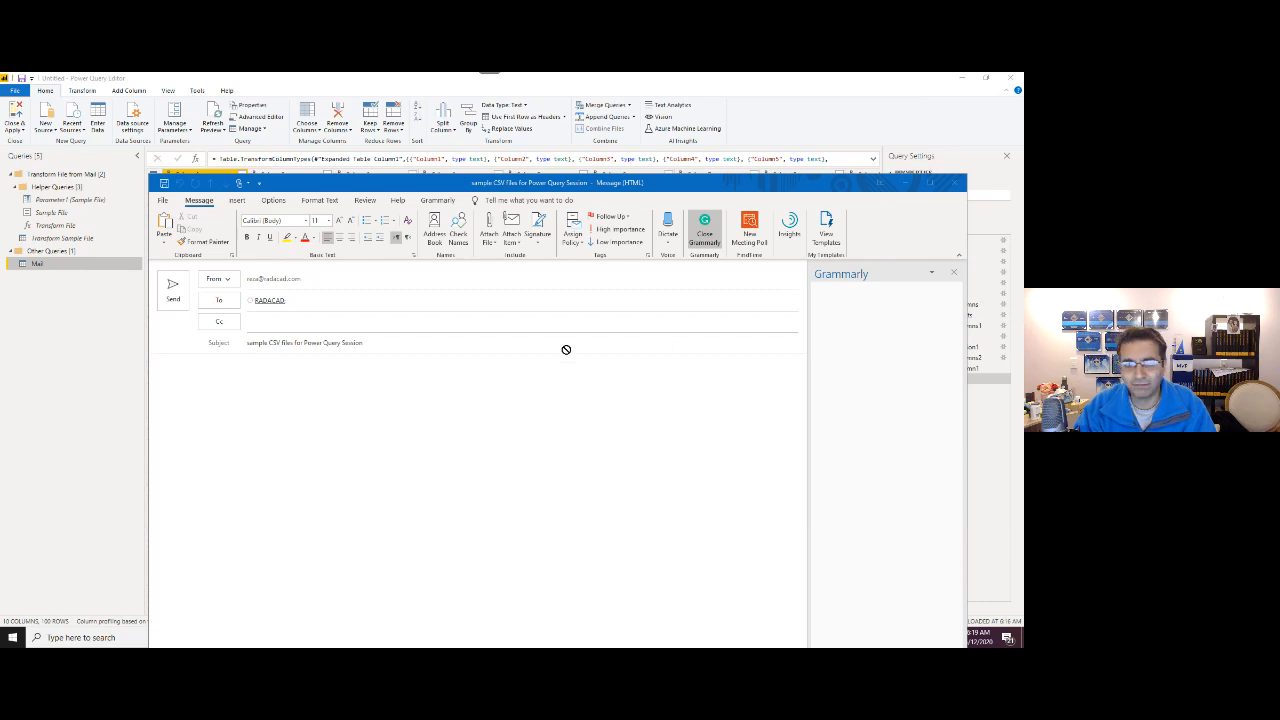
left_click_drag(566, 349, 352, 388)
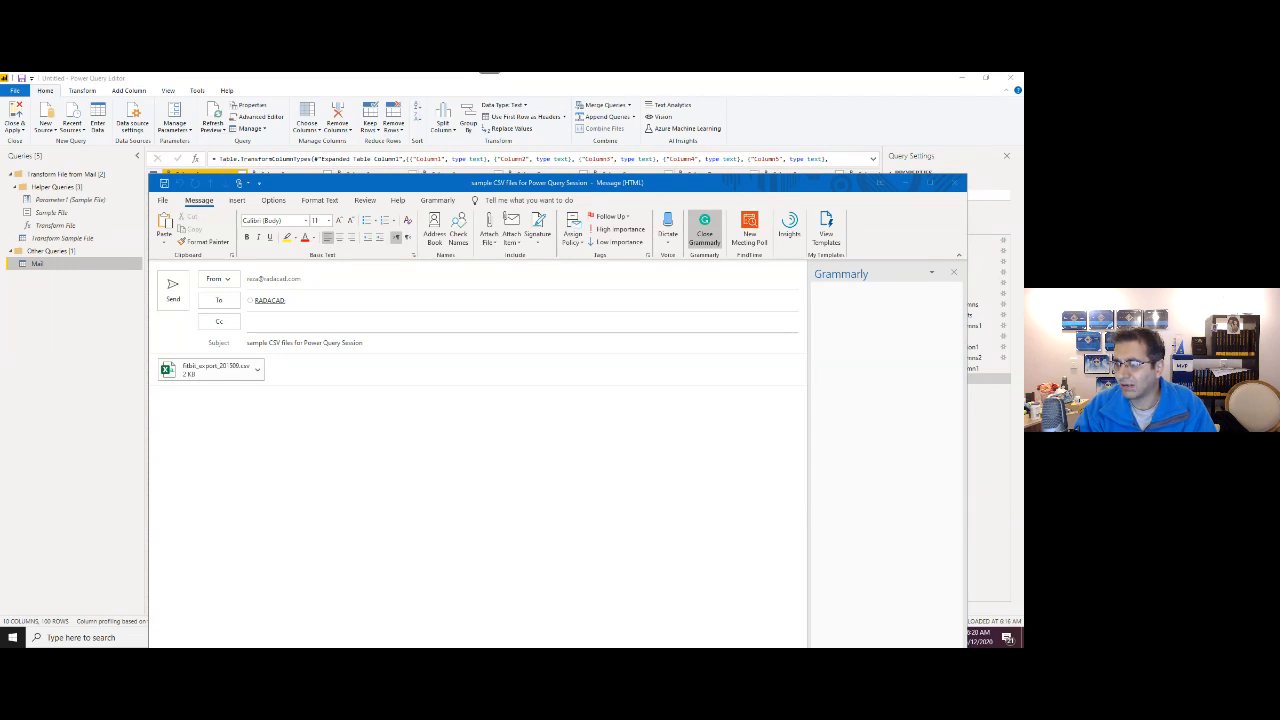
left_click_drag(1020, 340, 306, 431)
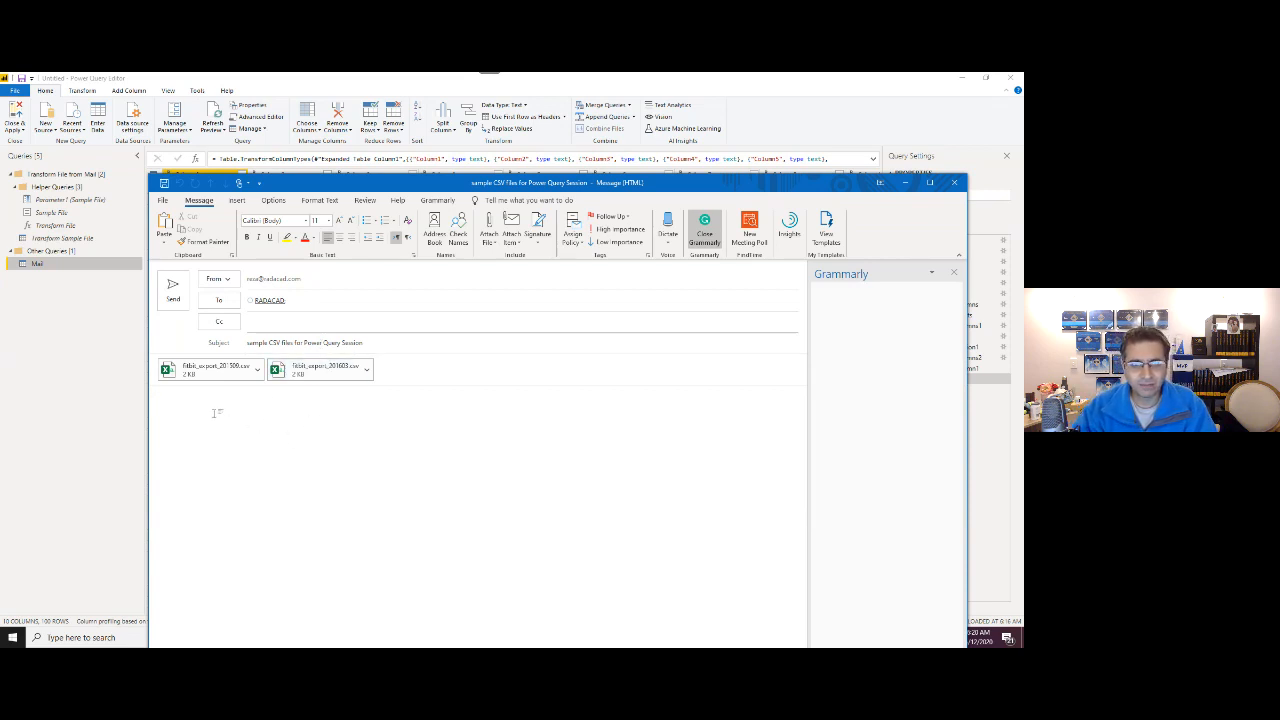
left_click(538, 238)
left_click(546, 258)
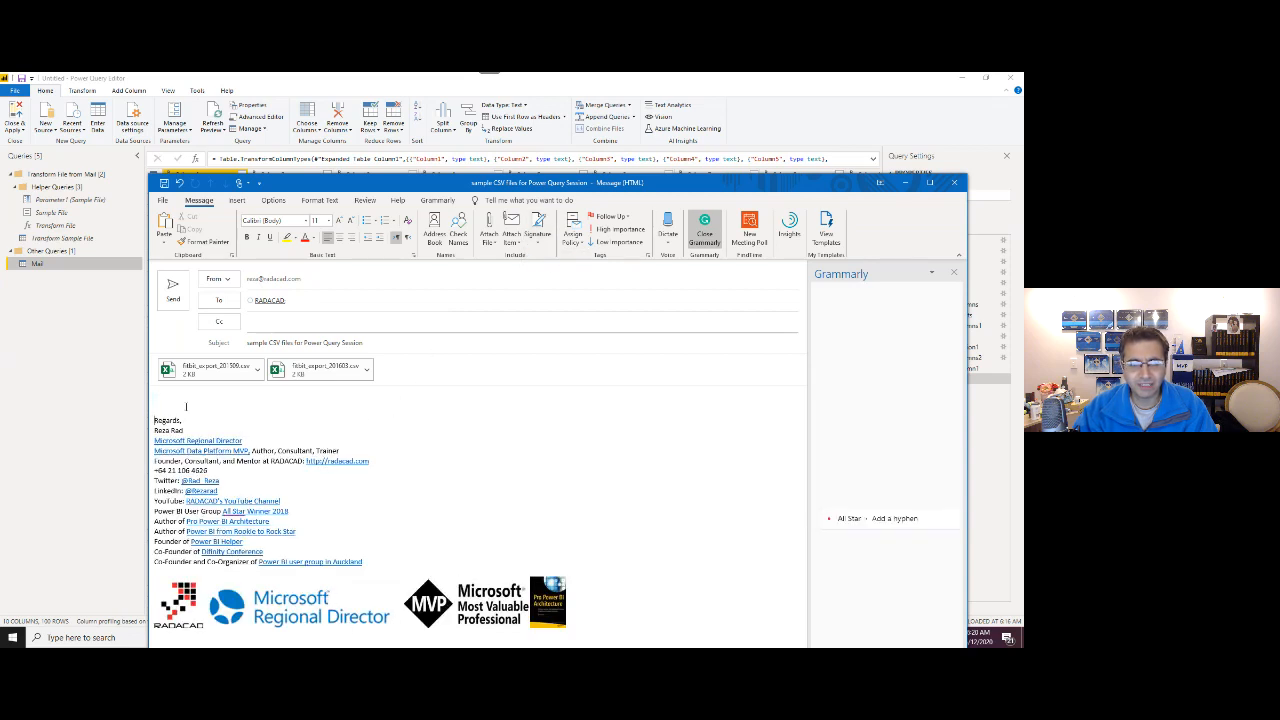
left_click(173, 290)
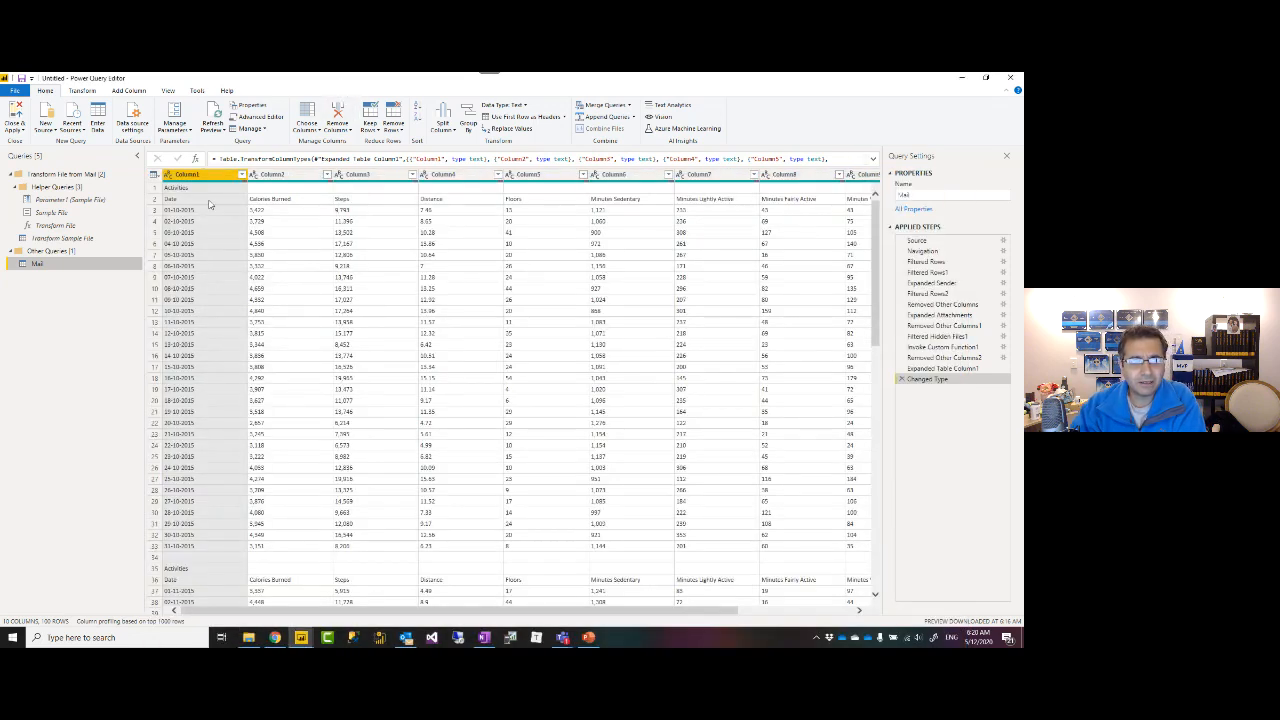
Refresh the Mail preview and scroll through the nine attachments, spotting garbled image rows.
left_click(213, 115)
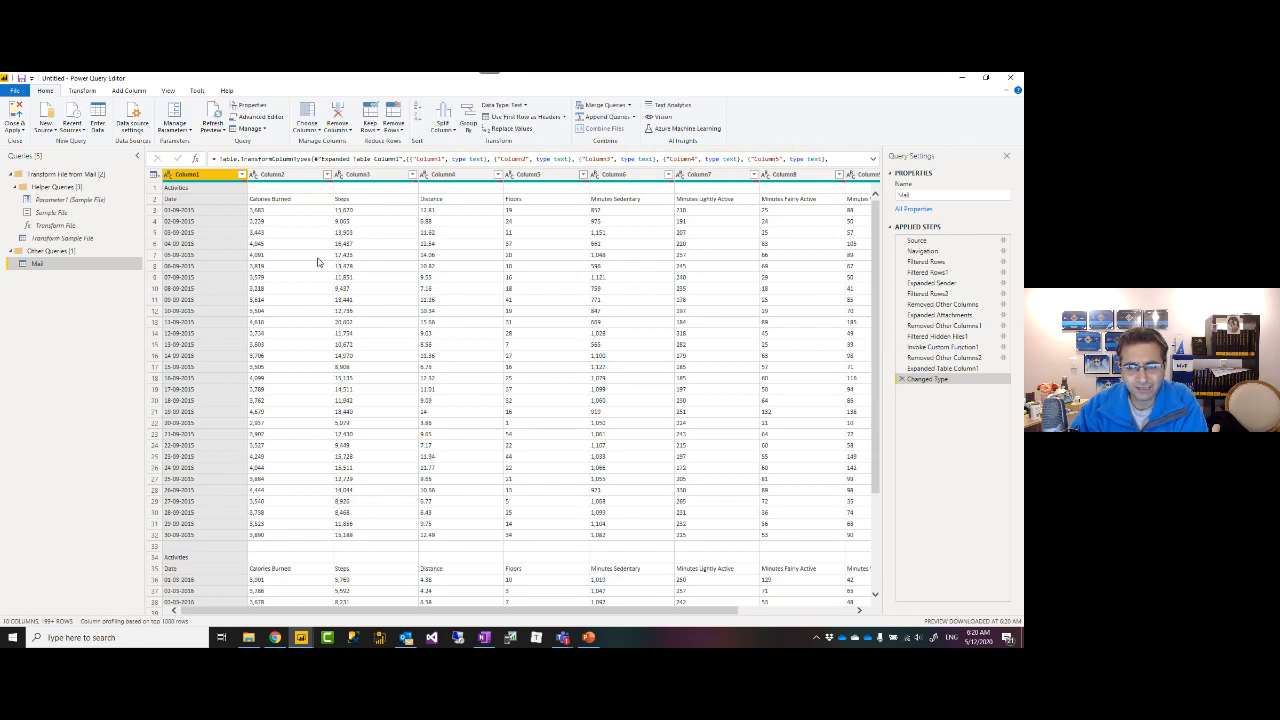
scroll(318, 262, "down", 15)
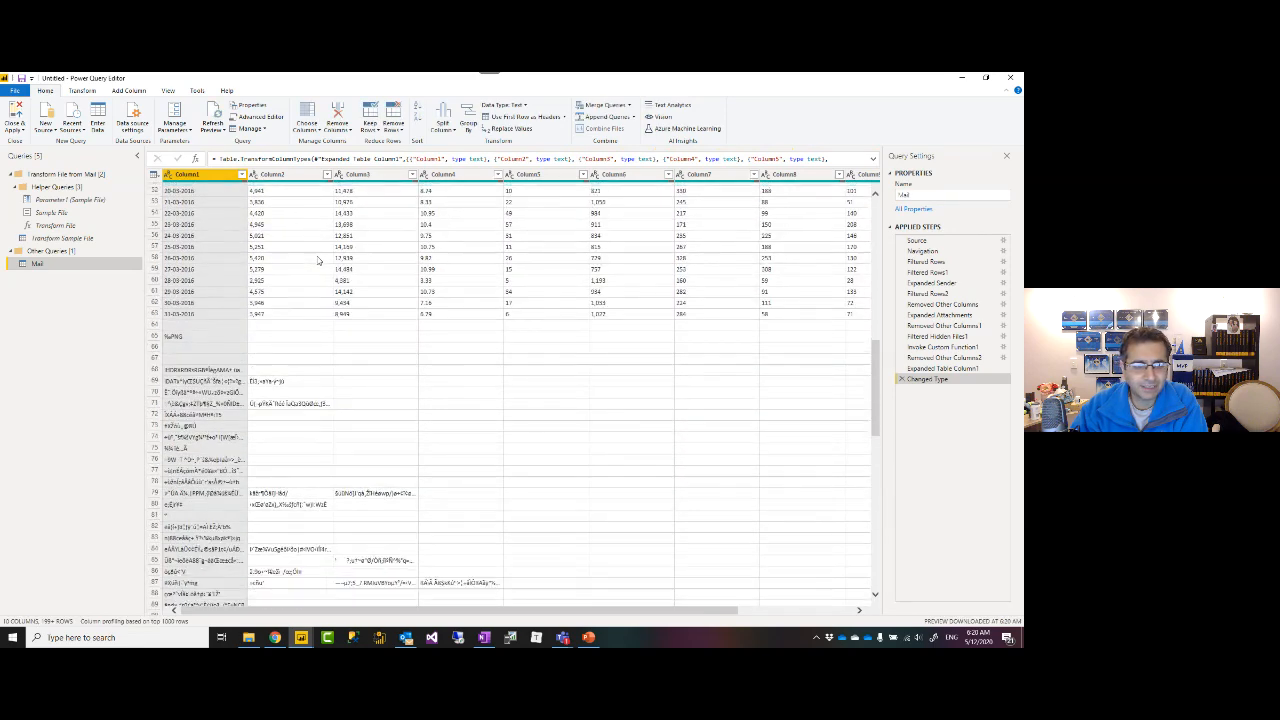
scroll(318, 262, "down", 5)
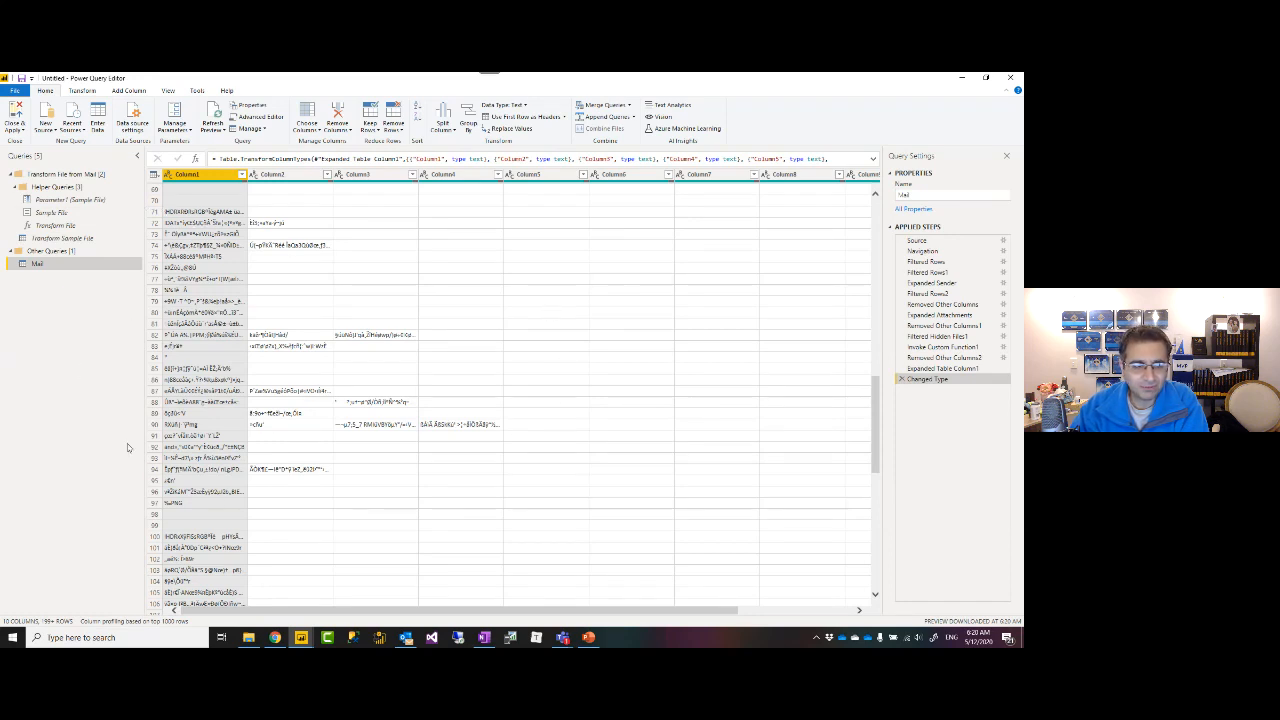
scroll(209, 446, "up", 15)
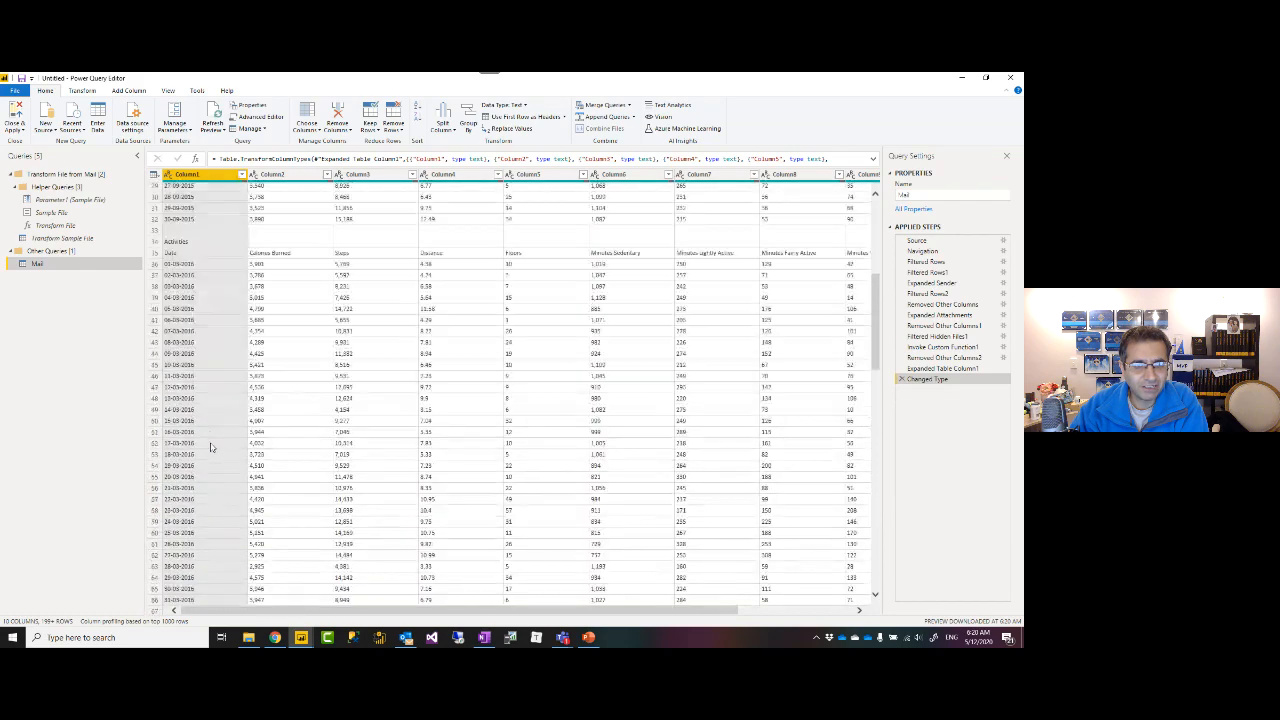
scroll(209, 446, "down", 15)
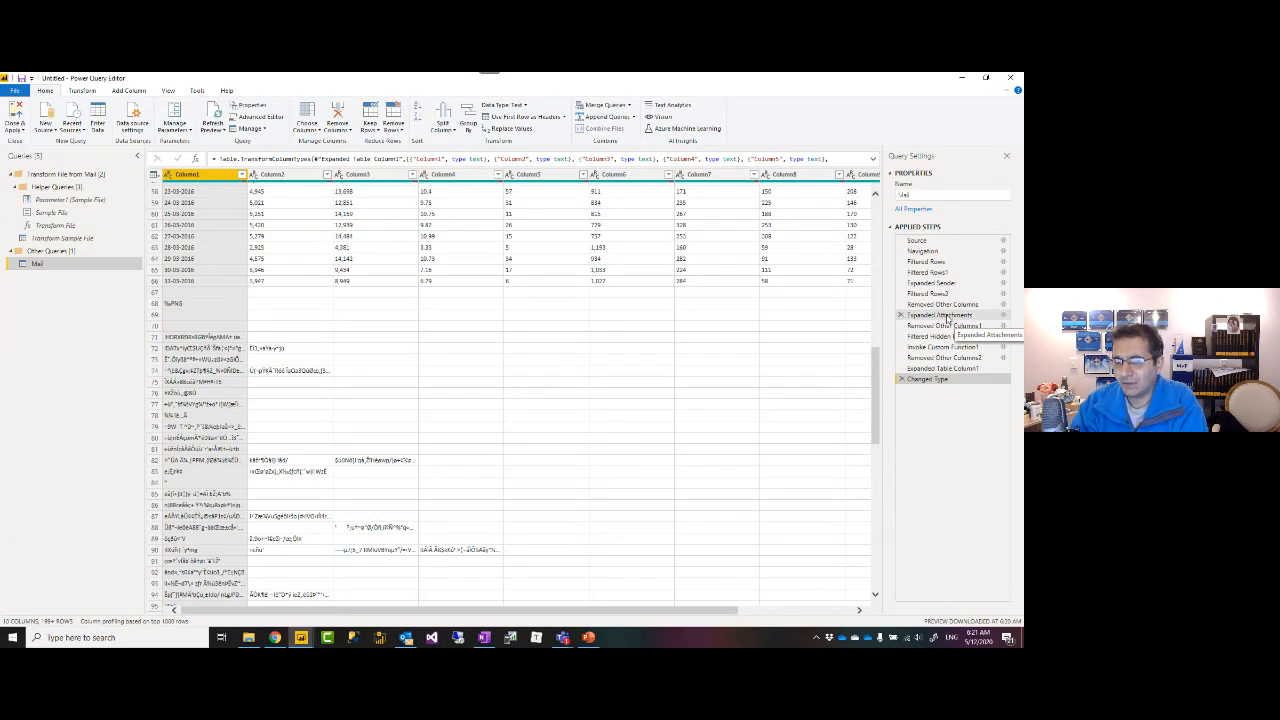
left_click(945, 315)
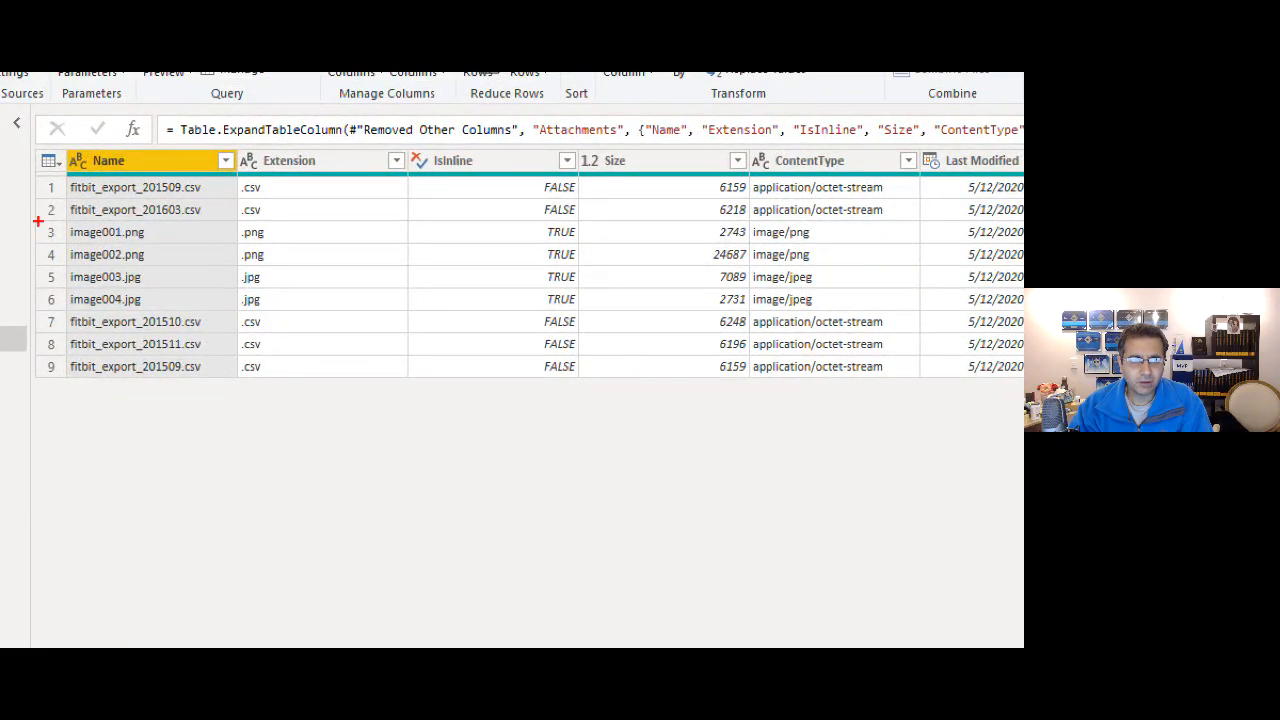
Filter the Extension column to .csv only, leaving five fitbit CSV attachment rows.
left_click_drag(27, 222, 378, 308)
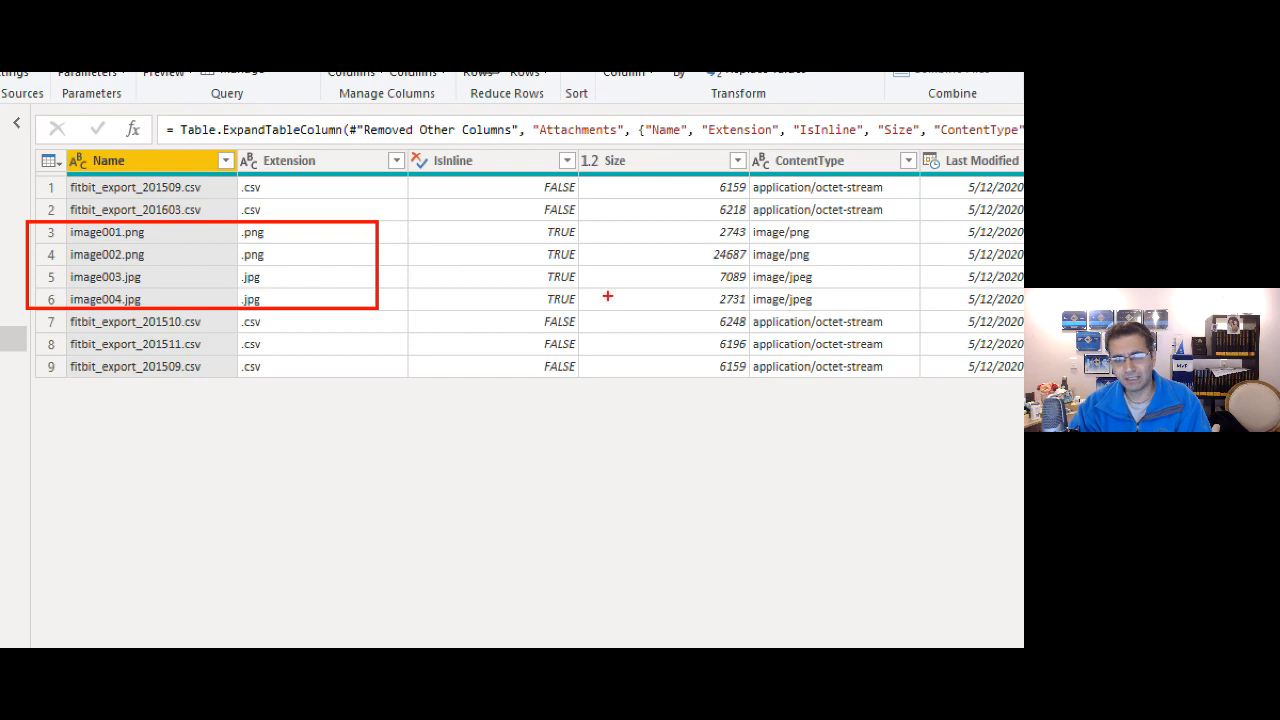
key("Escape")
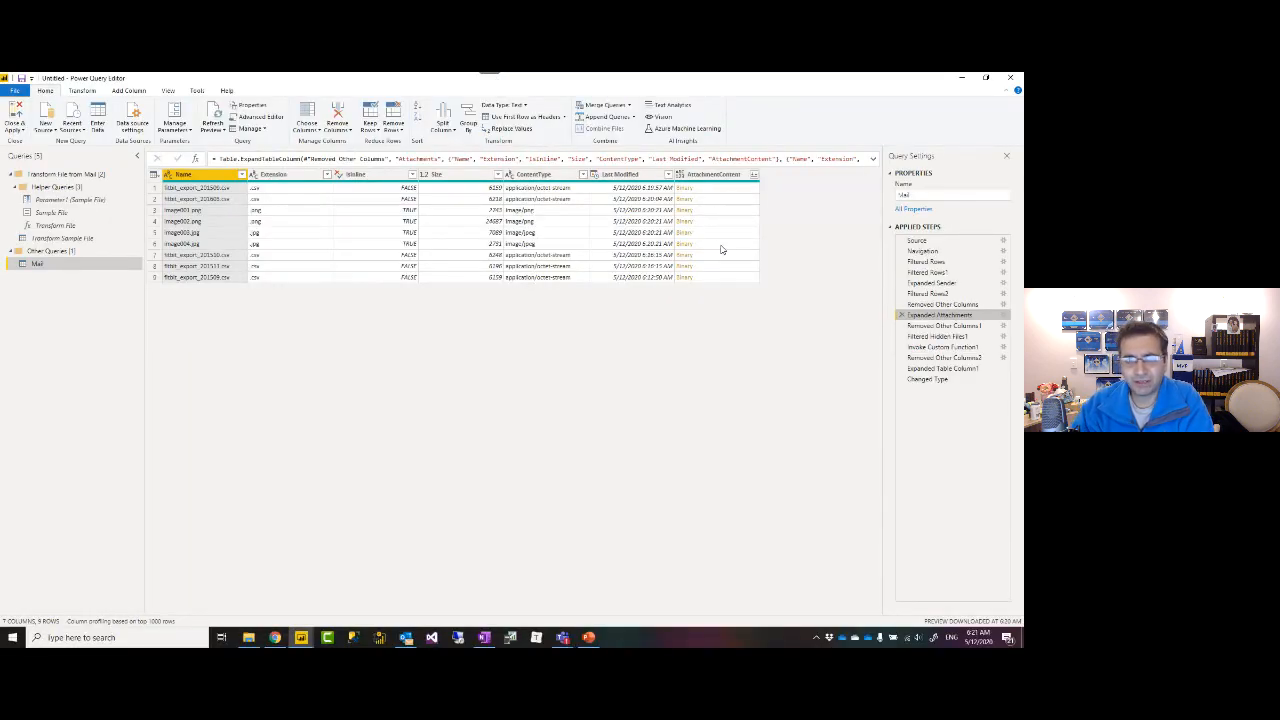
left_click(327, 175)
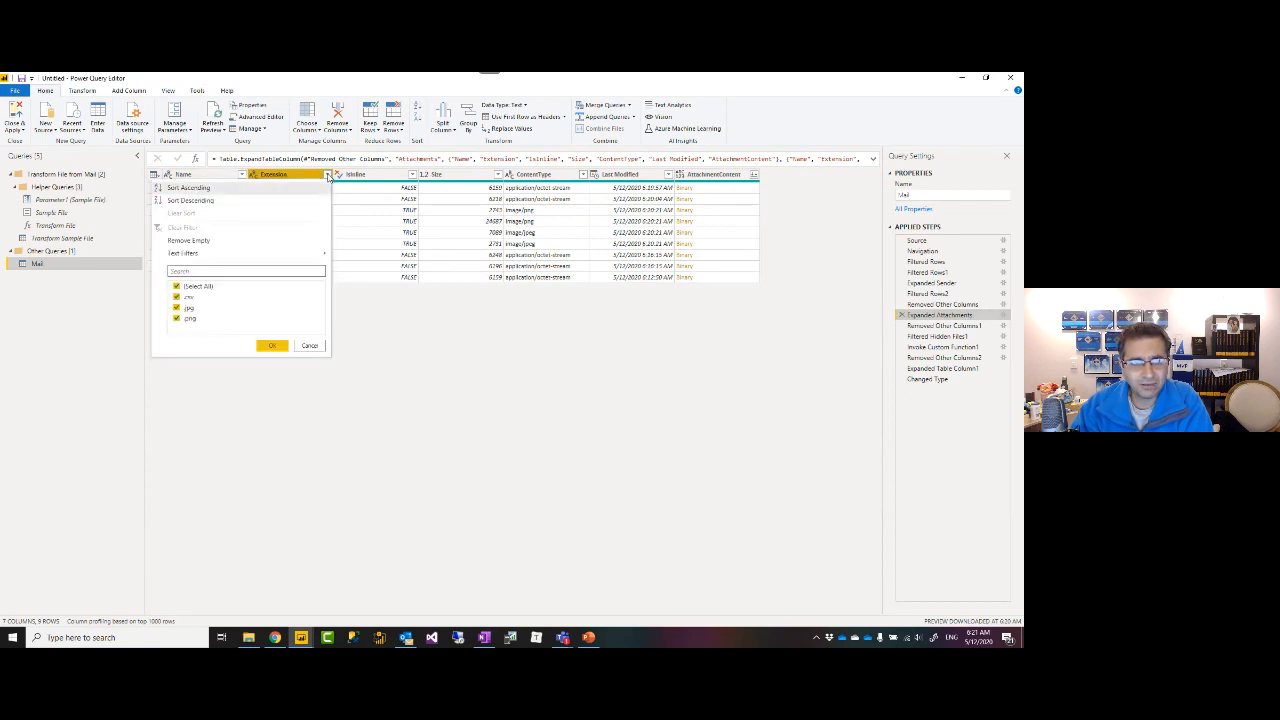
left_click(176, 286)
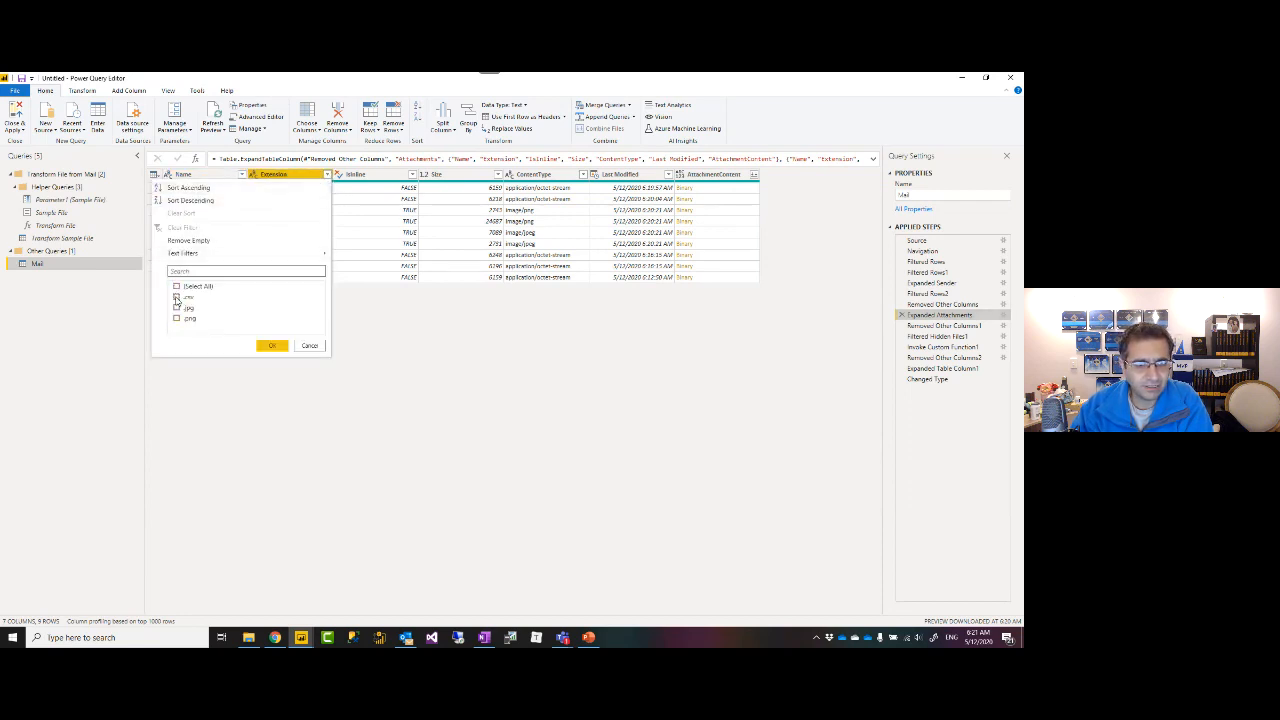
left_click(176, 297)
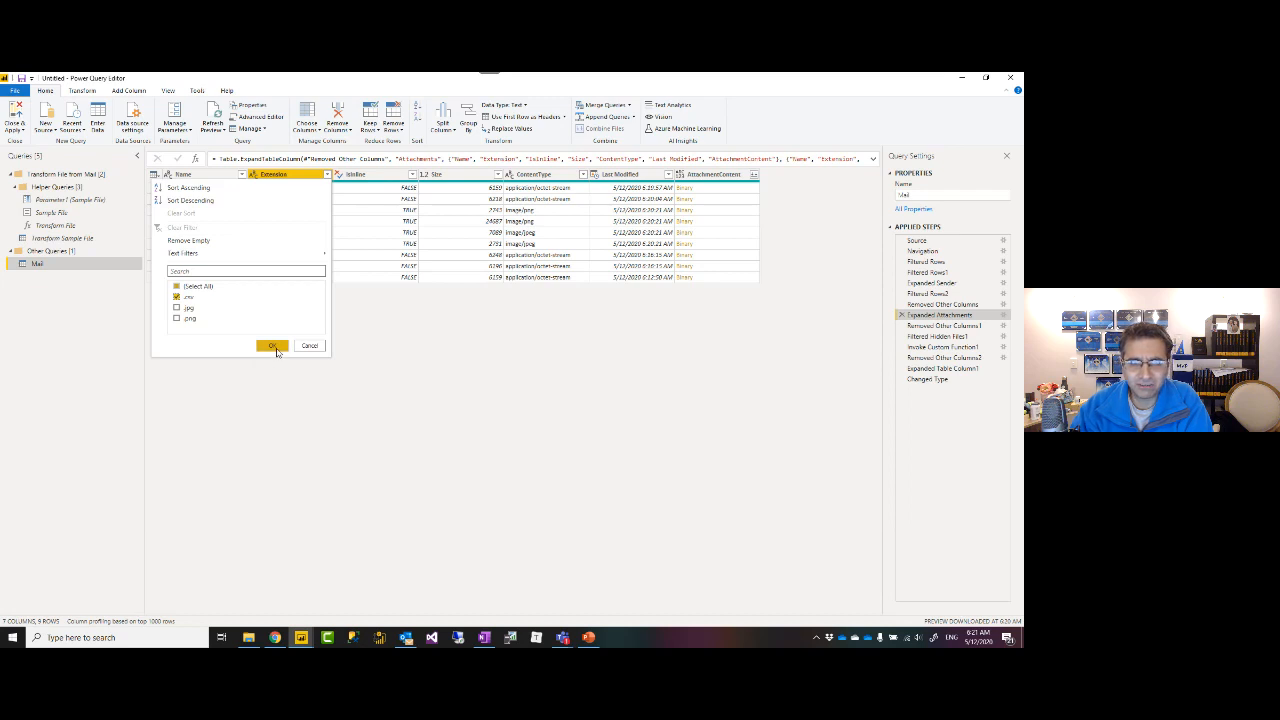
left_click(272, 346)
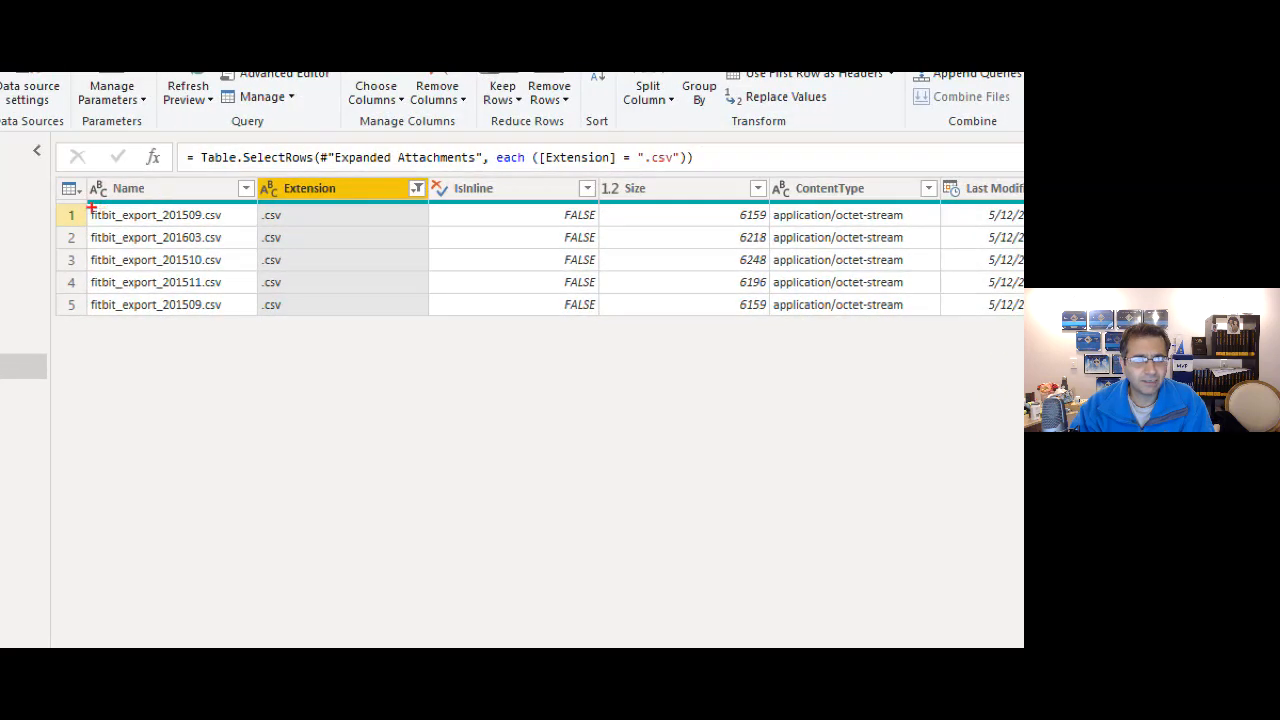
left_click_drag(79, 203, 255, 227)
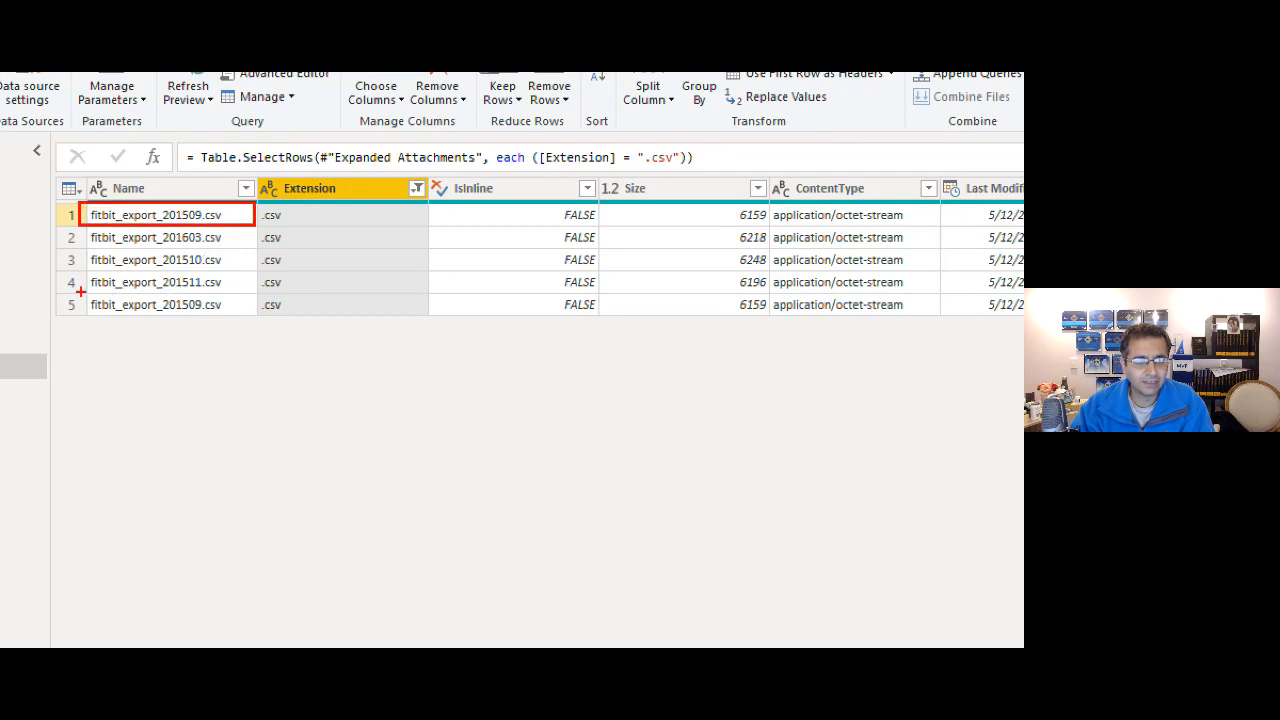
left_click_drag(80, 291, 257, 316)
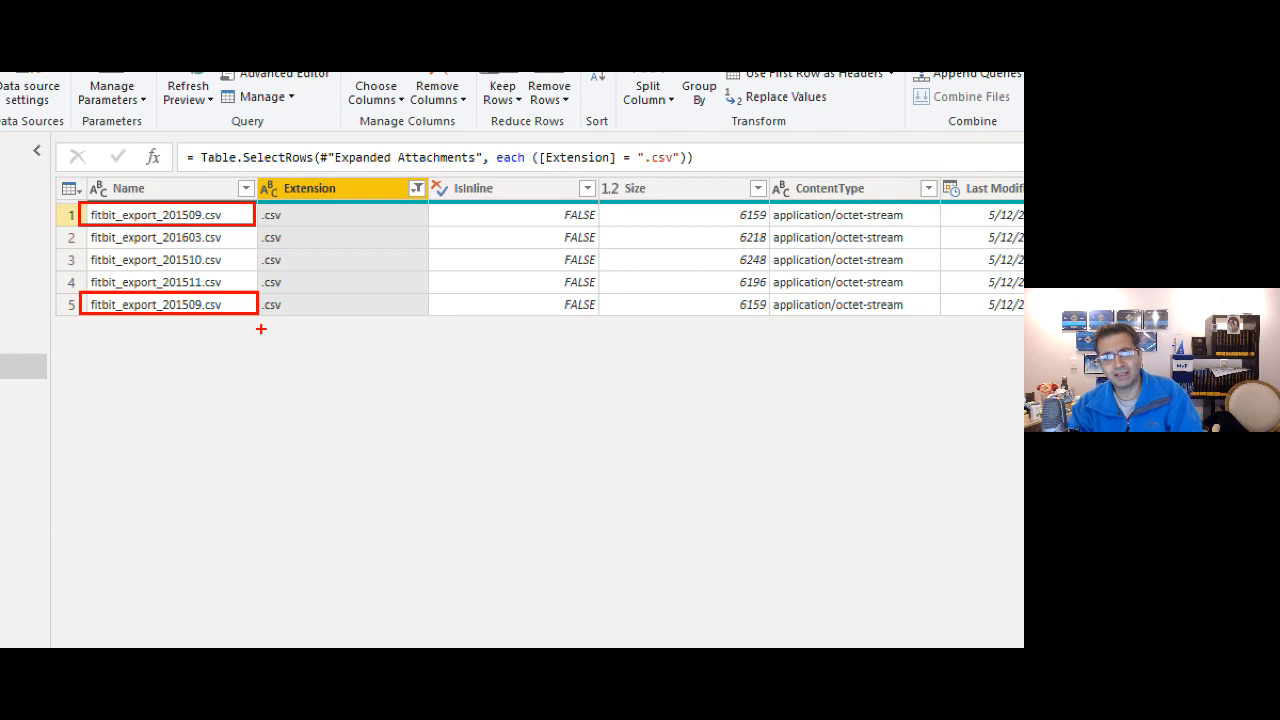
left_click(216, 192)
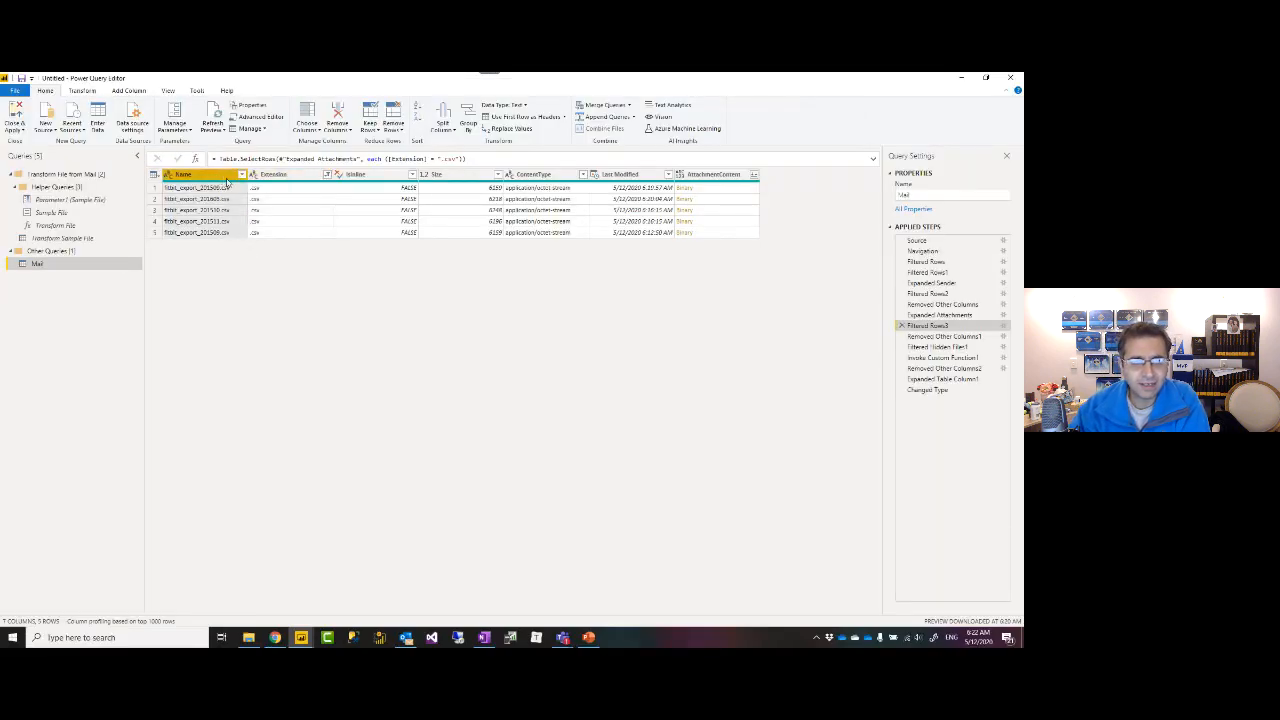
Sort the Mail attachments by Last Modified in descending order, newest first.
left_click(402, 132)
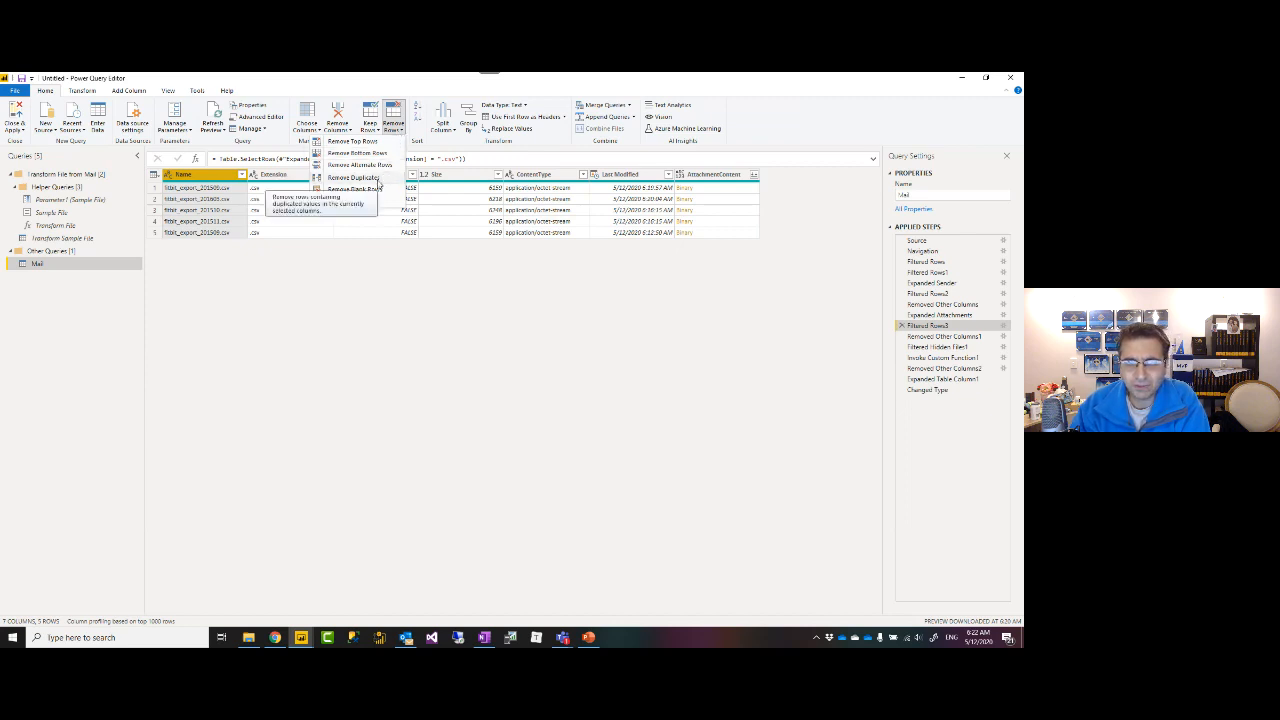
left_click(339, 264)
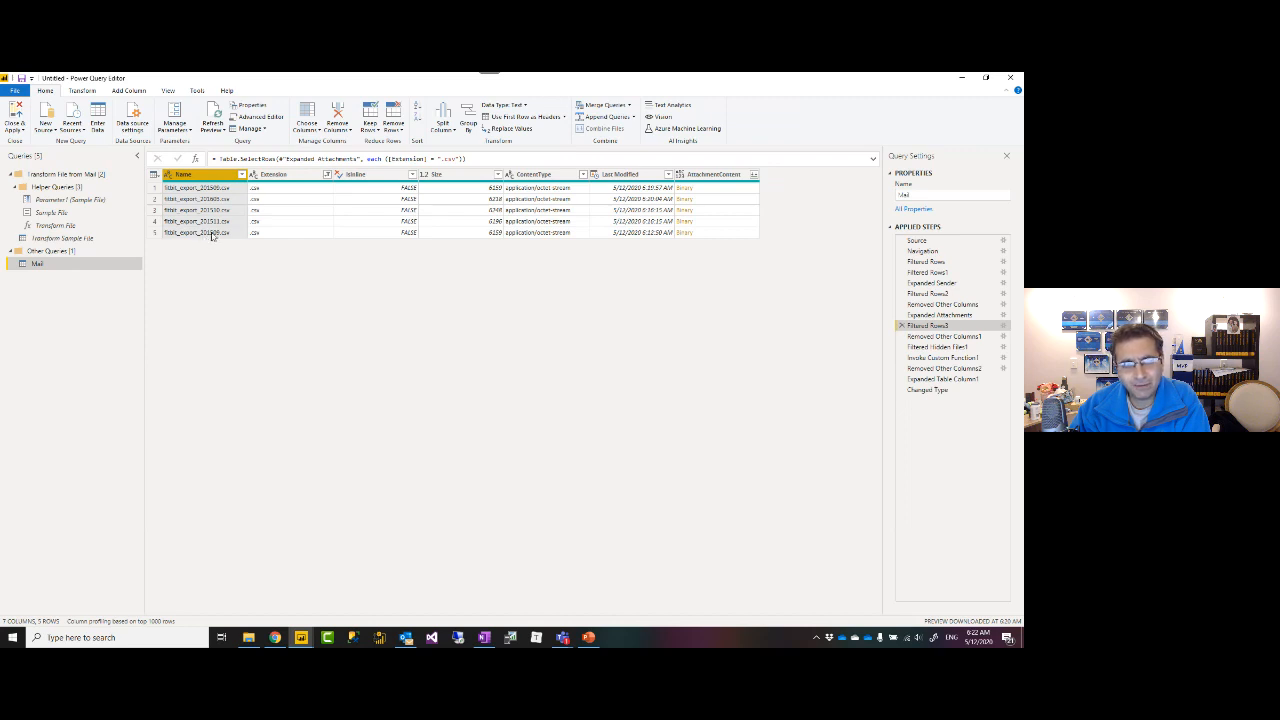
left_click(668, 175)
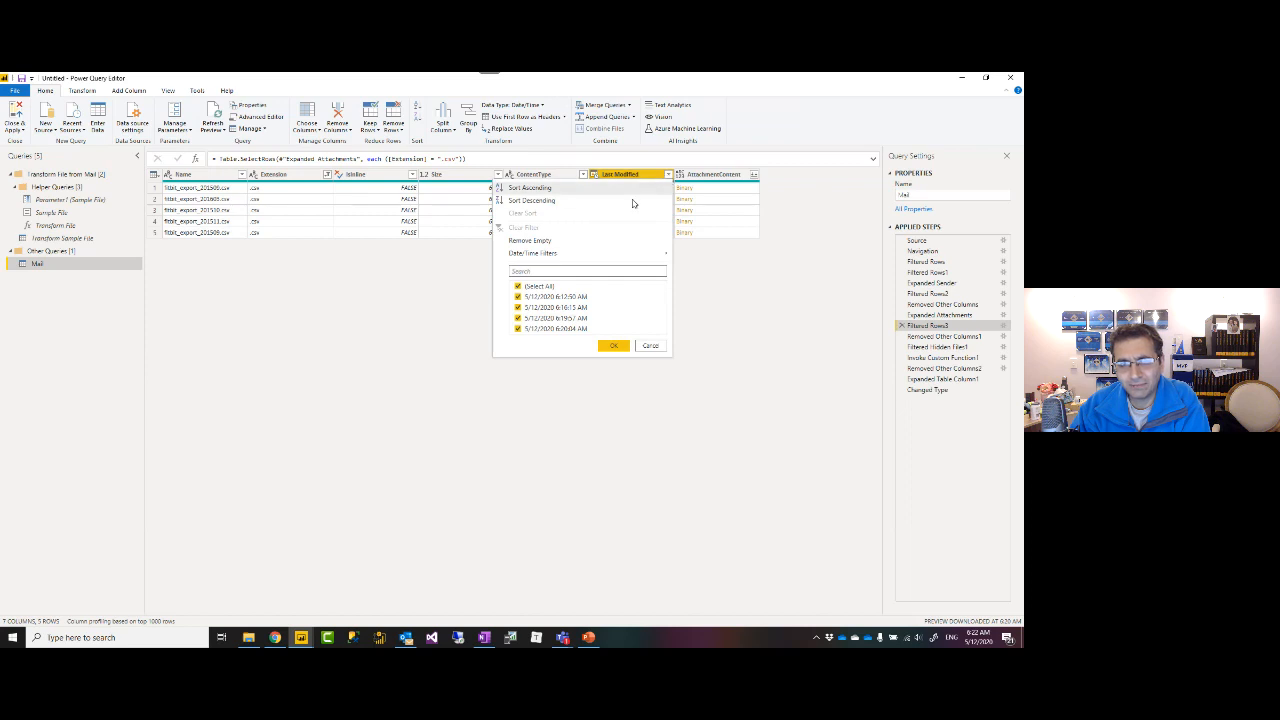
left_click(528, 201)
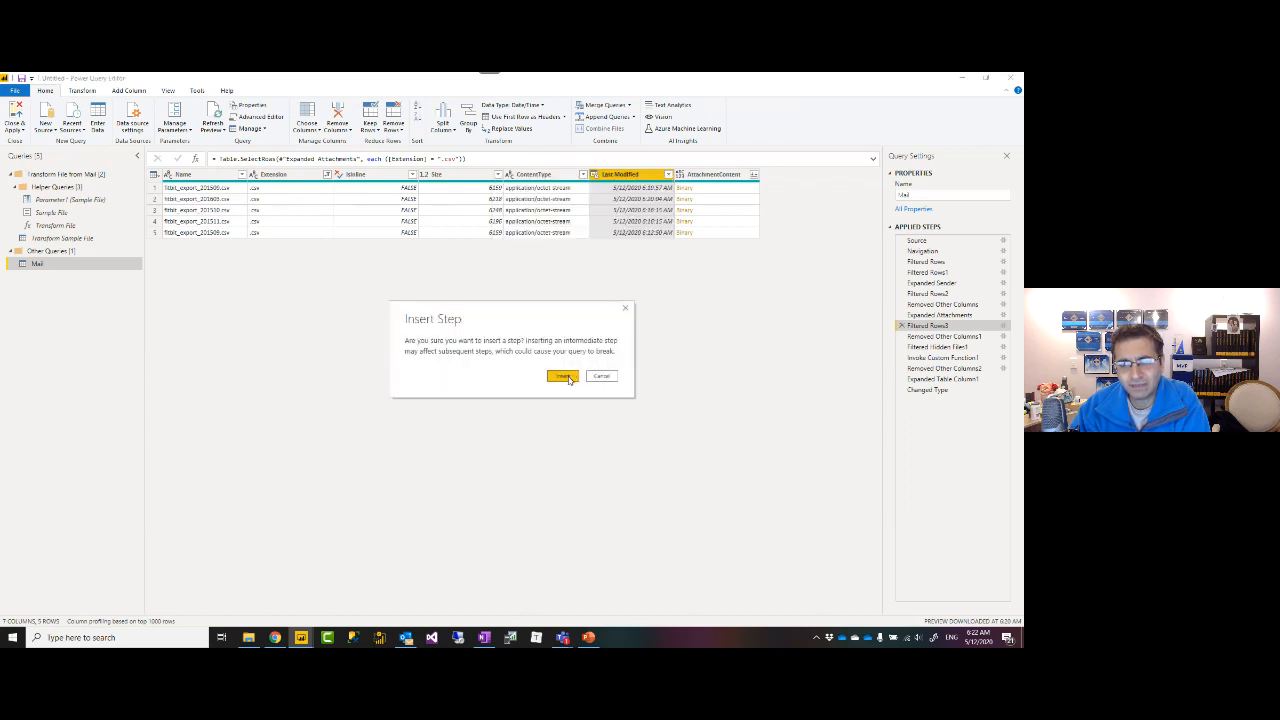
left_click(563, 377)
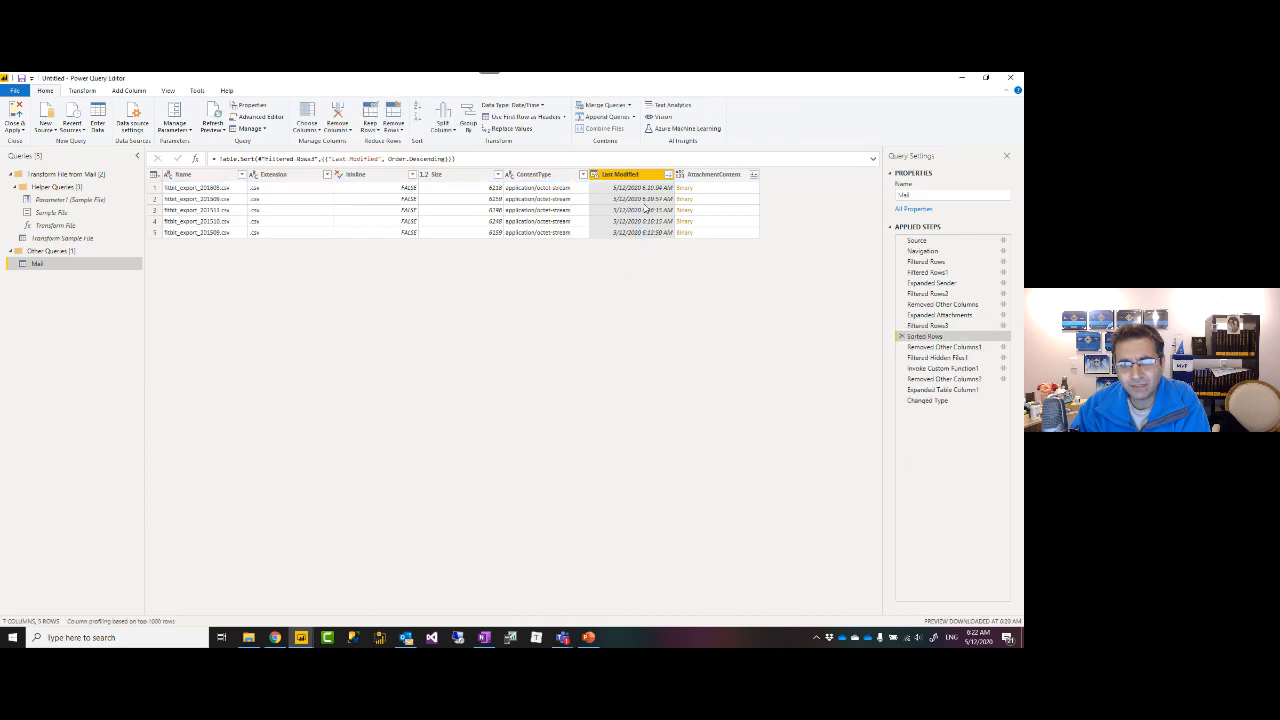
Remove duplicate rows by Name, leaving four unique attachments, and inspect row 2's record.
left_click(242, 176)
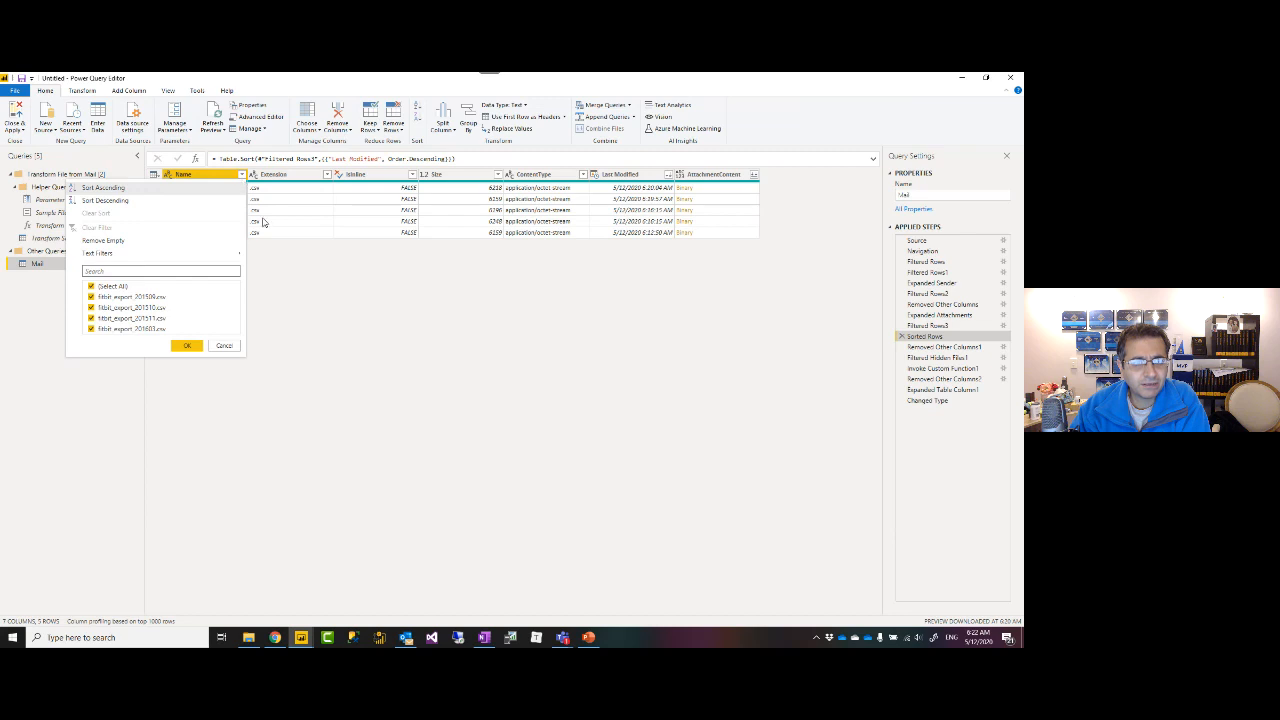
left_click(302, 272)
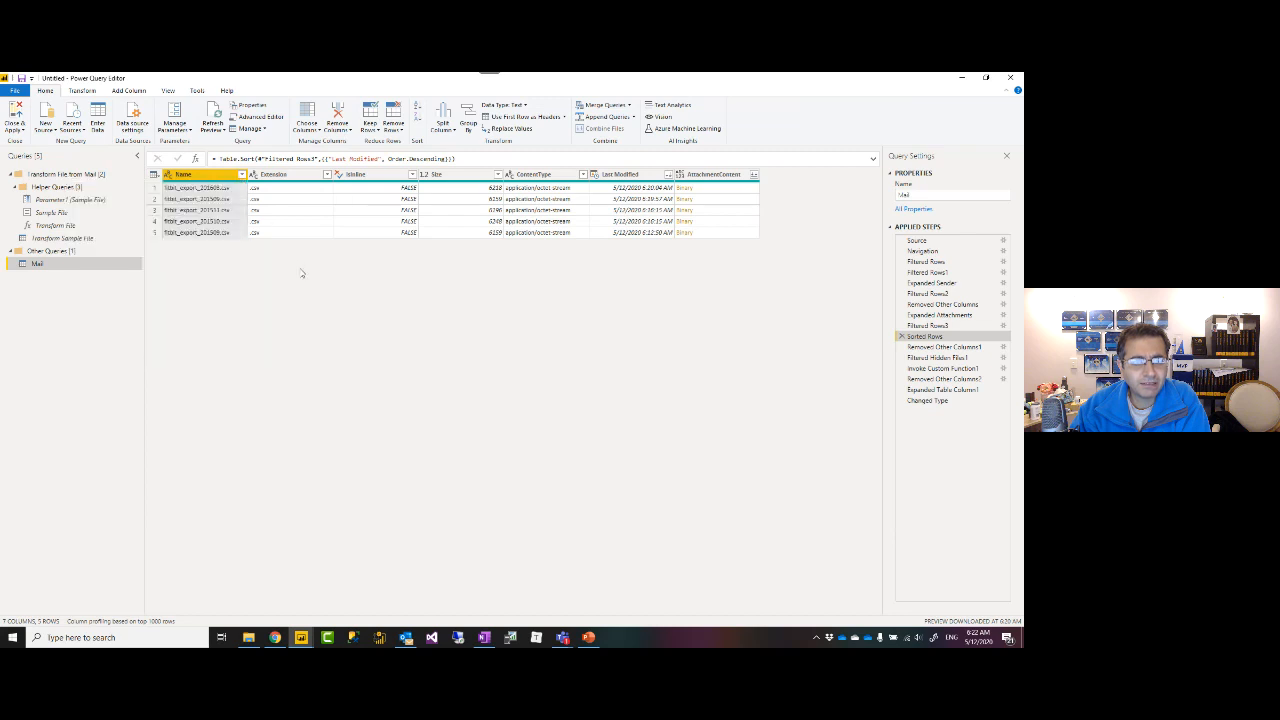
left_click(395, 127)
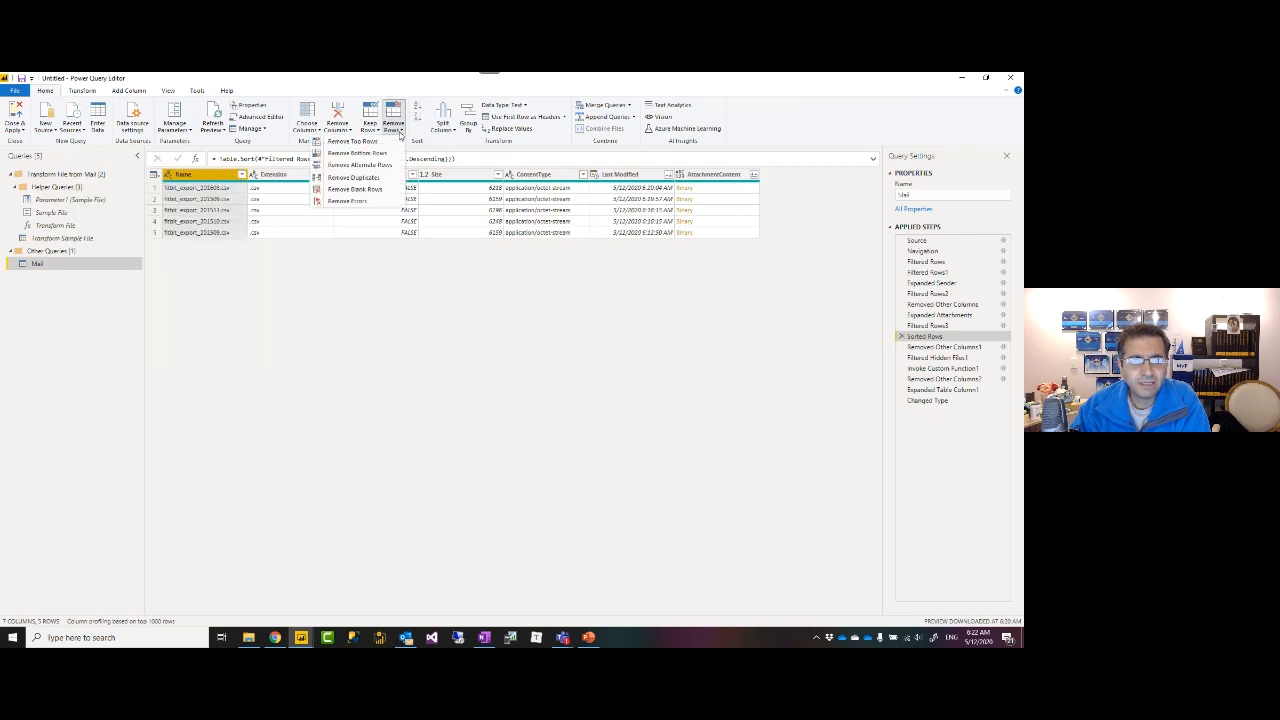
left_click(368, 181)
left_click(562, 377)
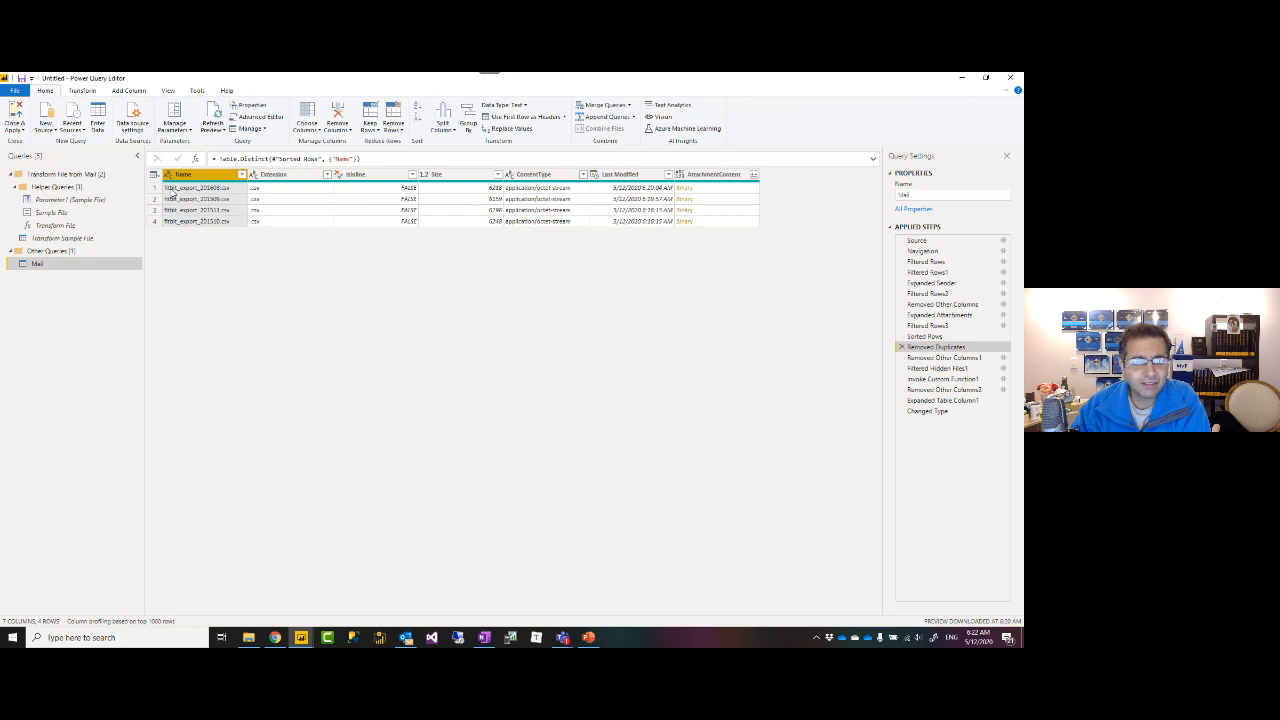
left_click(154, 199)
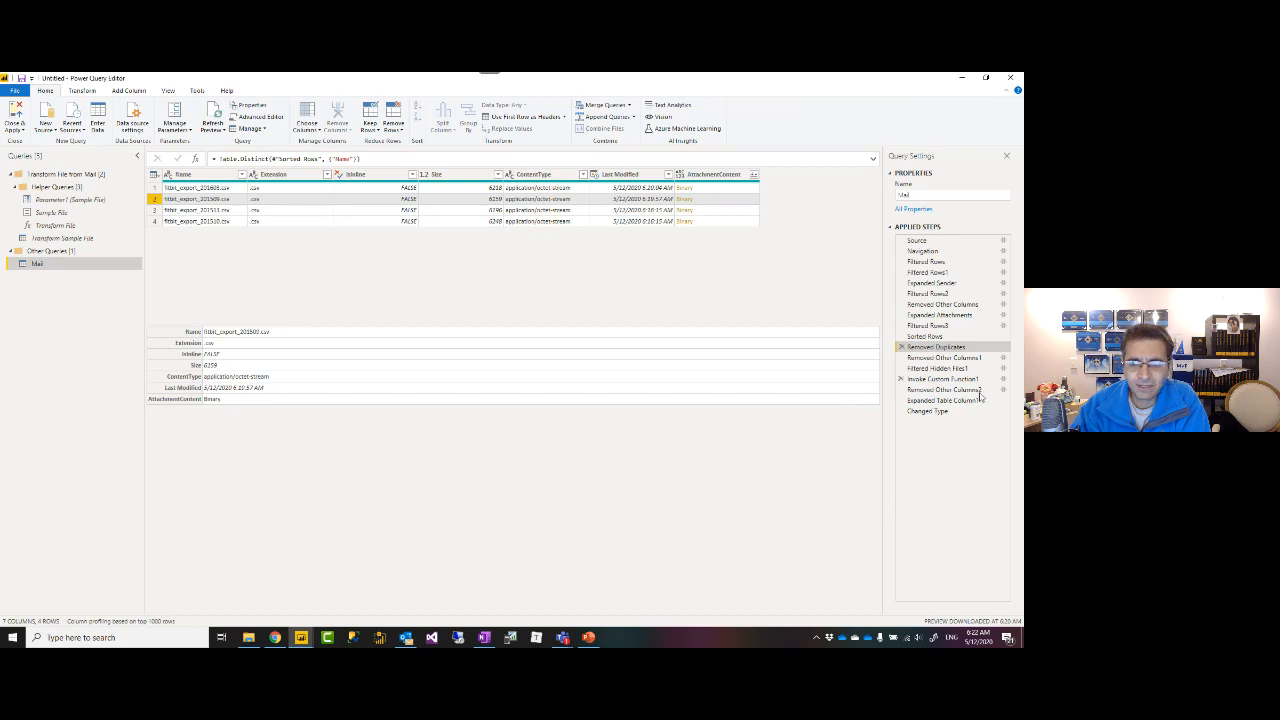
Select the Changed Type step and scroll through the combined Fitbit output.
left_click(934, 413)
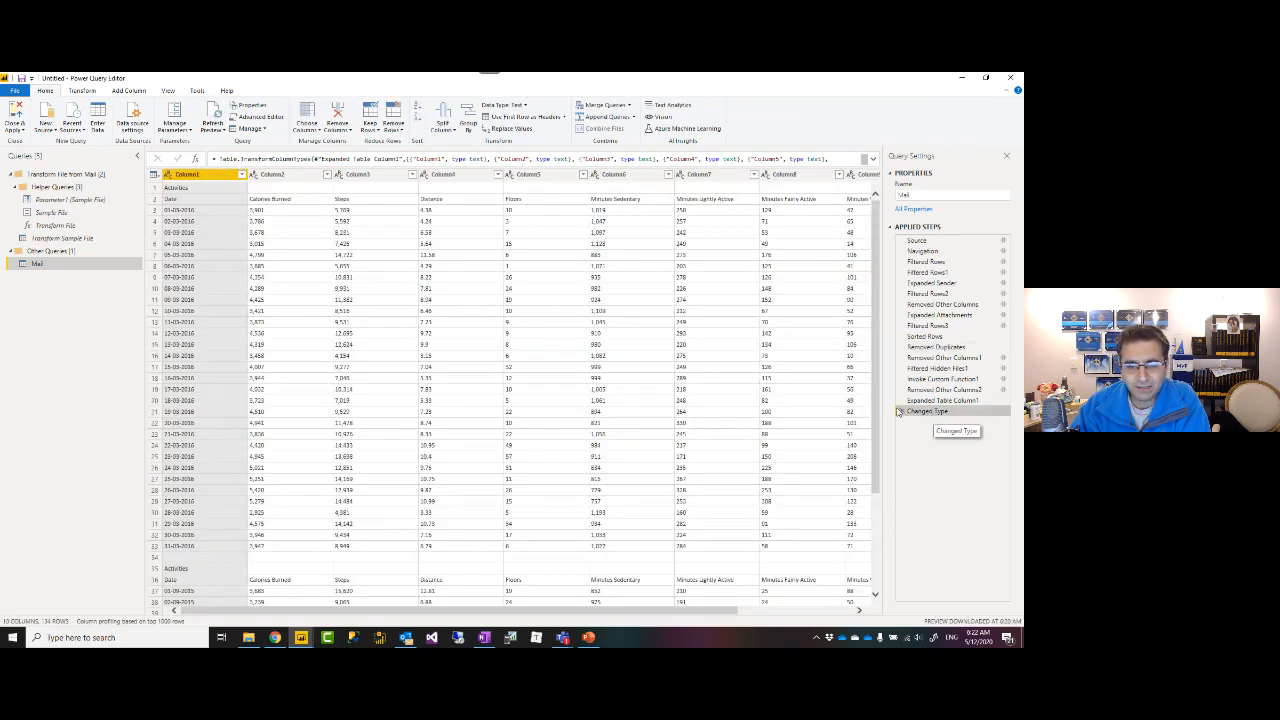
scroll(359, 426, "down", 20)
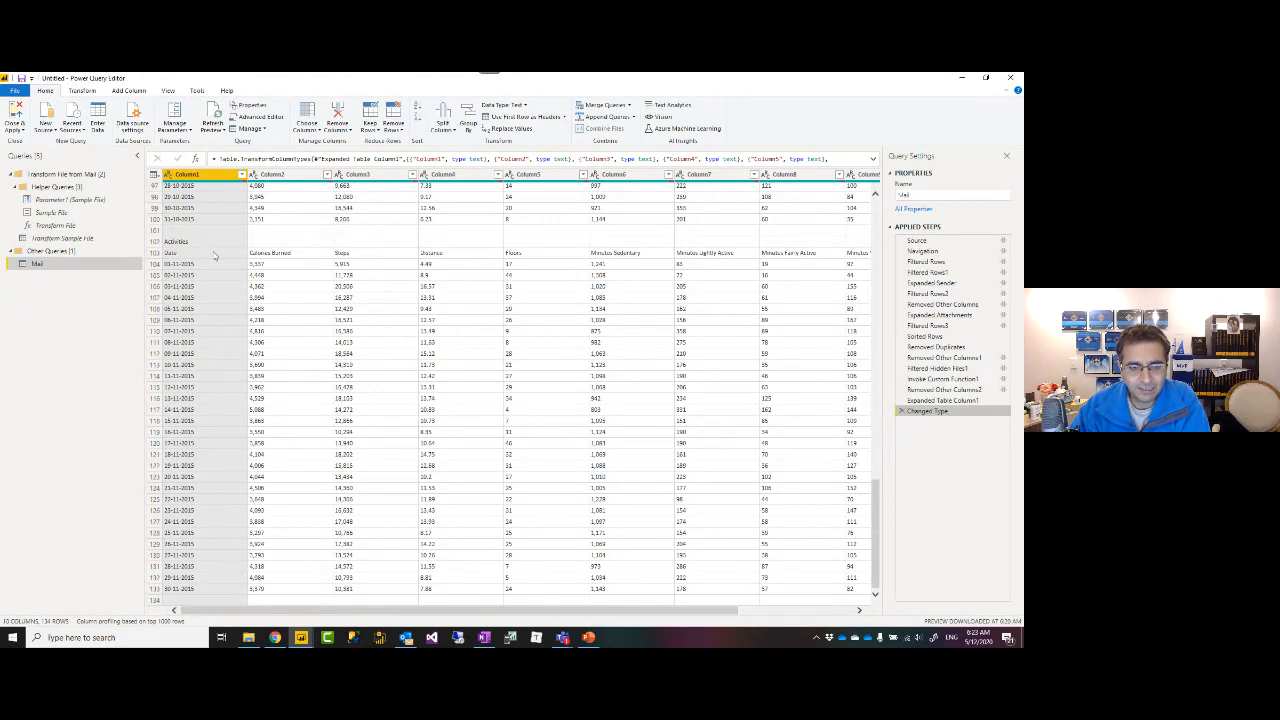
scroll(326, 405, "up", 10)
scroll(323, 405, "up", 20)
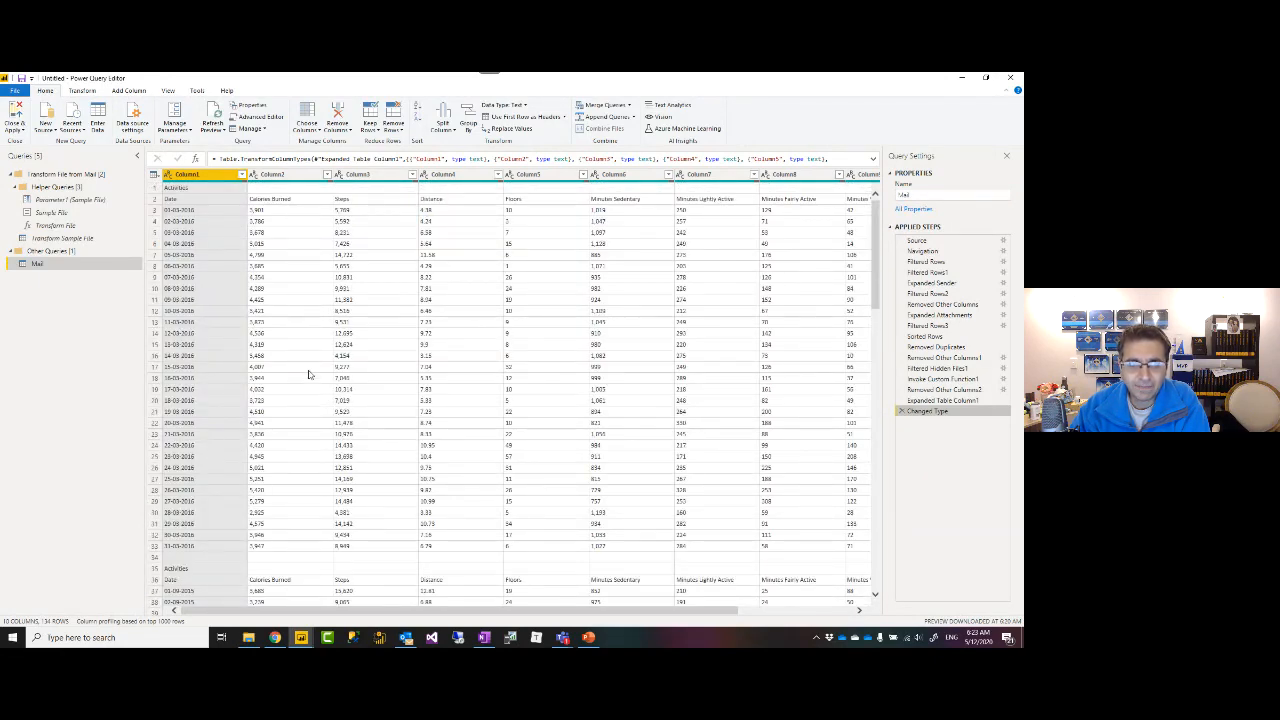
scroll(340, 328, "down", 10)
scroll(340, 328, "up", 6)
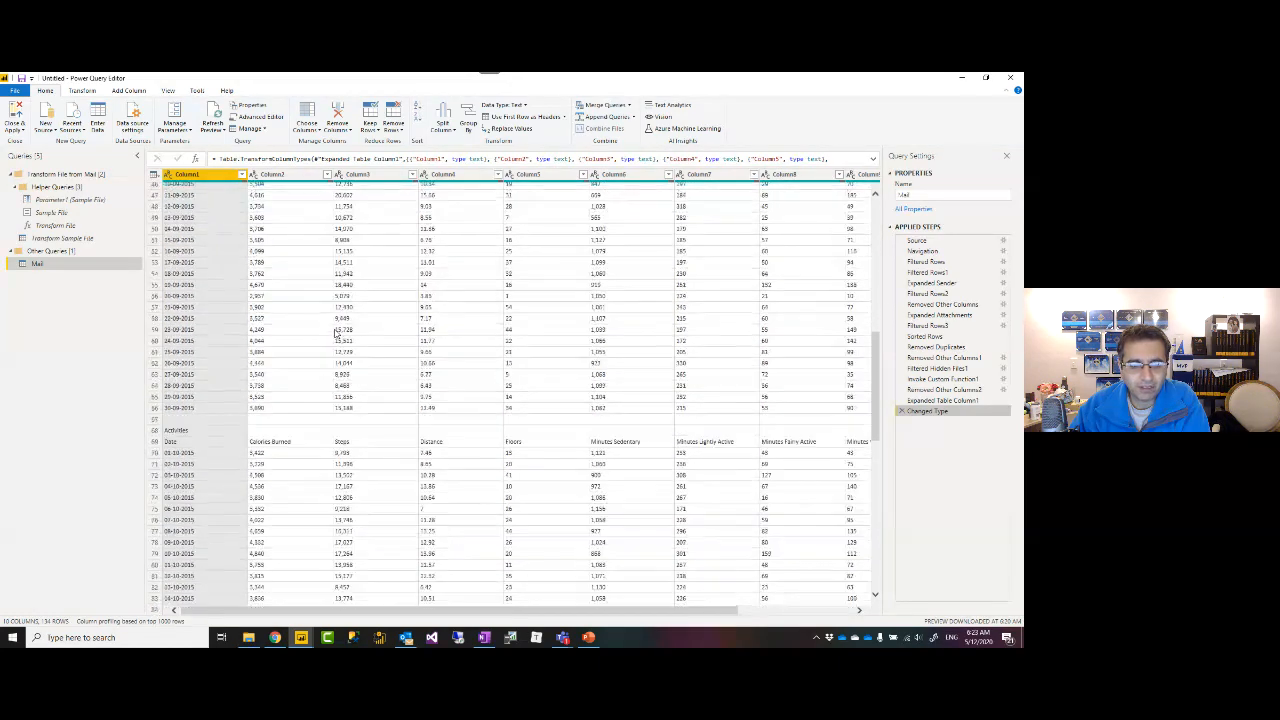
scroll(338, 330, "down", 5)
scroll(337, 335, "up", 10)
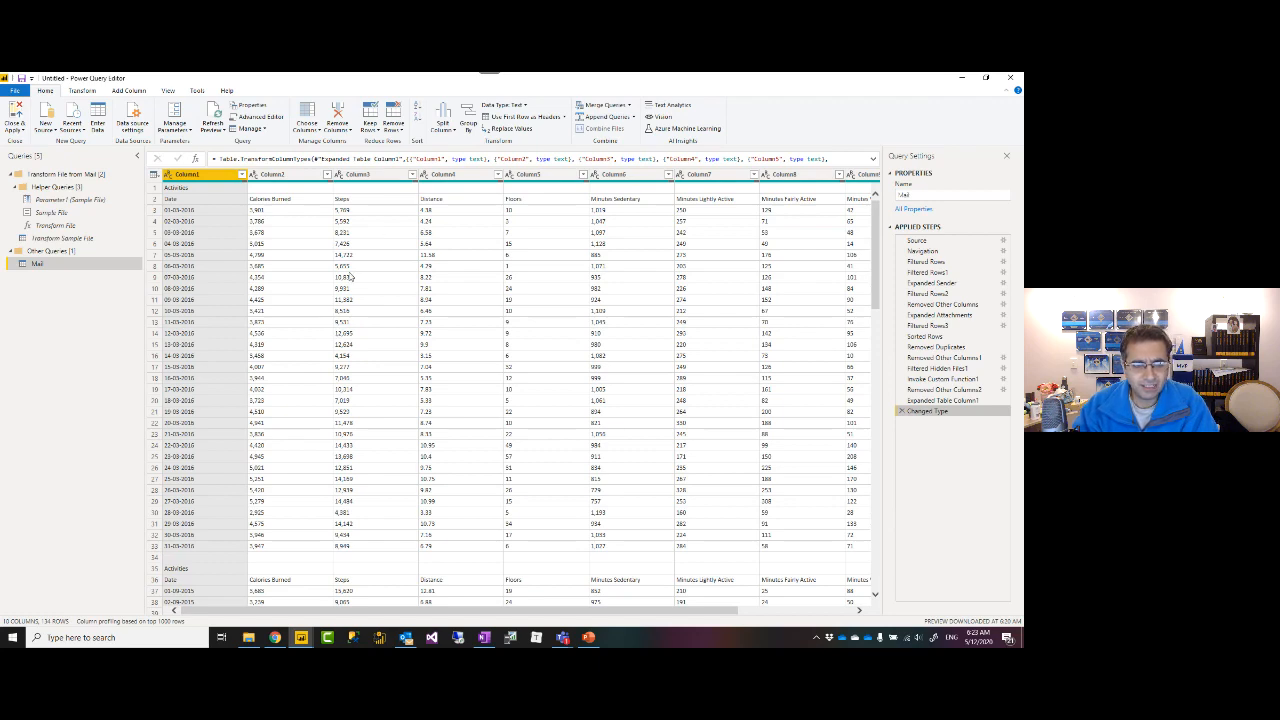
scroll(393, 216, "down", 4)
scroll(223, 322, "up", 4)
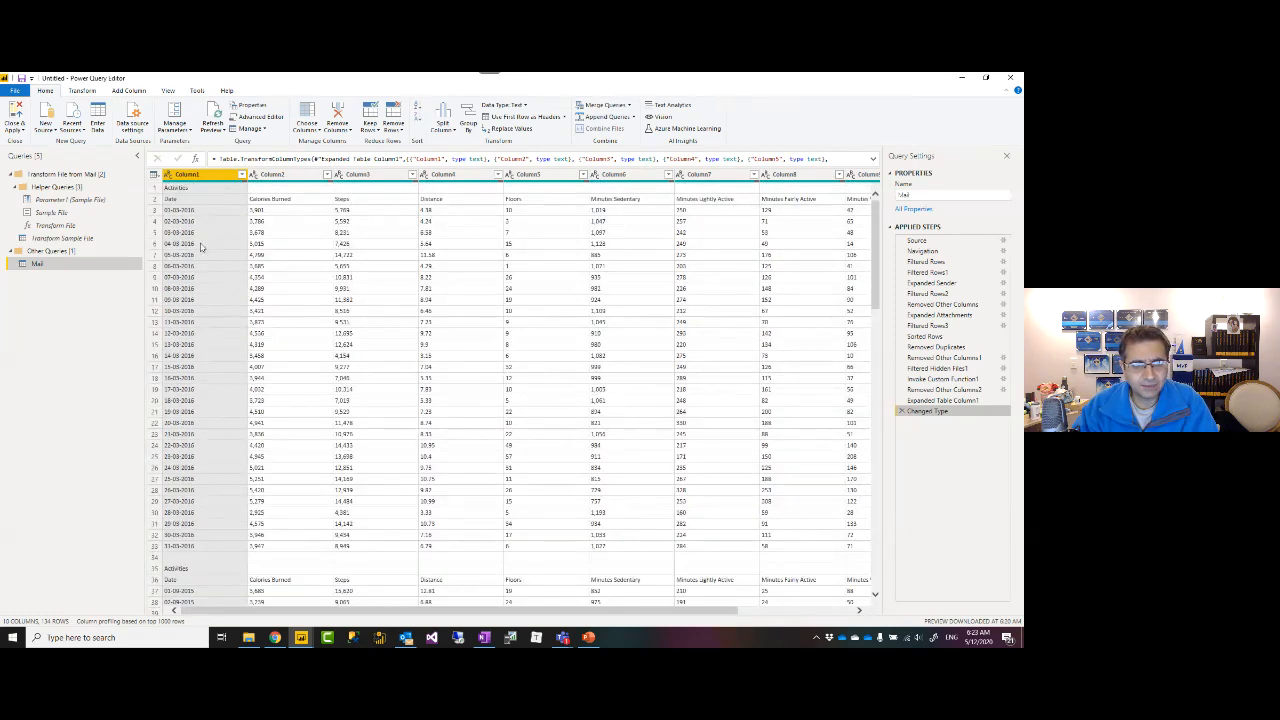
Preview the repeated Activities header rows, such as row 35, then switch to Transform Sample File.
left_click(152, 190)
scroll(180, 288, "down", 5)
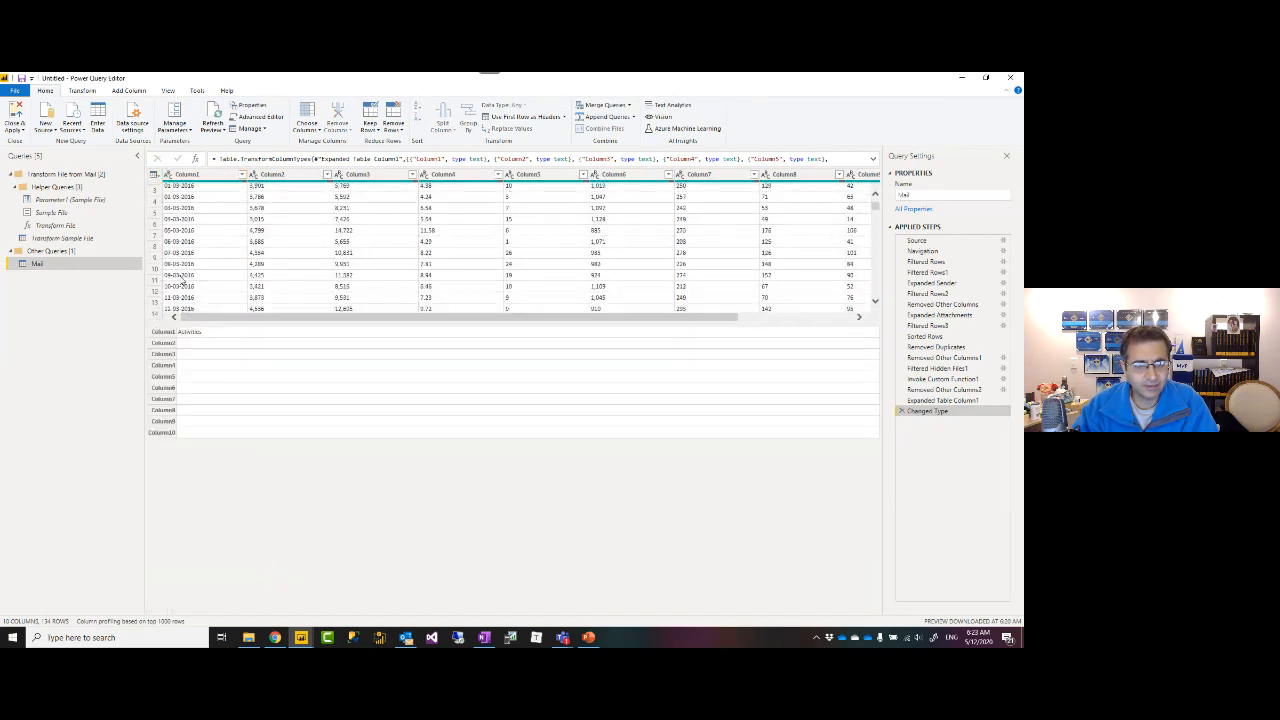
scroll(183, 283, "down", 4)
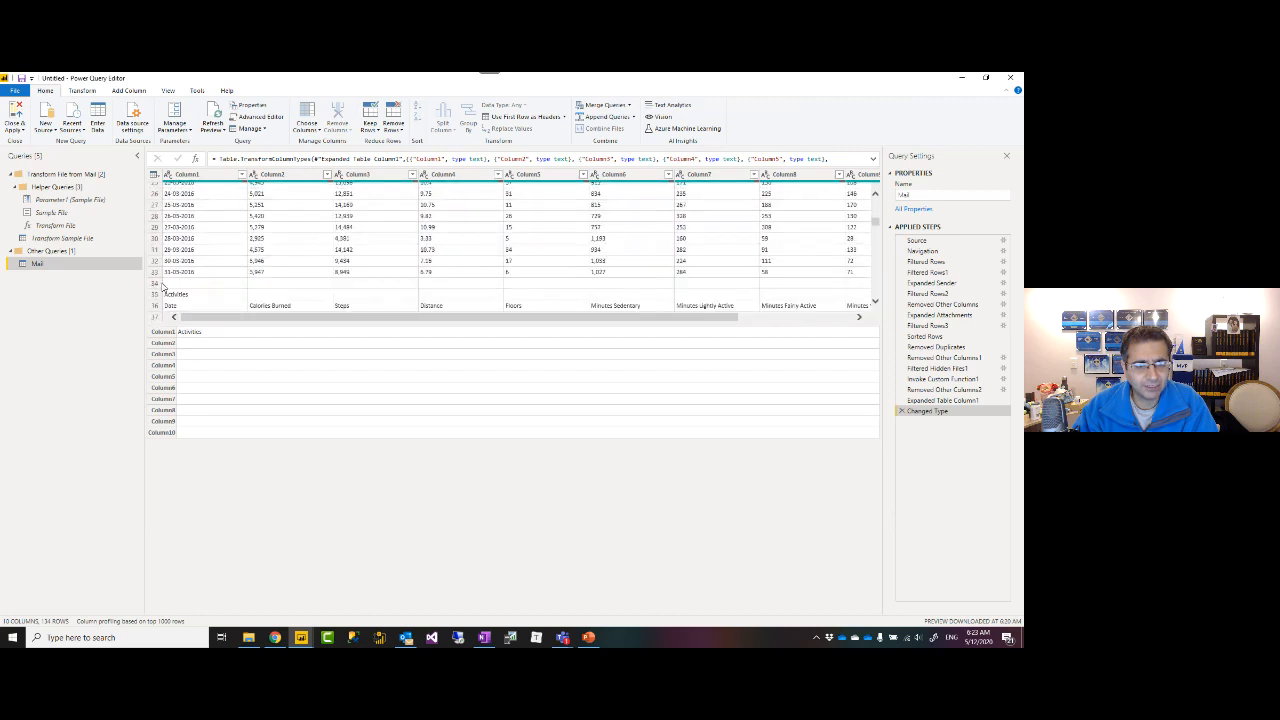
left_click(182, 294)
scroll(186, 300, "down", 6)
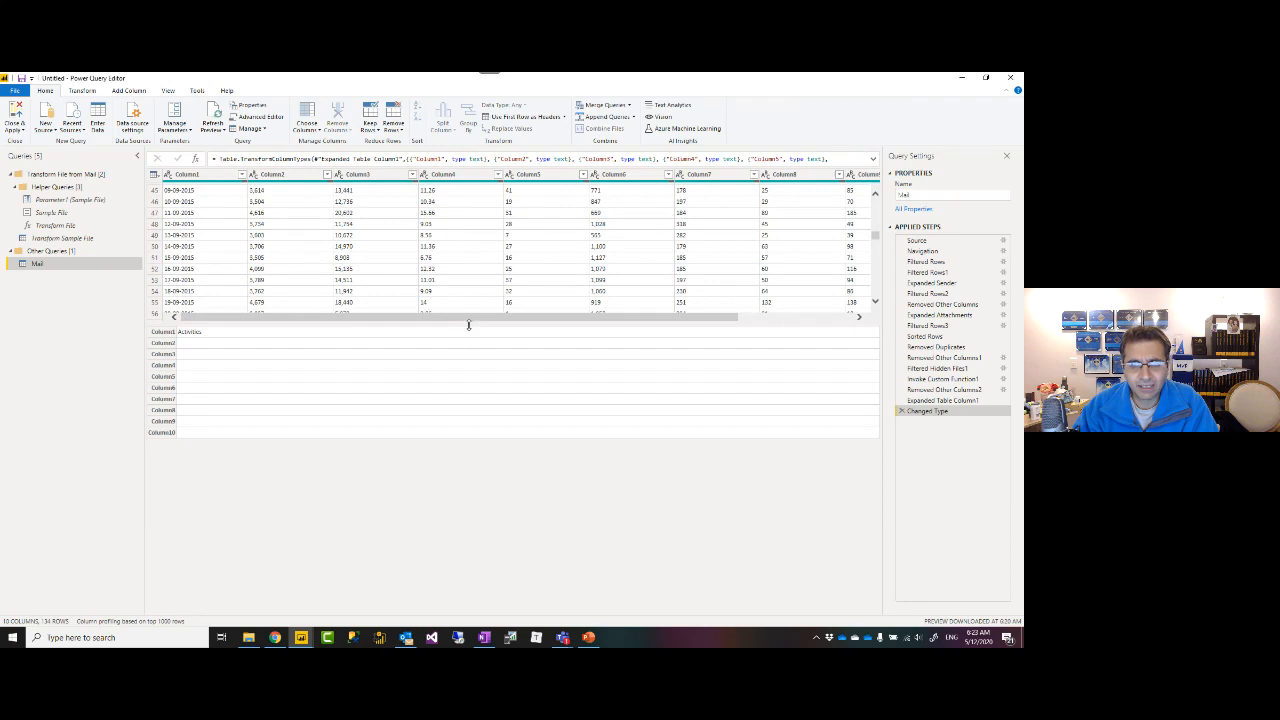
left_click_drag(471, 323, 466, 473)
scroll(204, 350, "up", 8)
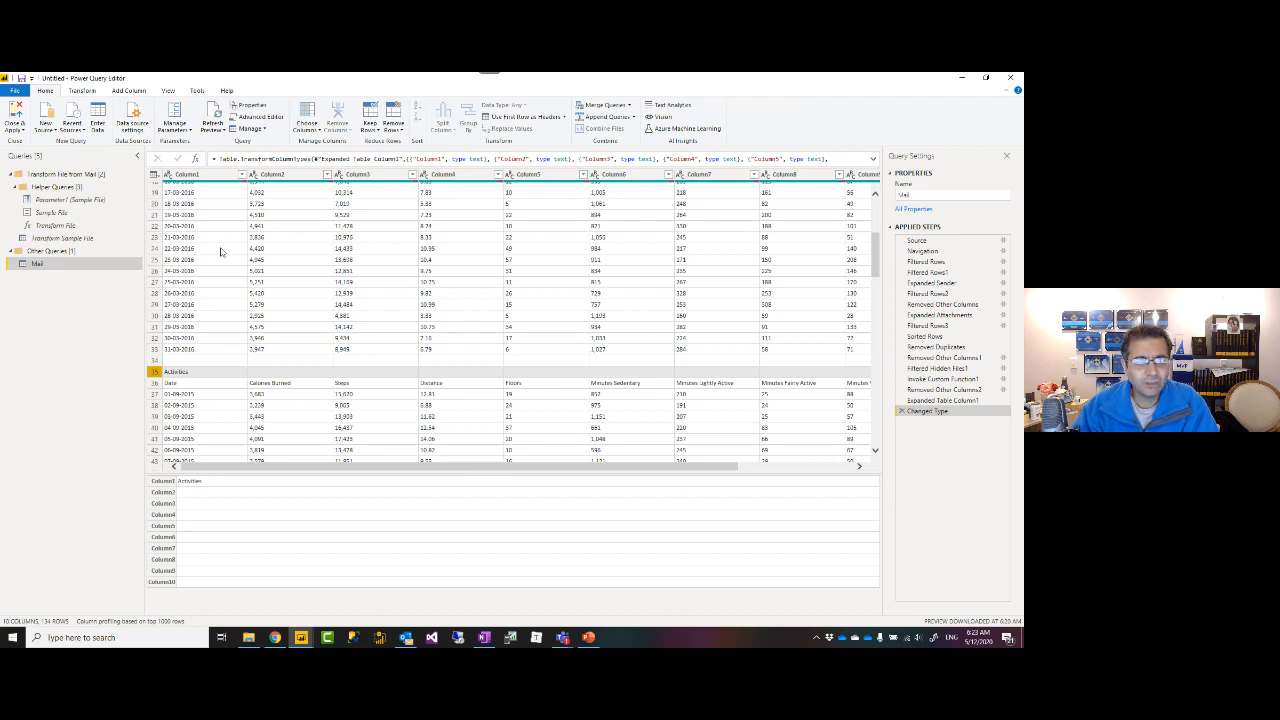
left_click(70, 240)
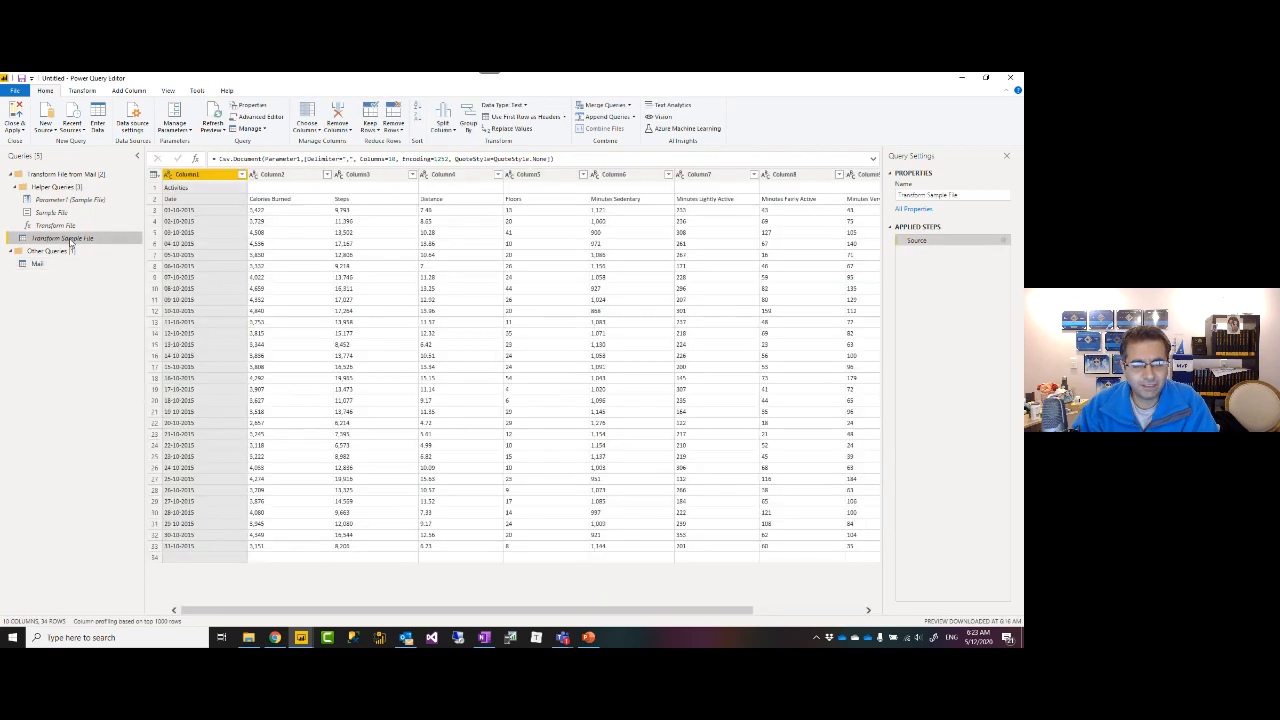
Remove the top 1 row (Activities) from Transform Sample File, then return to the Mail query.
left_click(42, 264)
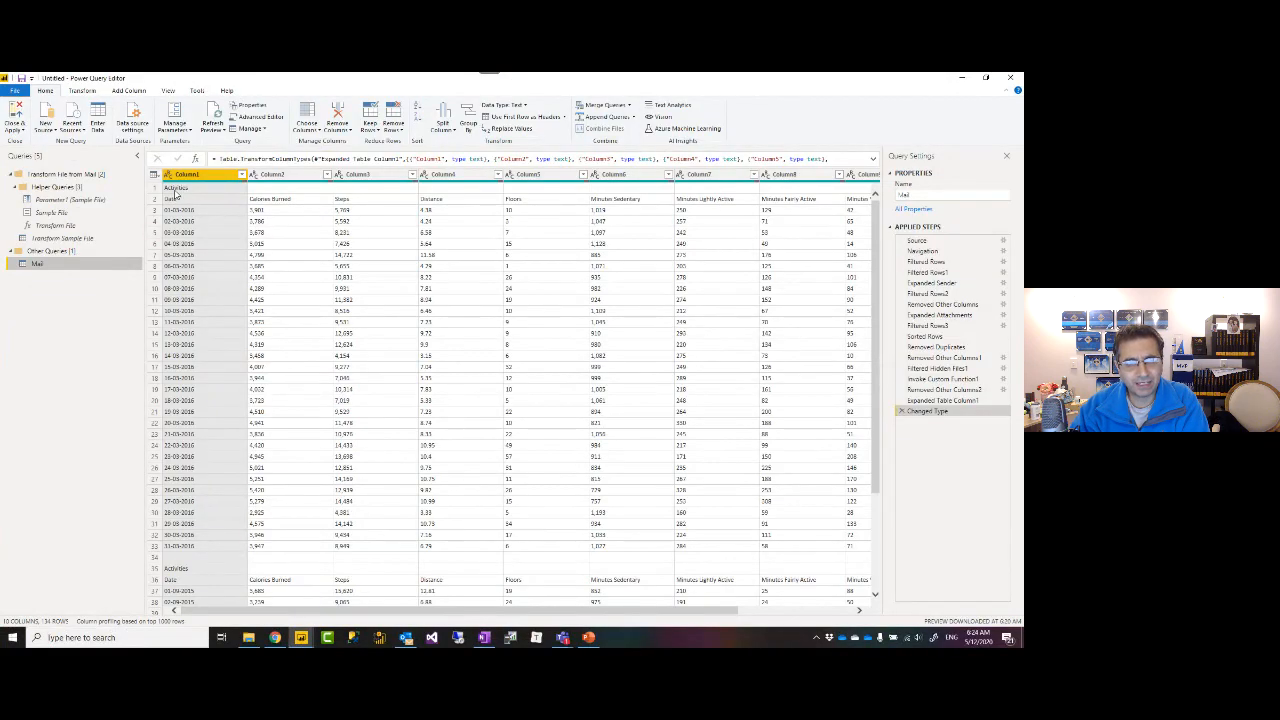
scroll(215, 280, "down", 4)
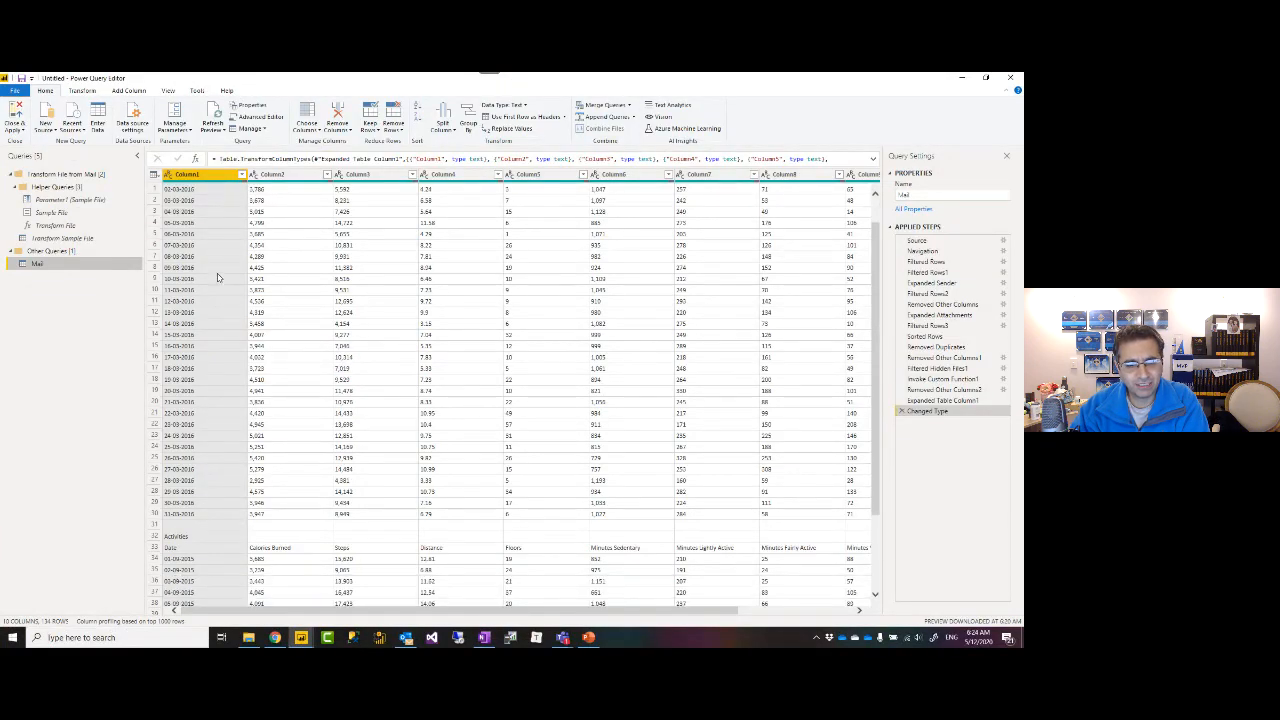
left_click(42, 240)
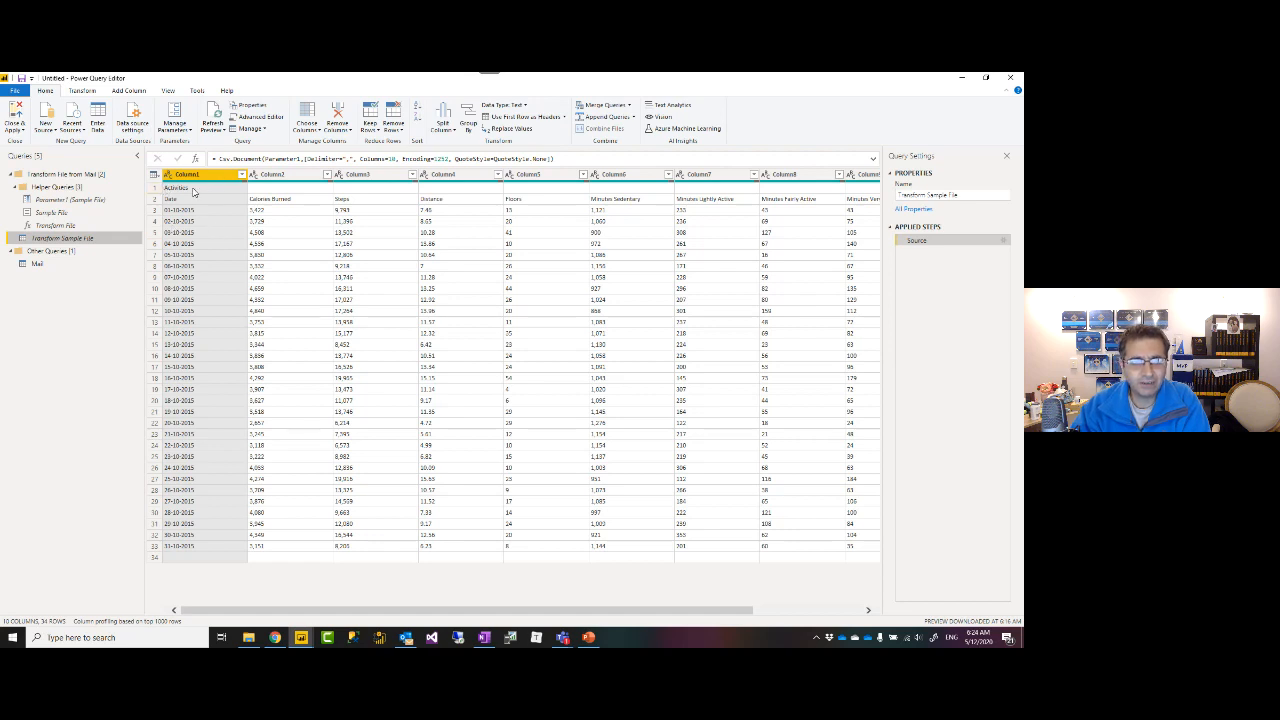
left_click(396, 131)
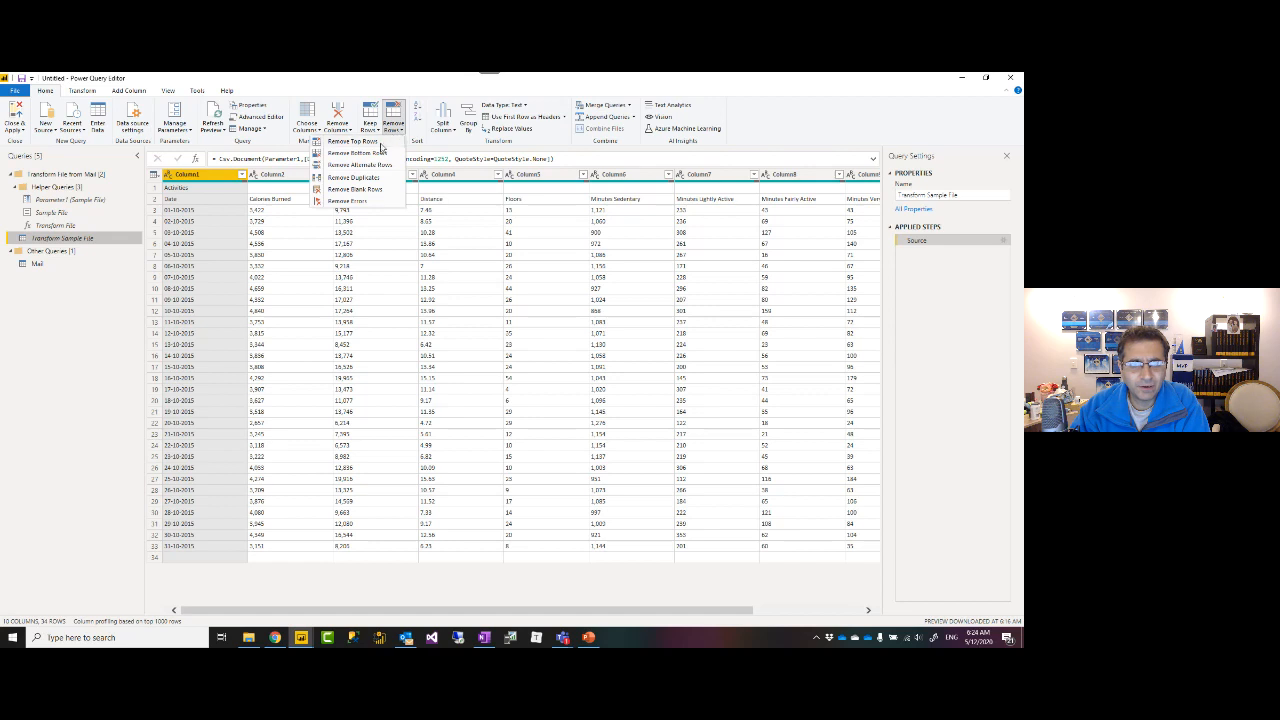
left_click(383, 142)
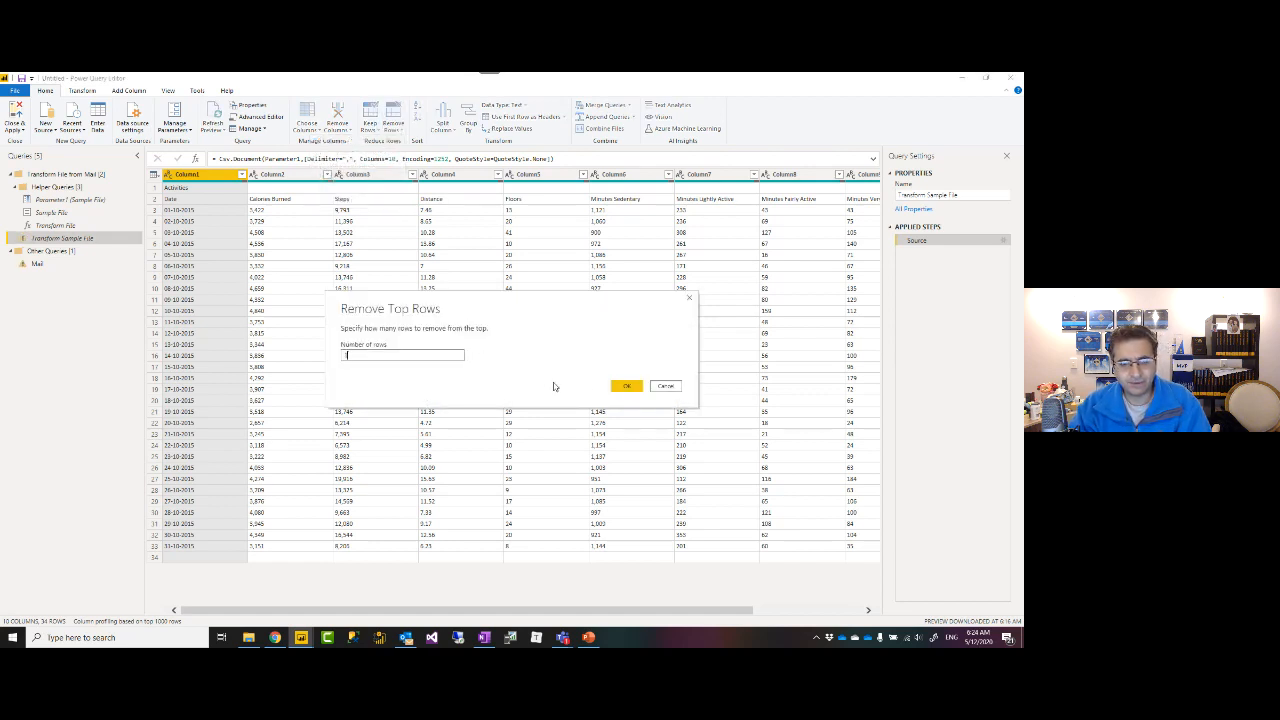
type("1")
left_click(624, 389)
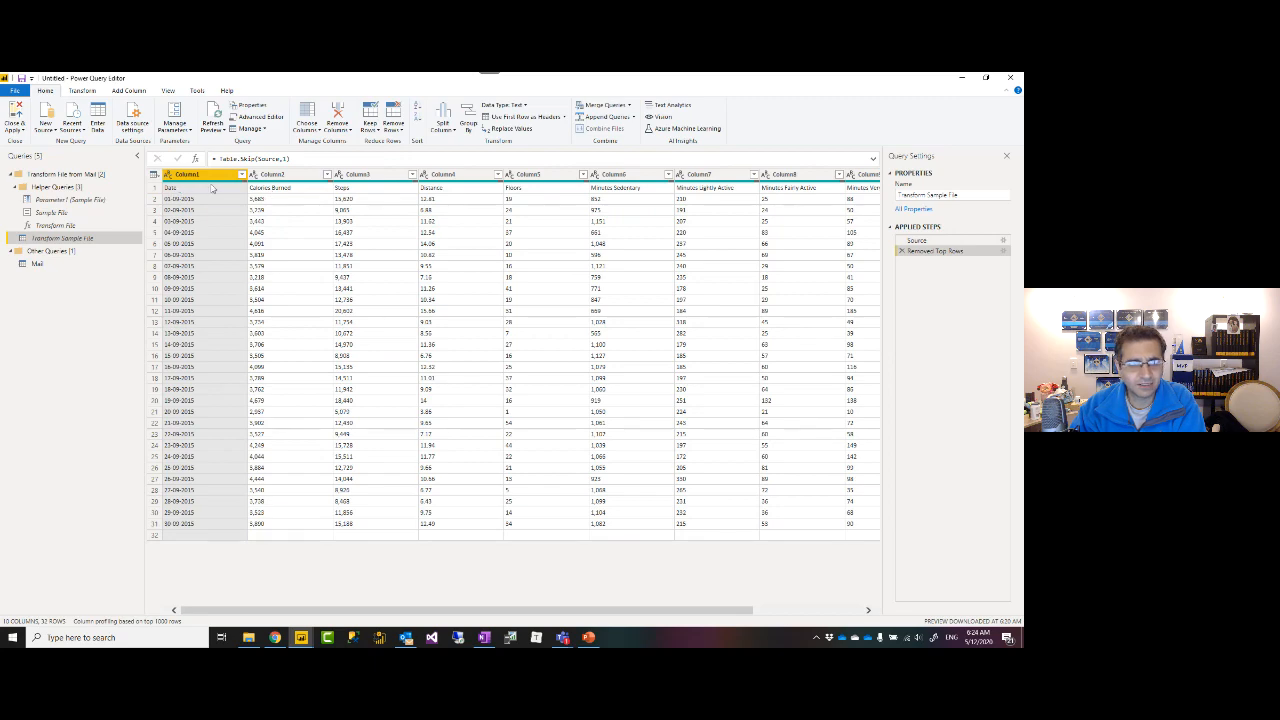
left_click(37, 265)
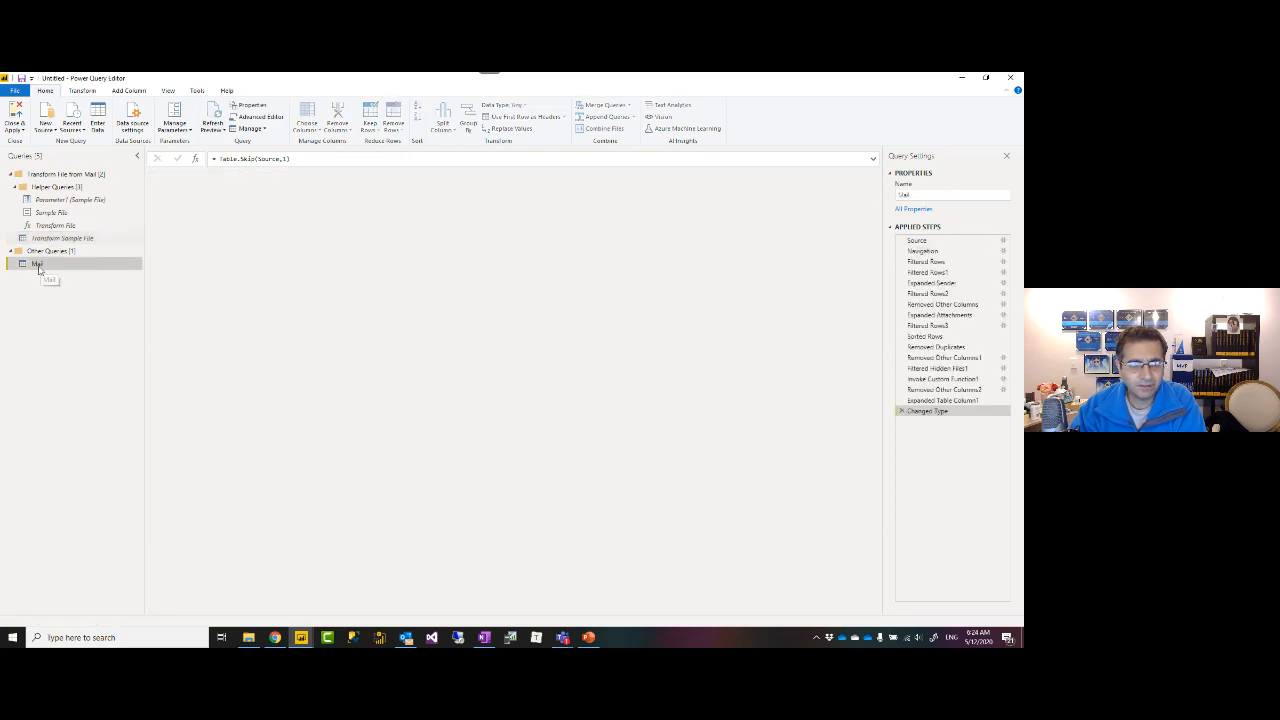
Scroll the Mail preview to confirm the Activities rows no longer repeat.
scroll(245, 316, "down", 15)
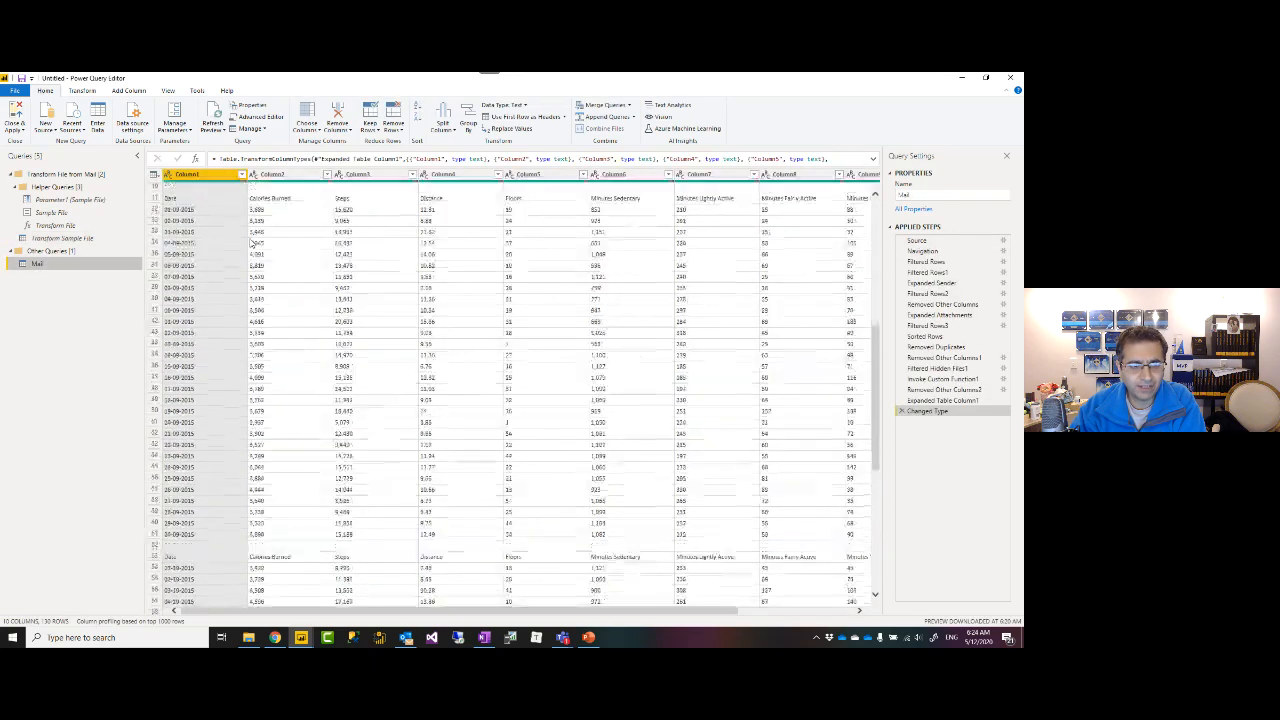
scroll(175, 290, "down", 10)
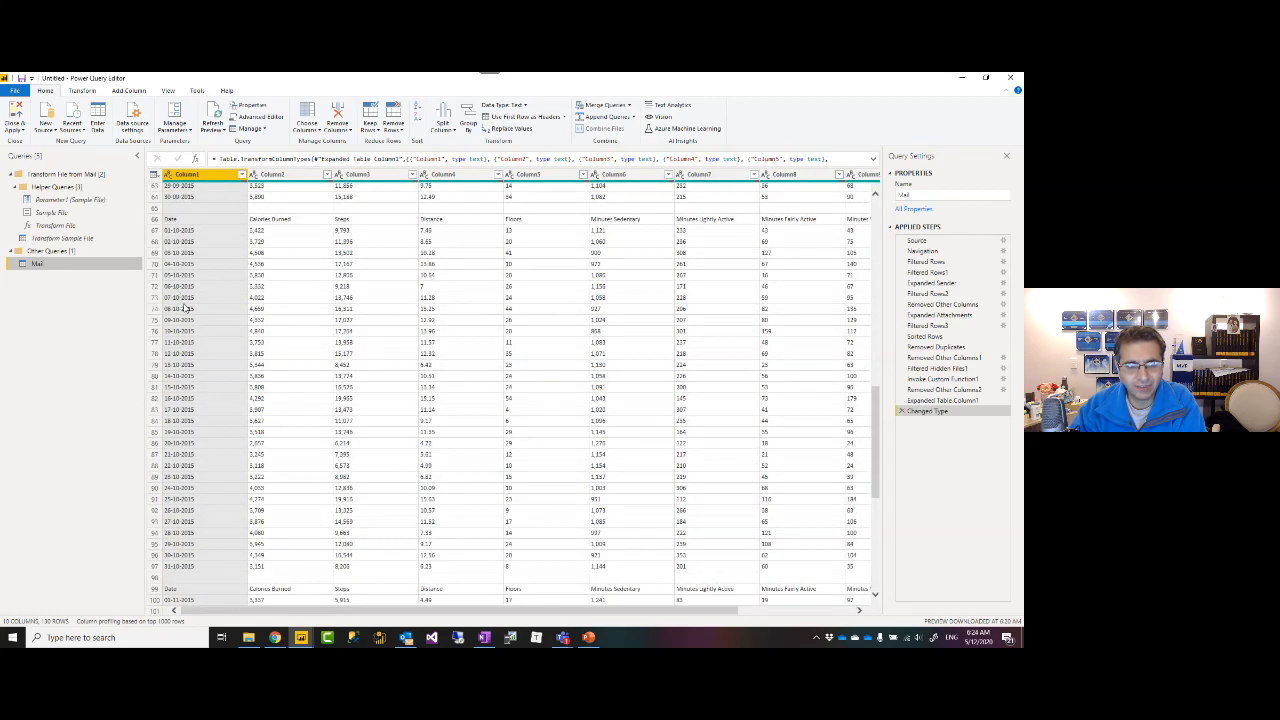
scroll(185, 313, "up", 20)
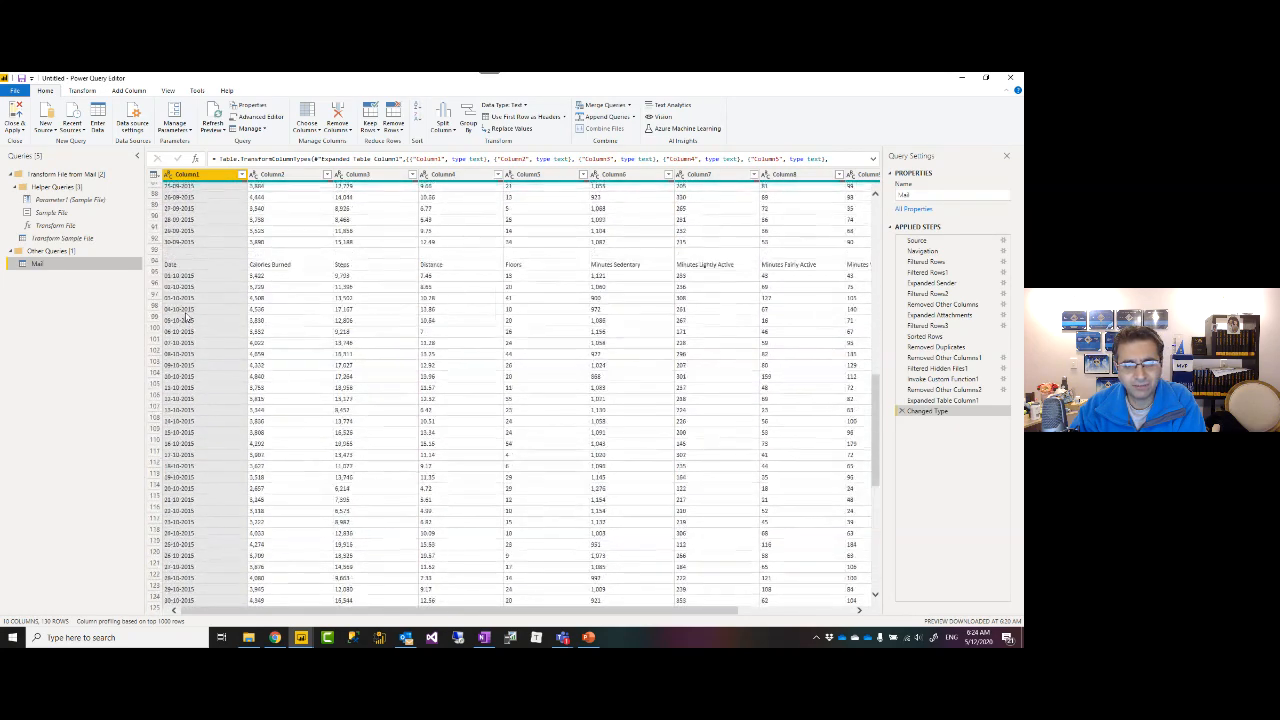
scroll(209, 275, "down", 2)
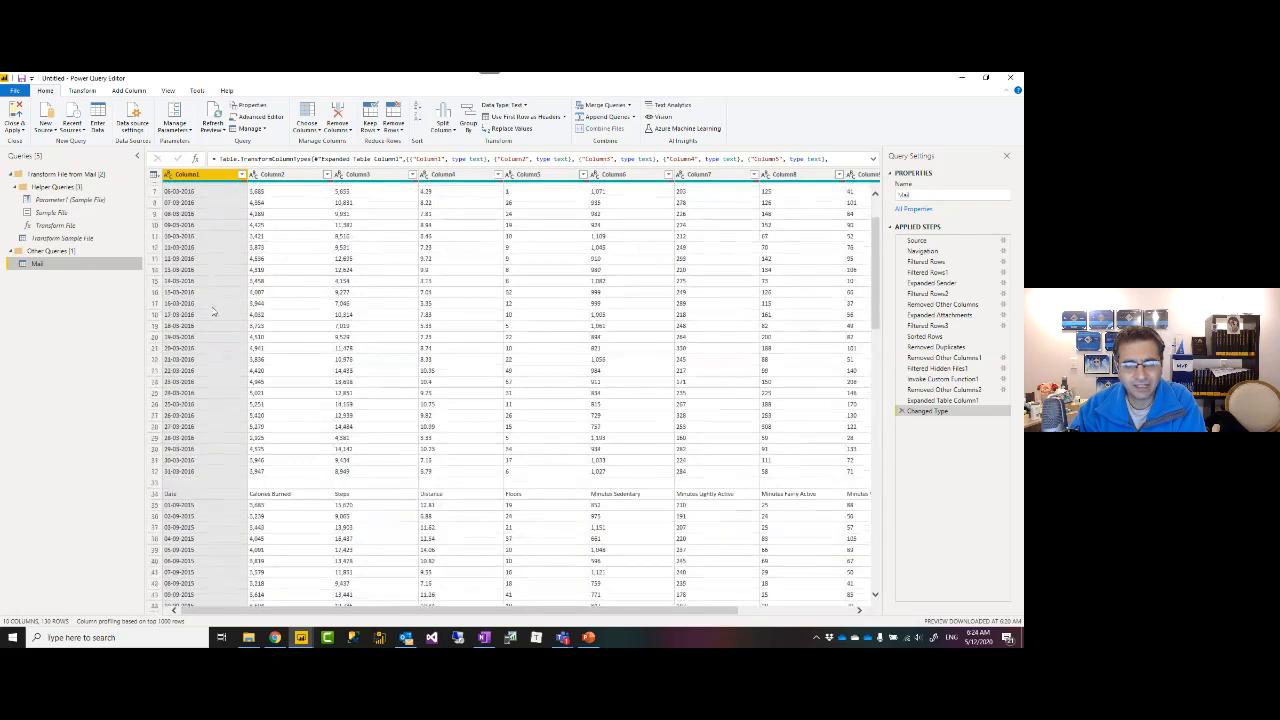
Return to Transform Sample File and bring up the Remove Rows options.
left_click(55, 238)
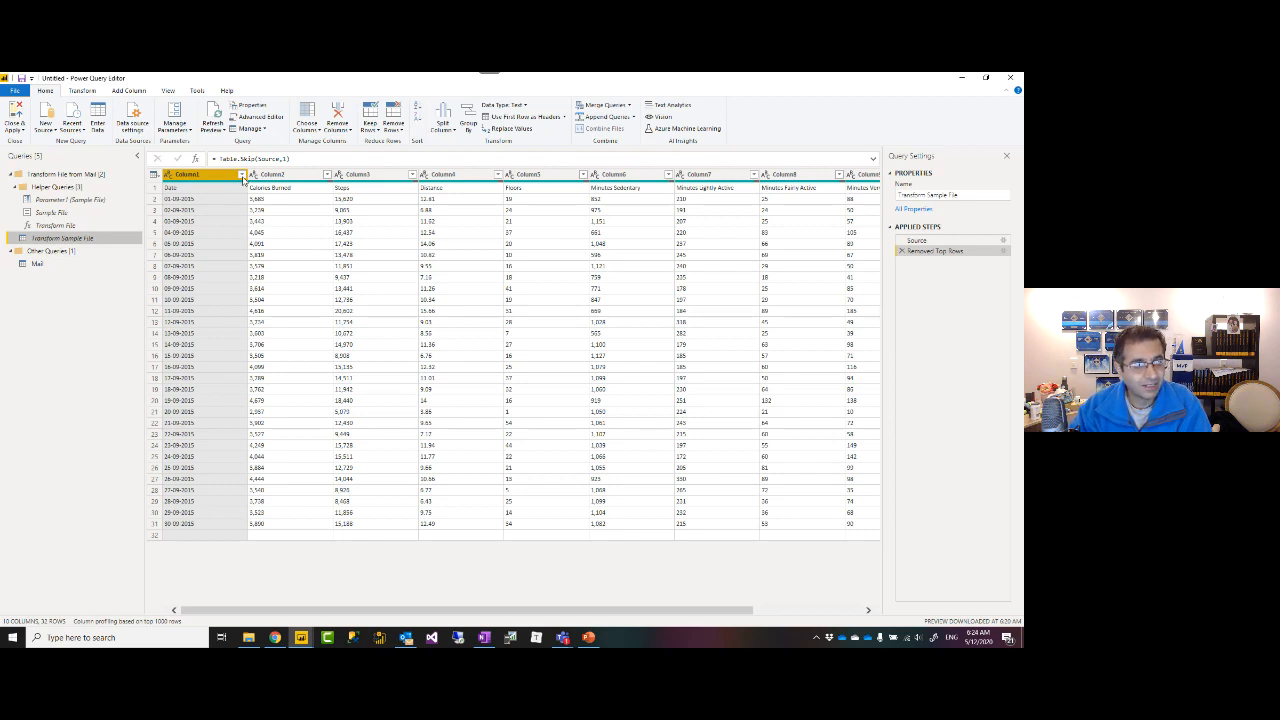
key("XF86AudioLowerVolume")
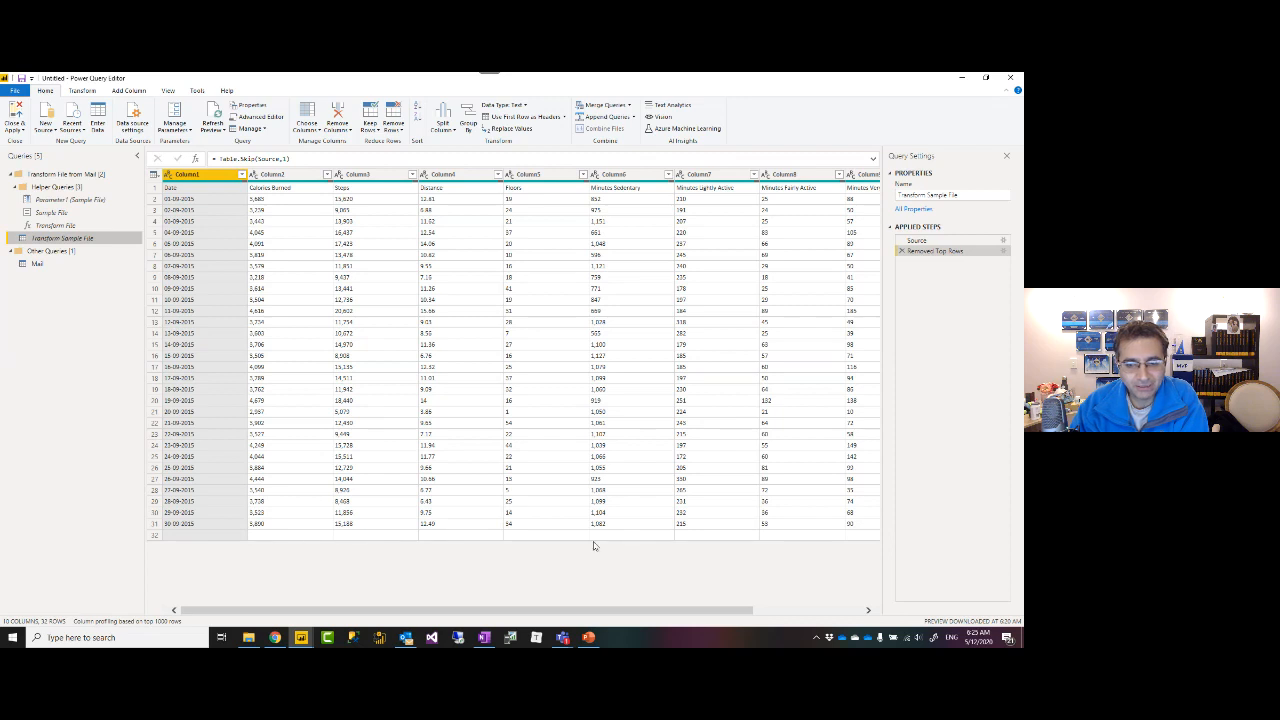
left_click(393, 125)
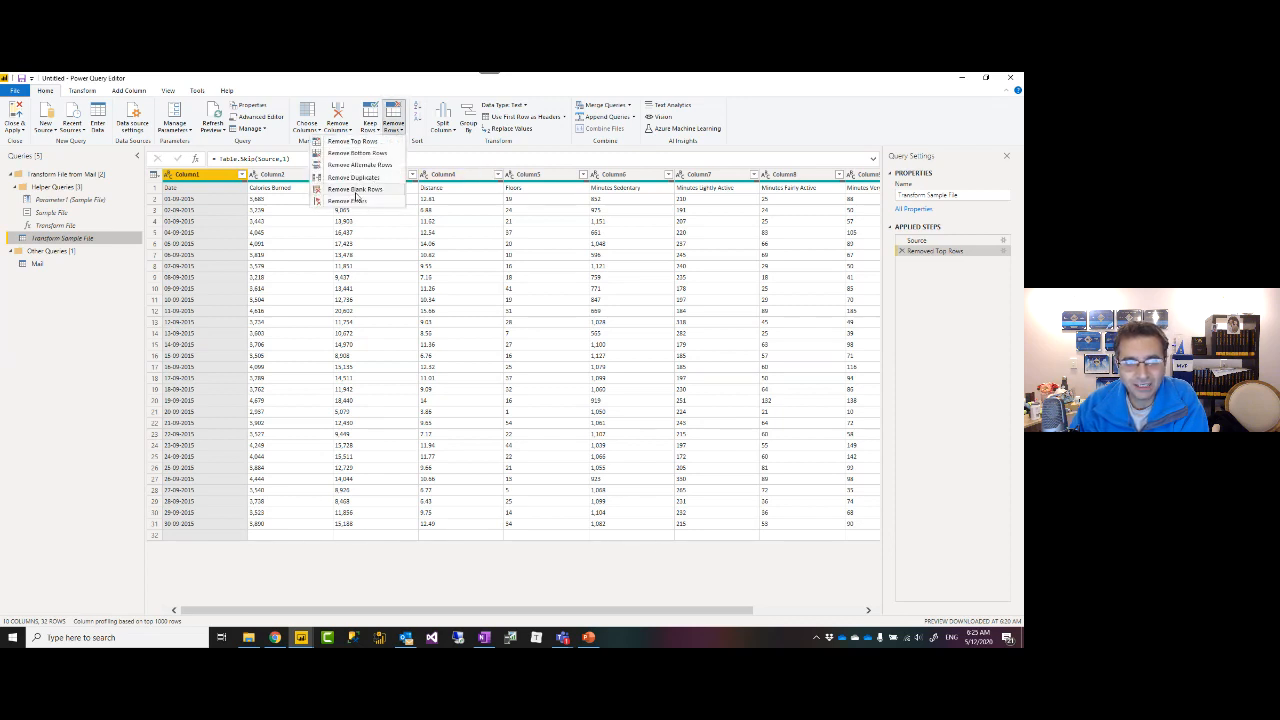
Remove blank rows from Transform Sample File so the grid ends at row 31.
left_click(492, 95)
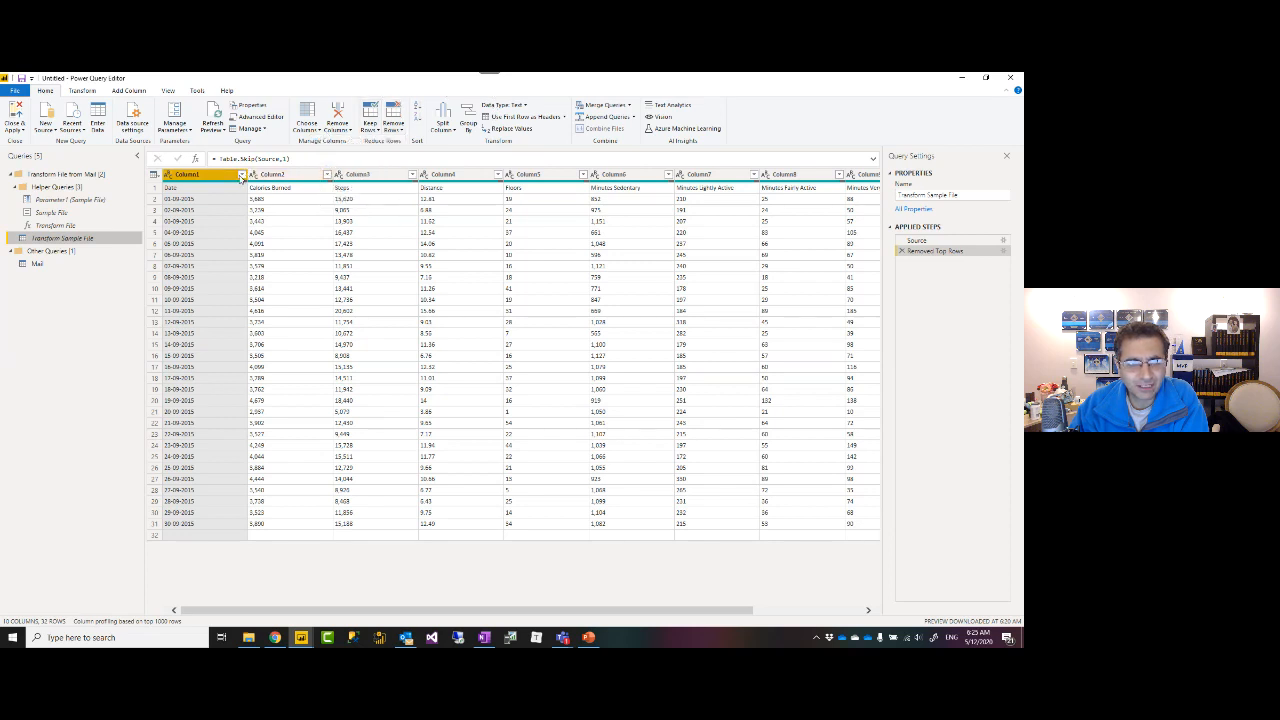
left_click(241, 175)
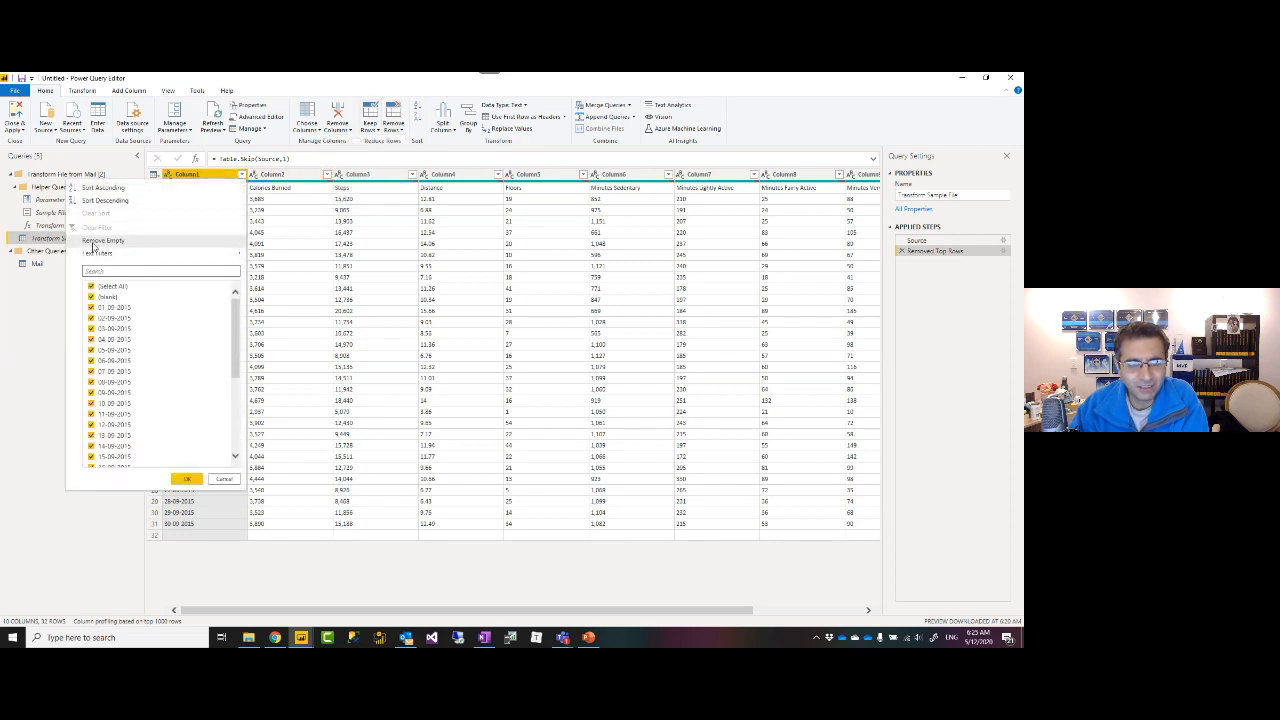
left_click(215, 178)
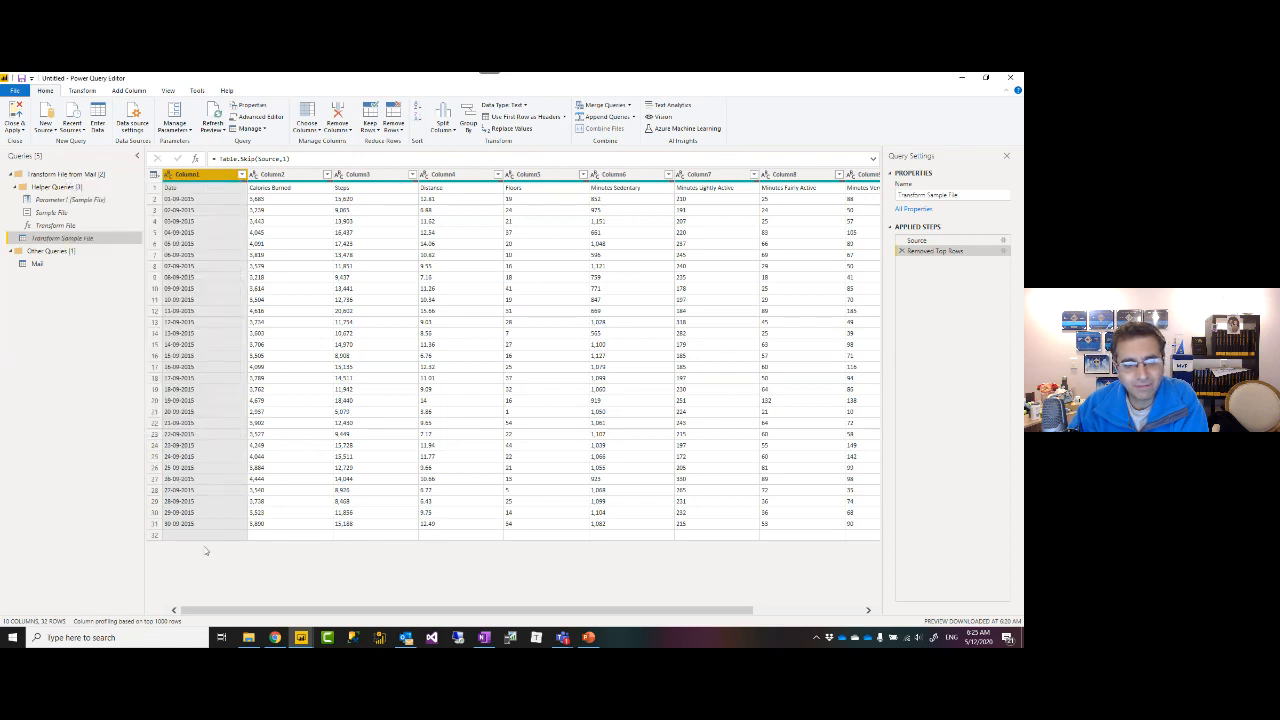
left_click(393, 127)
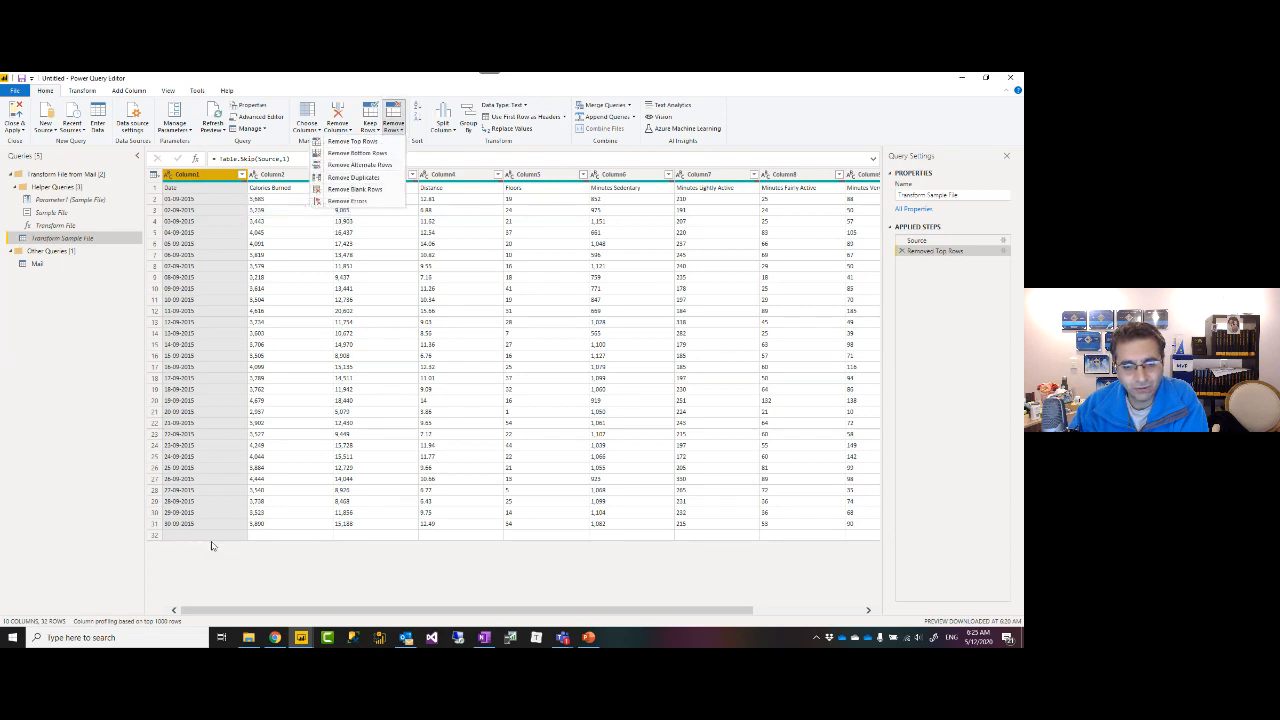
left_click(355, 190)
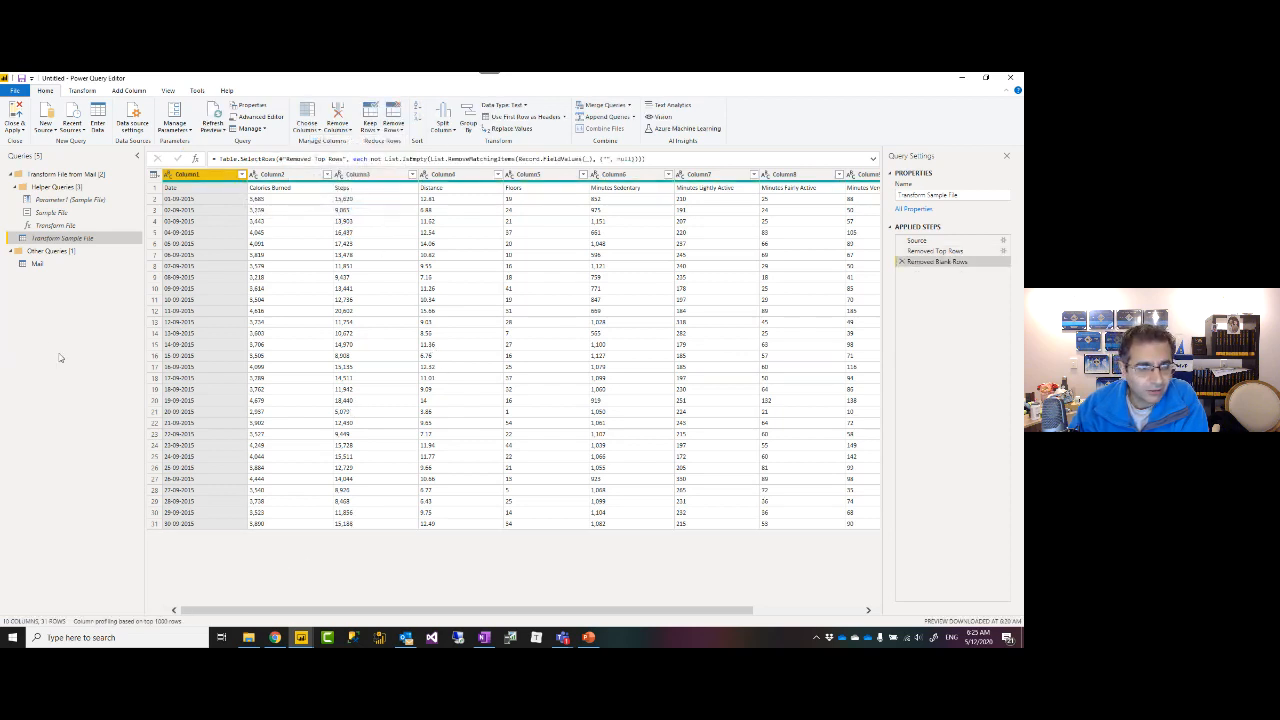
left_click(37, 264)
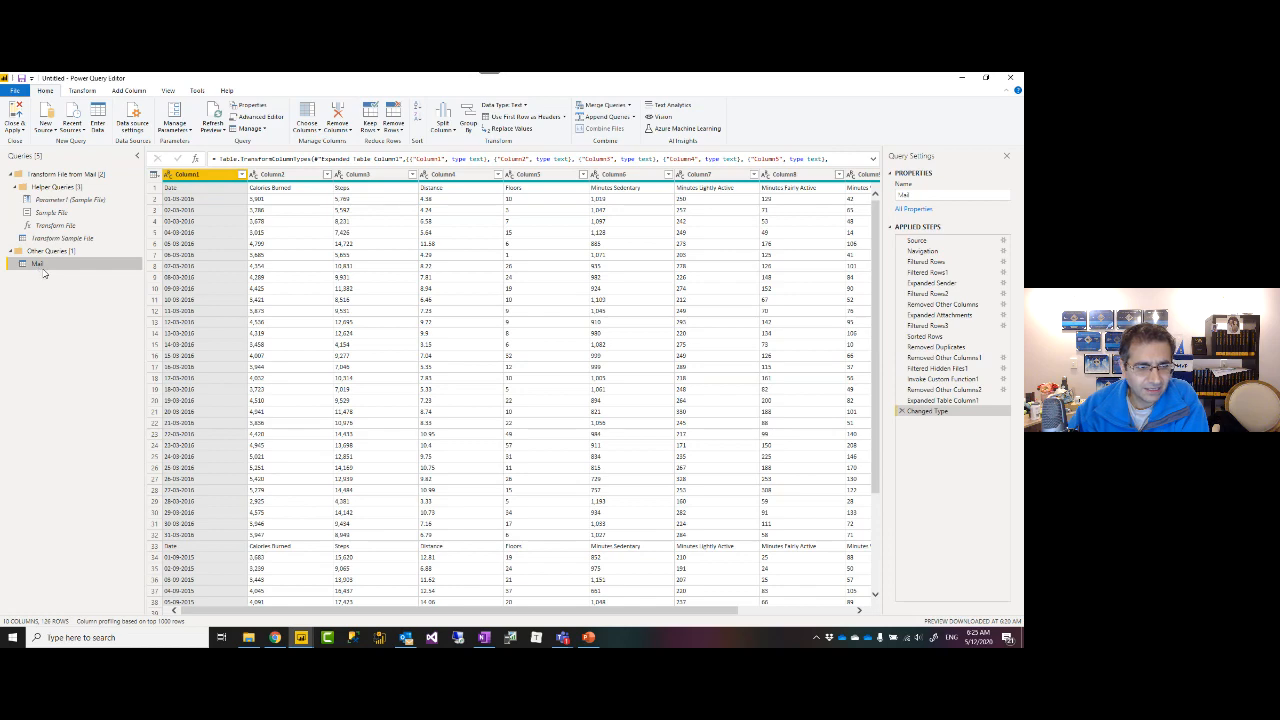
scroll(295, 308, "down", 20)
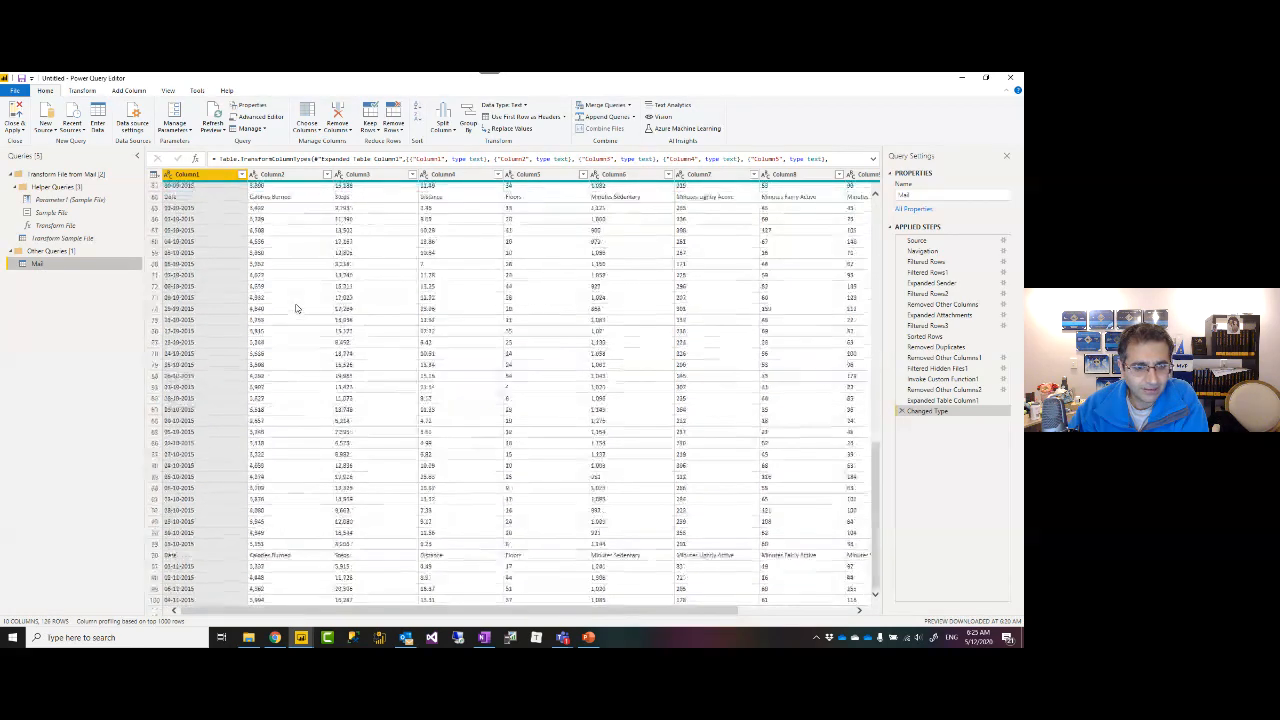
scroll(290, 323, "up", 20)
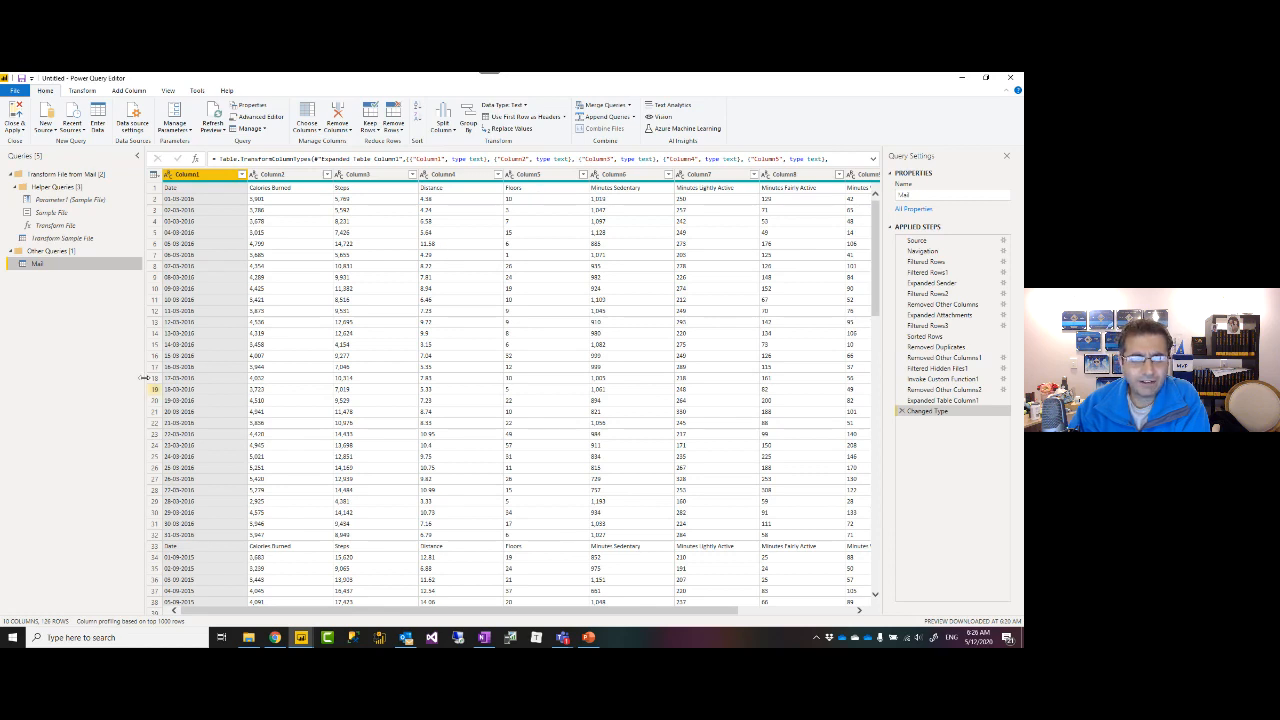
left_click(60, 239)
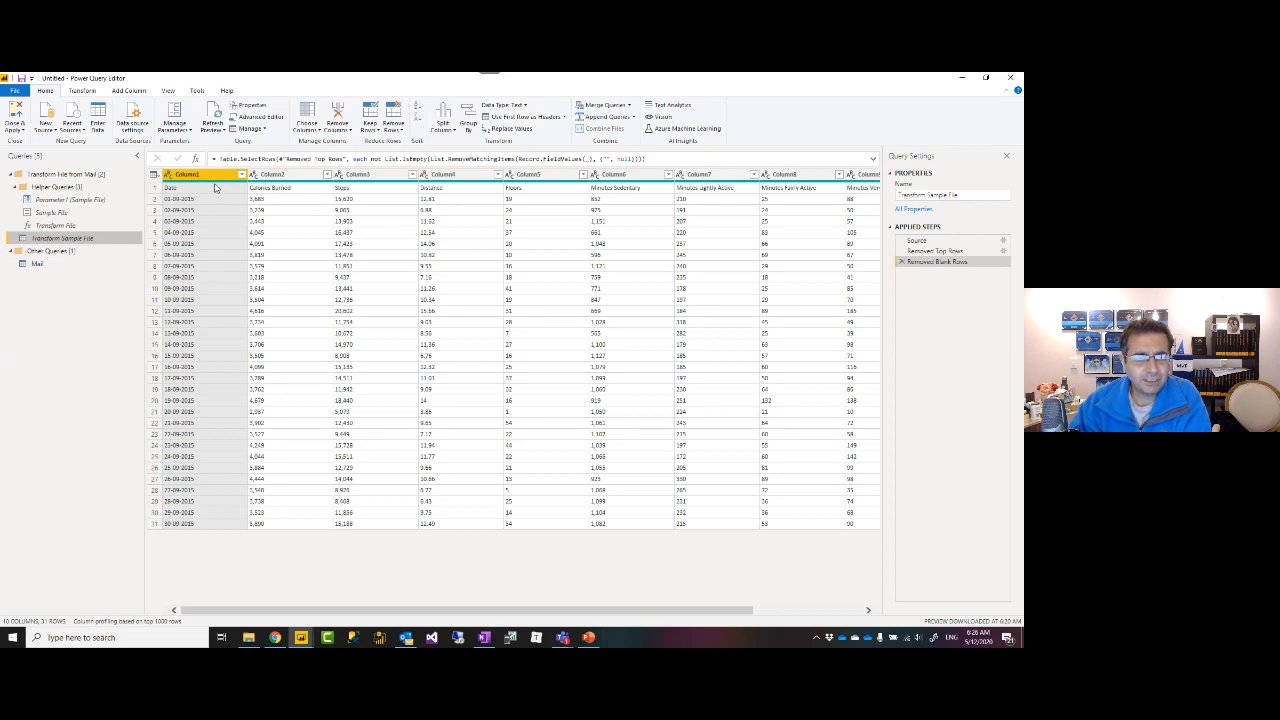
Promote the sample file's first row to headers like Date and Steps, then view the Mail query.
left_click(86, 92)
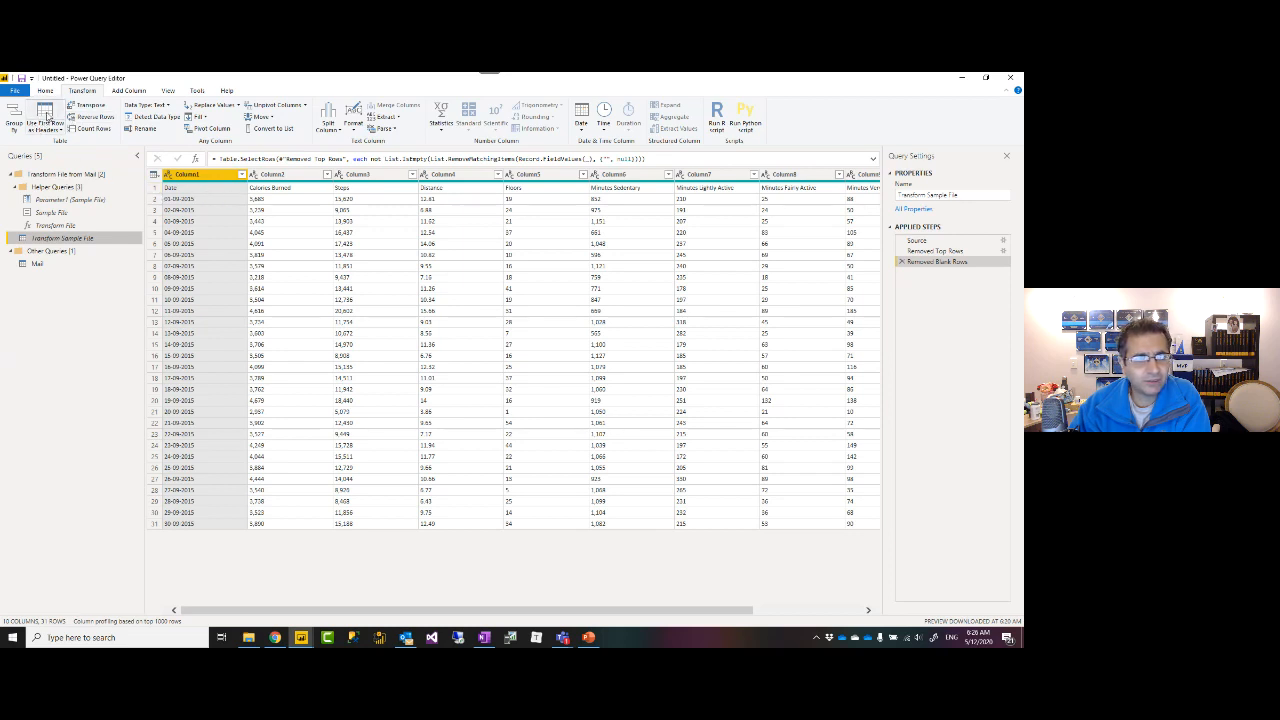
left_click(47, 113)
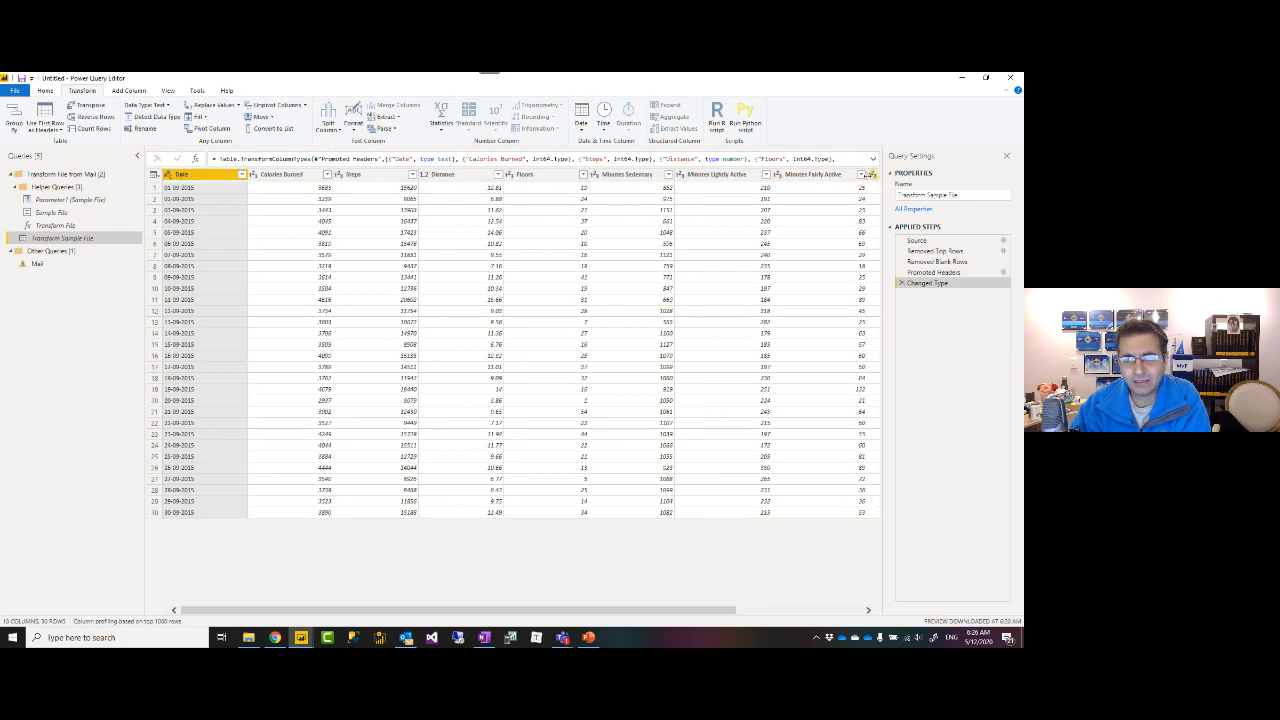
left_click(37, 265)
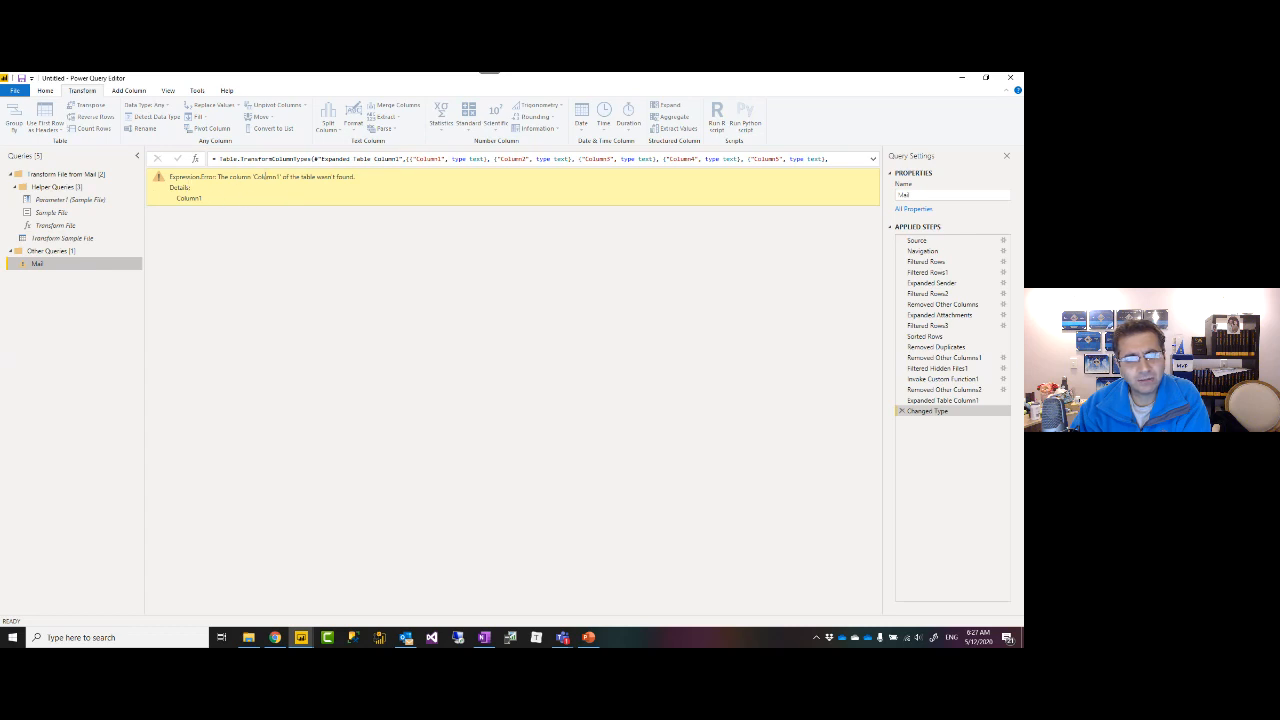
Inspect the Column1 references in the expanded formula and delete the failing Changed Type step.
left_click_drag(279, 176, 255, 180)
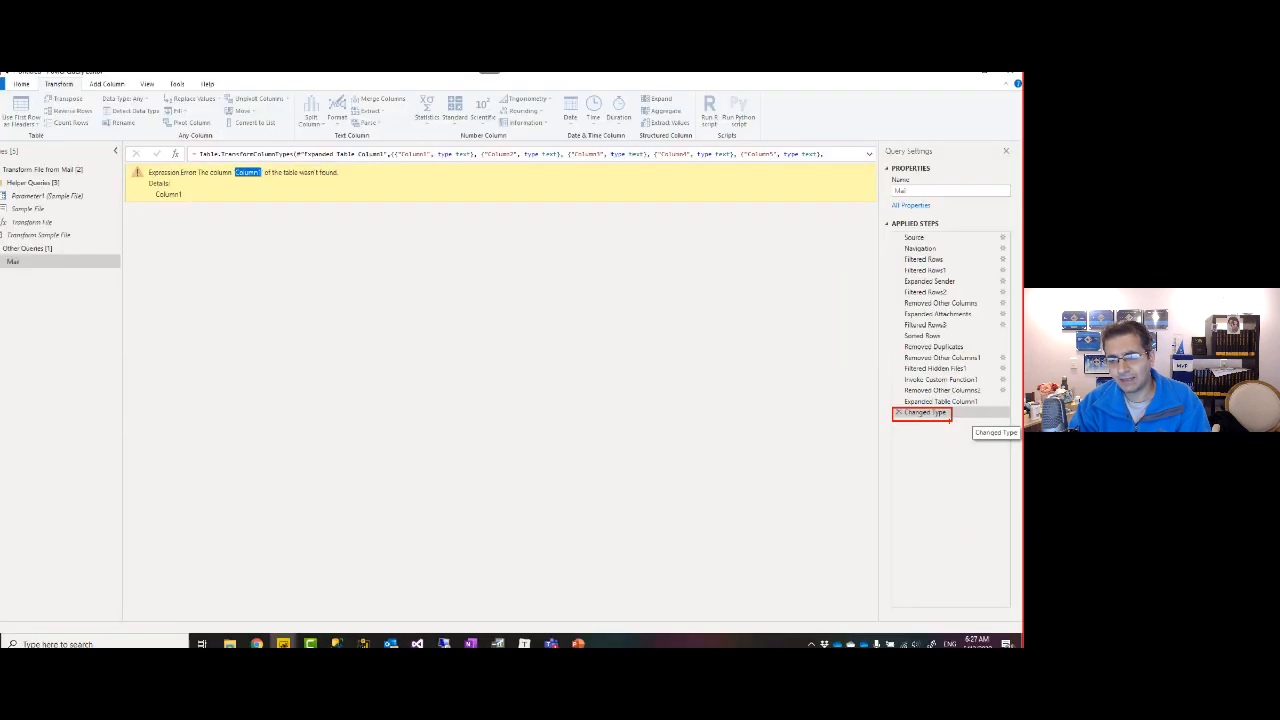
left_click(873, 160)
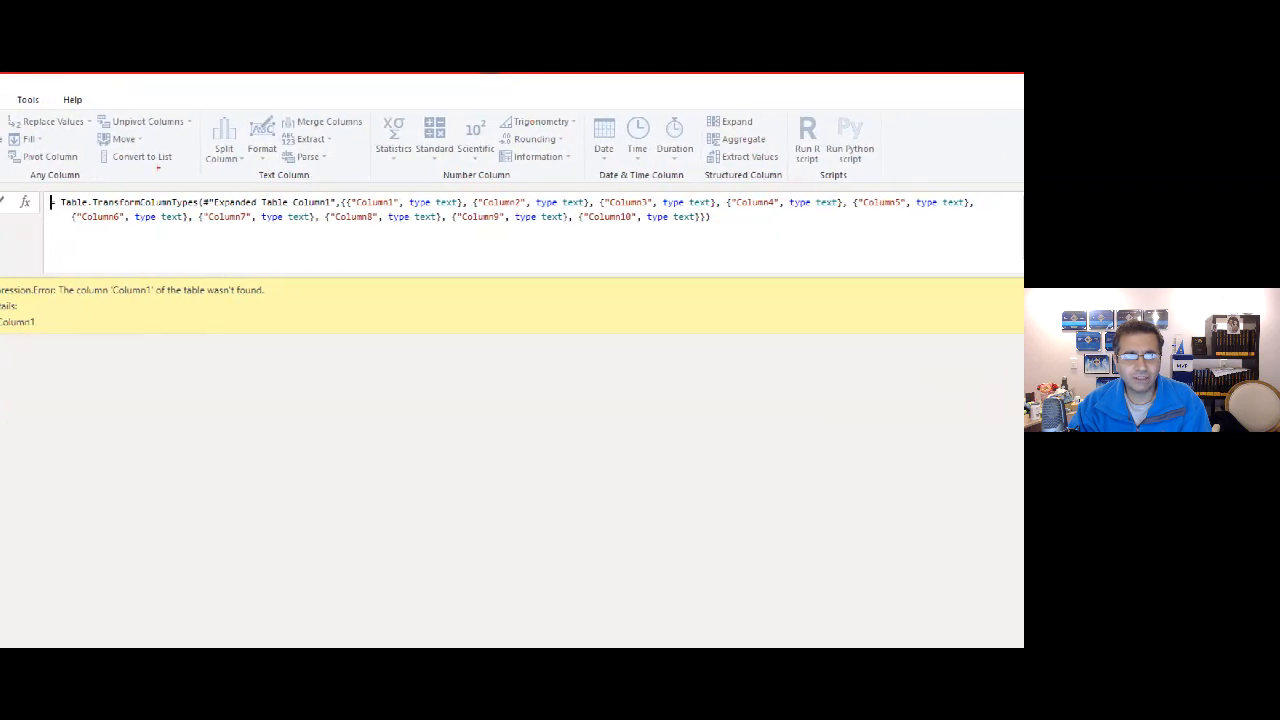
mouse_move(44, 183)
left_mouse_down()
mouse_move(560, 232)
mouse_move(990, 238)
left_mouse_up()
left_click_drag(866, 213, 906, 213)
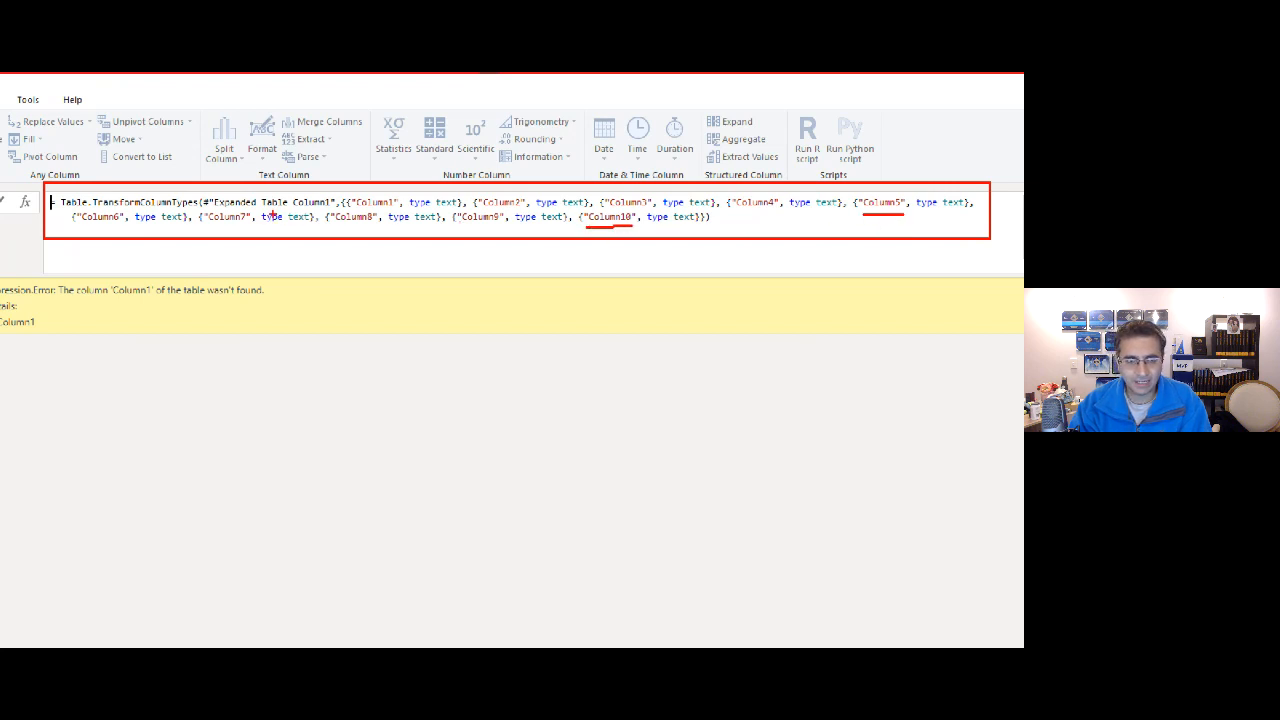
left_click_drag(354, 209, 394, 210)
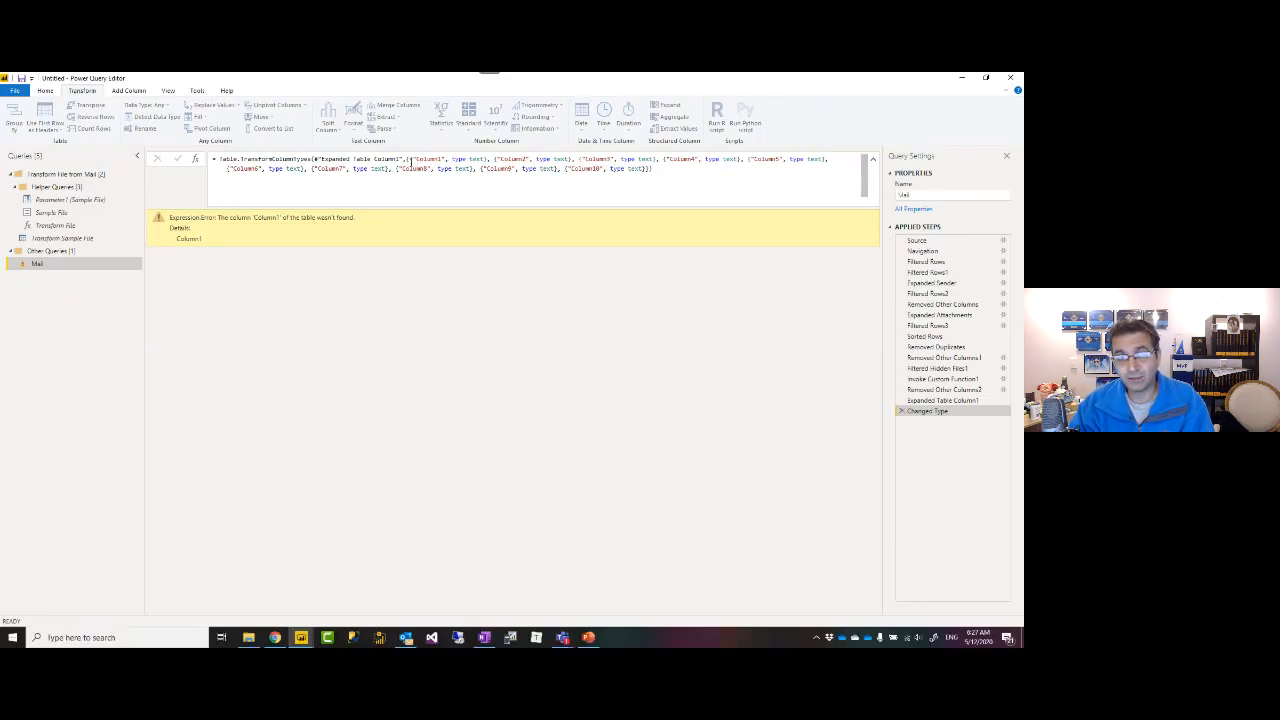
left_click_drag(418, 158, 443, 159)
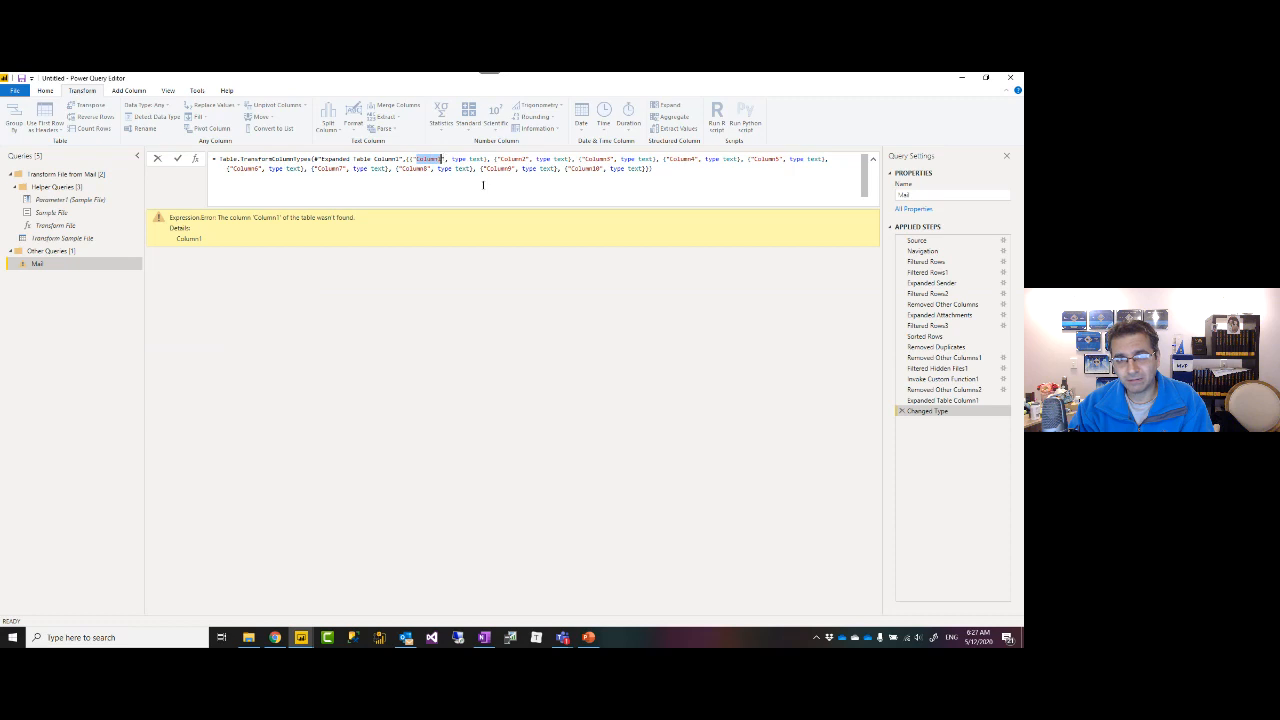
left_click(802, 350)
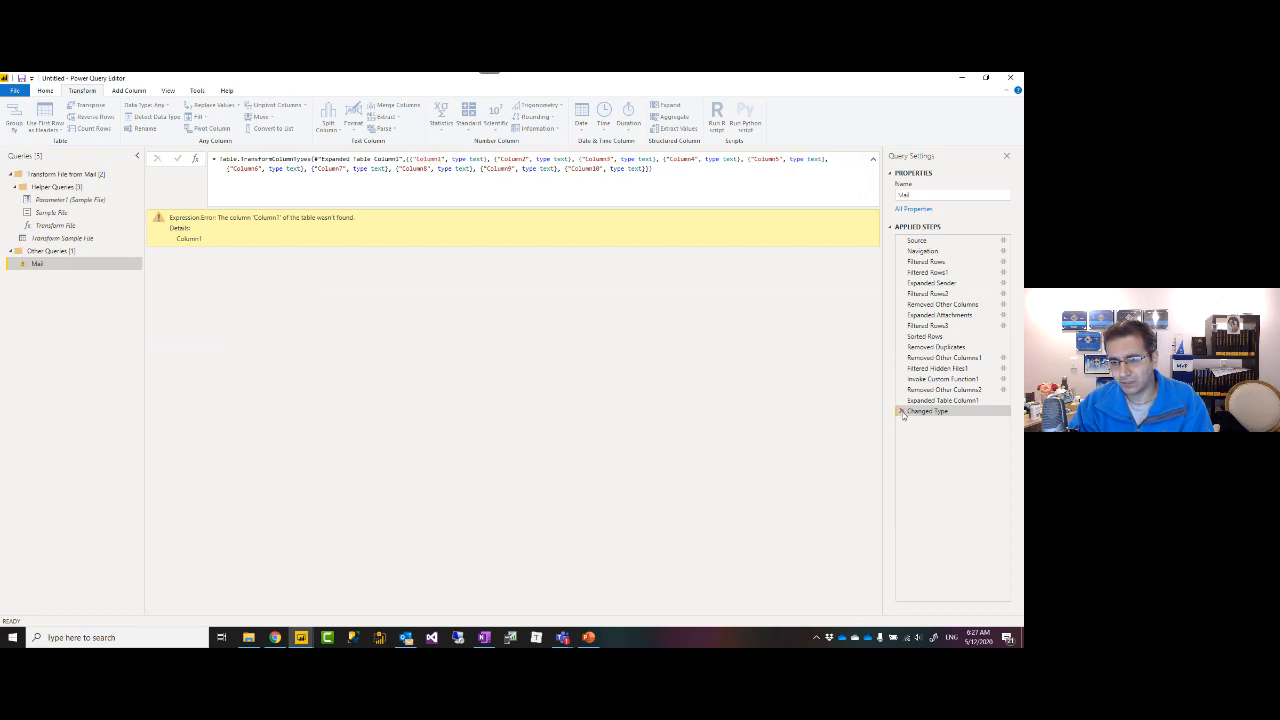
left_click(901, 411)
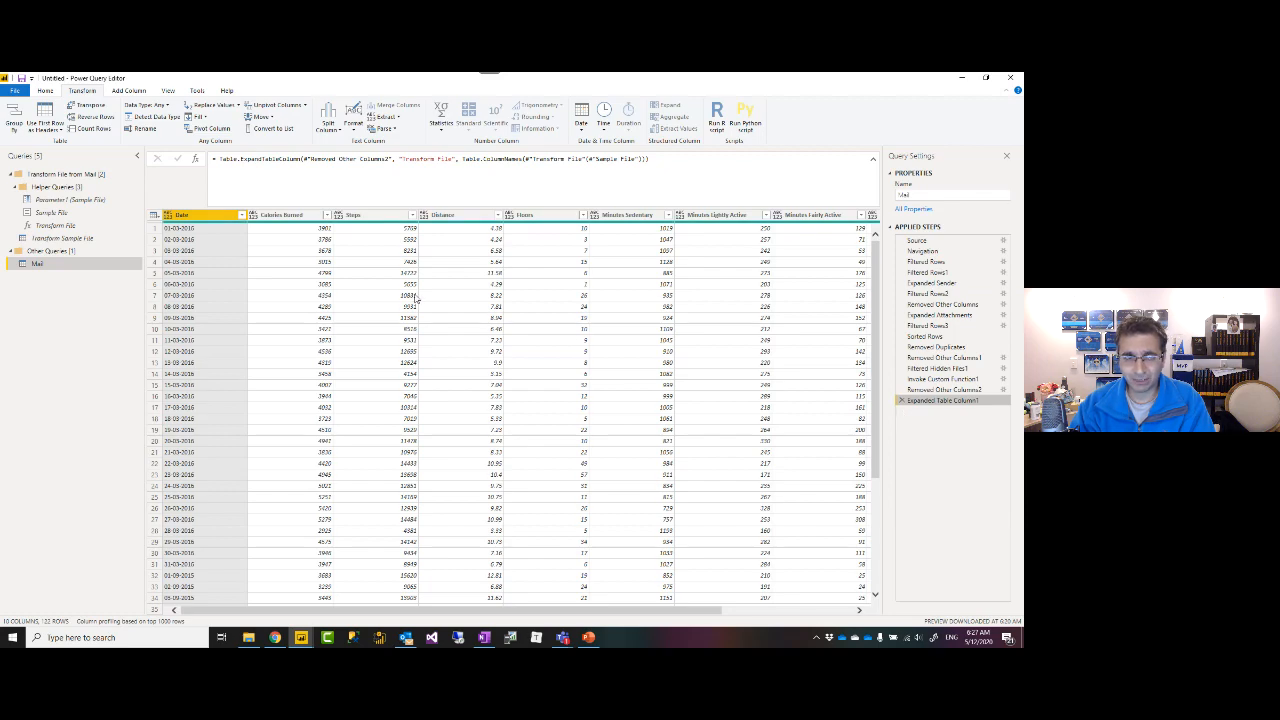
Collapse the Mail formula bar to one line and select the Calories Burned column.
scroll(324, 287, "down", 10)
scroll(324, 287, "down", 15)
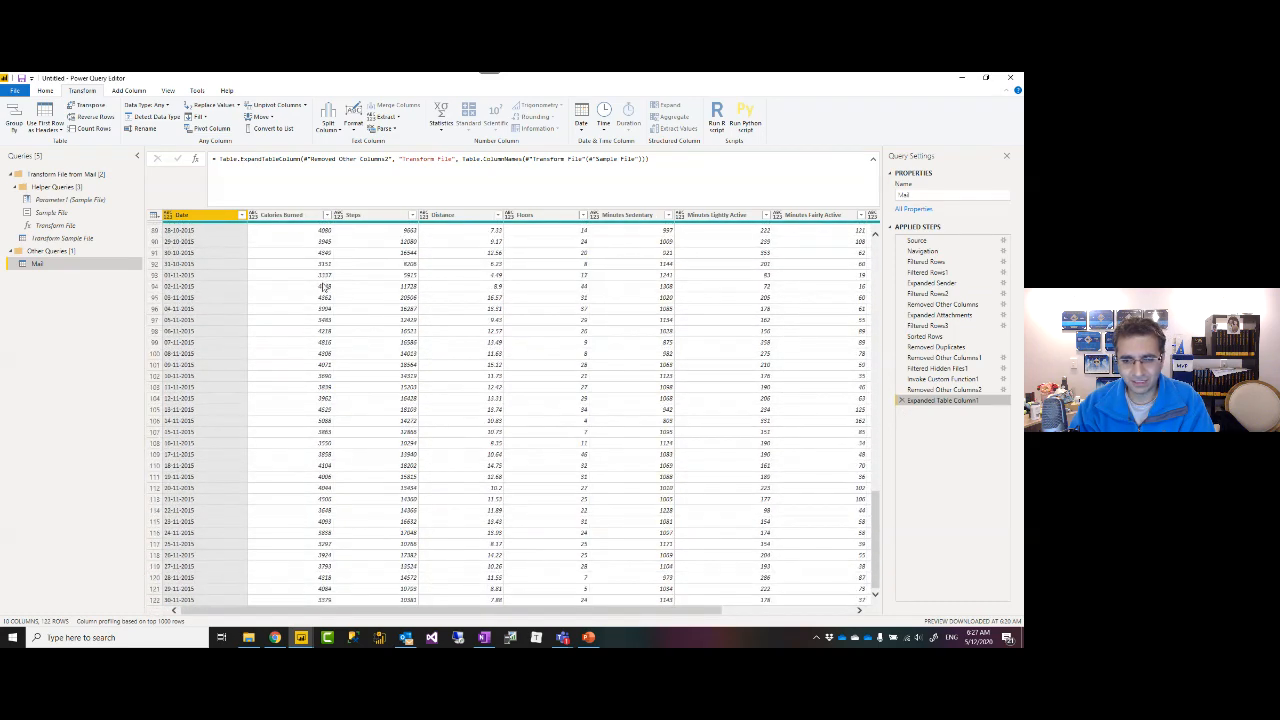
scroll(318, 297, "up", 20)
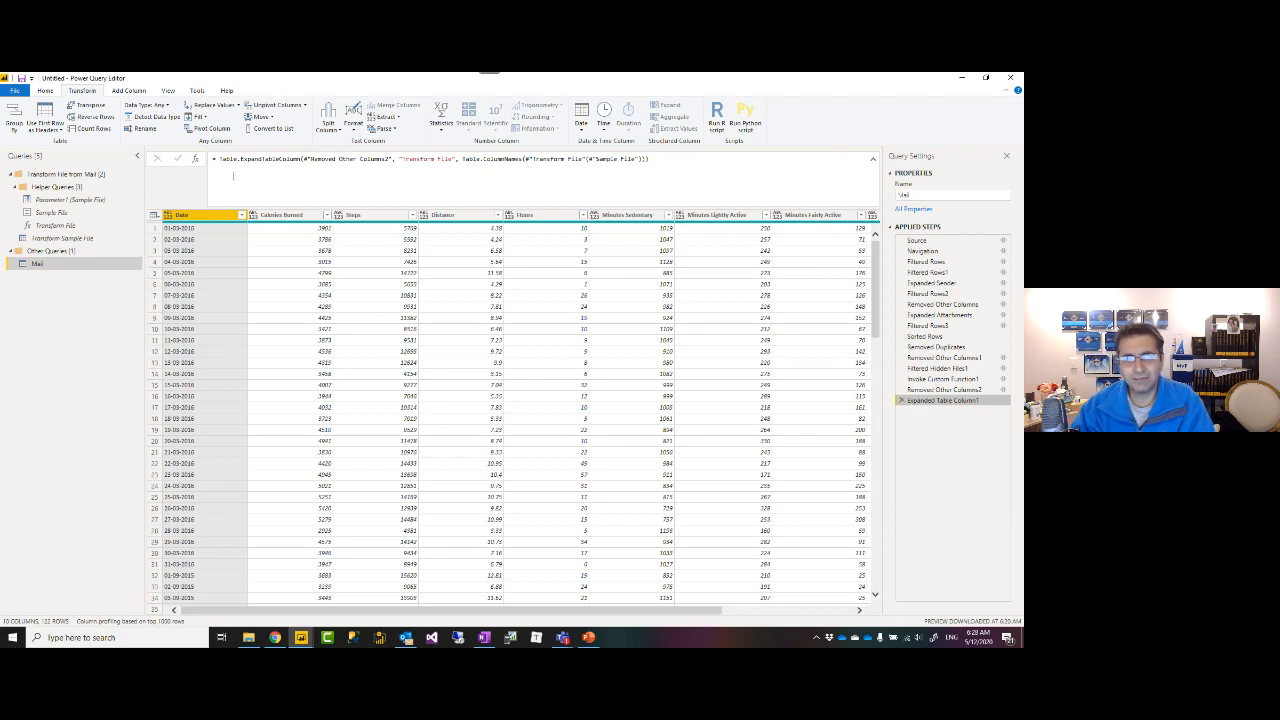
left_click(873, 162)
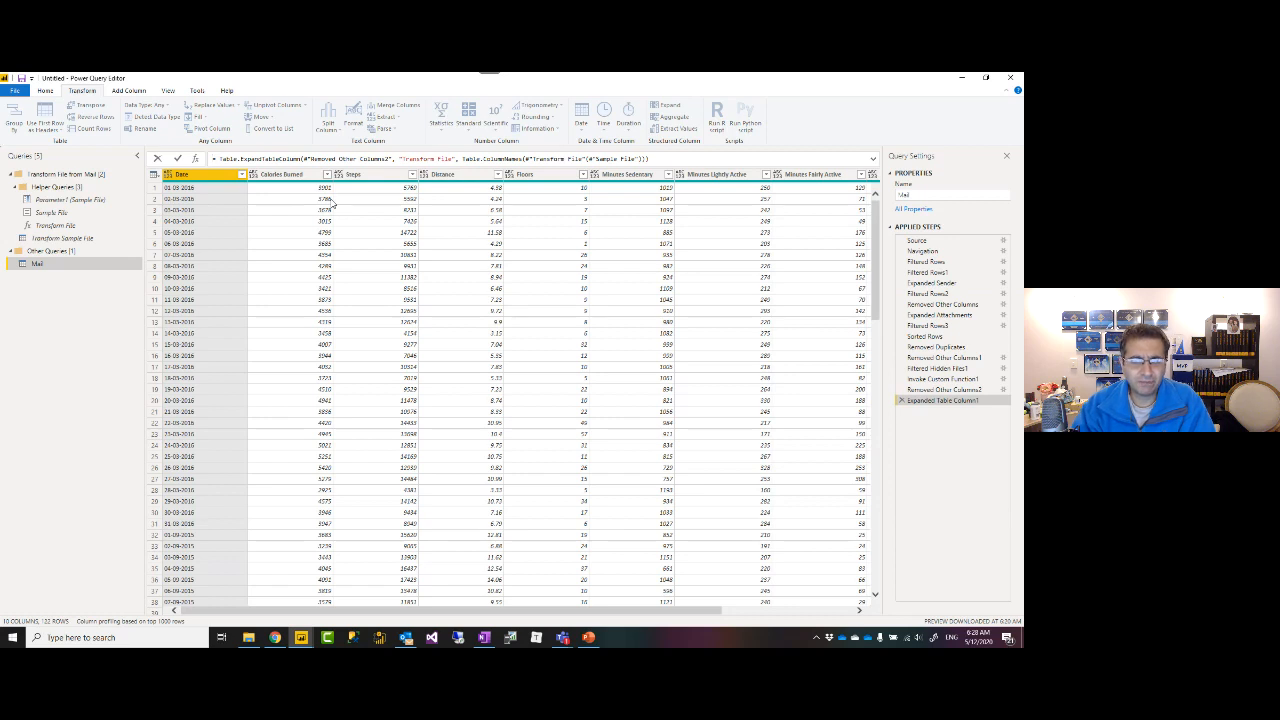
left_click(312, 175)
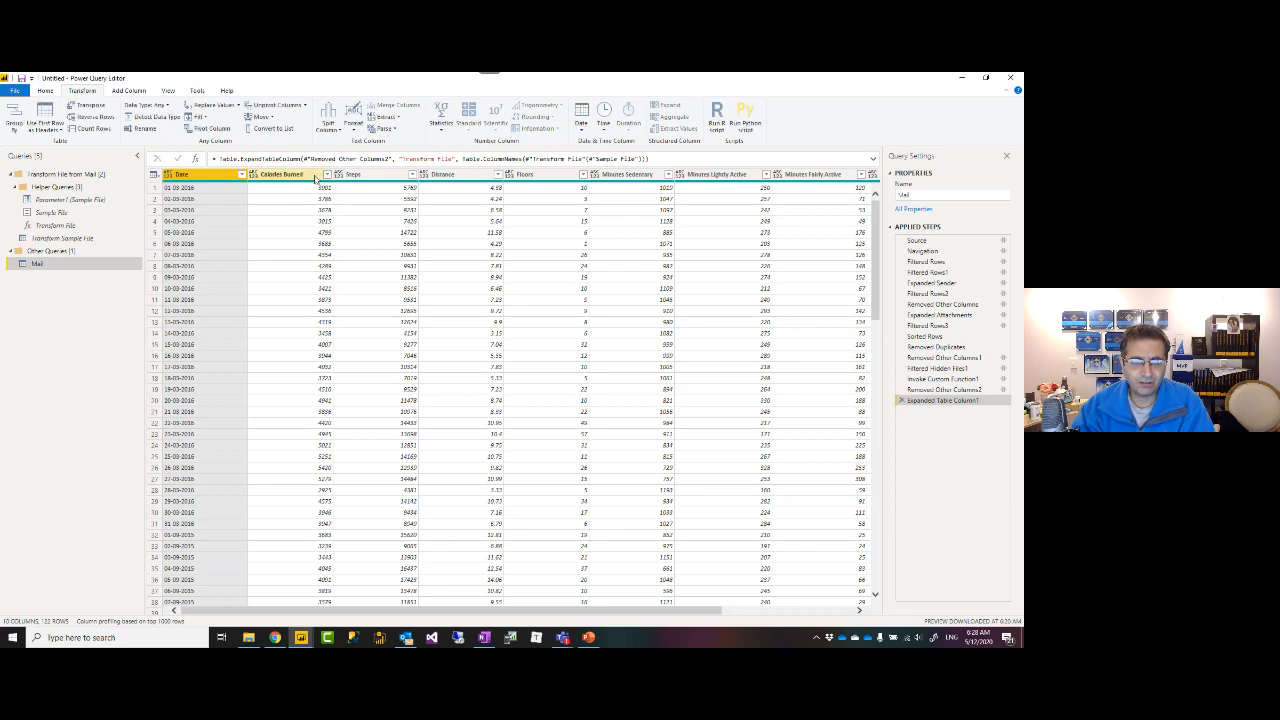
left_click(255, 175)
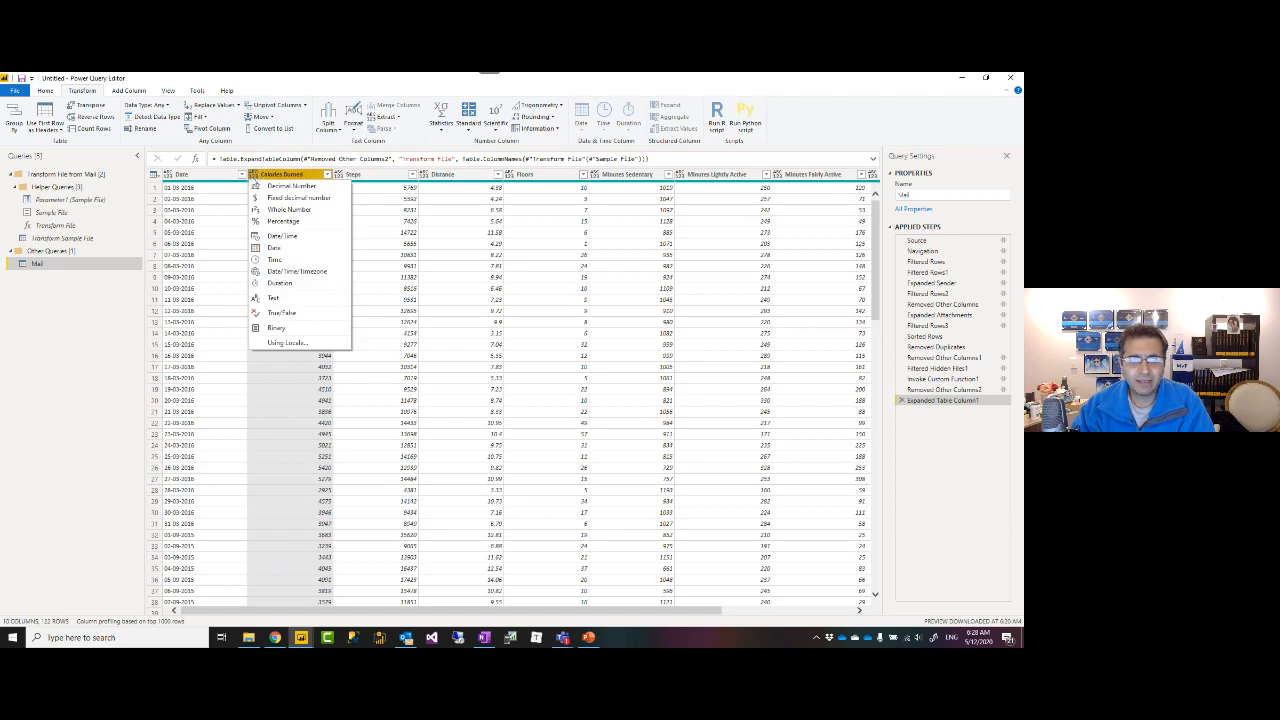
left_click(379, 178)
left_click(217, 176)
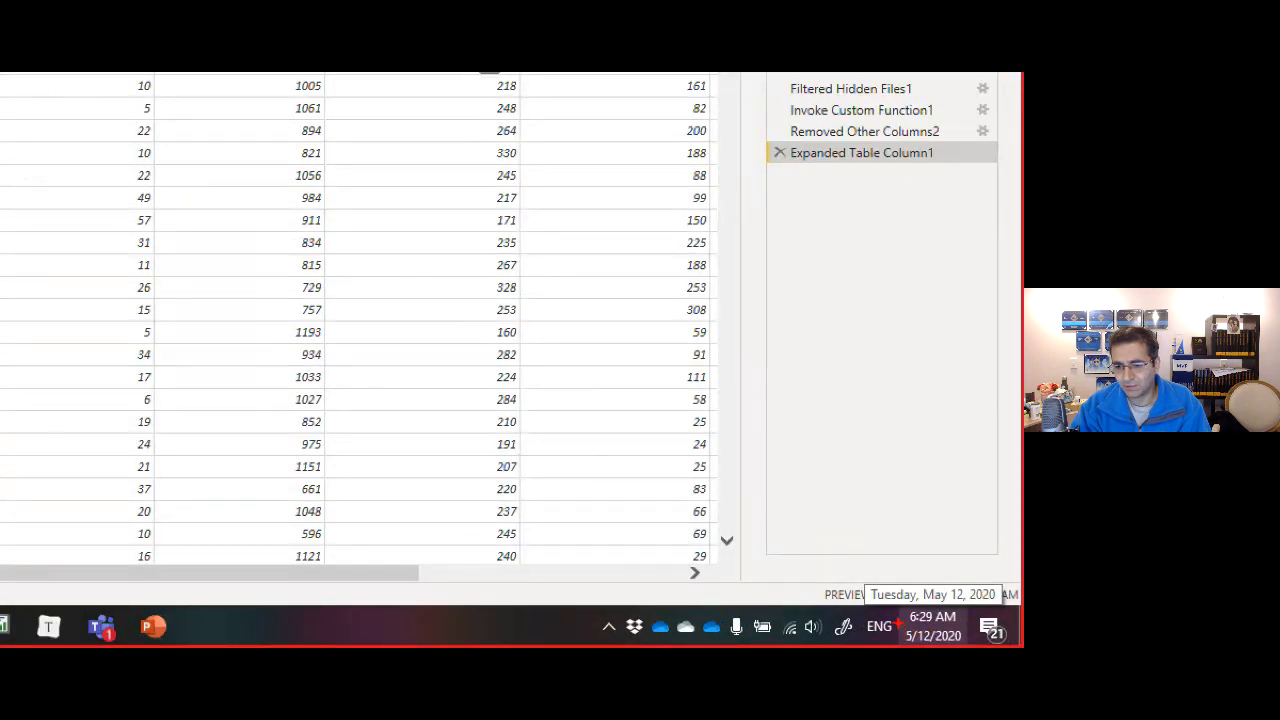
left_click_drag(899, 621, 972, 646)
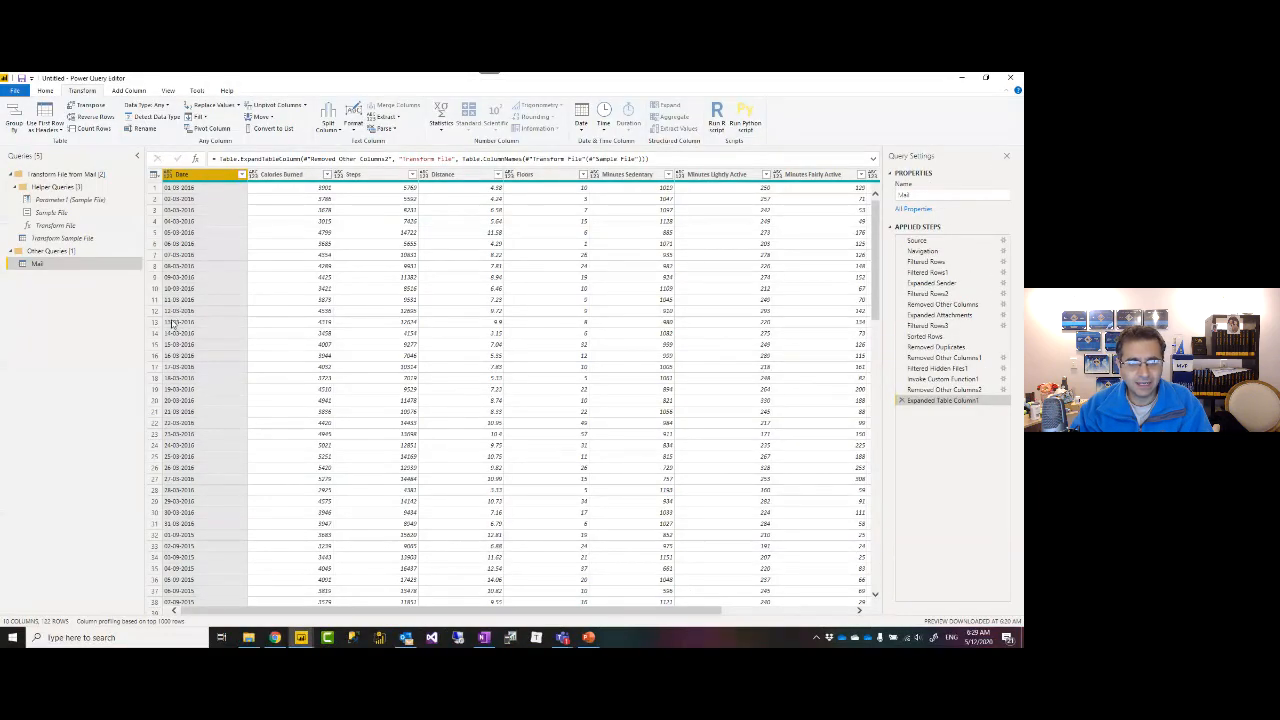
Set the Date column type to Date, leaving rows 13–31 as Error, and open the File menu.
left_click(169, 175)
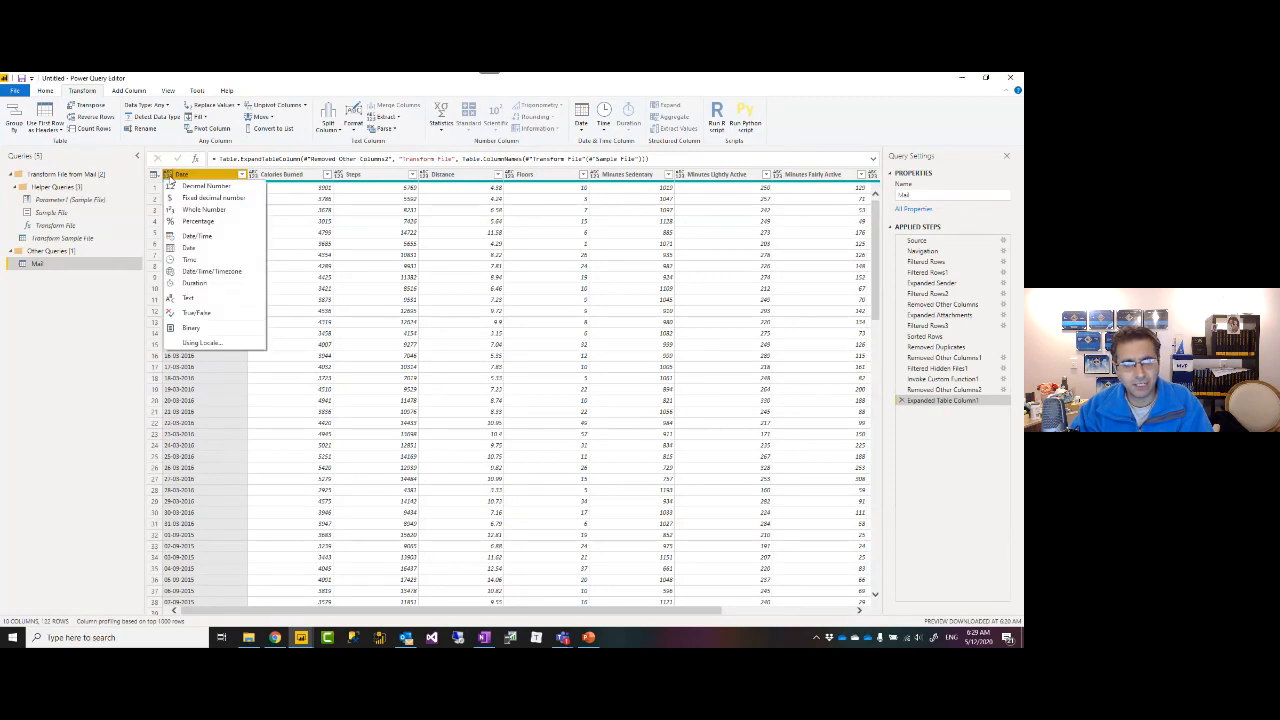
left_click(193, 248)
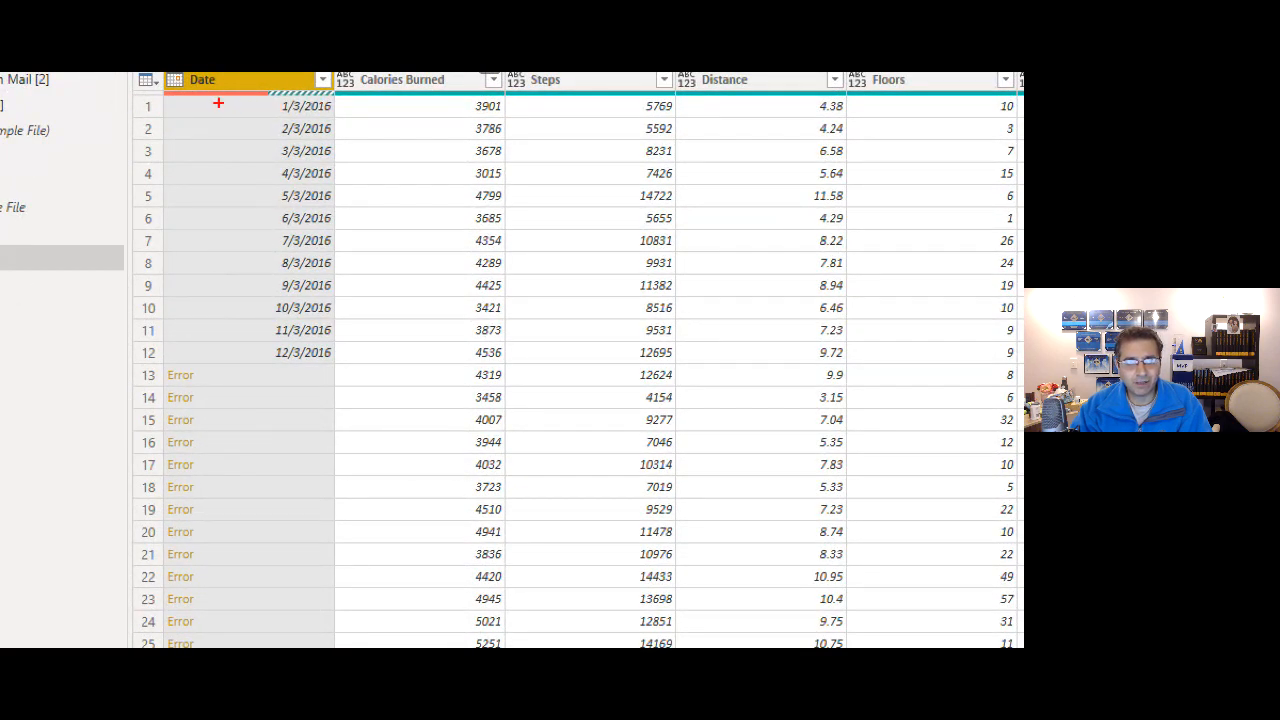
left_click_drag(258, 104, 254, 353)
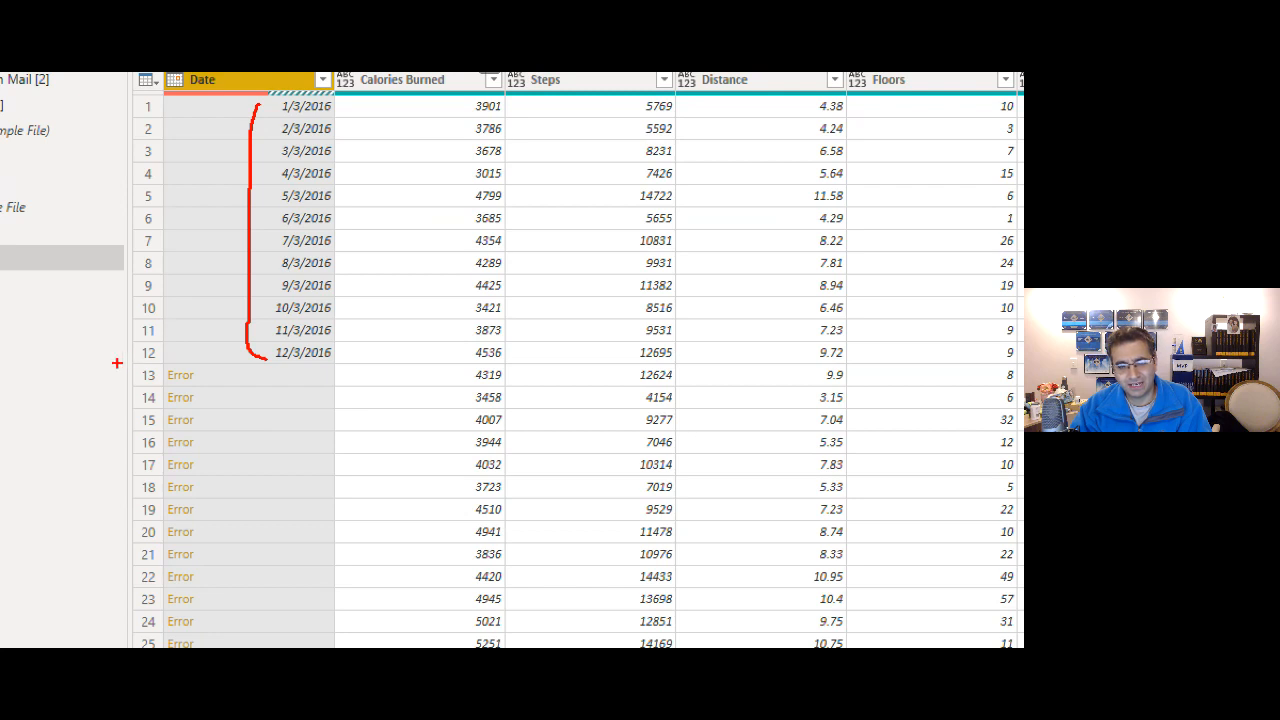
left_click_drag(122, 364, 260, 630)
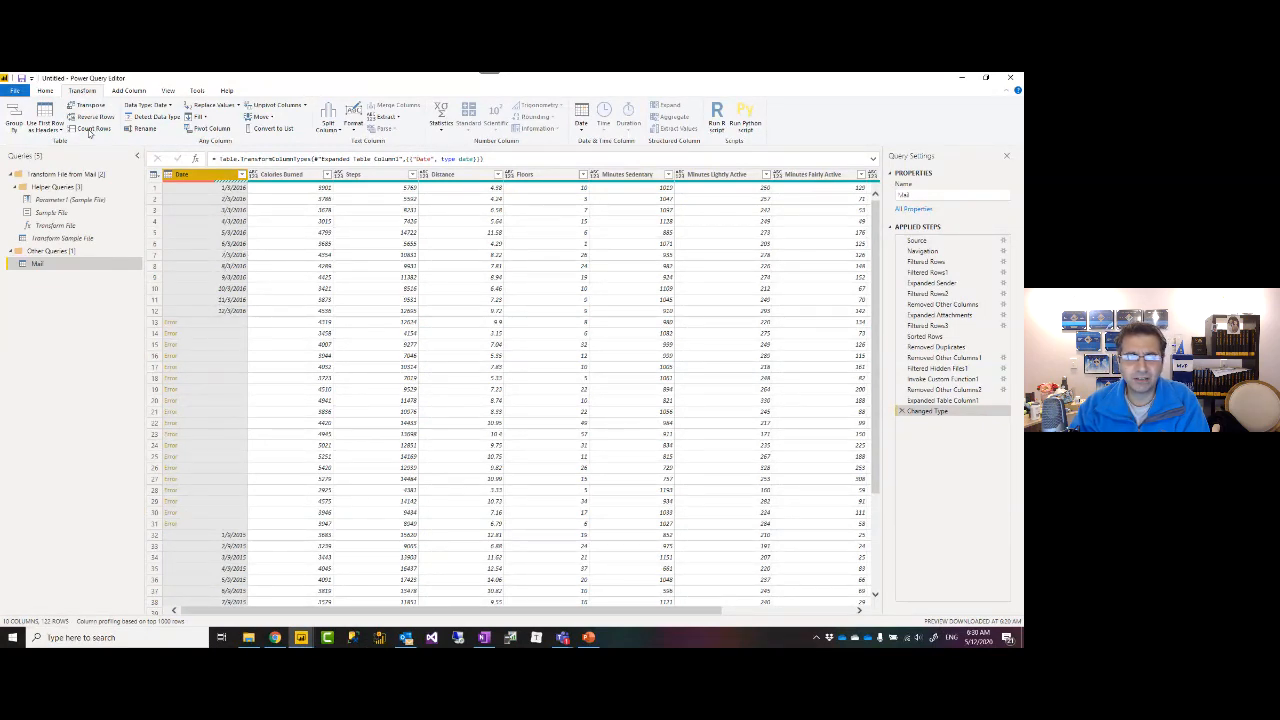
left_click(15, 90)
Check the current file's Regional Settings without changes, then delete the Changed Type step.
mouse_move(55, 228)
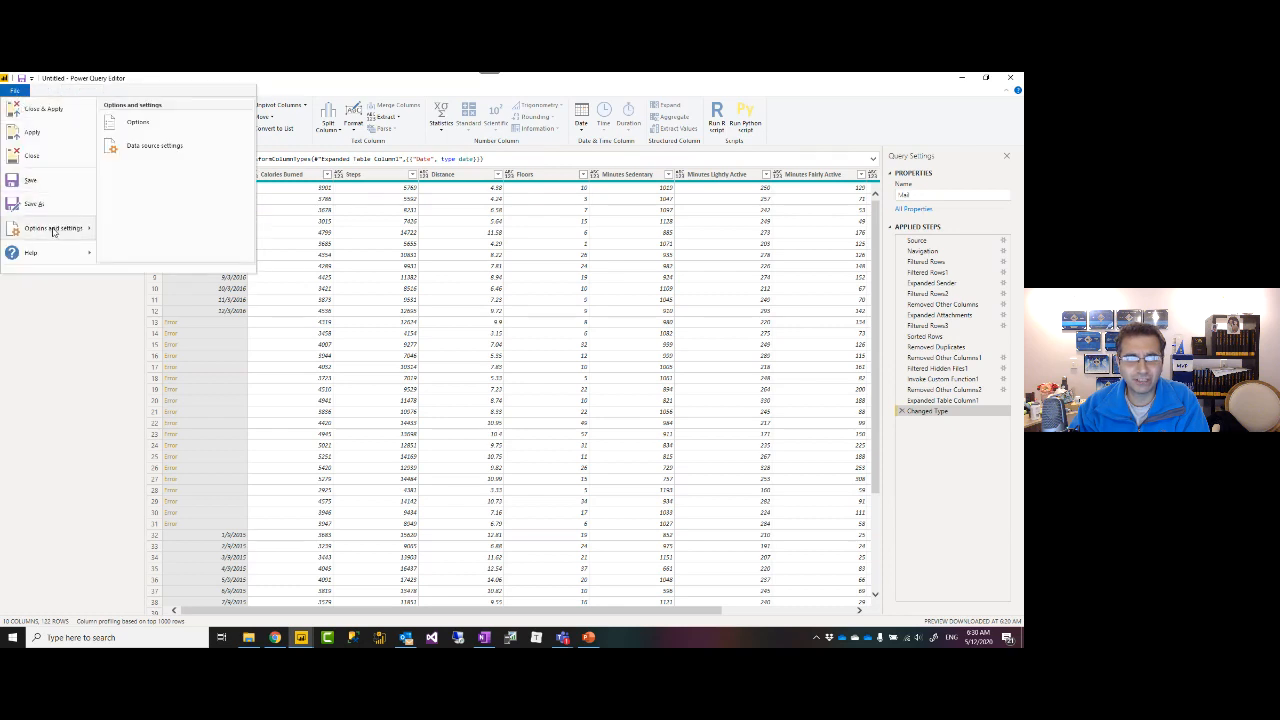
left_click(133, 126)
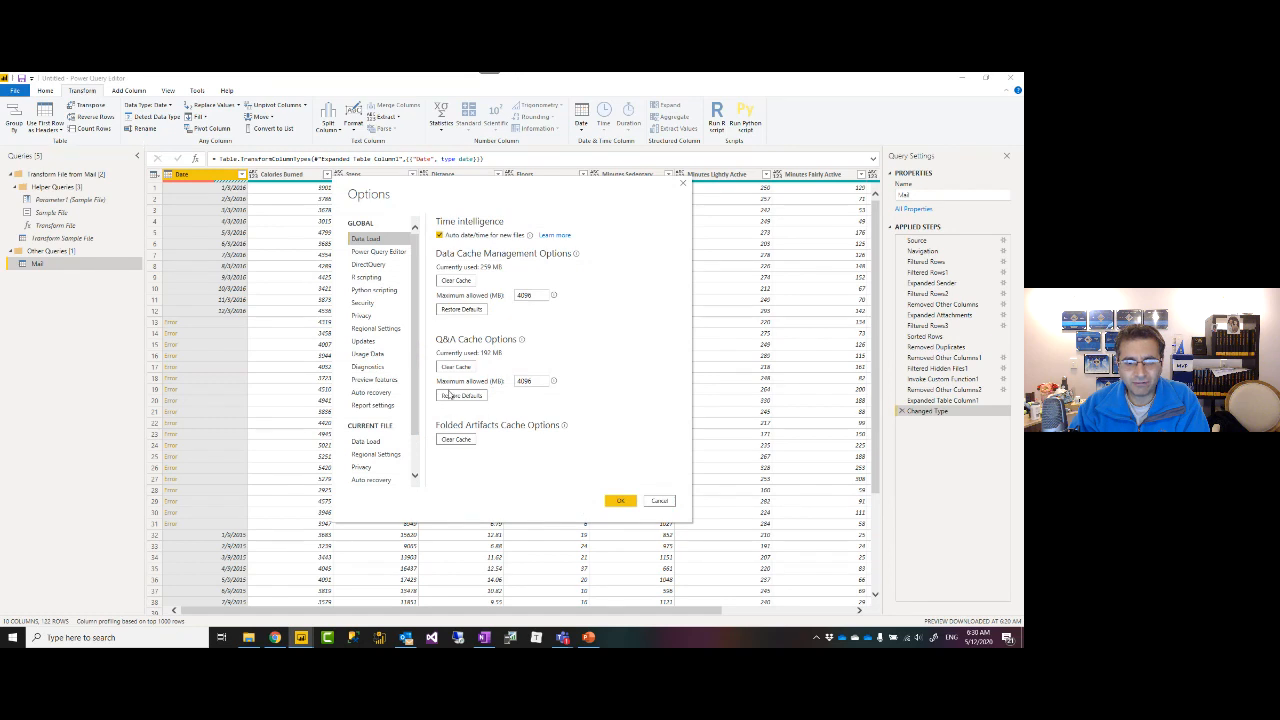
left_click(375, 454)
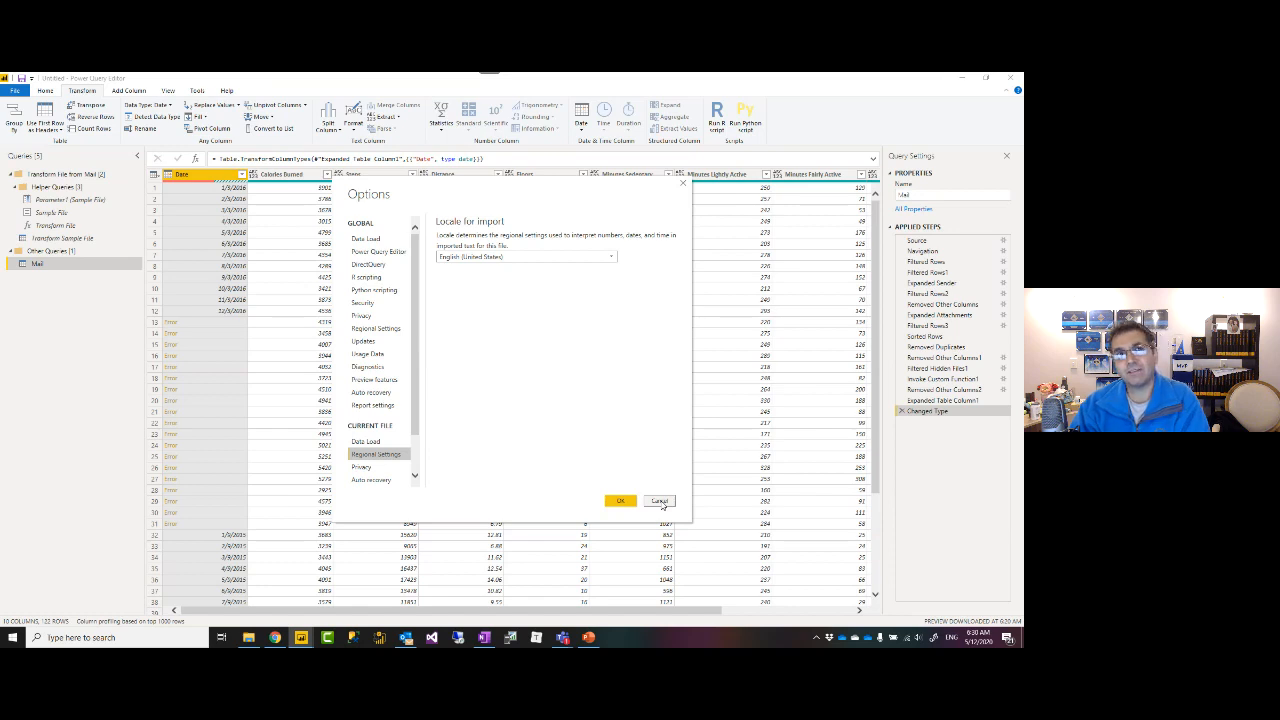
left_click(660, 502)
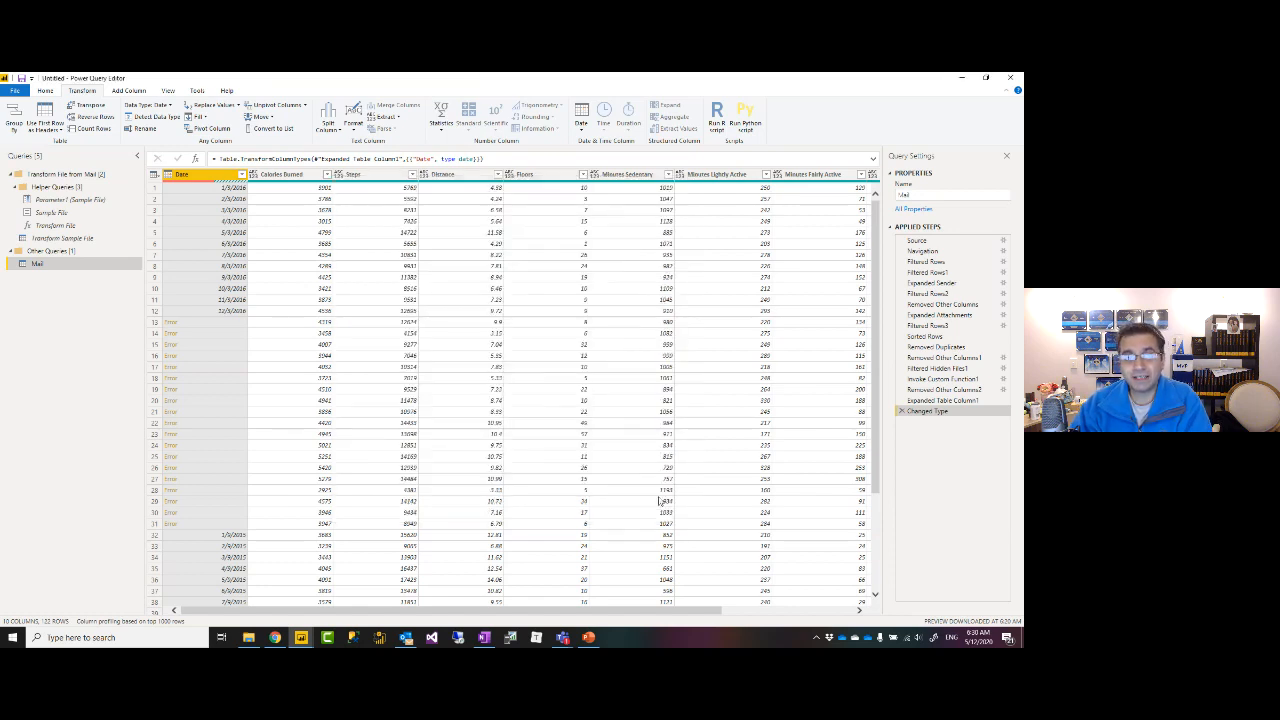
left_click(901, 411)
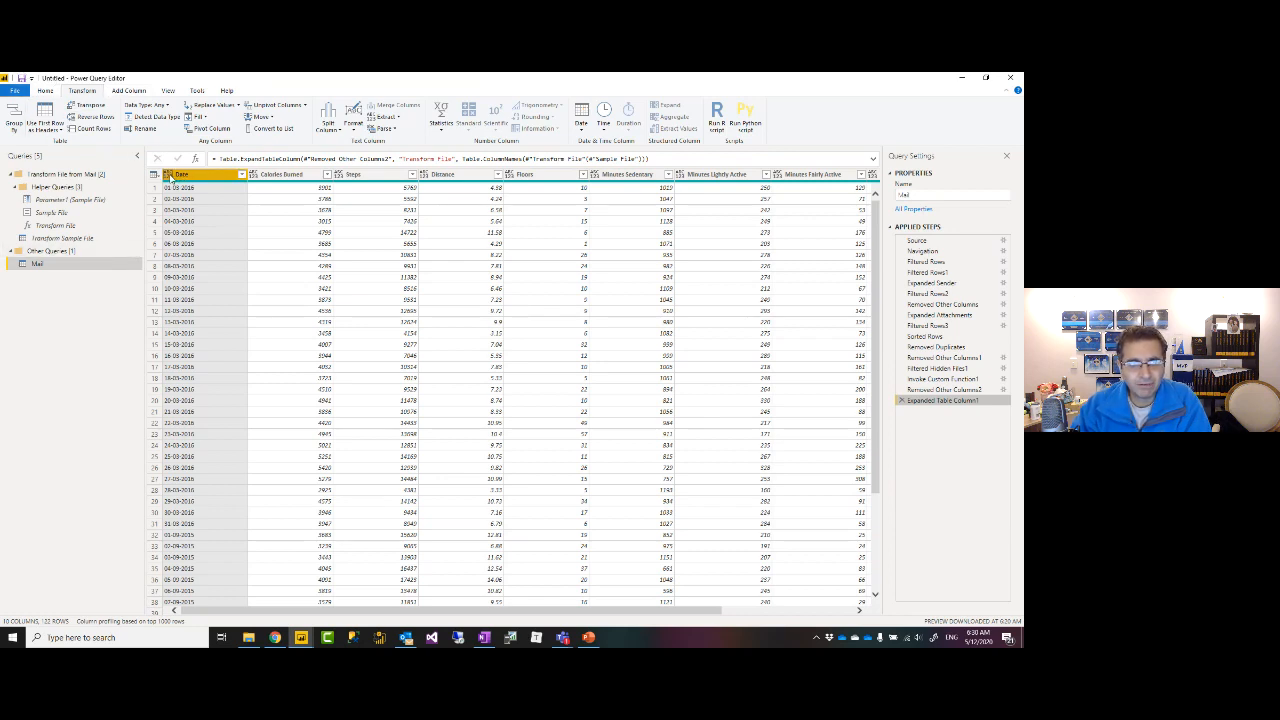
Change the Date column's type to Date using the English (New Zealand) locale.
left_click(169, 175)
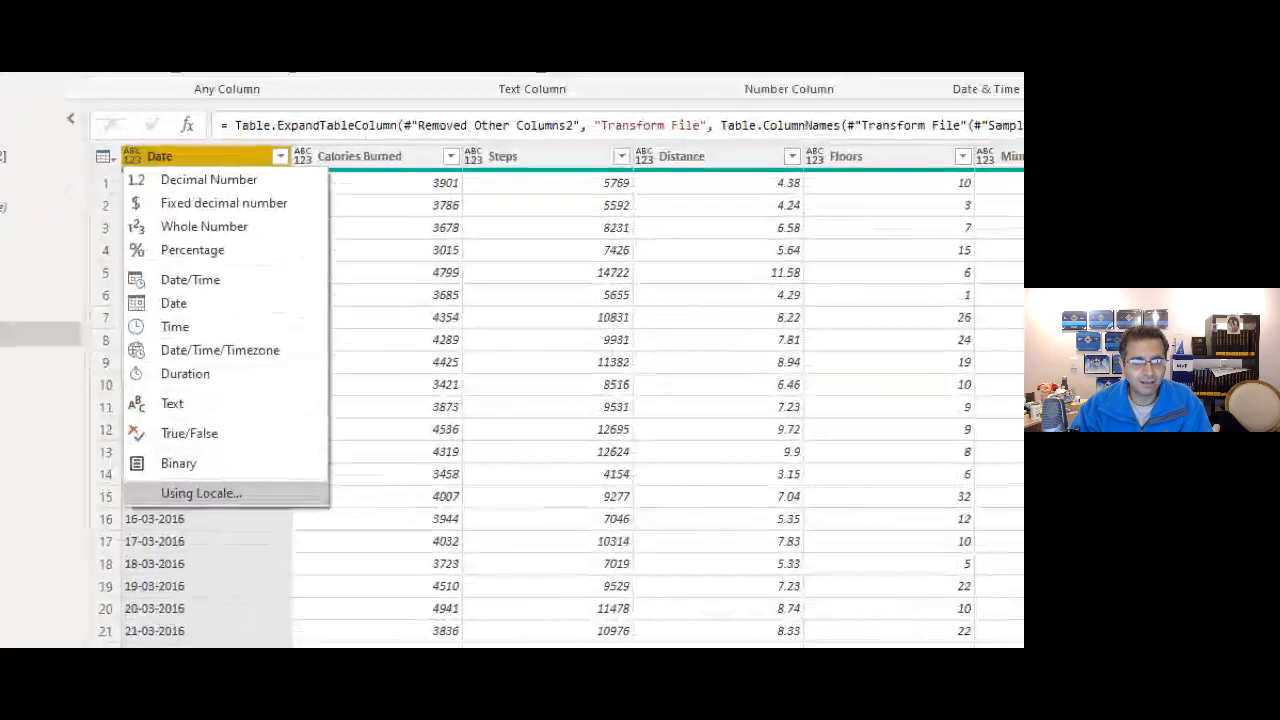
left_click_drag(132, 484, 264, 510)
key("Escape")
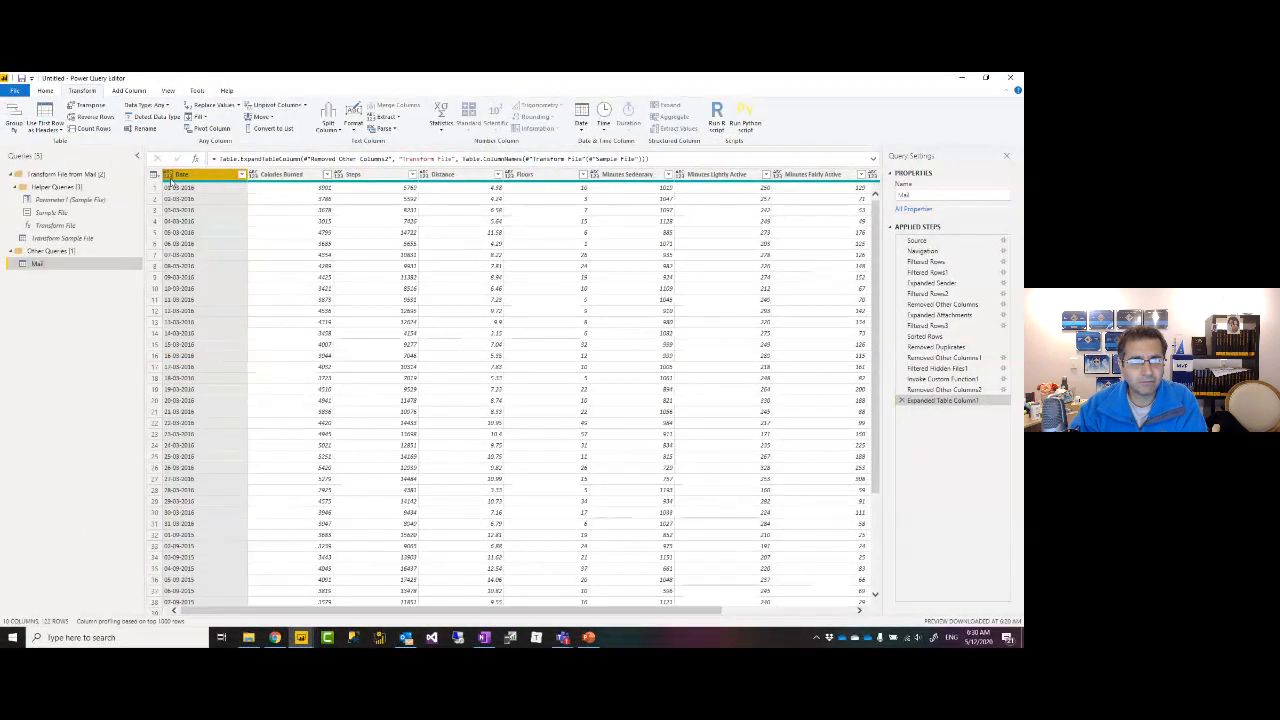
left_click(168, 175)
left_click(220, 345)
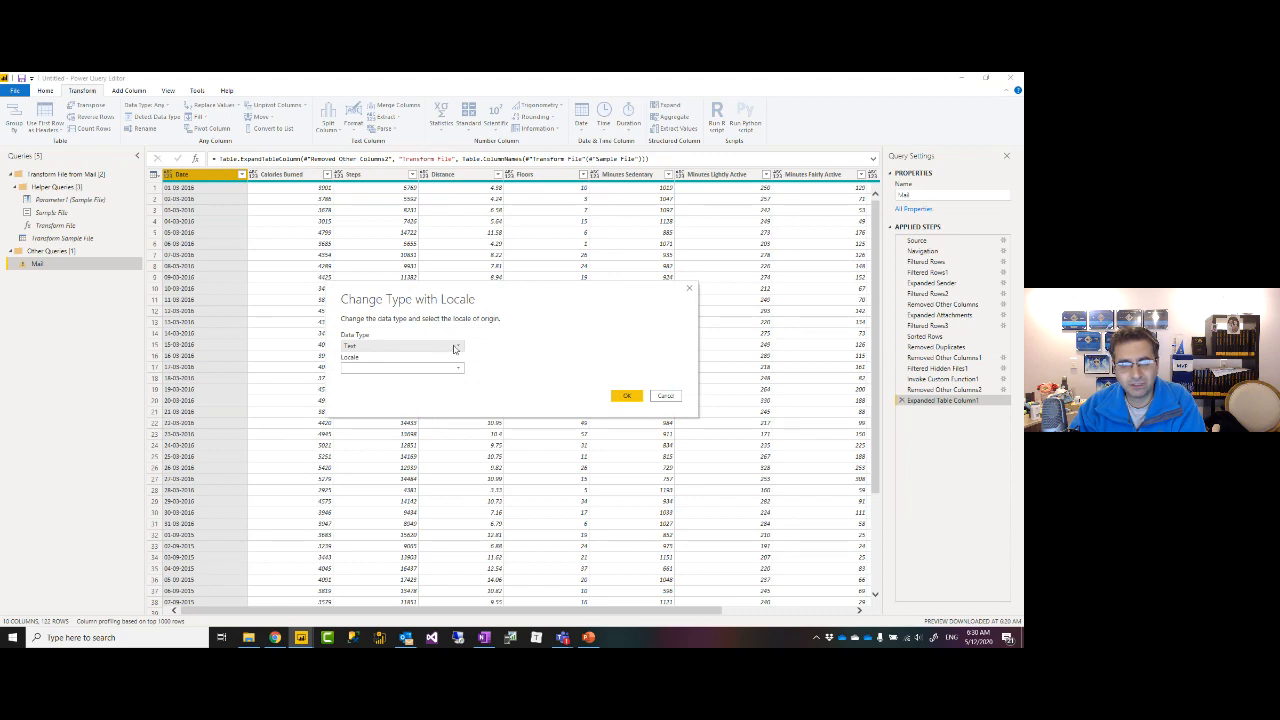
left_click(455, 347)
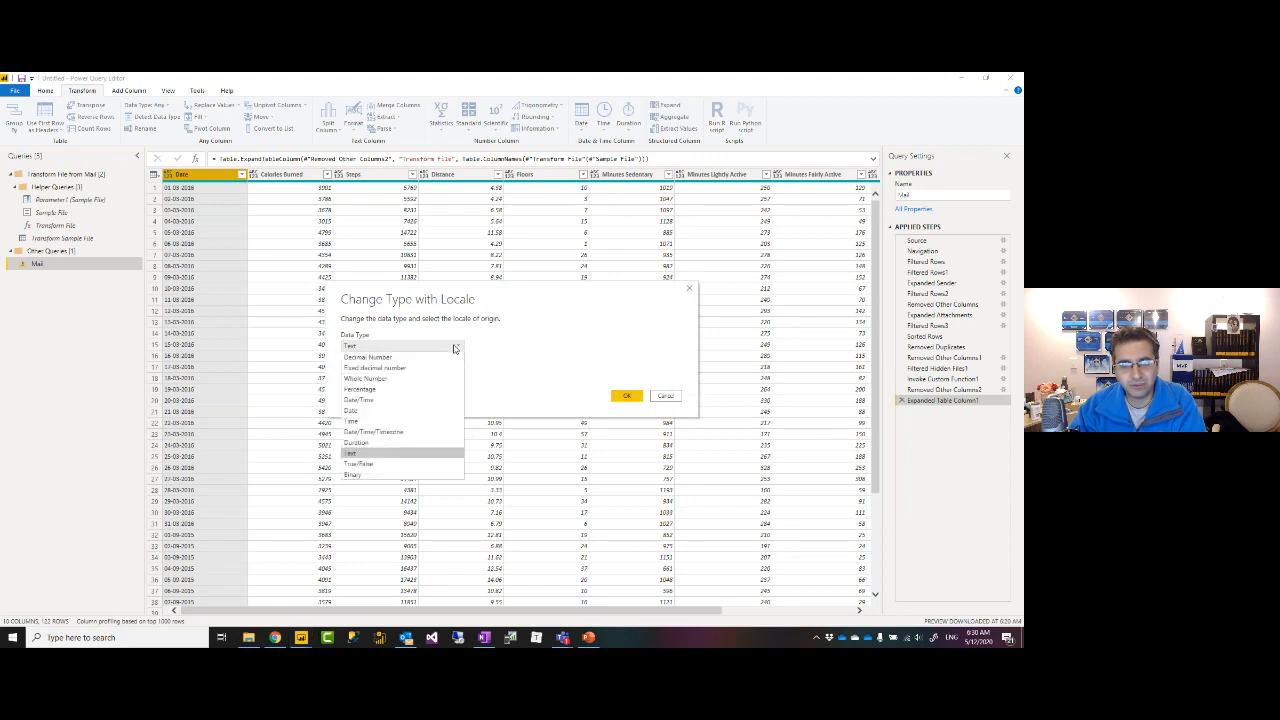
left_click(366, 432)
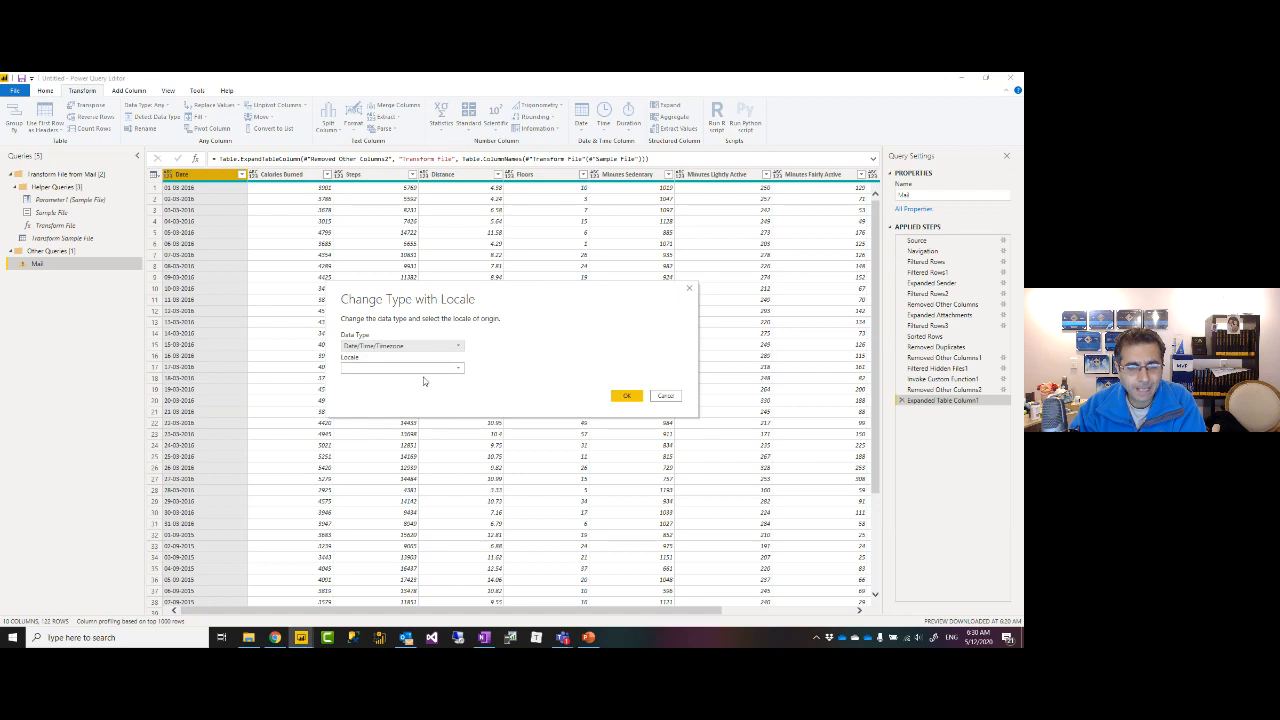
left_click(447, 346)
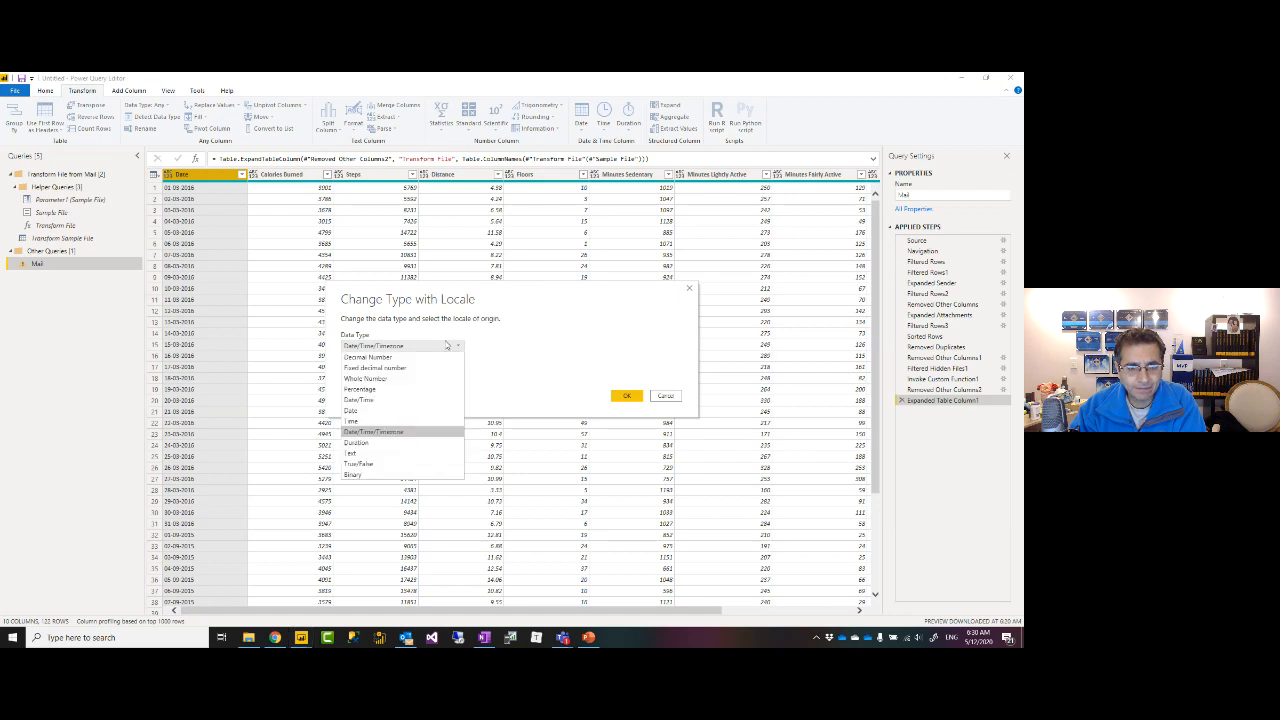
left_click(365, 412)
left_click(449, 371)
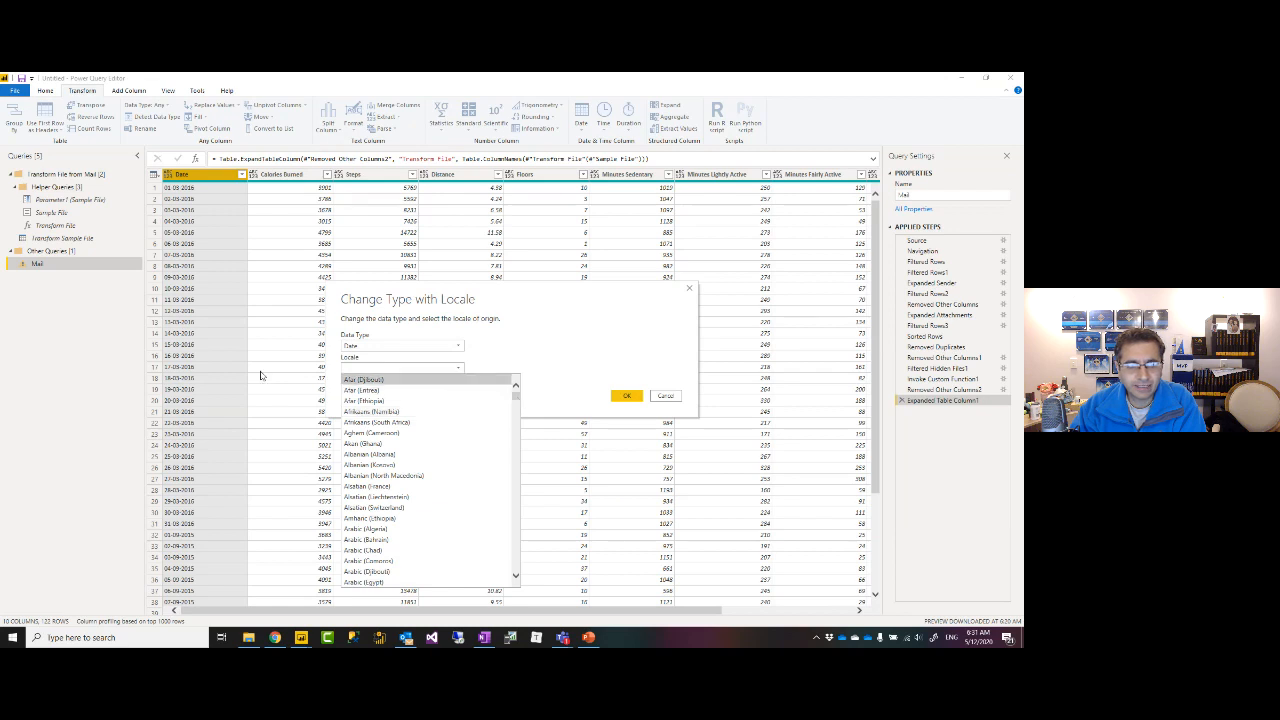
left_click_drag(515, 400, 516, 470)
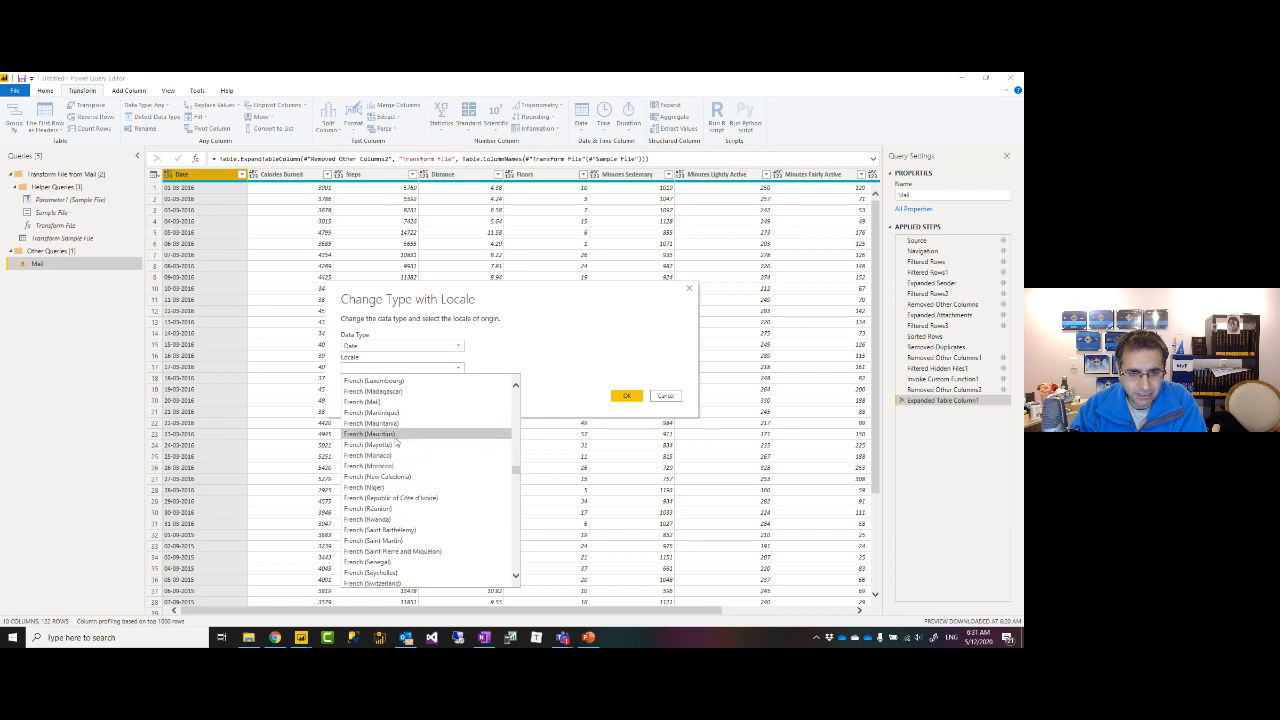
scroll(396, 441, "down", 1)
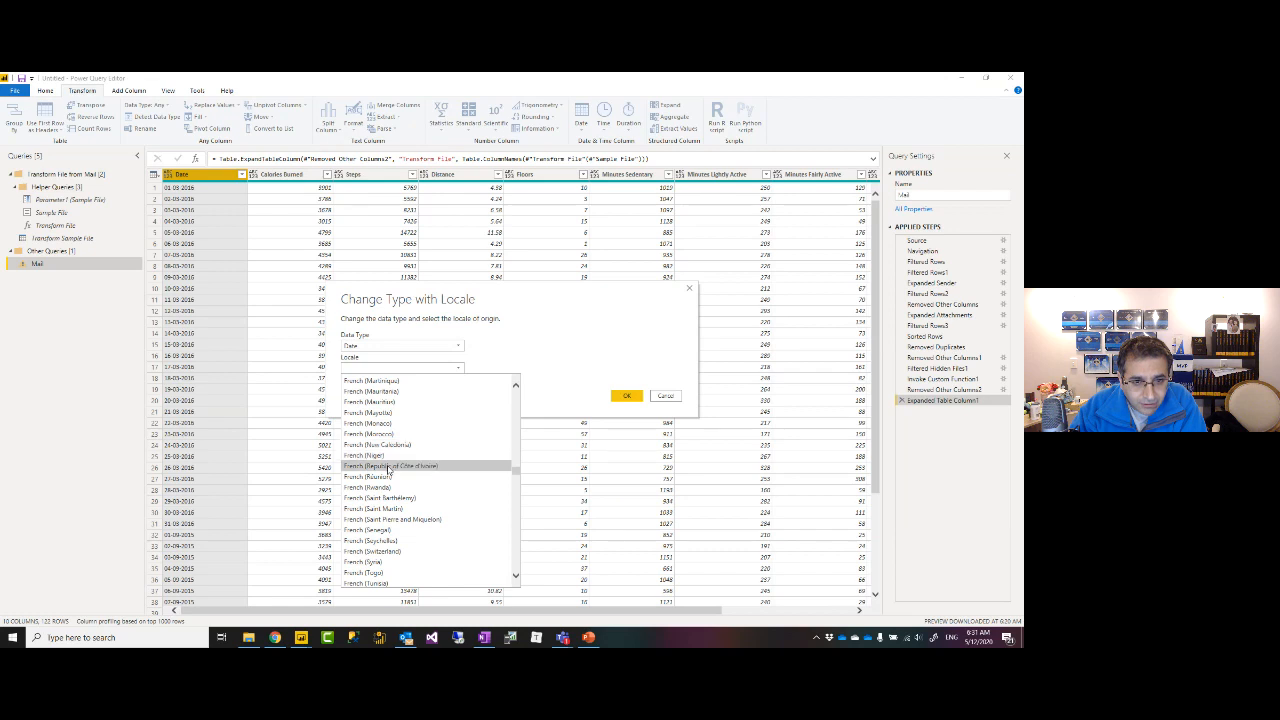
scroll(387, 456, "up", 1)
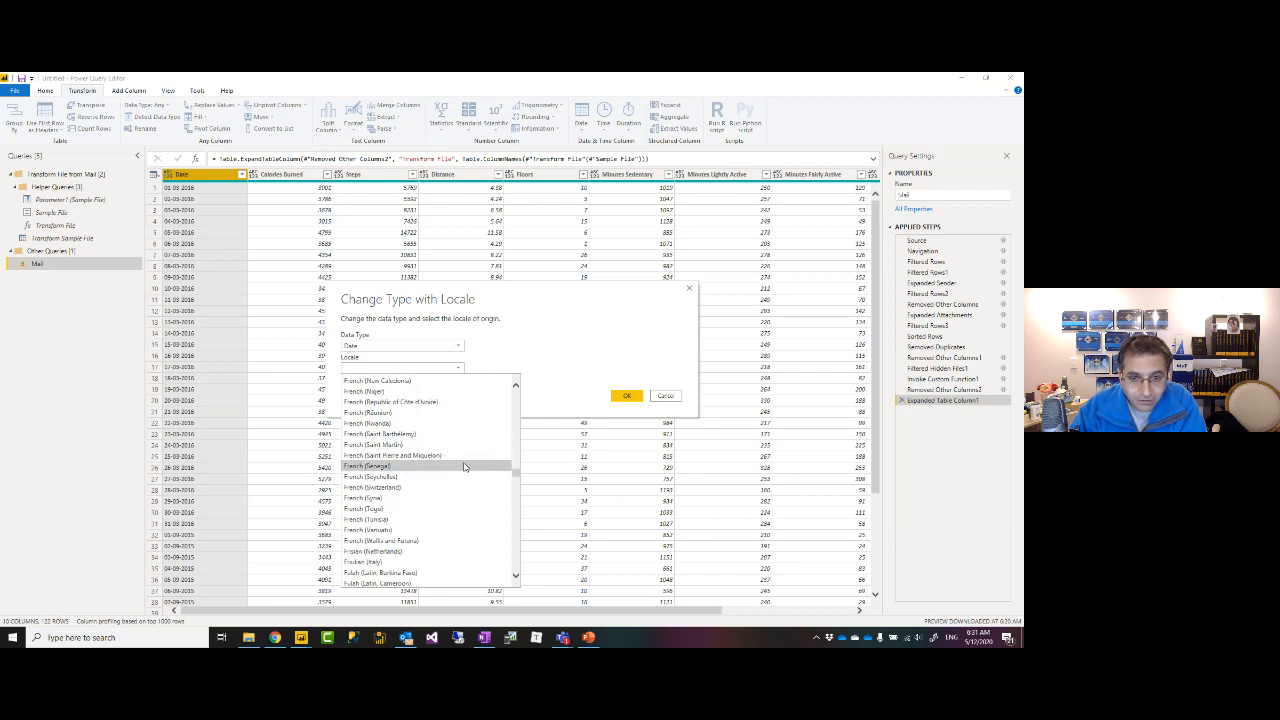
mouse_move(516, 468)
left_mouse_down()
mouse_move(515, 487)
mouse_move(514, 448)
left_mouse_up()
left_click(410, 437)
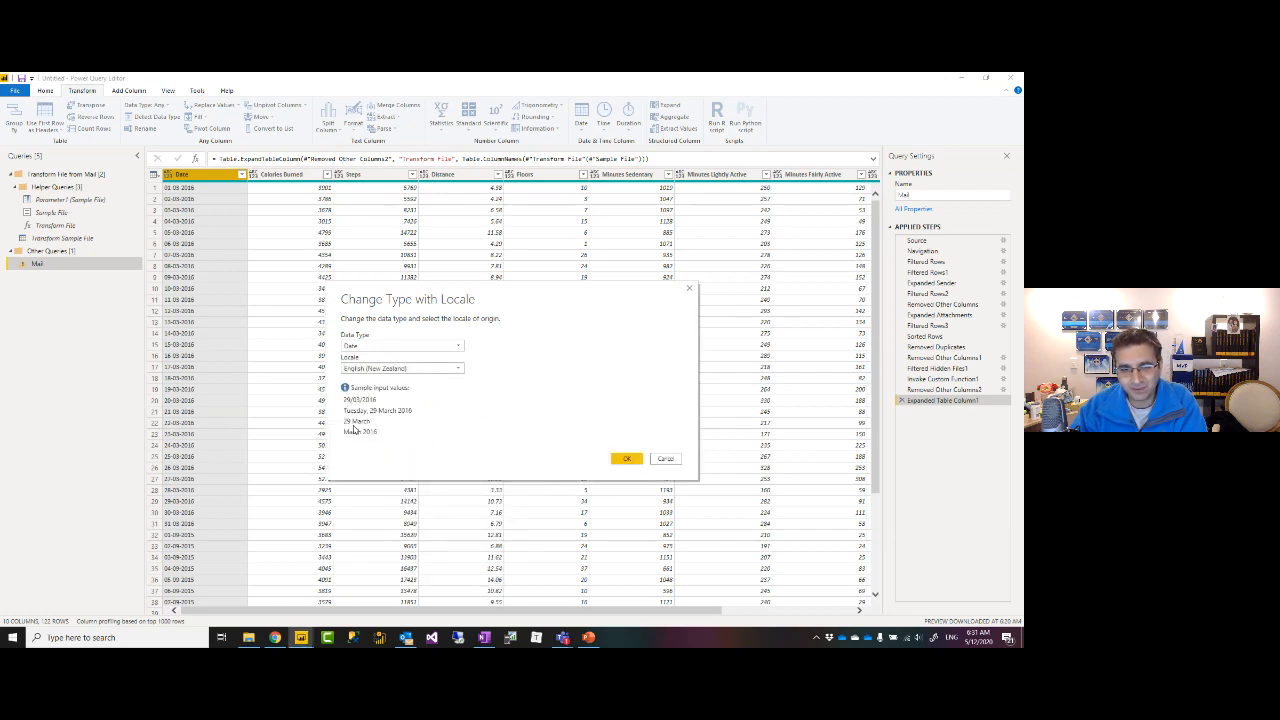
left_click(626, 458)
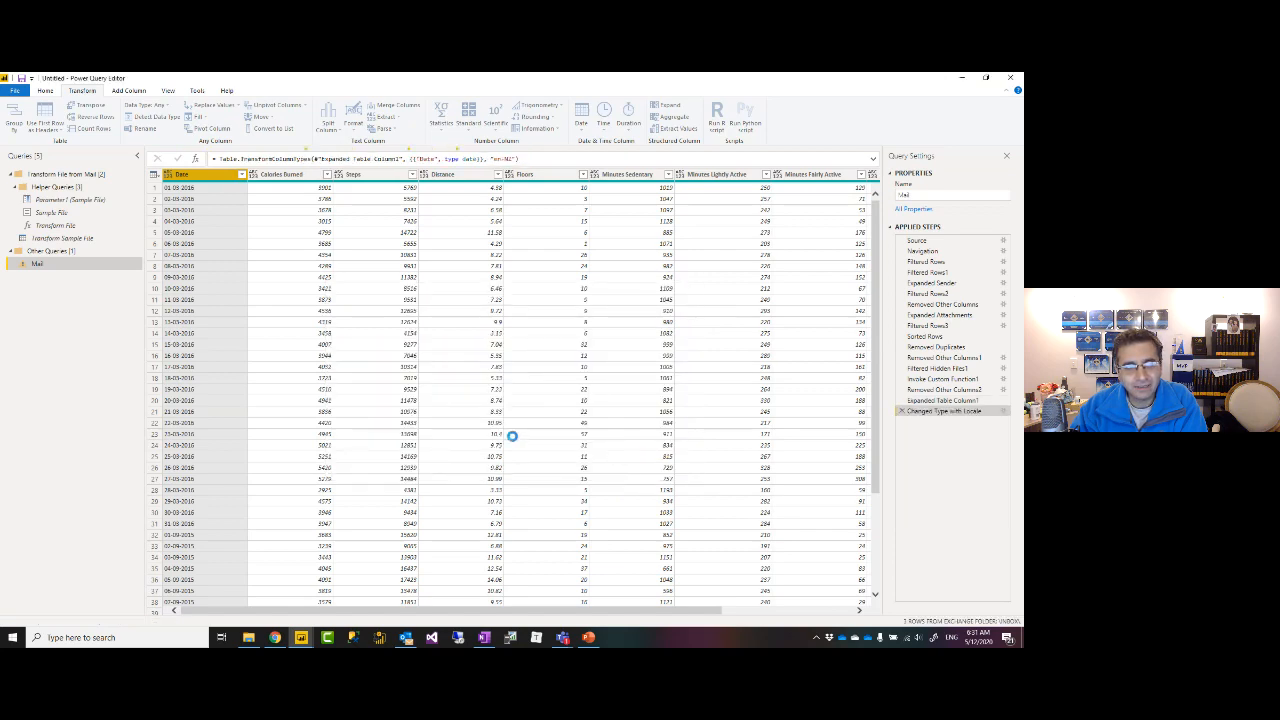
Review the converted Date values and the en-NZ locale formula.
scroll(226, 284, "down", 20)
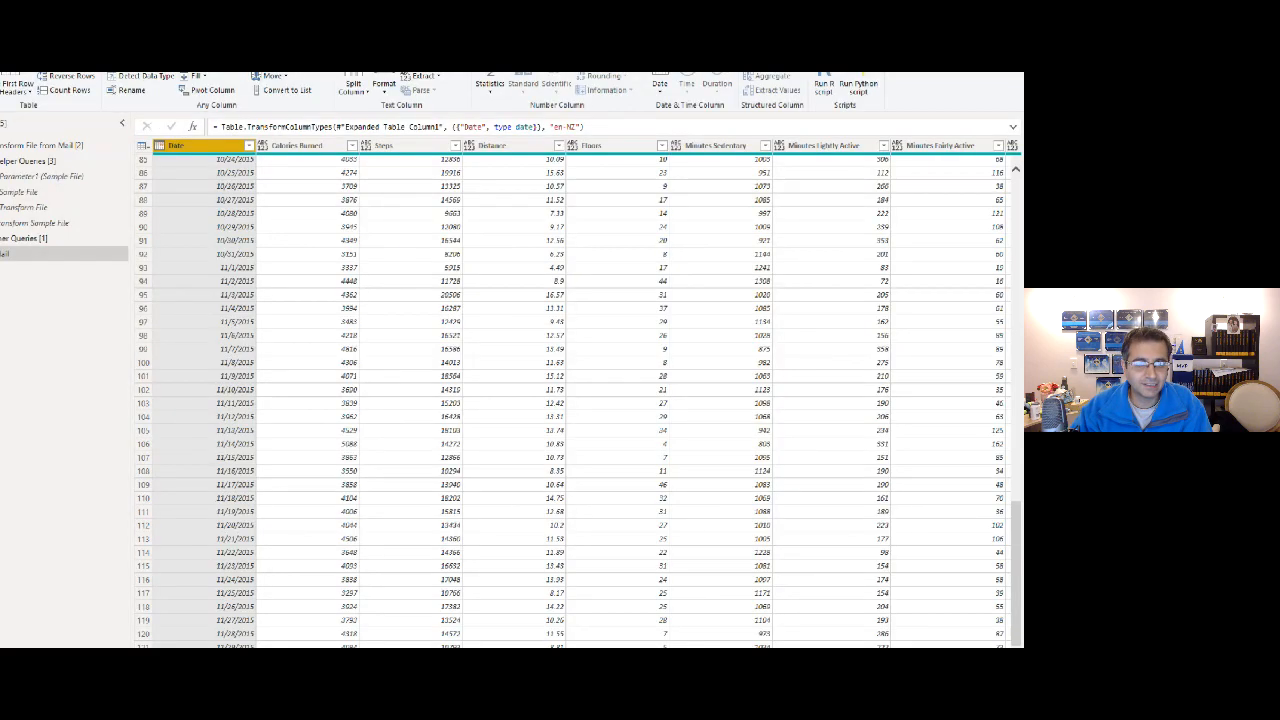
left_click_drag(236, 353, 316, 553)
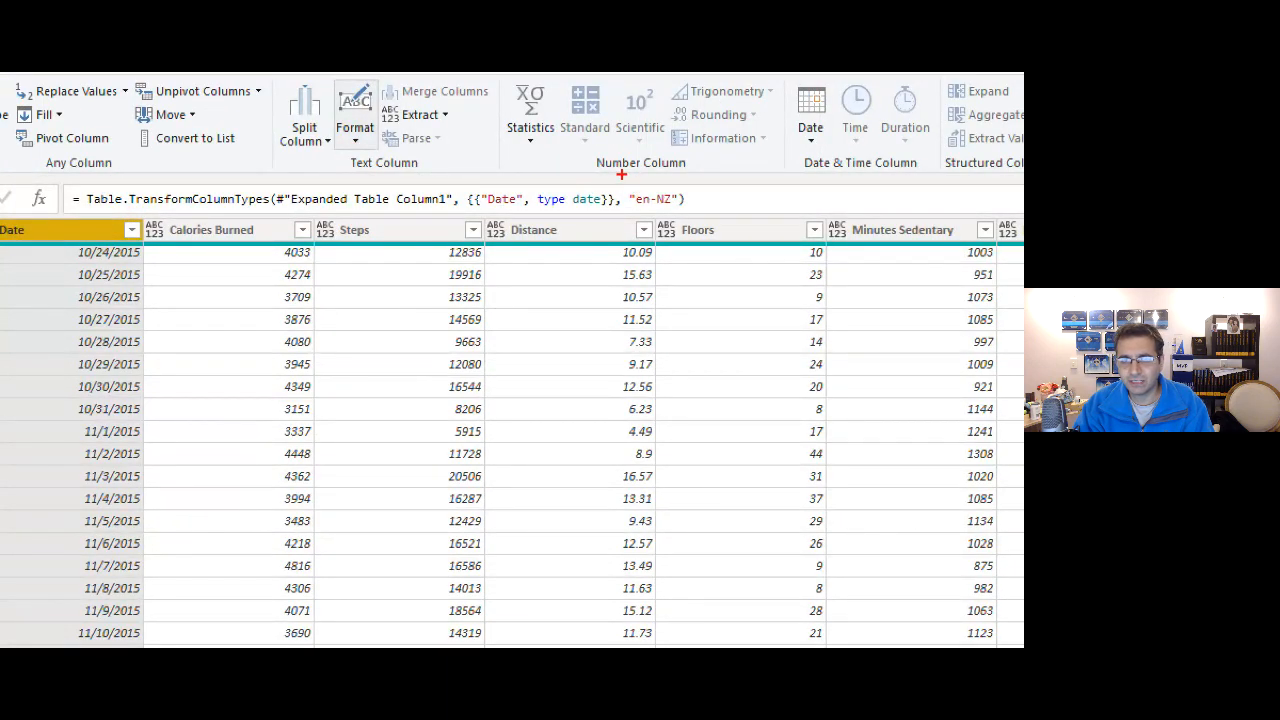
left_click_drag(615, 178, 696, 219)
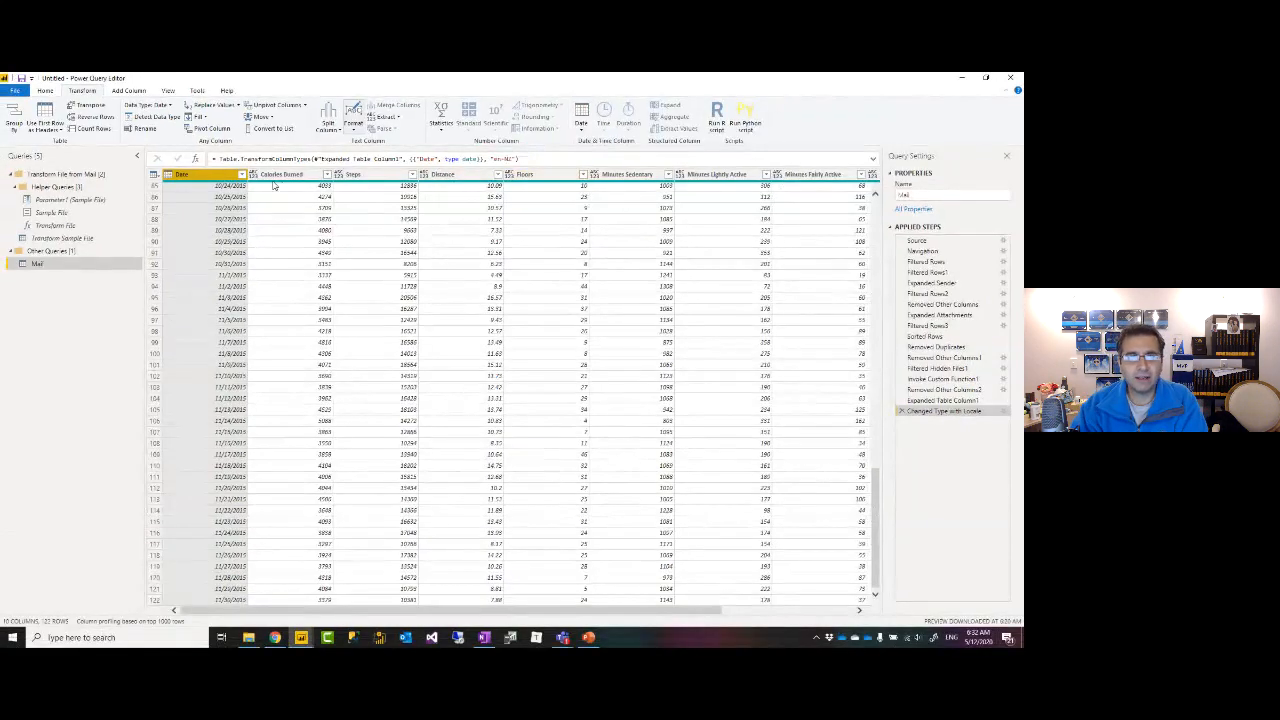
Select all columns from Calories Burned through Activity Calories.
left_click(290, 175)
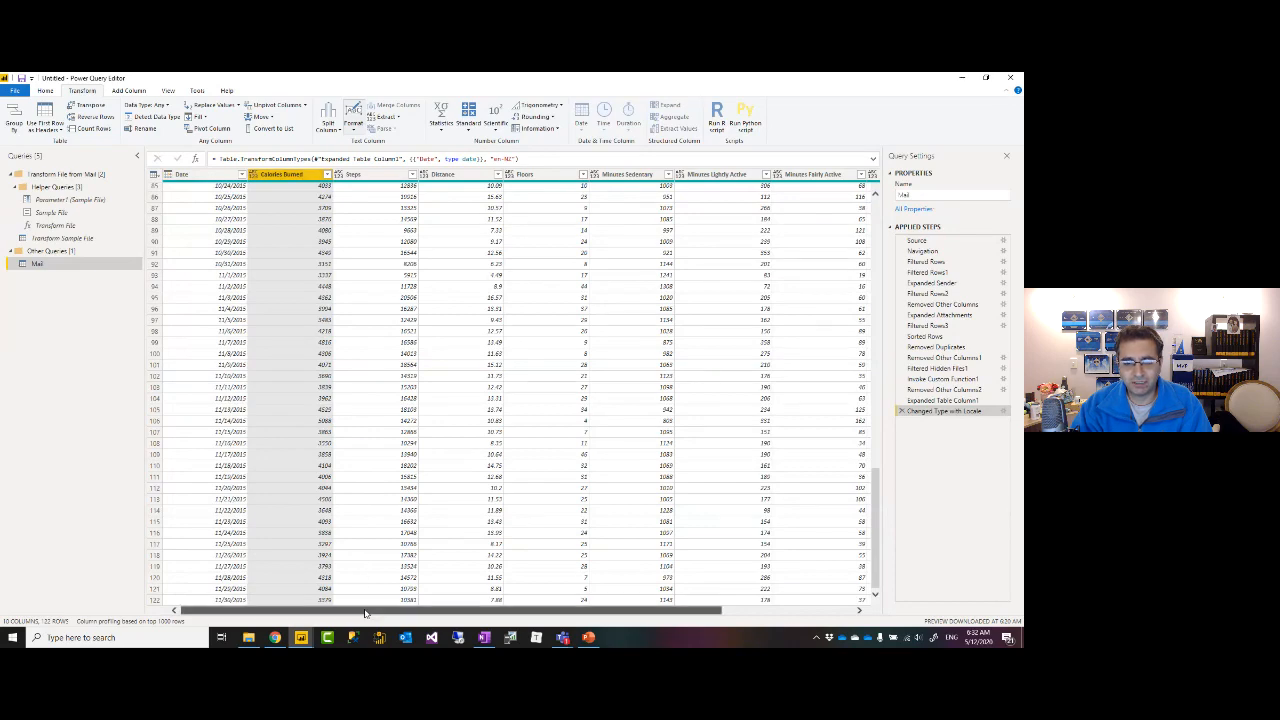
left_click_drag(367, 612, 499, 612)
left_click(828, 176, "shift")
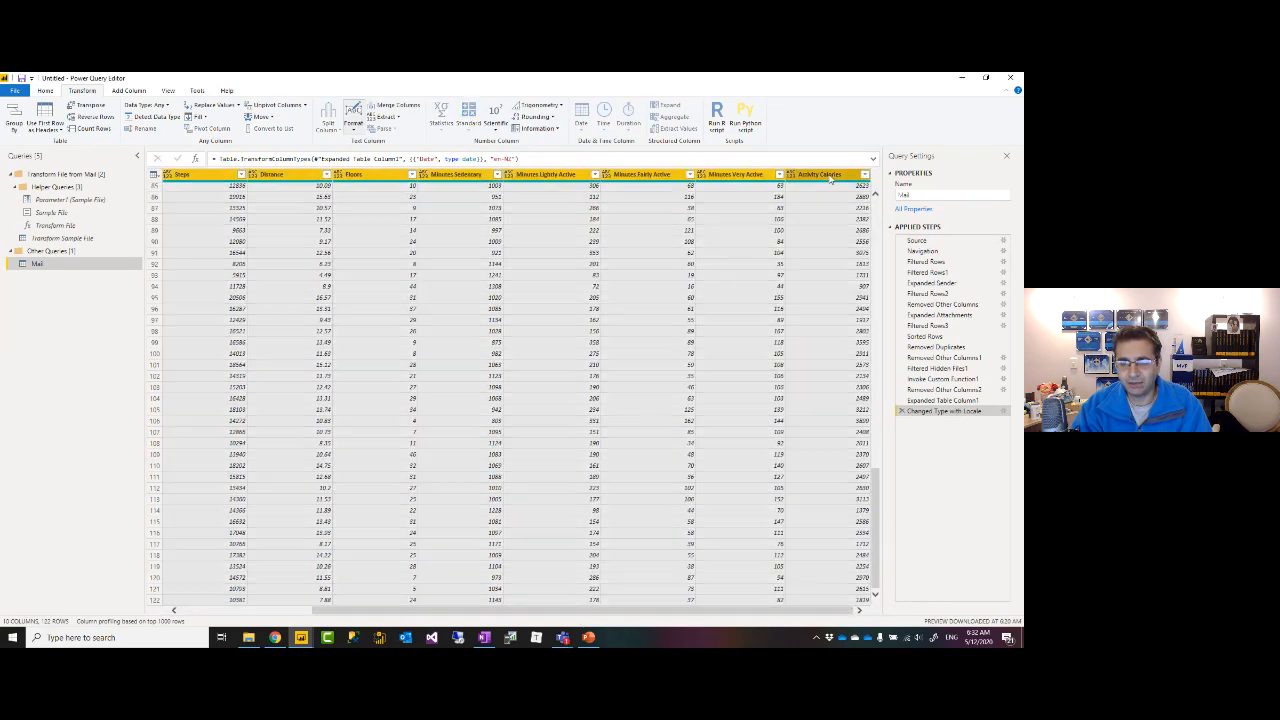
left_click_drag(575, 612, 443, 612)
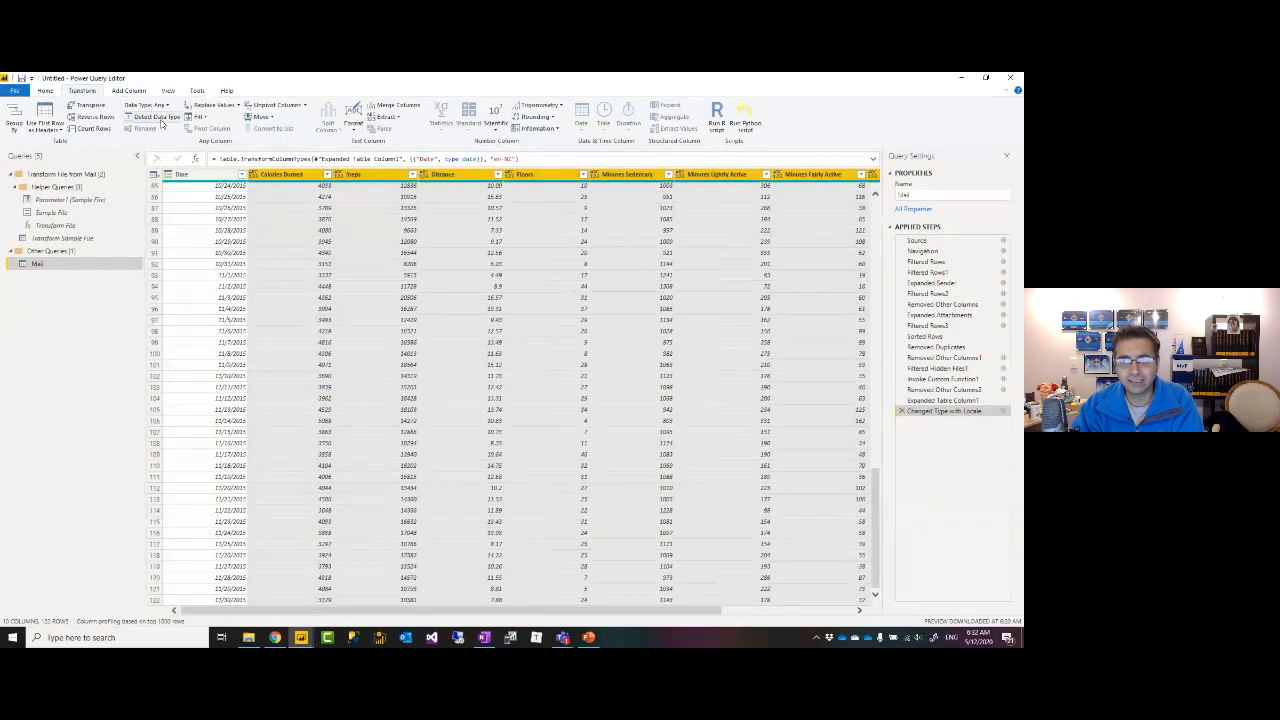
Detect types for the selected columns: whole numbers for Calories Burned, Steps, Floors; decimal for Distance.
left_click(158, 118)
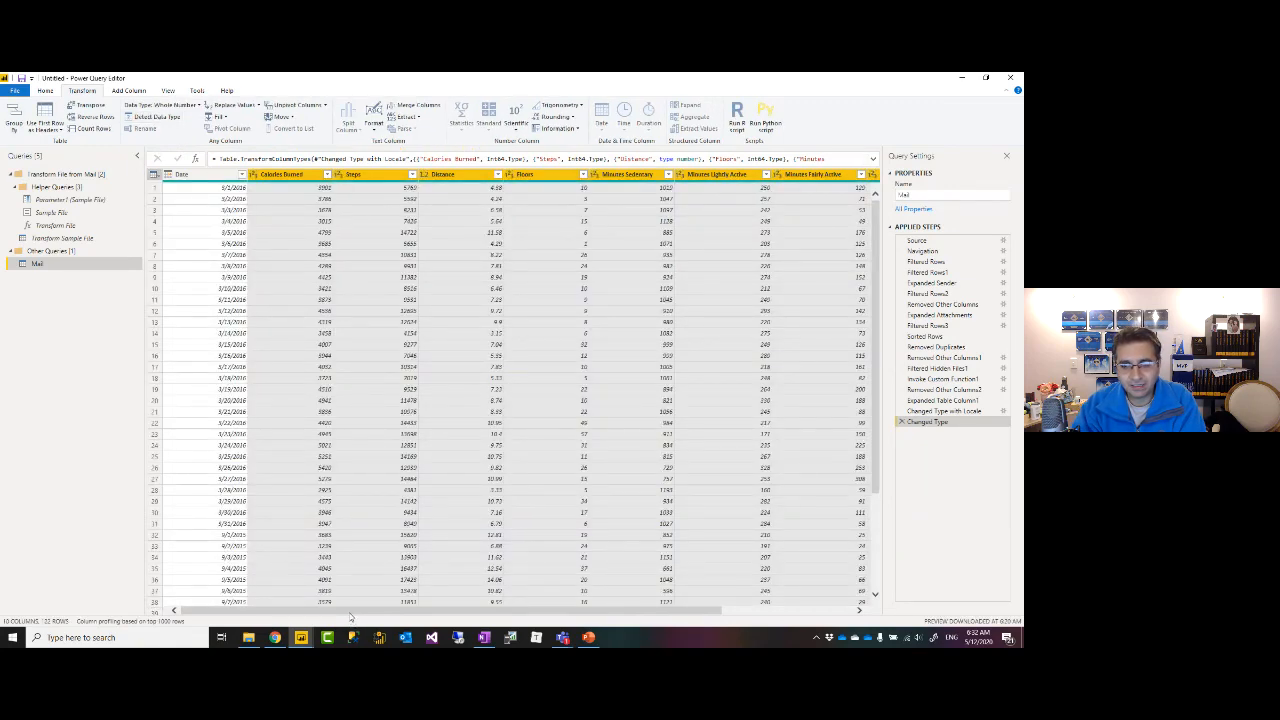
mouse_move(349, 611)
left_mouse_down()
mouse_move(486, 612)
mouse_move(338, 608)
left_mouse_up()
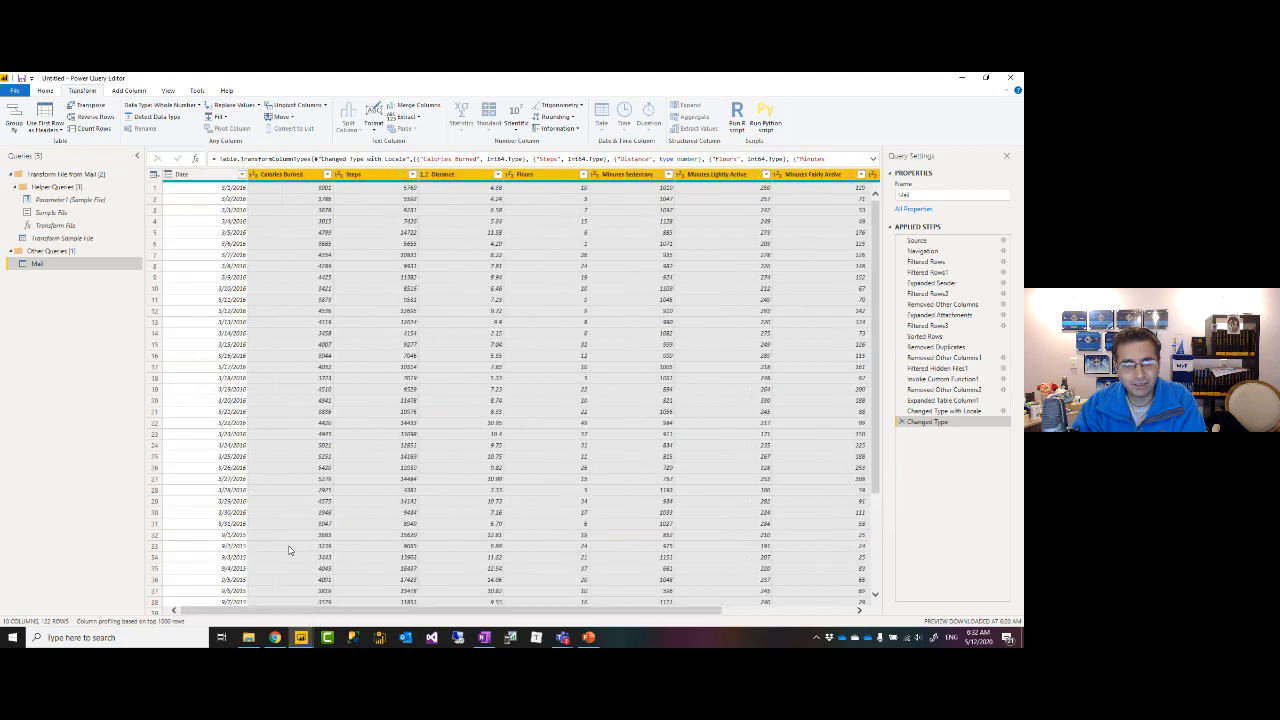
left_click(200, 176)
left_click(273, 176)
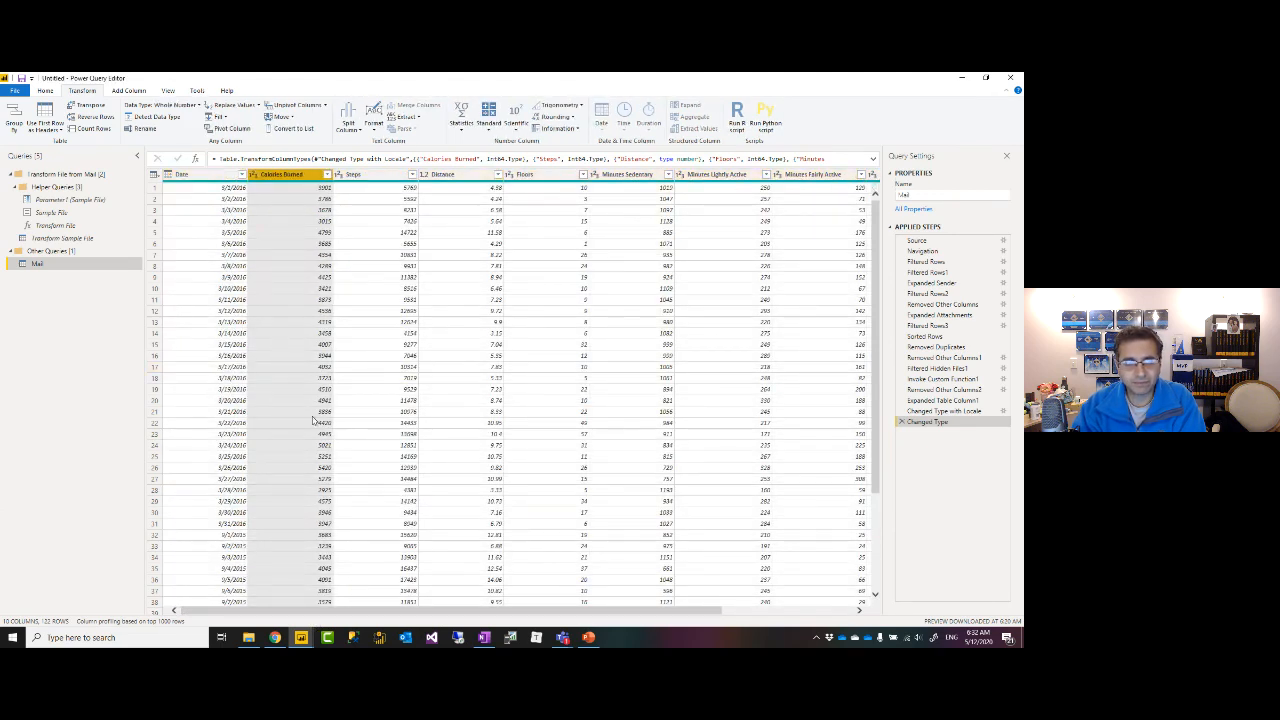
scroll(323, 398, "down", 4)
scroll(323, 398, "down", 20)
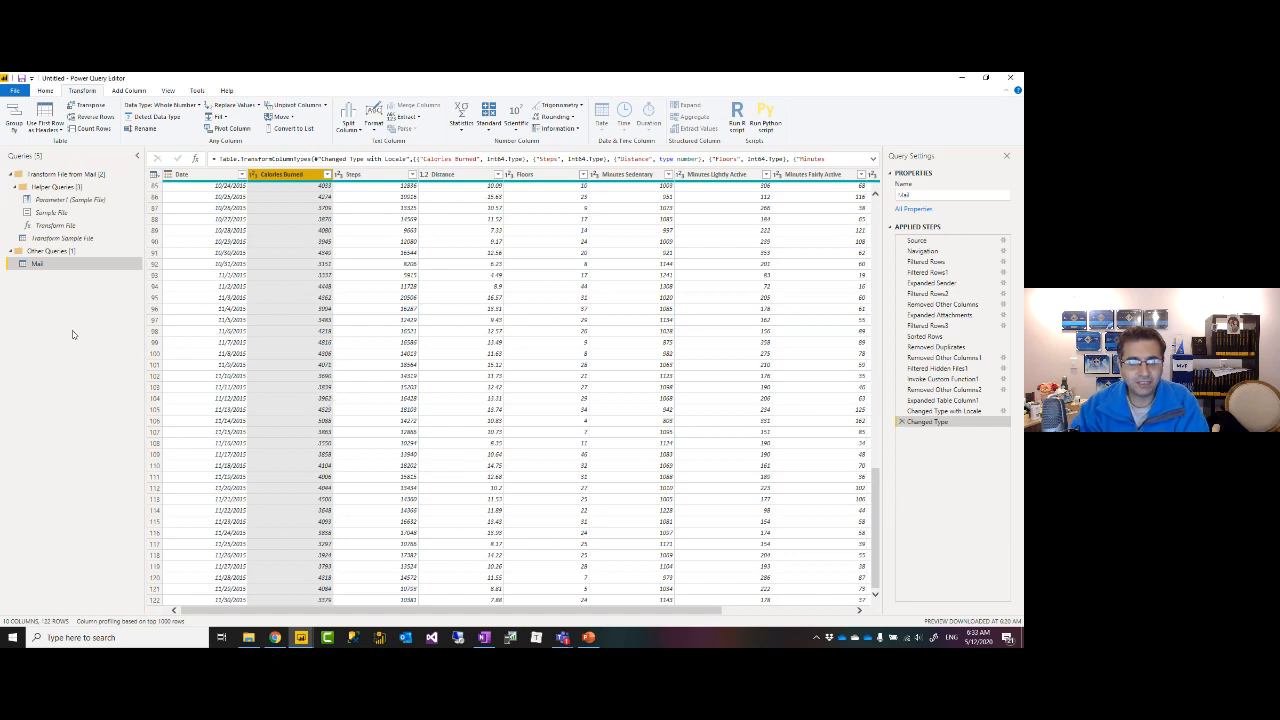
scroll(246, 356, "up", 20)
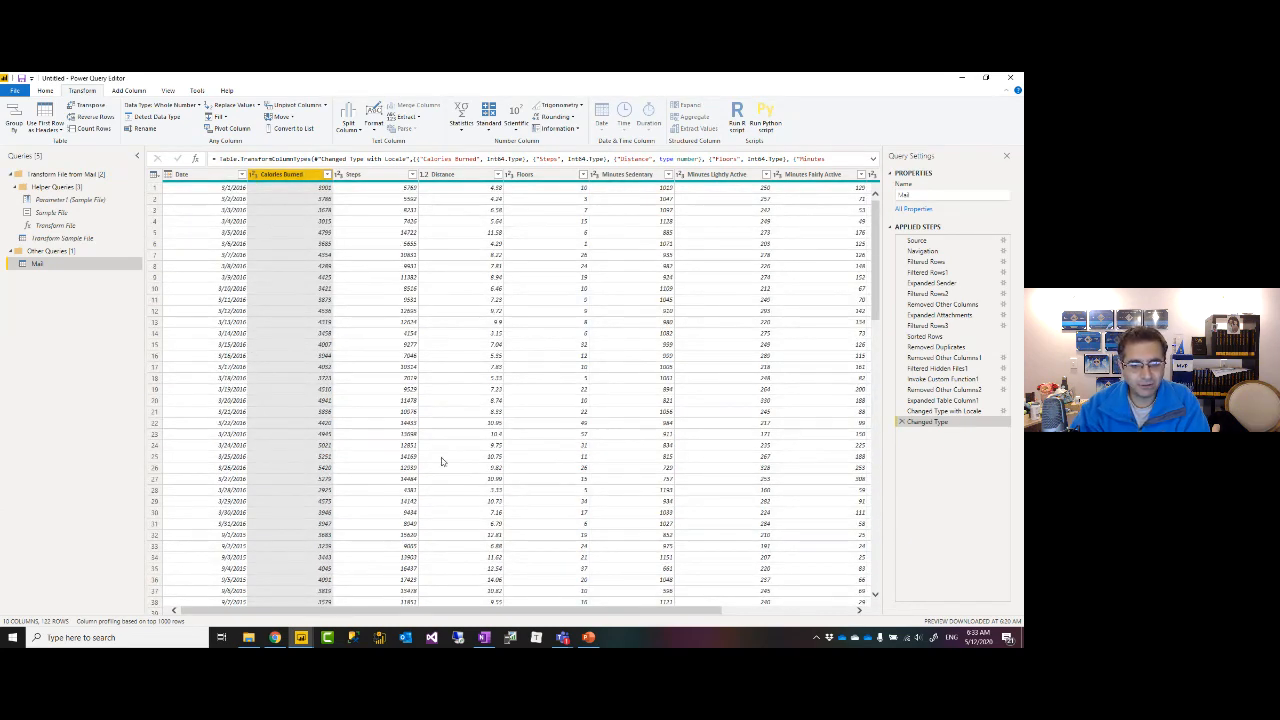
Return to the Home ribbon commands, ready to add another data source.
left_click(484, 637)
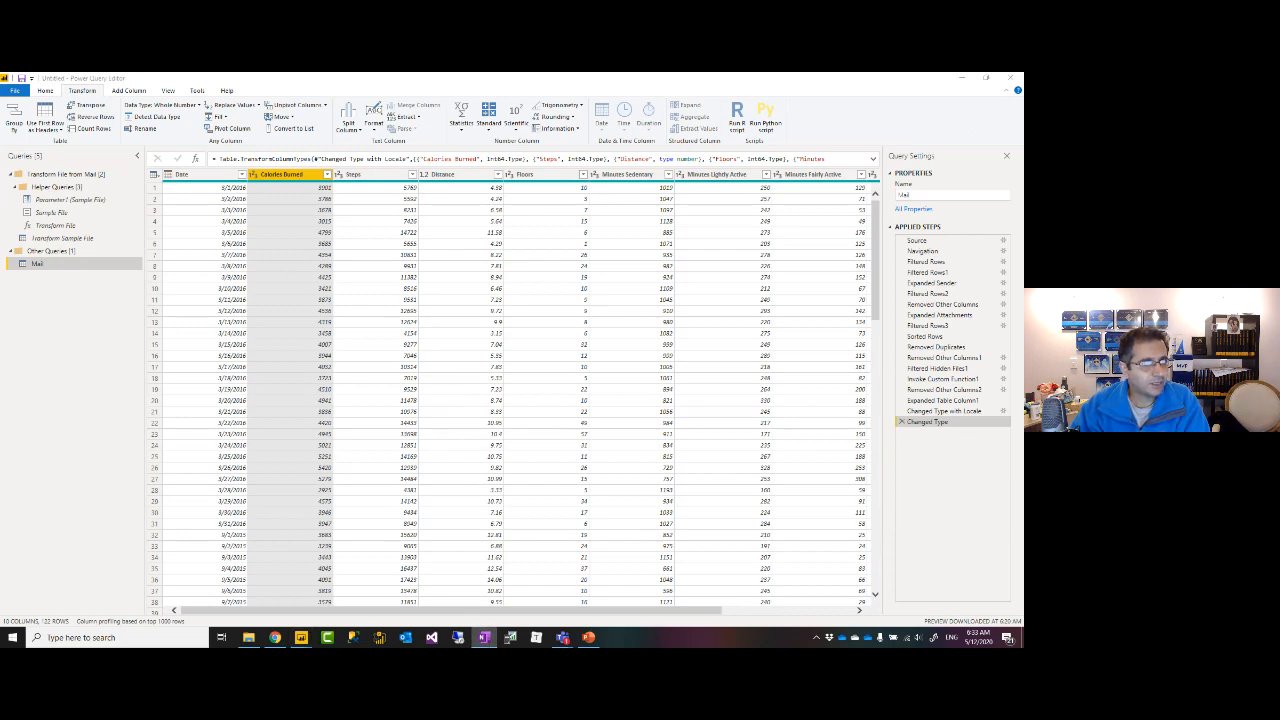
key("alt+Tab")
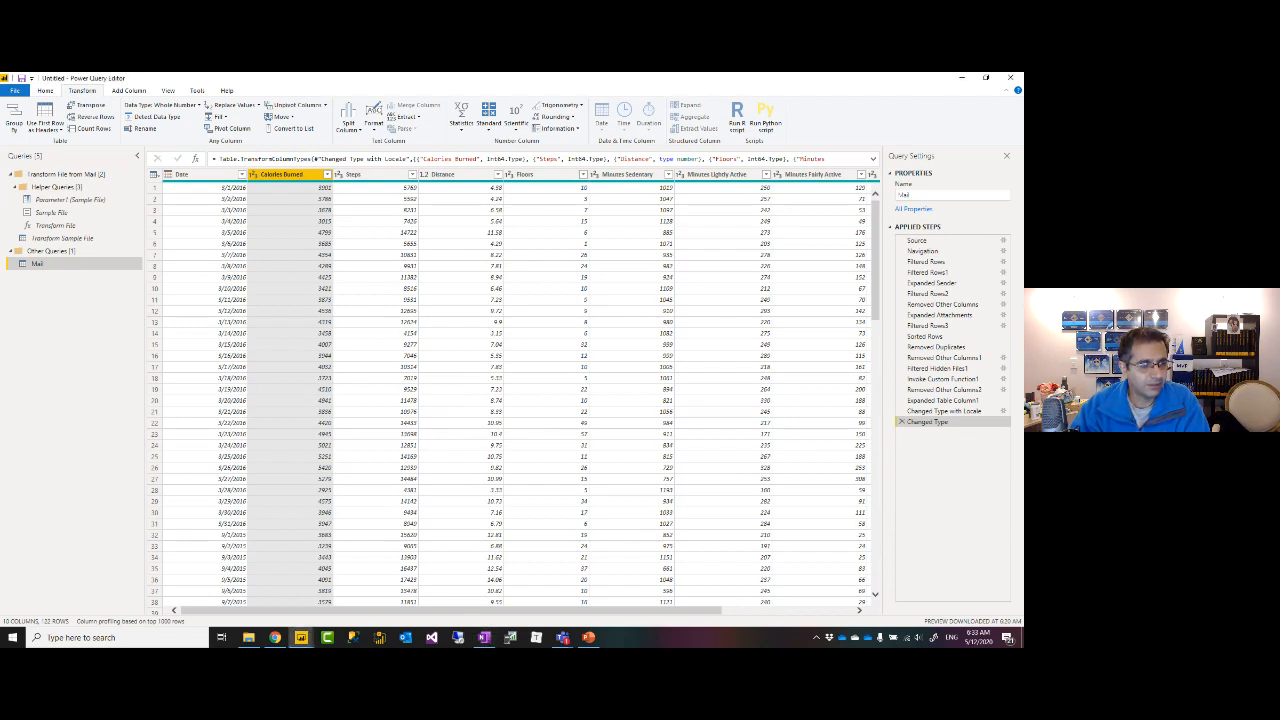
right_click(62, 297)
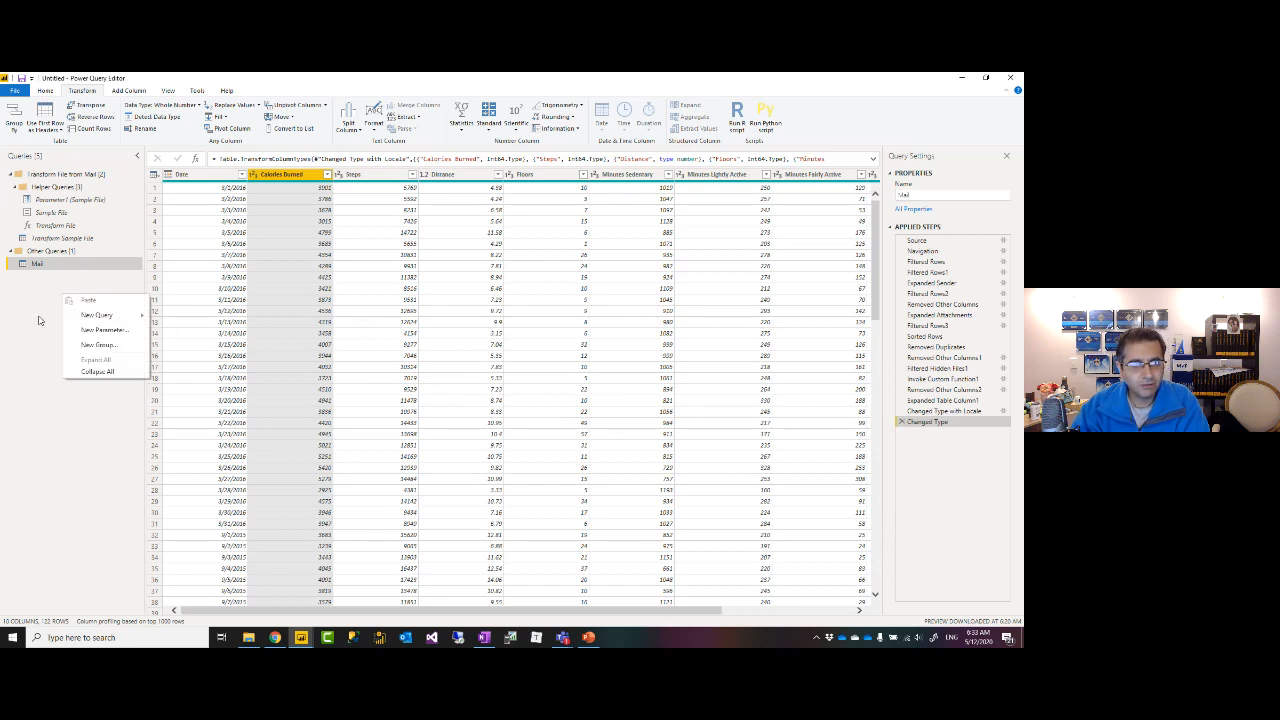
key("Escape")
left_click(46, 91)
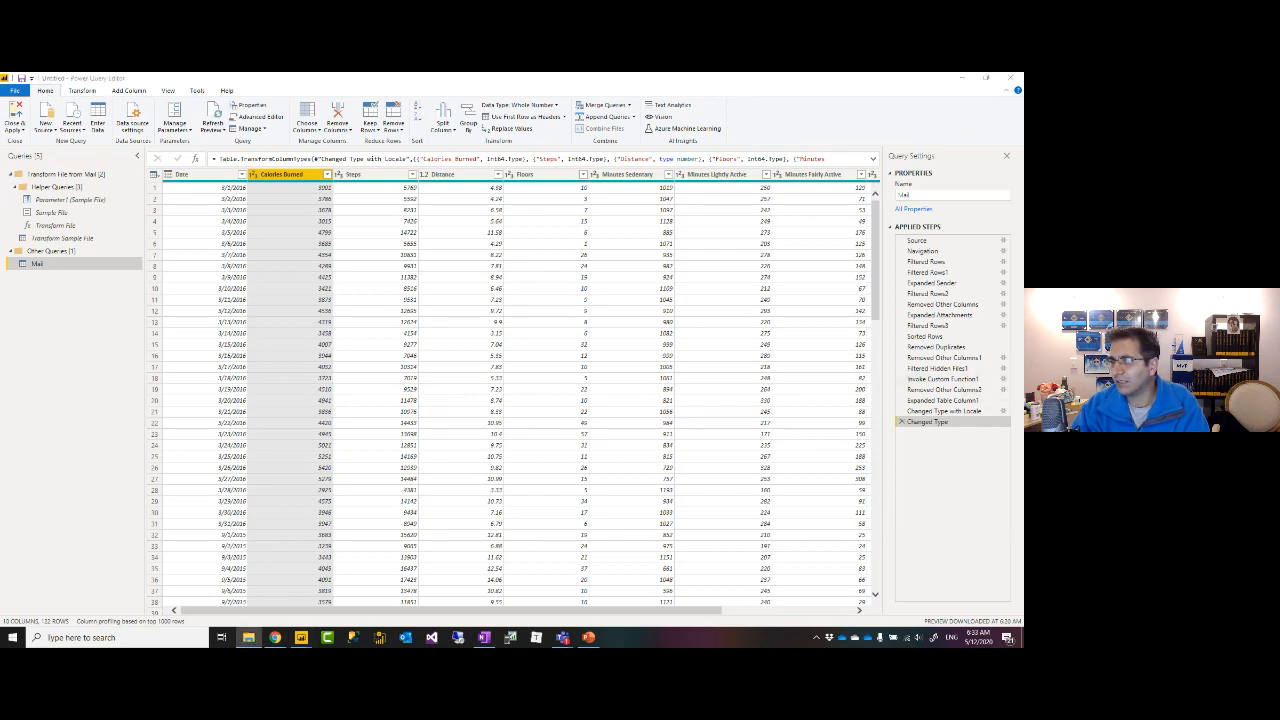
Open the Demo\Excel folder and inspect the 201607 and 201608 workbooks.
left_click(248, 637)
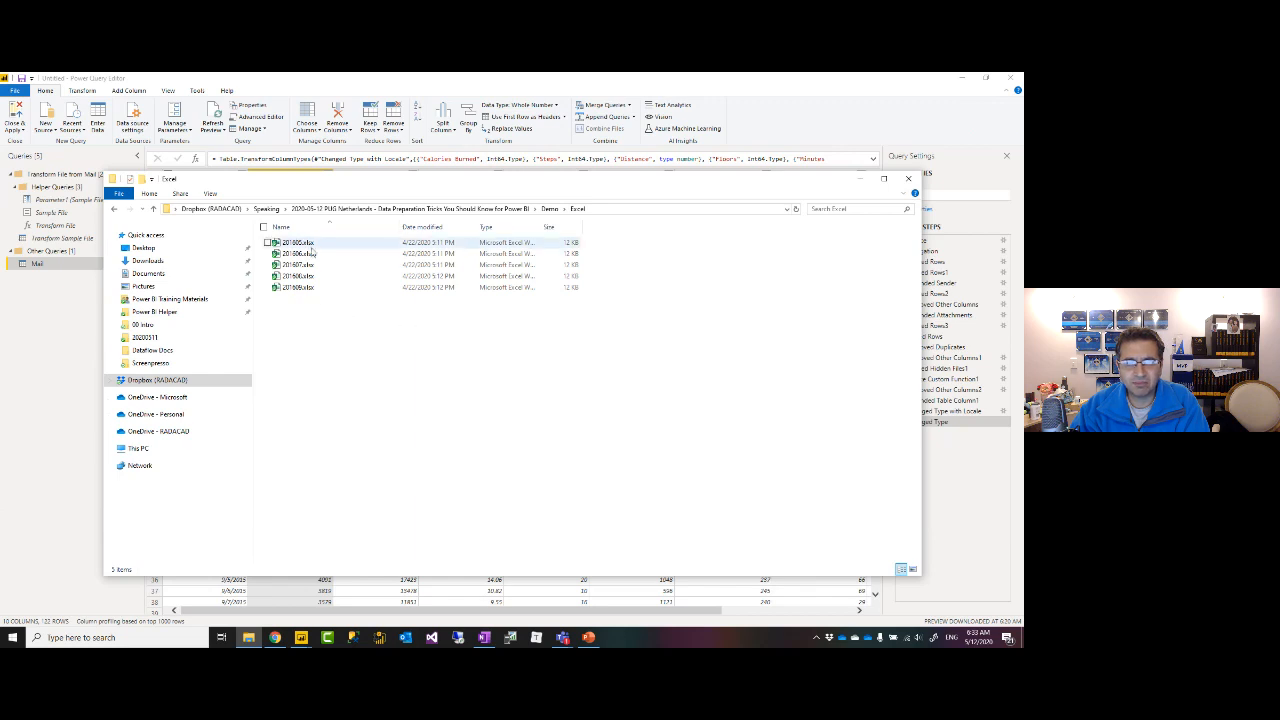
left_click_drag(355, 184, 391, 203)
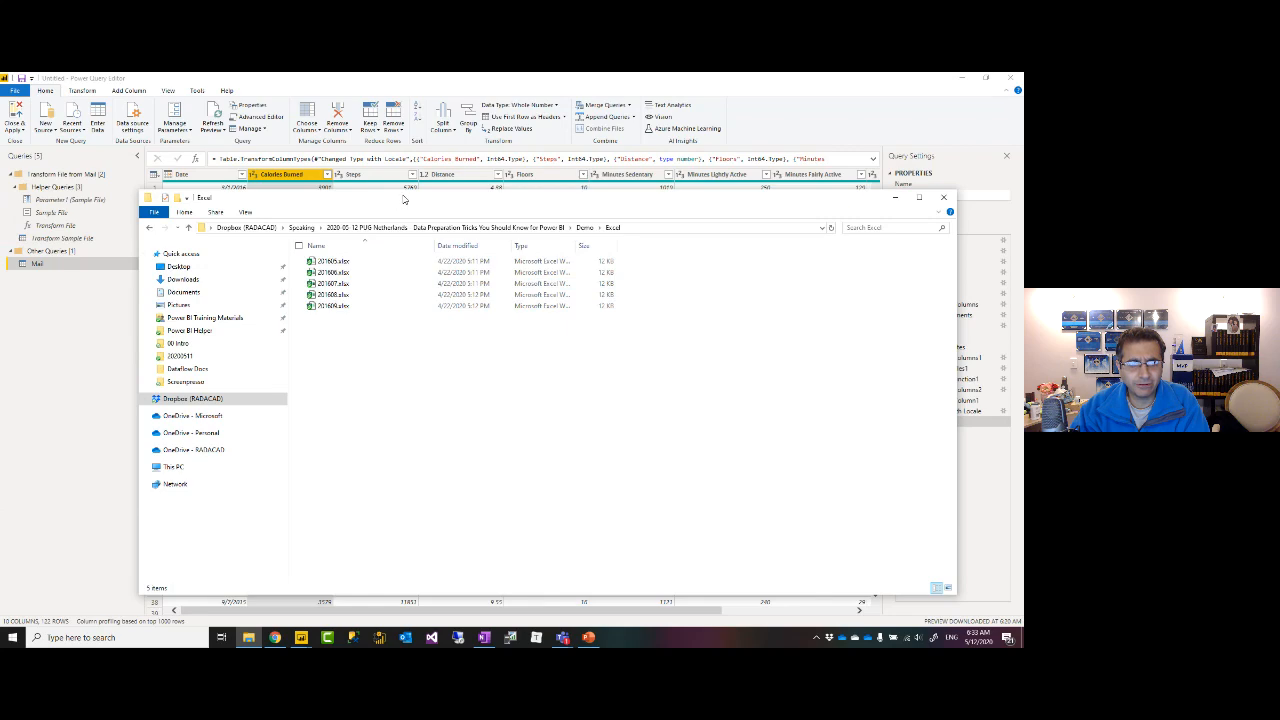
left_click_drag(404, 199, 408, 170)
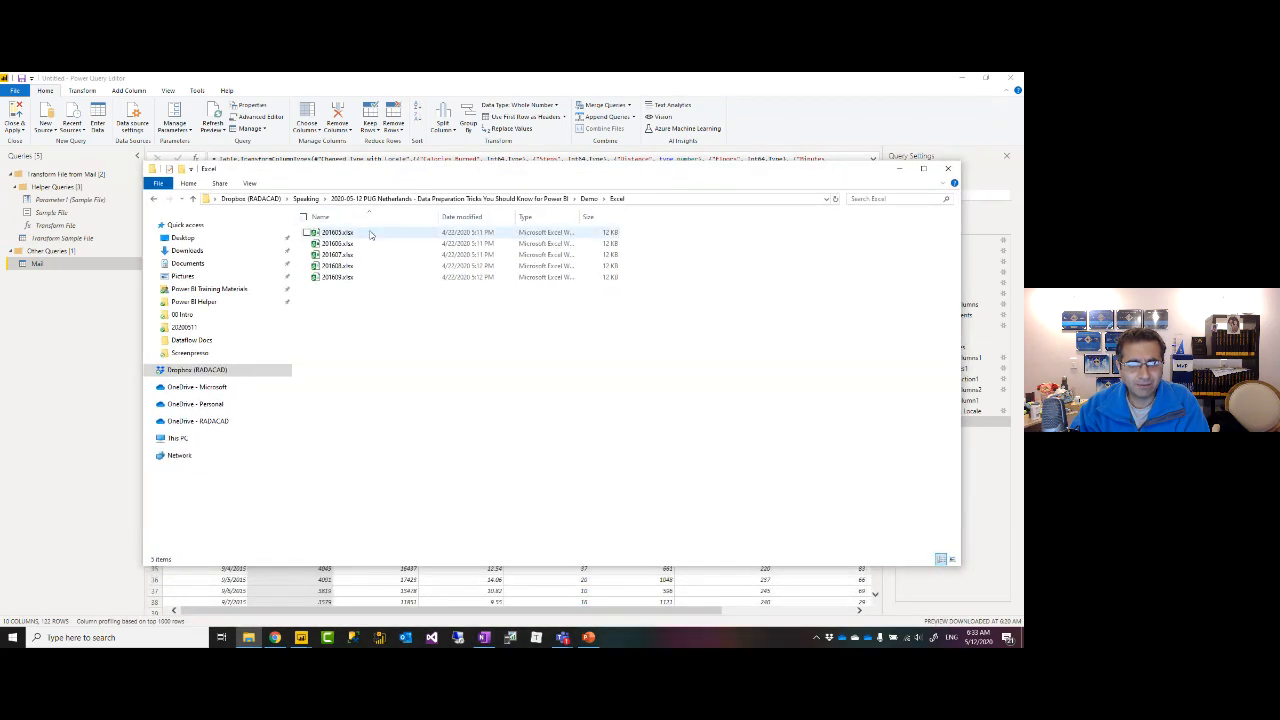
double_click(334, 256)
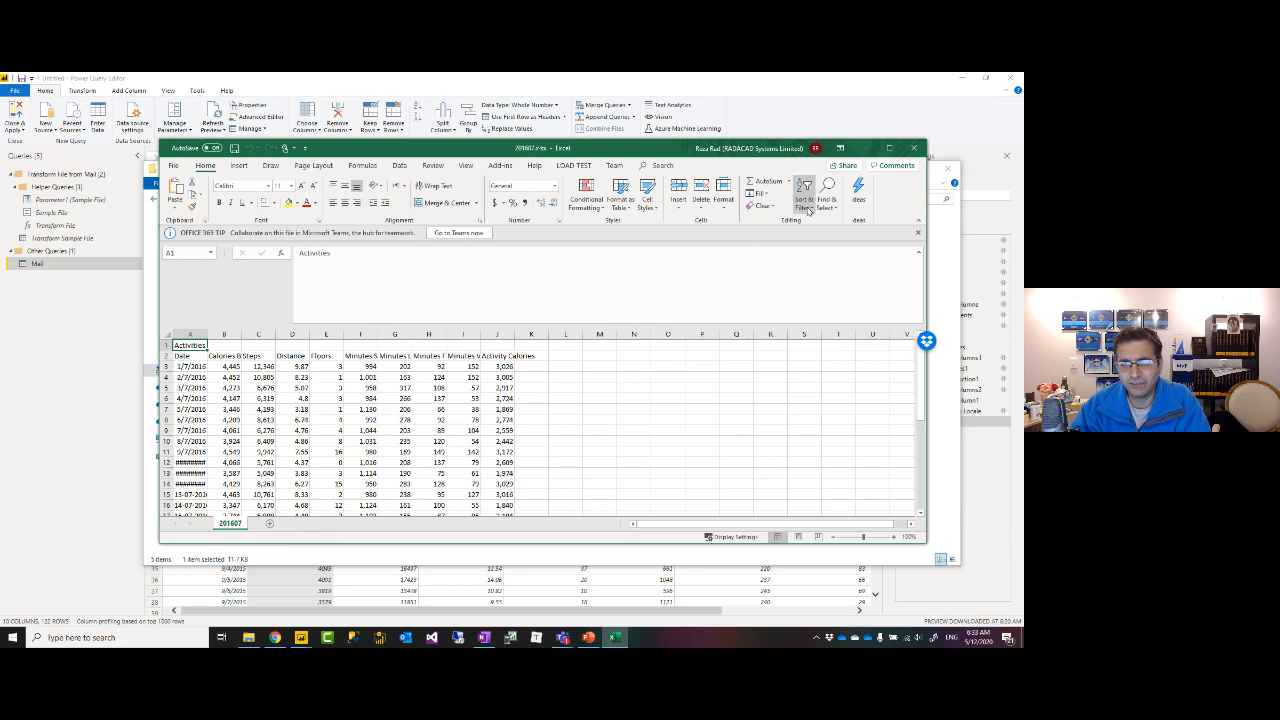
left_click(914, 148)
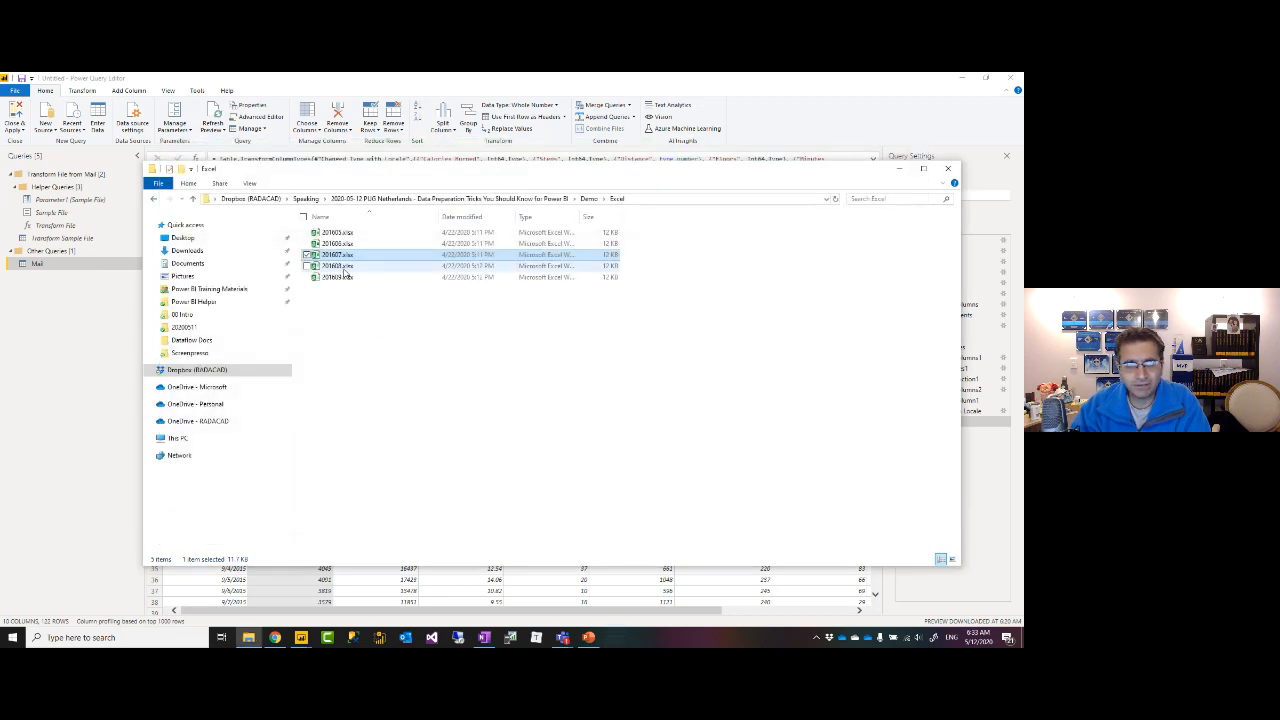
double_click(338, 266)
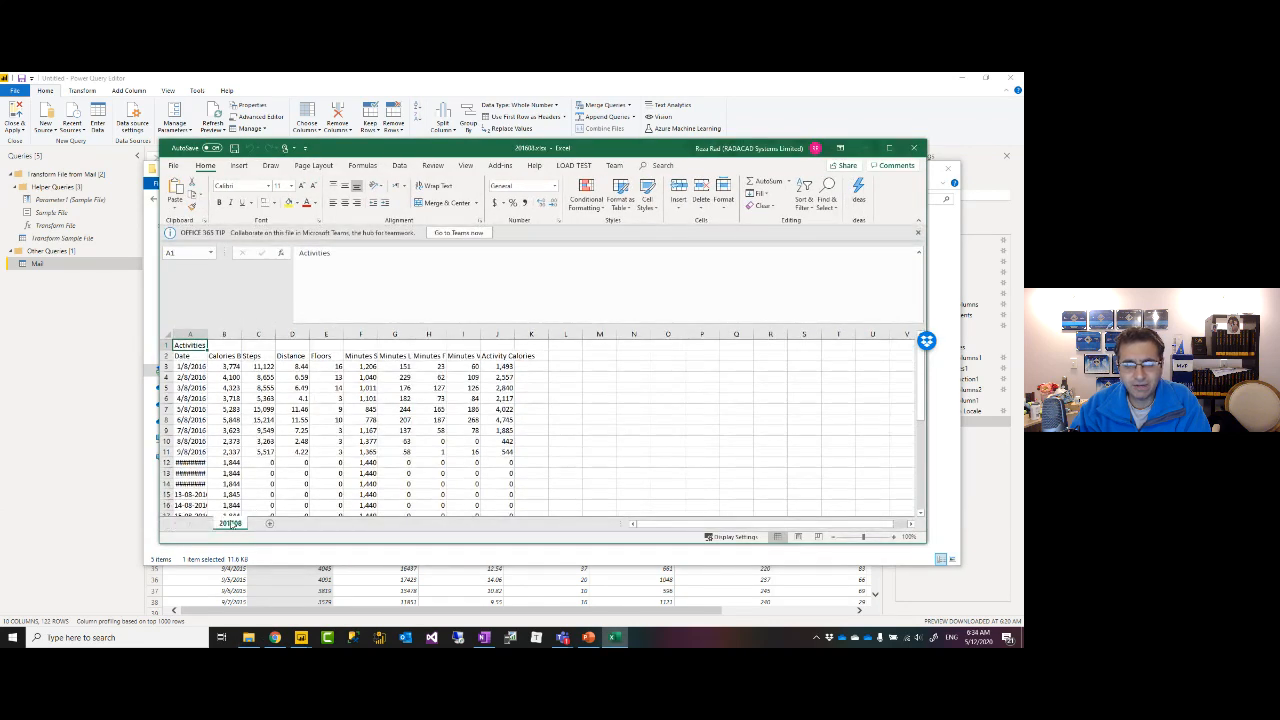
left_click(914, 148)
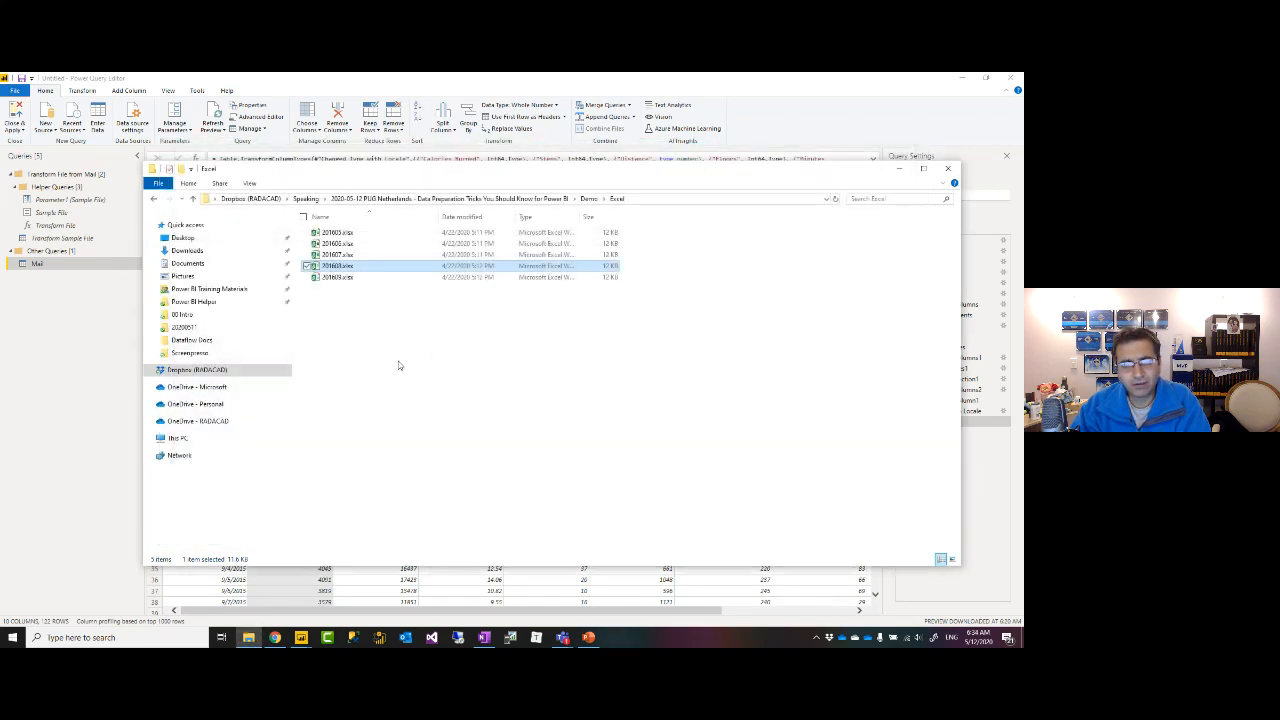
Copy the Excel folder's full path from the address bar and go back to Power Query.
left_click(398, 365)
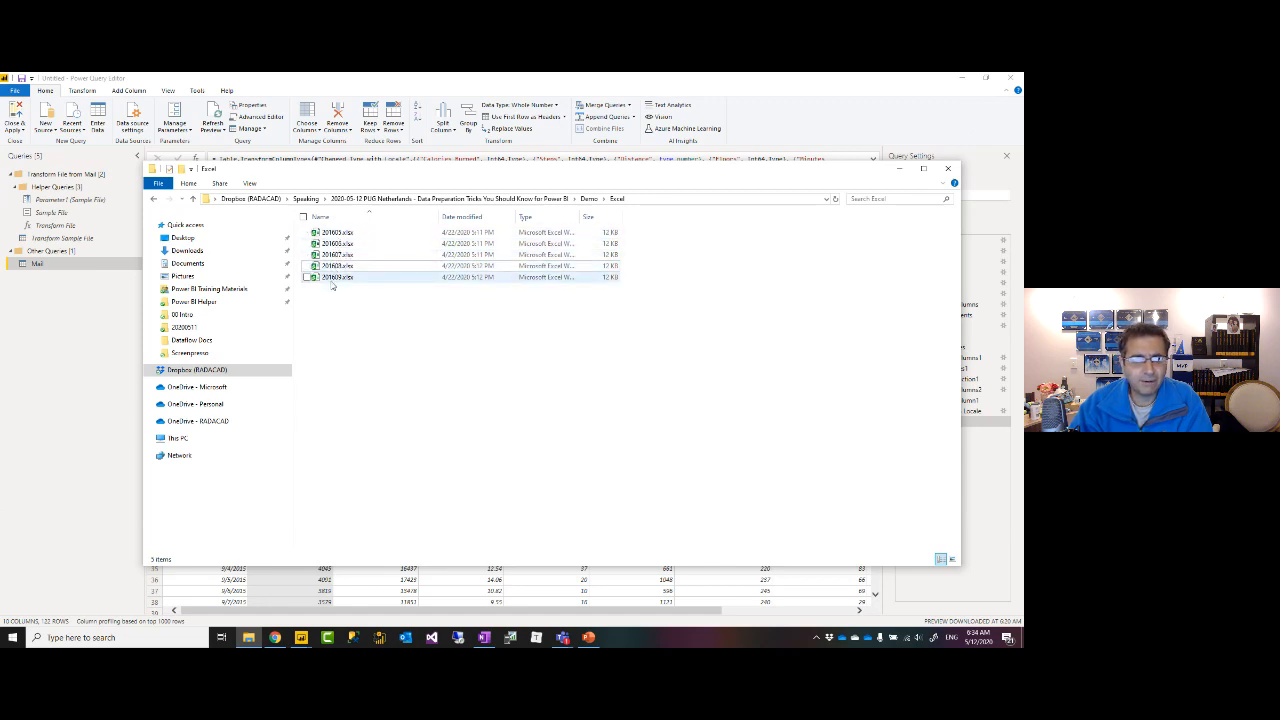
left_click(651, 199)
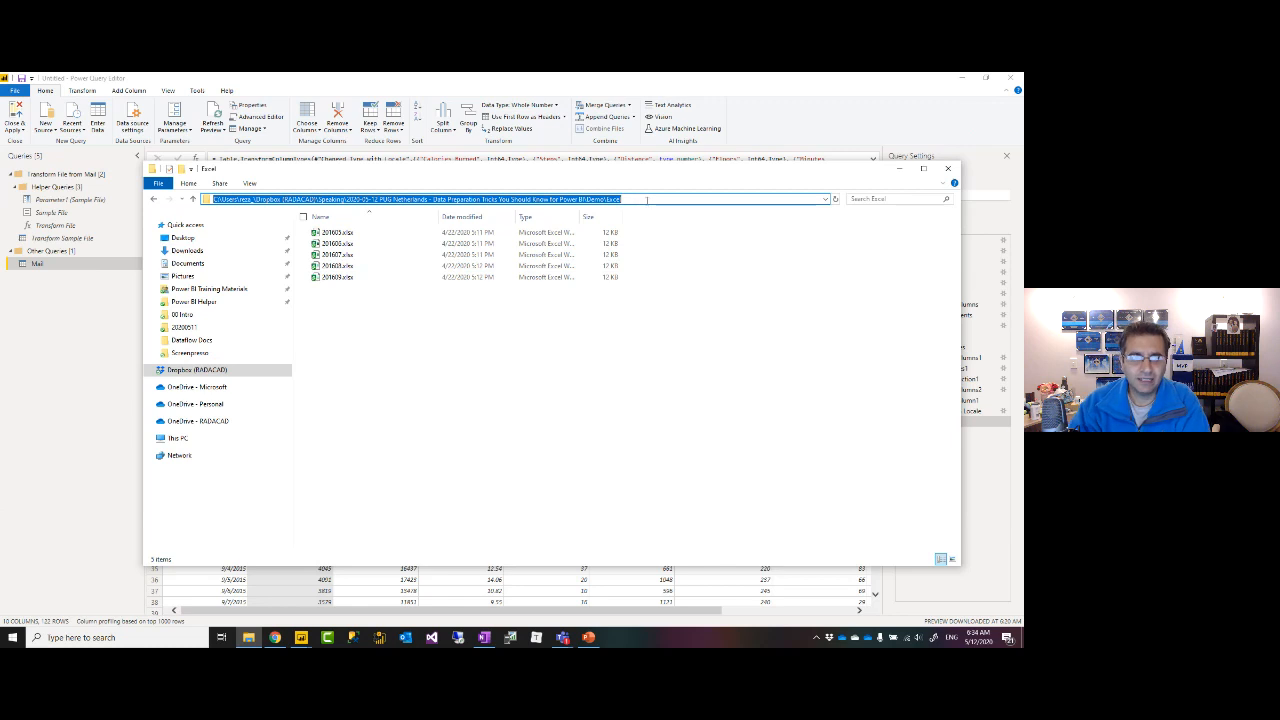
left_click(100, 316)
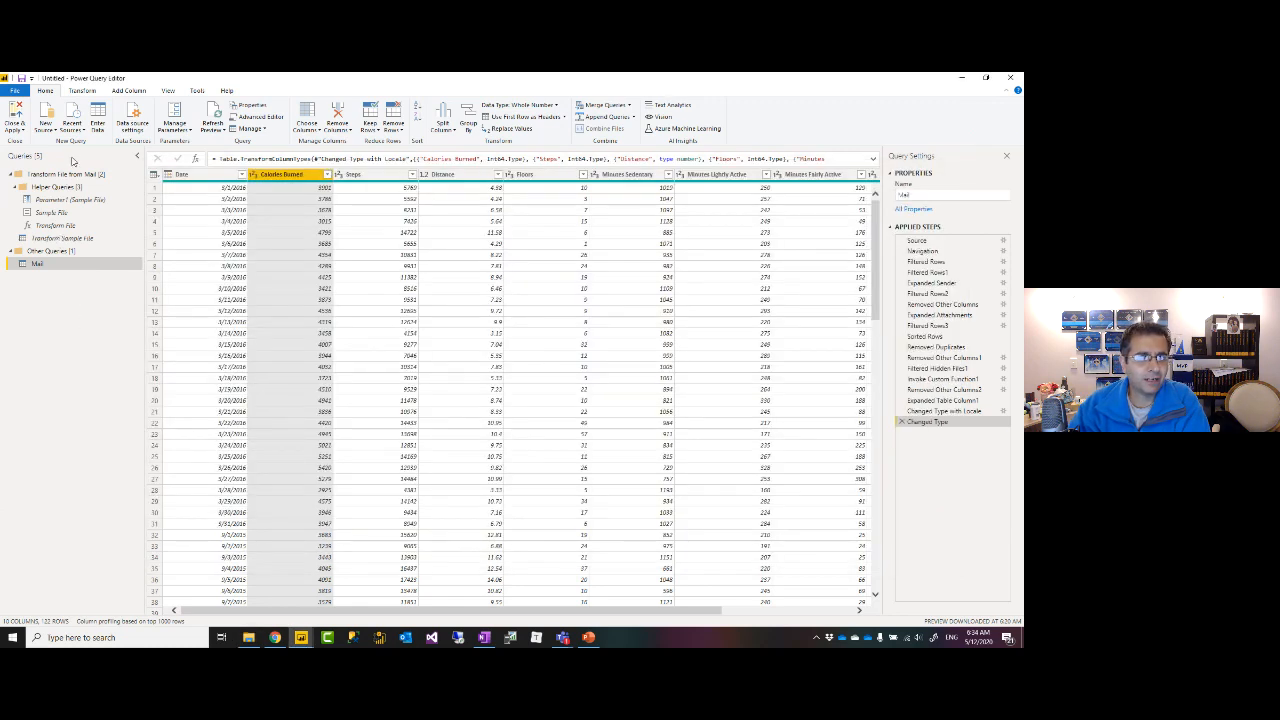
Add a Folder source using the pasted Excel folder path and choose Combine & Transform Data.
left_click(55, 133)
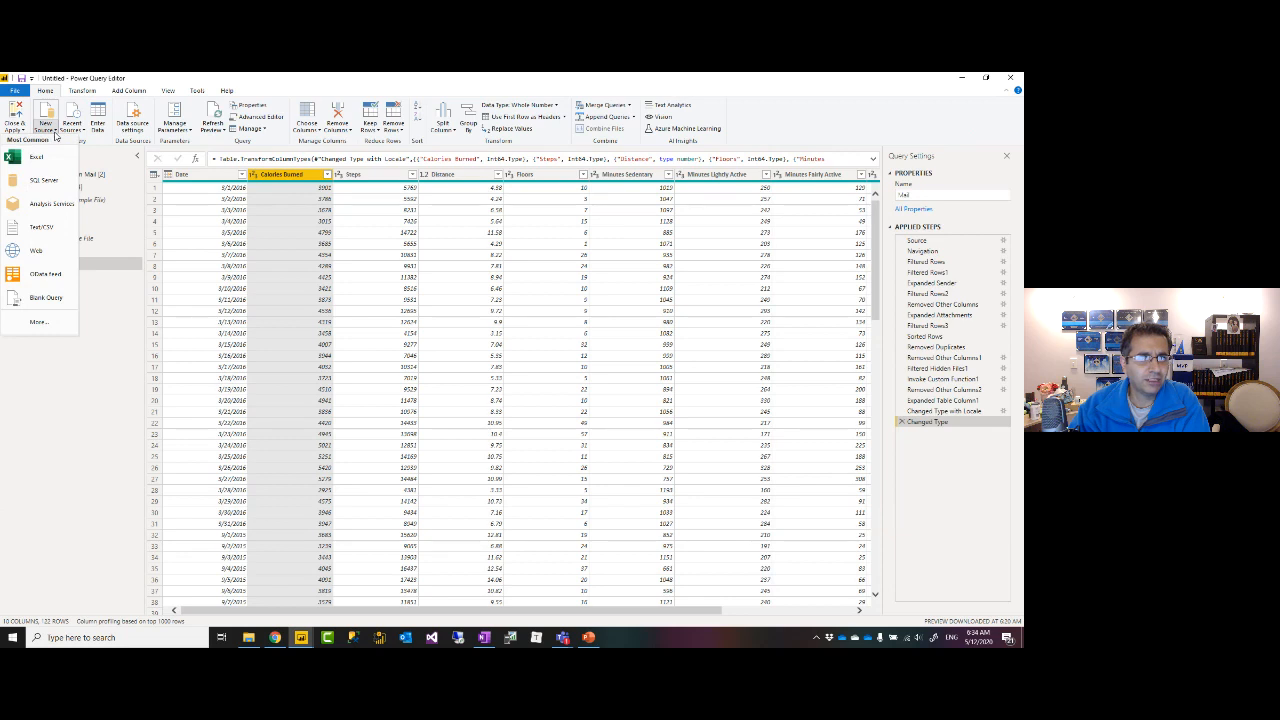
left_click(38, 321)
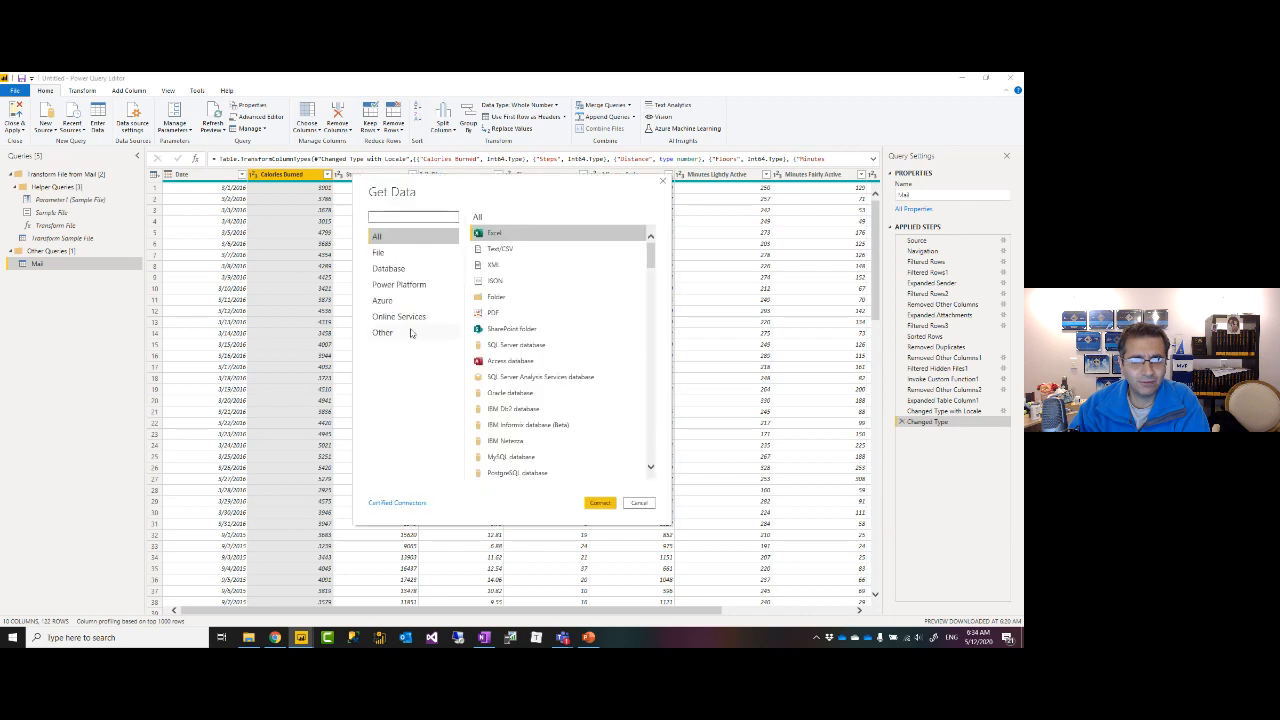
left_click(497, 298)
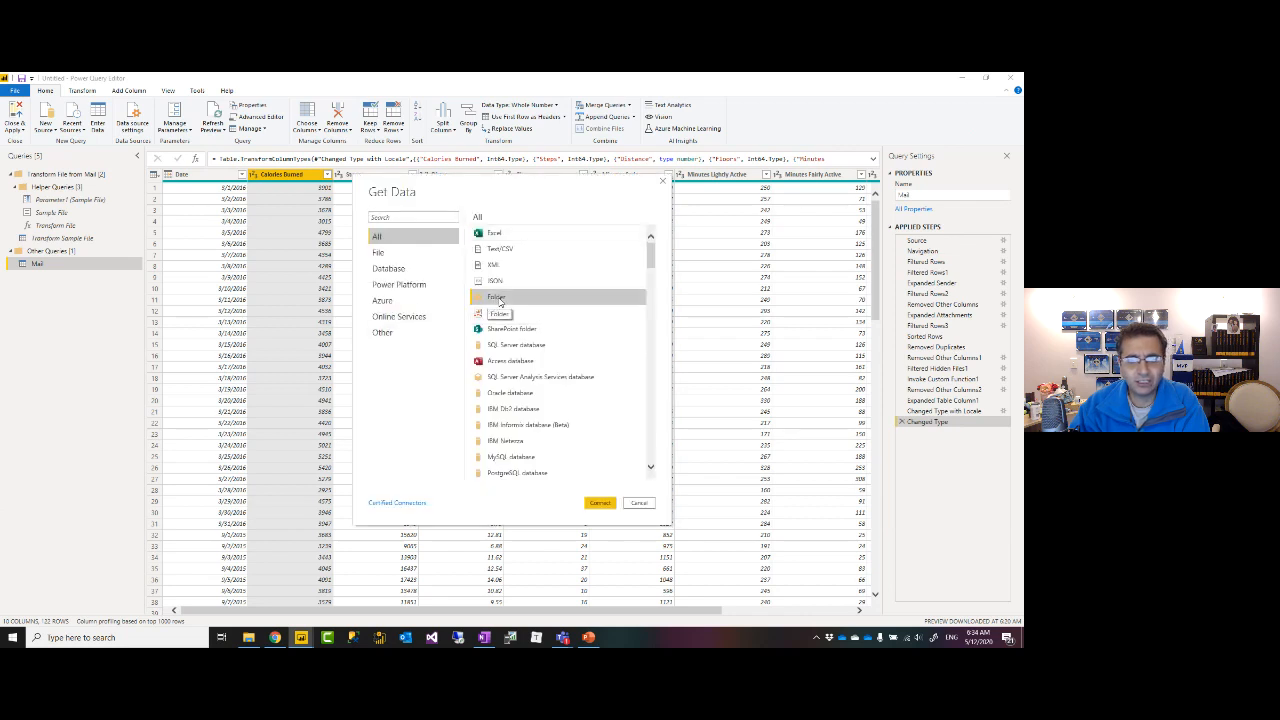
left_click(600, 503)
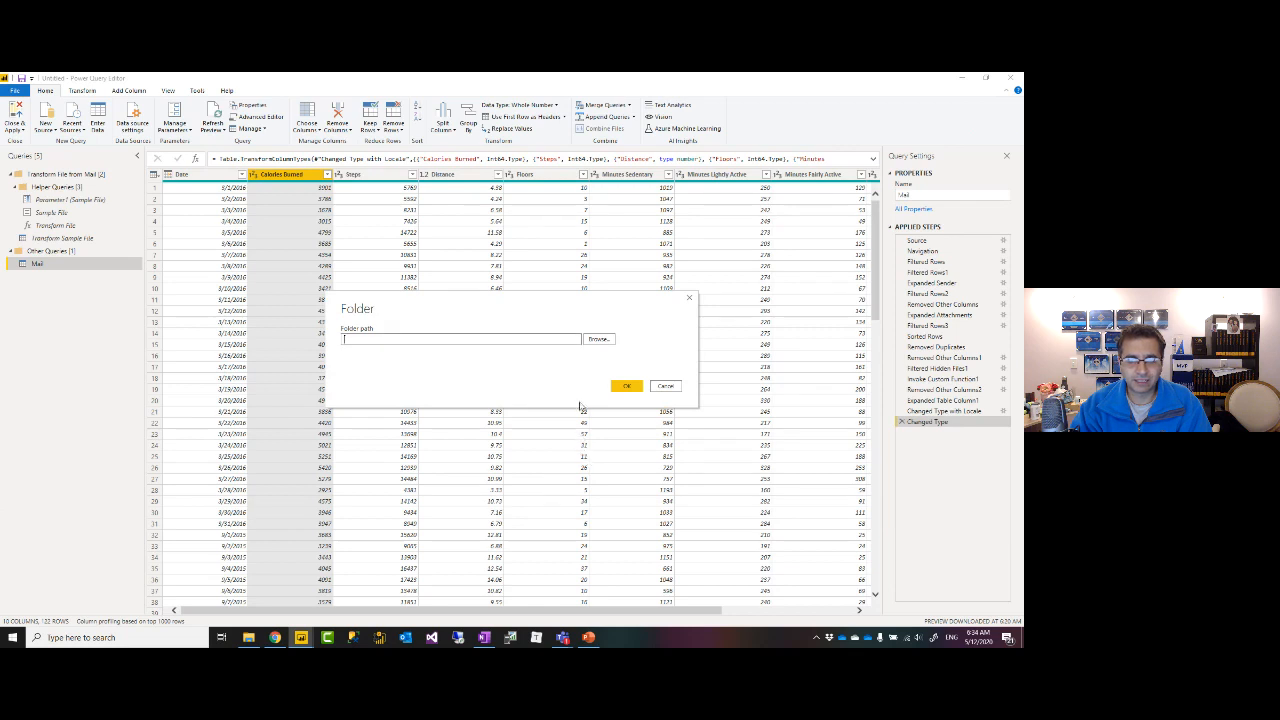
key("ctrl+v")
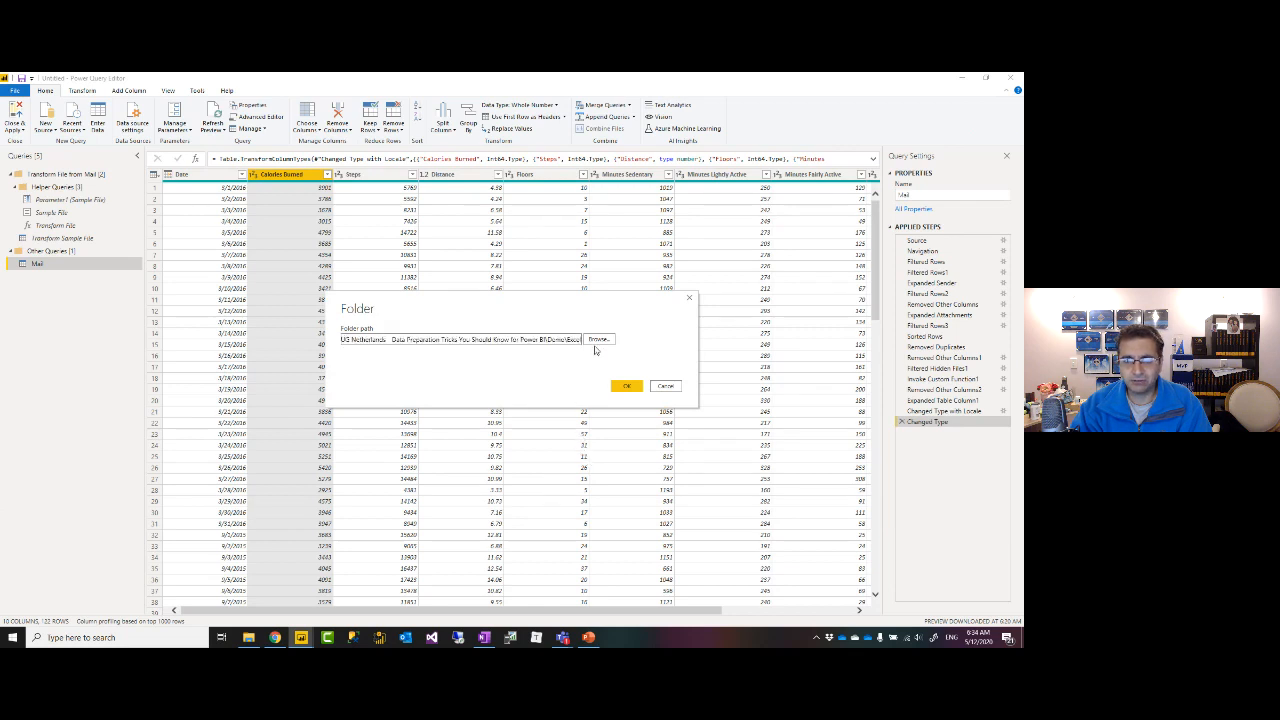
left_click(626, 386)
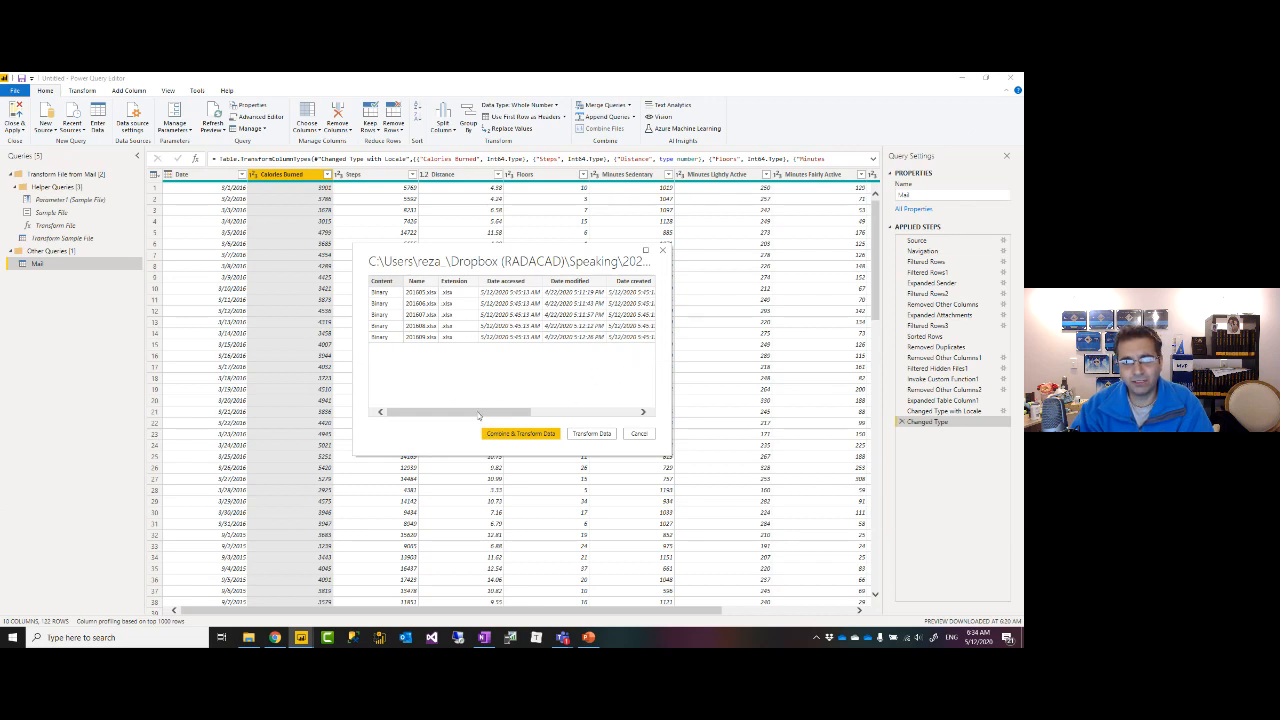
left_click_drag(484, 412, 450, 412)
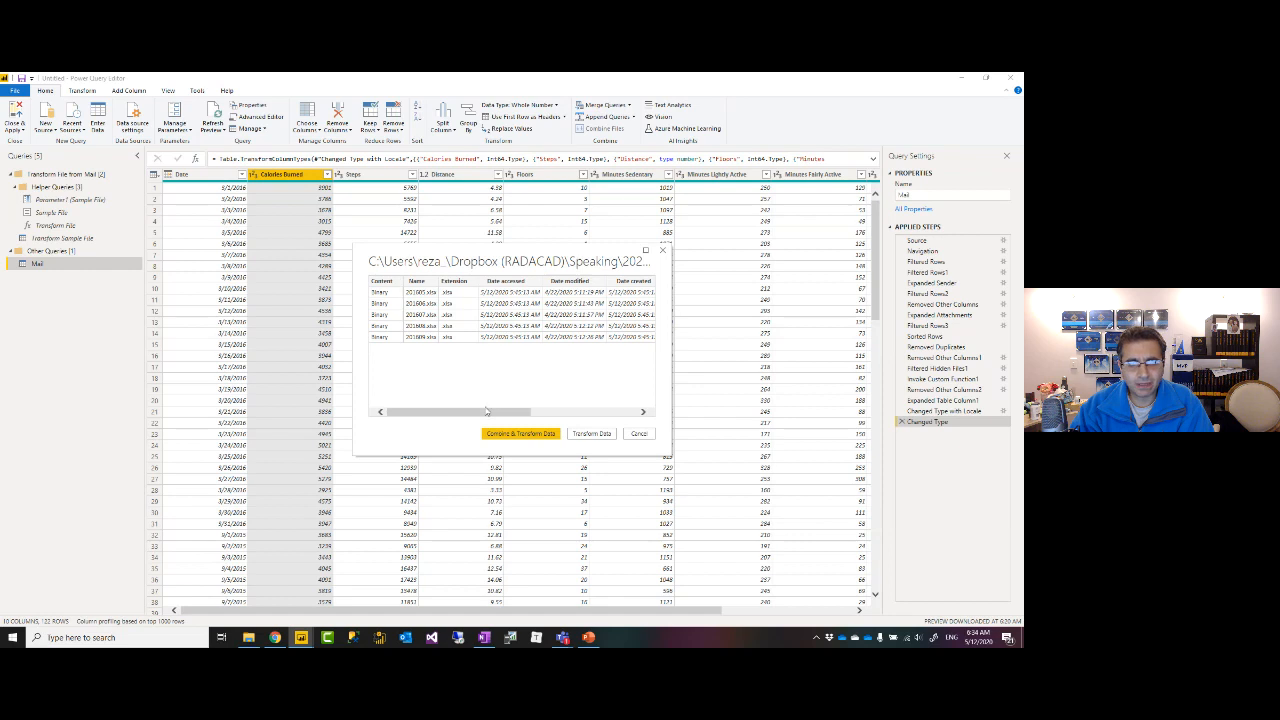
left_click(501, 435)
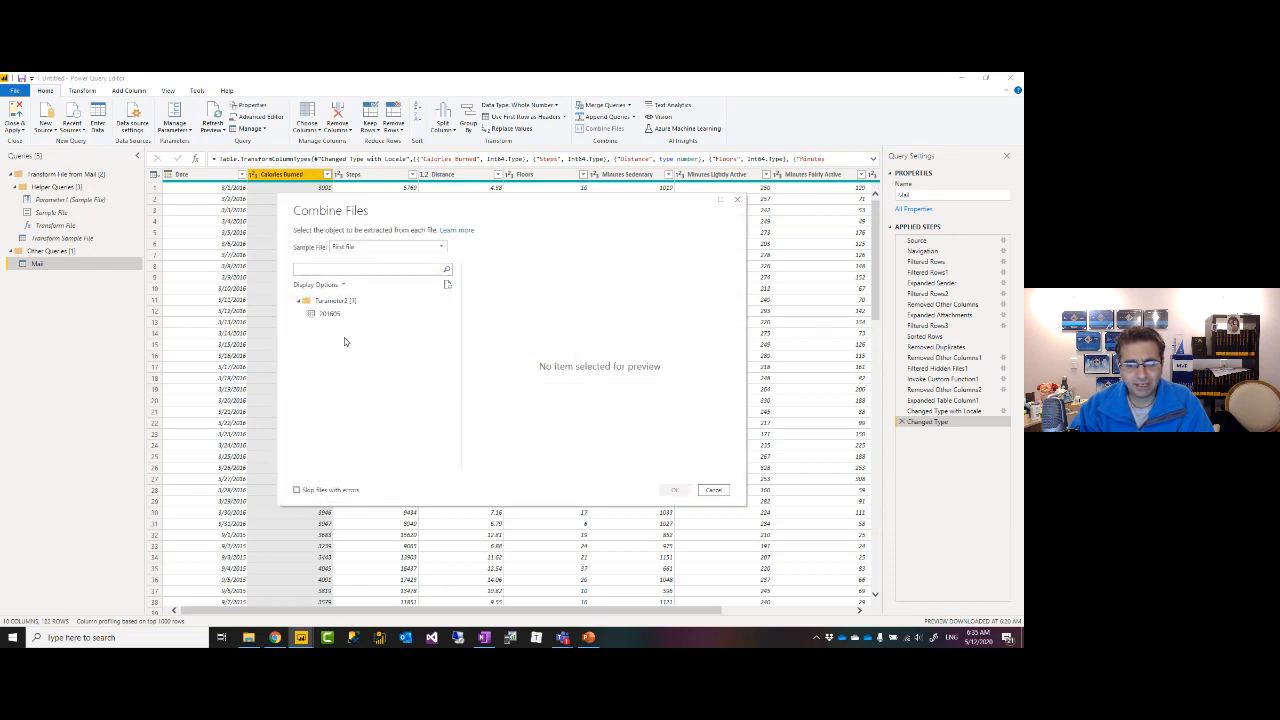
Keep First file as the sample and pick its 201605 sheet to extract from each workbook.
left_click(426, 248)
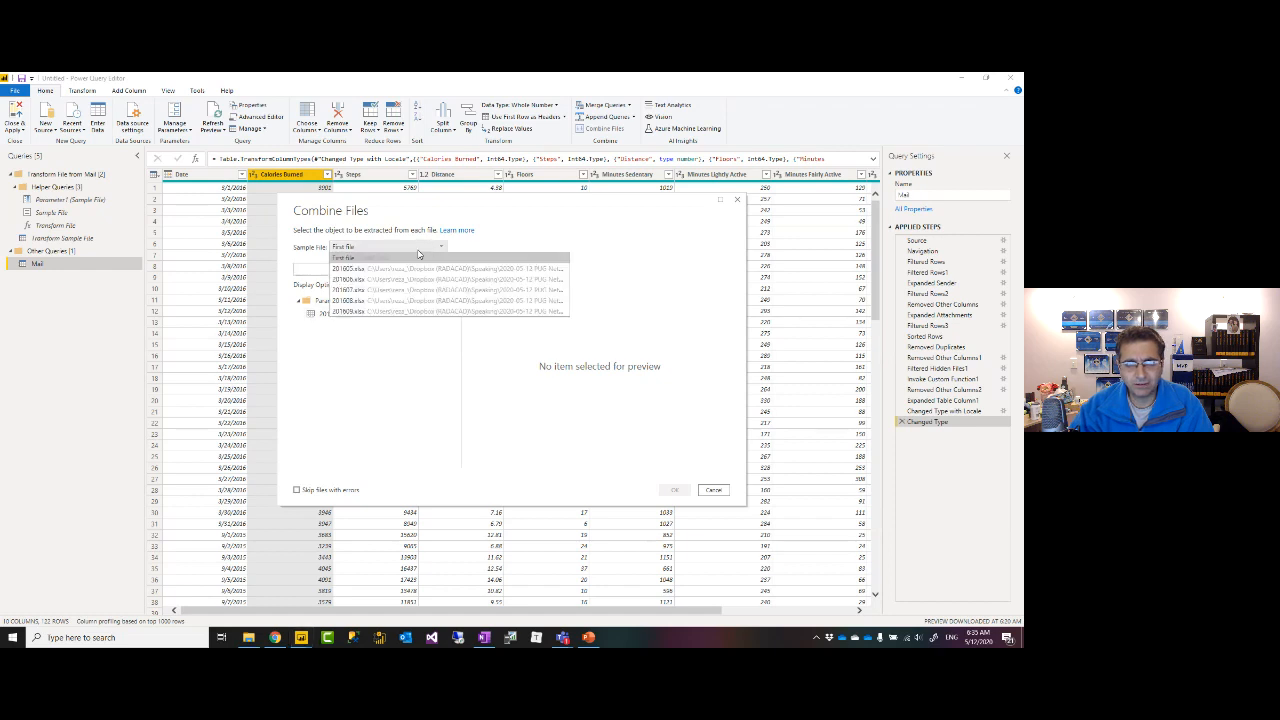
left_click(384, 398)
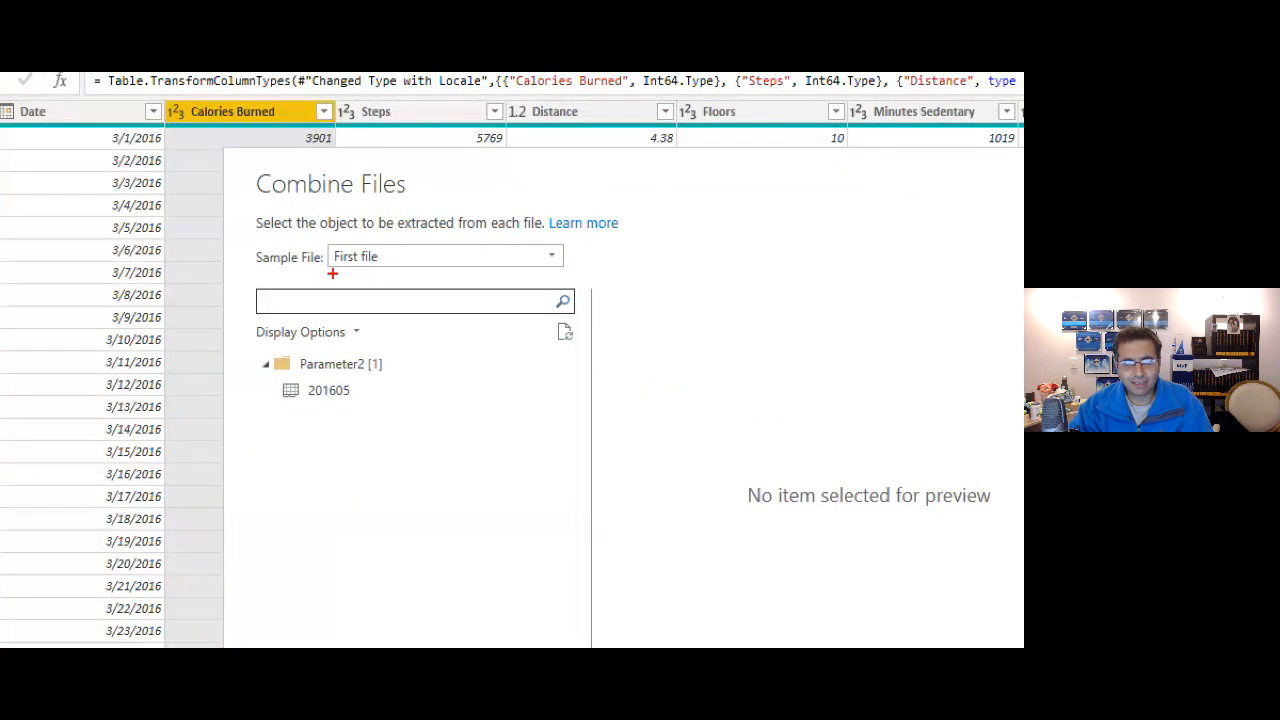
left_click_drag(324, 272, 392, 271)
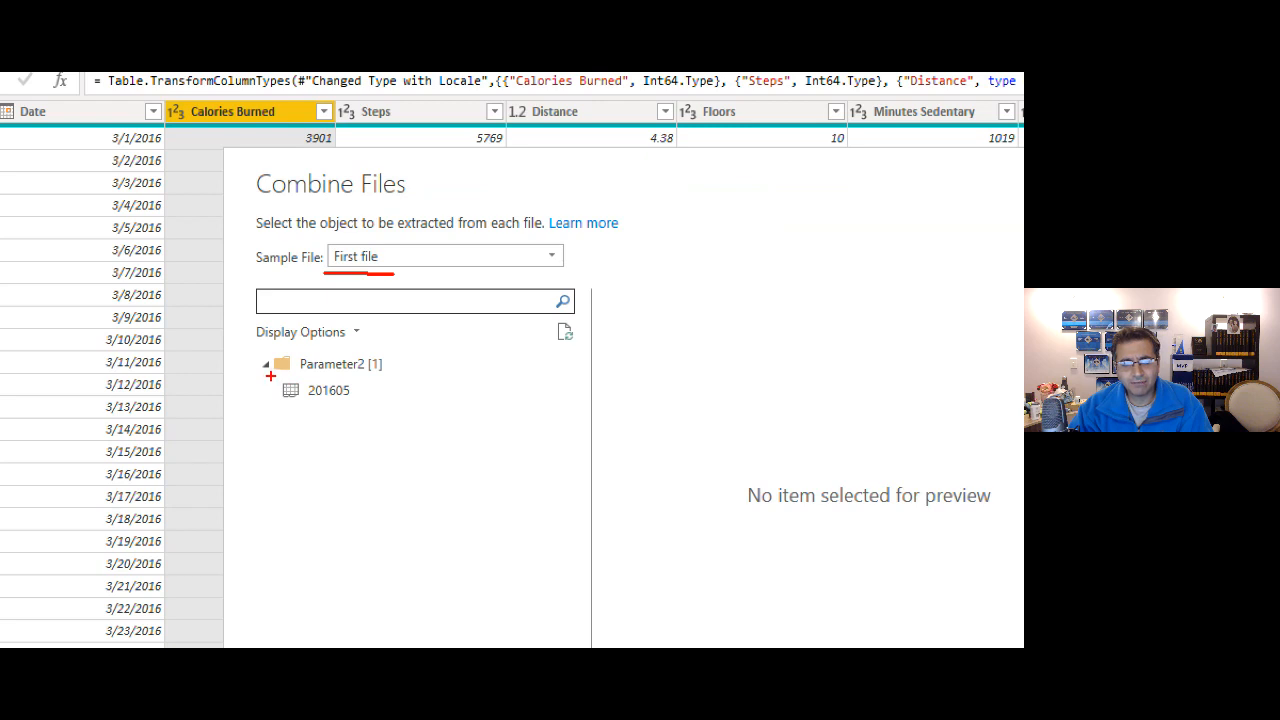
left_click_drag(270, 376, 362, 408)
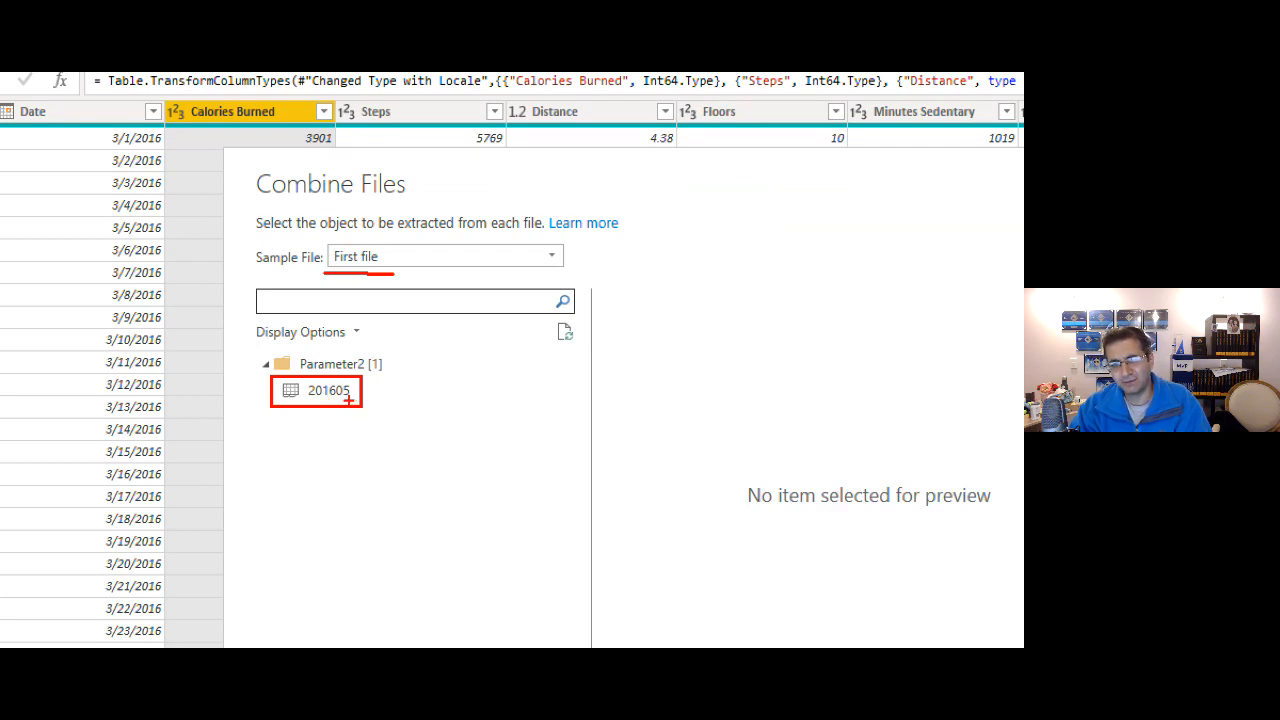
key("Escape")
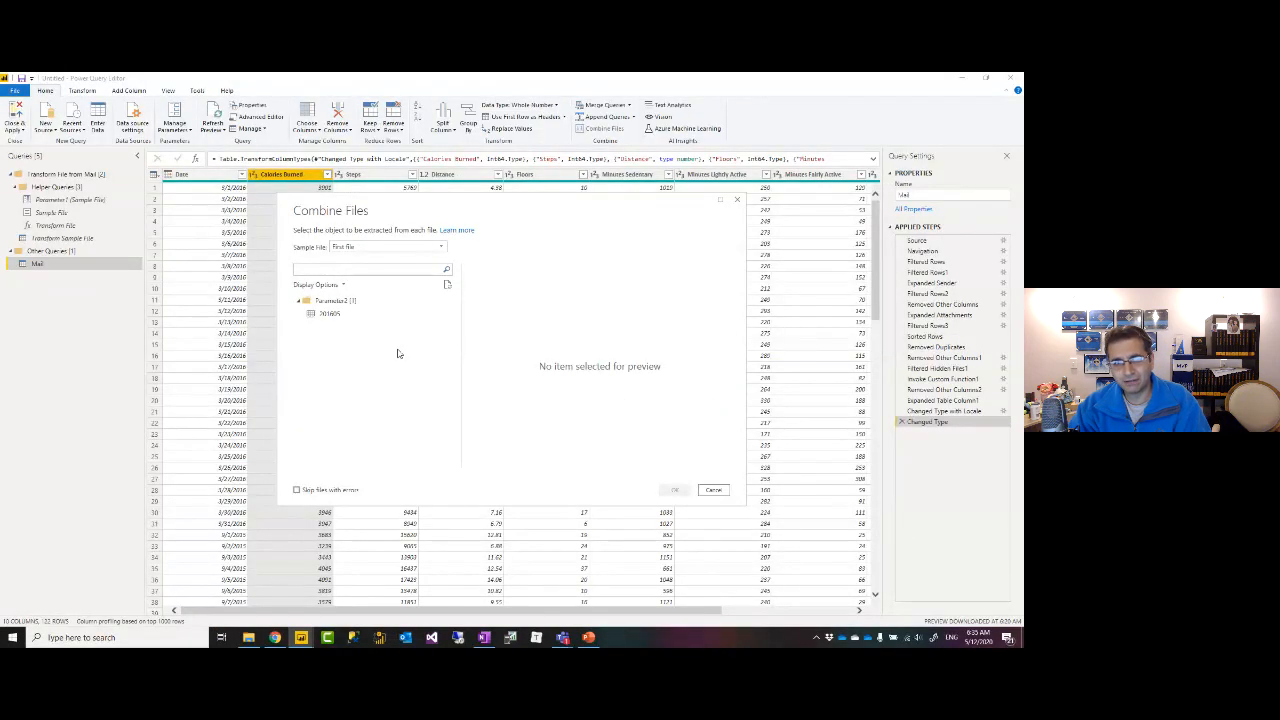
left_click(330, 314)
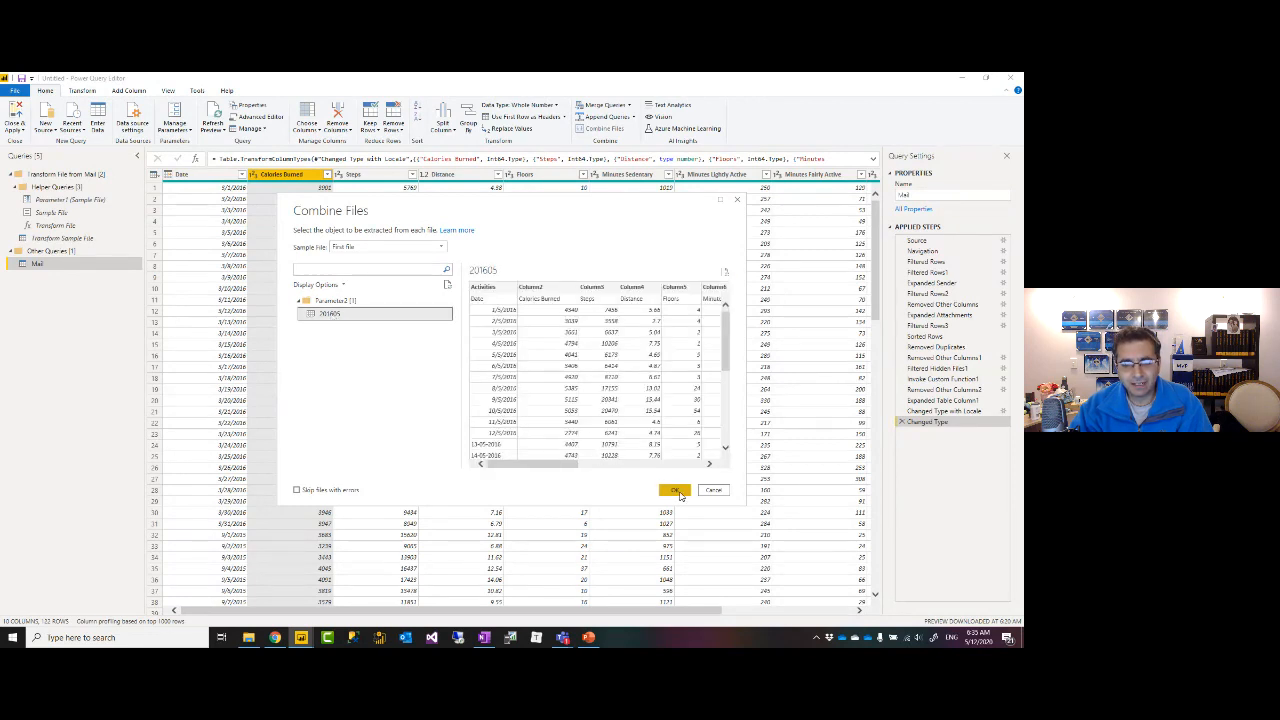
left_click(248, 637)
Create the combined Excel query and view the error details in row 33.
left_click(484, 637)
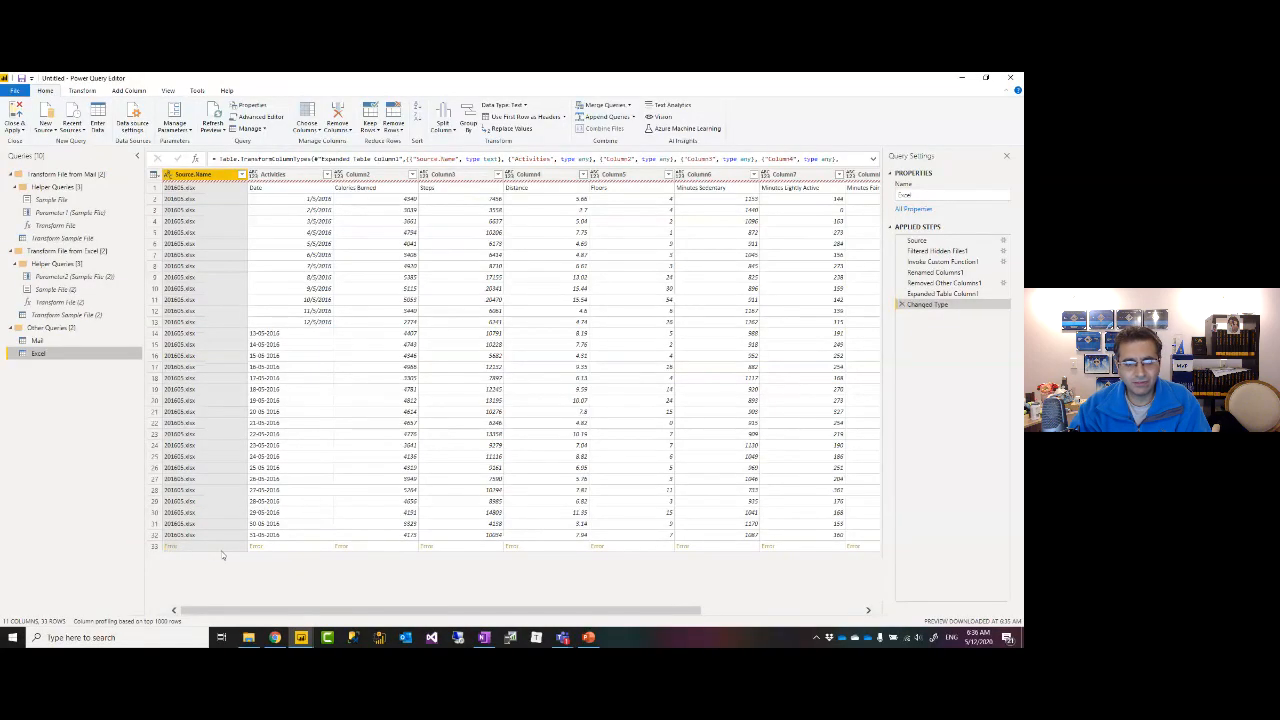
left_click(221, 549)
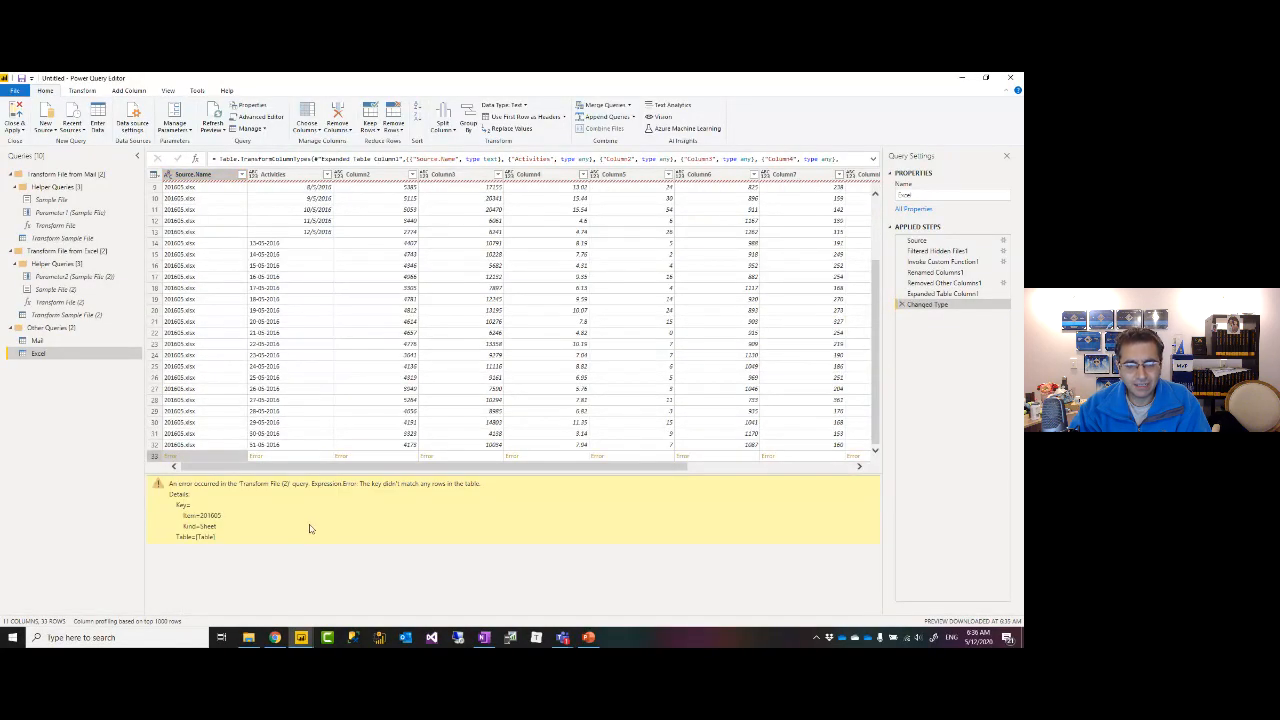
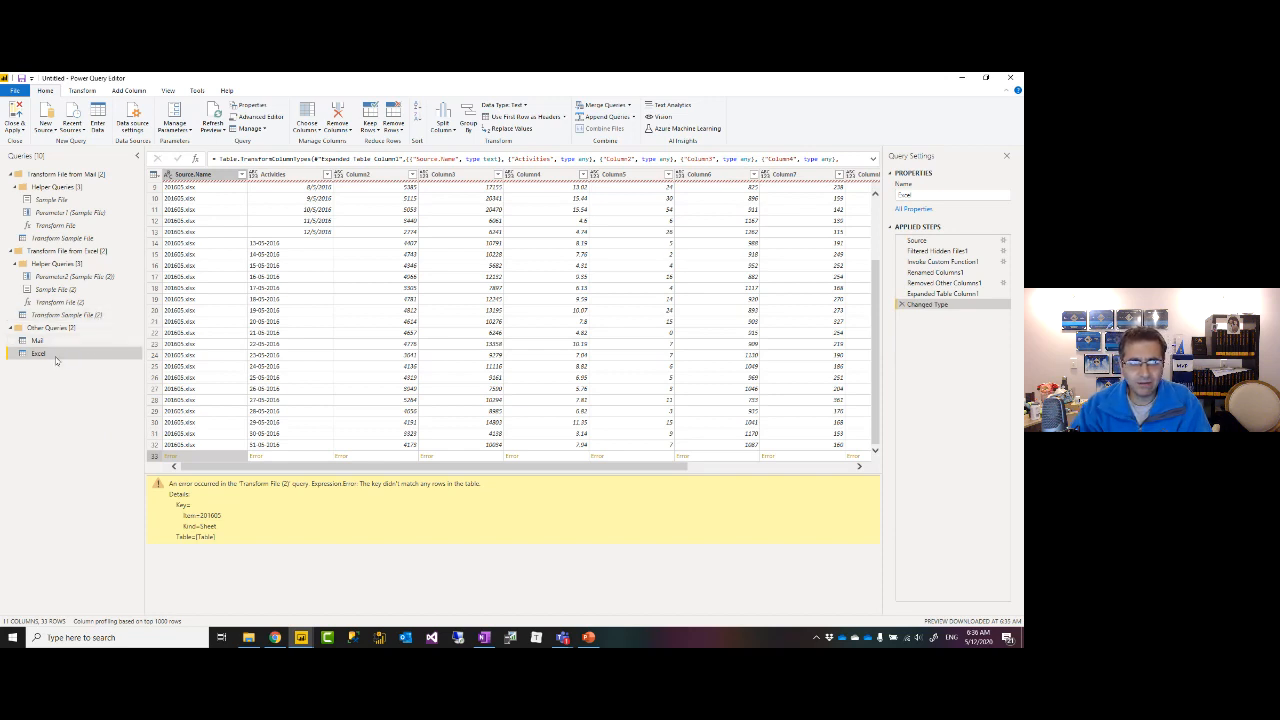
Open the Transform Sample File (2) query from the Transform File from Excel group.
left_click(60, 315)
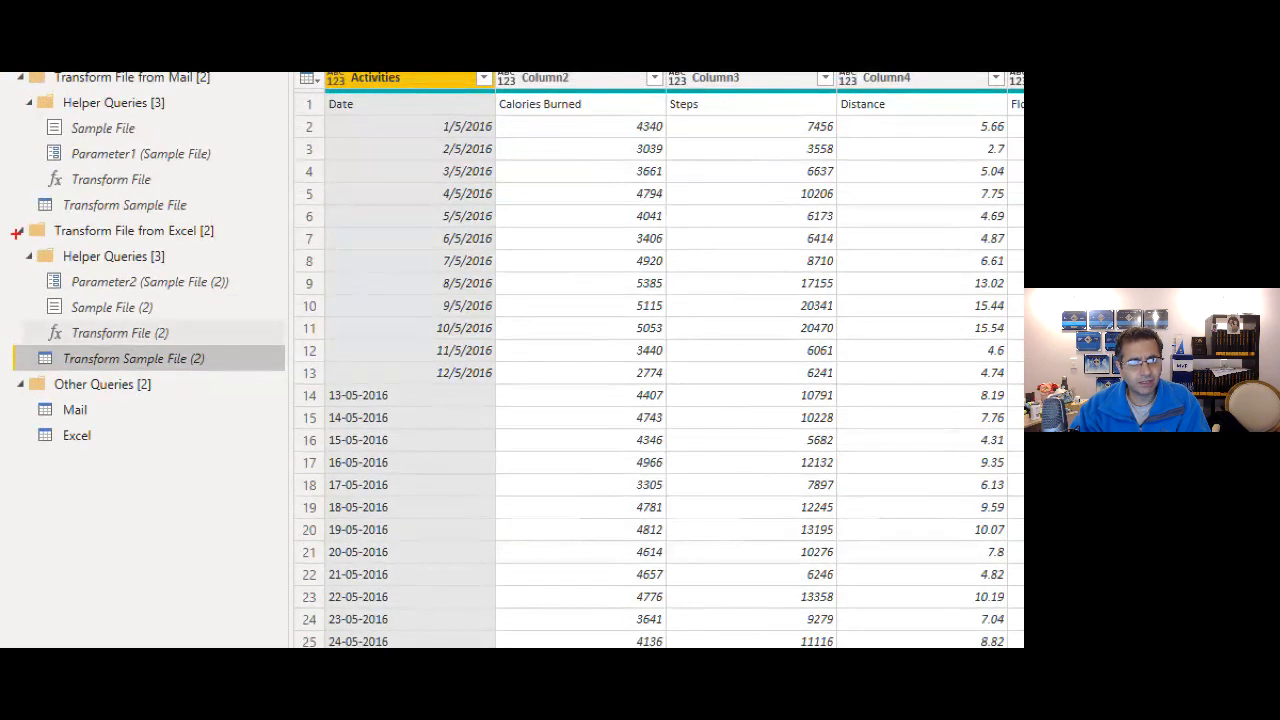
Preview Transform Sample File (2) at its Navigation step, with raw rows under Column1, Column2 headers.
mouse_move(8, 216)
left_mouse_down()
mouse_move(45, 365)
mouse_move(274, 375)
left_mouse_up()
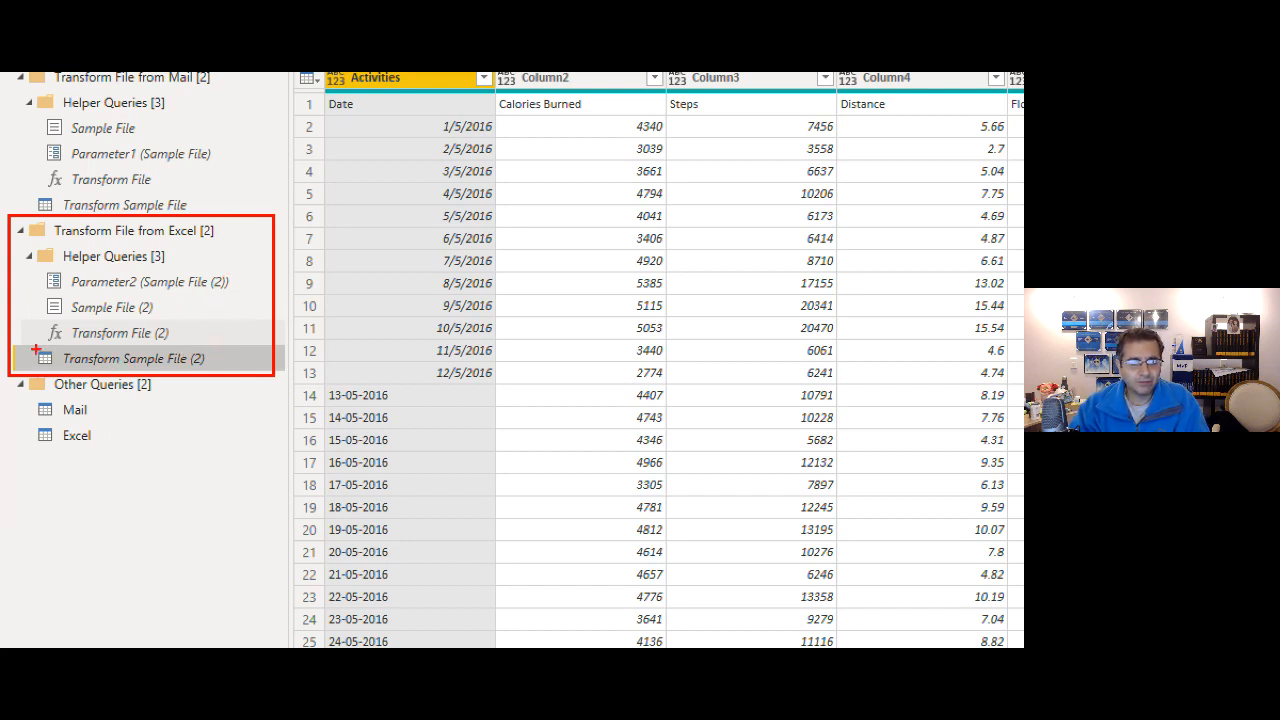
mouse_move(28, 346)
left_mouse_down()
mouse_move(152, 378)
mouse_move(216, 376)
left_mouse_up()
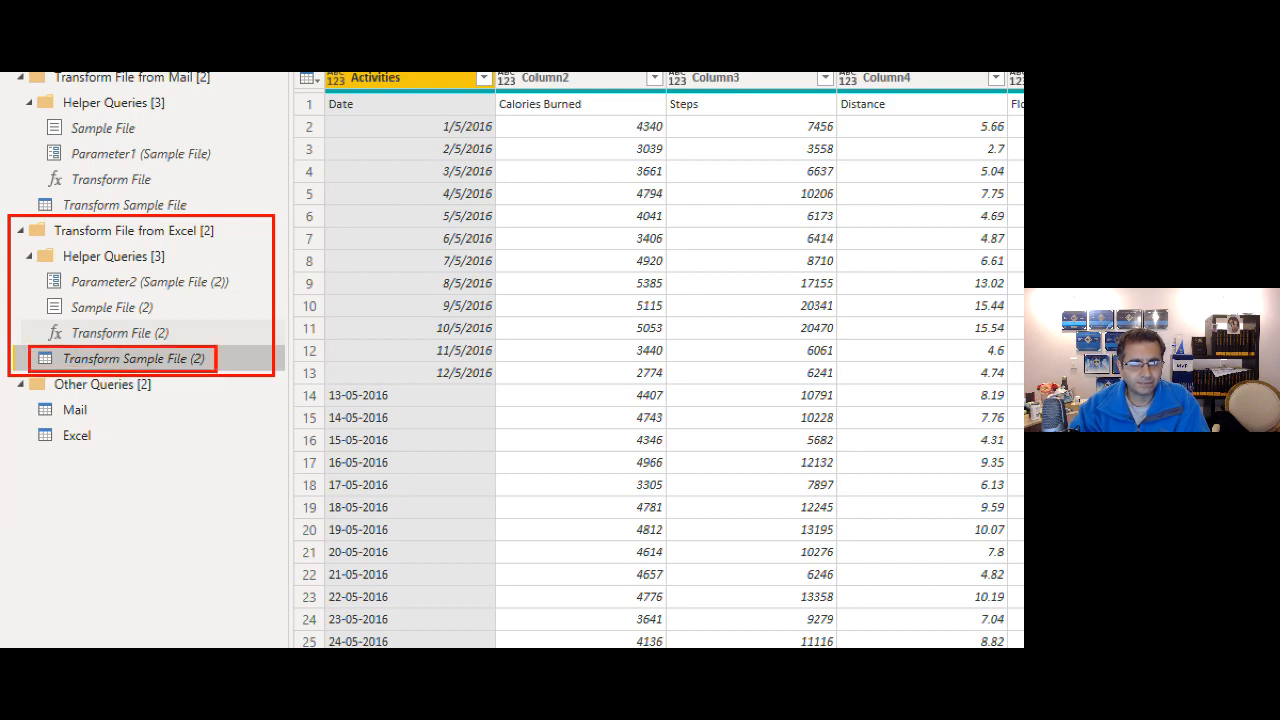
key("Escape")
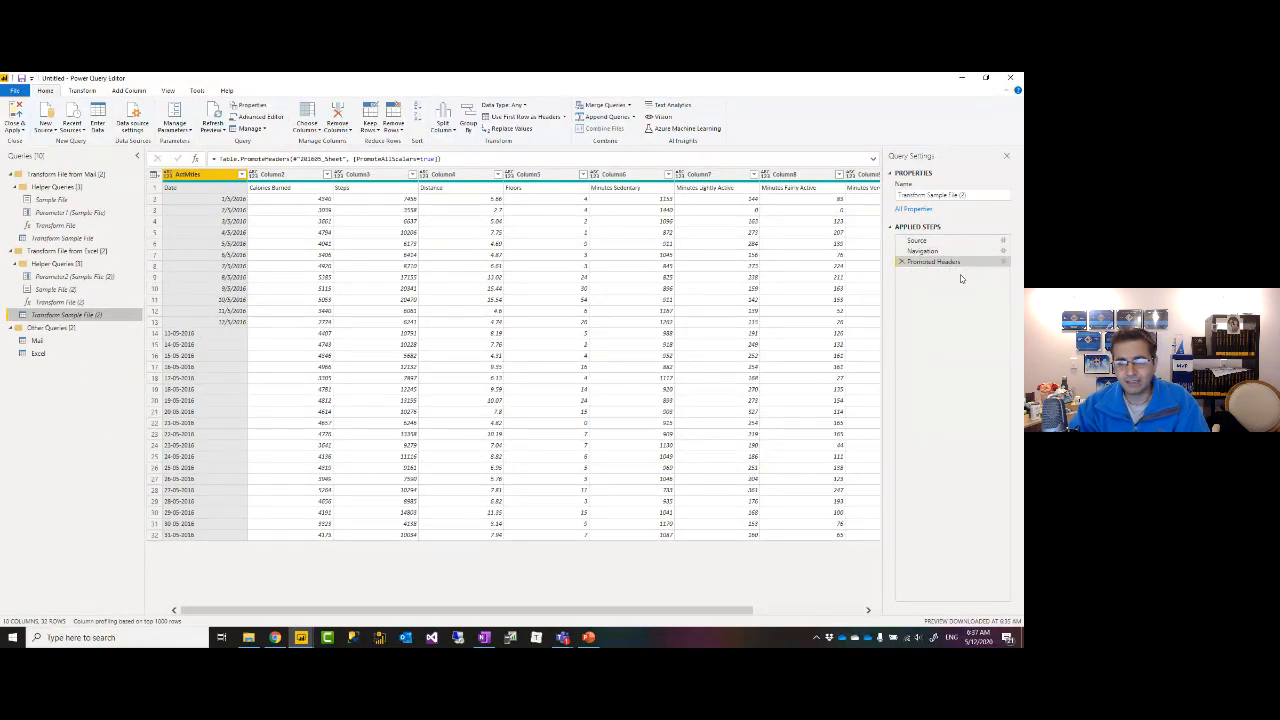
key("ctrl+1")
left_click(898, 239)
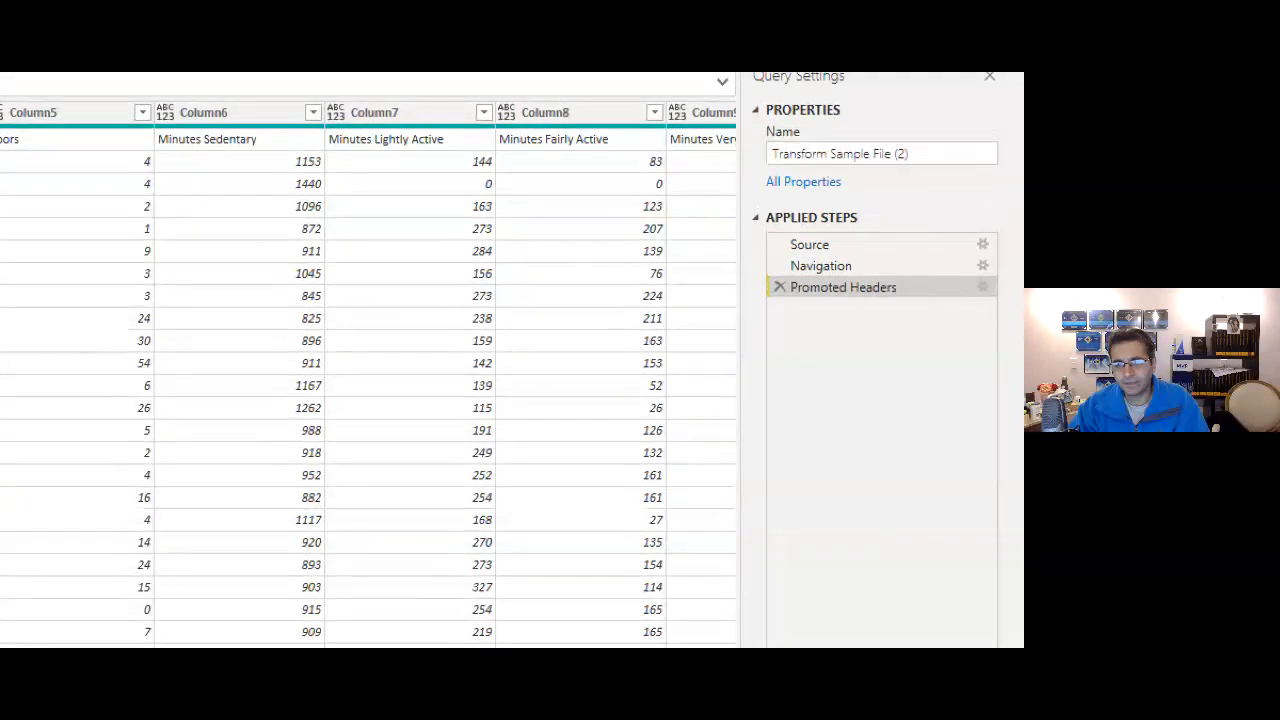
left_click_drag(763, 229, 928, 307)
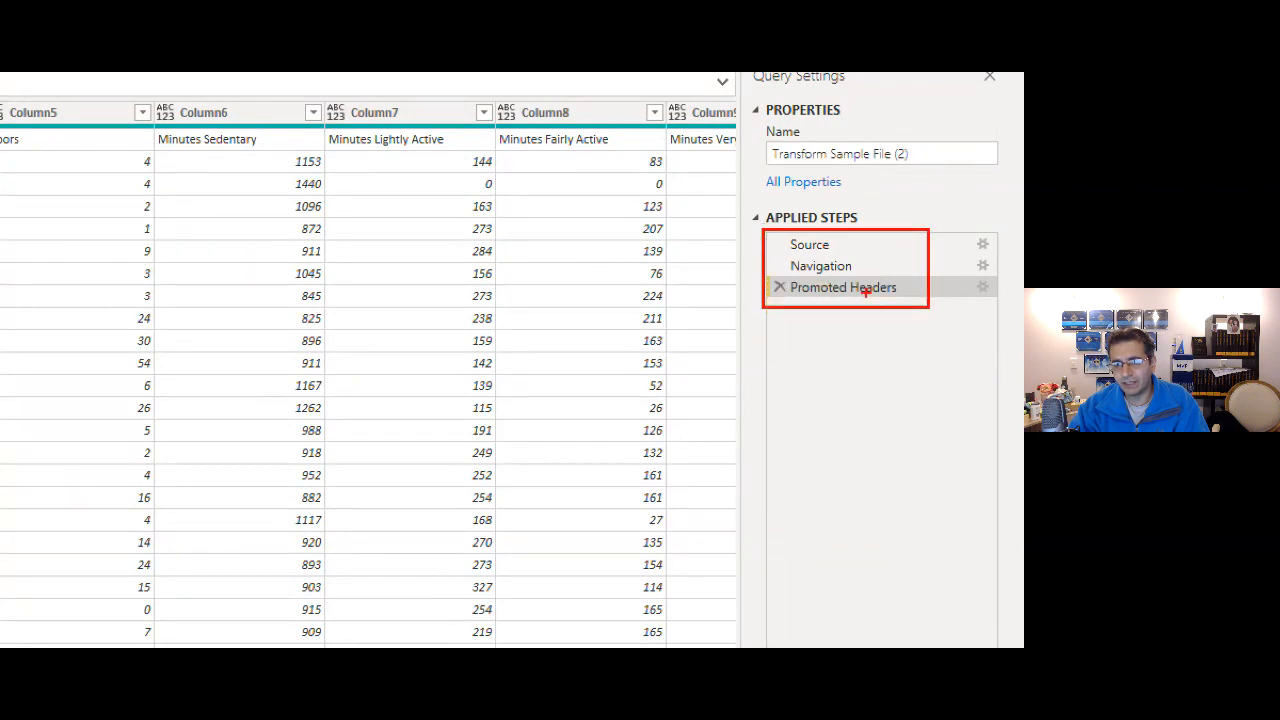
left_click_drag(777, 254, 866, 279)
key("Escape")
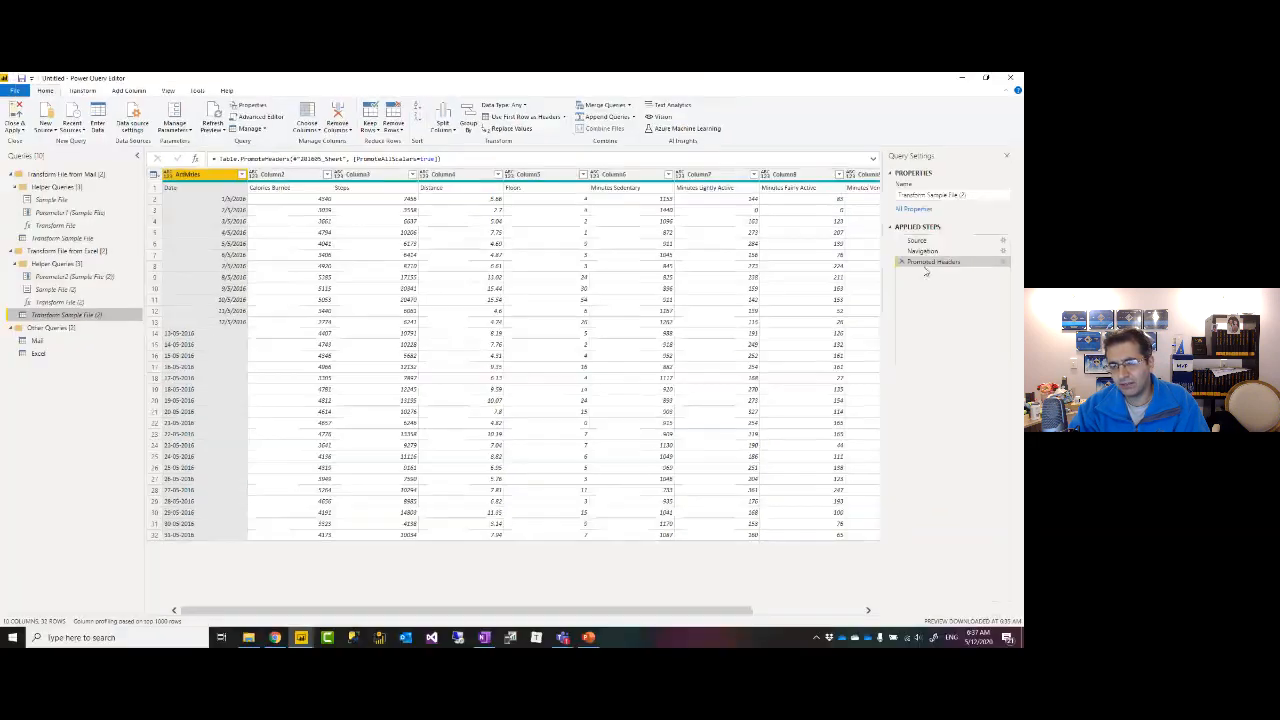
left_click(921, 253)
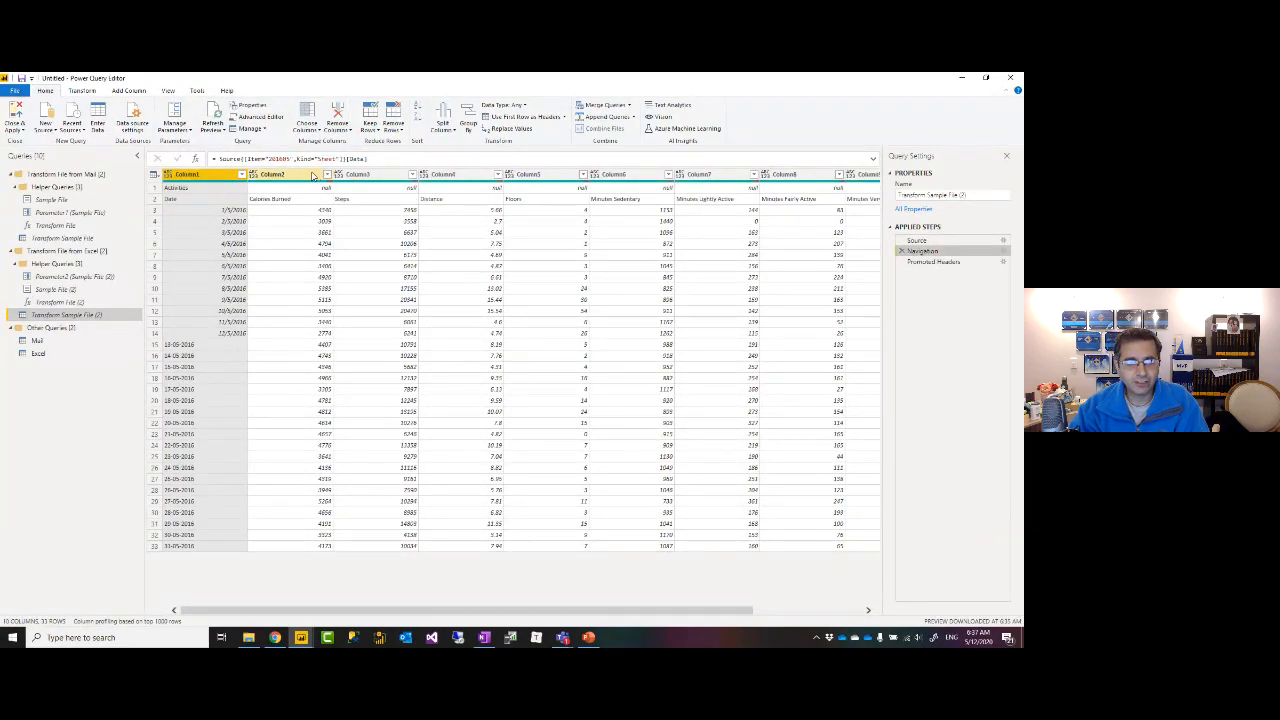
Preview the Source step's Excel.Workbook table listing the single 201605 sheet, then open the source folder.
key("ctrl+1")
left_click(257, 160)
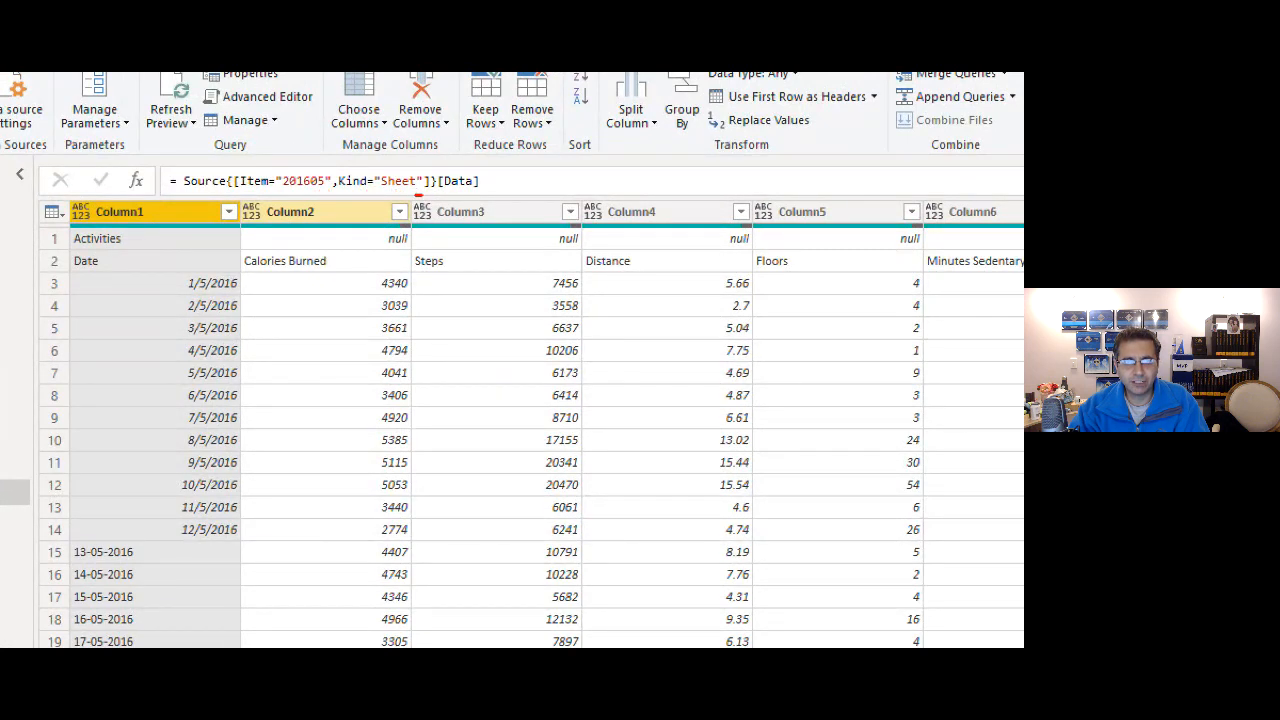
left_click_drag(418, 196, 377, 188)
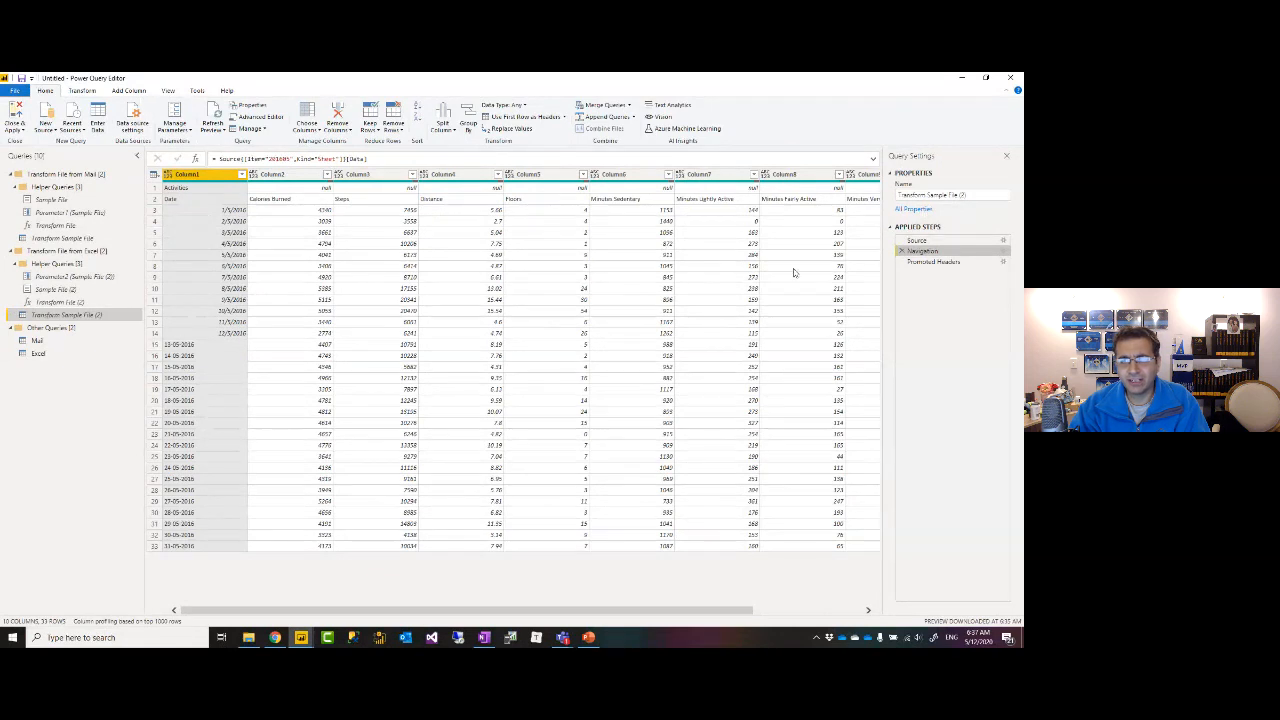
left_click(927, 244)
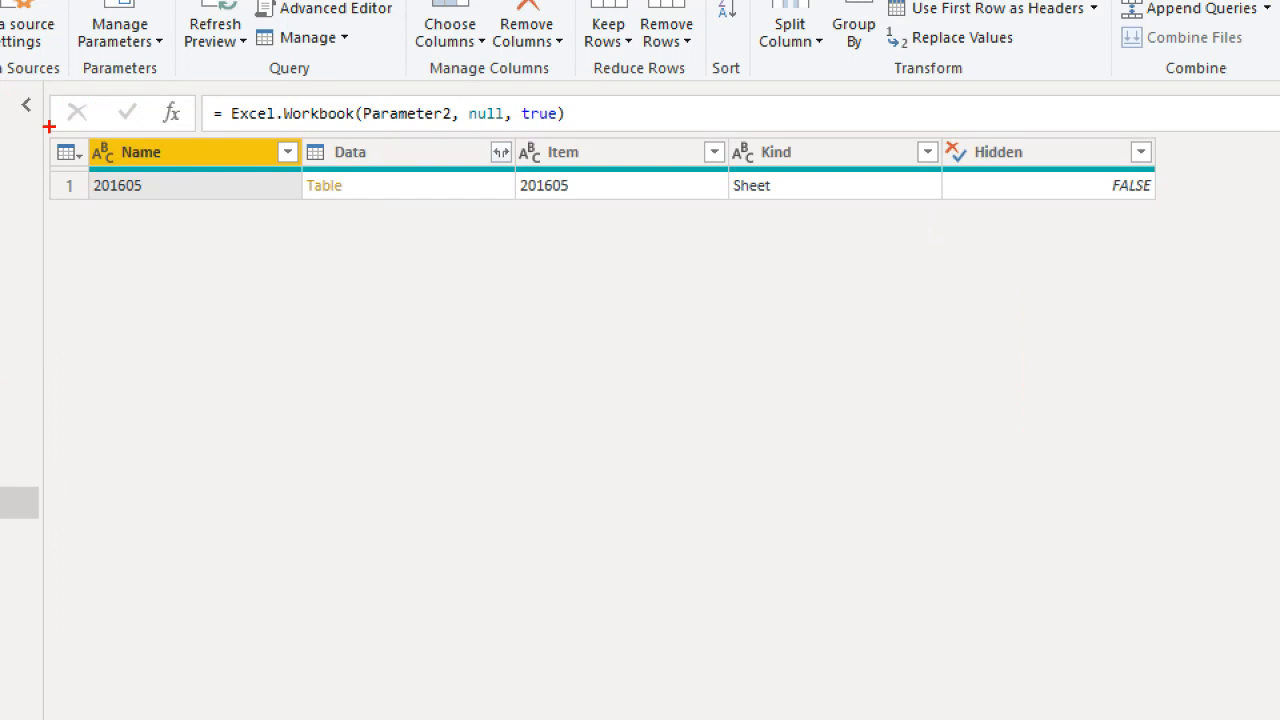
left_click_drag(38, 172, 932, 239)
left_click_drag(1166, 210, 1176, 210)
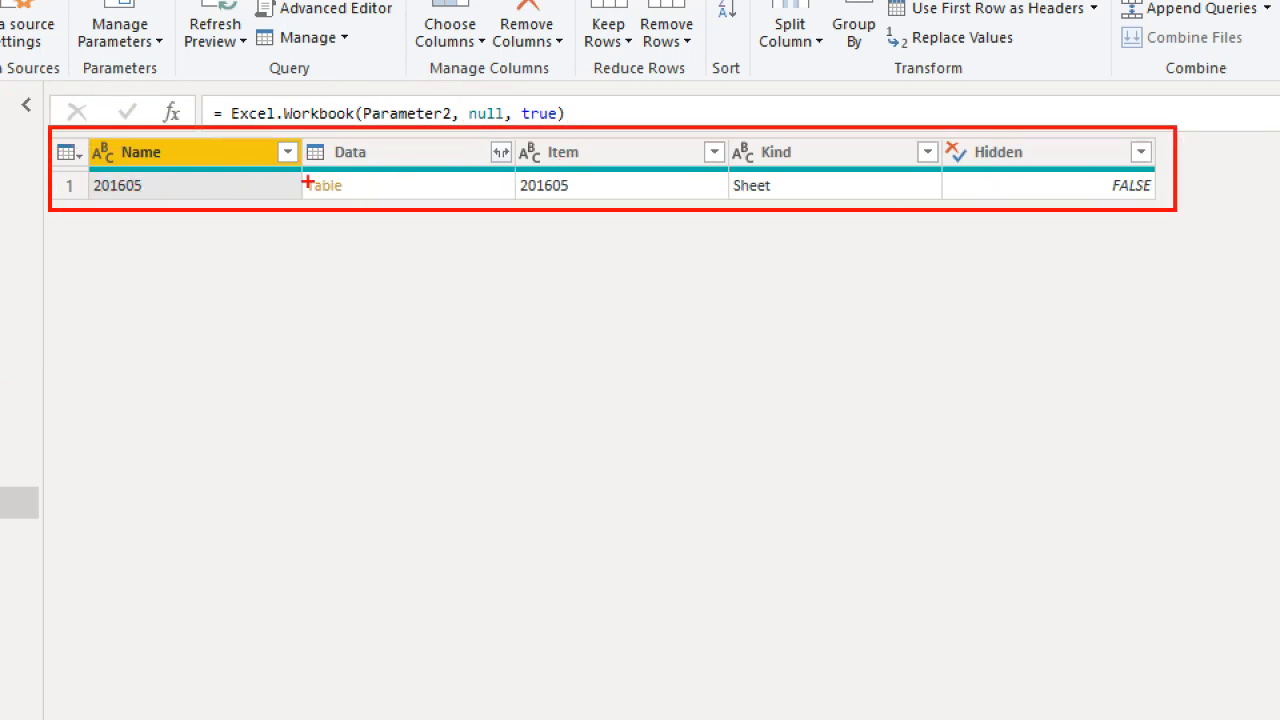
key("Escape")
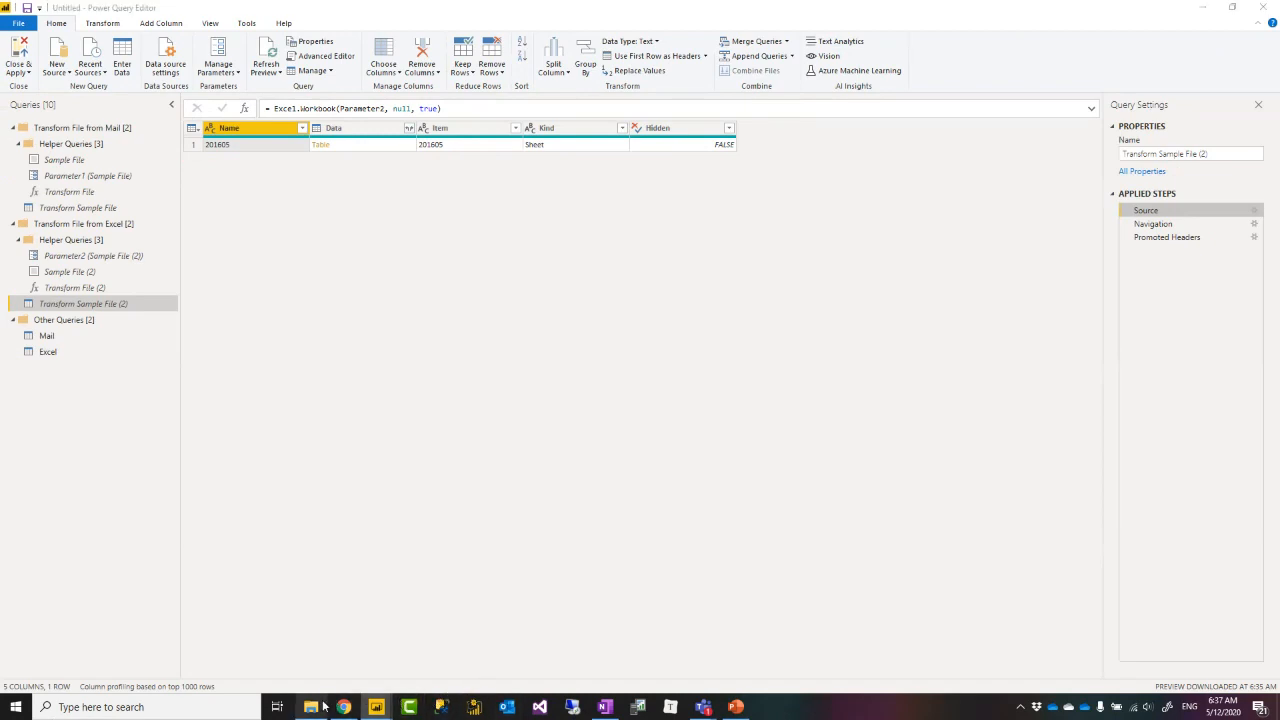
left_click(321, 707)
Open 201607.xlsx in Excel and add Sheet1, Sheet2 and Sheet3 after the 201607 sheet.
left_click(421, 231)
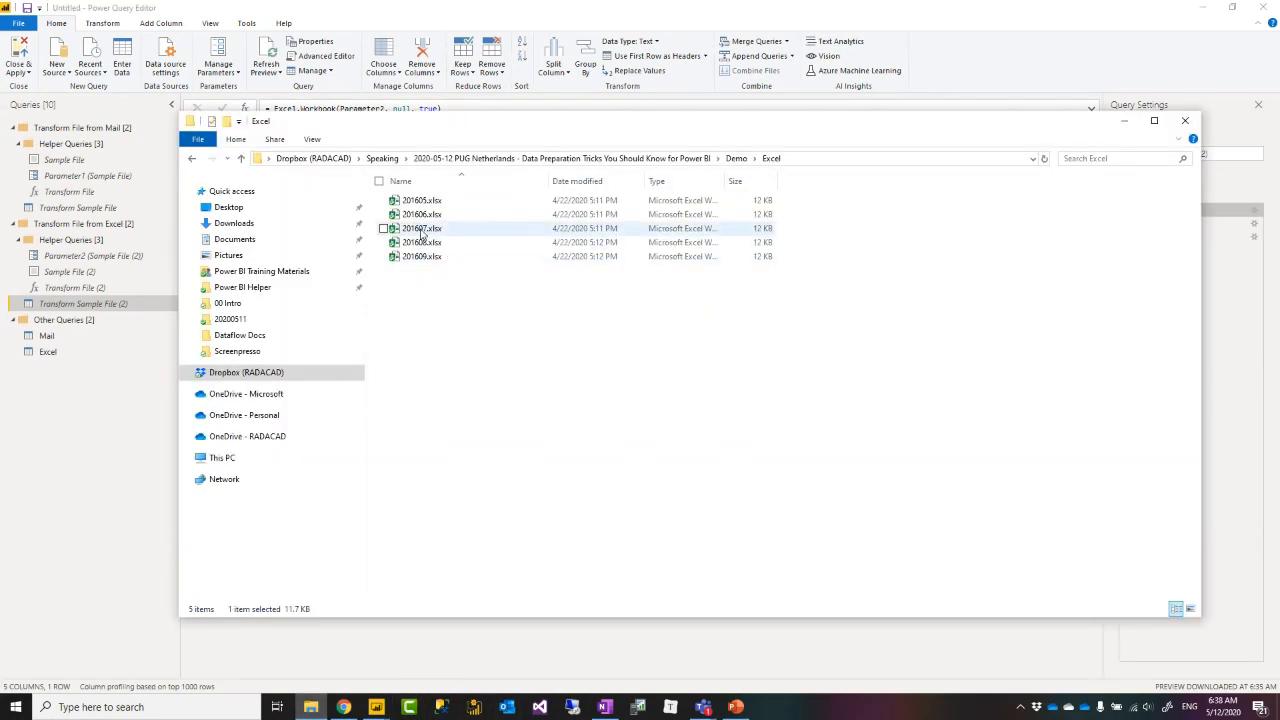
double_click(421, 229)
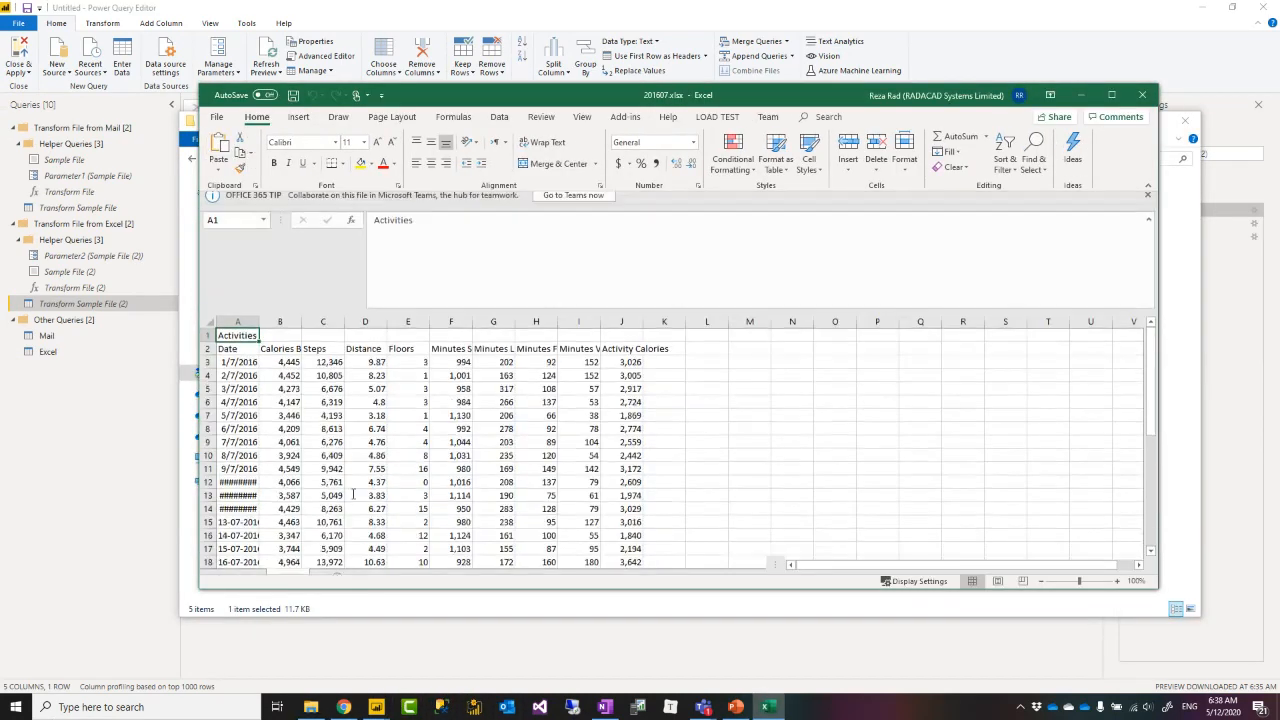
left_click(379, 565)
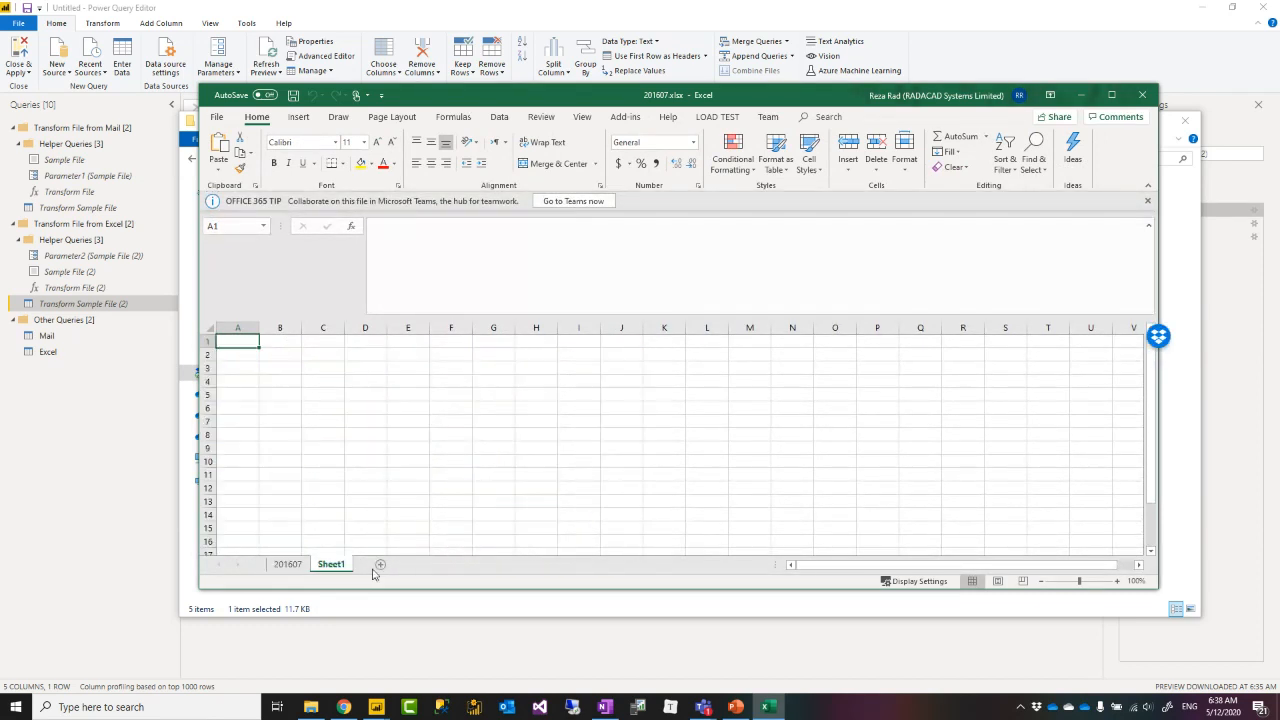
left_click(379, 565)
left_click(423, 565)
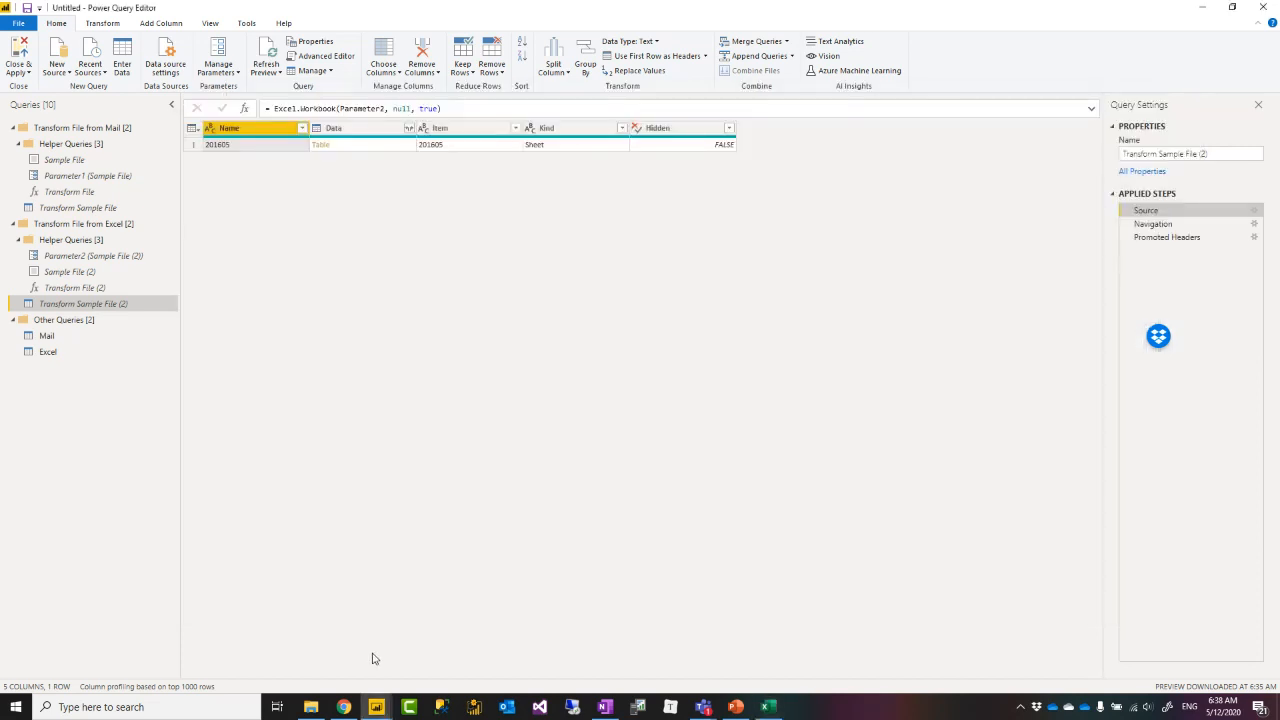
Close 201607.xlsx without saving the three added sheets.
left_click(371, 655)
left_click(767, 706)
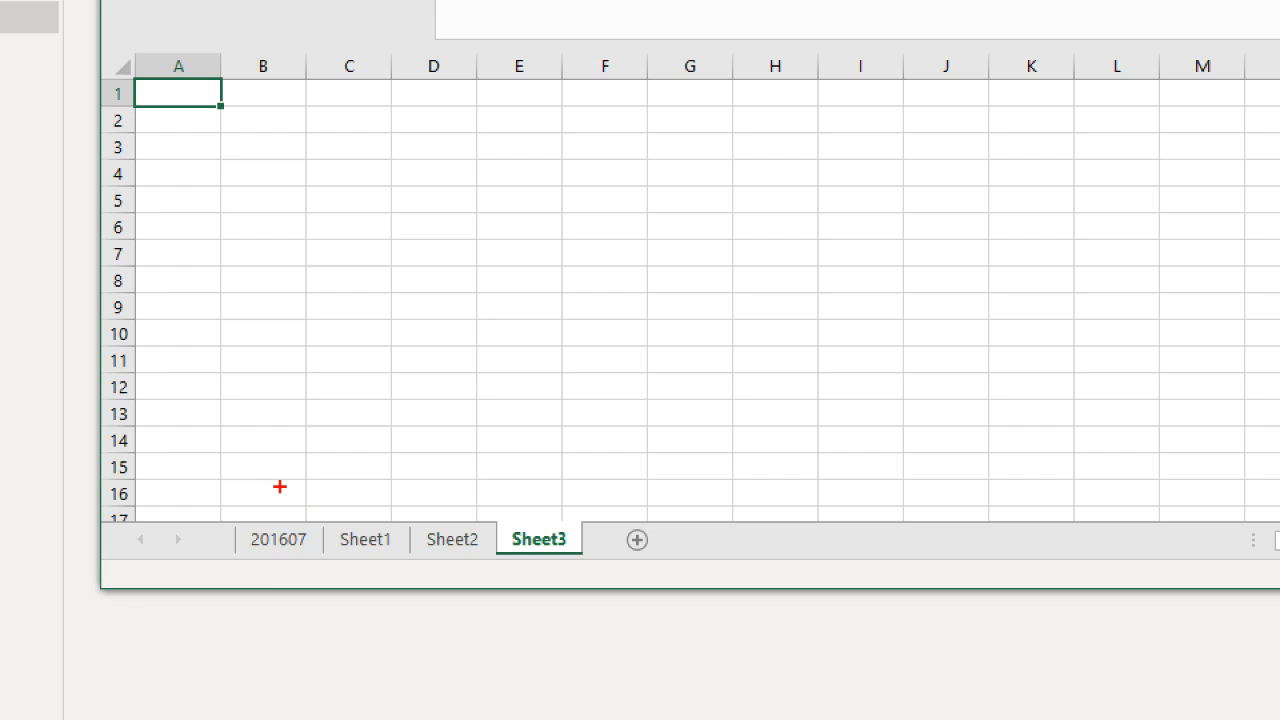
left_click_drag(283, 480, 284, 467)
left_click_drag(367, 478, 367, 506)
left_click_drag(441, 488, 461, 513)
left_click_drag(537, 479, 544, 489)
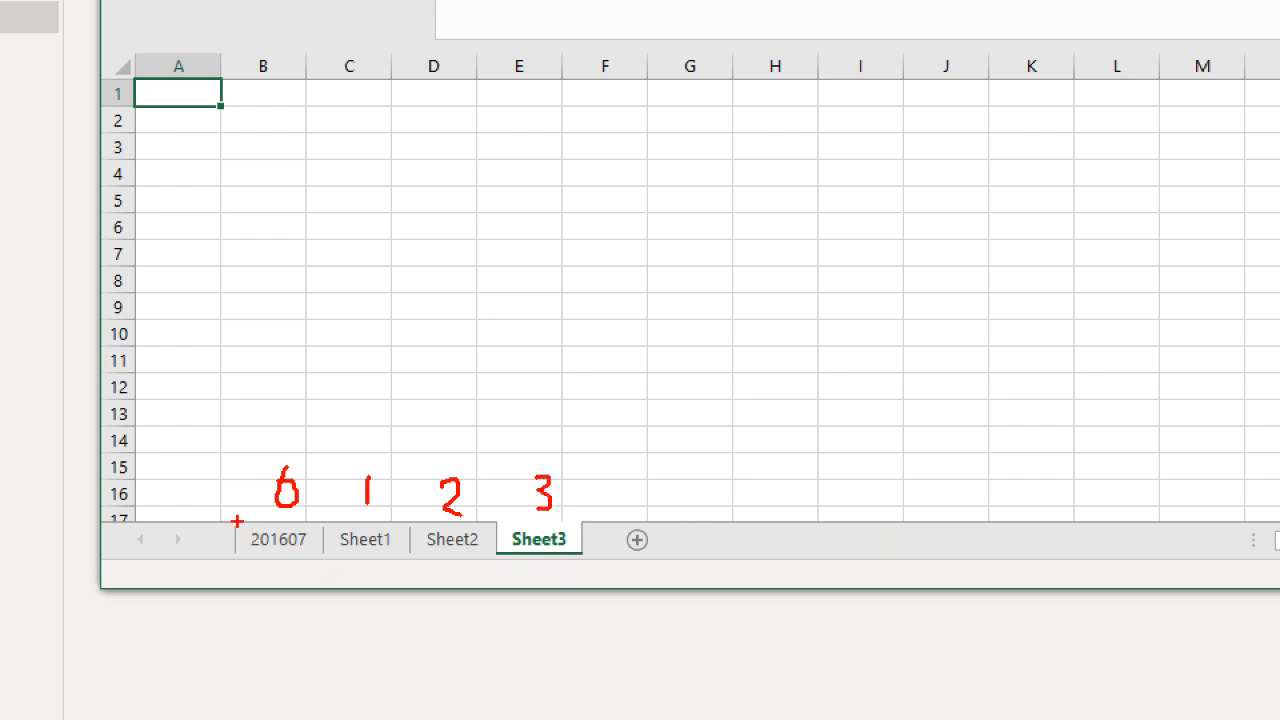
left_click_drag(237, 521, 314, 560)
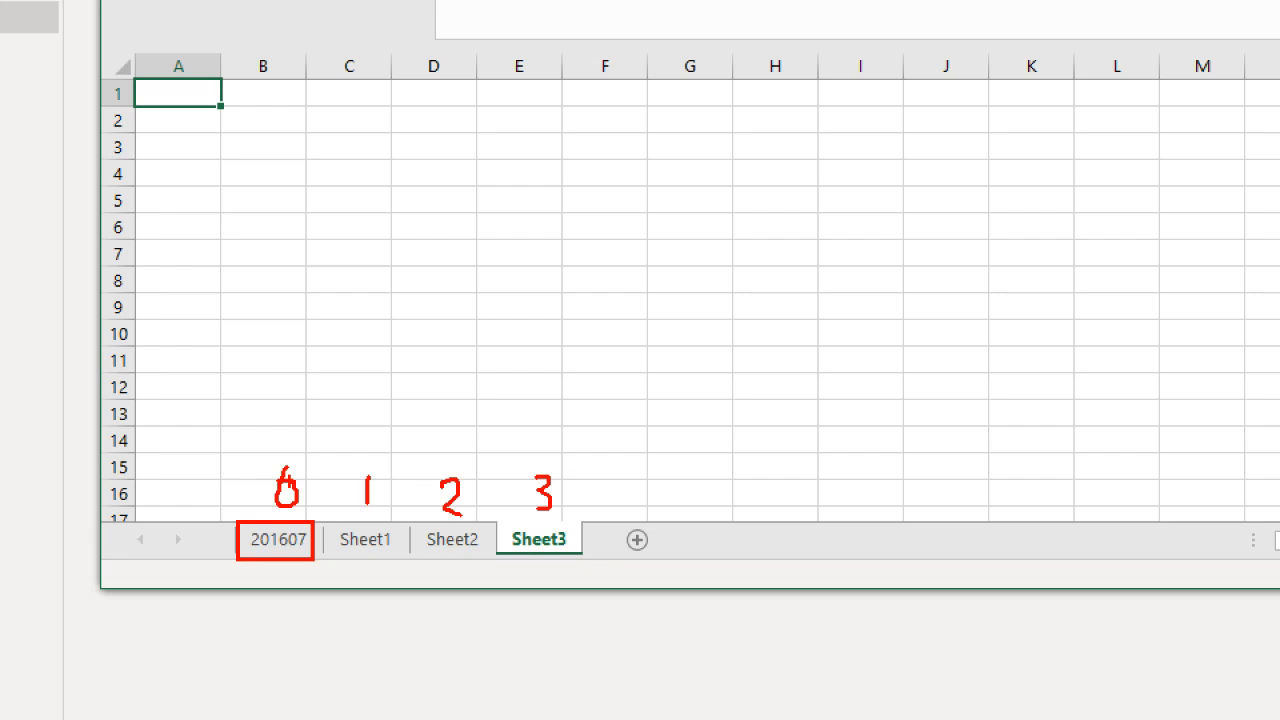
key("Escape")
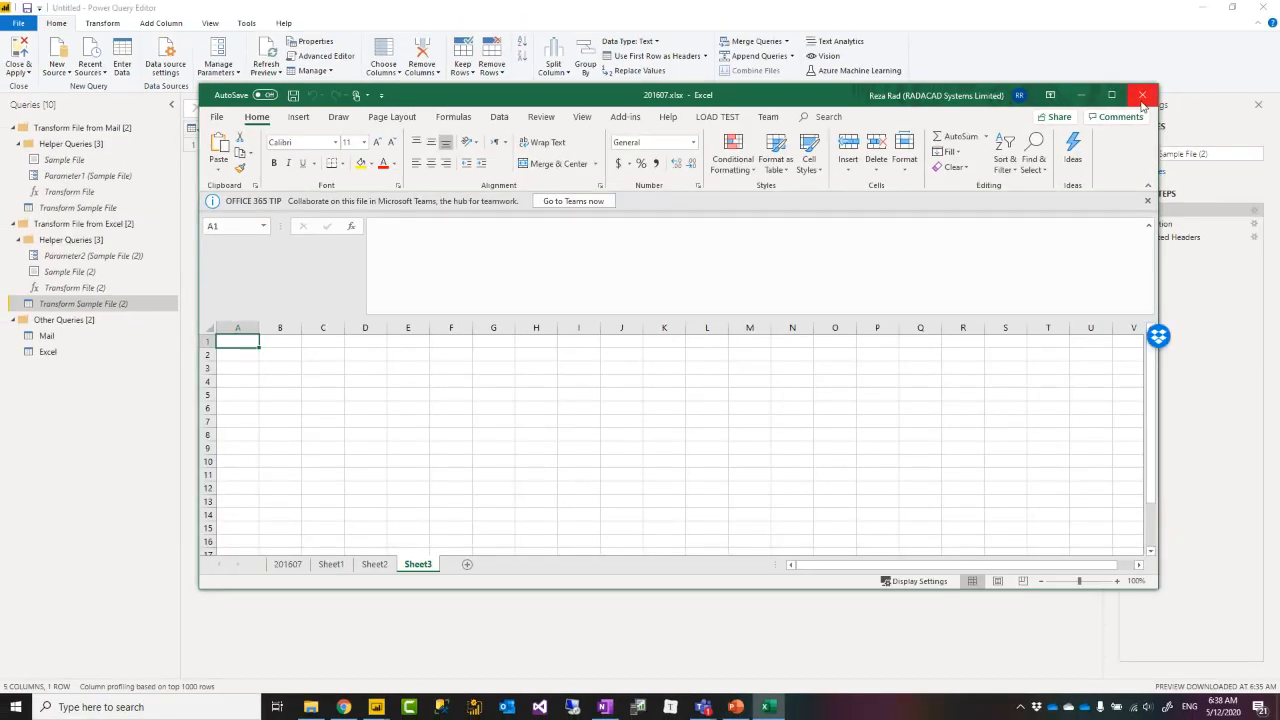
left_click(1142, 95)
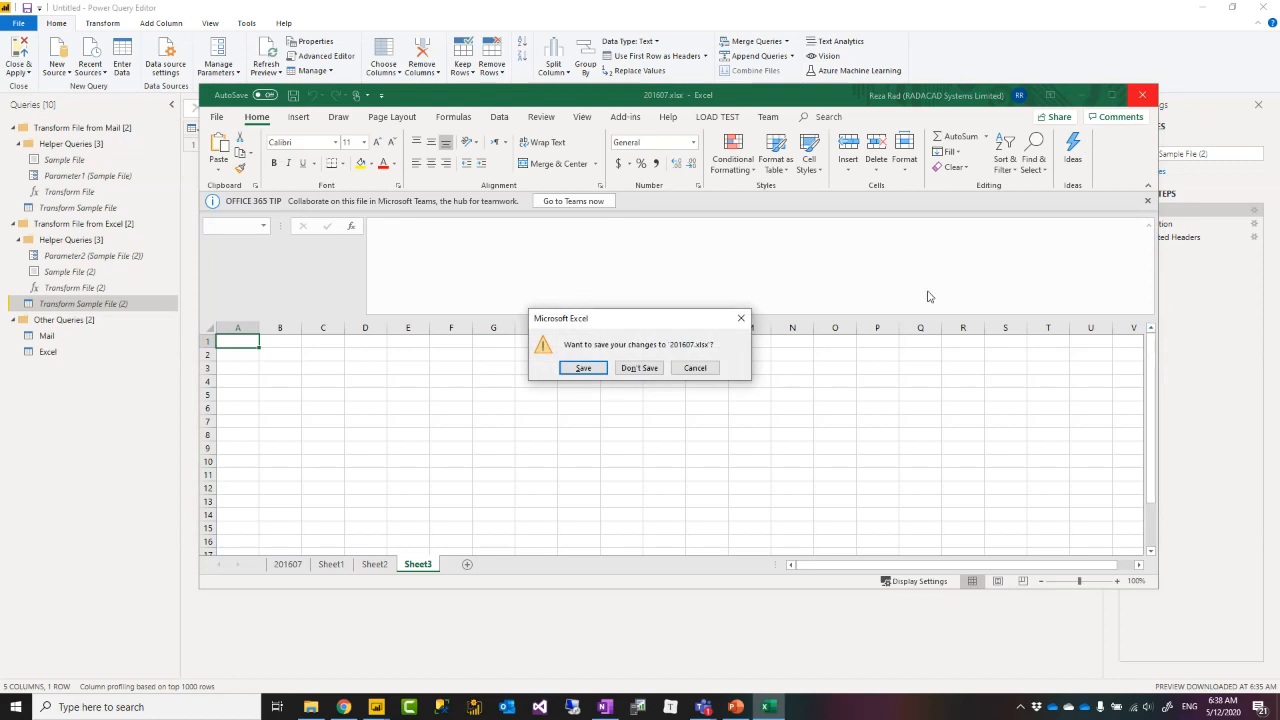
left_click(646, 366)
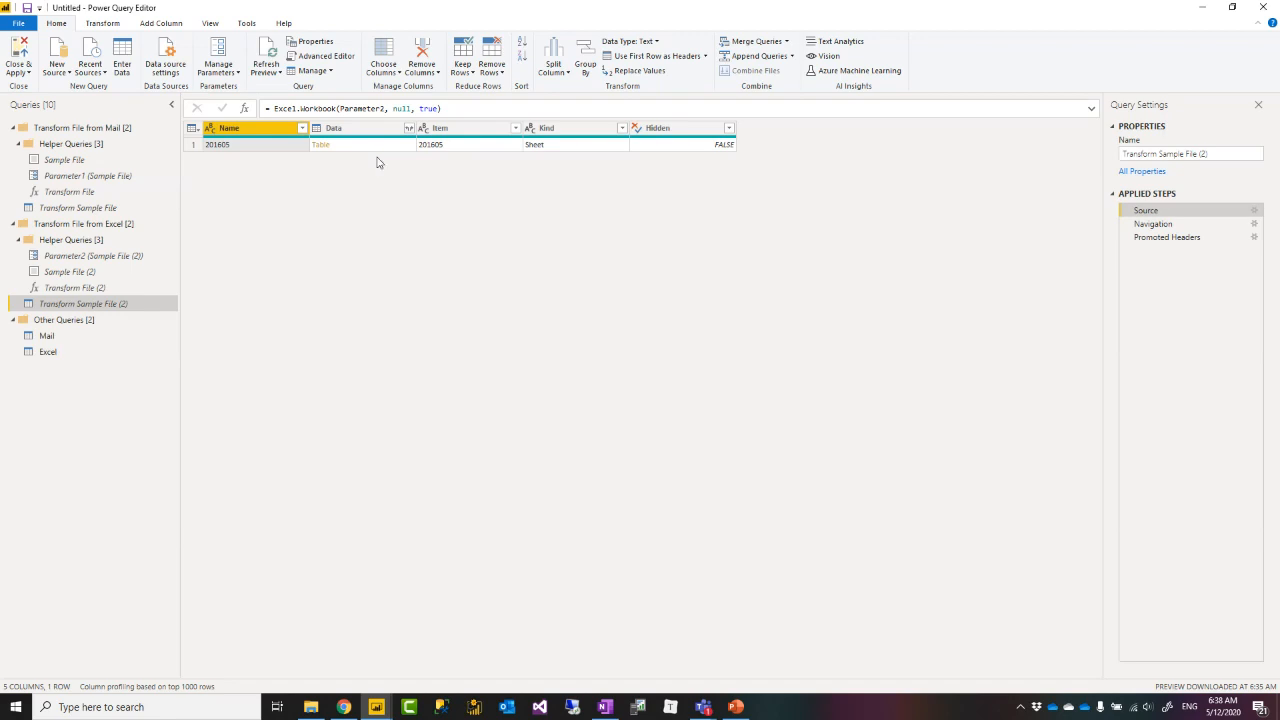
Change the Navigation step formula to Source{0}[Data] so it picks the first sheet by position.
left_click(1160, 224)
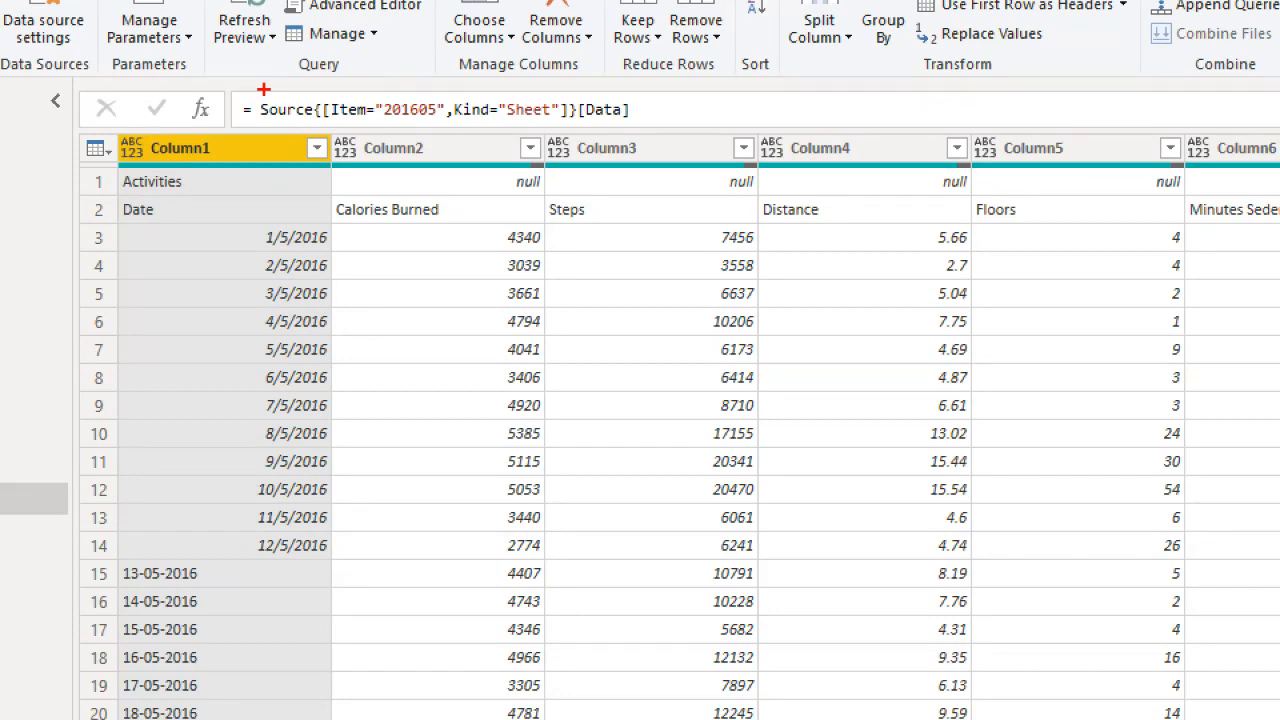
left_click_drag(331, 128, 566, 128)
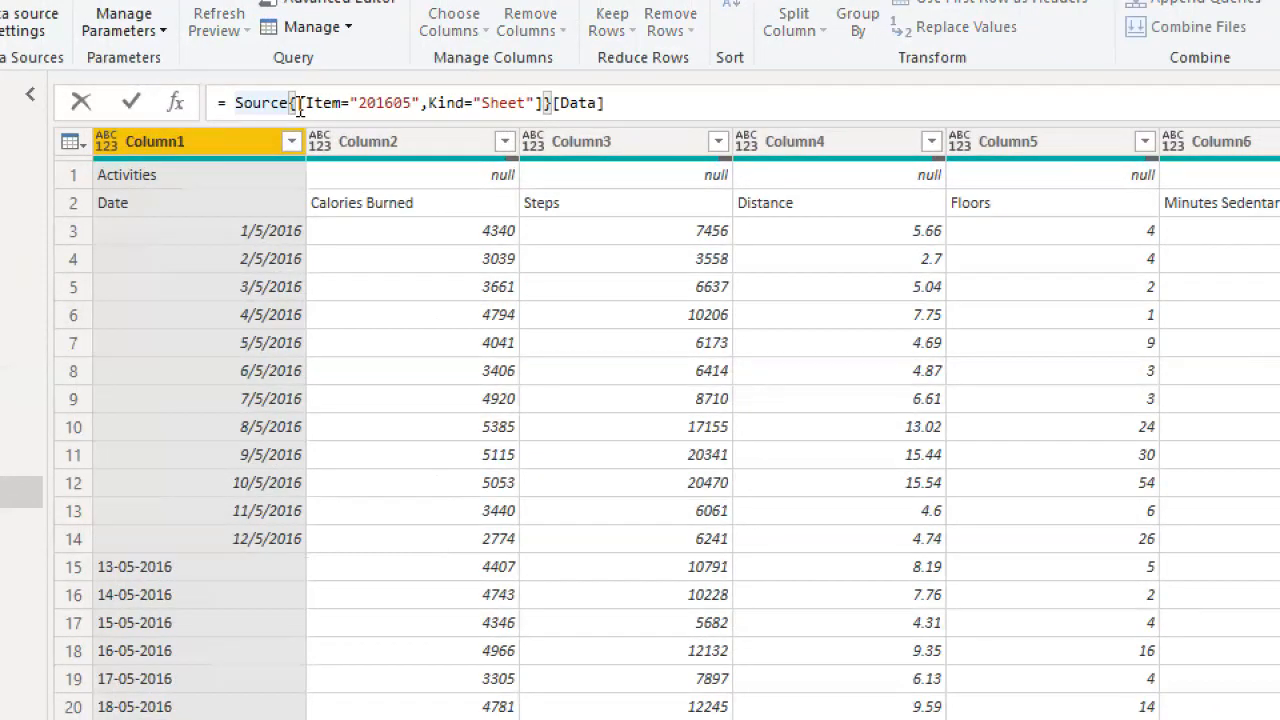
left_click(299, 105)
key("shift+Right")
key("shift+Right")
key("shift+Right")
key("shift+Right")
key("shift+Right")
key("shift+Right")
key("shift+Right")
key("shift+Right")
key("shift+Right")
key("shift+Right")
key("shift+Right")
key("shift+Right")
key("shift+Right")
key("shift+Right")
key("shift+Right")
key("shift+Right")
key("shift+Right")
key("shift+Right")
key("shift+Right")
key("shift+Right")
key("shift+Right")
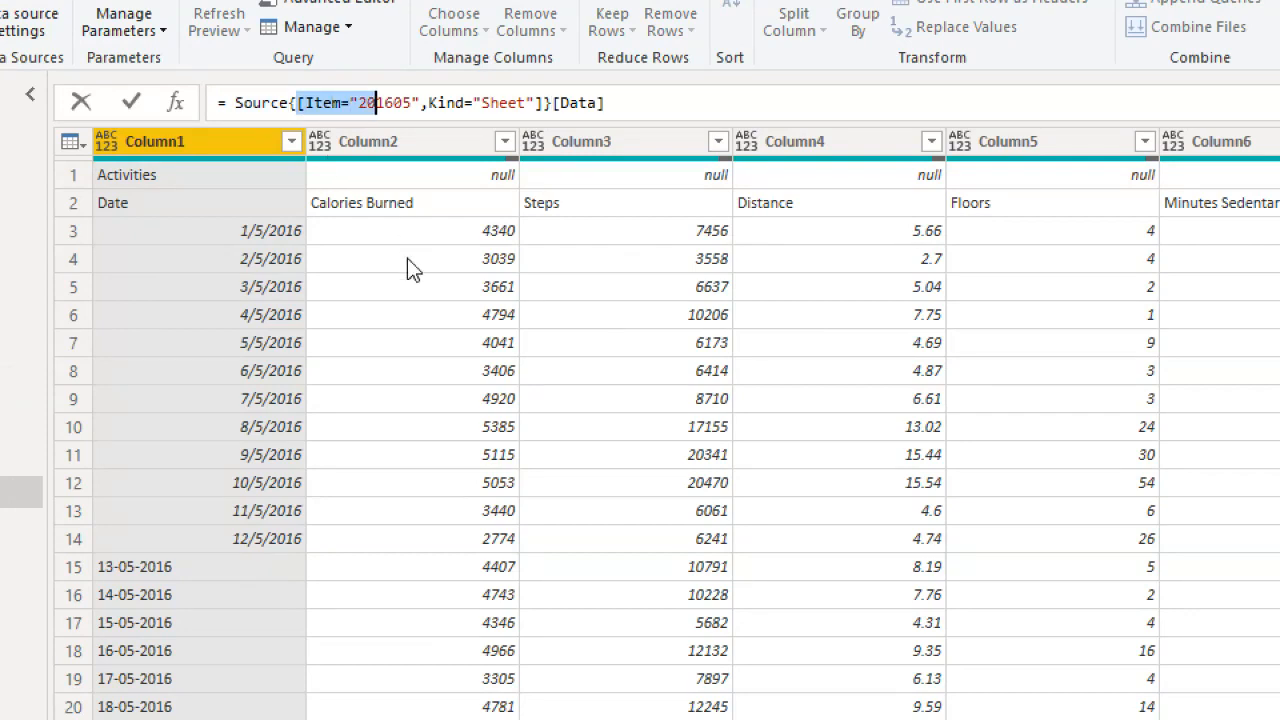
key("shift+Left")
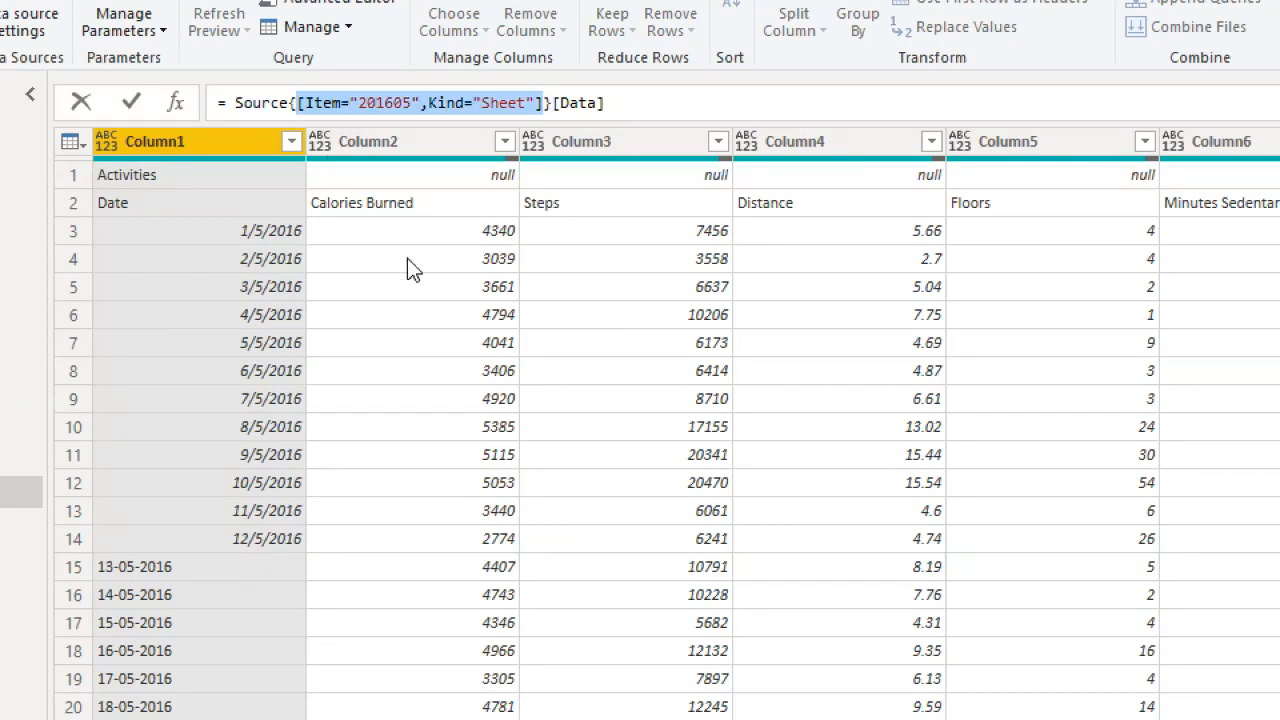
key("Delete")
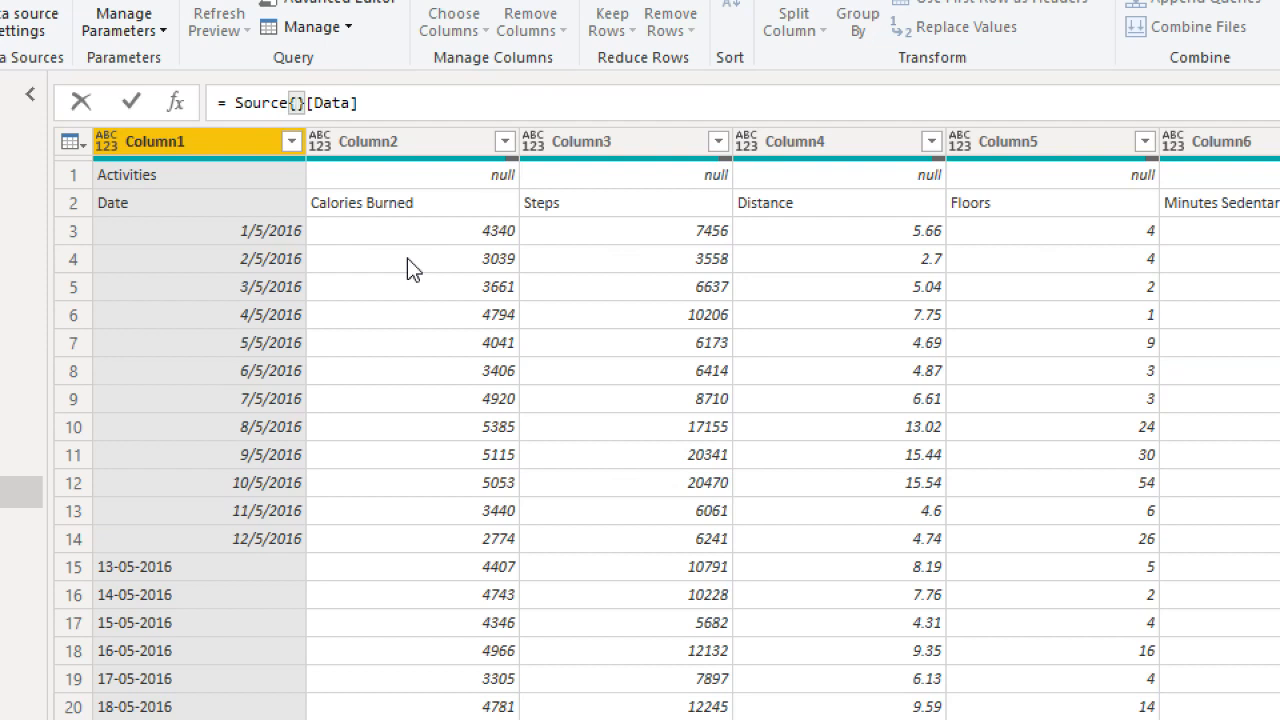
type("0")
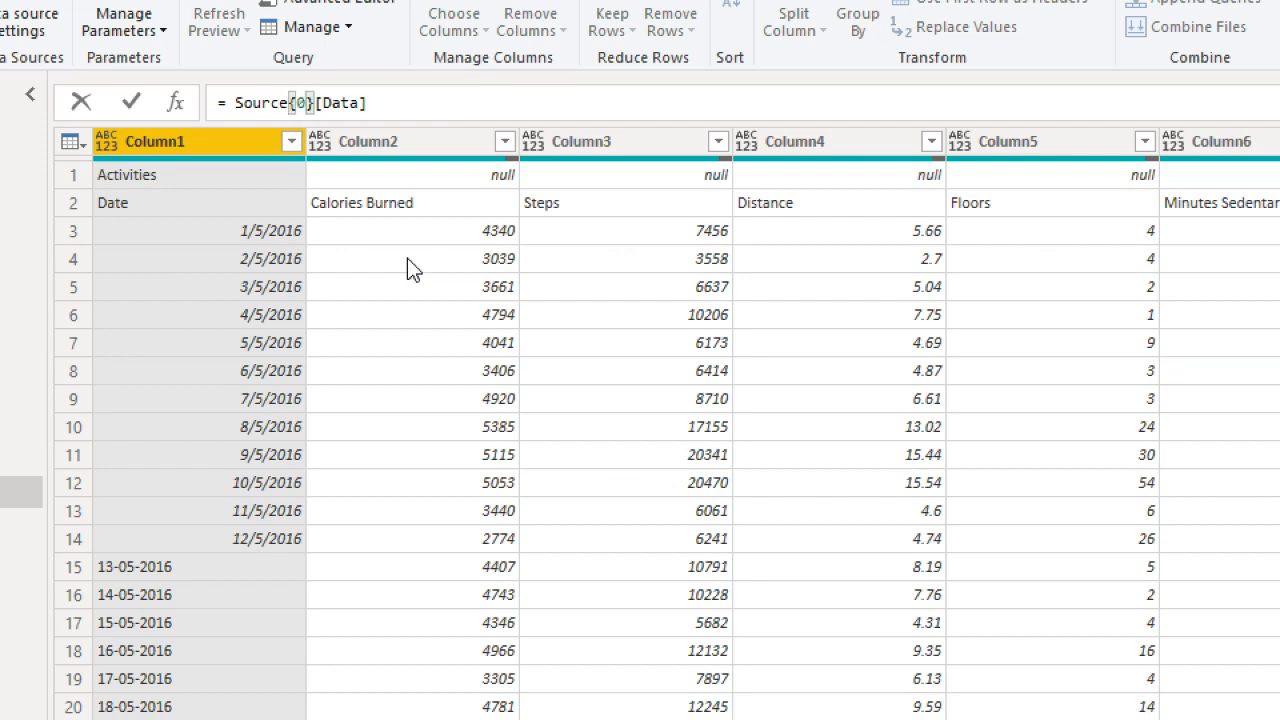
key("Return")
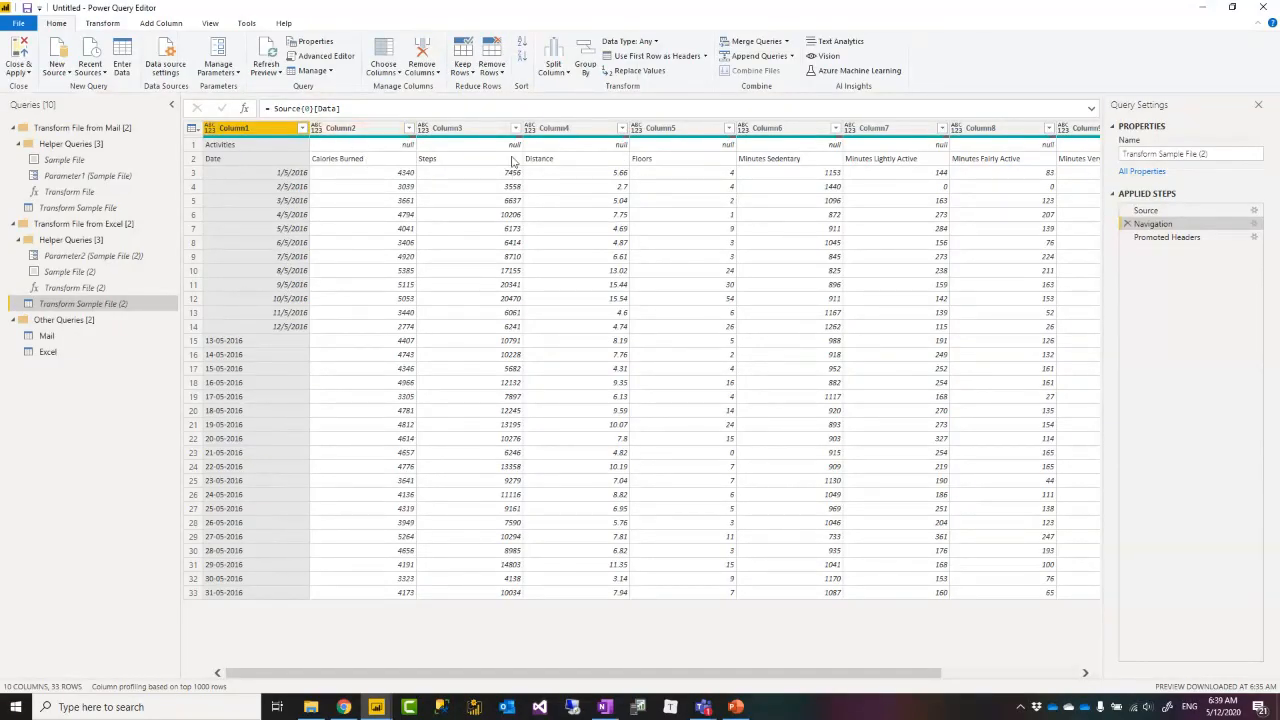
Step through Promoted Headers, Source and Navigation to check the first-sheet result.
left_click(1168, 238)
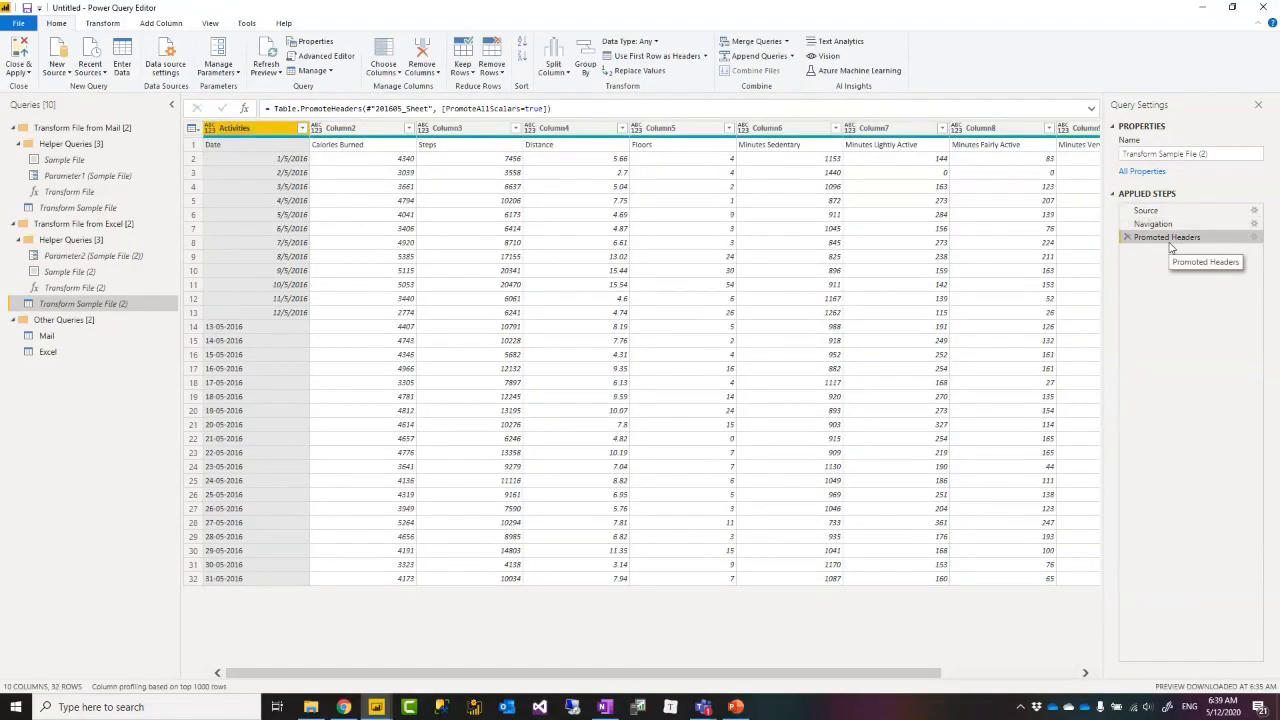
left_click(1165, 211)
left_click(1160, 224)
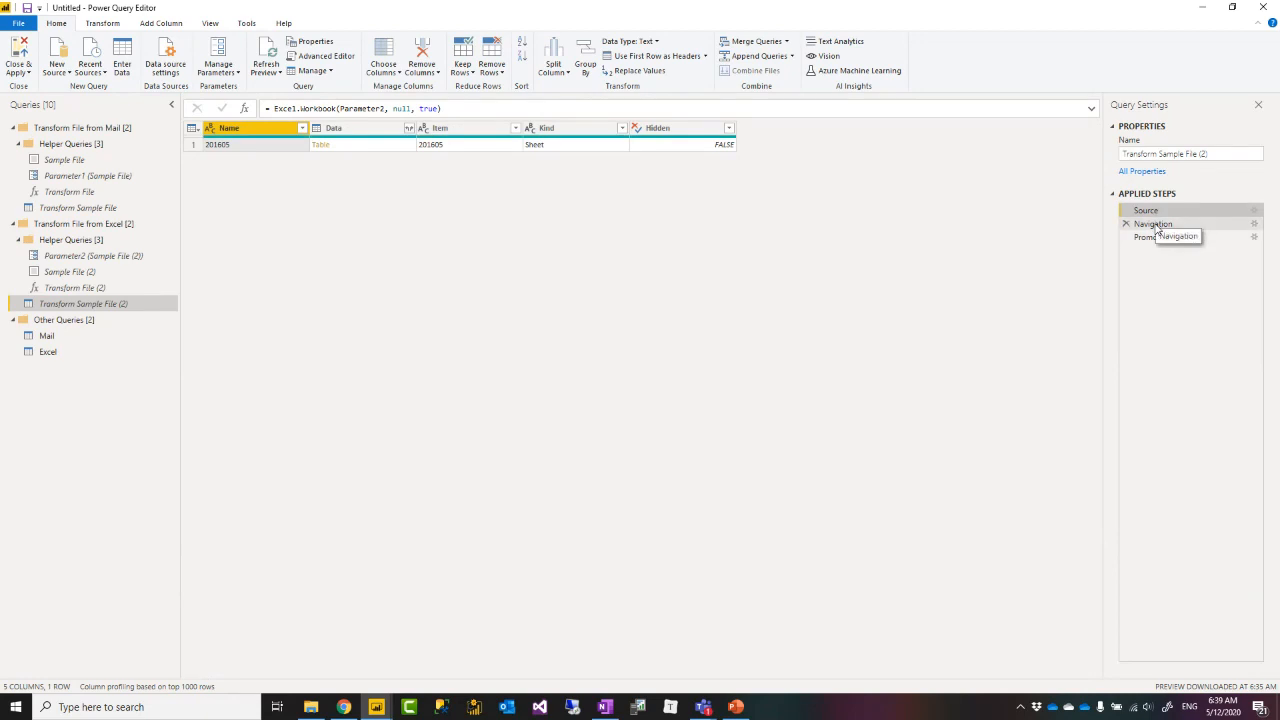
left_click(1160, 238)
left_click(1155, 224)
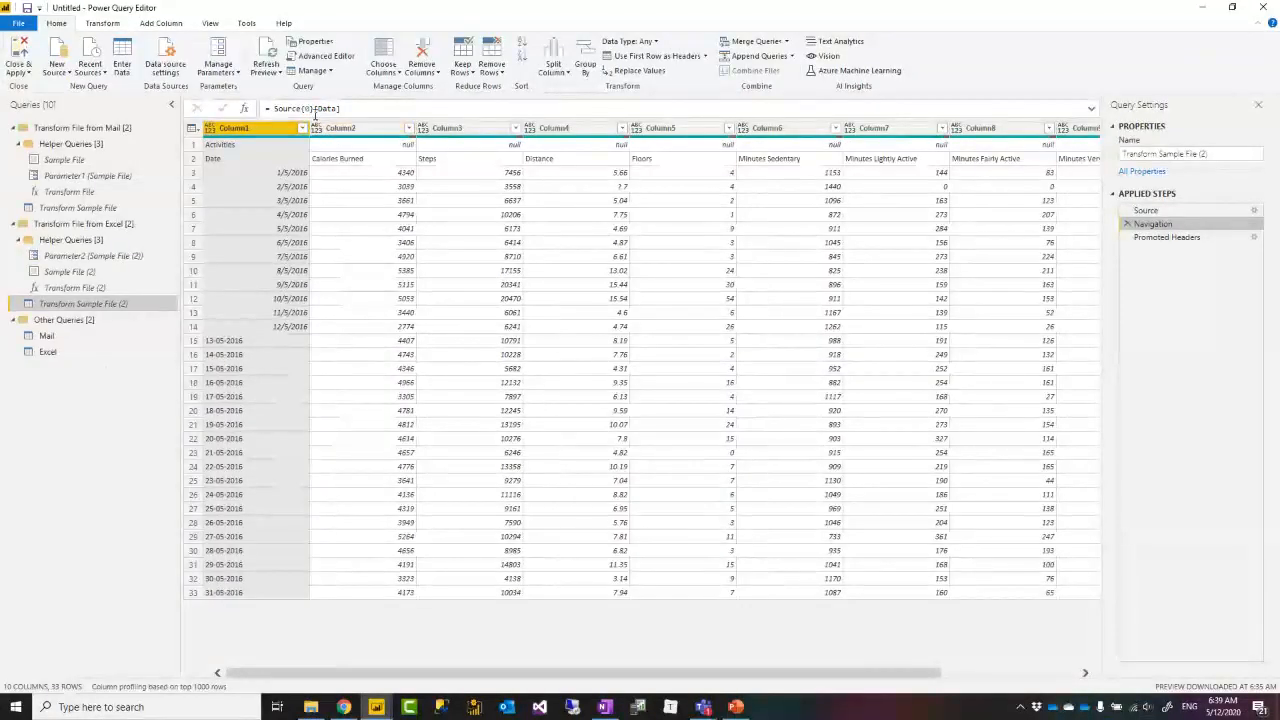
Open the Excel query and scroll through its combined rows, now loading without error.
left_click(48, 356)
scroll(341, 377, "down", 20)
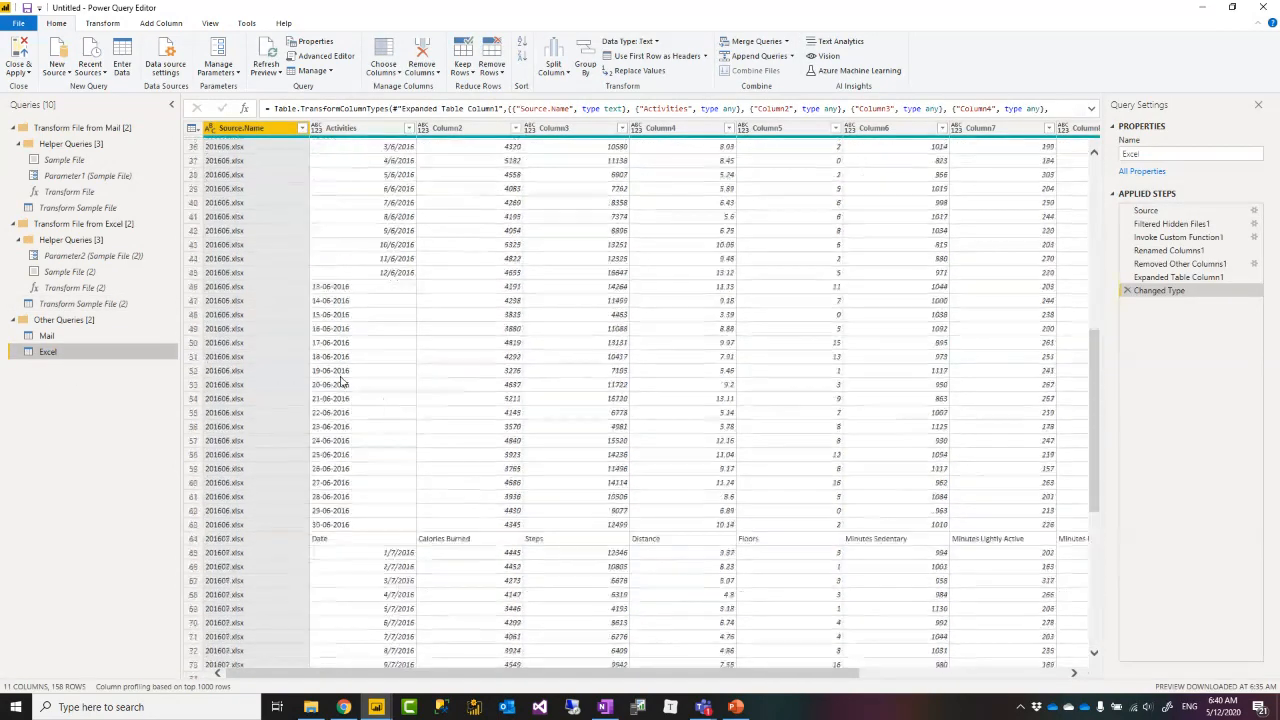
scroll(341, 377, "down", 6)
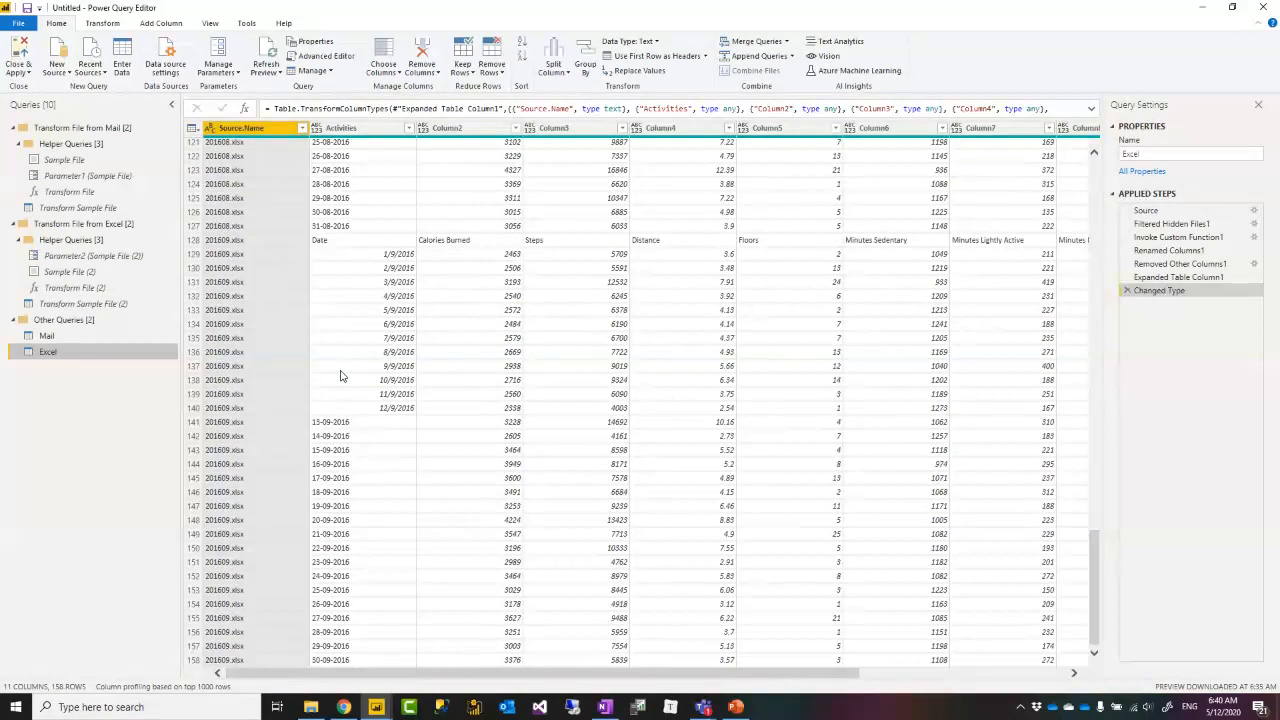
scroll(463, 314, "up", 20)
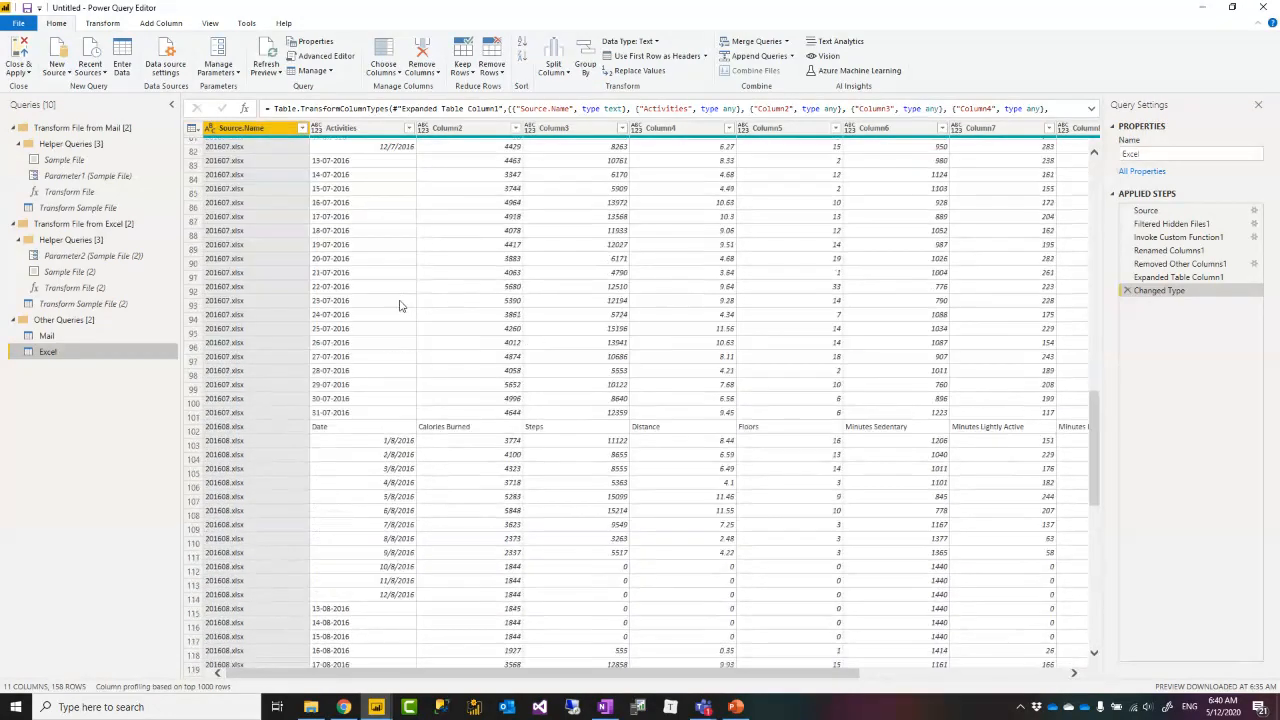
scroll(397, 298, "down", 20)
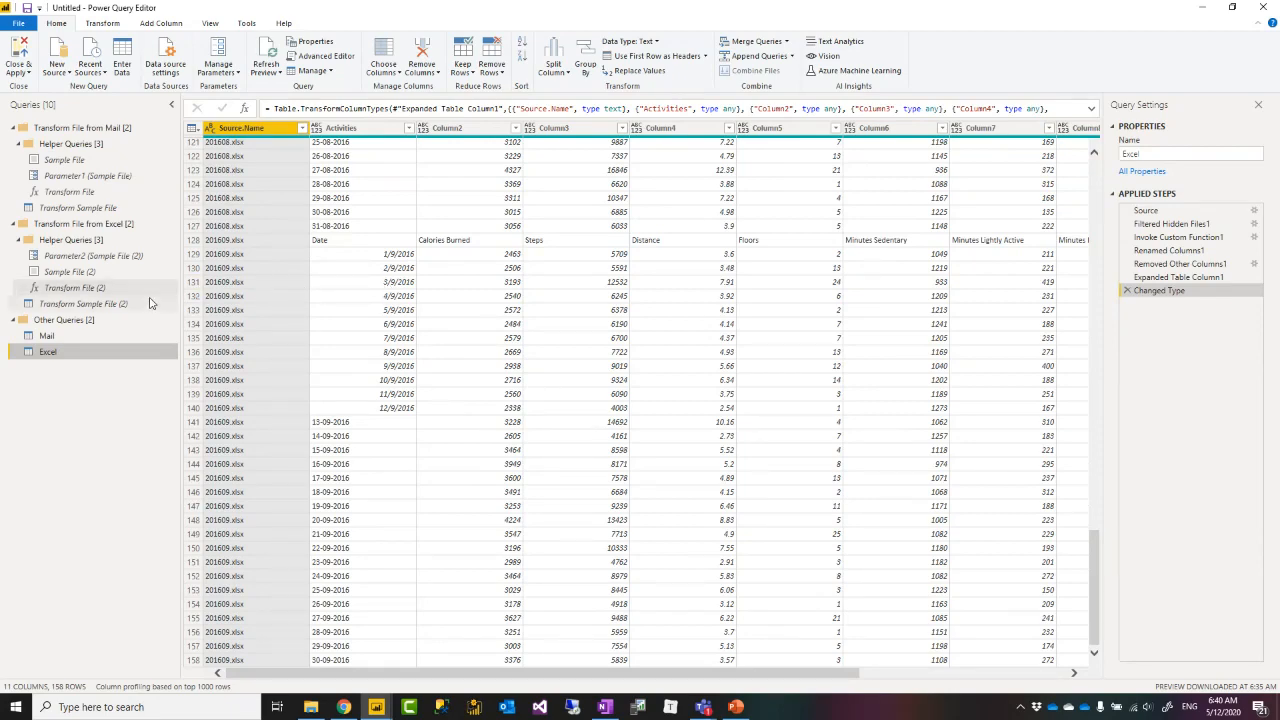
Recheck the sample's Navigation step, then scroll the Excel query's 158 rows down to the 201609 file.
left_click(77, 310)
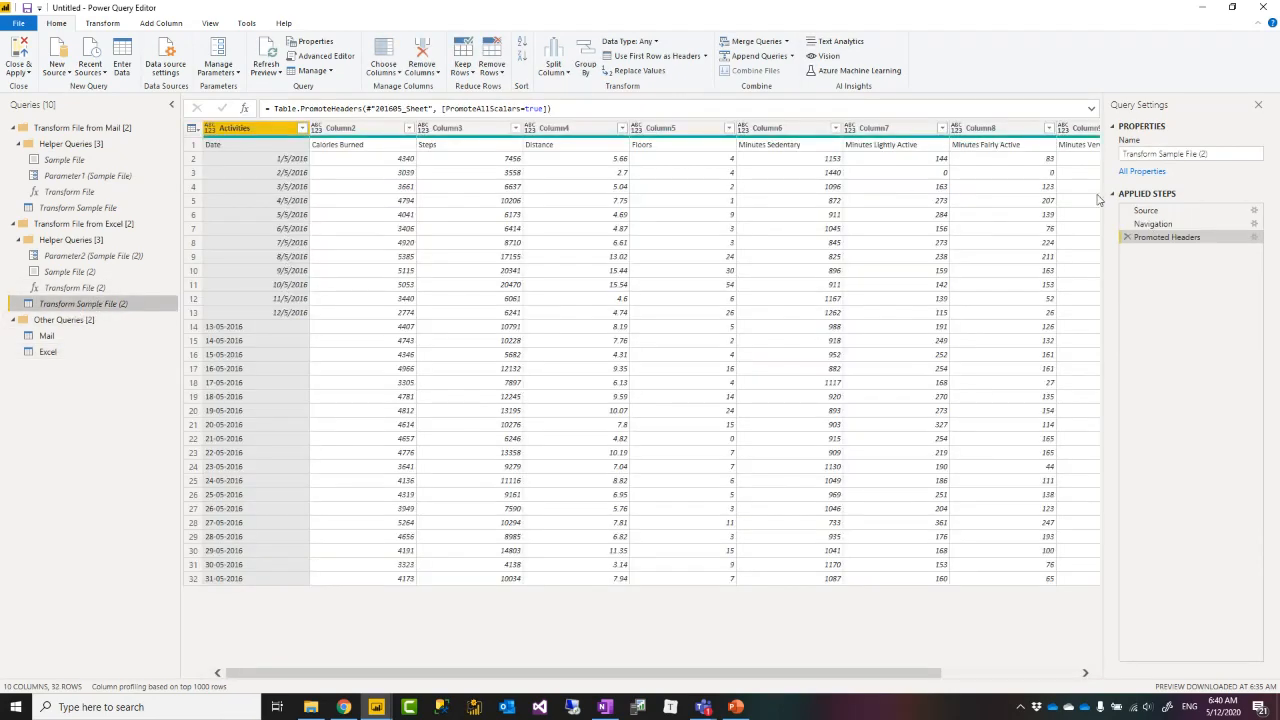
left_click(1152, 224)
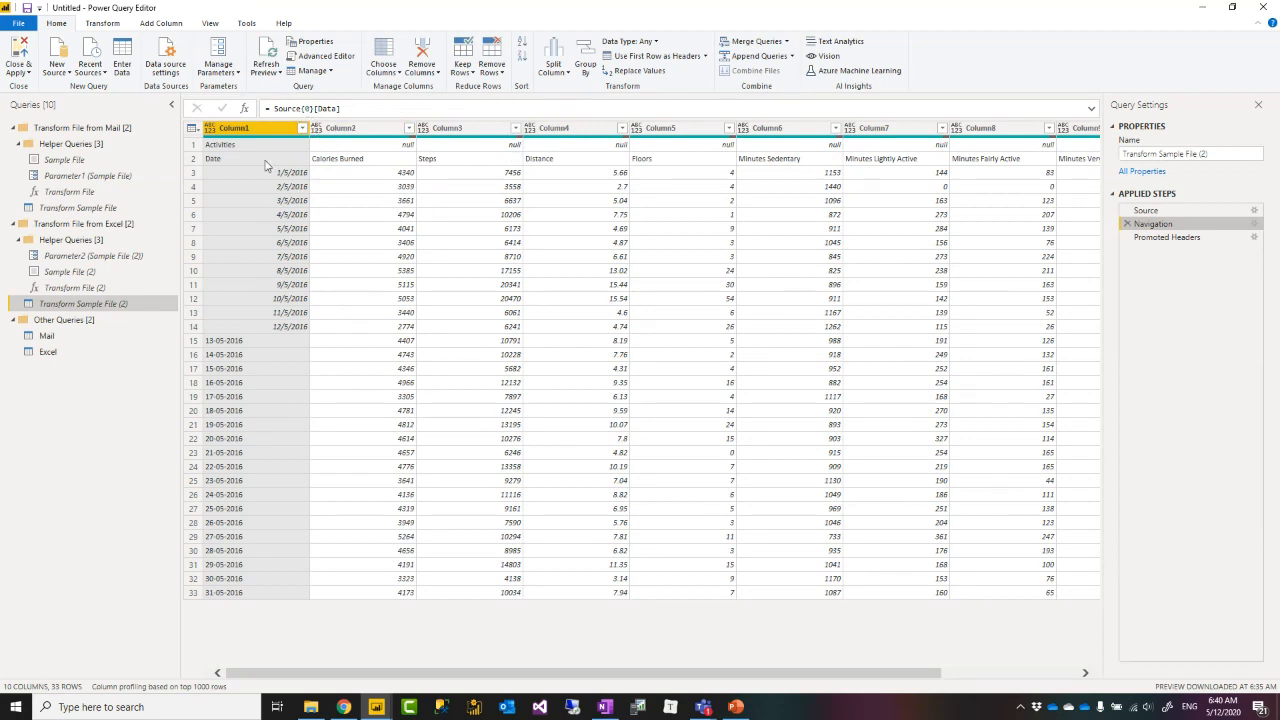
left_click(59, 355)
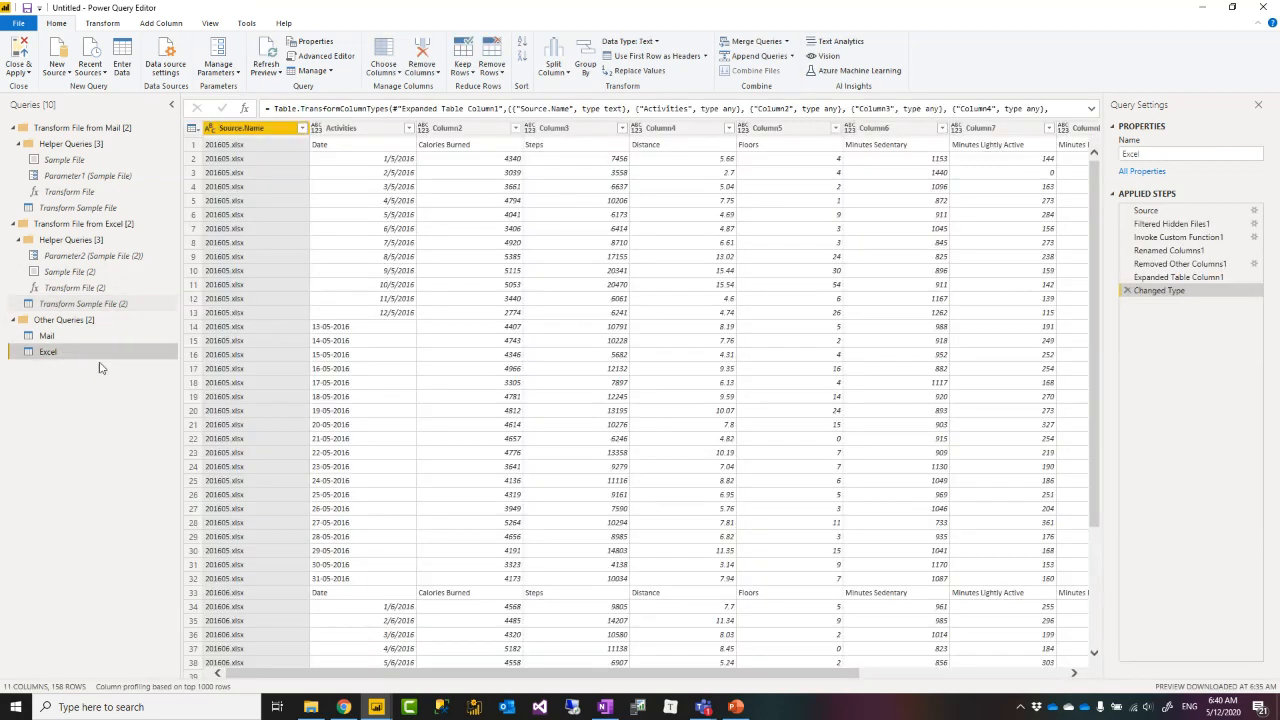
scroll(251, 316, "down", 4)
scroll(251, 316, "down", 20)
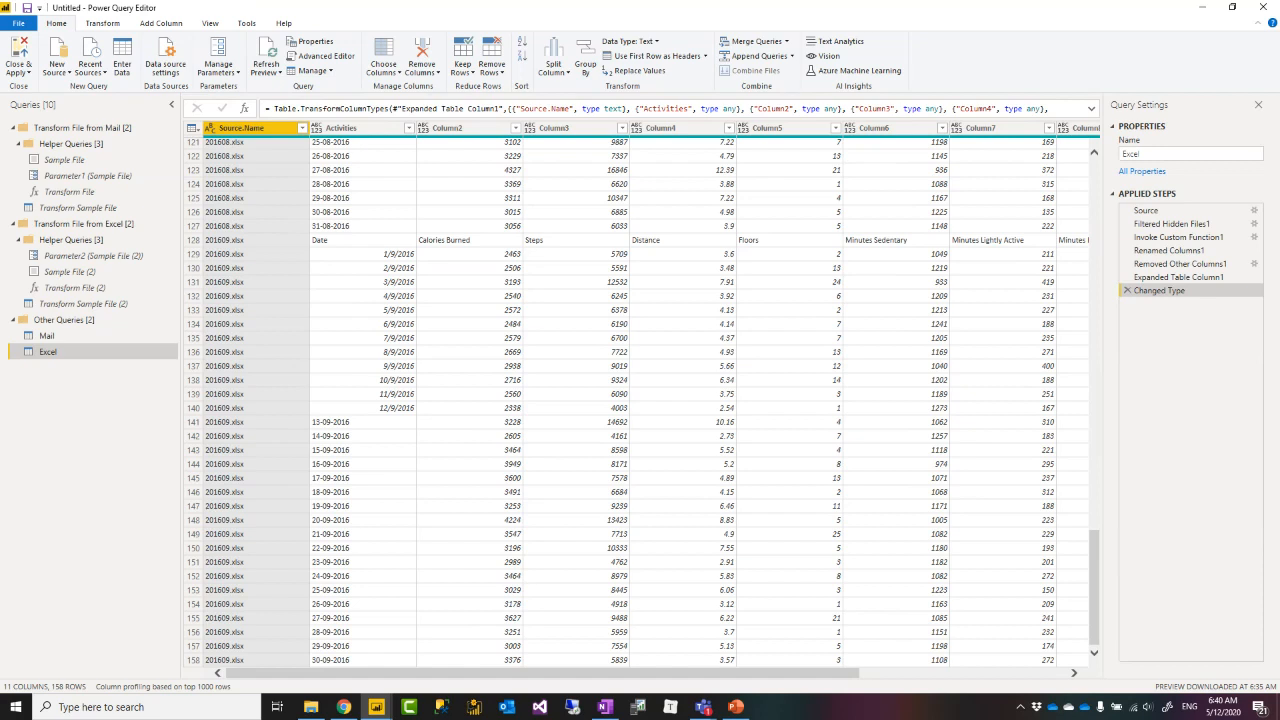
key("XF86AudioLowerVolume")
key("XF86AudioRaiseVolume")
Open Transform File and the sample transform query, then the Mail query showing 122 rows across 10 columns.
left_click(81, 196)
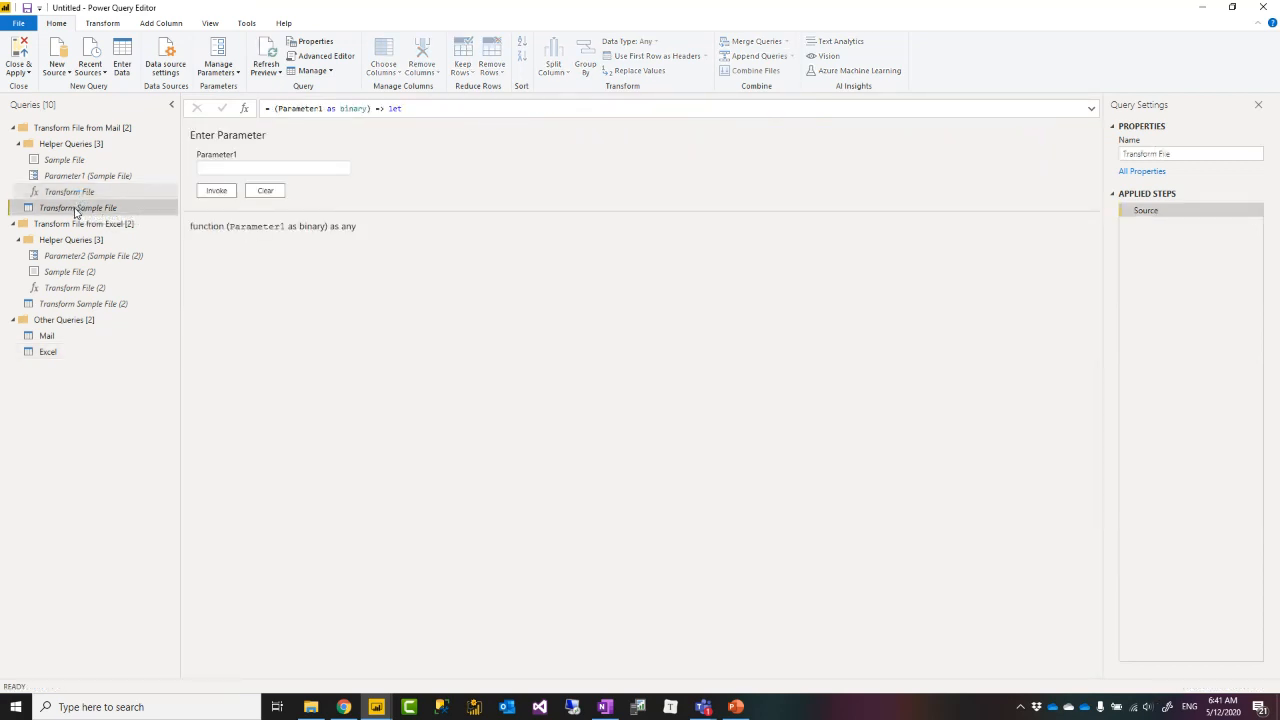
left_click(75, 208)
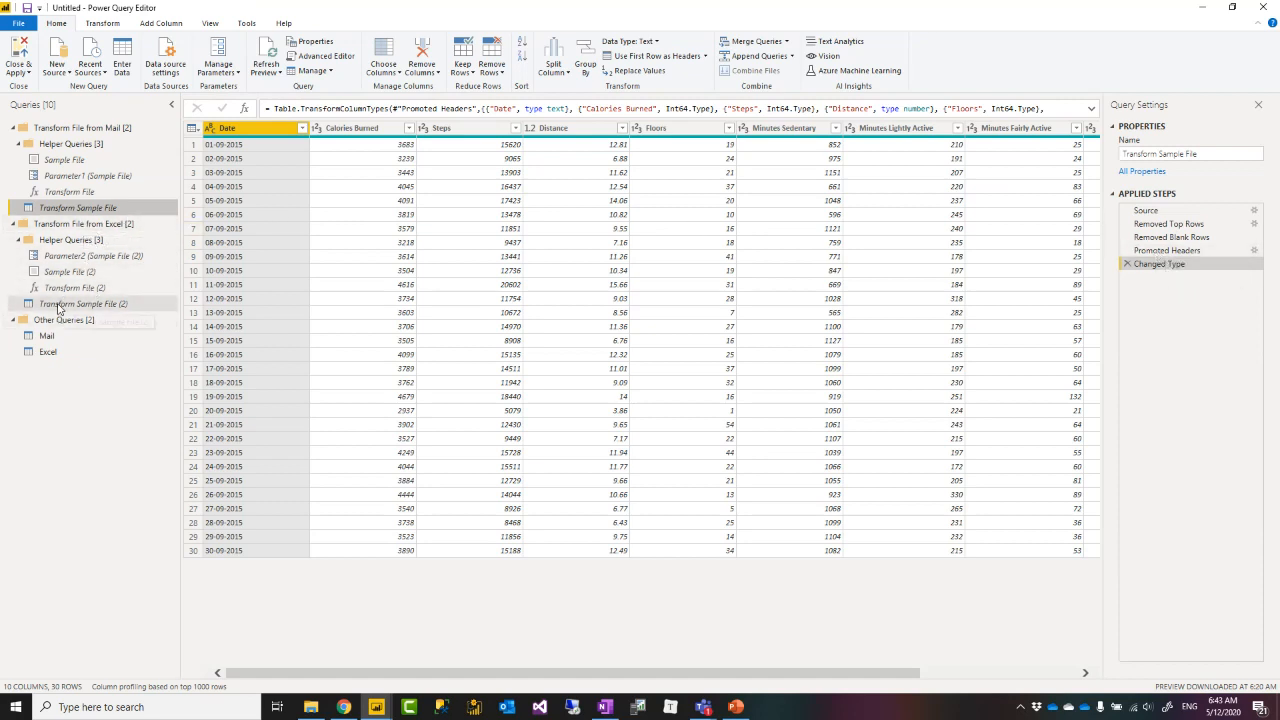
left_click(47, 336)
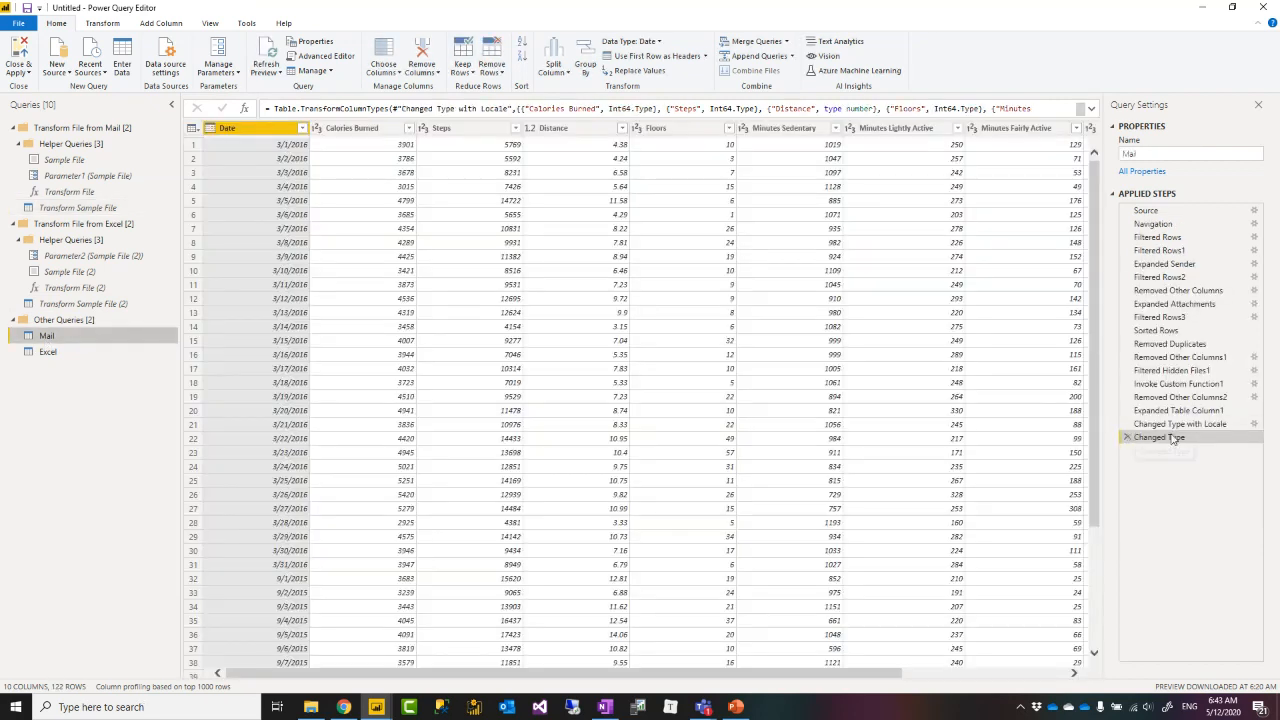
Select the Mail query's Changed Type with Locale step to show Date converted with locale en-NZ.
left_click(1178, 424)
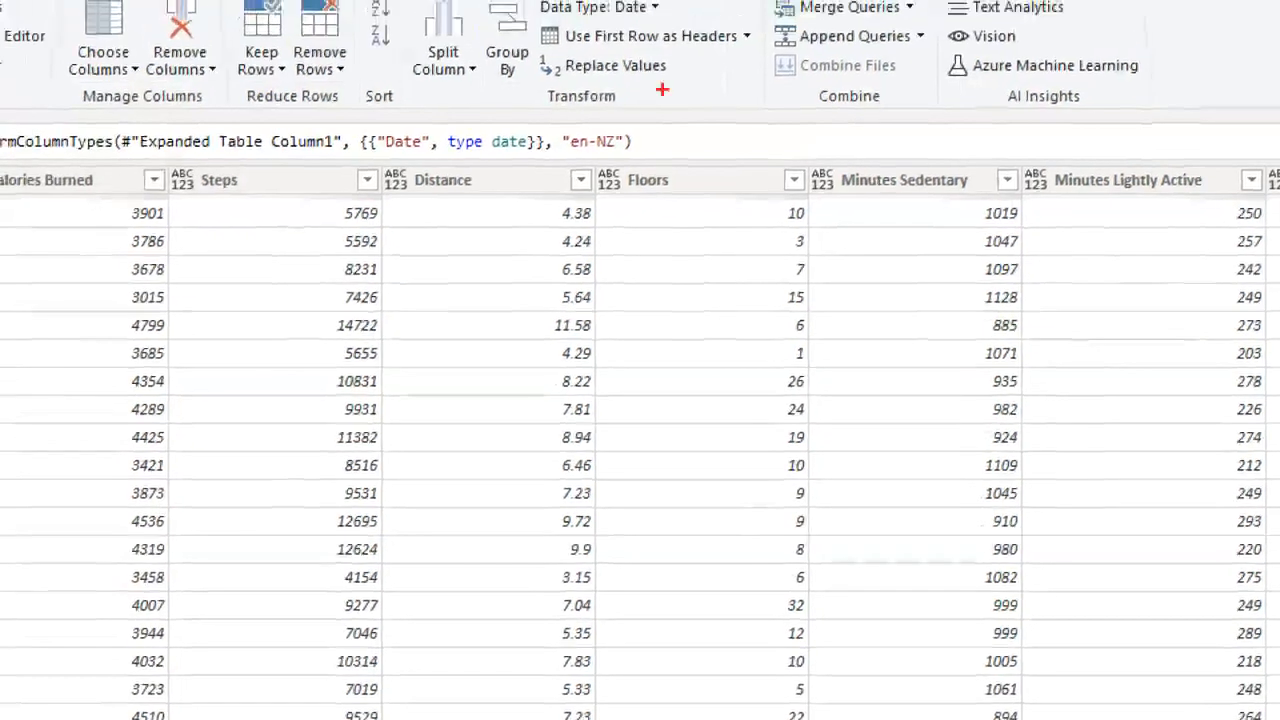
mouse_move(554, 114)
left_mouse_down()
mouse_move(623, 191)
mouse_move(634, 168)
left_mouse_up()
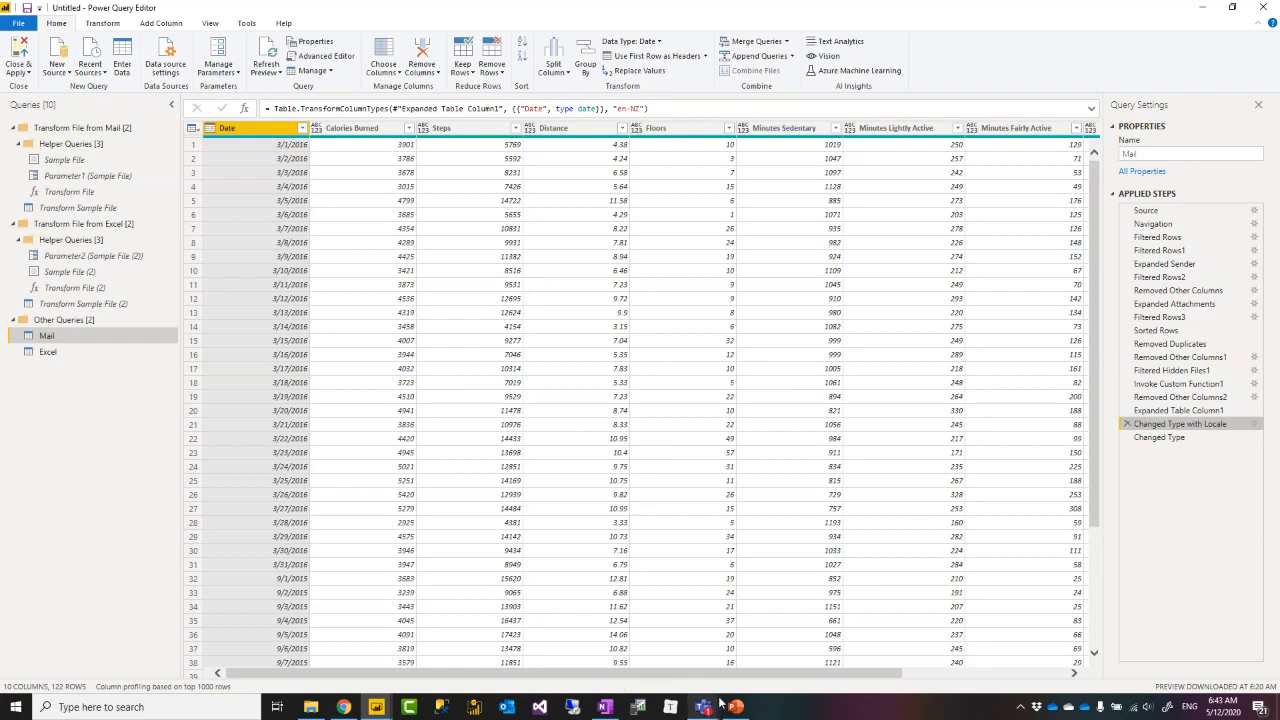
mouse_move(736, 711)
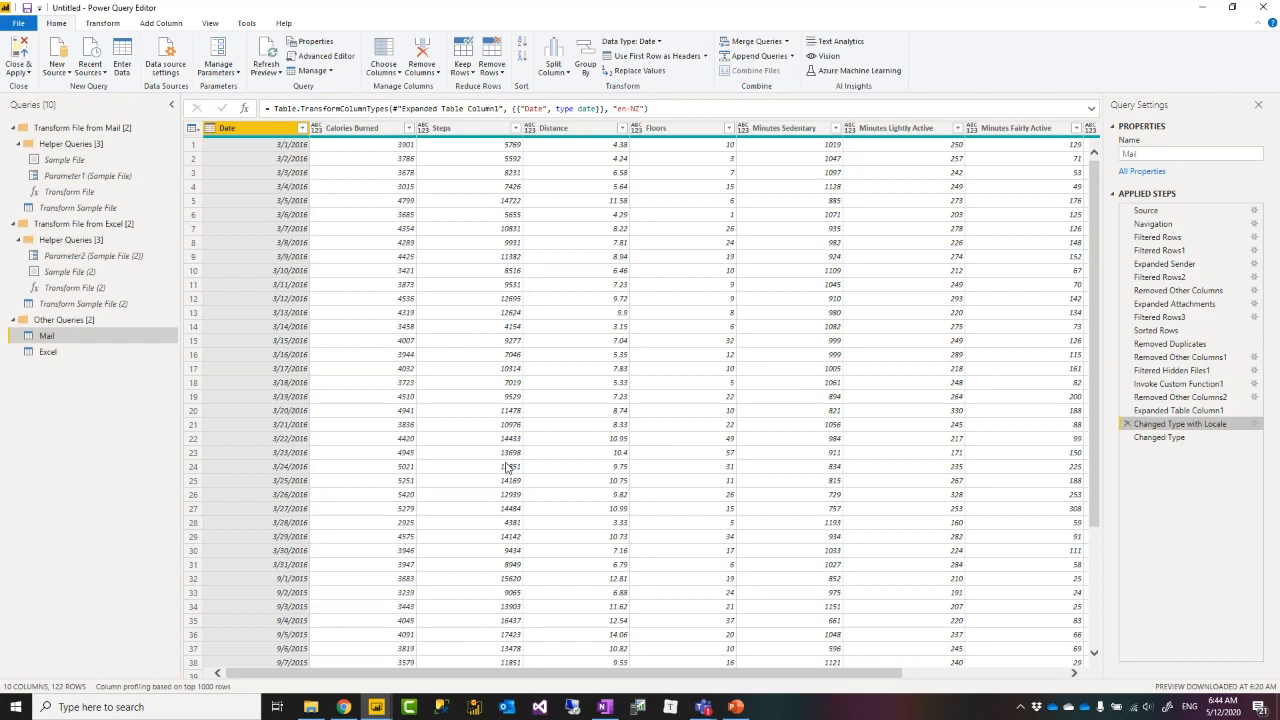
left_click(736, 707)
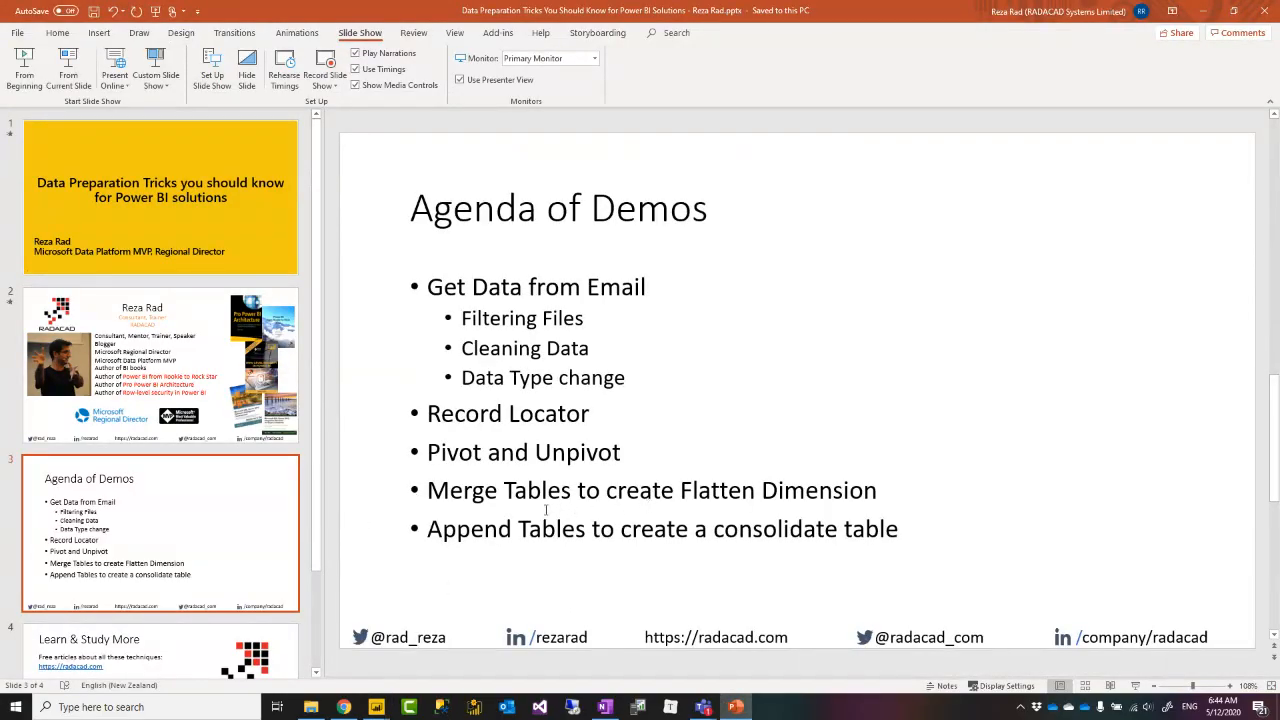
left_click_drag(437, 490, 903, 530)
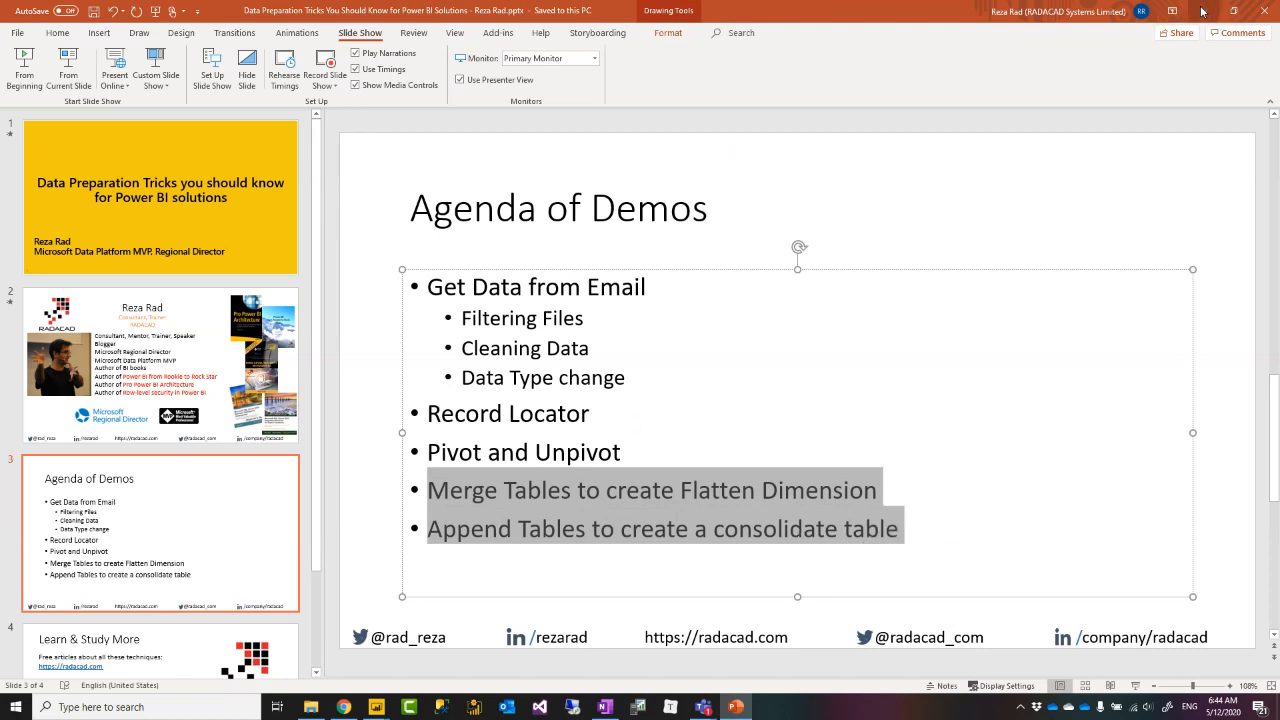
left_click(1203, 11)
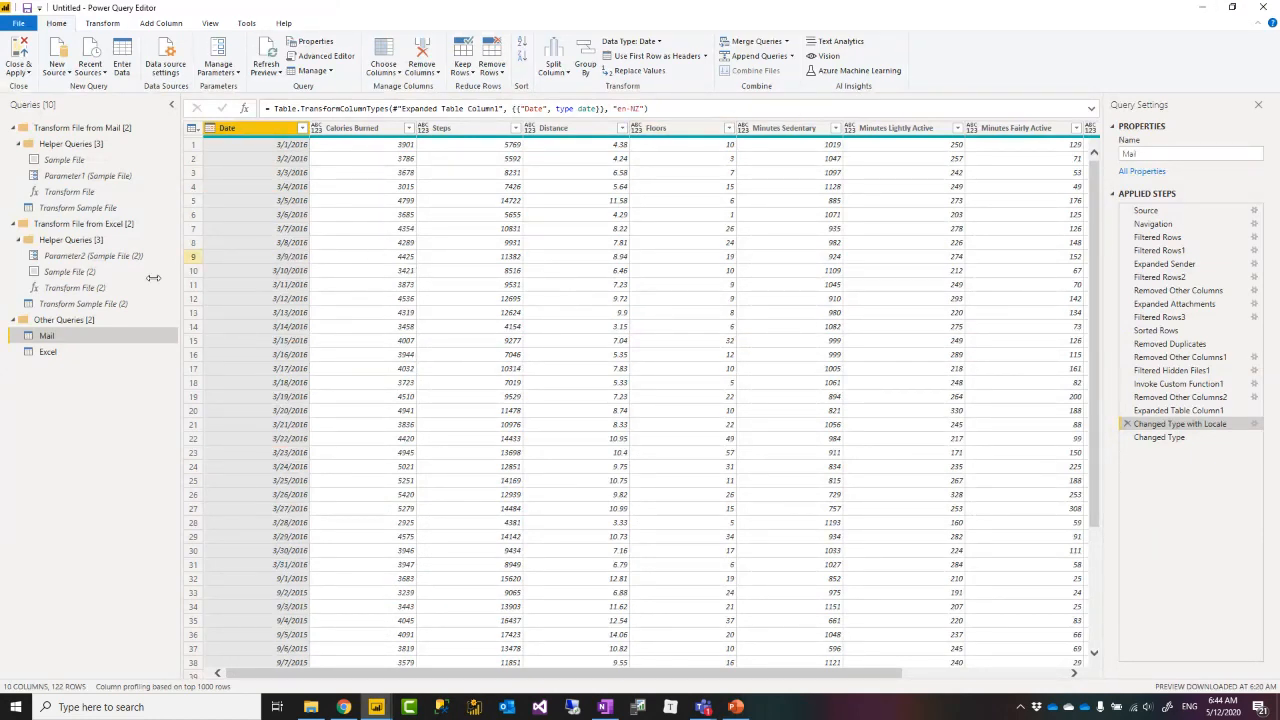
key("XF86AudioLowerVolume")
key("XF86AudioLowerVolume")
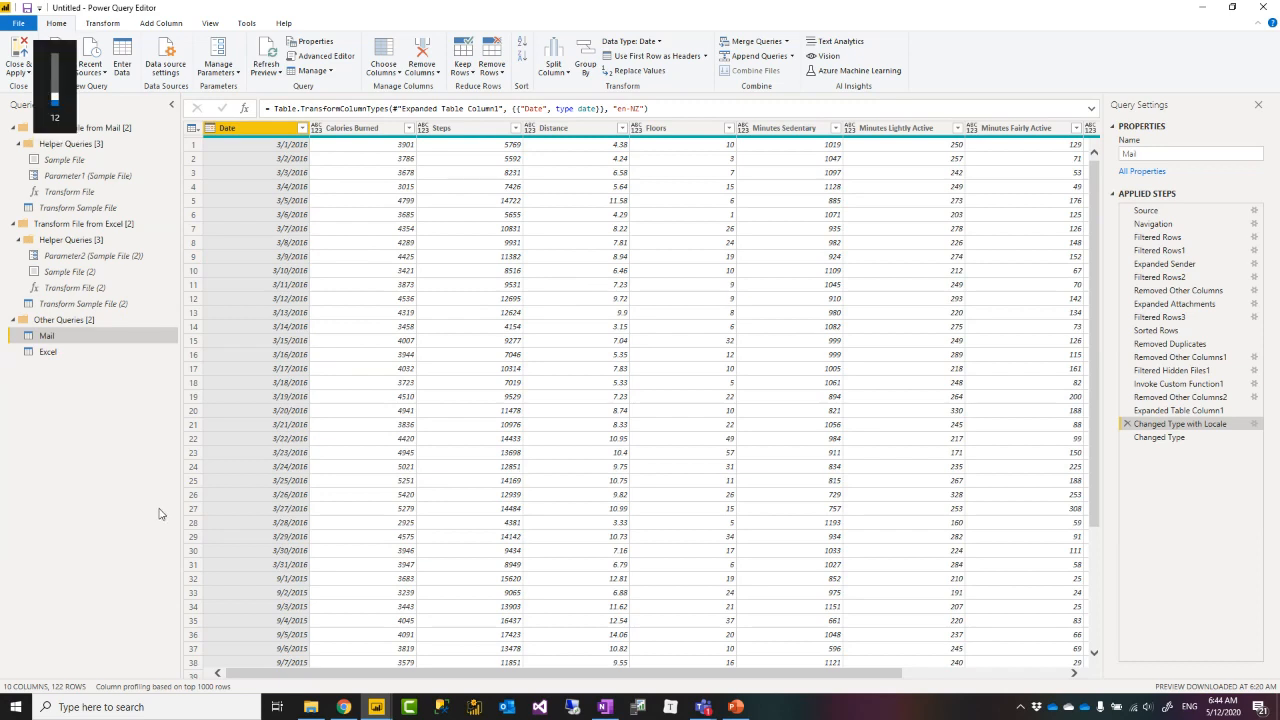
key("XF86AudioLowerVolume")
key("XF86AudioLowerVolume")
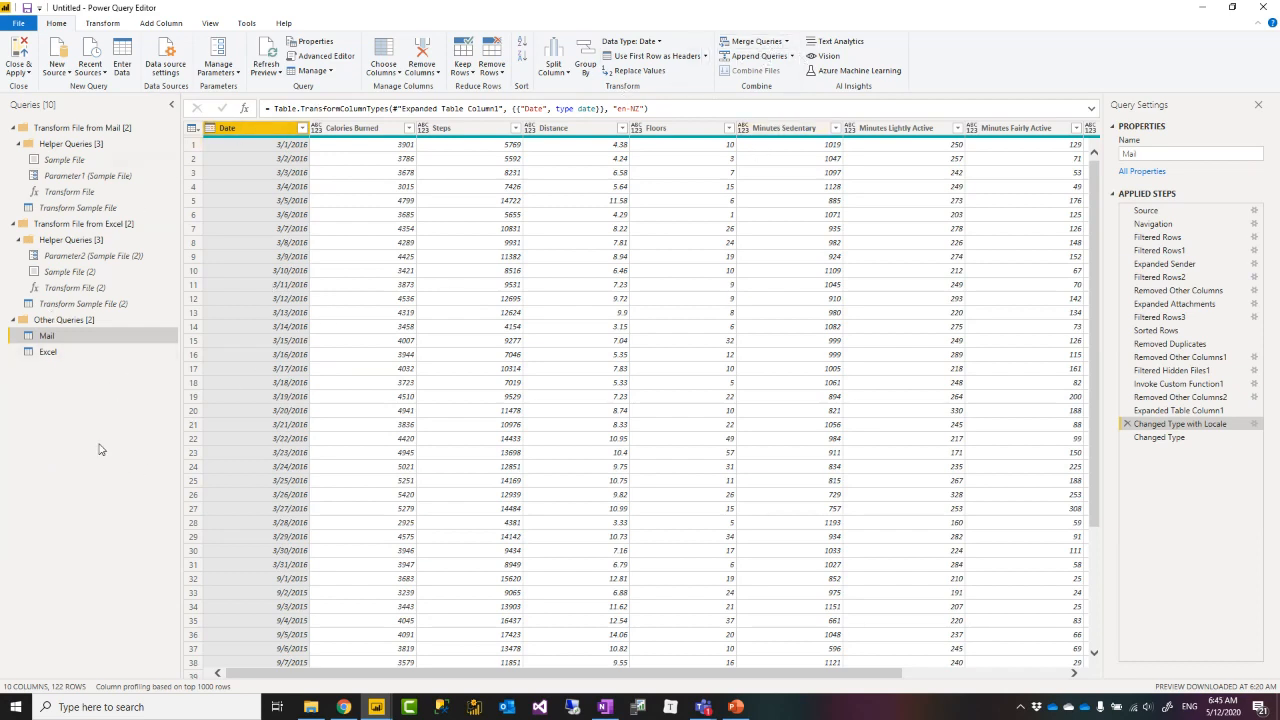
Open the AdventureWorksDW2012.xlsx workbook from Recent Sources.
right_click(77, 402)
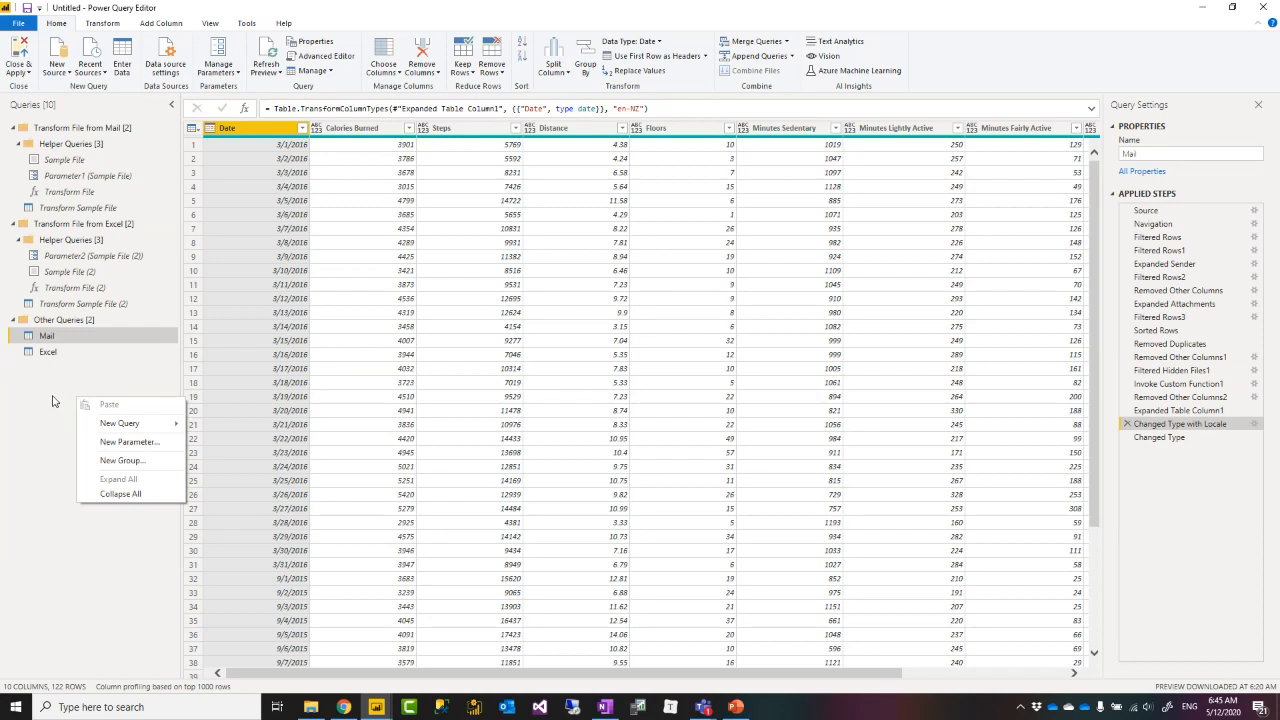
left_click(50, 401)
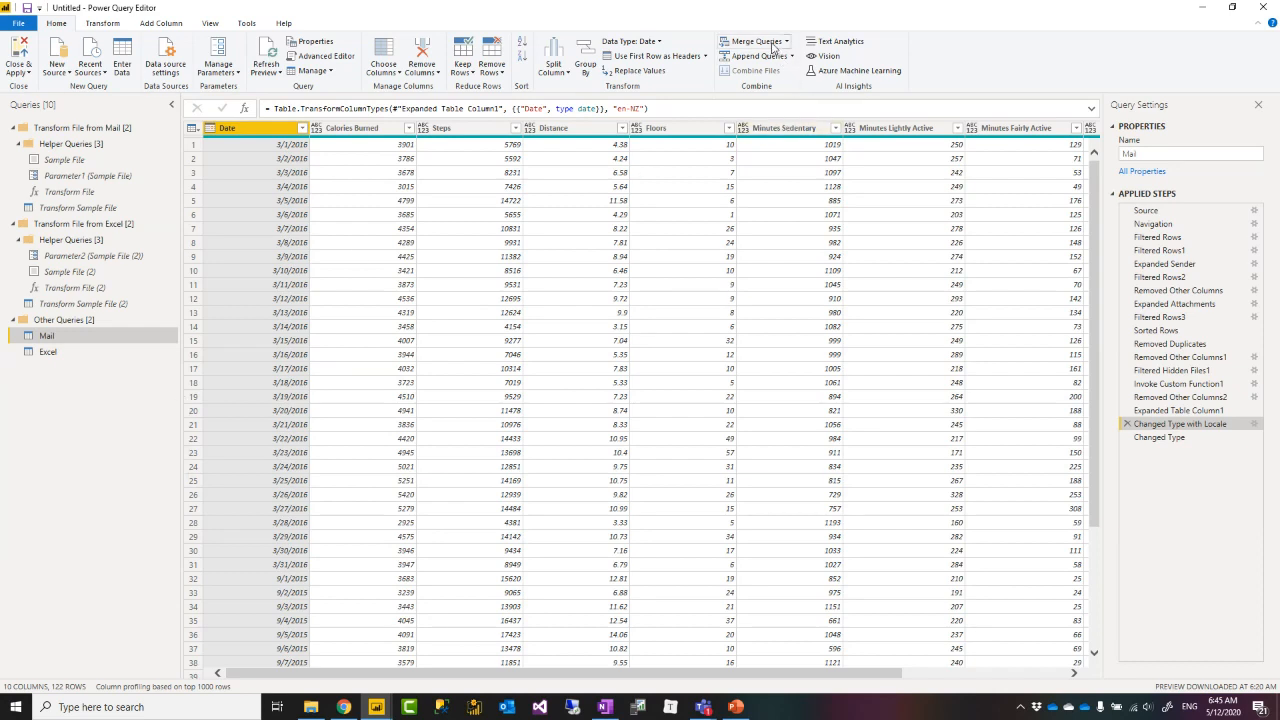
right_click(65, 394)
mouse_move(100, 425)
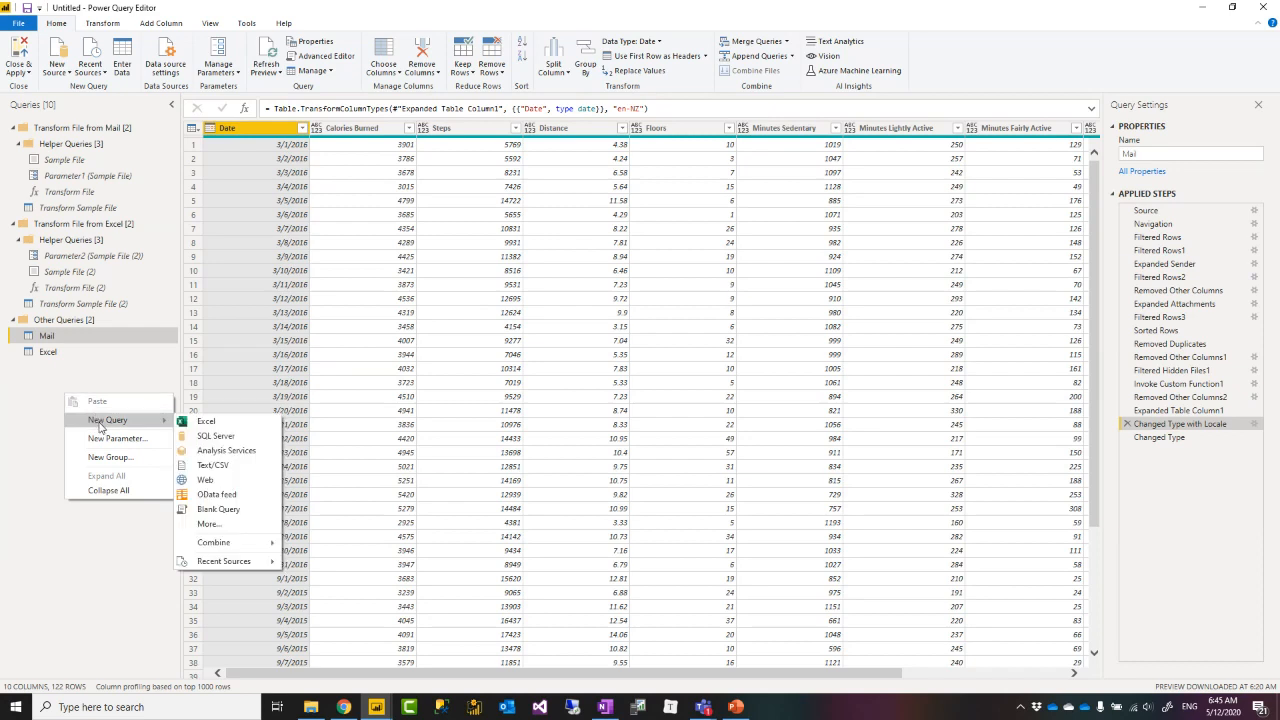
left_click(340, 18)
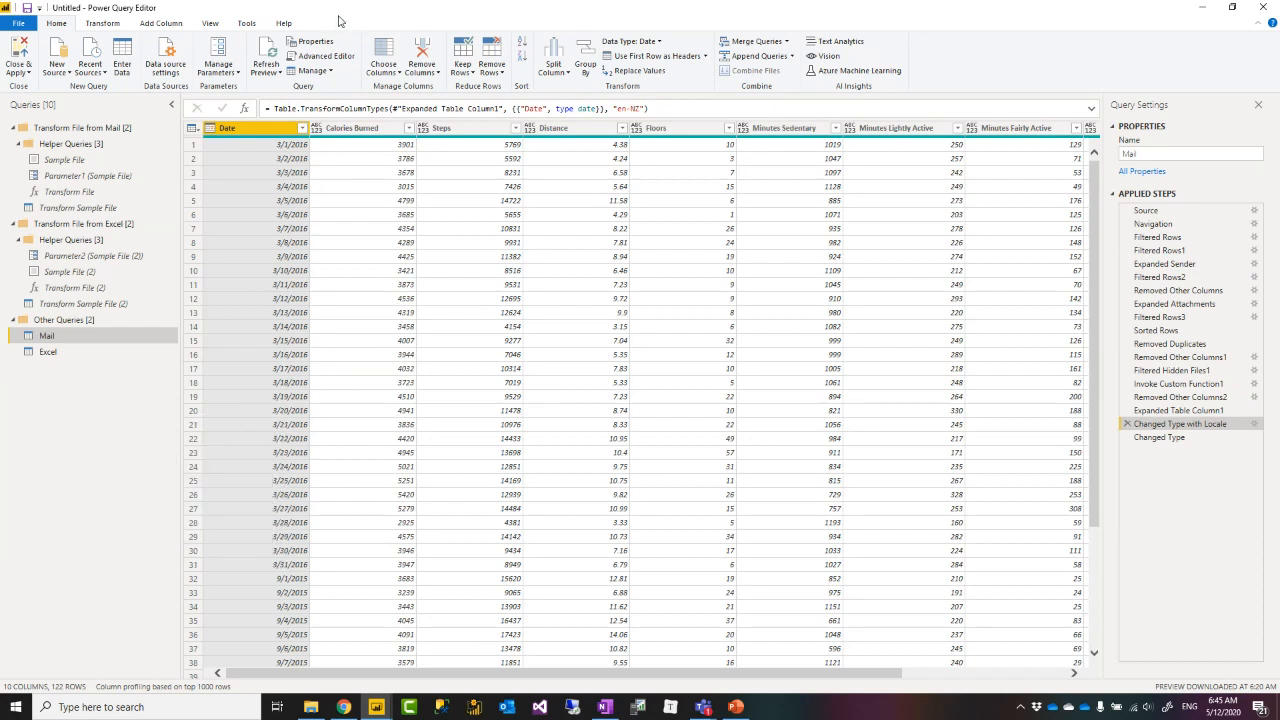
left_click(90, 62)
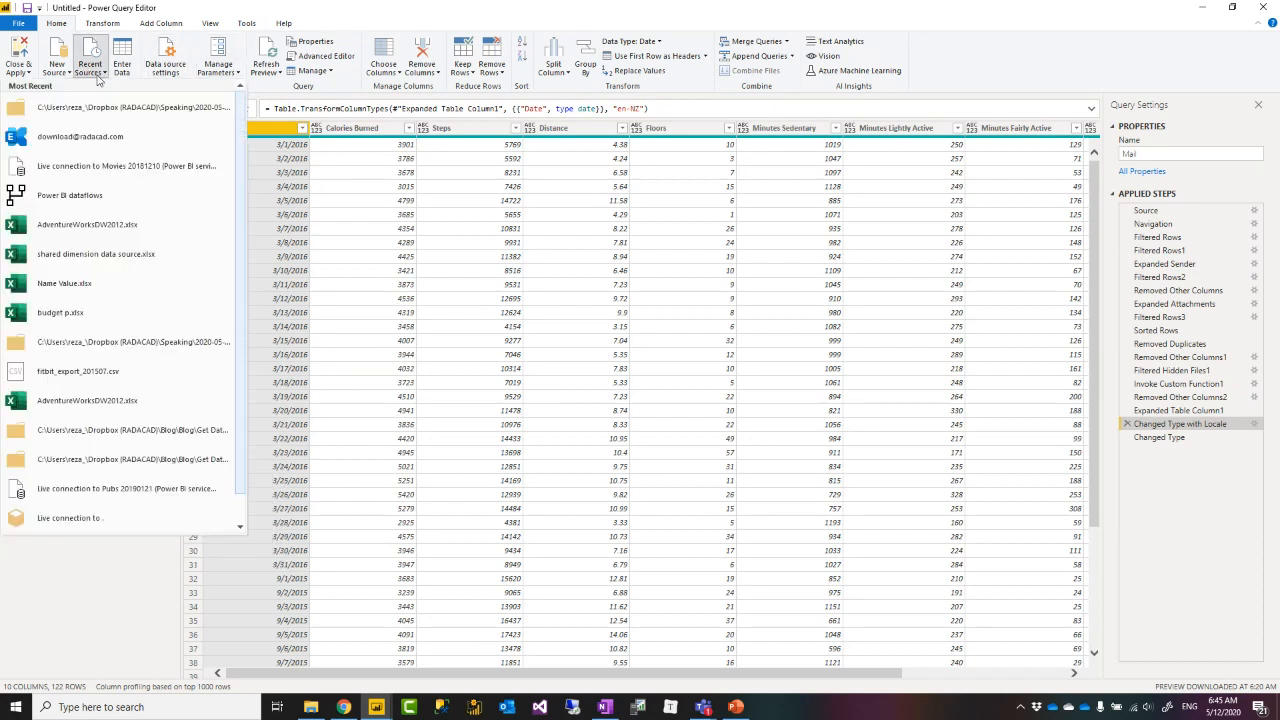
key("Escape")
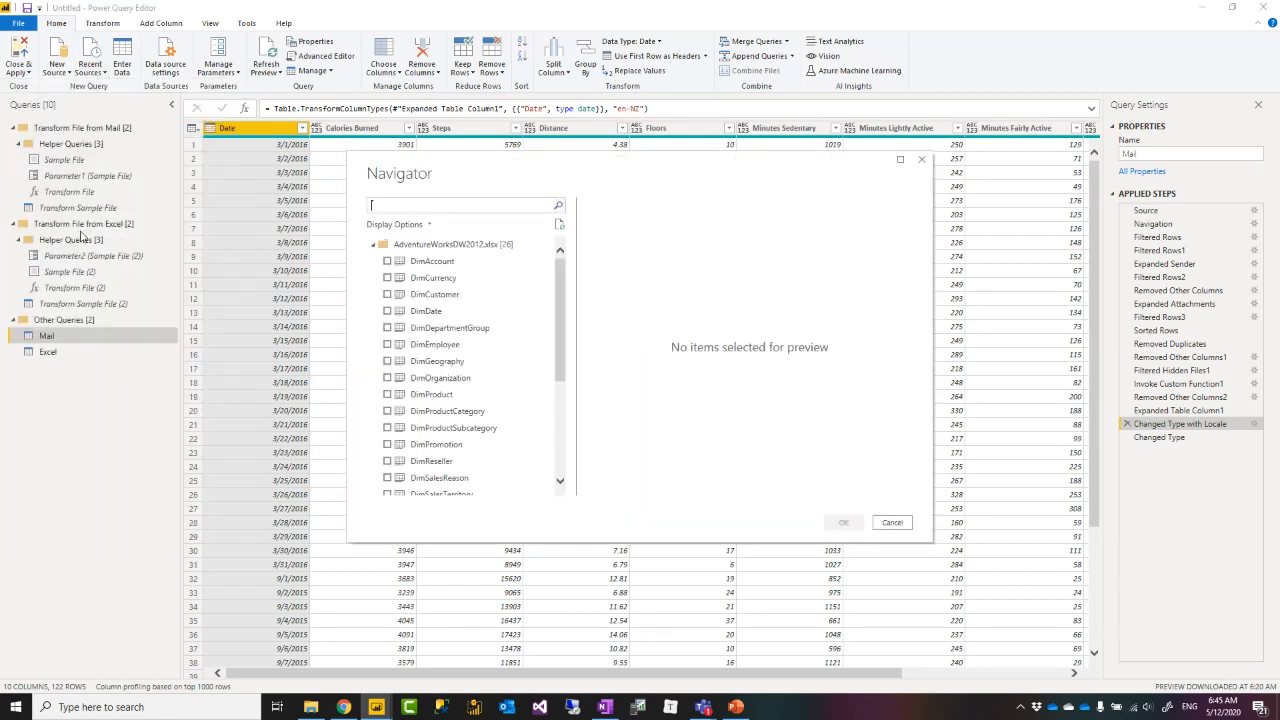
Load DimProduct, DimProductCategory and DimProductSubcategory from the Navigator as new queries.
scroll(418, 355, "down", 1)
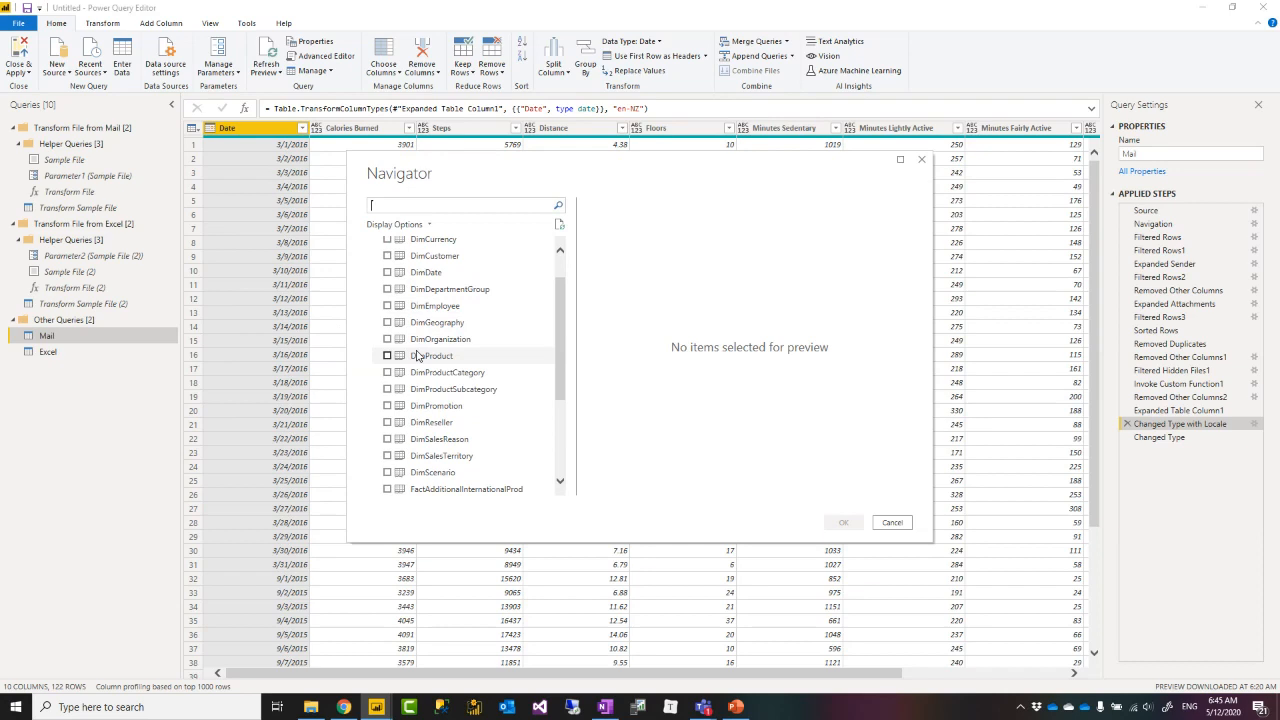
left_click(387, 356)
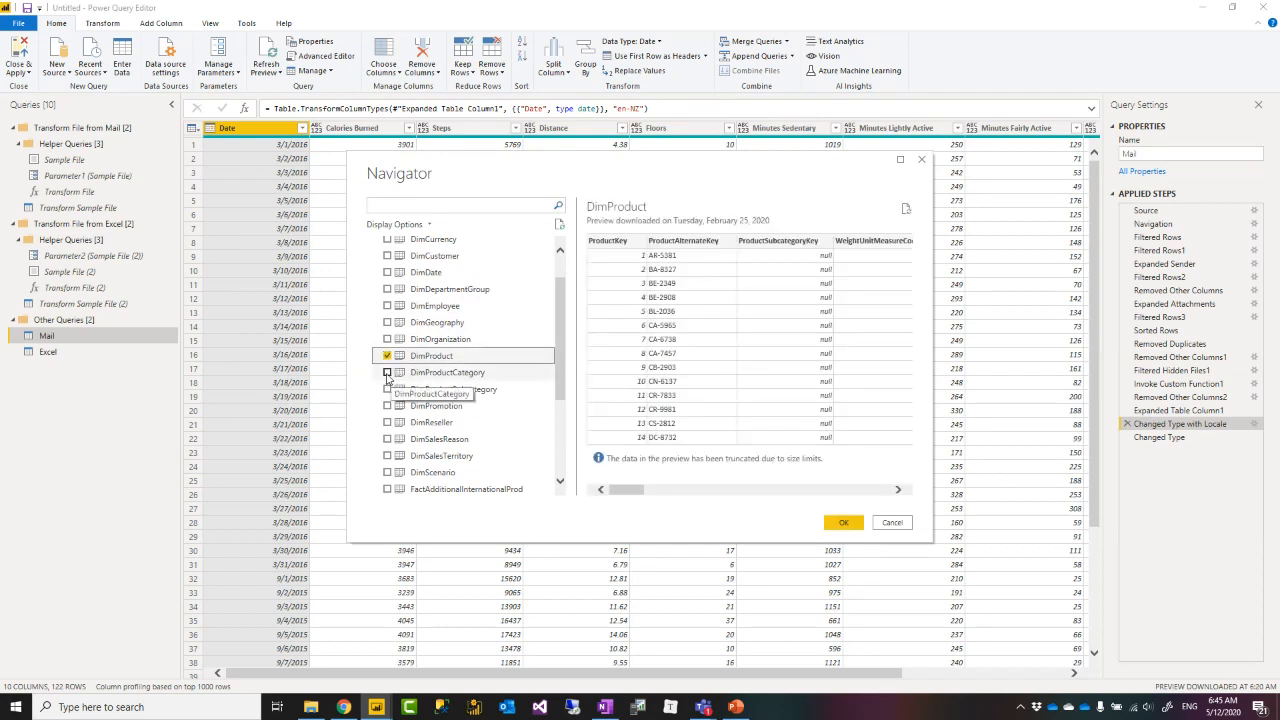
left_click(387, 372)
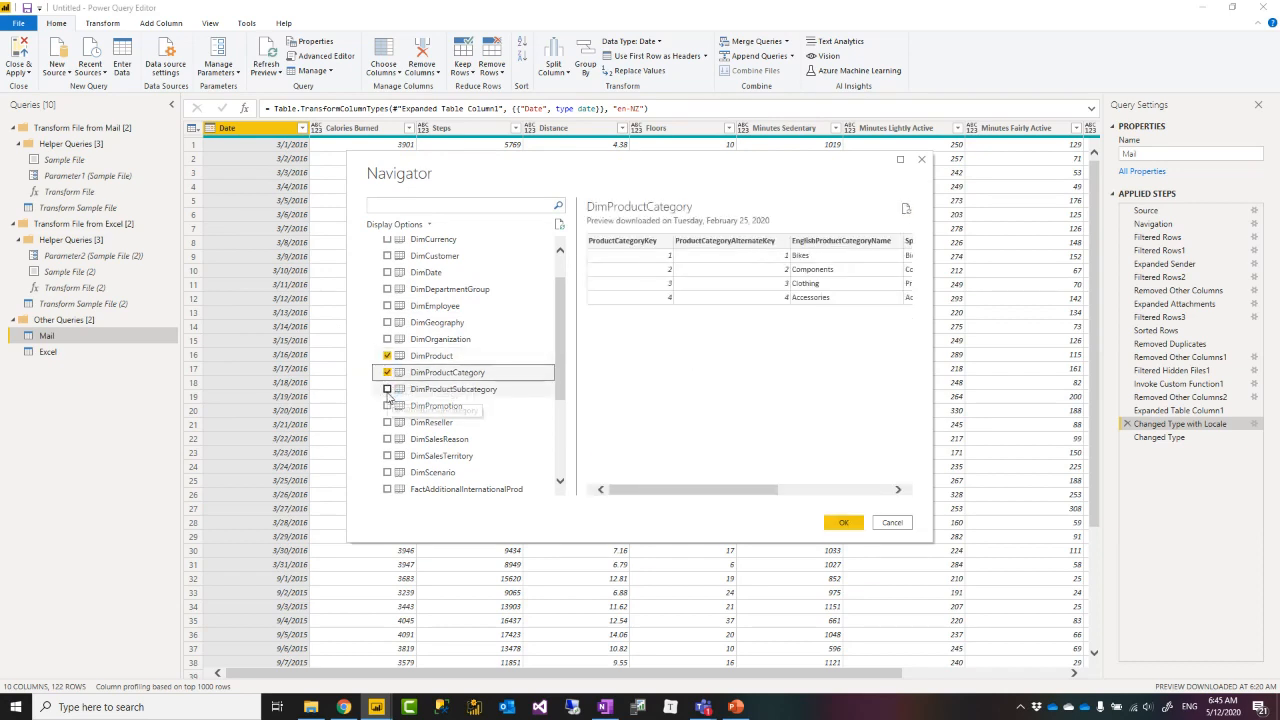
left_click(387, 389)
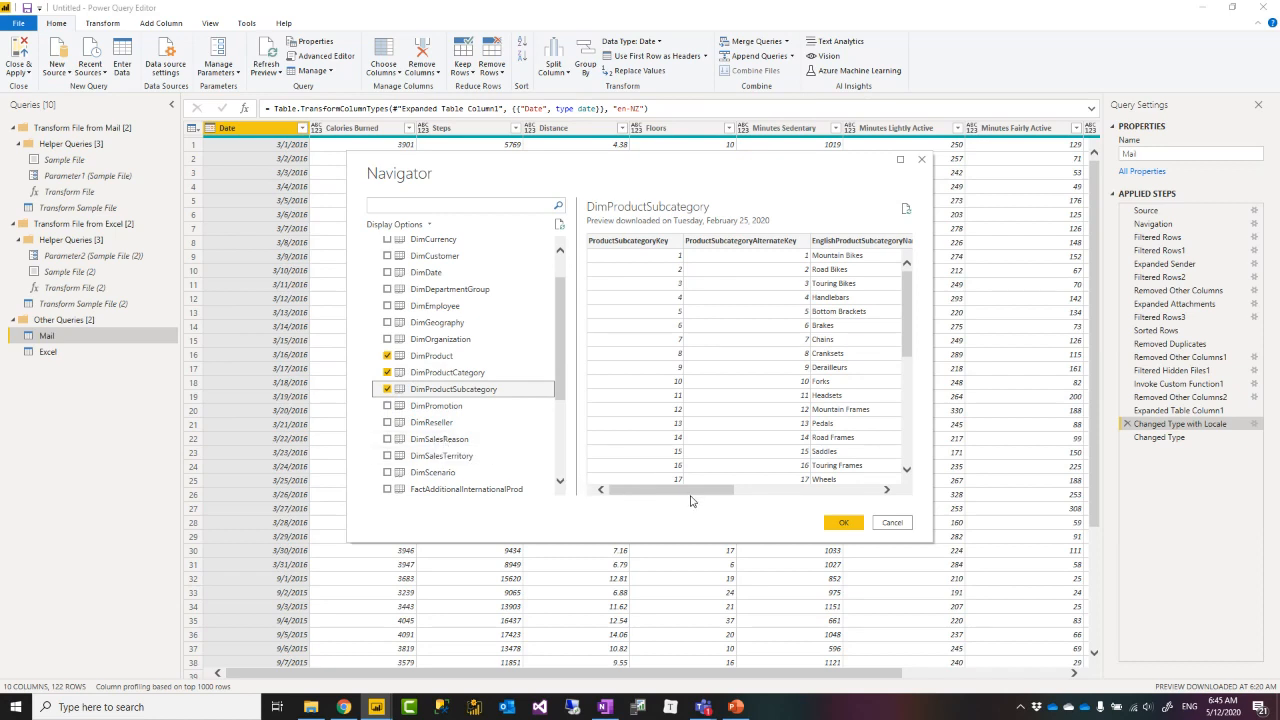
left_click(843, 522)
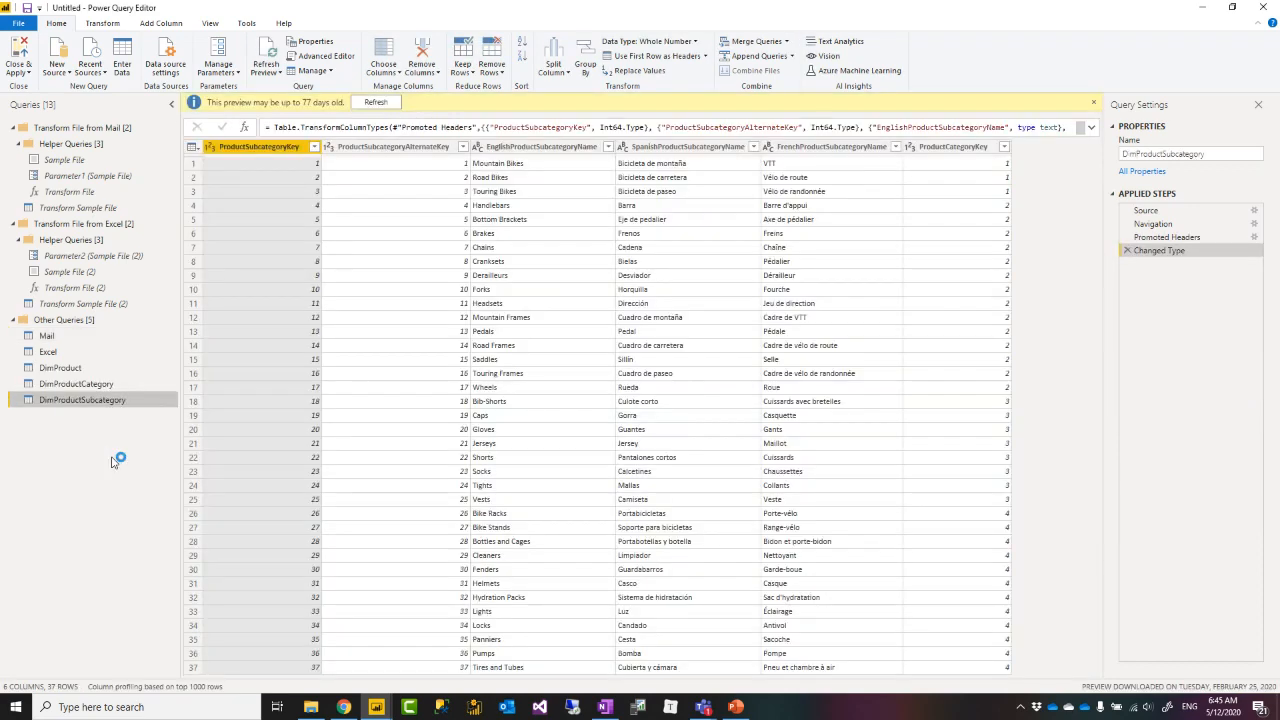
Move DimProduct into a new query group named Product Tables.
left_click(62, 368)
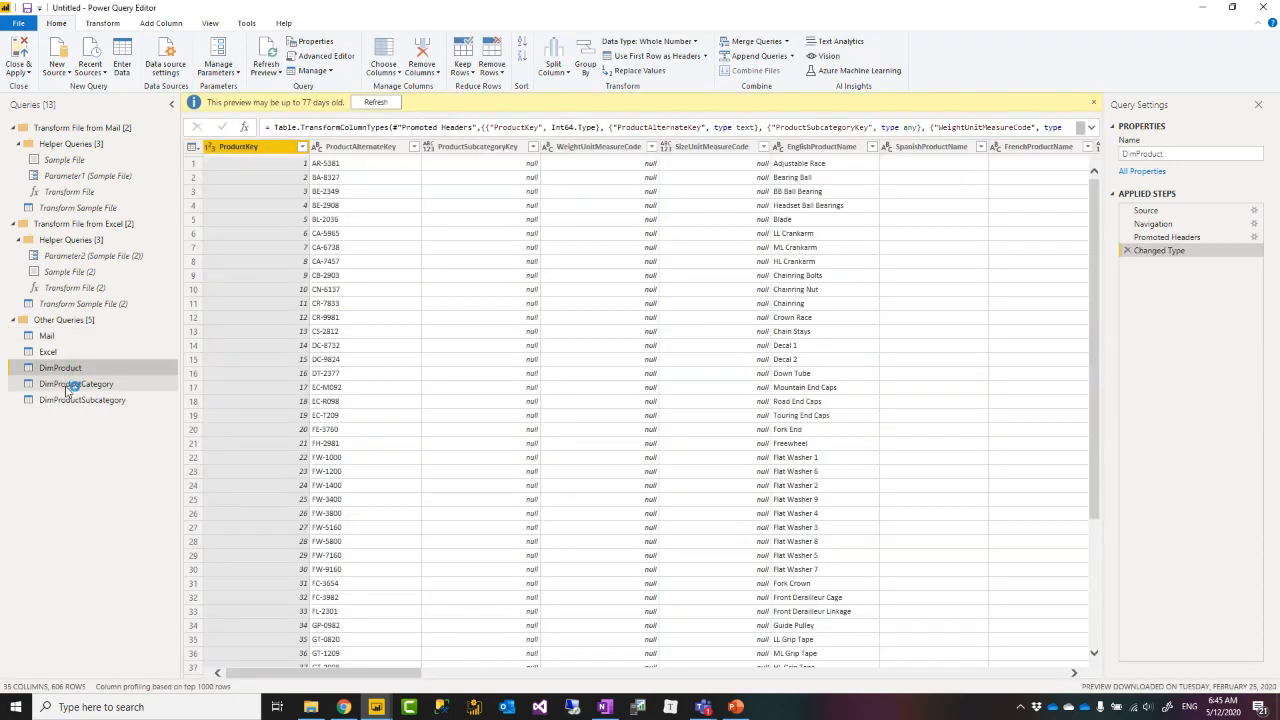
left_click(69, 384)
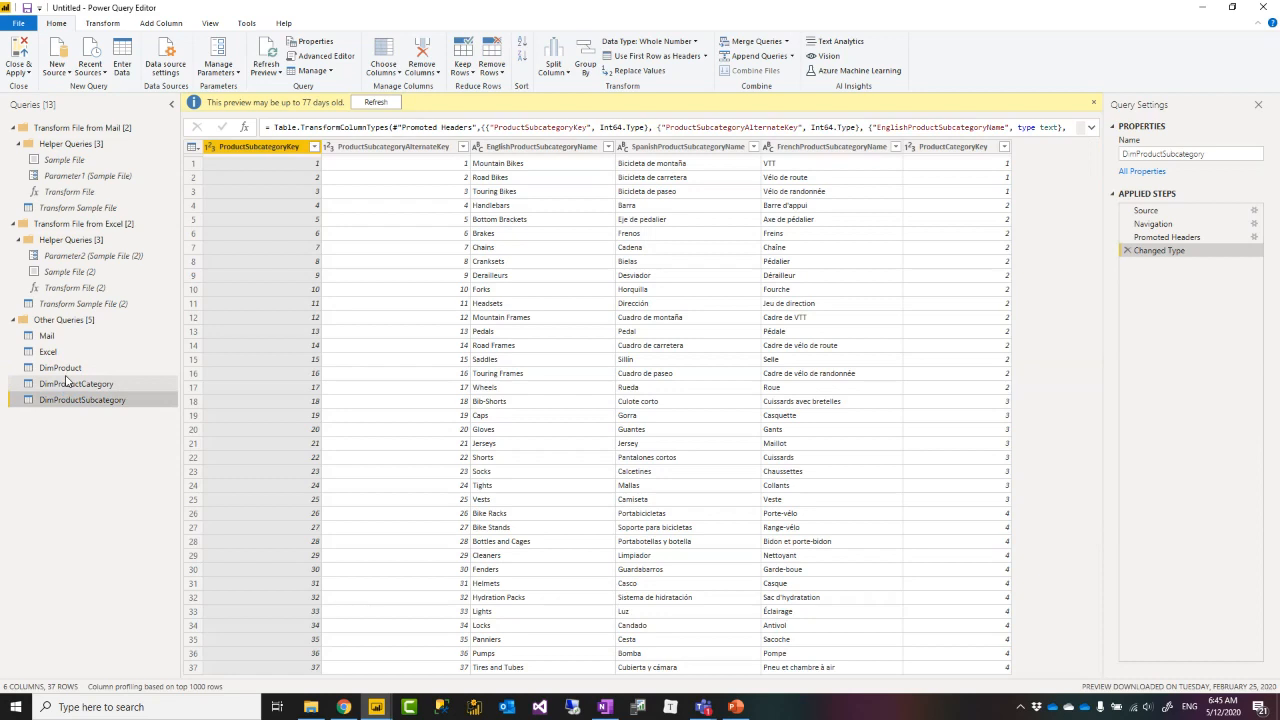
left_click(62, 369)
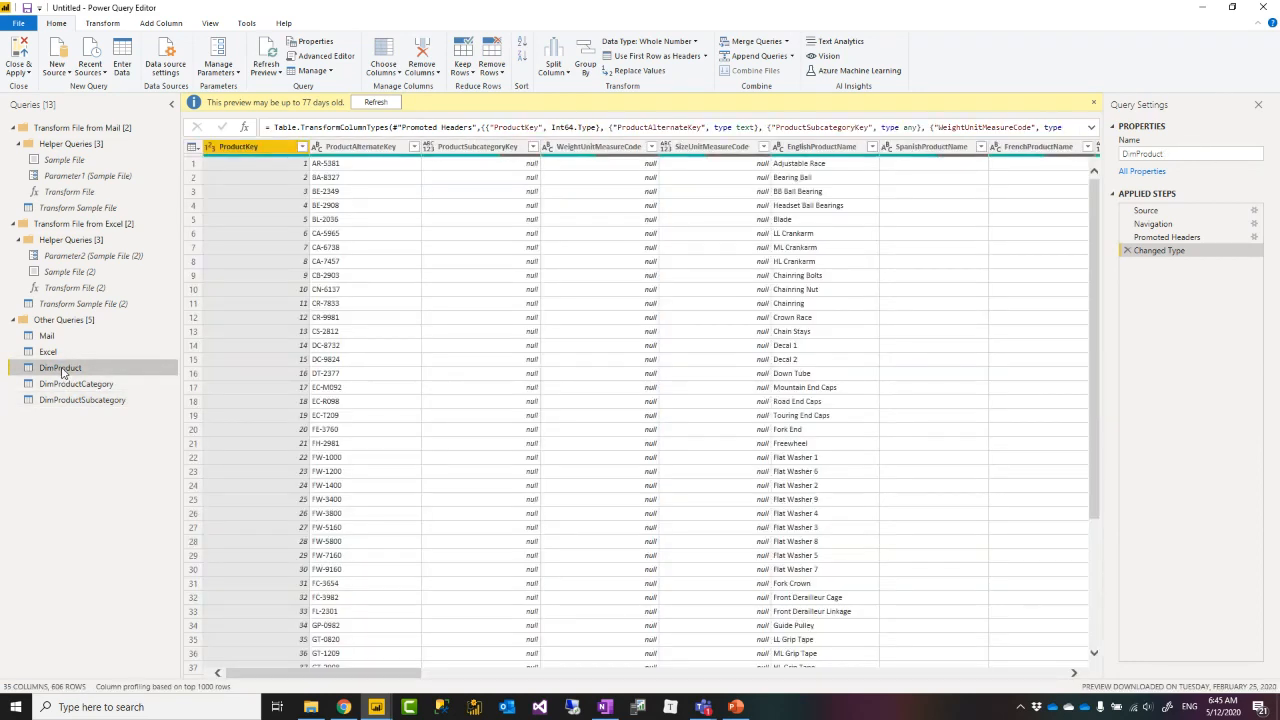
right_click(62, 372)
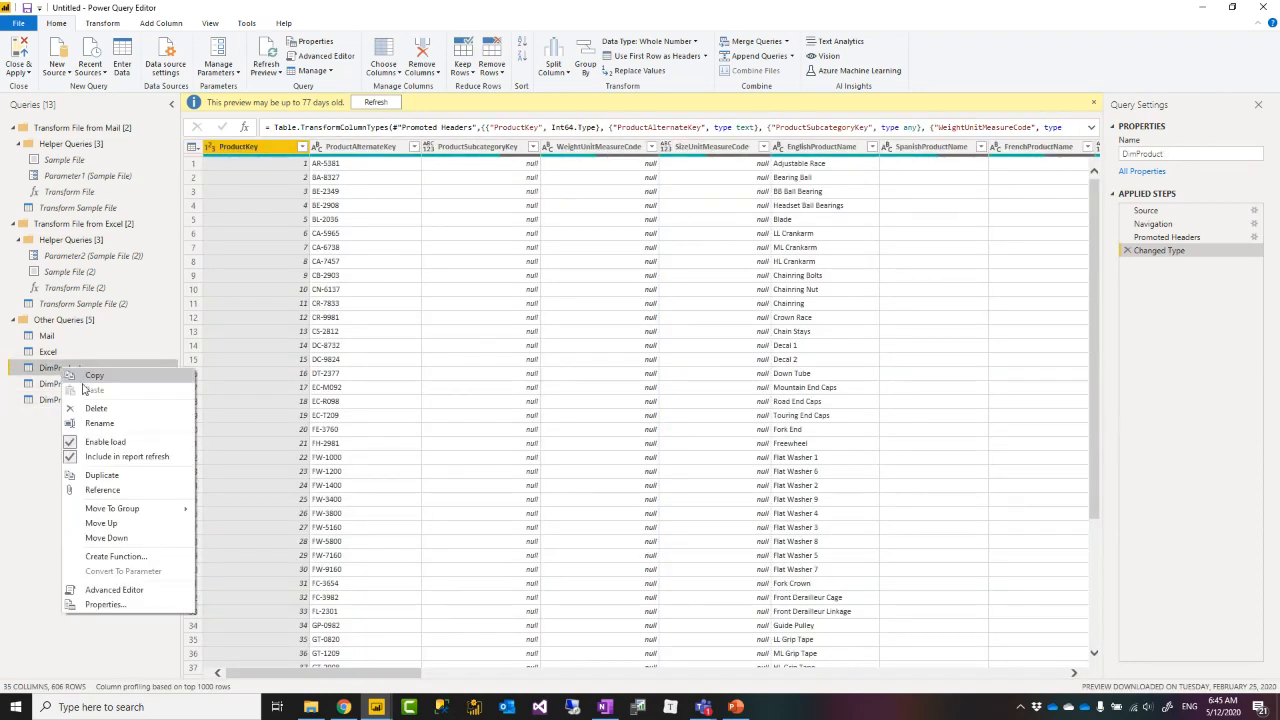
mouse_move(148, 511)
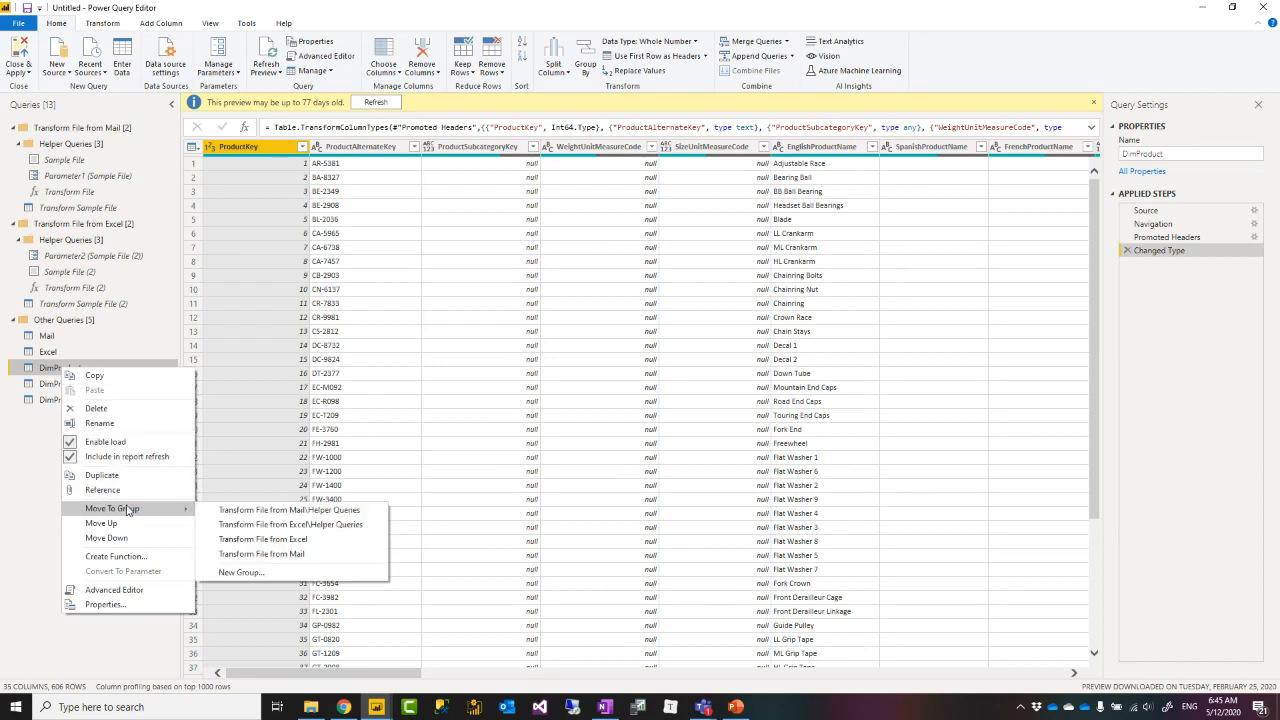
left_click(240, 574)
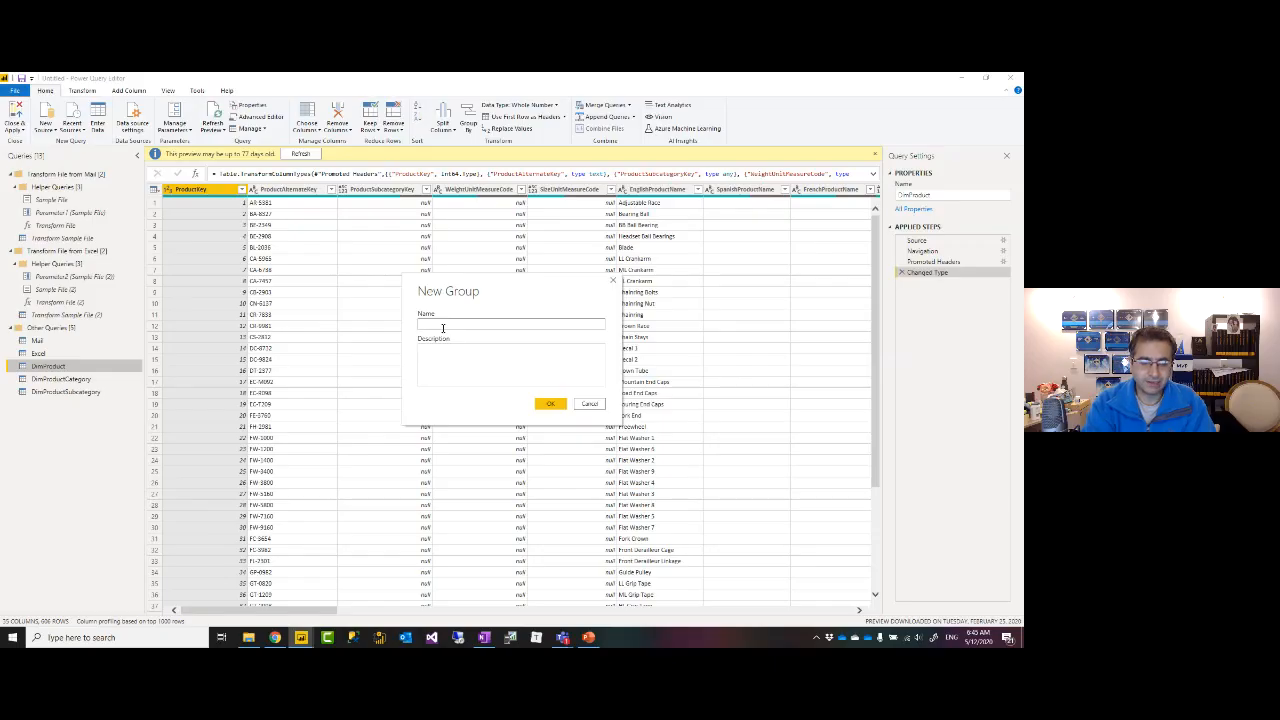
type("Product")
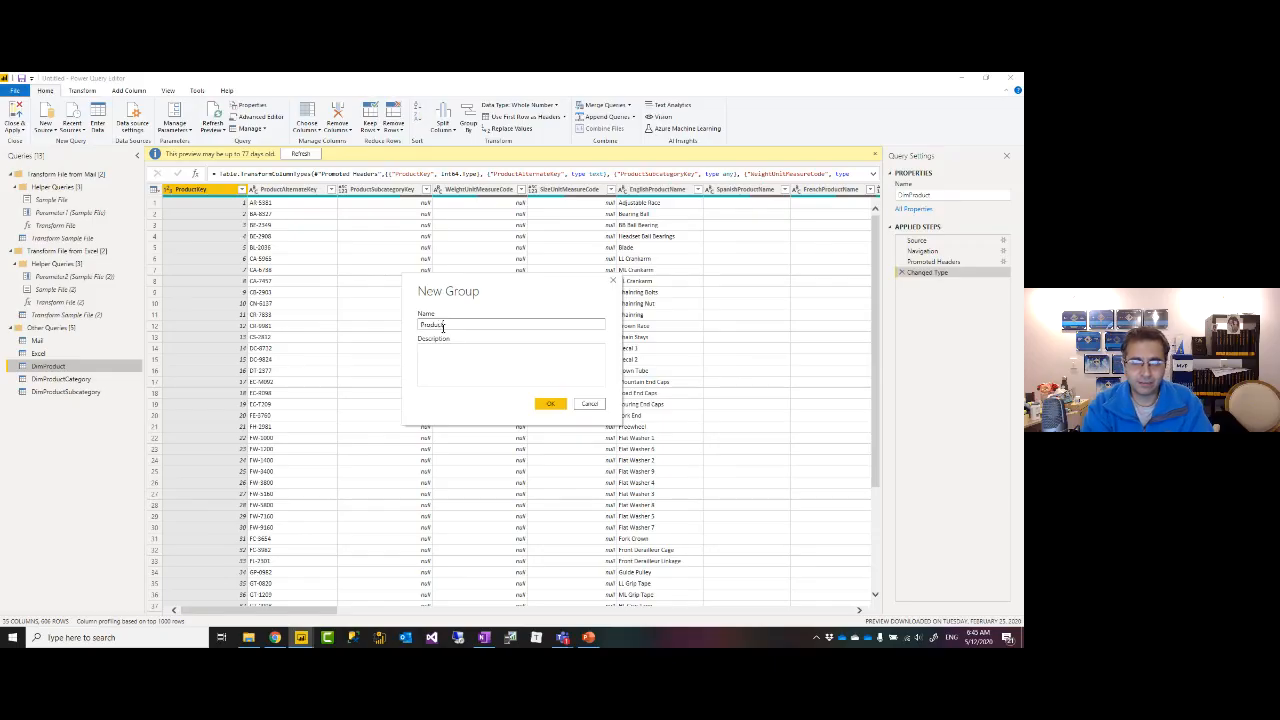
type(" Tables")
key("Return")
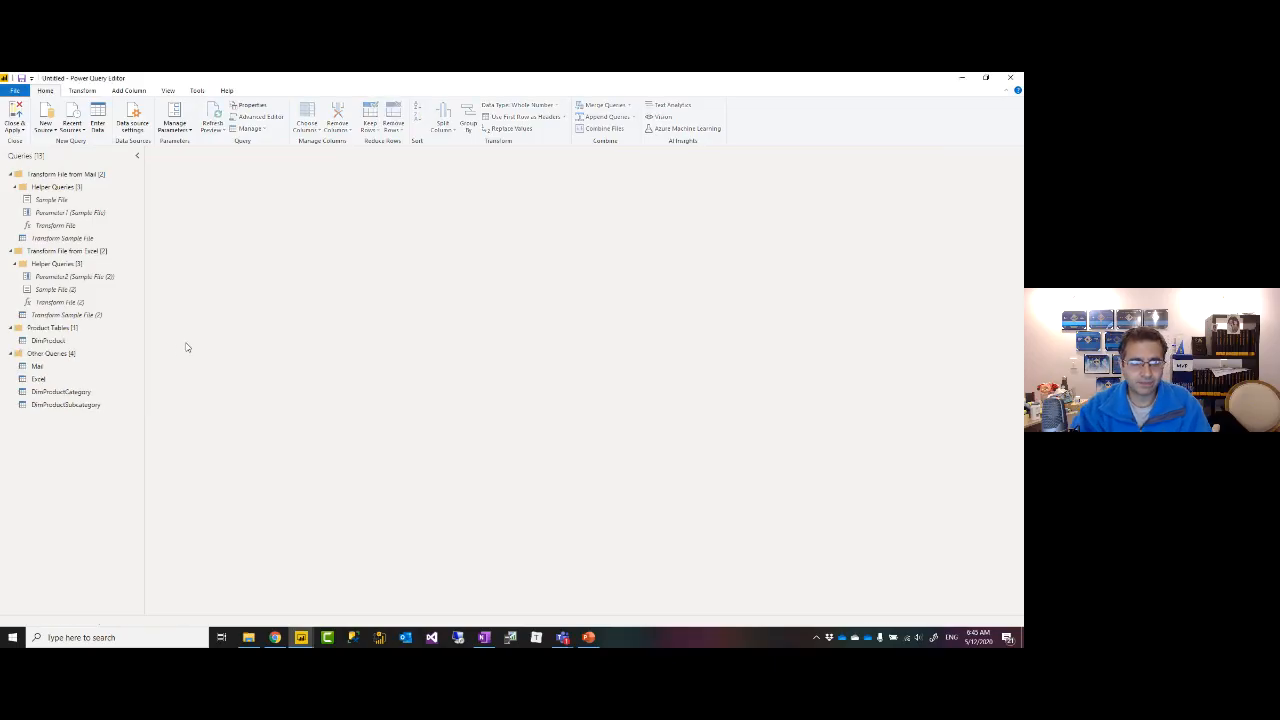
Move DimProductCategory and DimProductSubcategory into the Product Tables group as well.
left_click(88, 392)
right_click(84, 395)
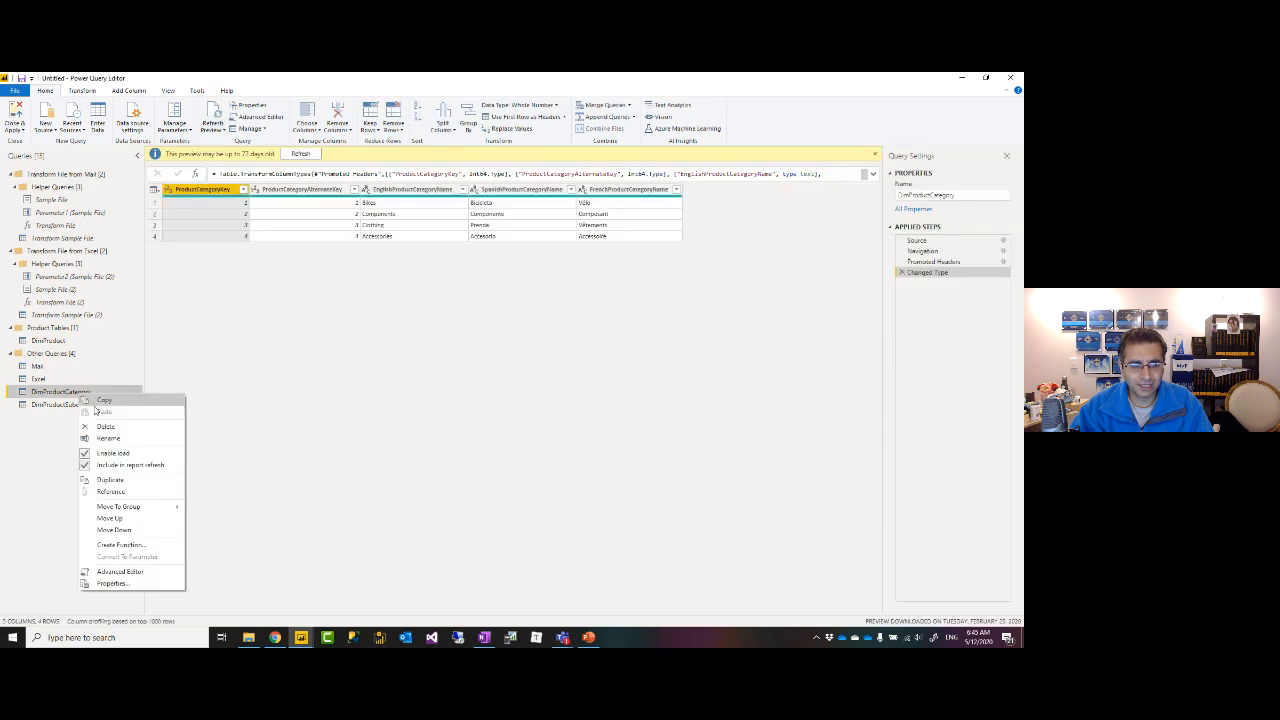
mouse_move(140, 506)
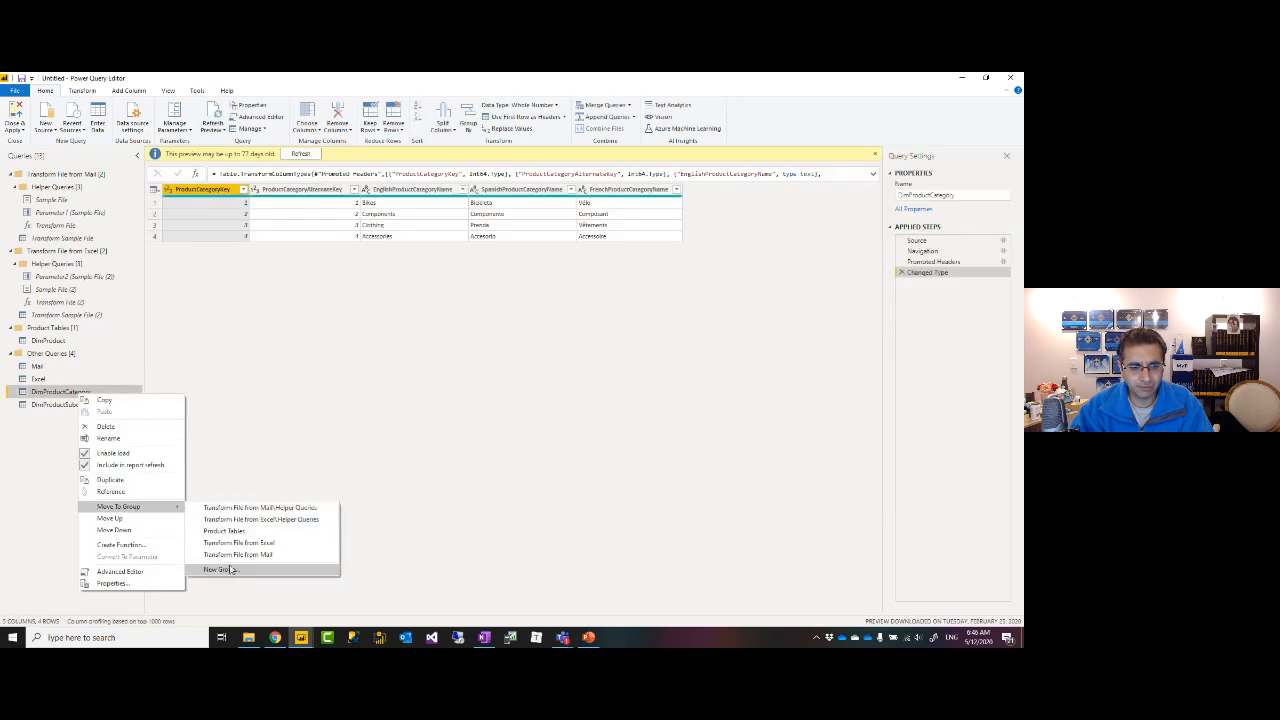
left_click(228, 531)
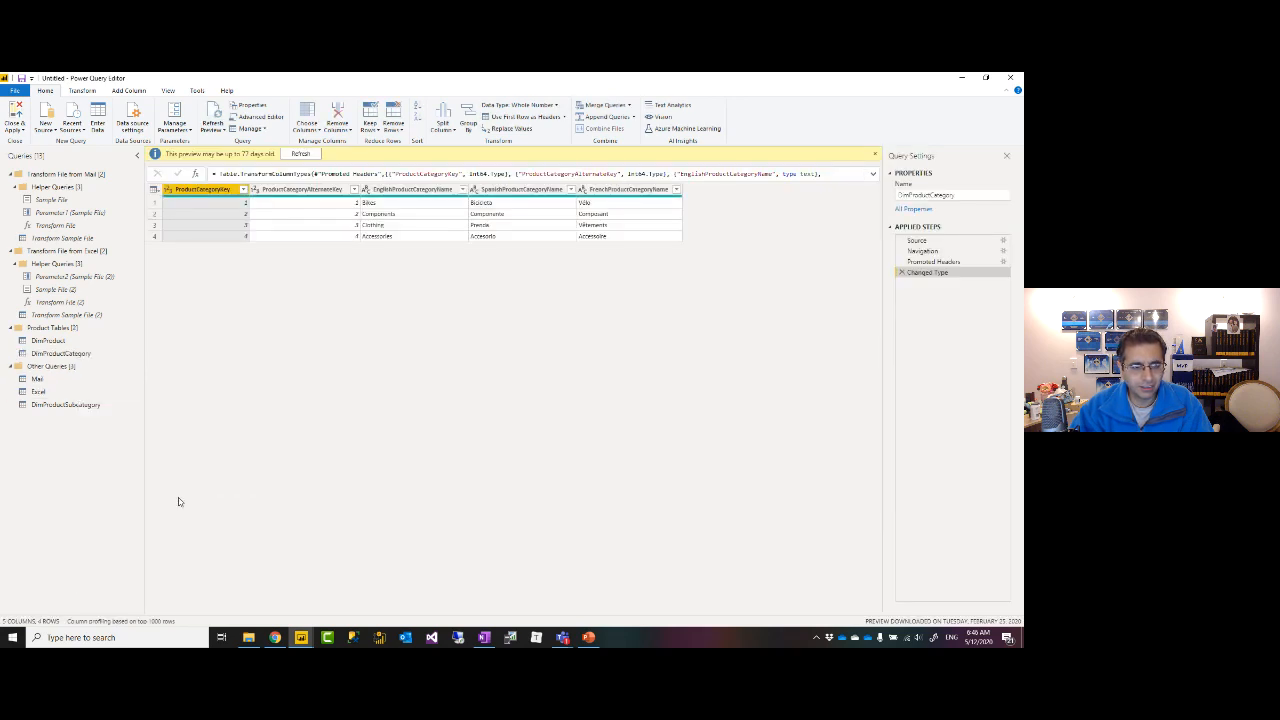
left_click(68, 406)
right_click(69, 408)
mouse_move(118, 522)
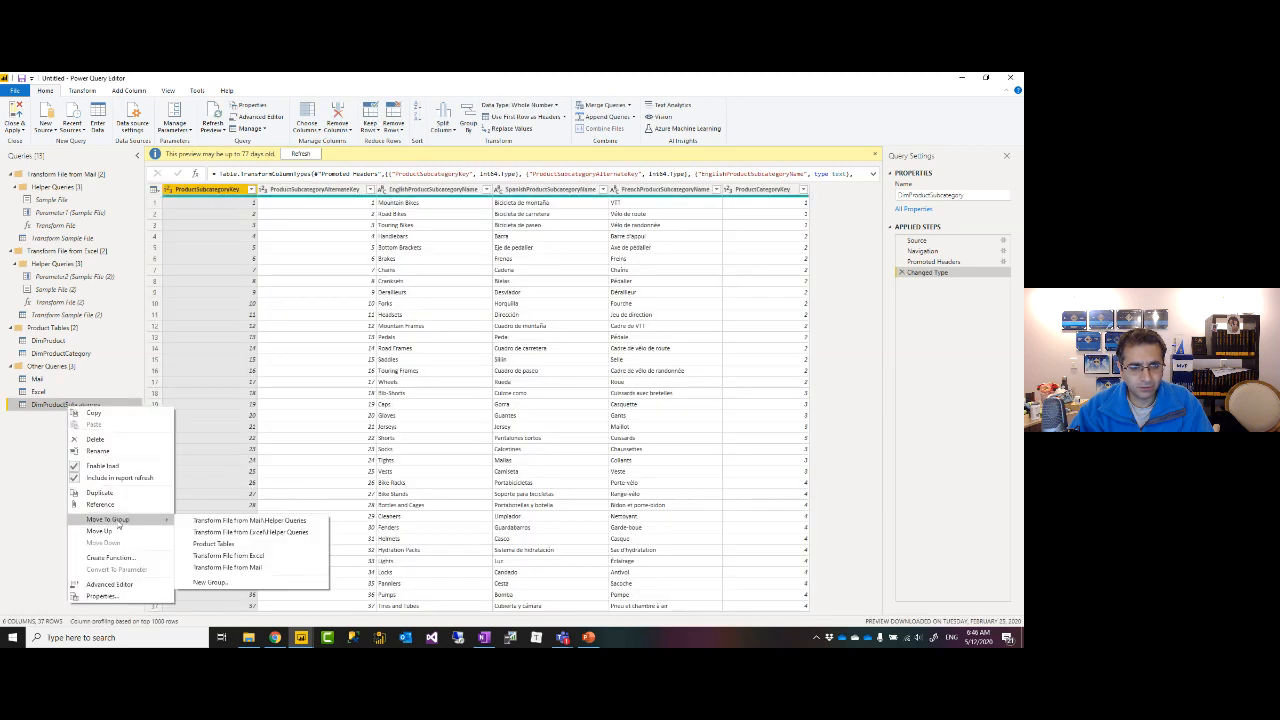
left_click(216, 546)
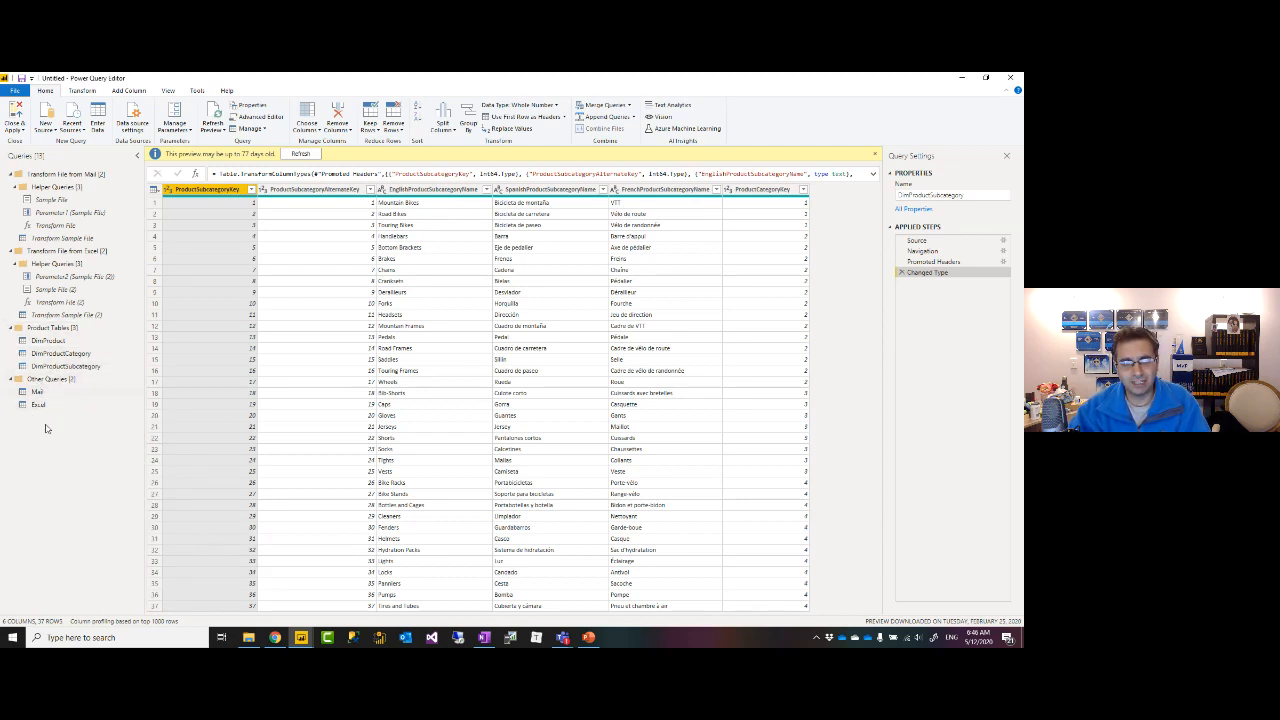
left_click(47, 341)
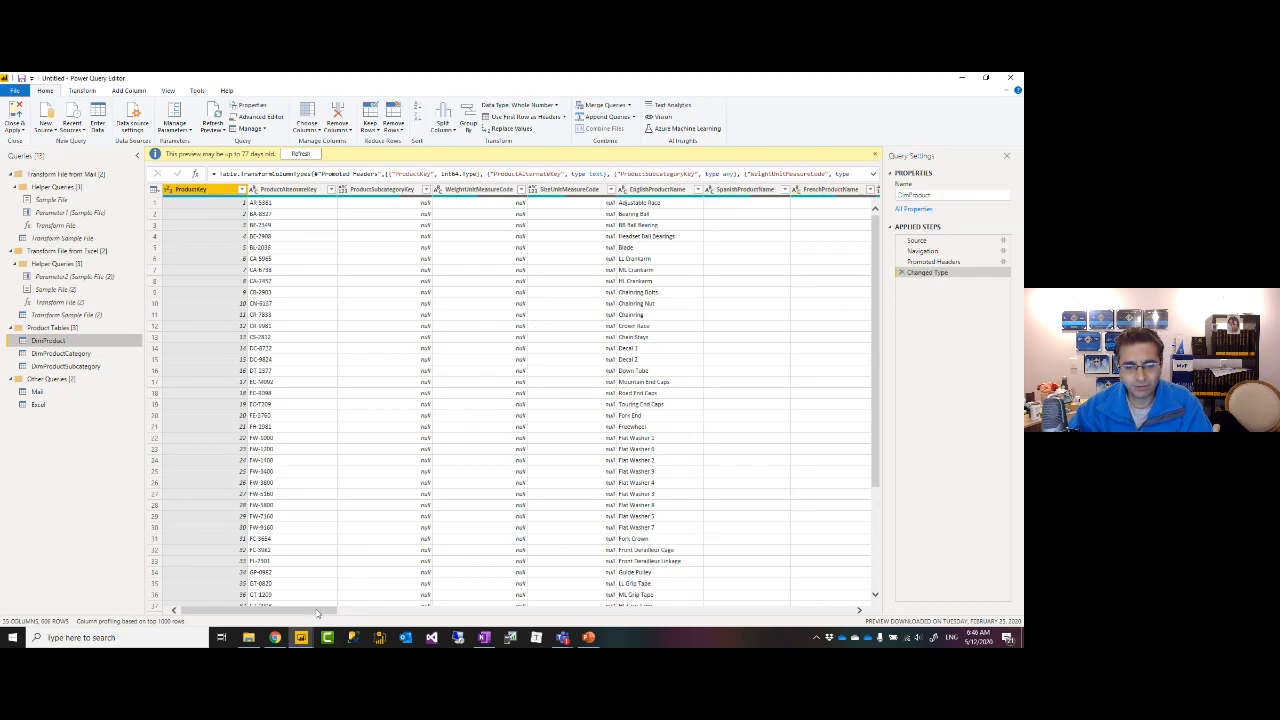
left_click(348, 612)
left_click_drag(348, 612, 215, 612)
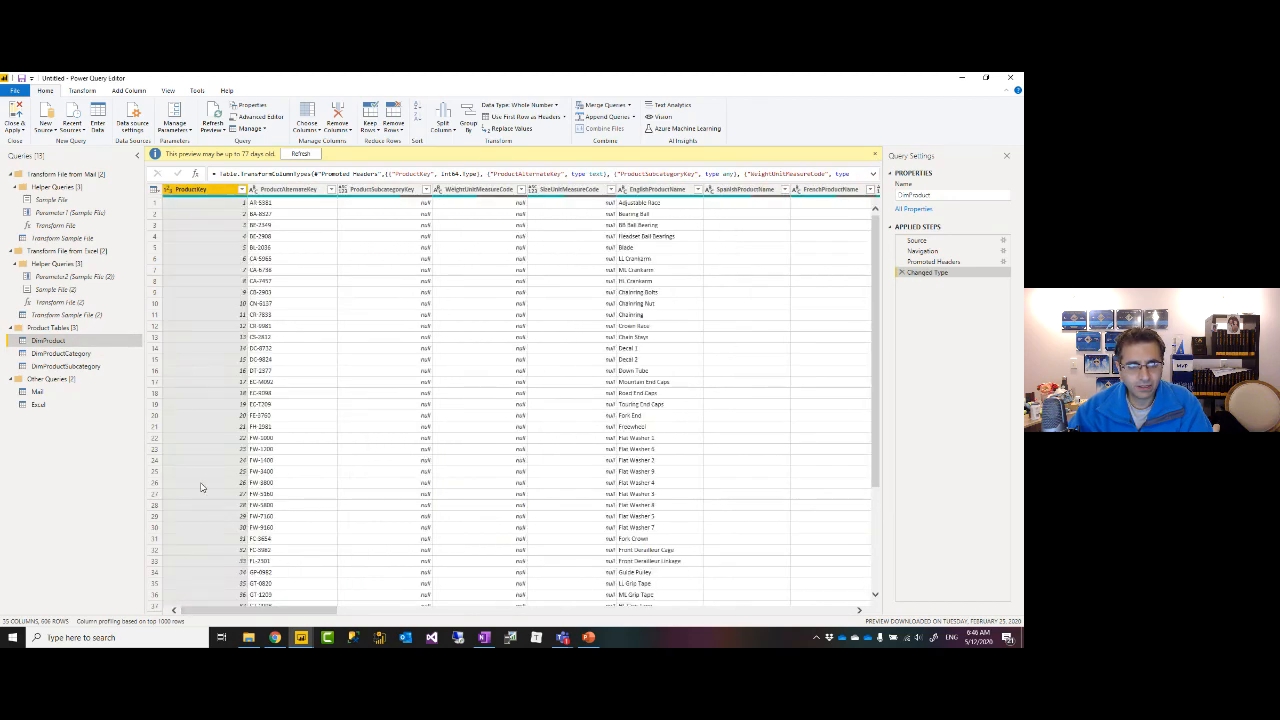
left_click(68, 366)
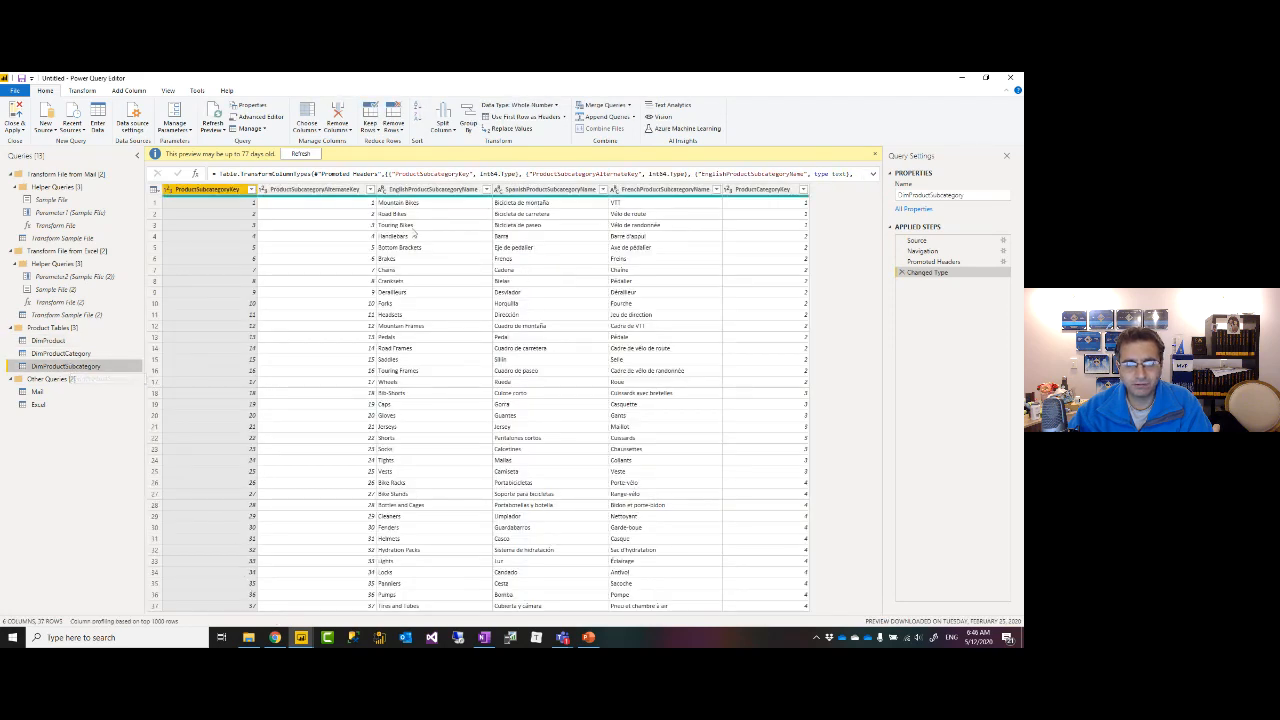
left_click(61, 354)
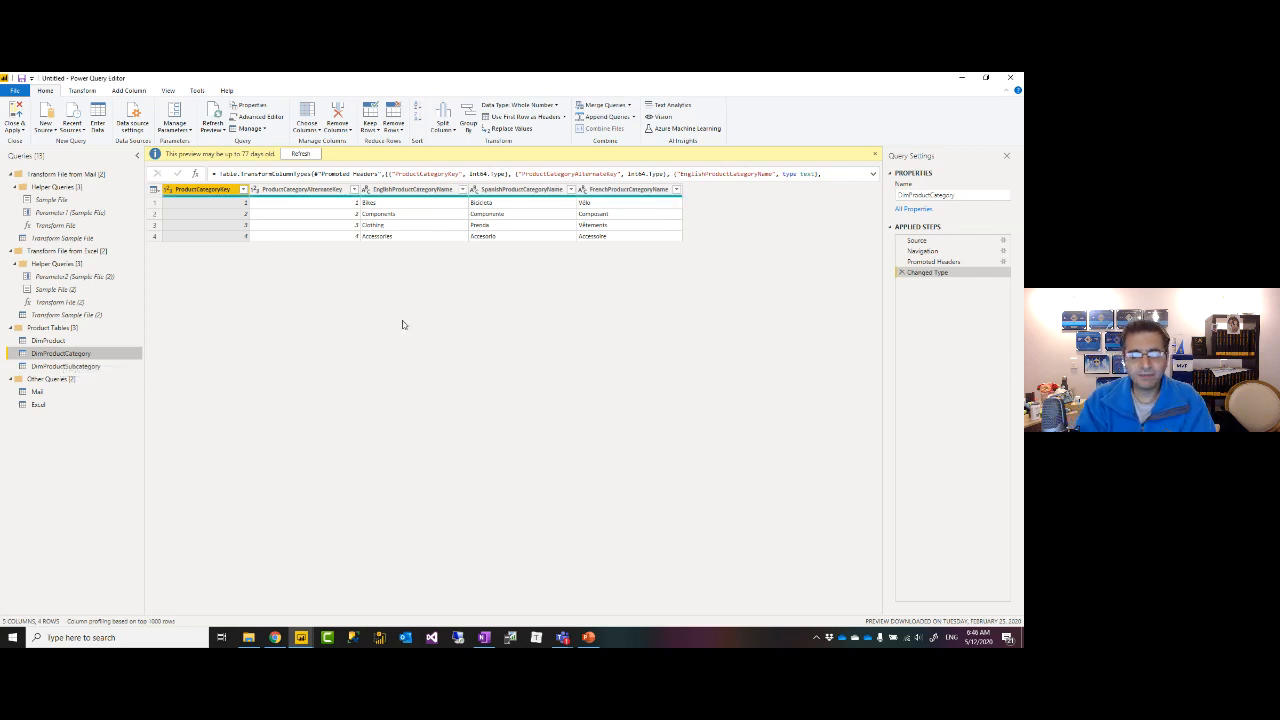
left_click(46, 341)
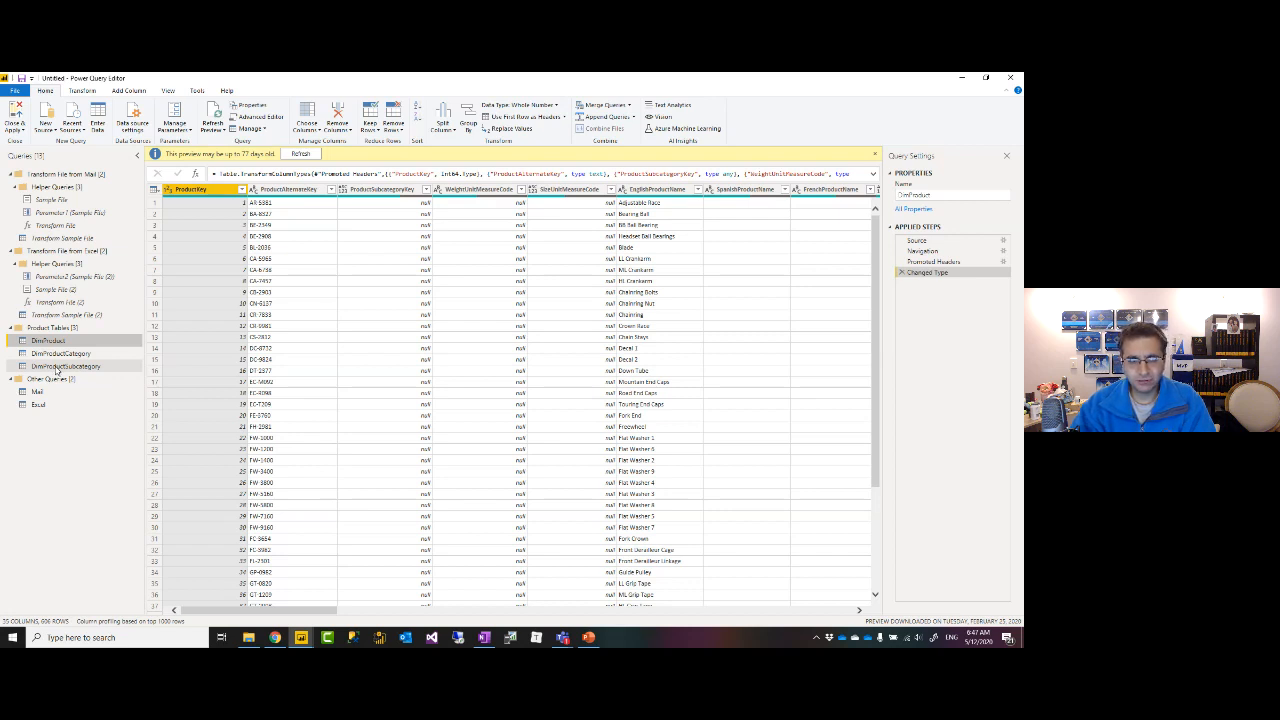
left_click(57, 368)
key("Up")
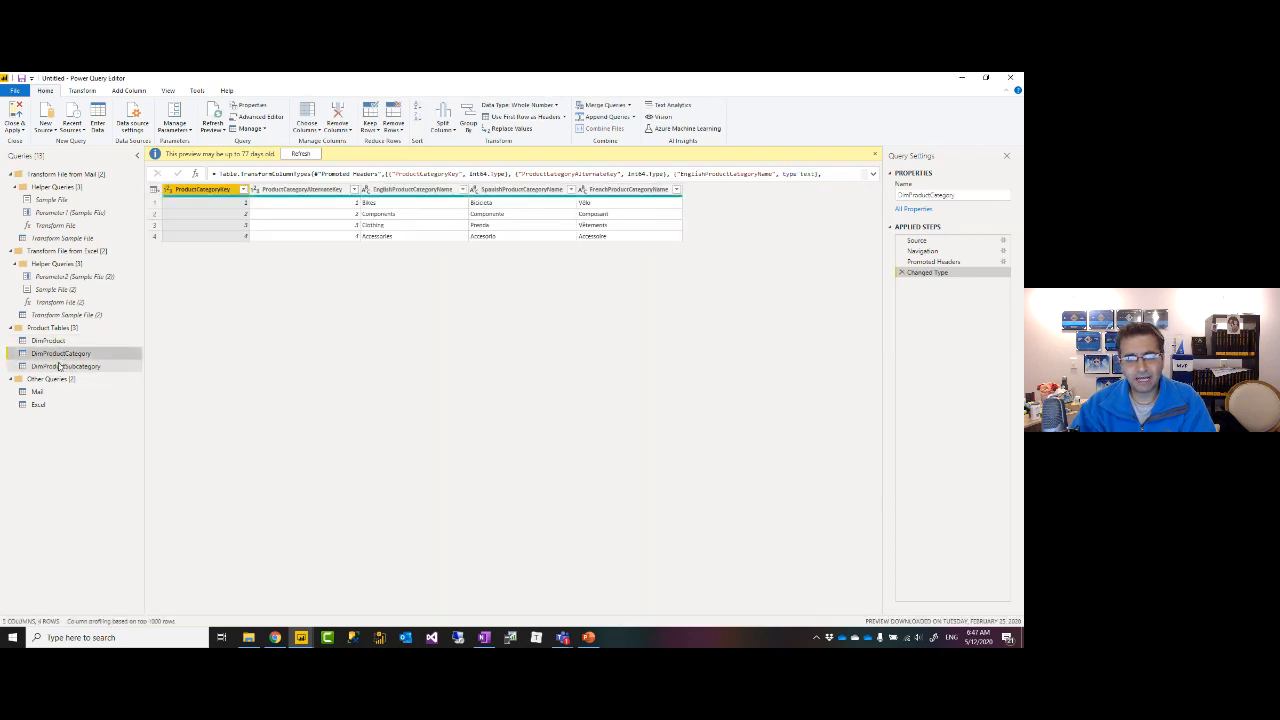
left_click(58, 342)
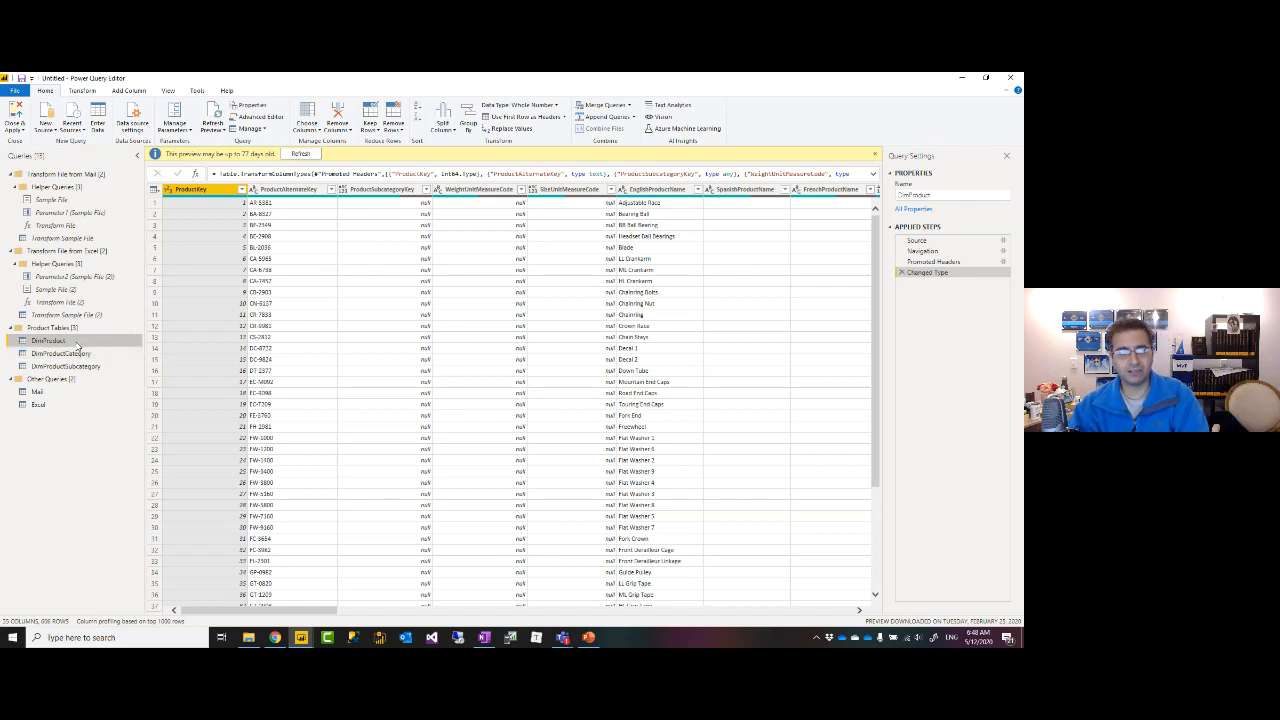
Merge DimProduct with DimProductSubcategory on ProductSubcategoryKey as a new Left Outer query, matching 397 of 606 rows.
left_click(629, 105)
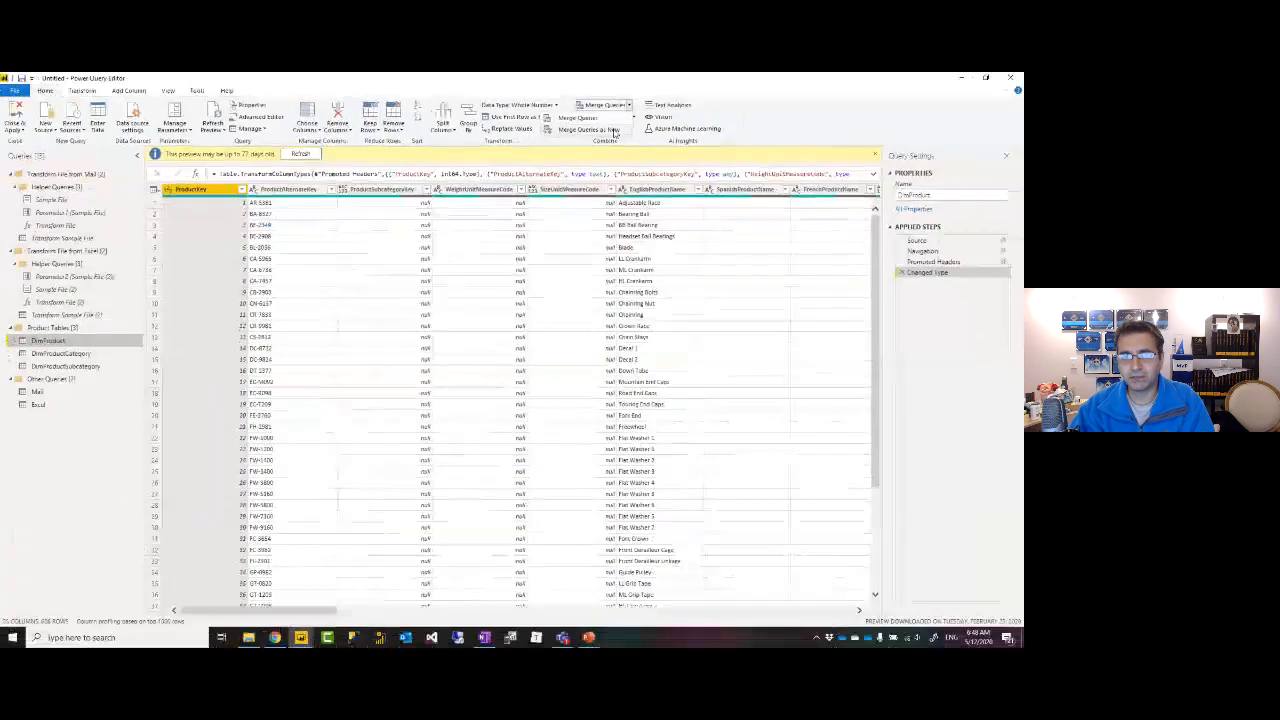
left_click(609, 131)
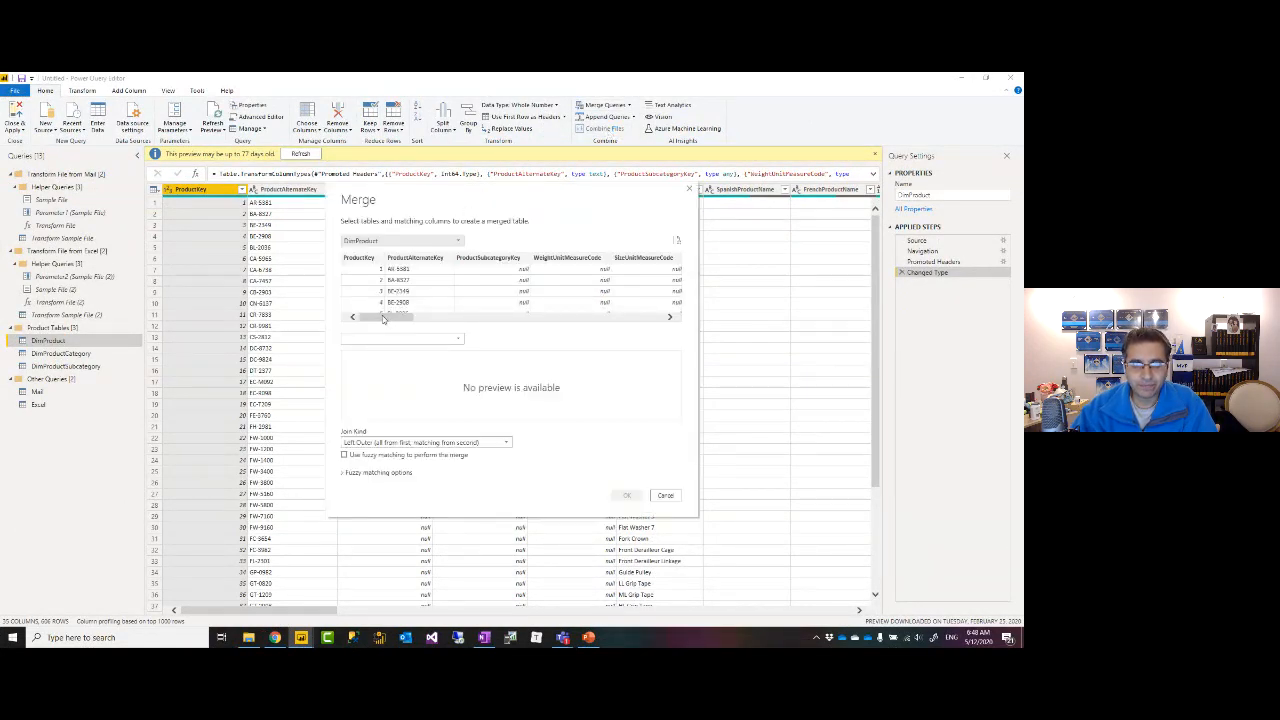
left_click(386, 340)
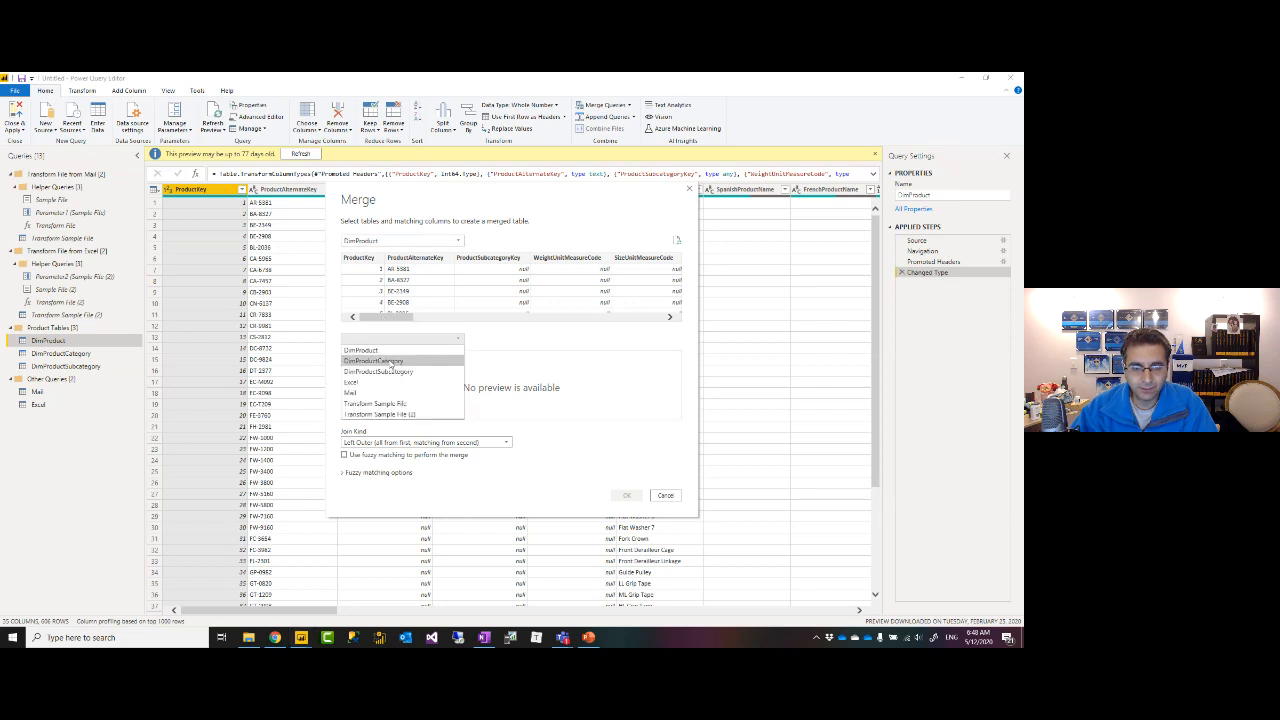
left_click(388, 372)
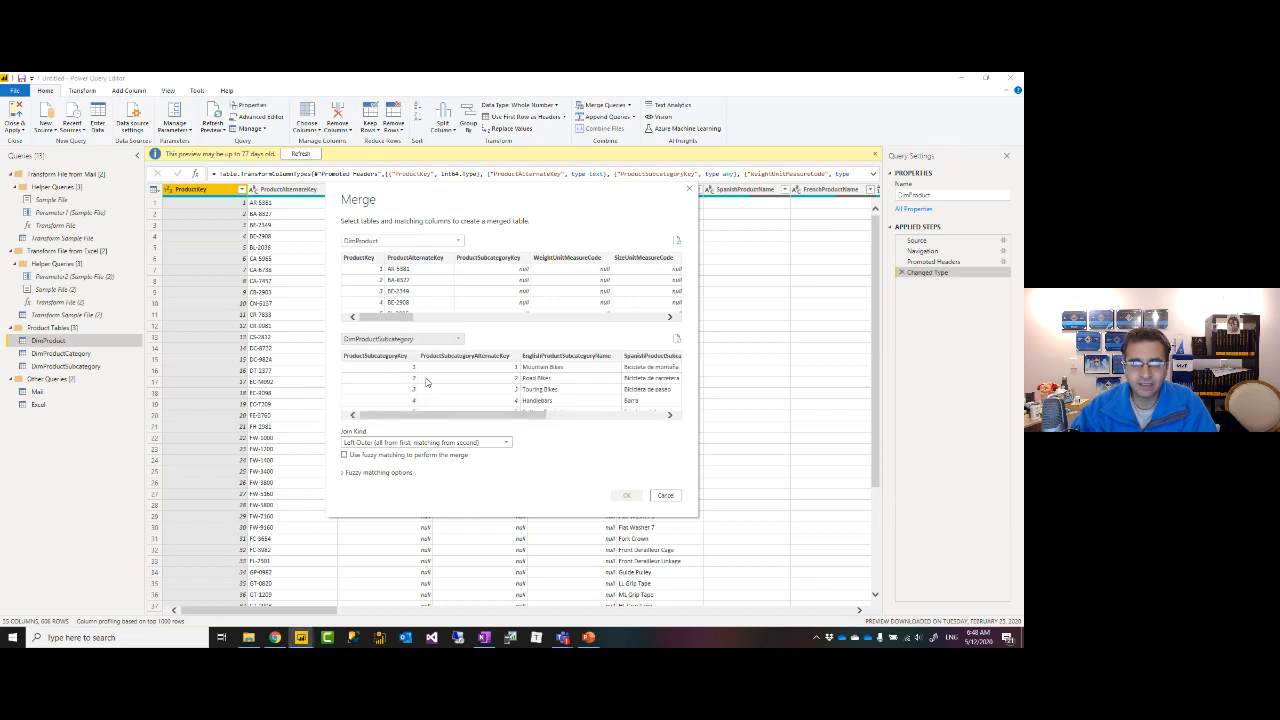
mouse_move(391, 319)
left_mouse_down()
mouse_move(616, 319)
mouse_move(386, 319)
left_mouse_up()
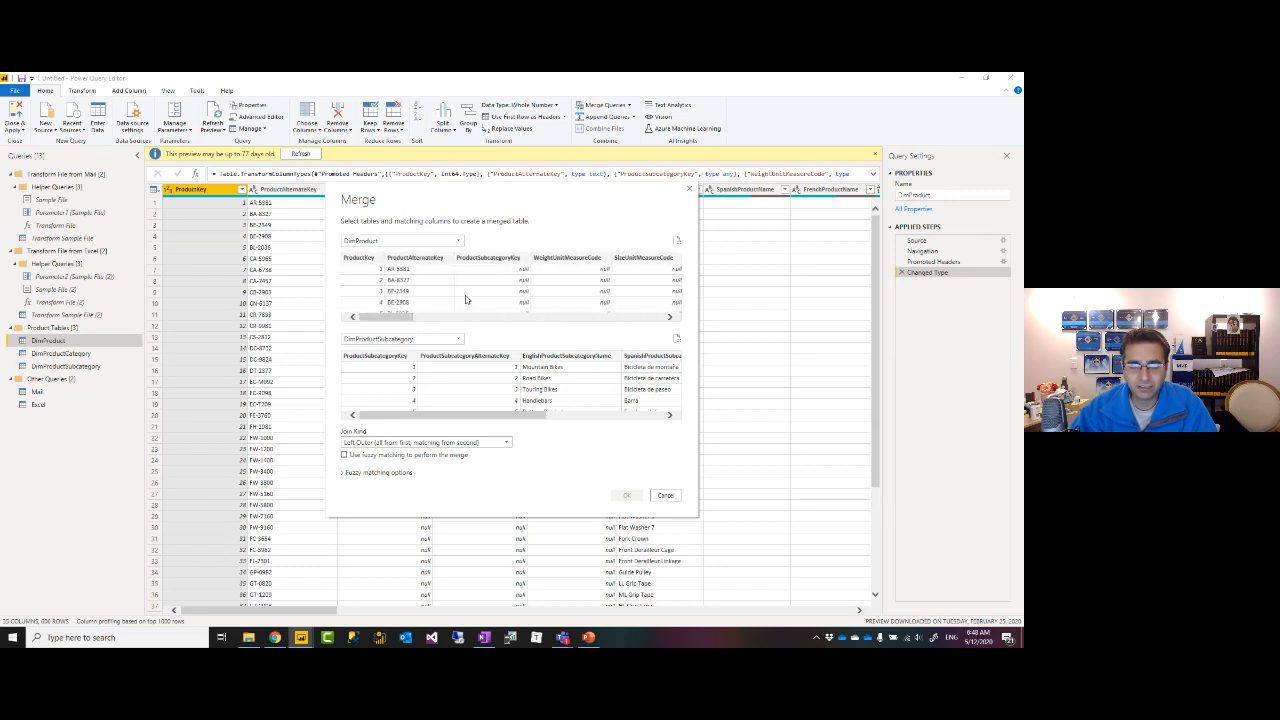
left_click(491, 260)
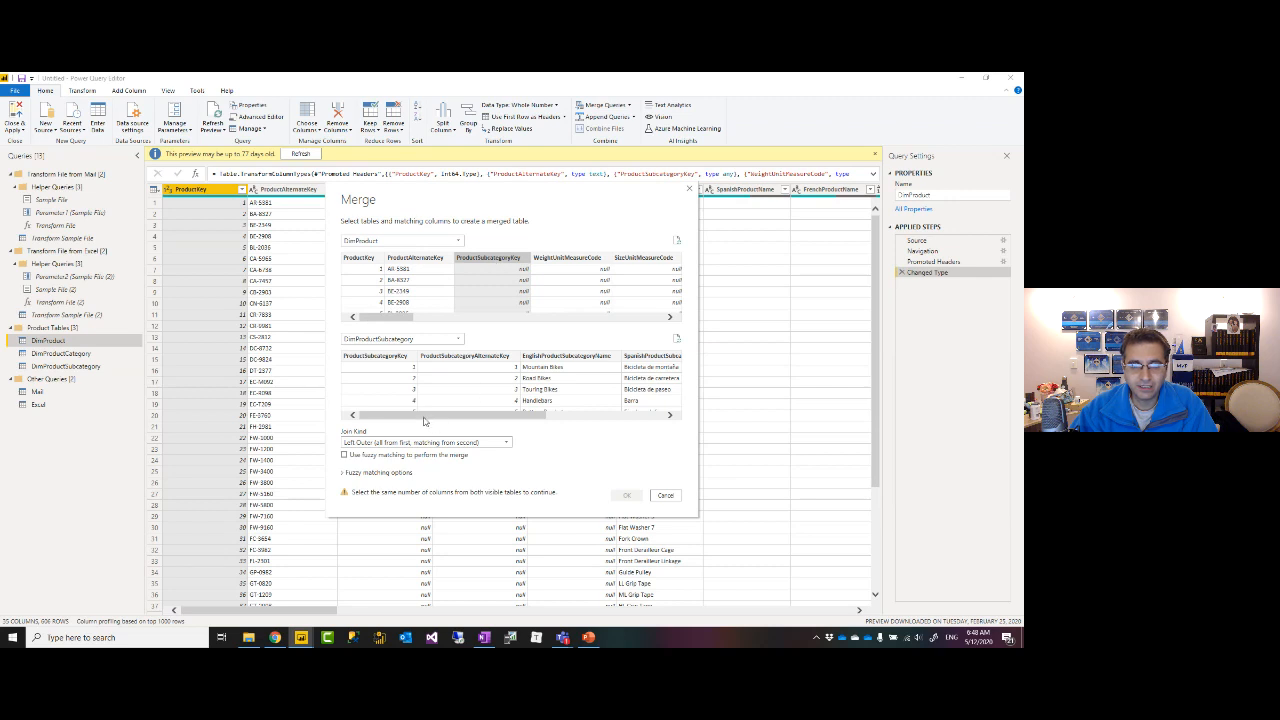
left_click(380, 362)
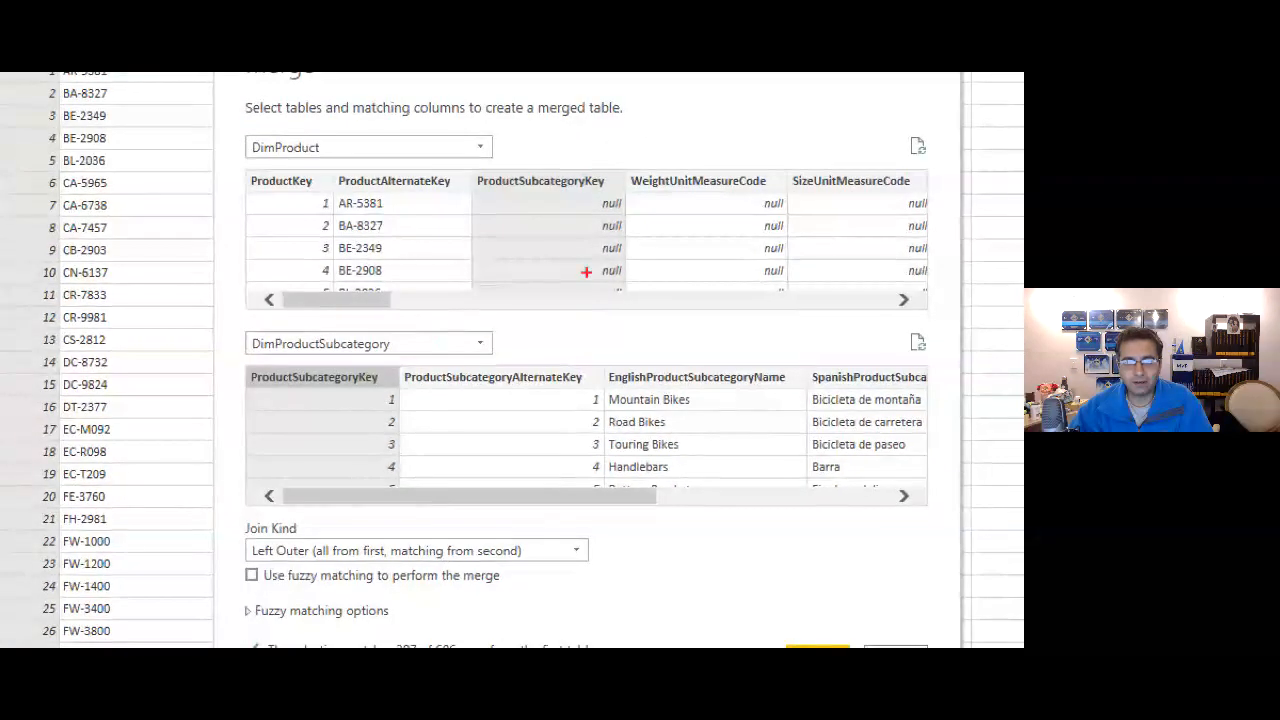
left_click_drag(586, 193, 628, 314)
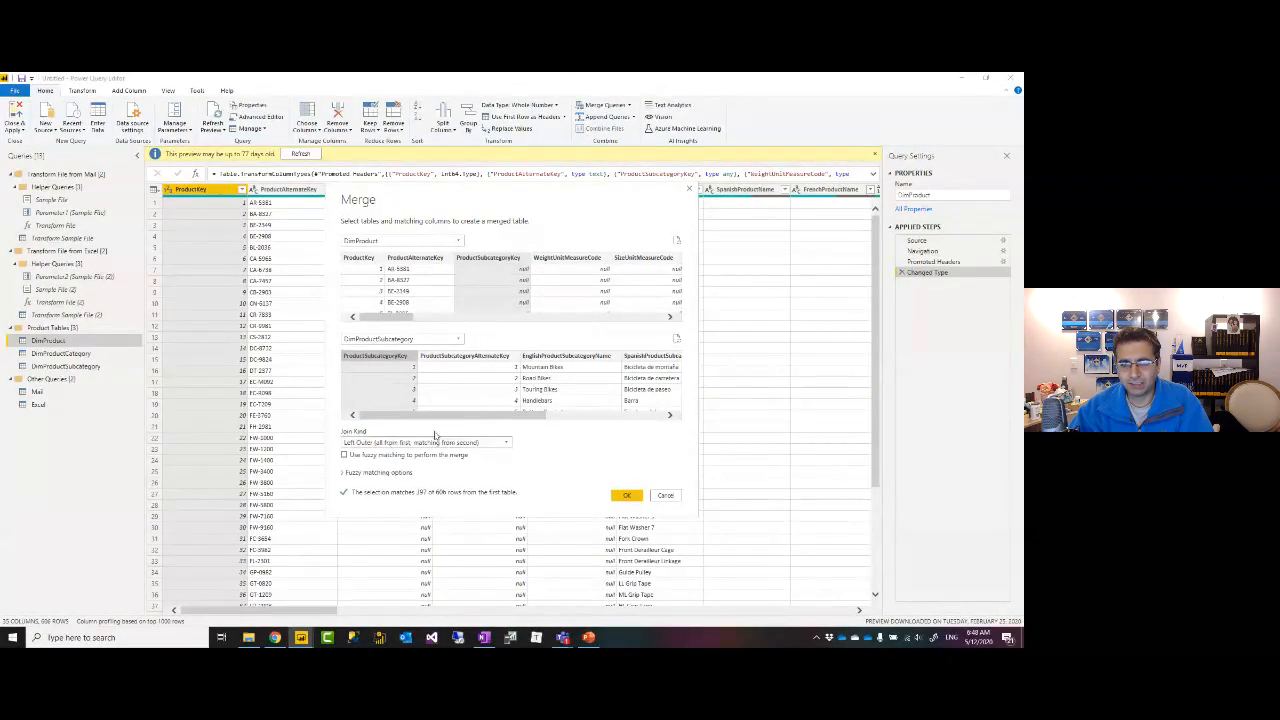
left_click(628, 496)
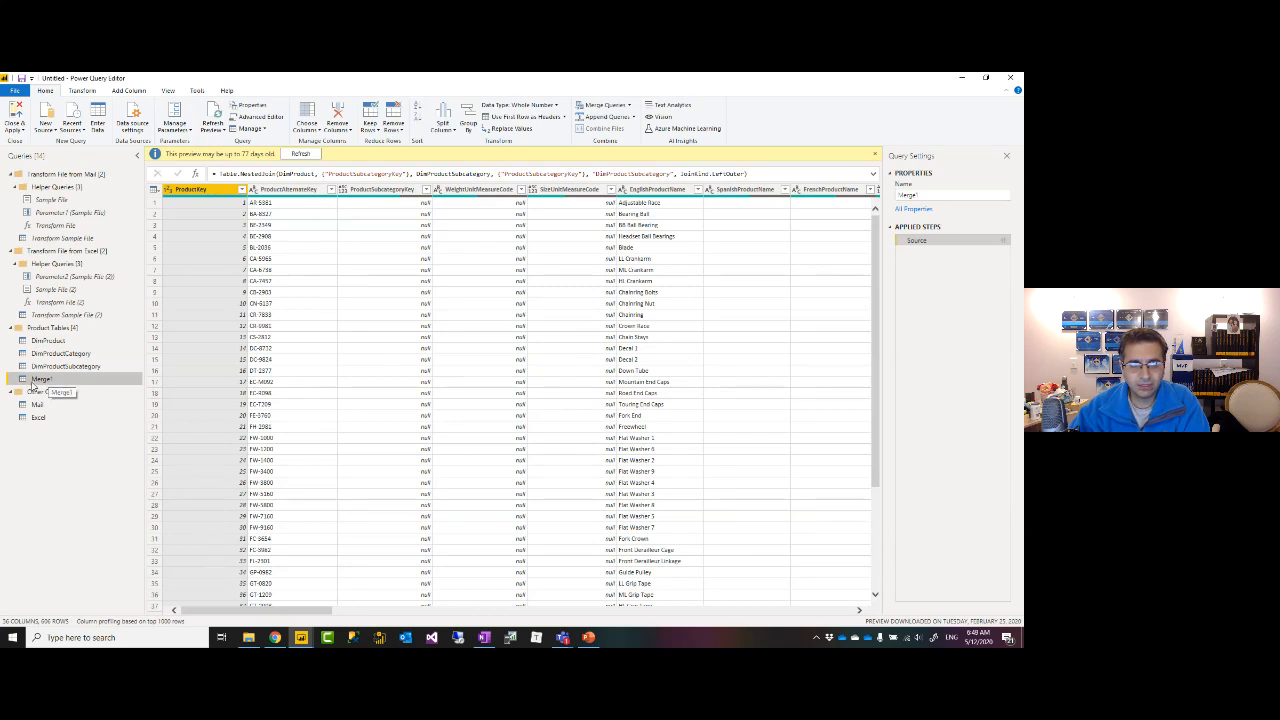
Preview Merge1's nested DimProductSubcategory tables in rows 1, 9 and 367, showing Mountain Bikes.
left_click_drag(303, 616, 835, 612)
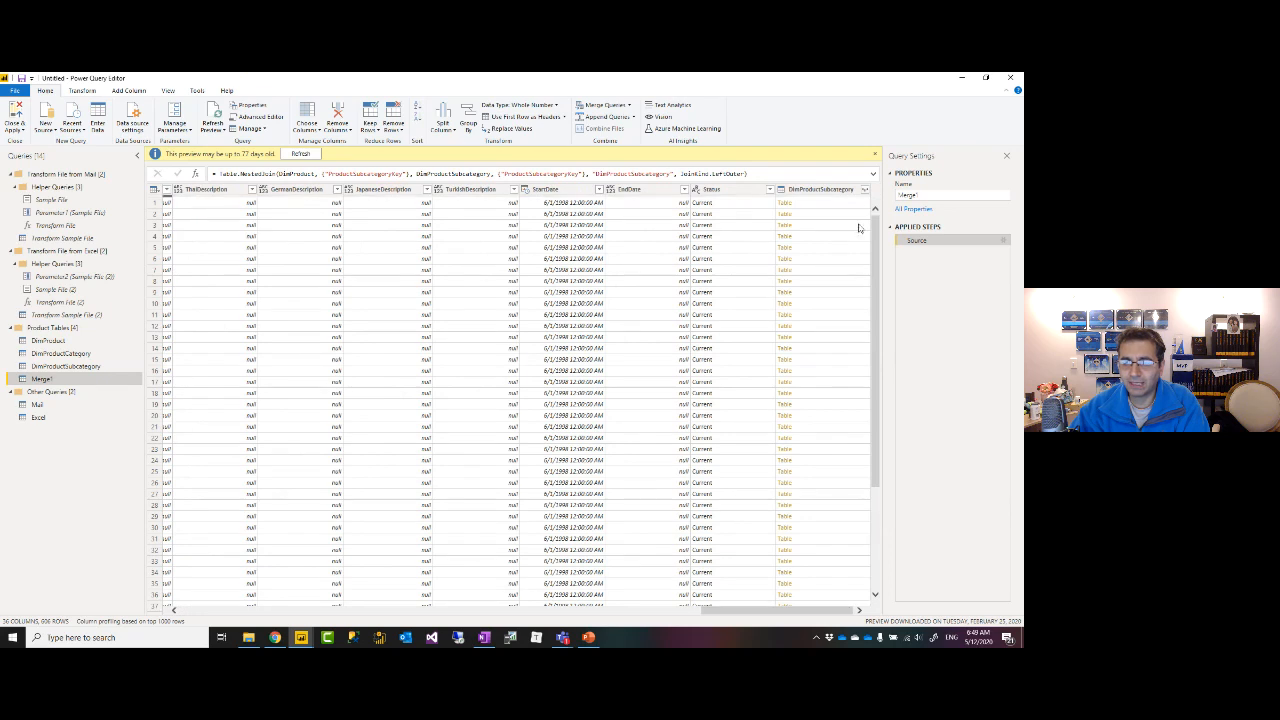
left_click(842, 192)
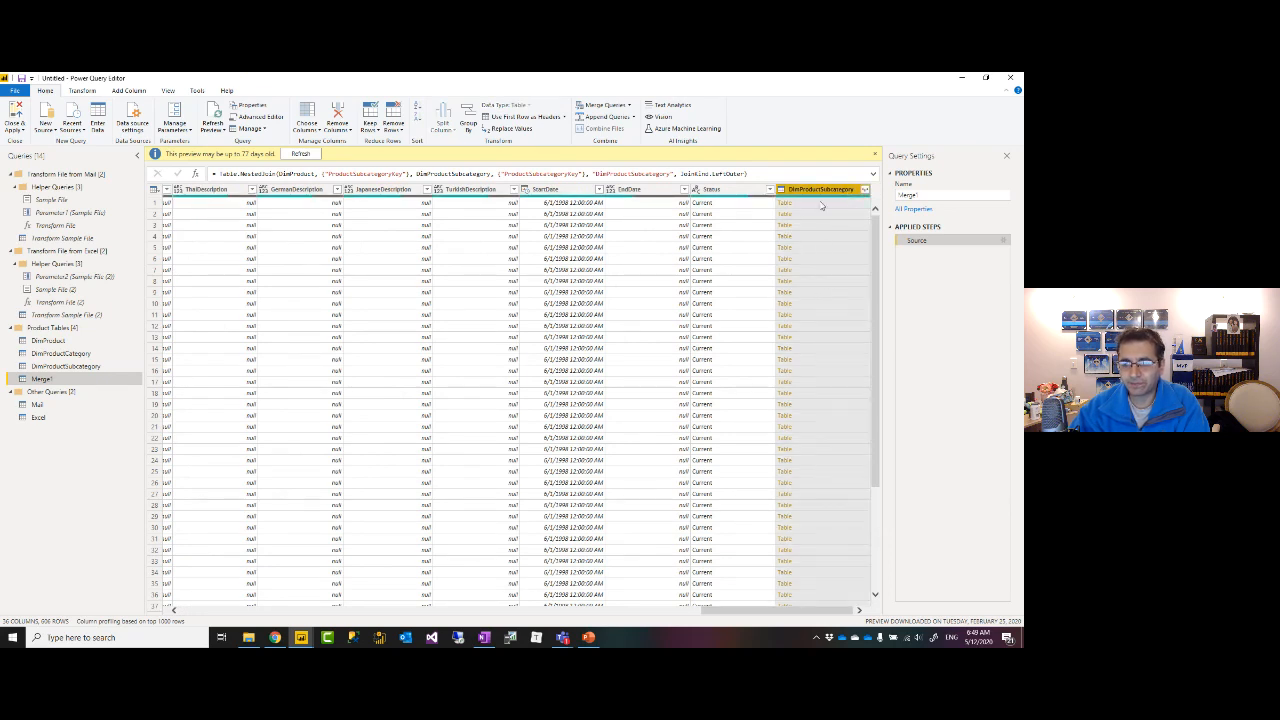
left_click(822, 210)
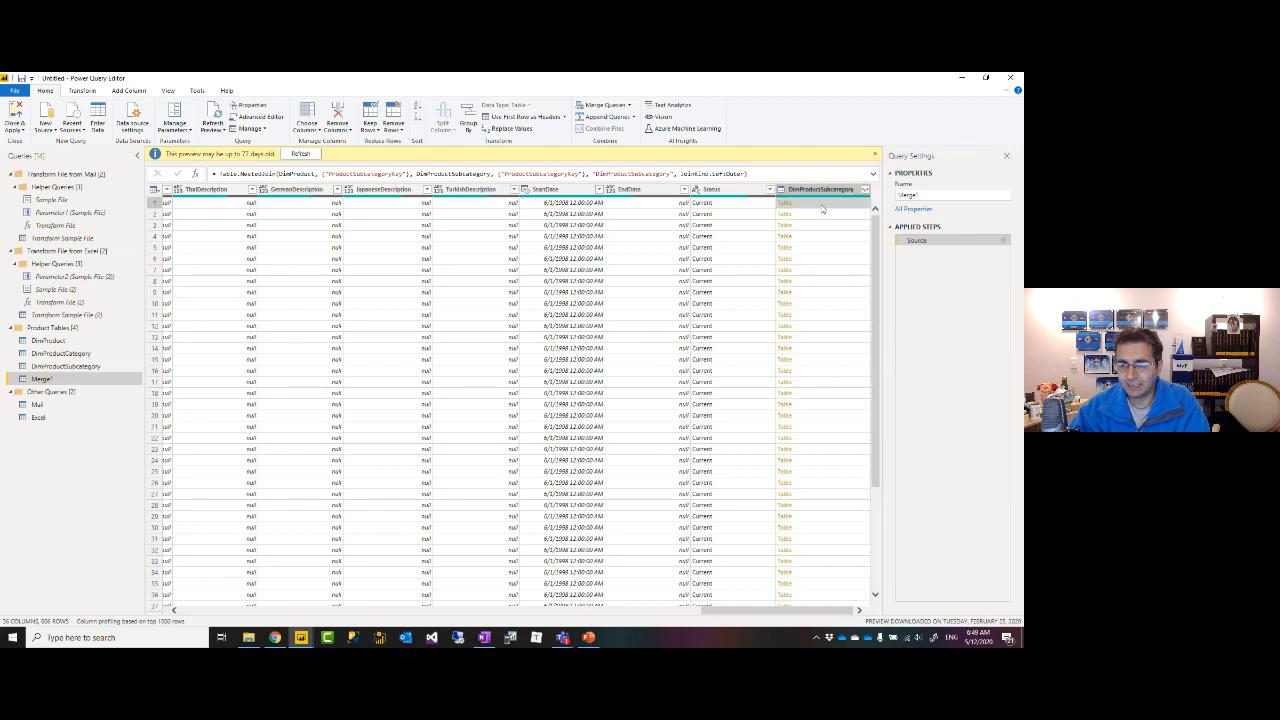
left_click(805, 292)
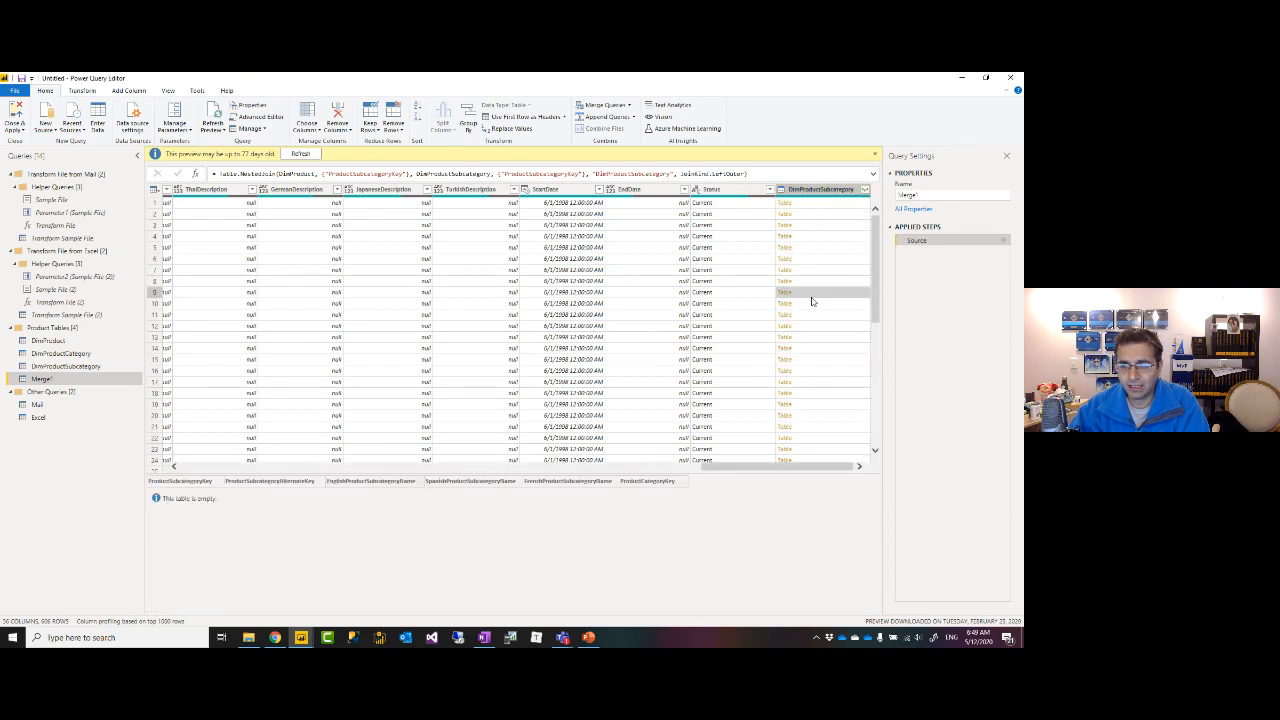
scroll(493, 400, "down", 20)
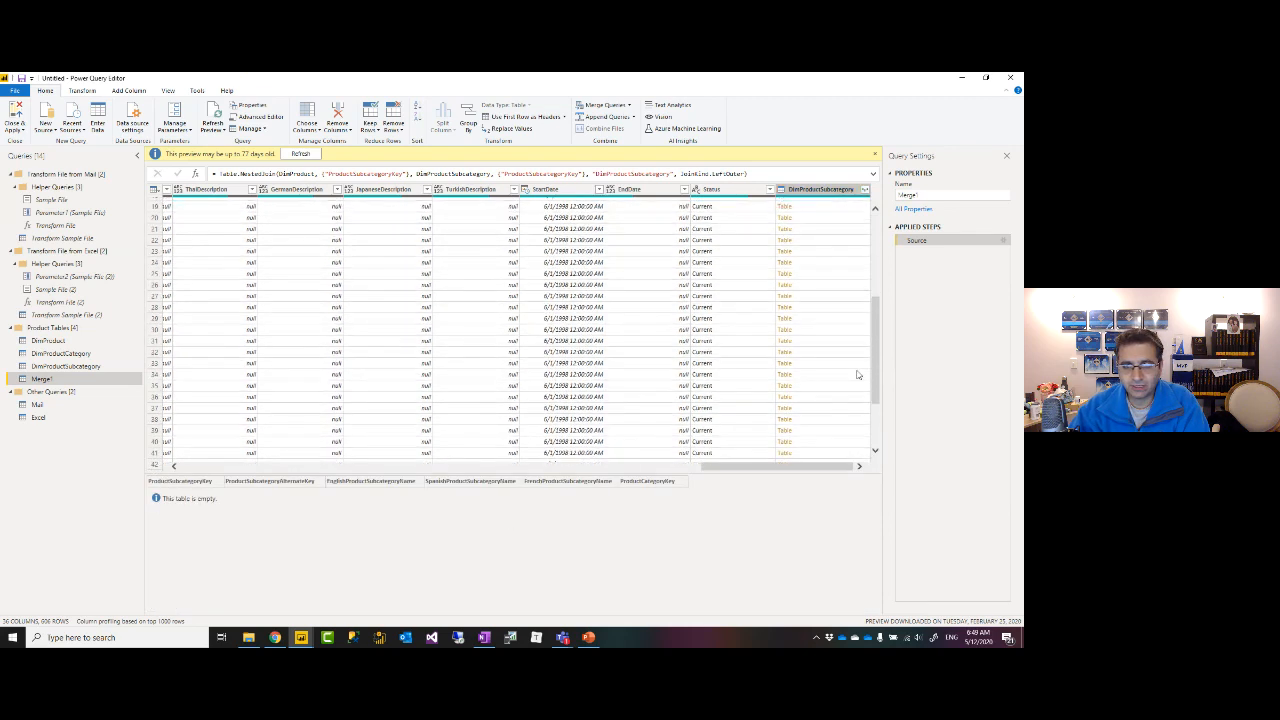
scroll(845, 361, "down", 20)
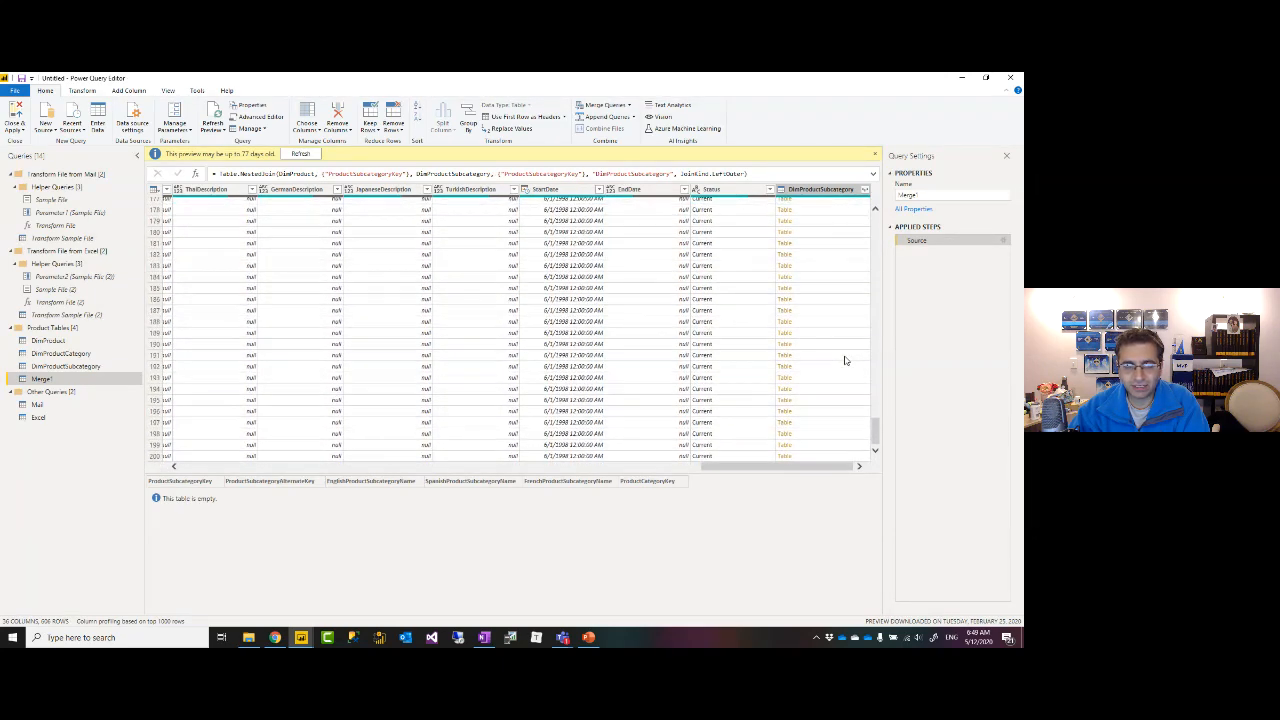
scroll(845, 361, "down", 17)
scroll(845, 361, "down", 17)
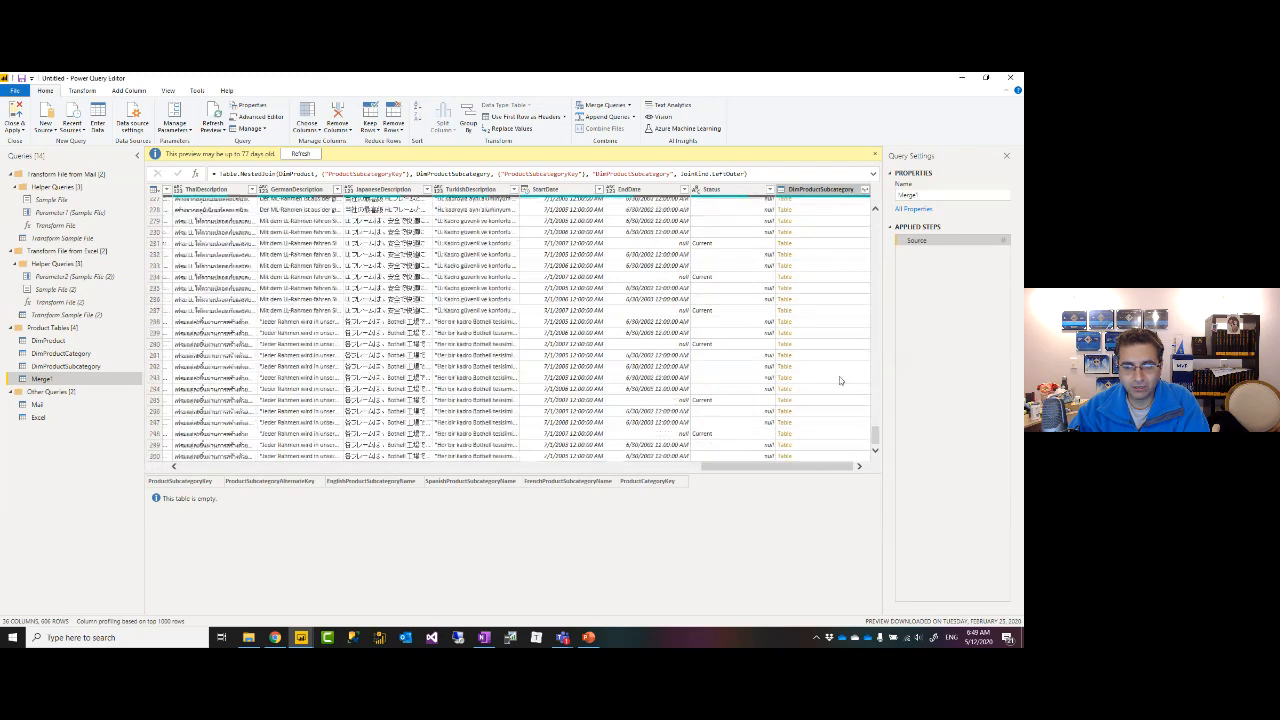
scroll(838, 385, "down", 17)
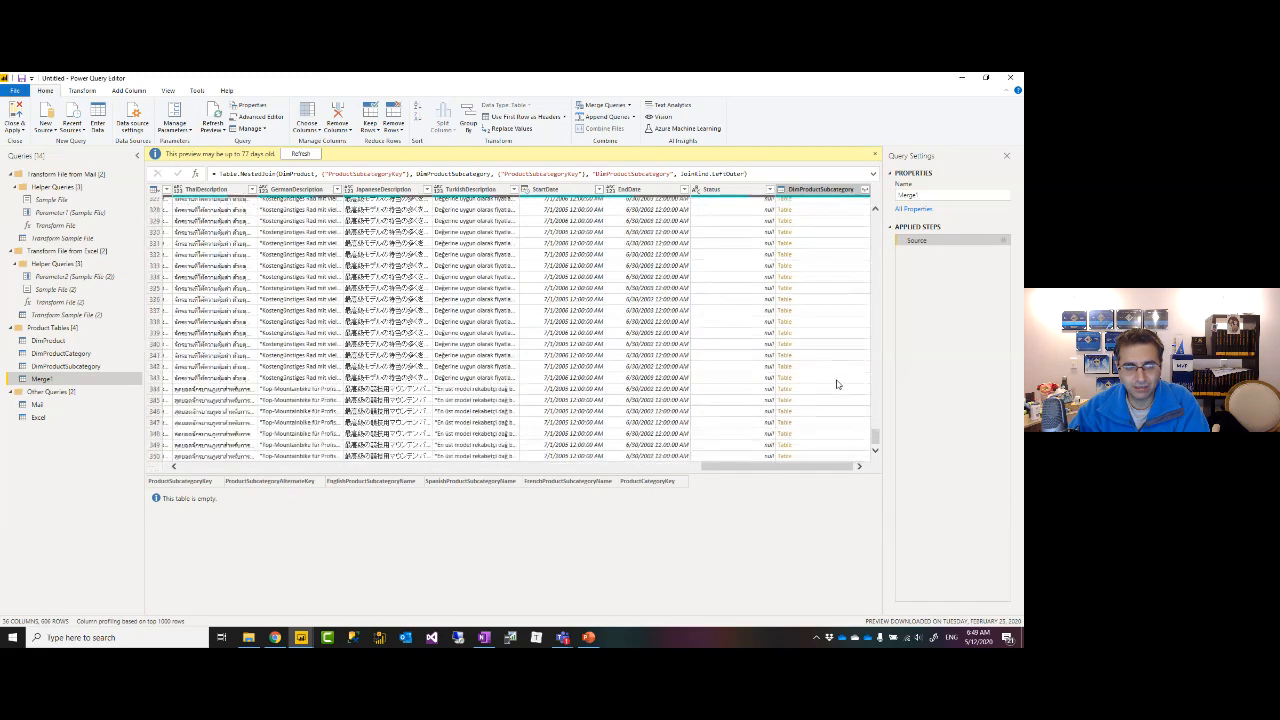
scroll(818, 447, "down", 6)
left_click(818, 447)
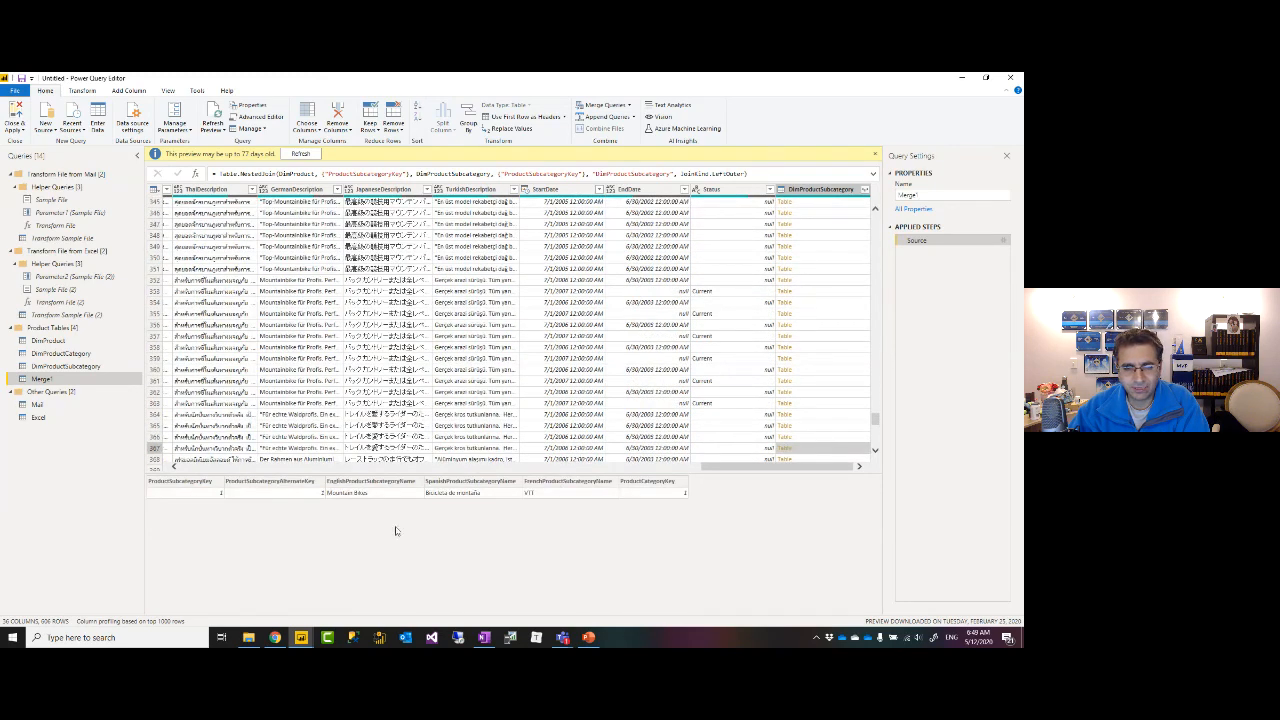
Expand DimProductSubcategory to only EnglishProductSubcategoryName and ProductCategoryKey, with nulls for unmatched products.
left_click(866, 193)
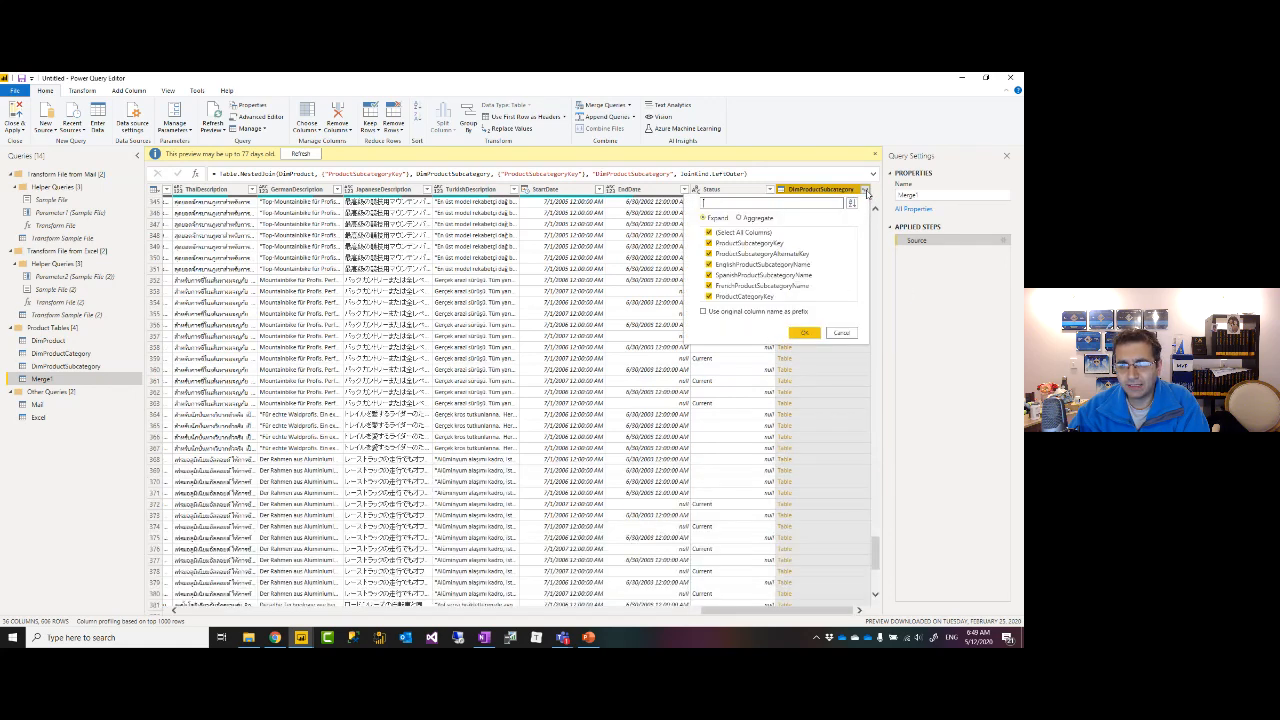
left_click(711, 233)
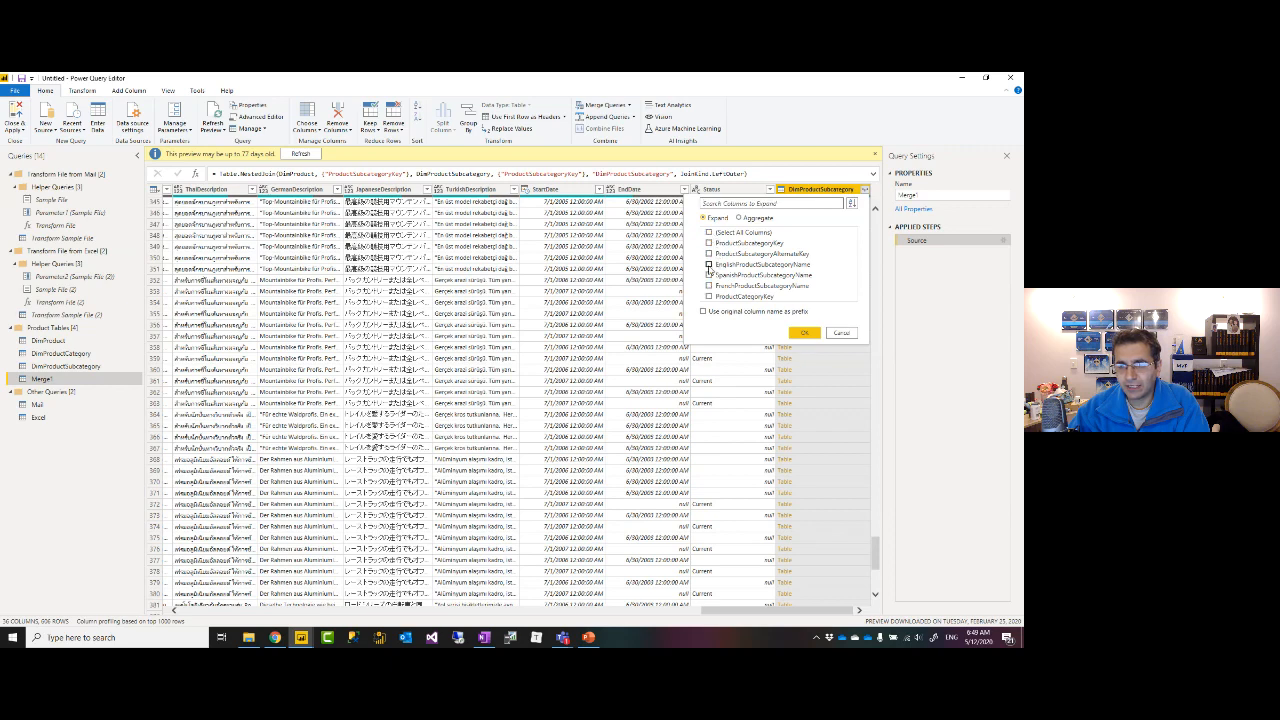
left_click(709, 265)
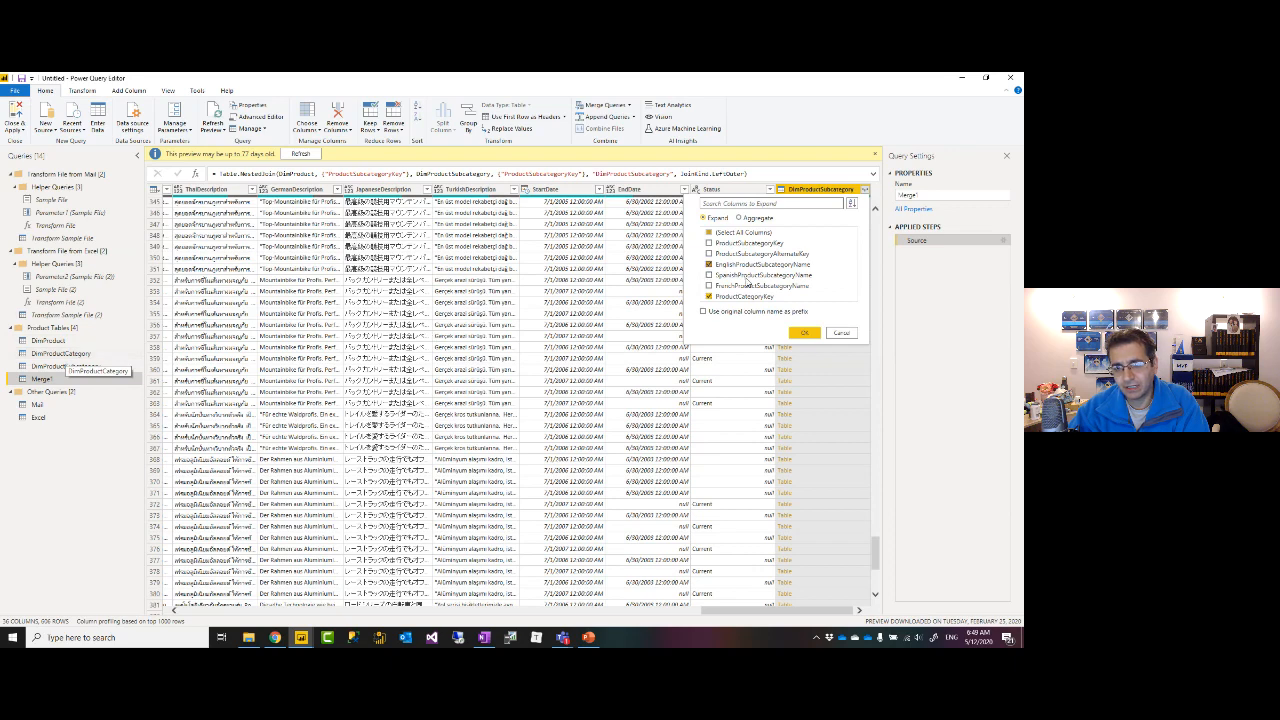
left_click(806, 334)
left_click_drag(778, 612, 834, 611)
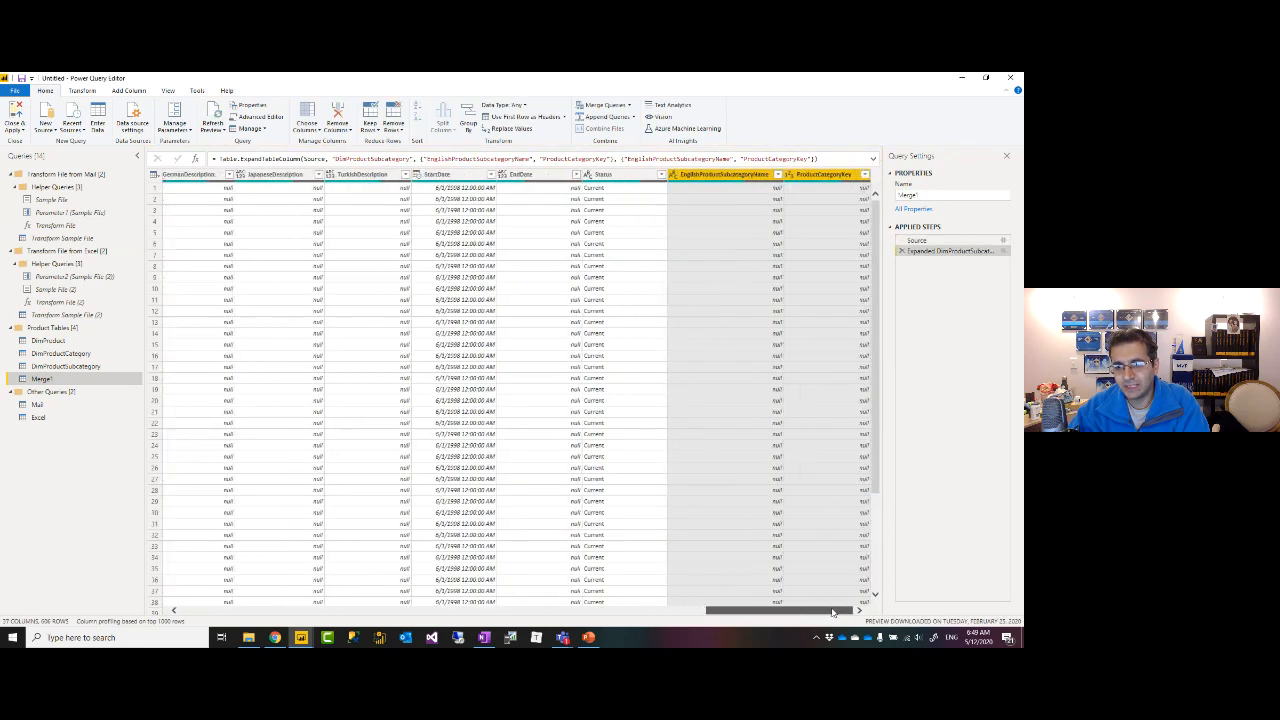
scroll(856, 376, "down", 15)
scroll(830, 331, "down", 20)
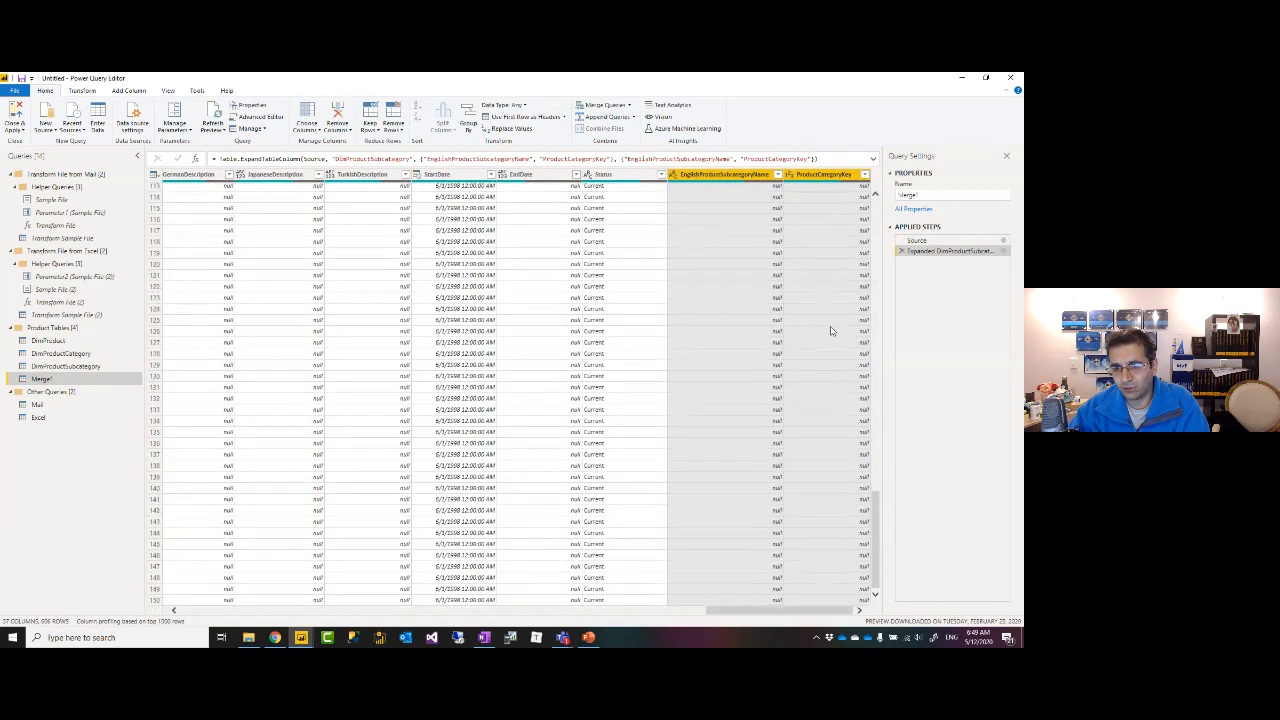
scroll(830, 327, "up", 5)
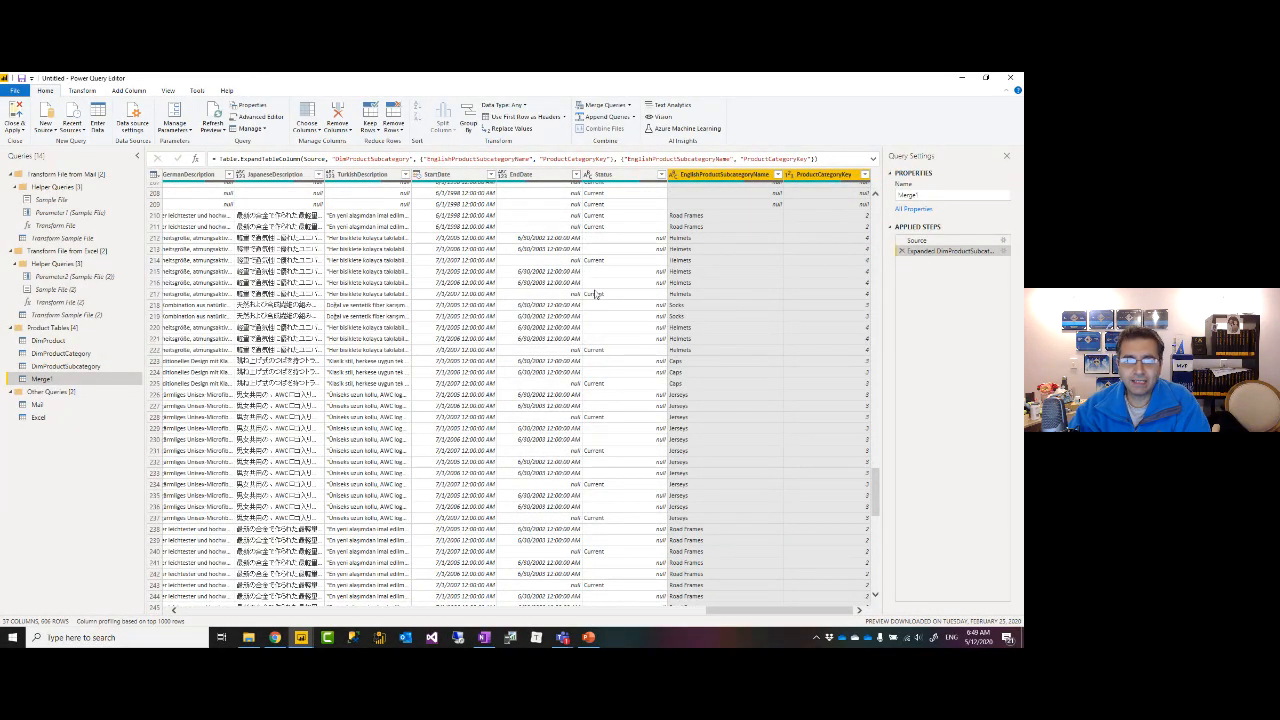
Merge DimProductCategory into Merge1 on ProductCategoryKey with a Left Outer join, matching 397 of 606 rows.
left_click(607, 107)
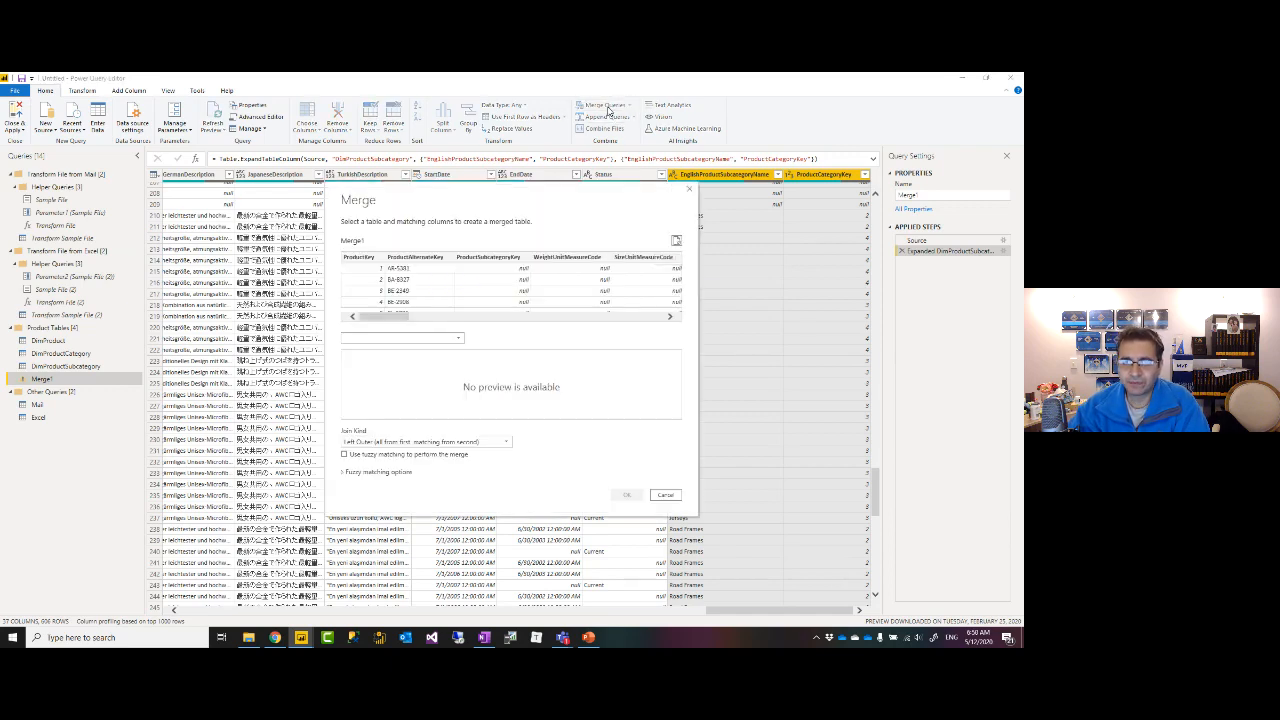
left_click(432, 340)
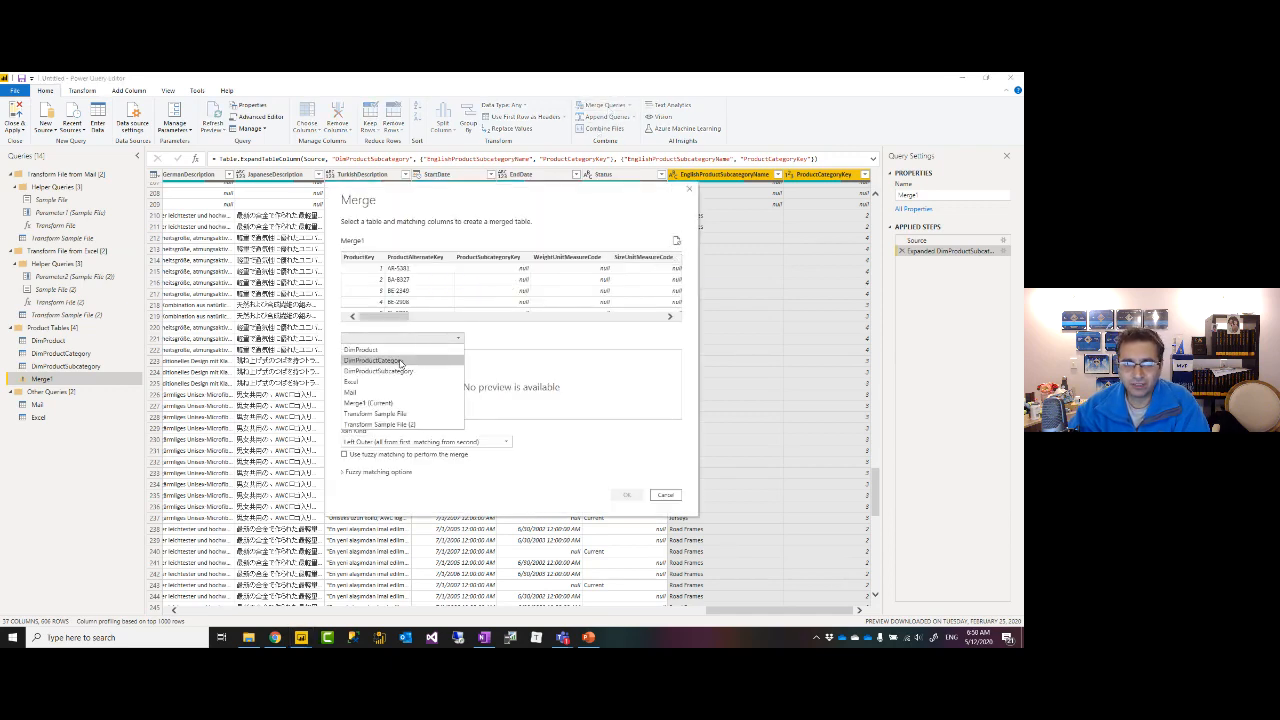
left_click(399, 362)
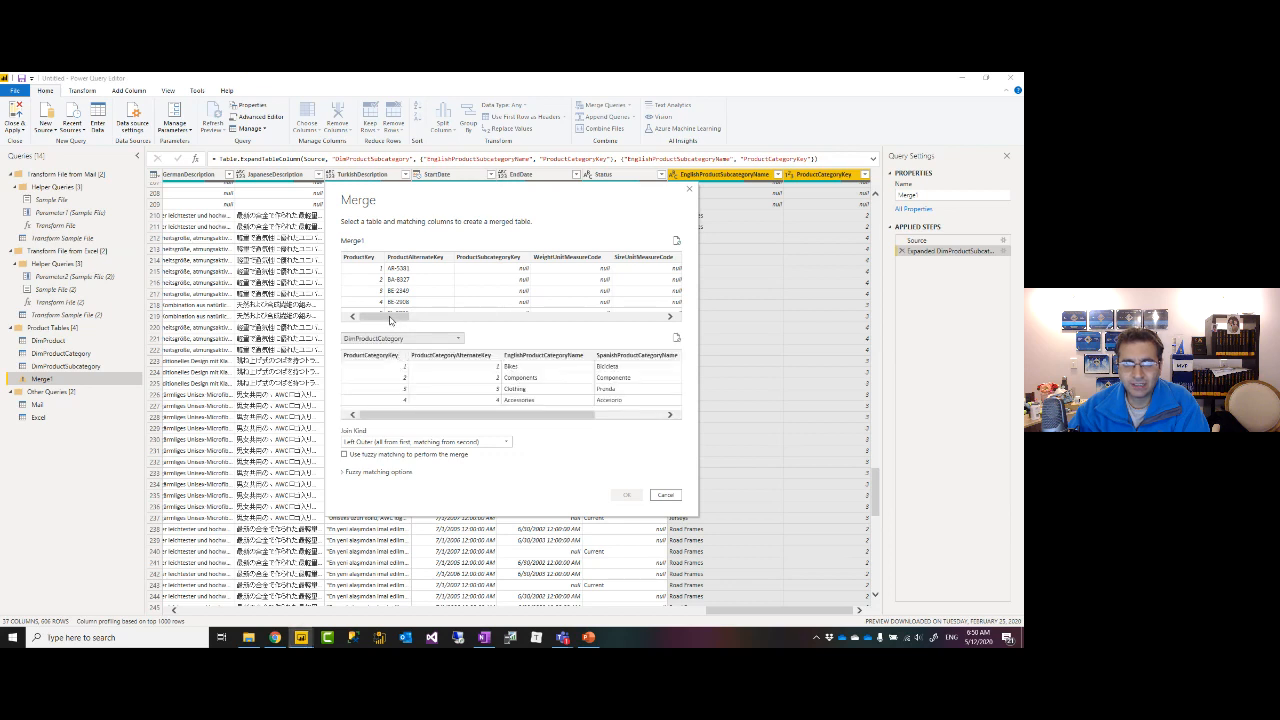
left_click_drag(390, 316, 645, 318)
left_click(656, 258)
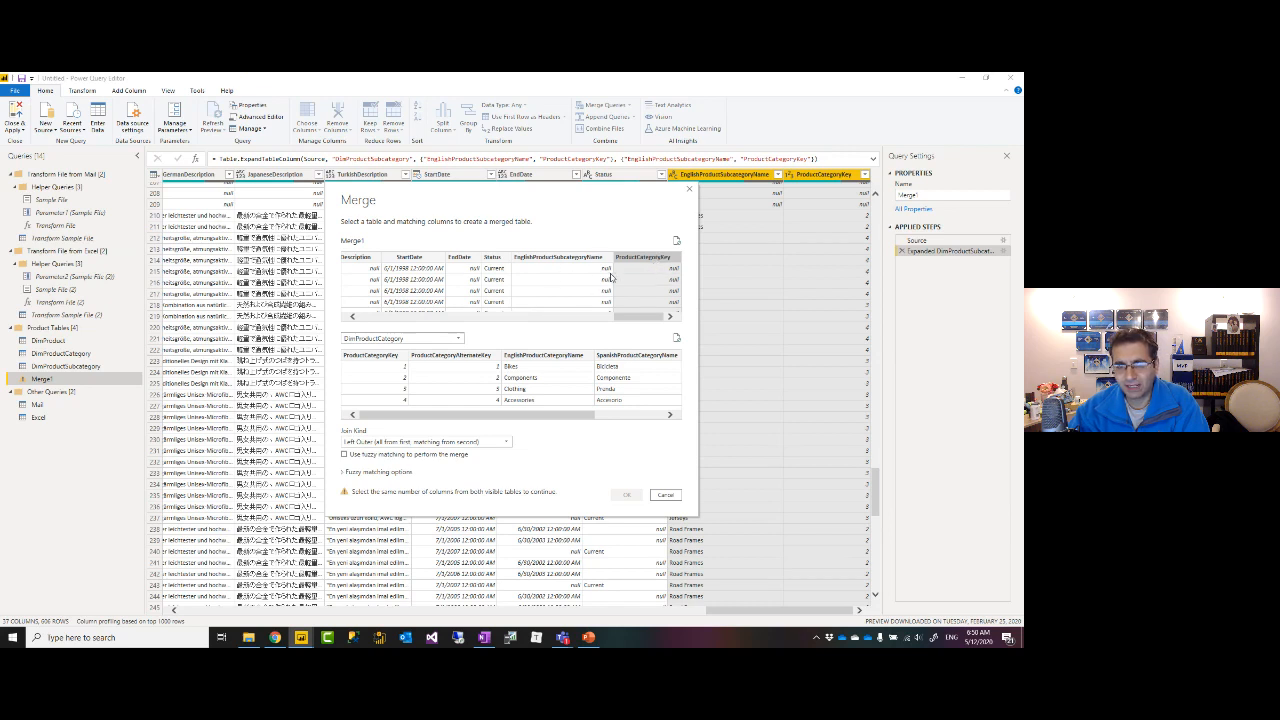
left_click(370, 357)
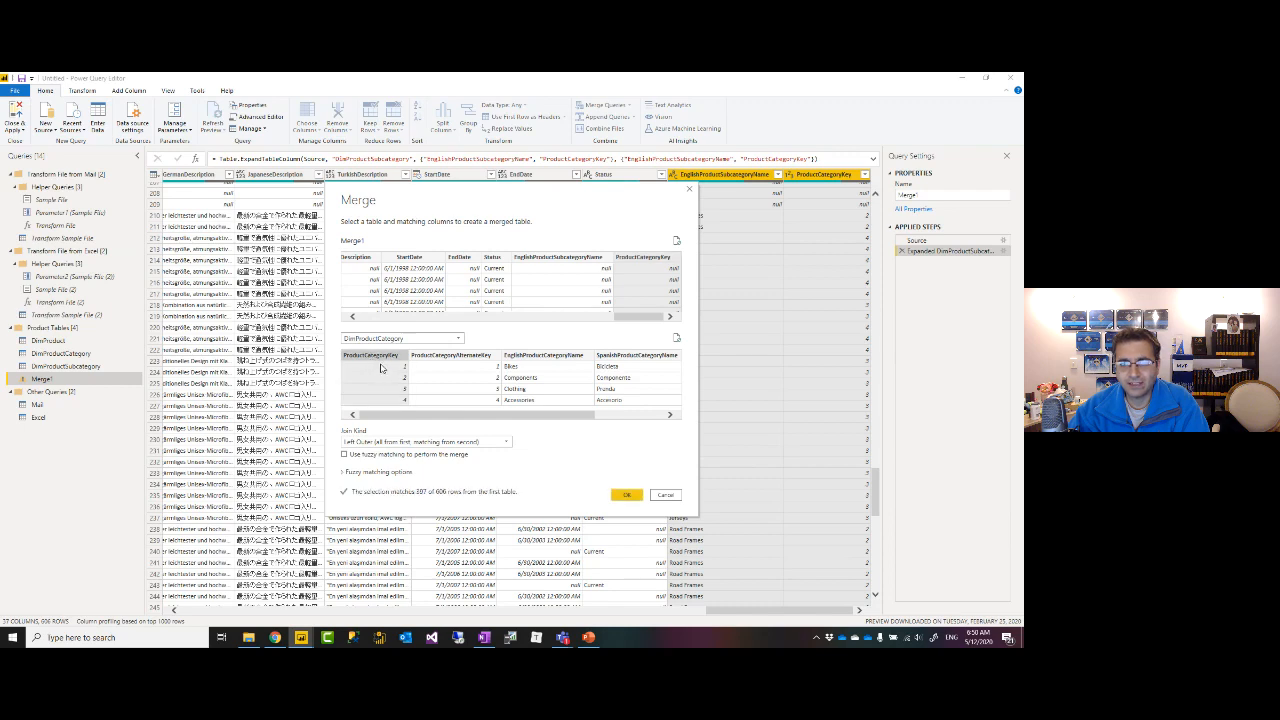
left_click(626, 495)
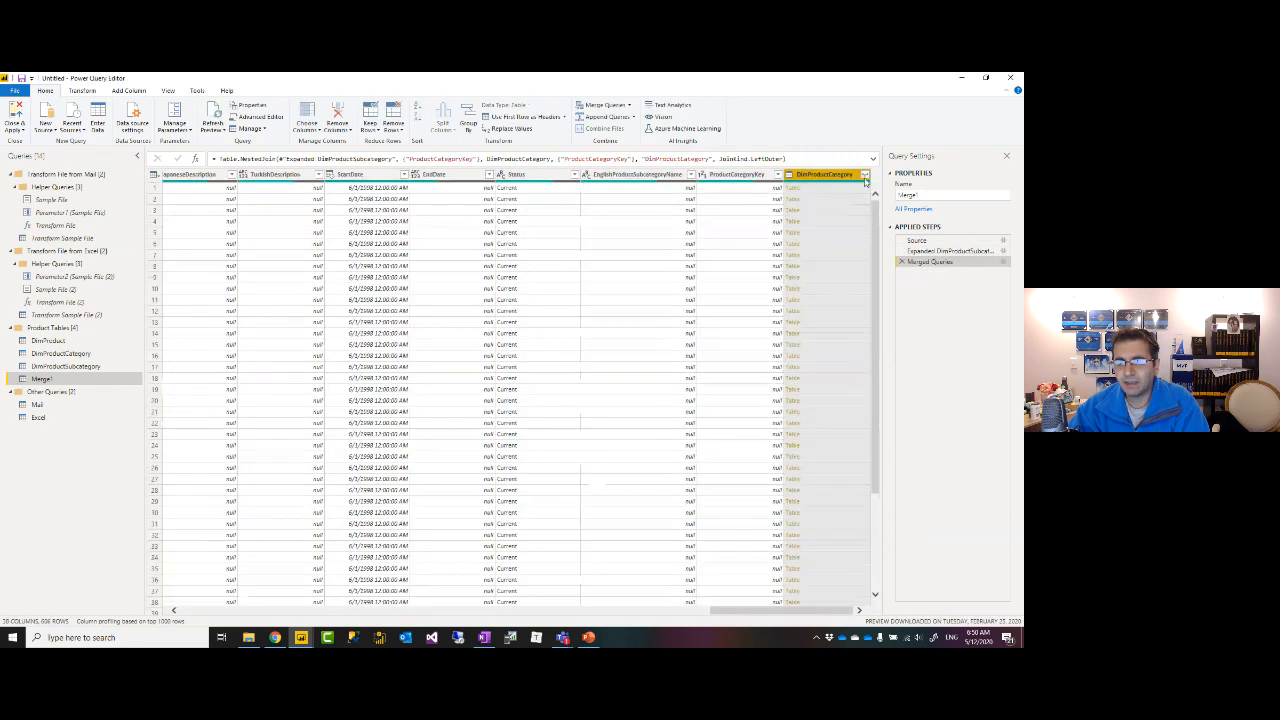
Expand DimProductCategory to only EnglishProductCategoryName, showing Components, Accessories and Clothing.
left_click(865, 174)
left_click(709, 217)
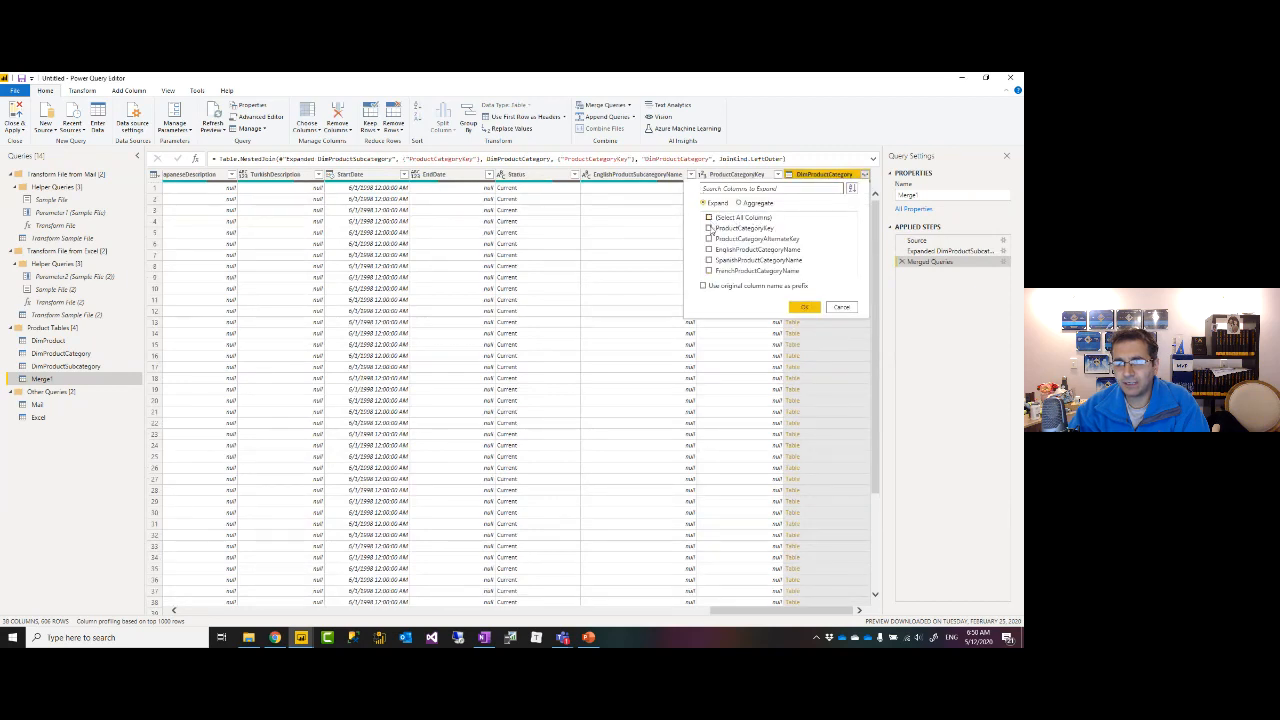
left_click(709, 250)
left_click(803, 308)
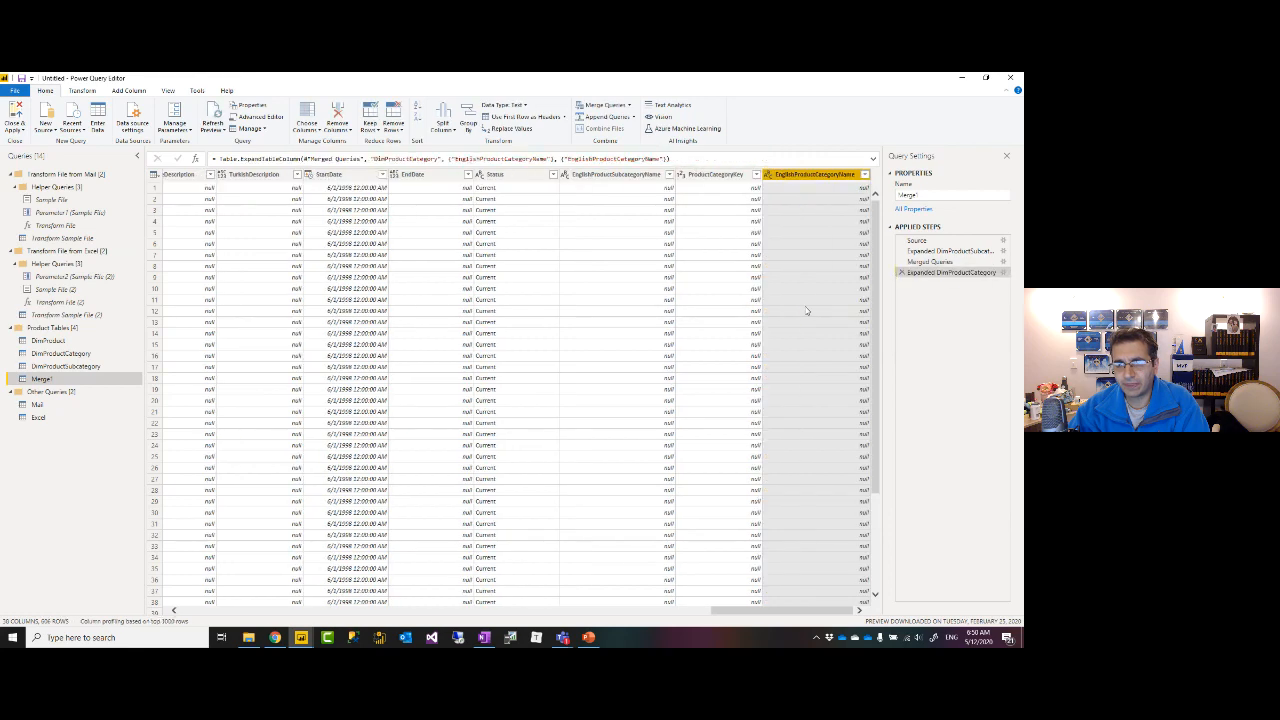
scroll(860, 440, "down", 20)
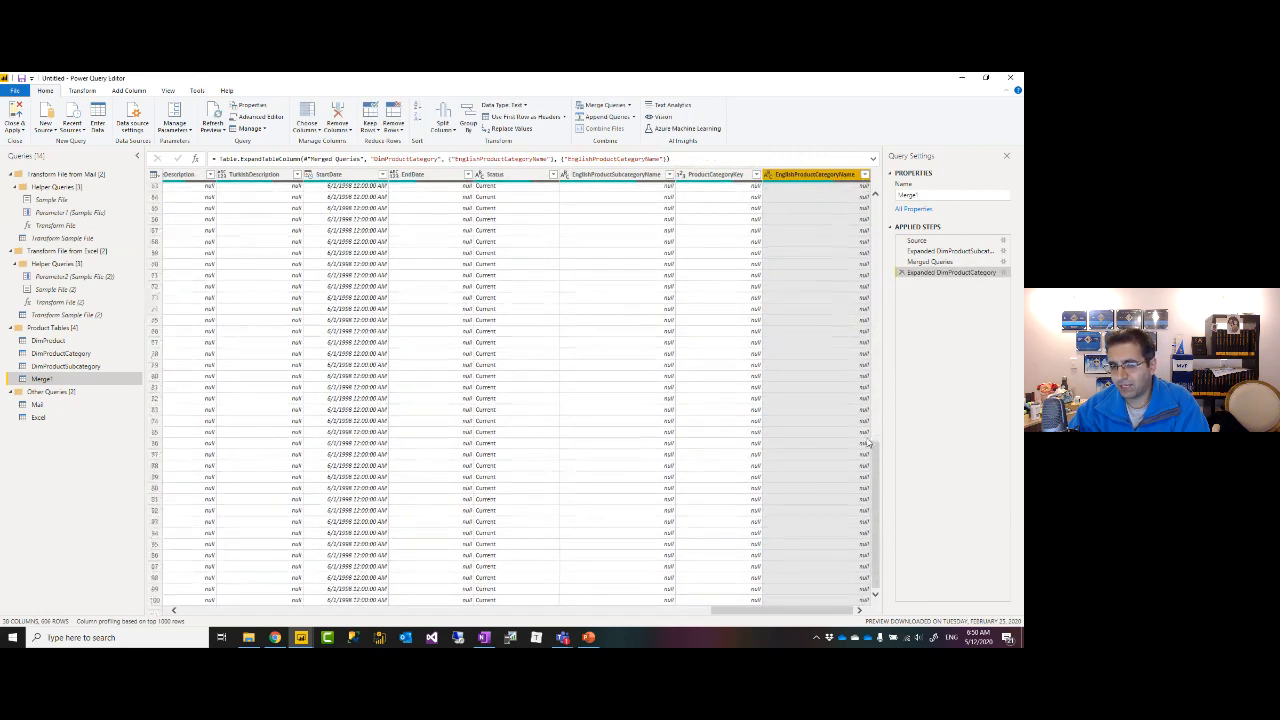
scroll(853, 427, "down", 14)
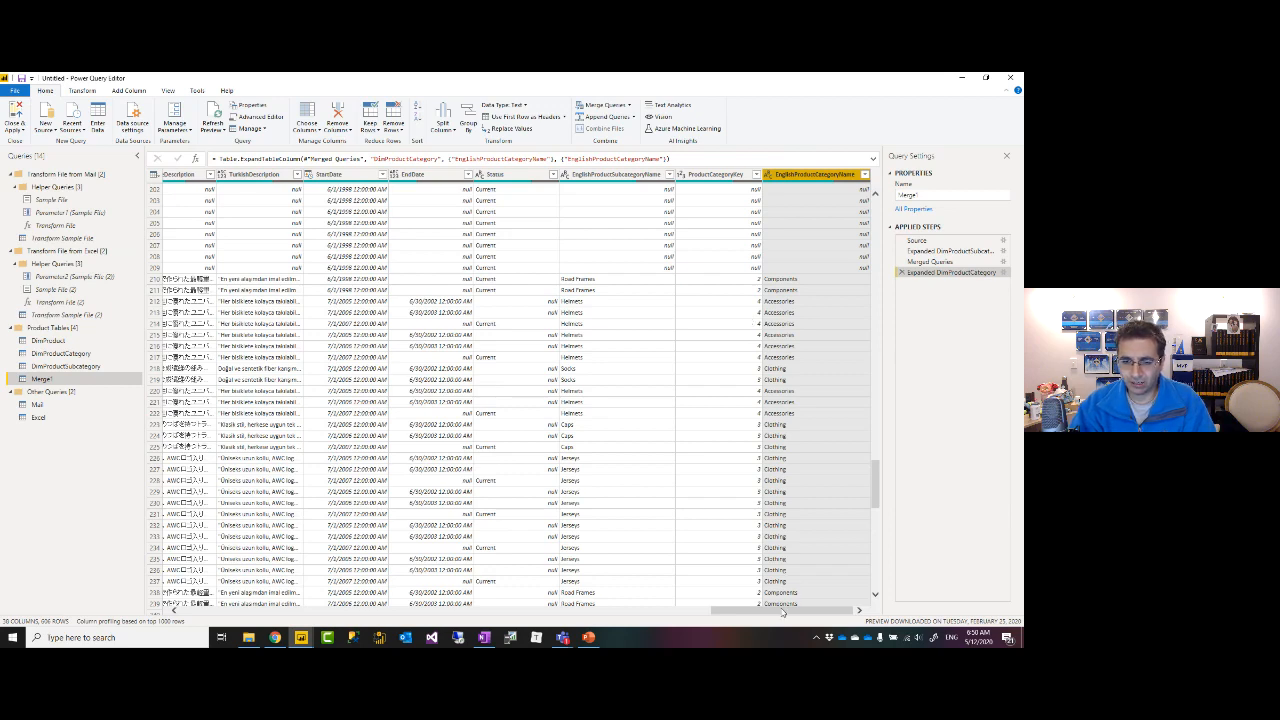
left_click_drag(781, 614, 794, 614)
left_click(733, 175)
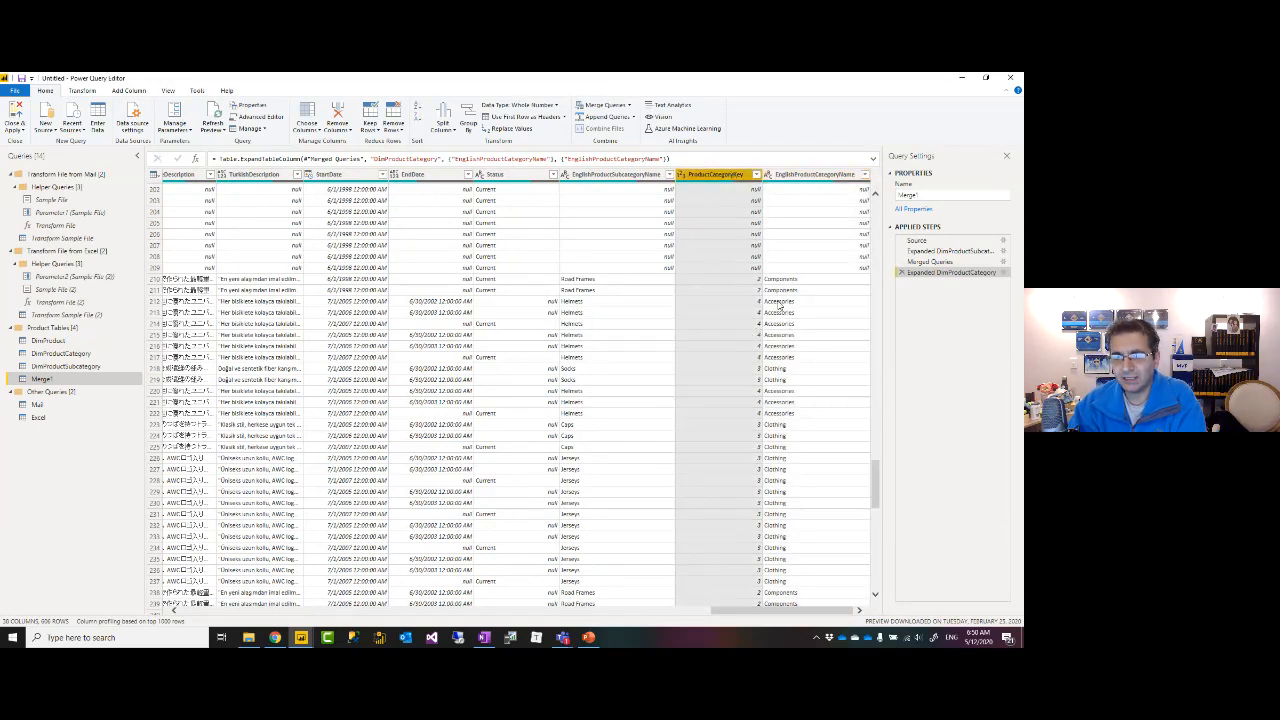
Remove the ProductCategoryKey and ProductSubcategoryKey columns, leaving Merge1 with 26 columns.
right_click(723, 180)
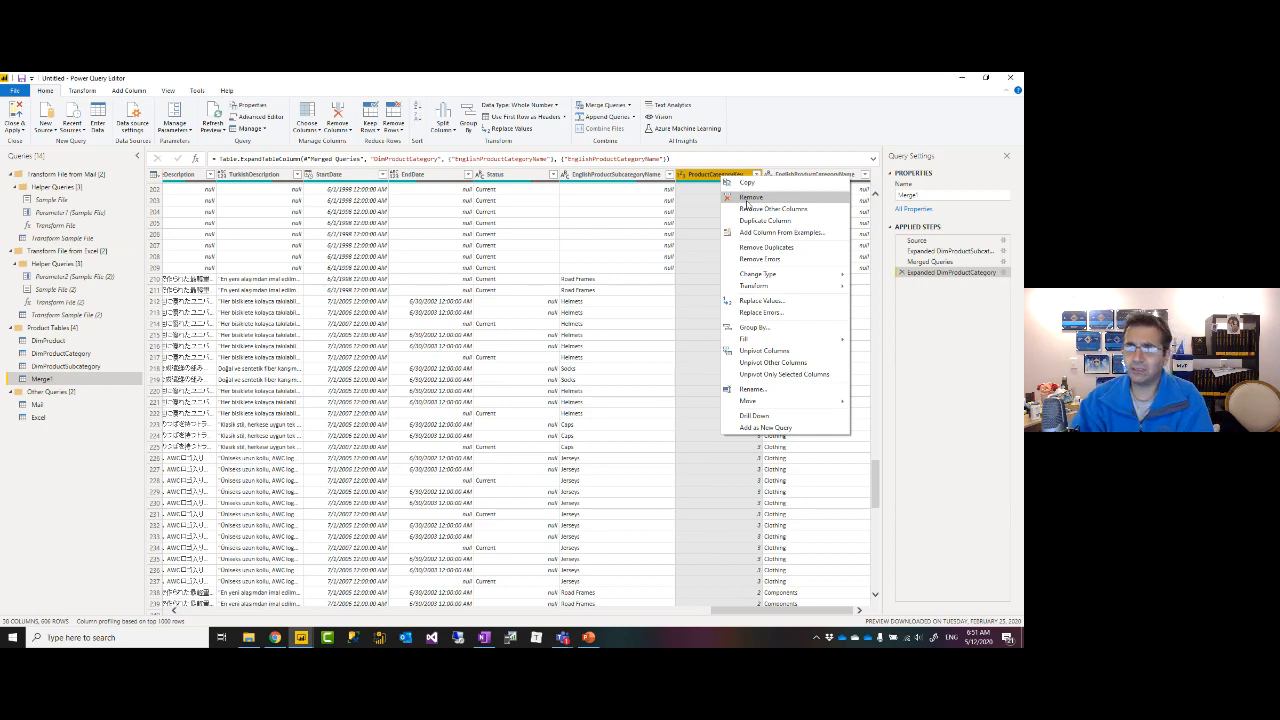
left_click(746, 200)
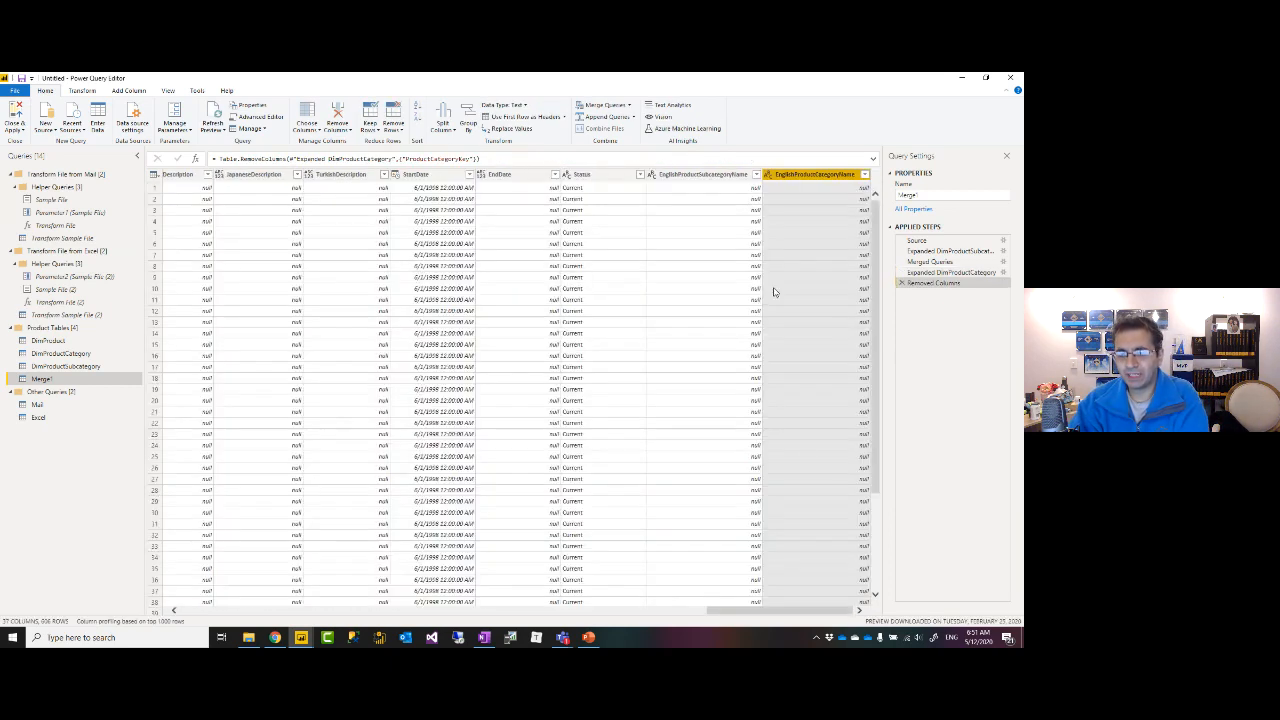
left_click_drag(783, 615, 210, 590)
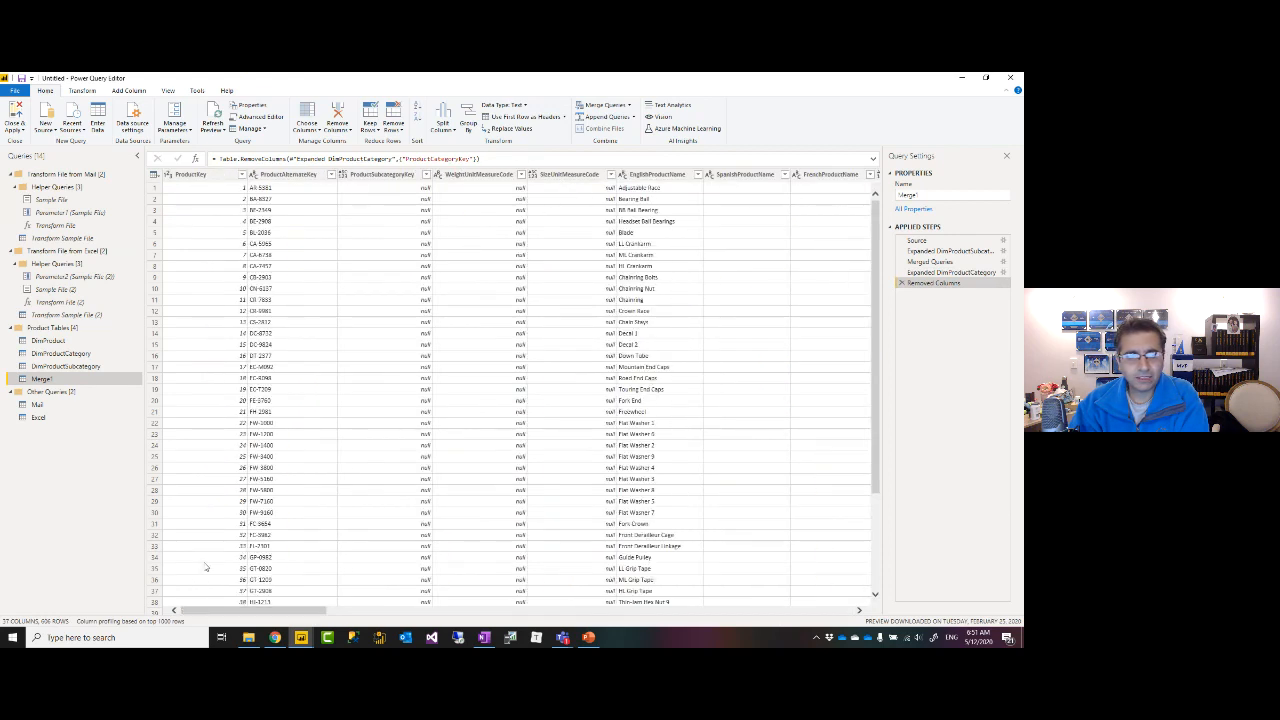
left_click(388, 176)
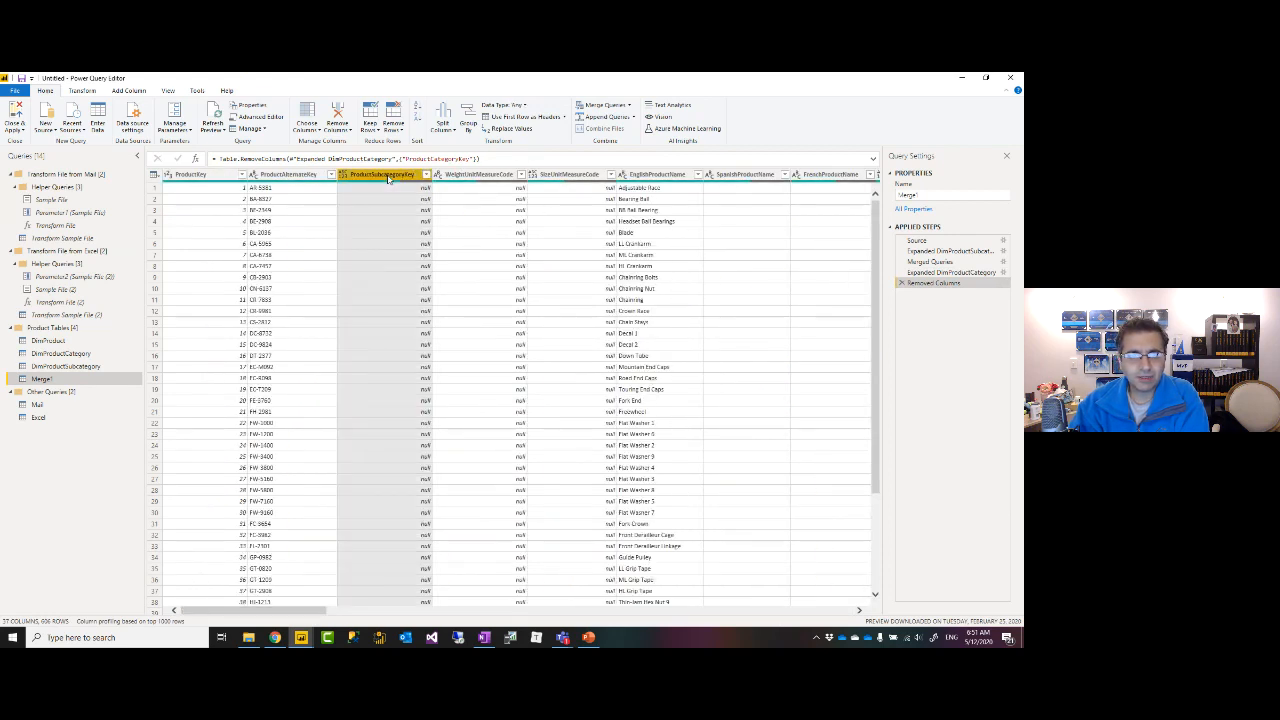
right_click(388, 178)
left_click(419, 197)
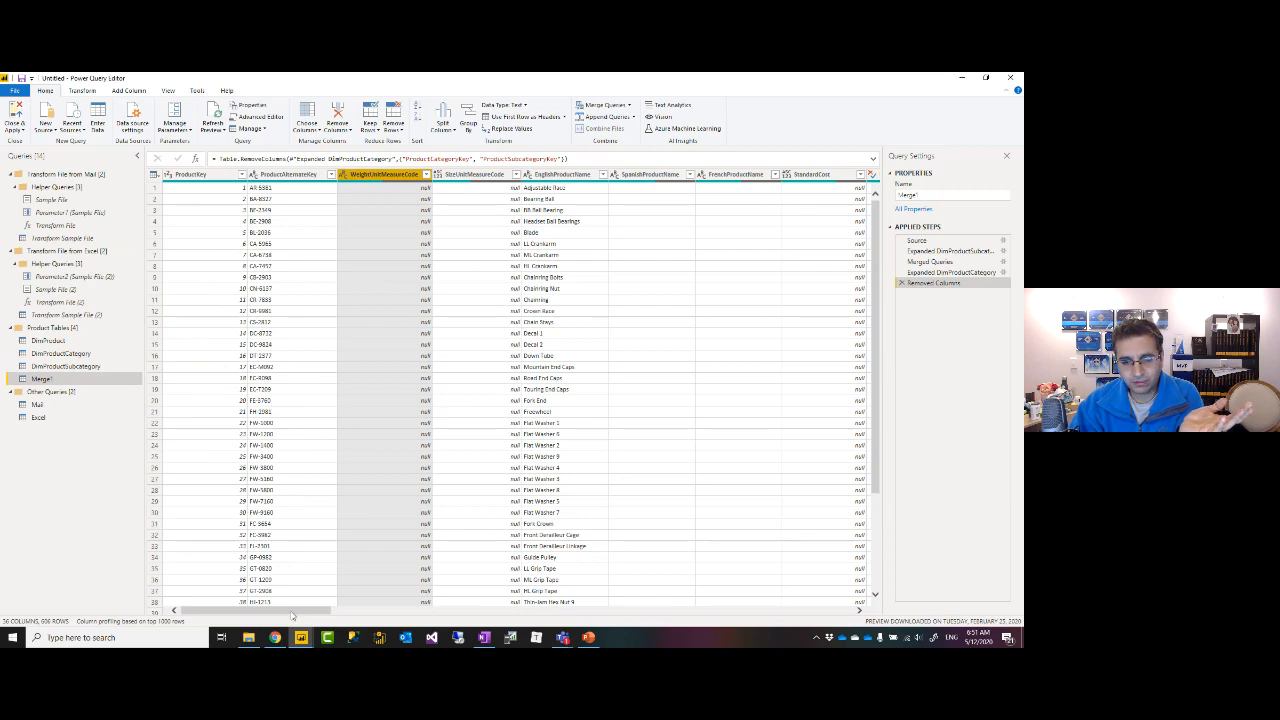
left_click_drag(293, 611, 857, 610)
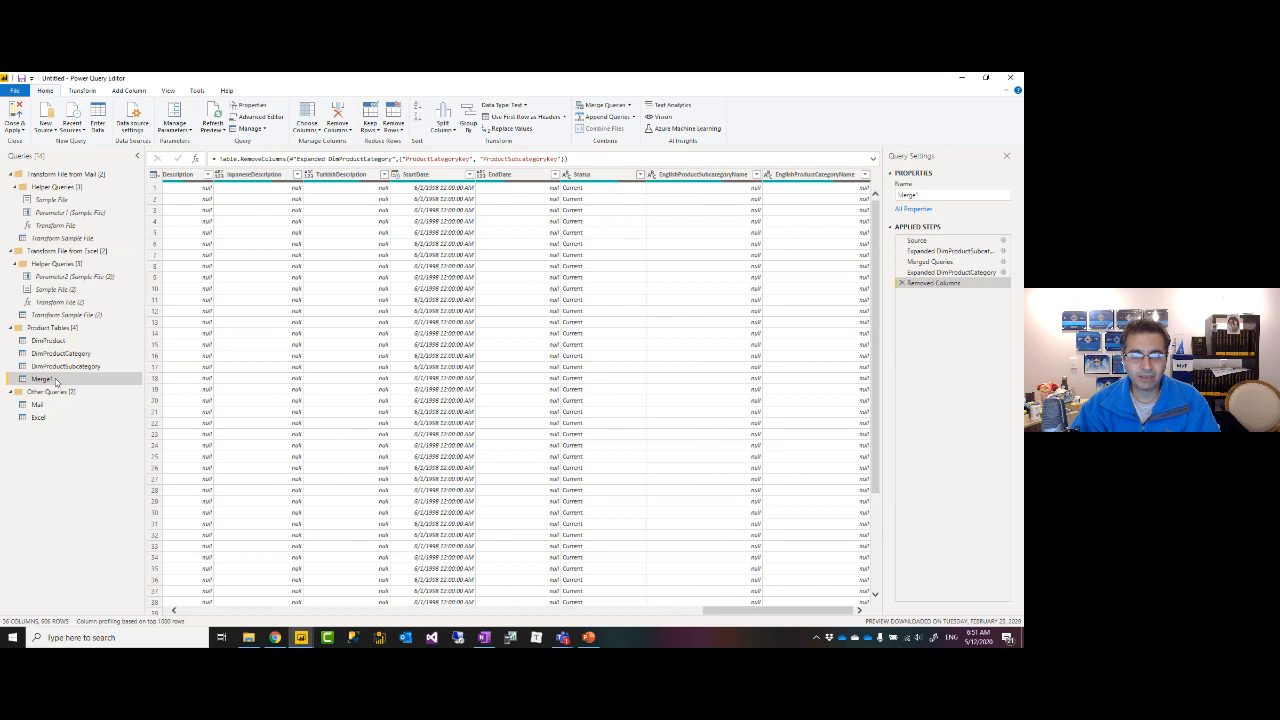
double_click(42, 379)
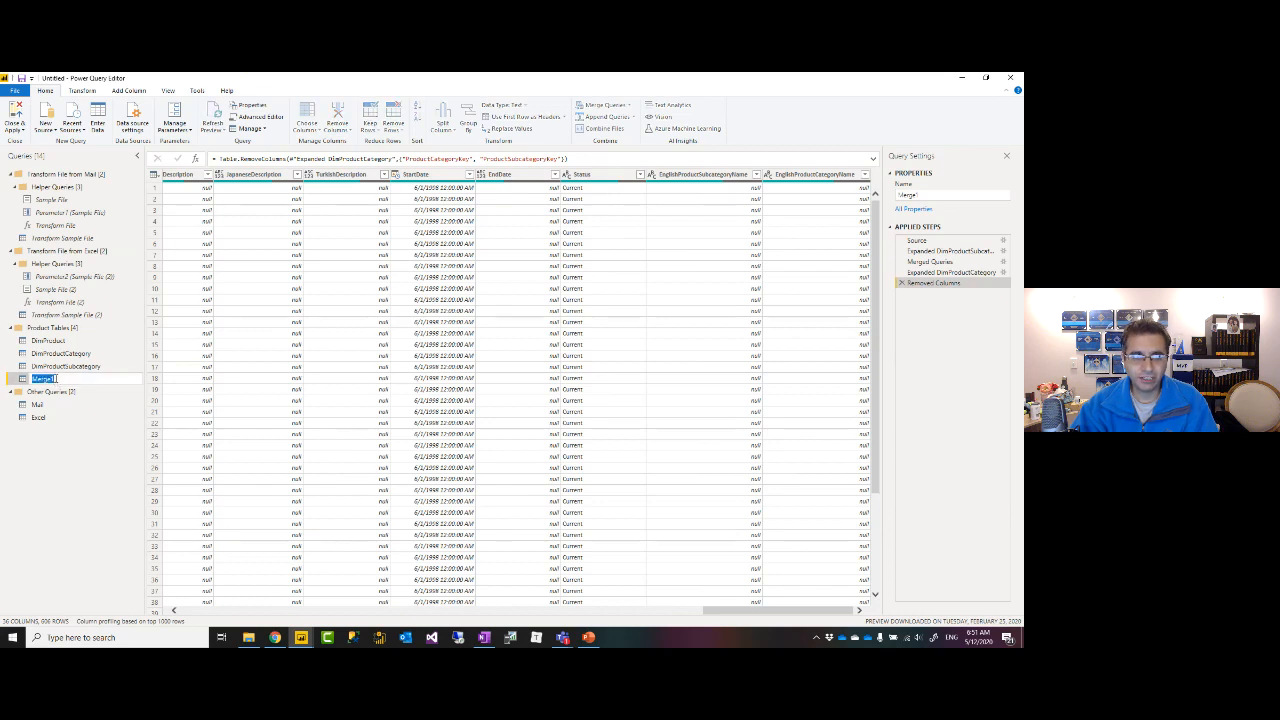
type("Produ")
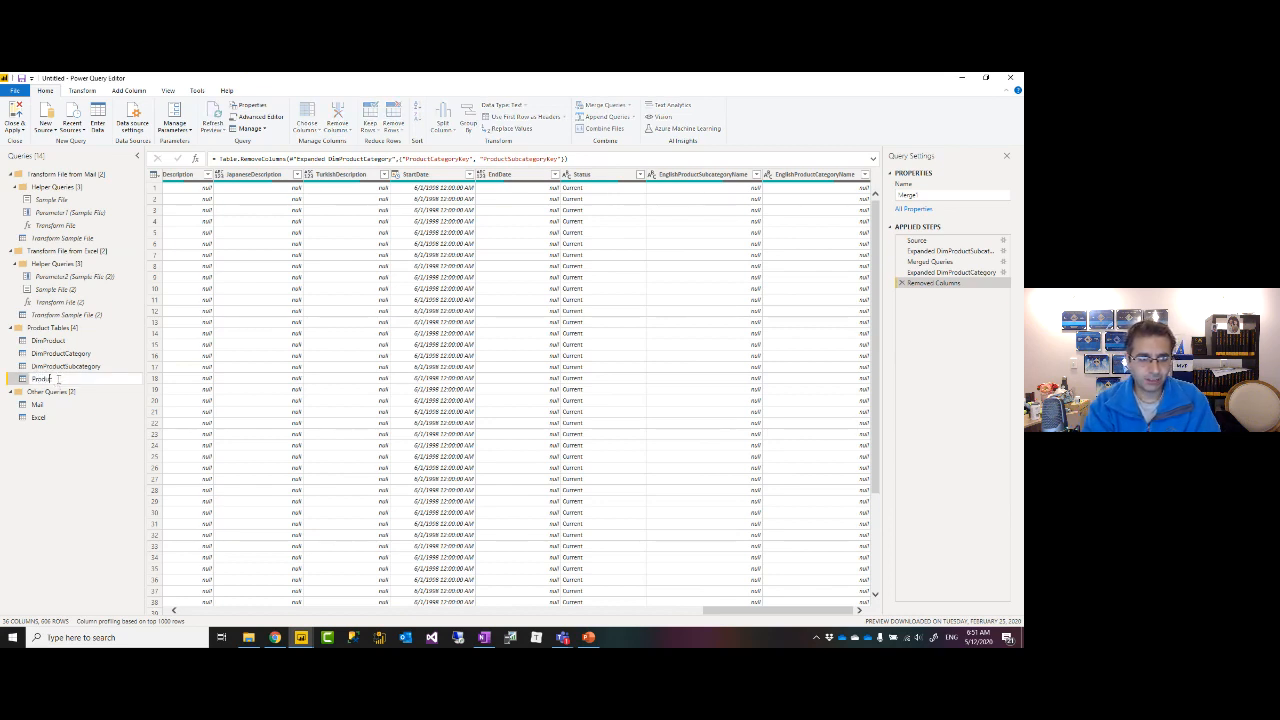
type("ct")
key("Return")
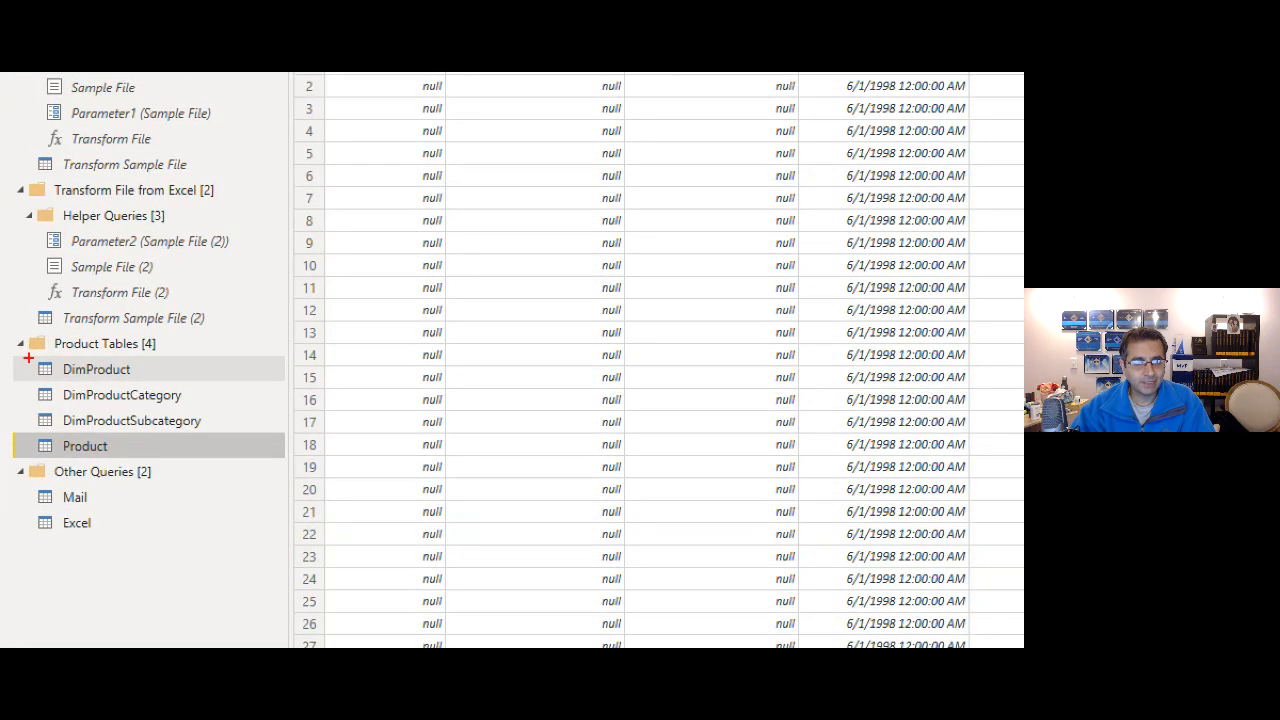
mouse_move(20, 355)
left_mouse_down()
mouse_move(211, 470)
mouse_move(248, 465)
left_mouse_up()
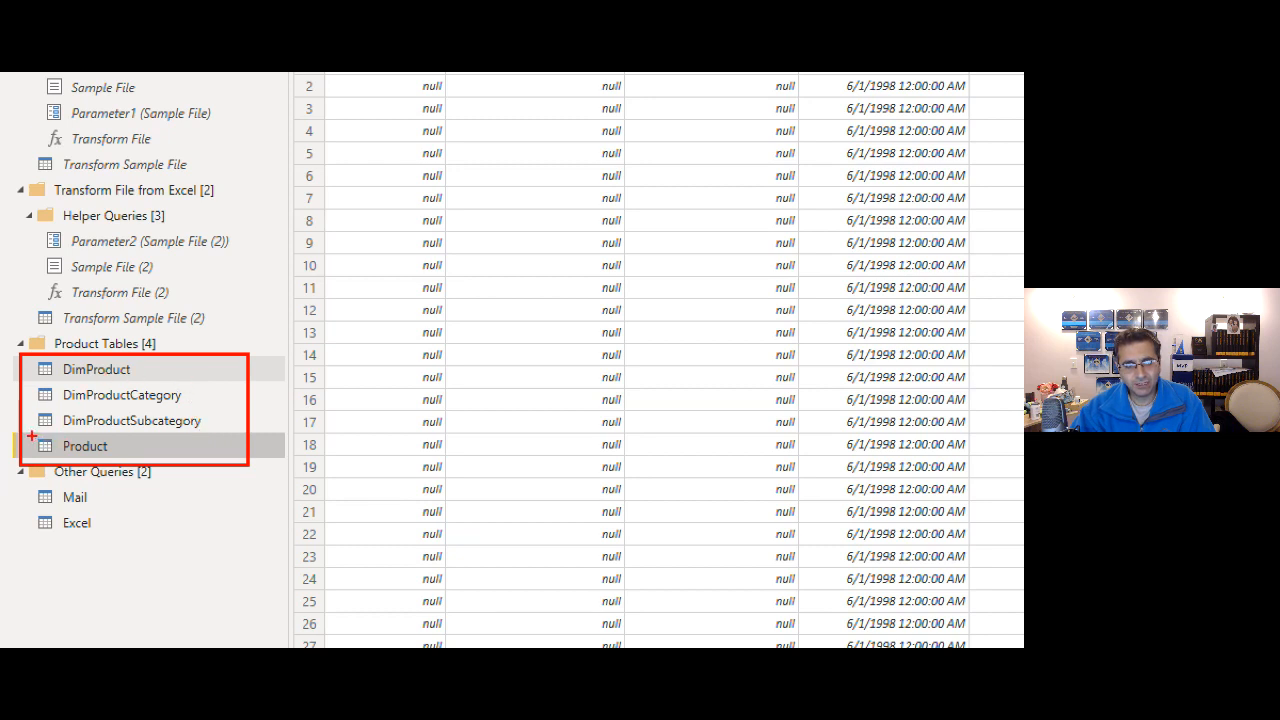
left_click_drag(30, 357, 236, 438)
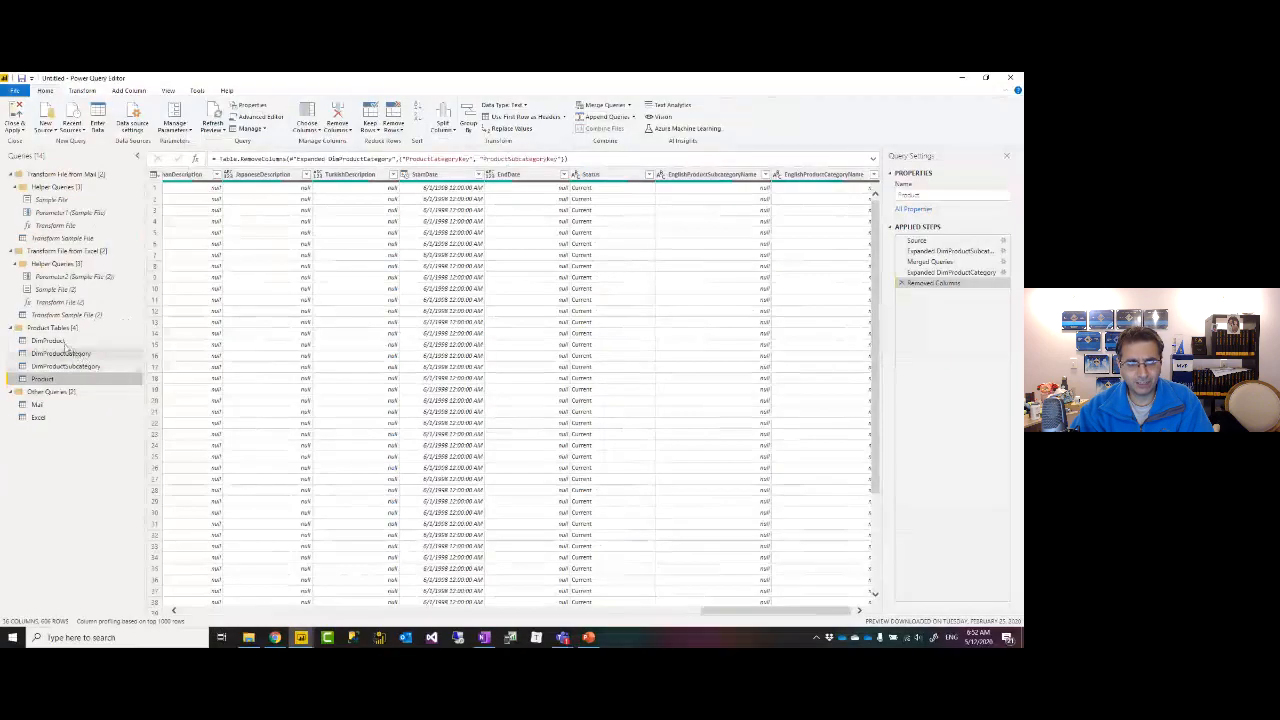
Attempt to delete DimProduct, dismiss the refusal because Product references it, and reopen its options.
left_click(100, 369)
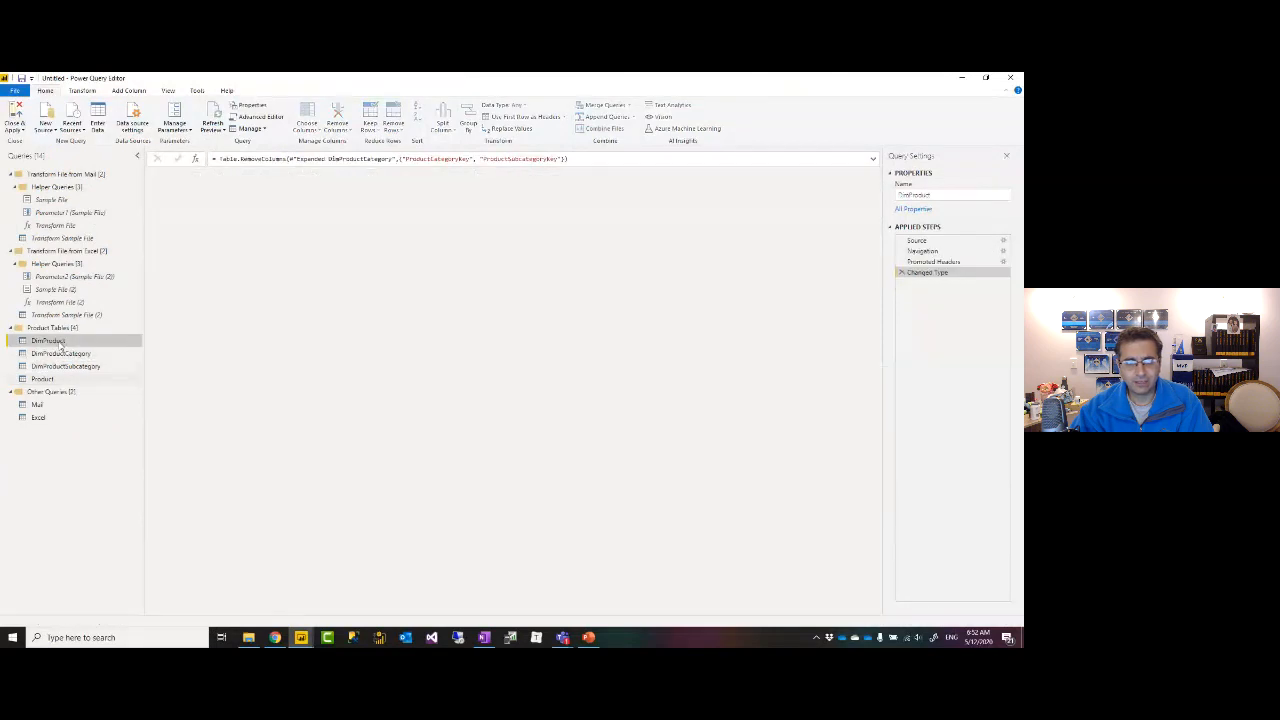
right_click(125, 375)
left_click(92, 375)
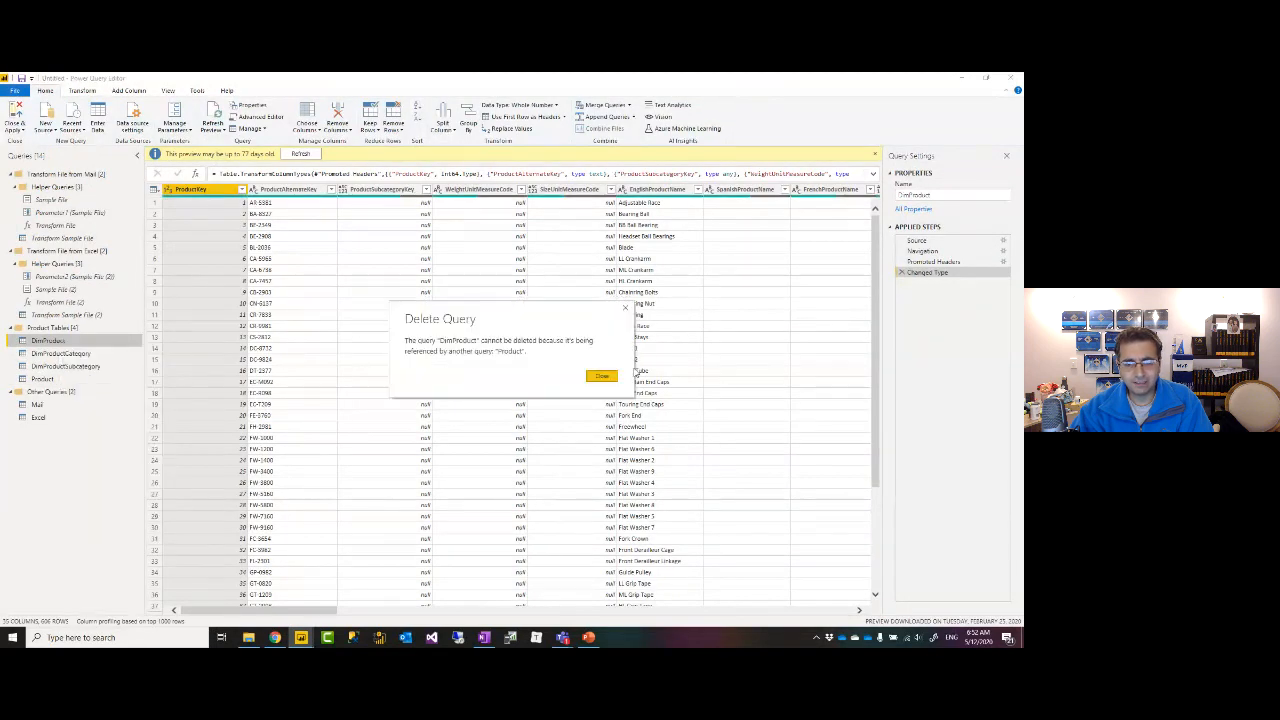
left_click(604, 377)
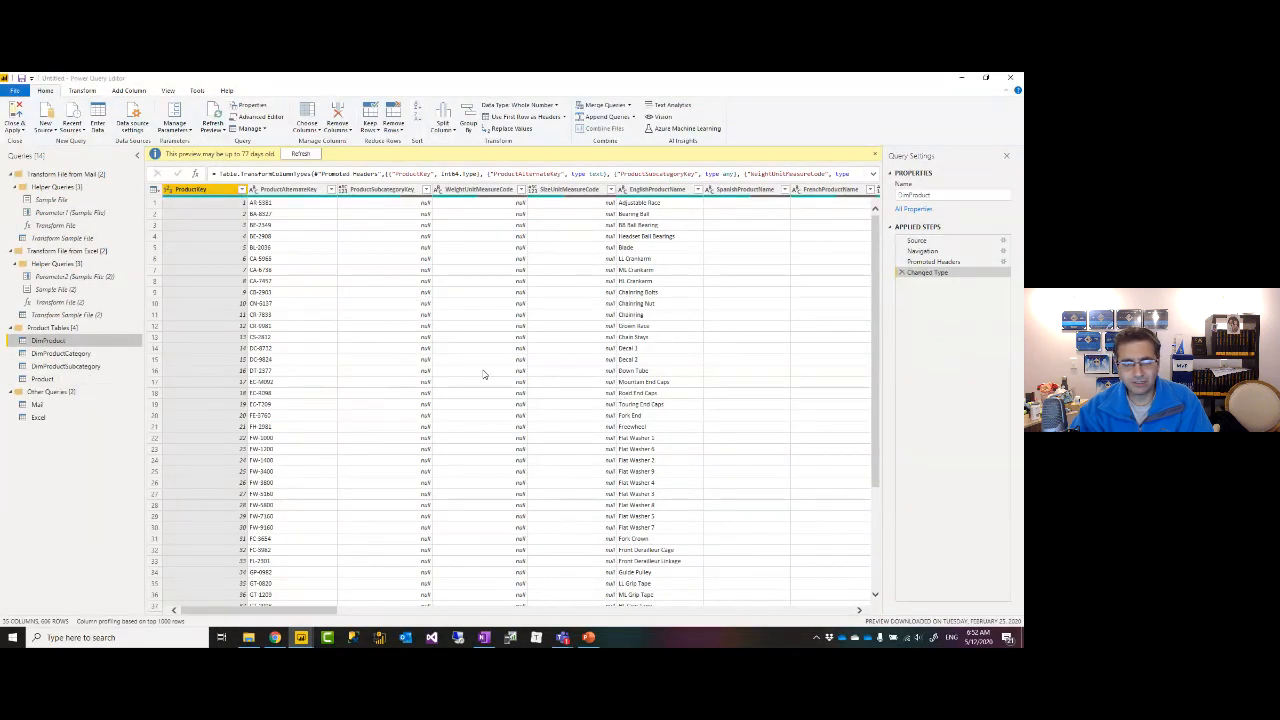
right_click(72, 344)
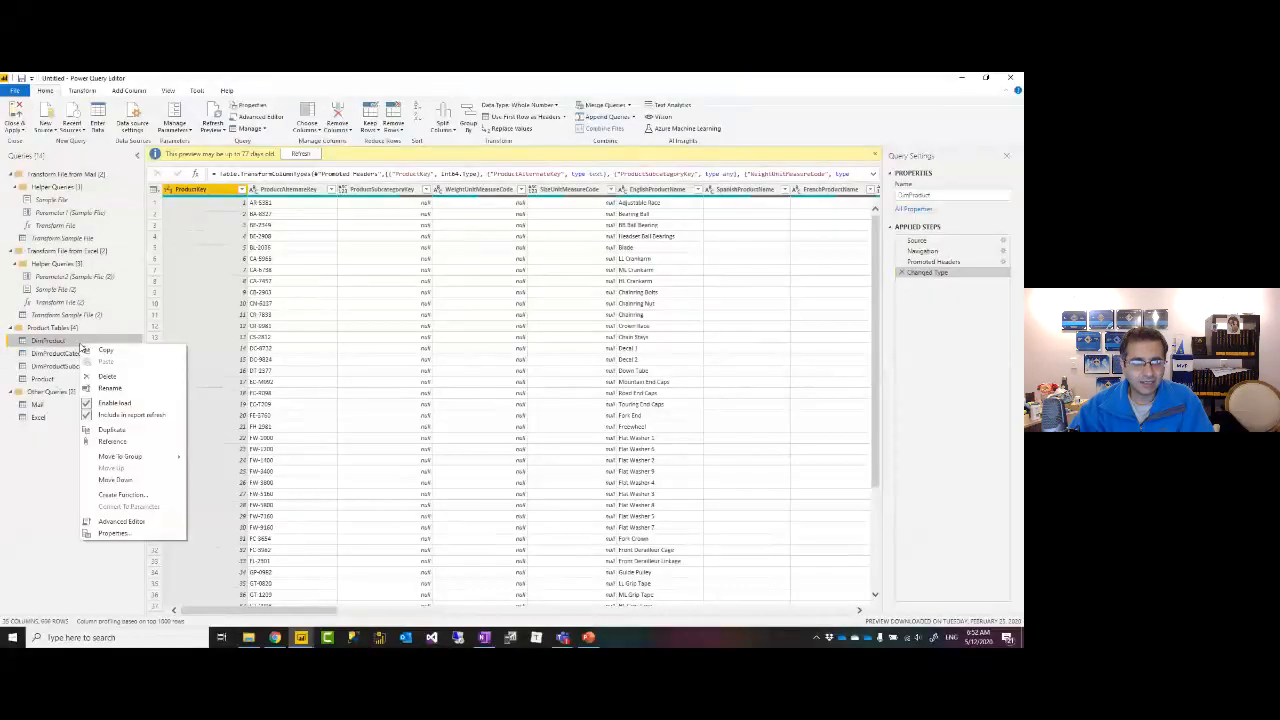
Disable loading for DimProduct, DimProductCategory and DimProductSubcategory, then view the merged Product query.
left_click(110, 402)
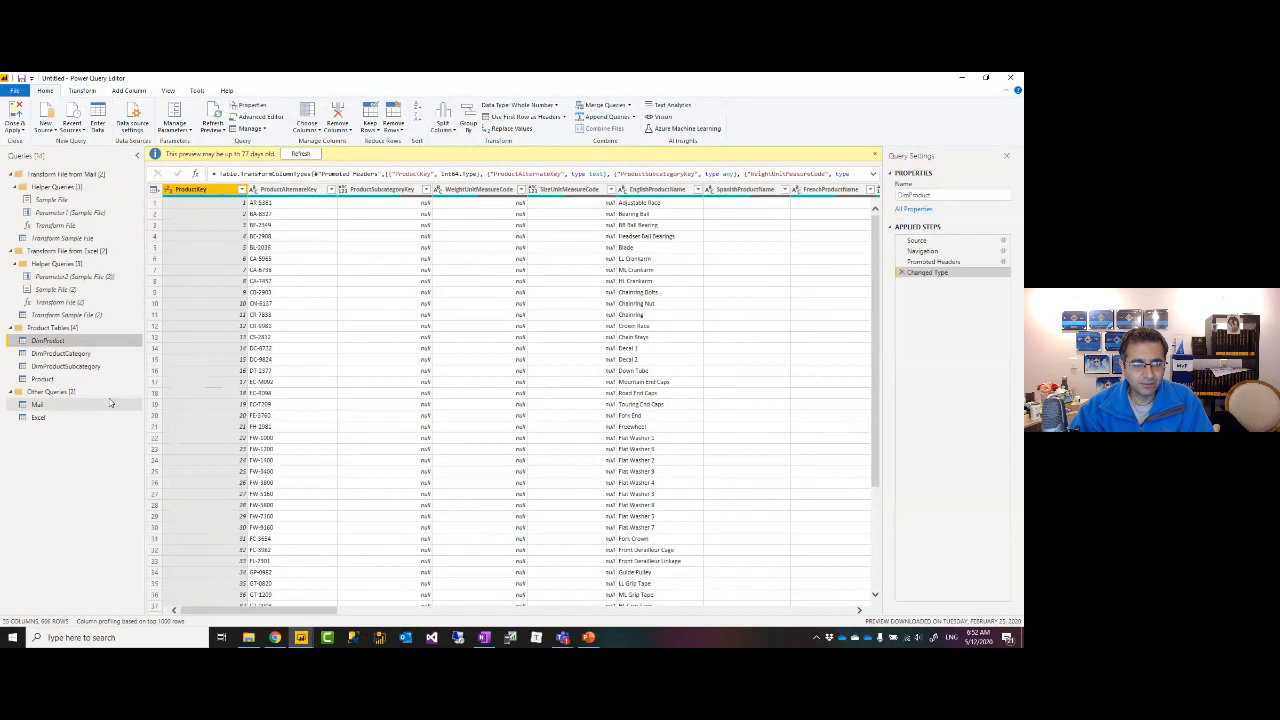
left_click(75, 354)
right_click(88, 354)
left_click(98, 400)
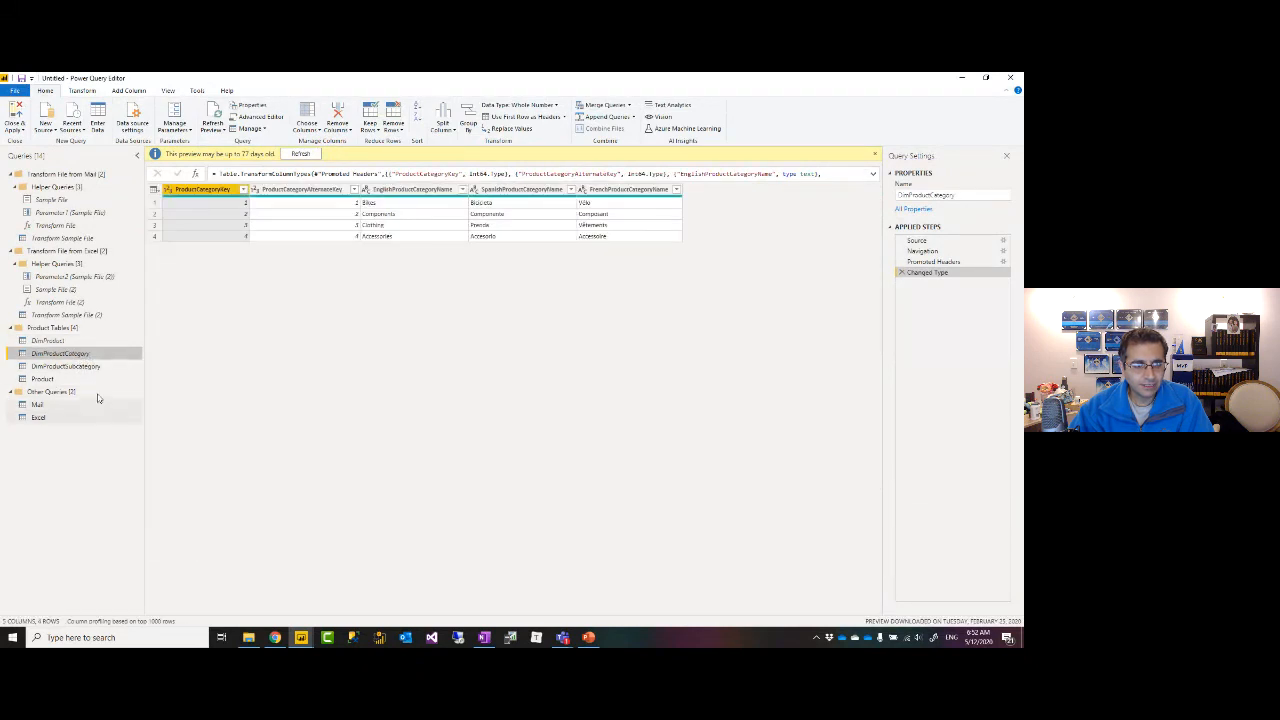
left_click(70, 366)
right_click(82, 367)
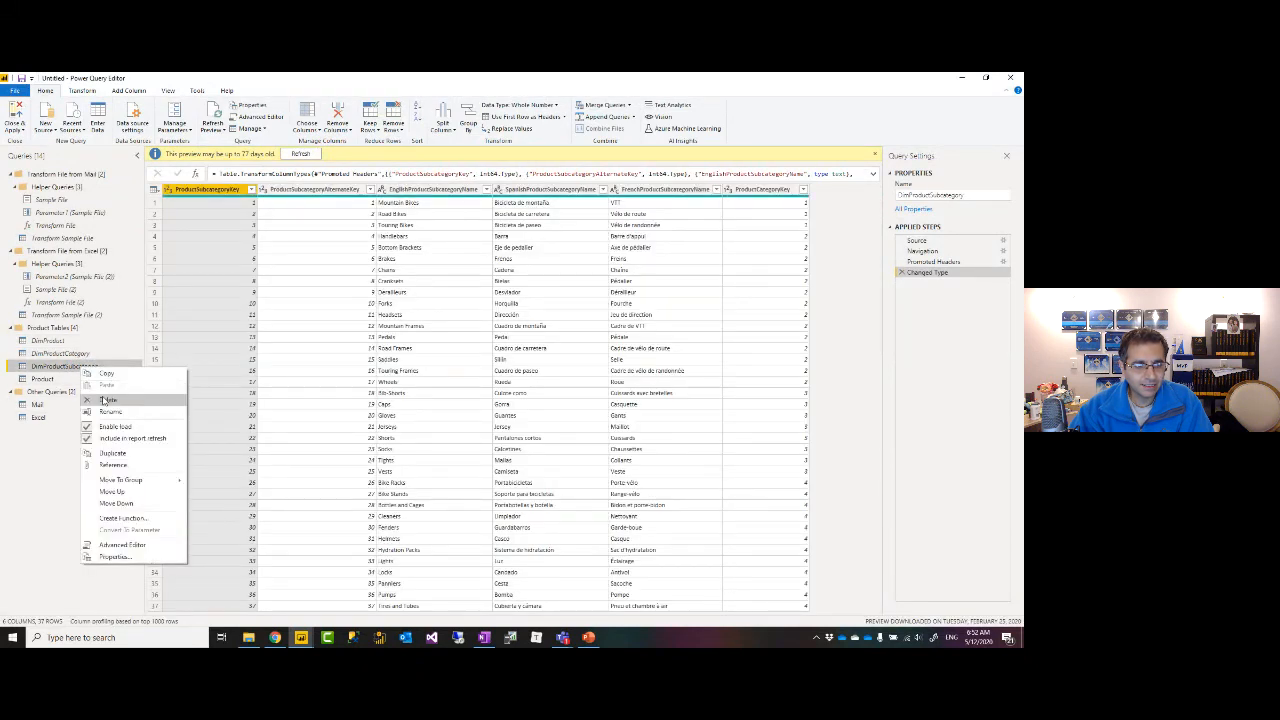
left_click(116, 428)
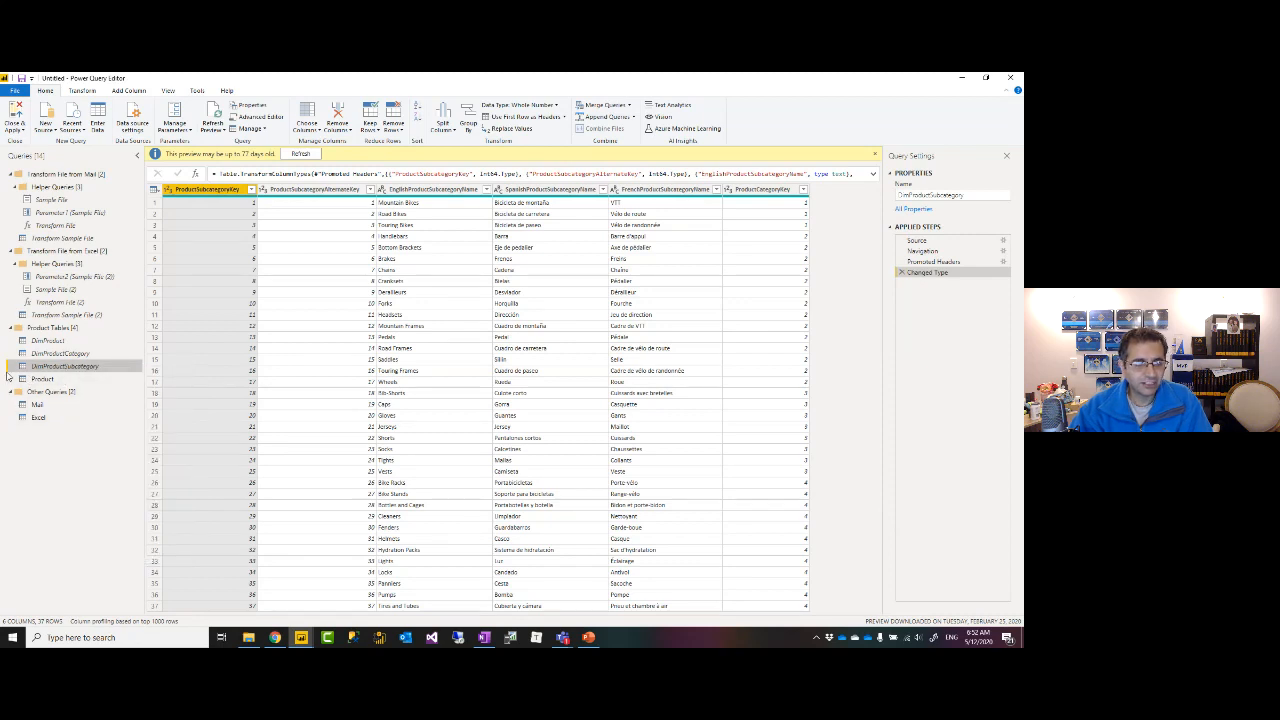
left_click(42, 378)
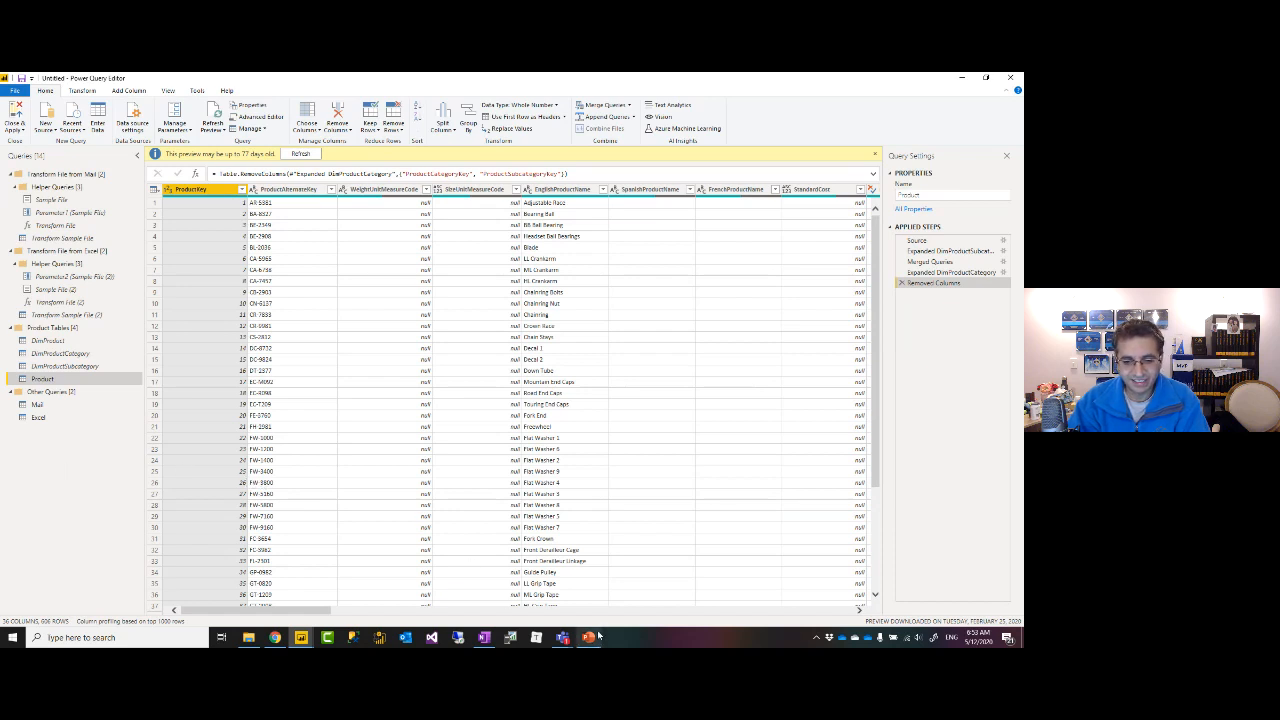
Preview the Transform Sample File query's daily fitness data: 30 rows, 10 columns.
mouse_move(593, 641)
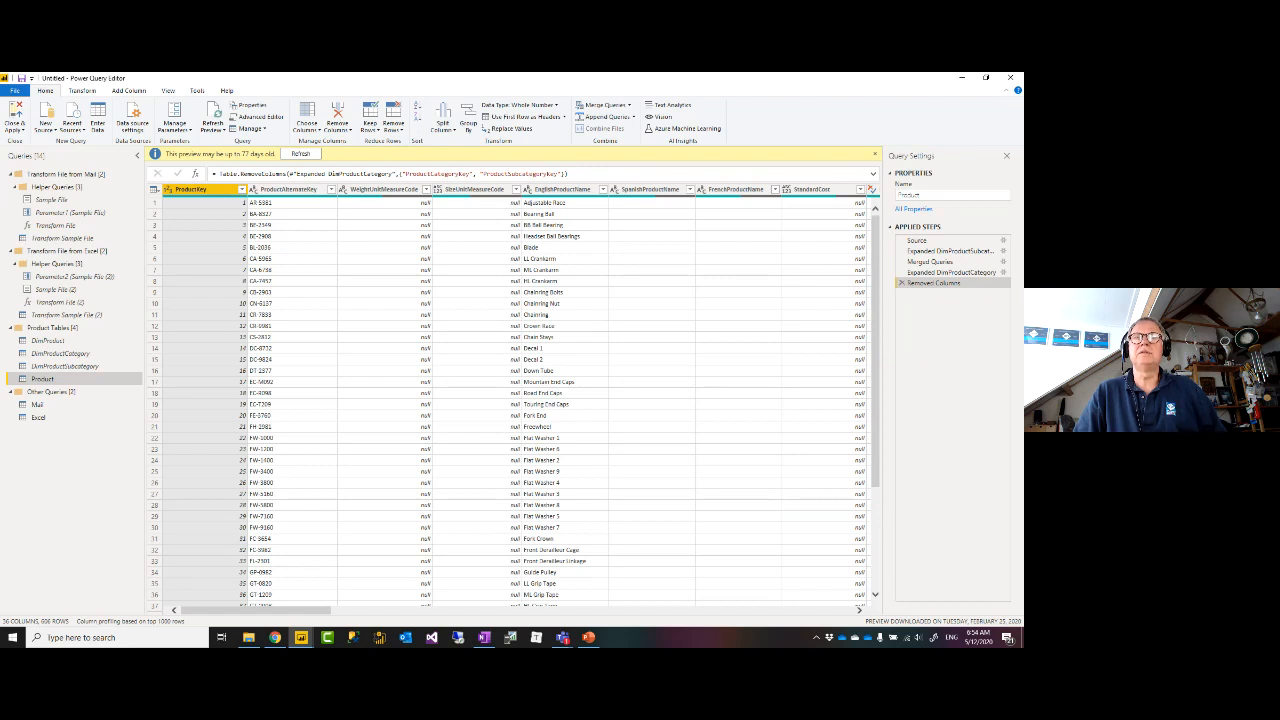
key("XF86AudioLowerVolume")
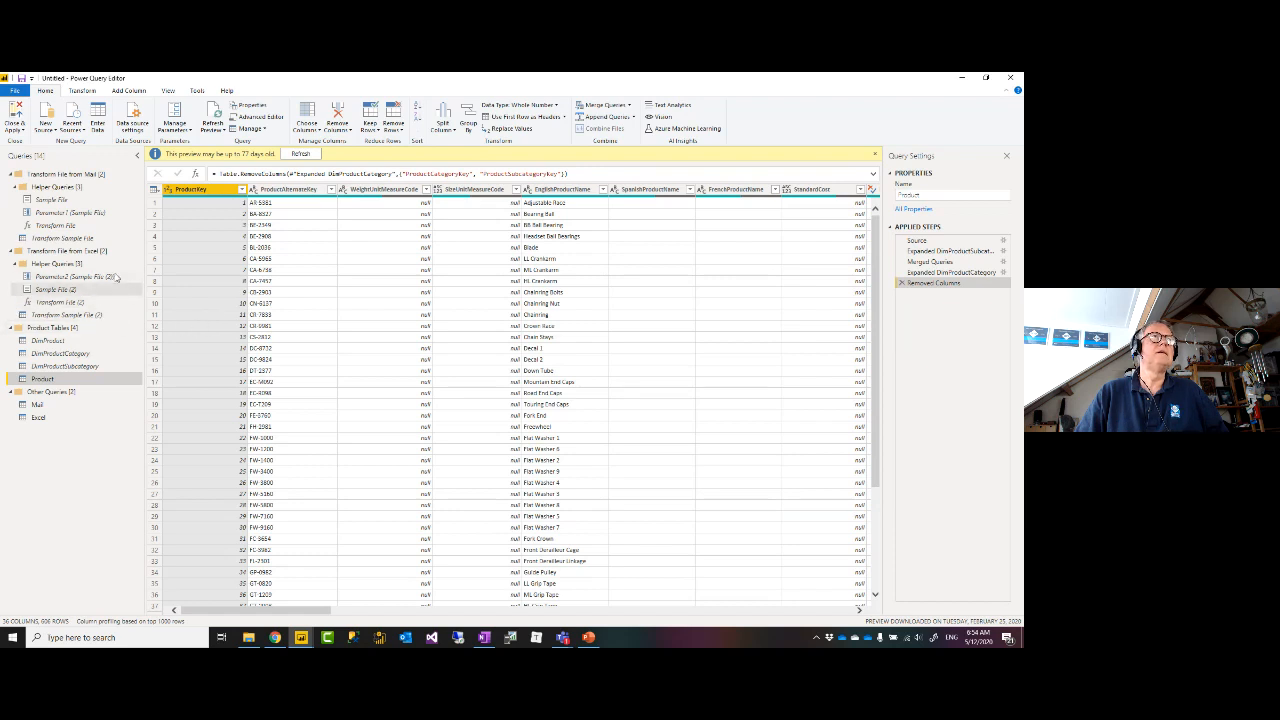
left_click(82, 238)
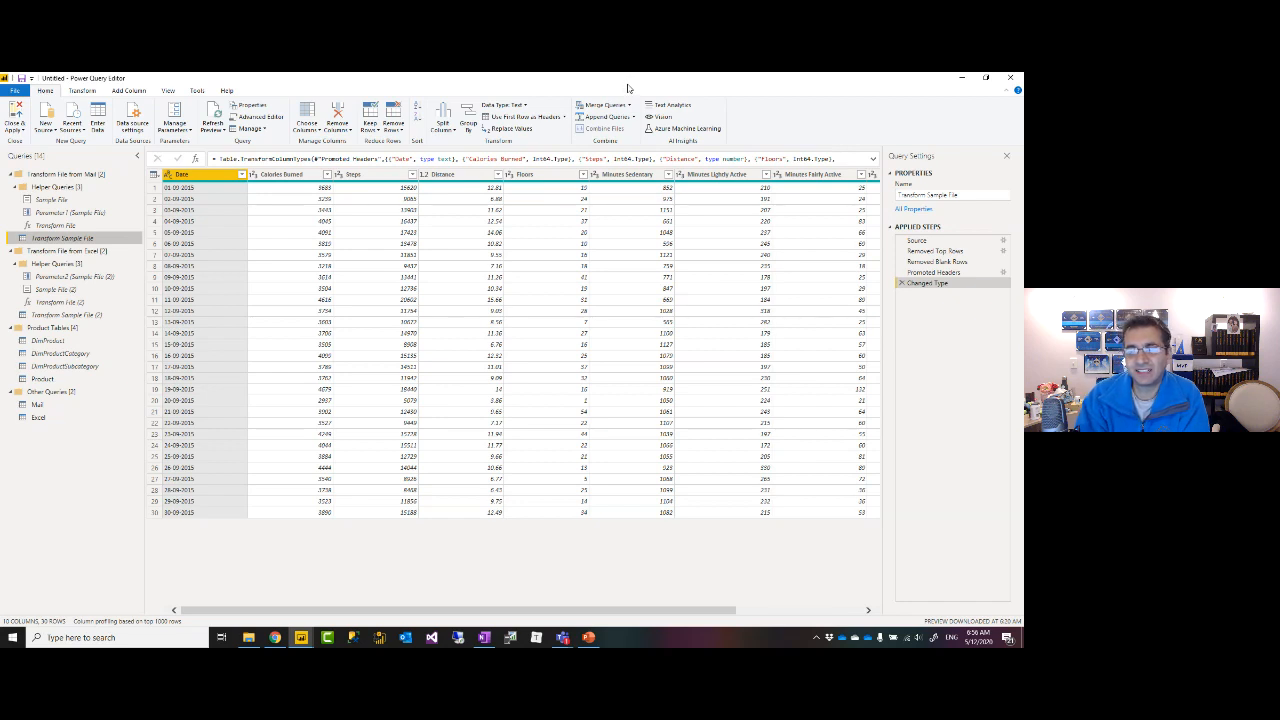
Review DimProductSubcategory, DimProductCategory and DimProduct, check DimProduct's load setting, and return to Product.
left_click(90, 379)
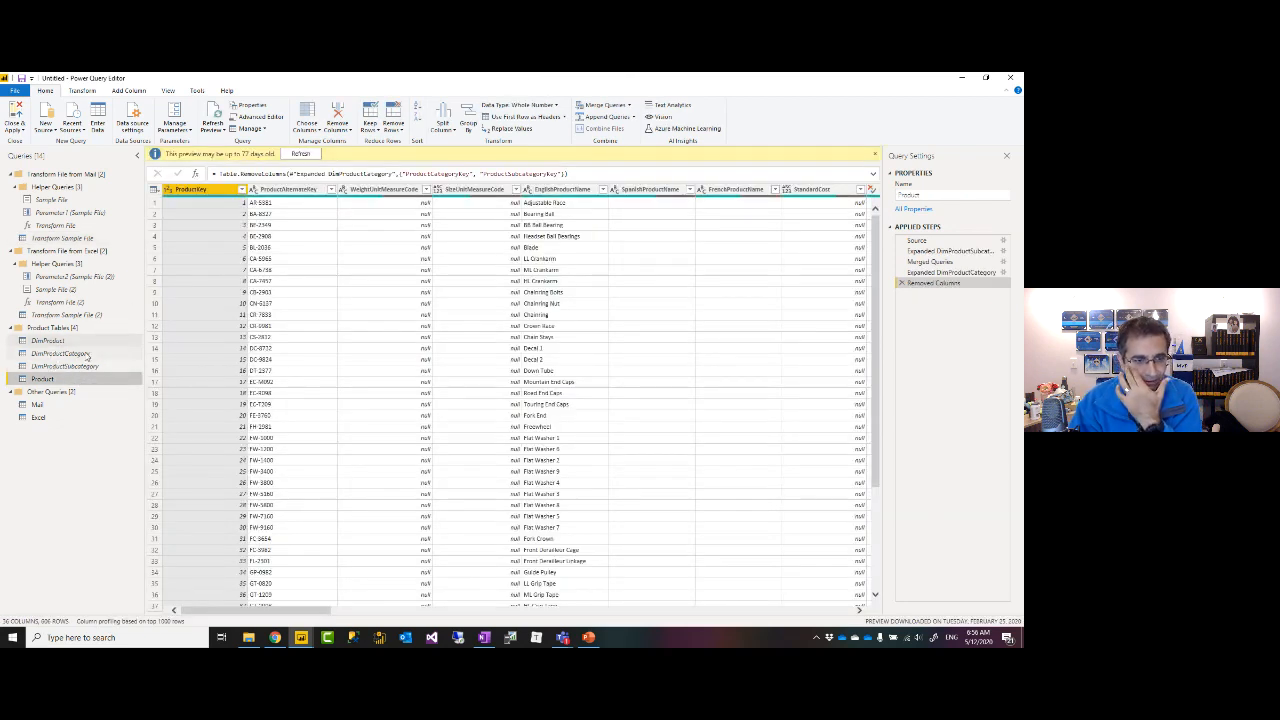
left_click(68, 367)
left_click(55, 353)
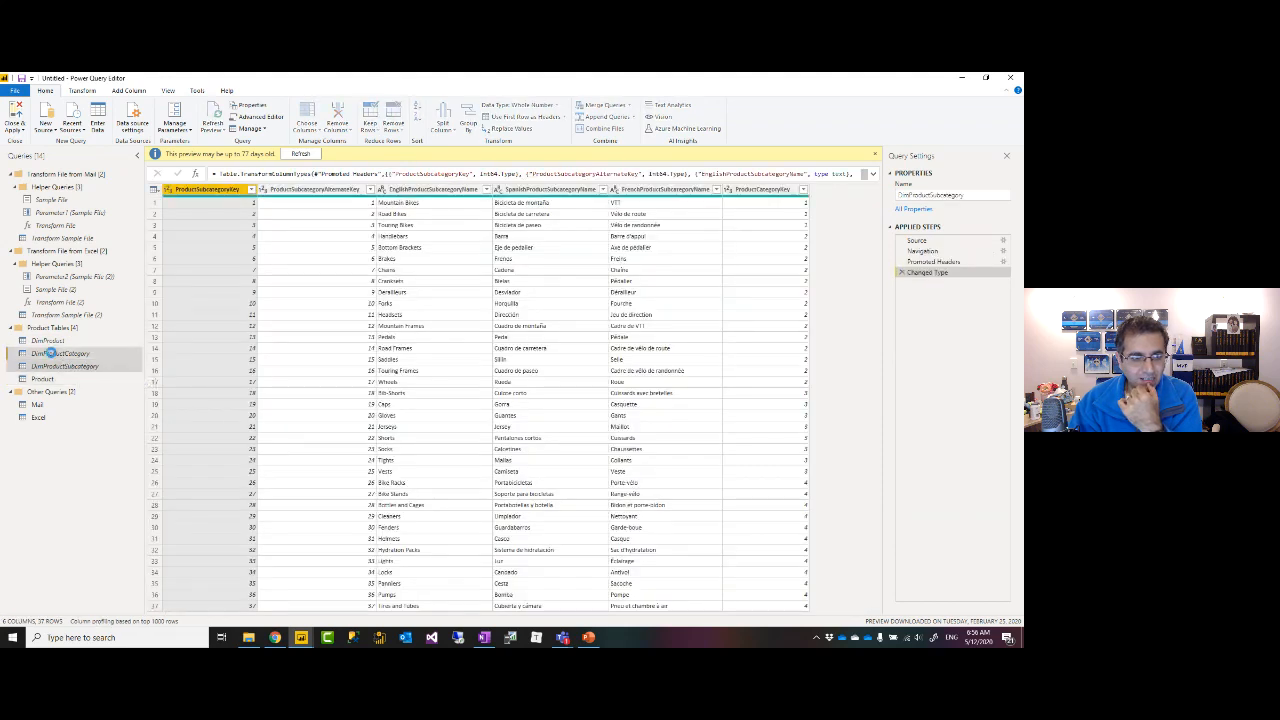
left_click(44, 341)
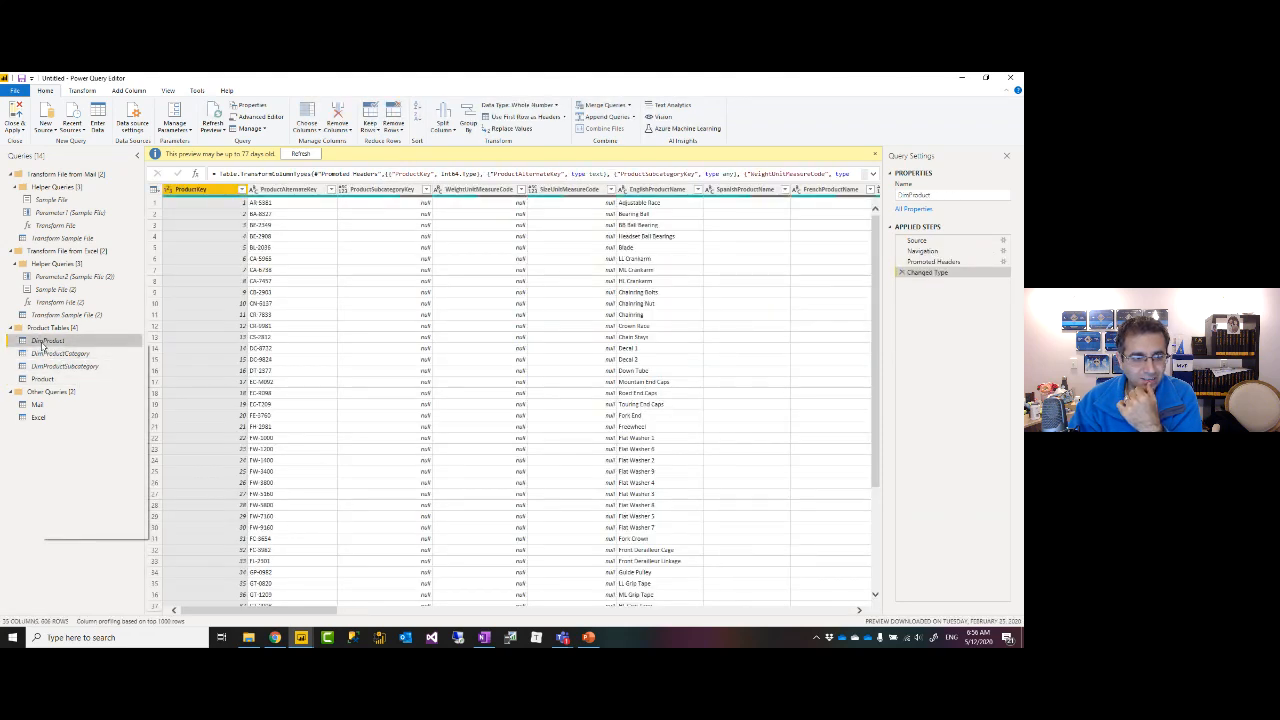
right_click(43, 343)
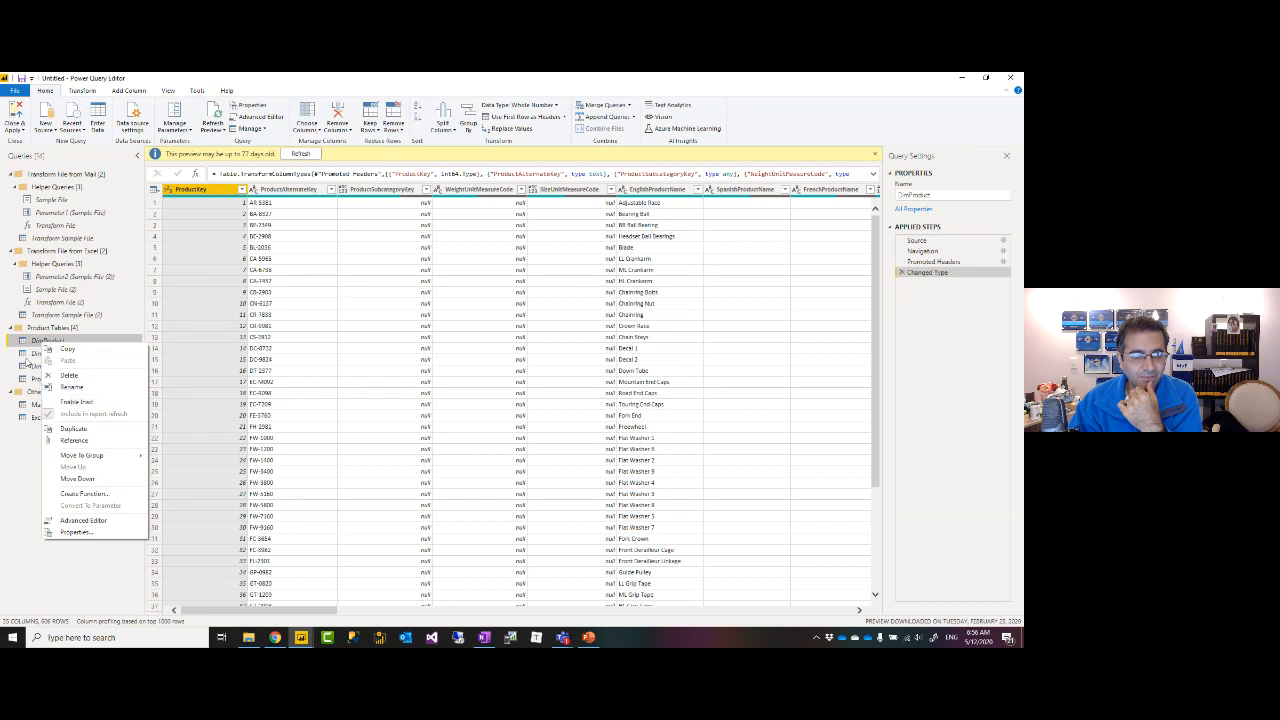
left_click(45, 354)
left_click(42, 367)
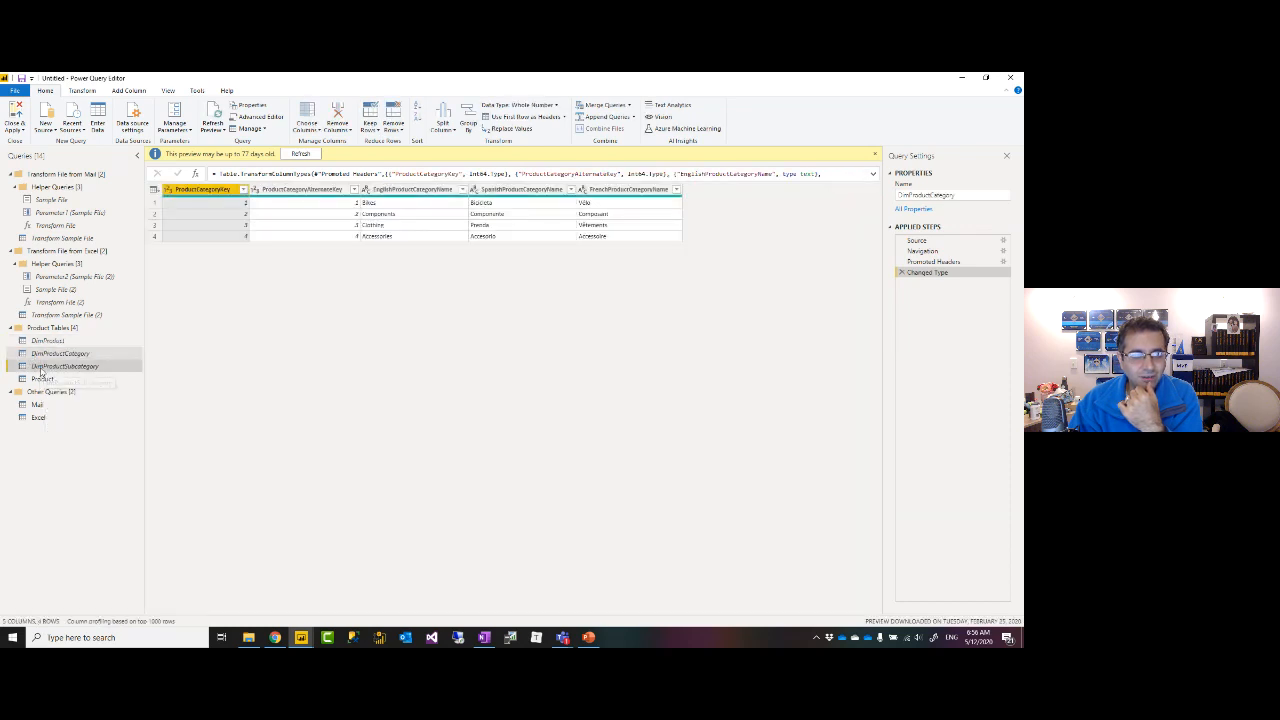
left_click(45, 380)
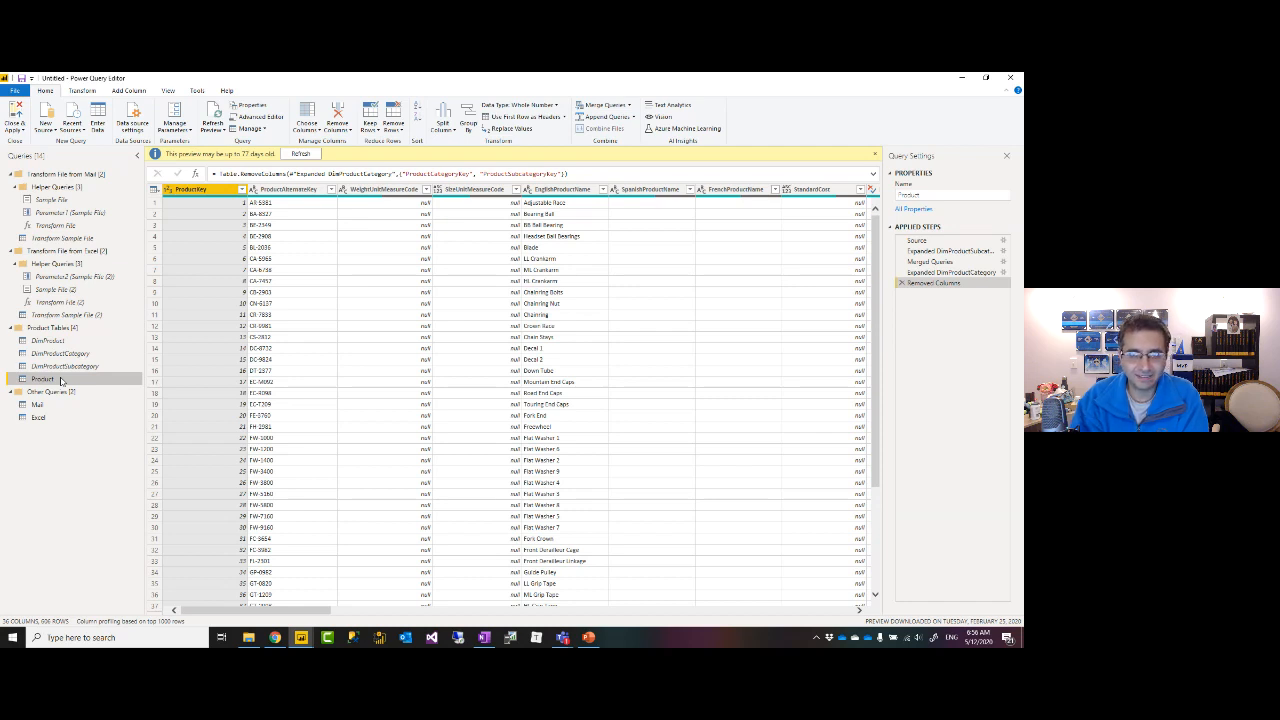
Check the merge query options, then return to PowerPoint and select slide 4, Learn & Study More.
left_click(630, 105)
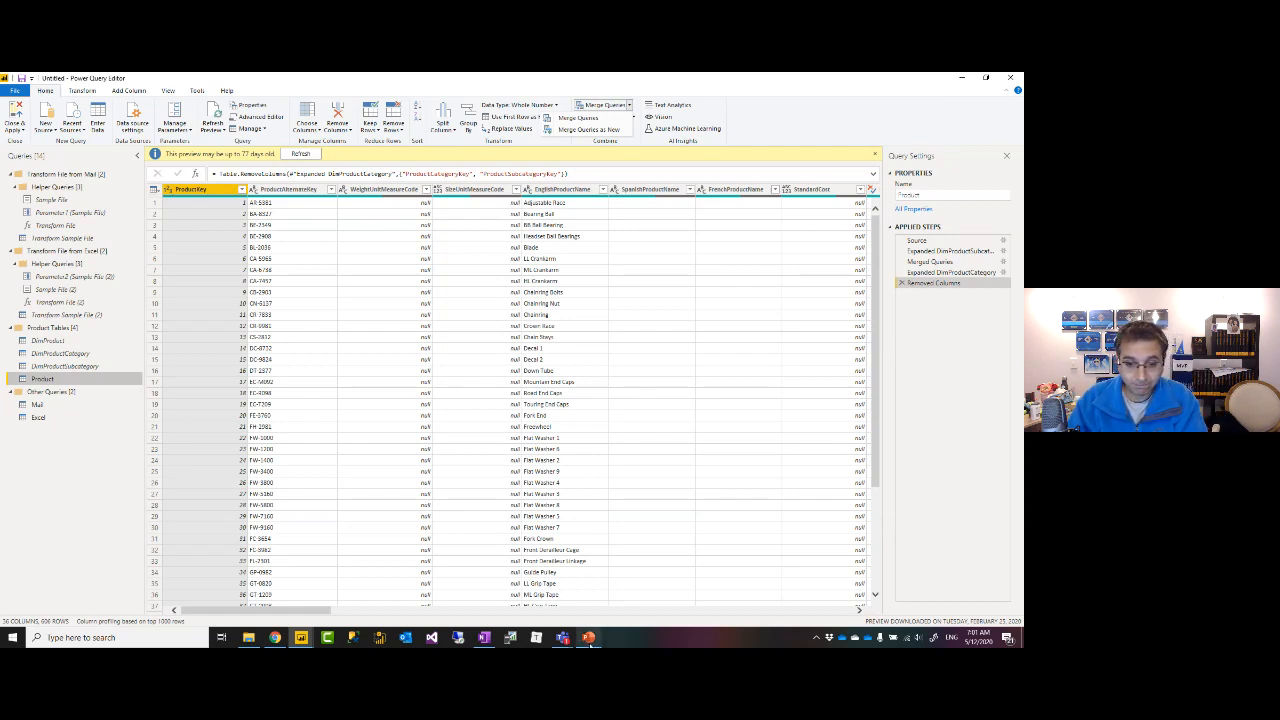
left_click(585, 637)
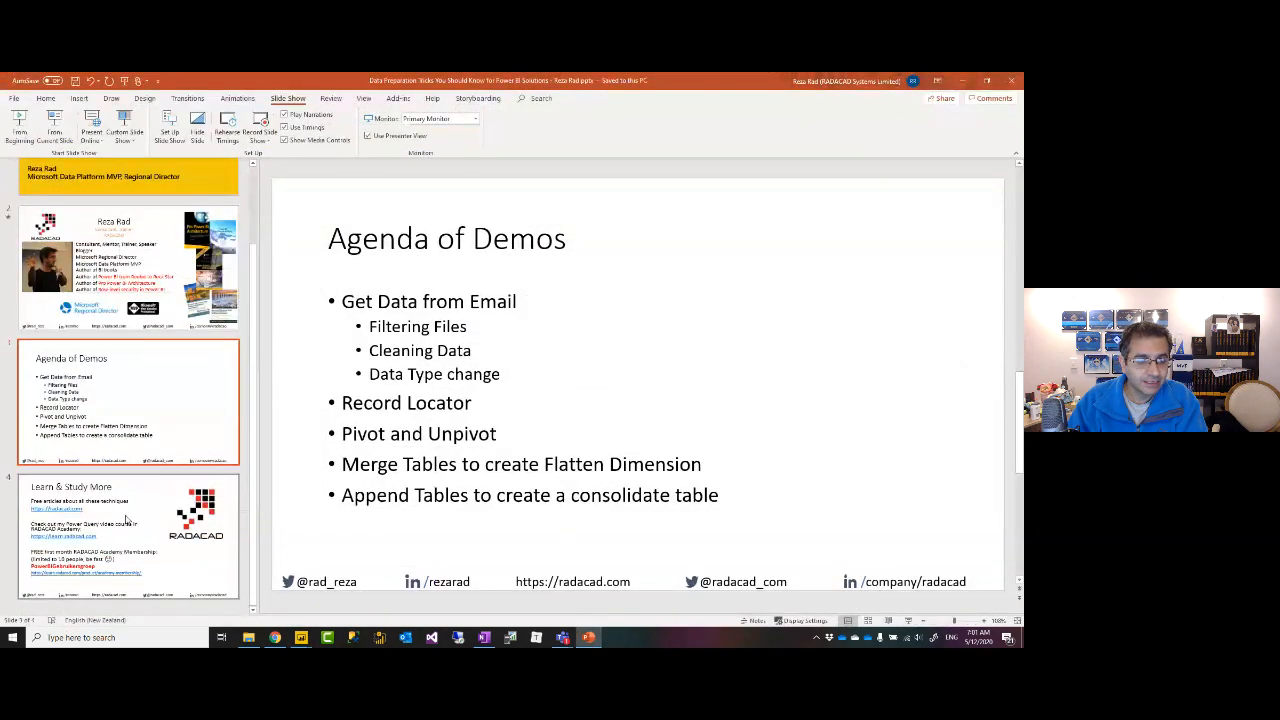
left_click(125, 519)
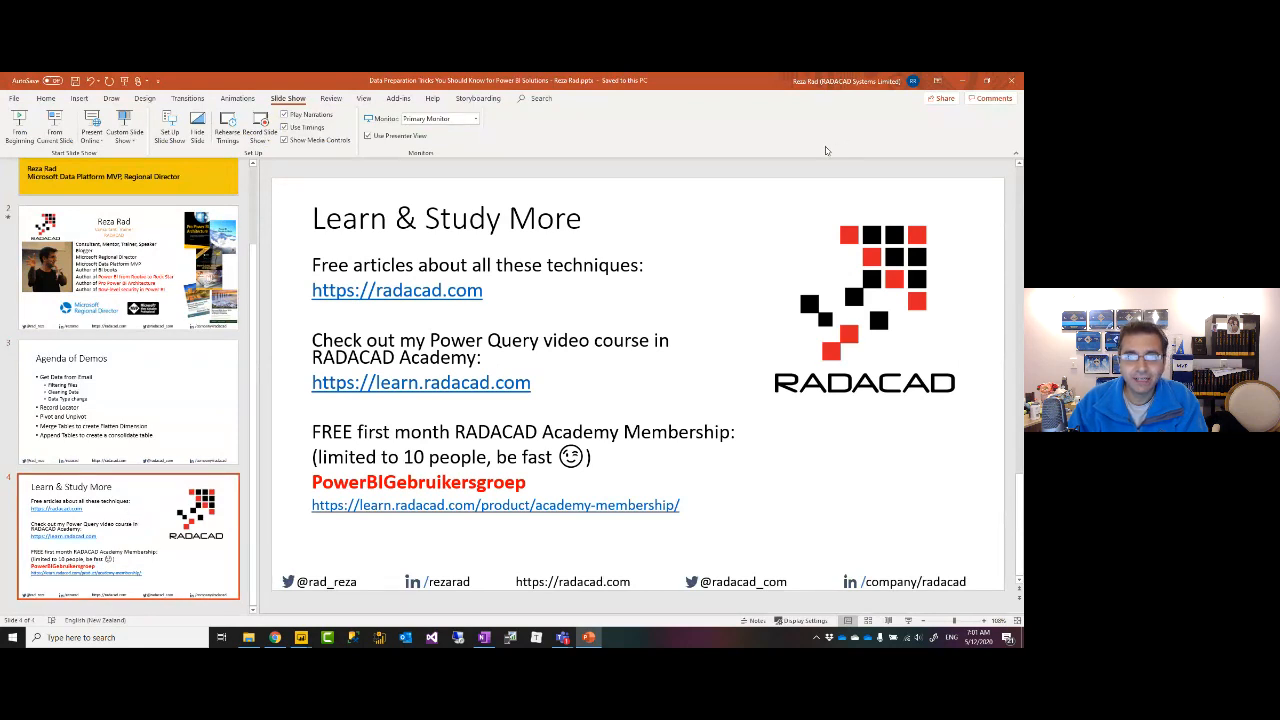